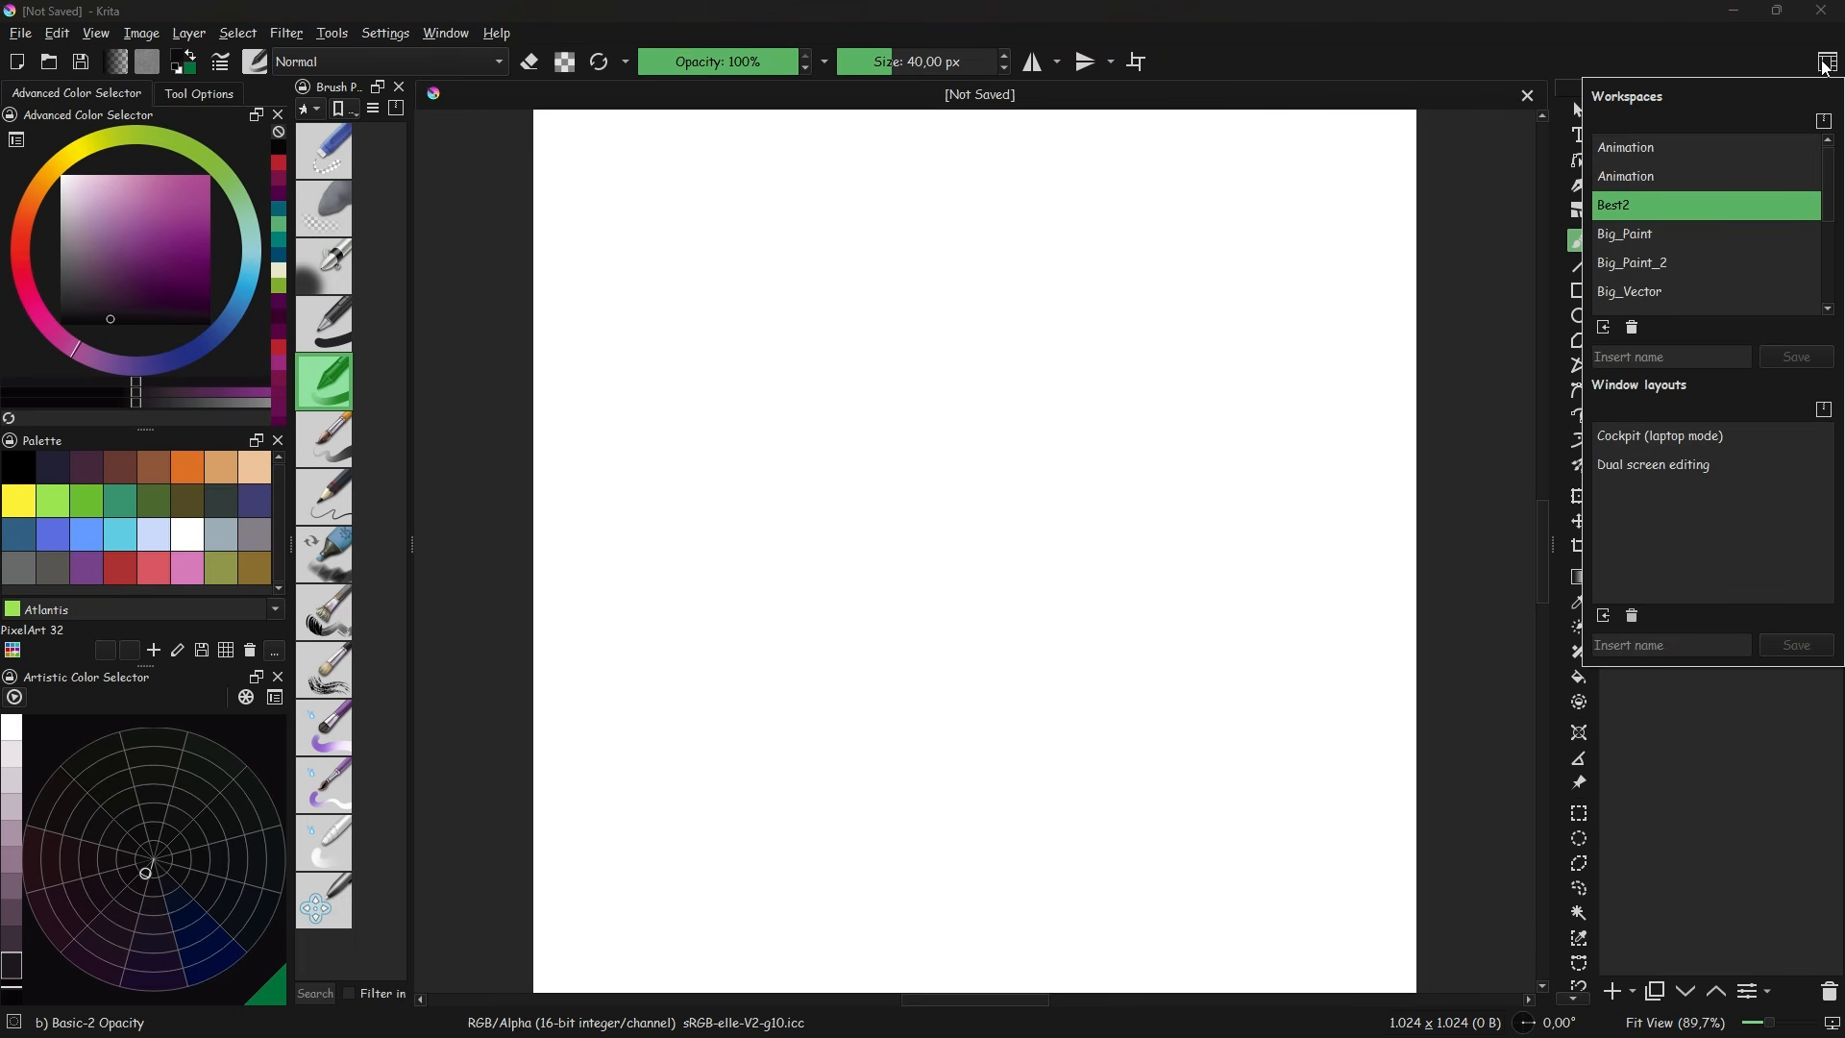
# - Switch the interface to the Default workspace
pyautogui.scroll(-1, 1691, 242)
pyautogui.scroll(1, 1710, 255)
pyautogui.scroll(-2, 1702, 258)
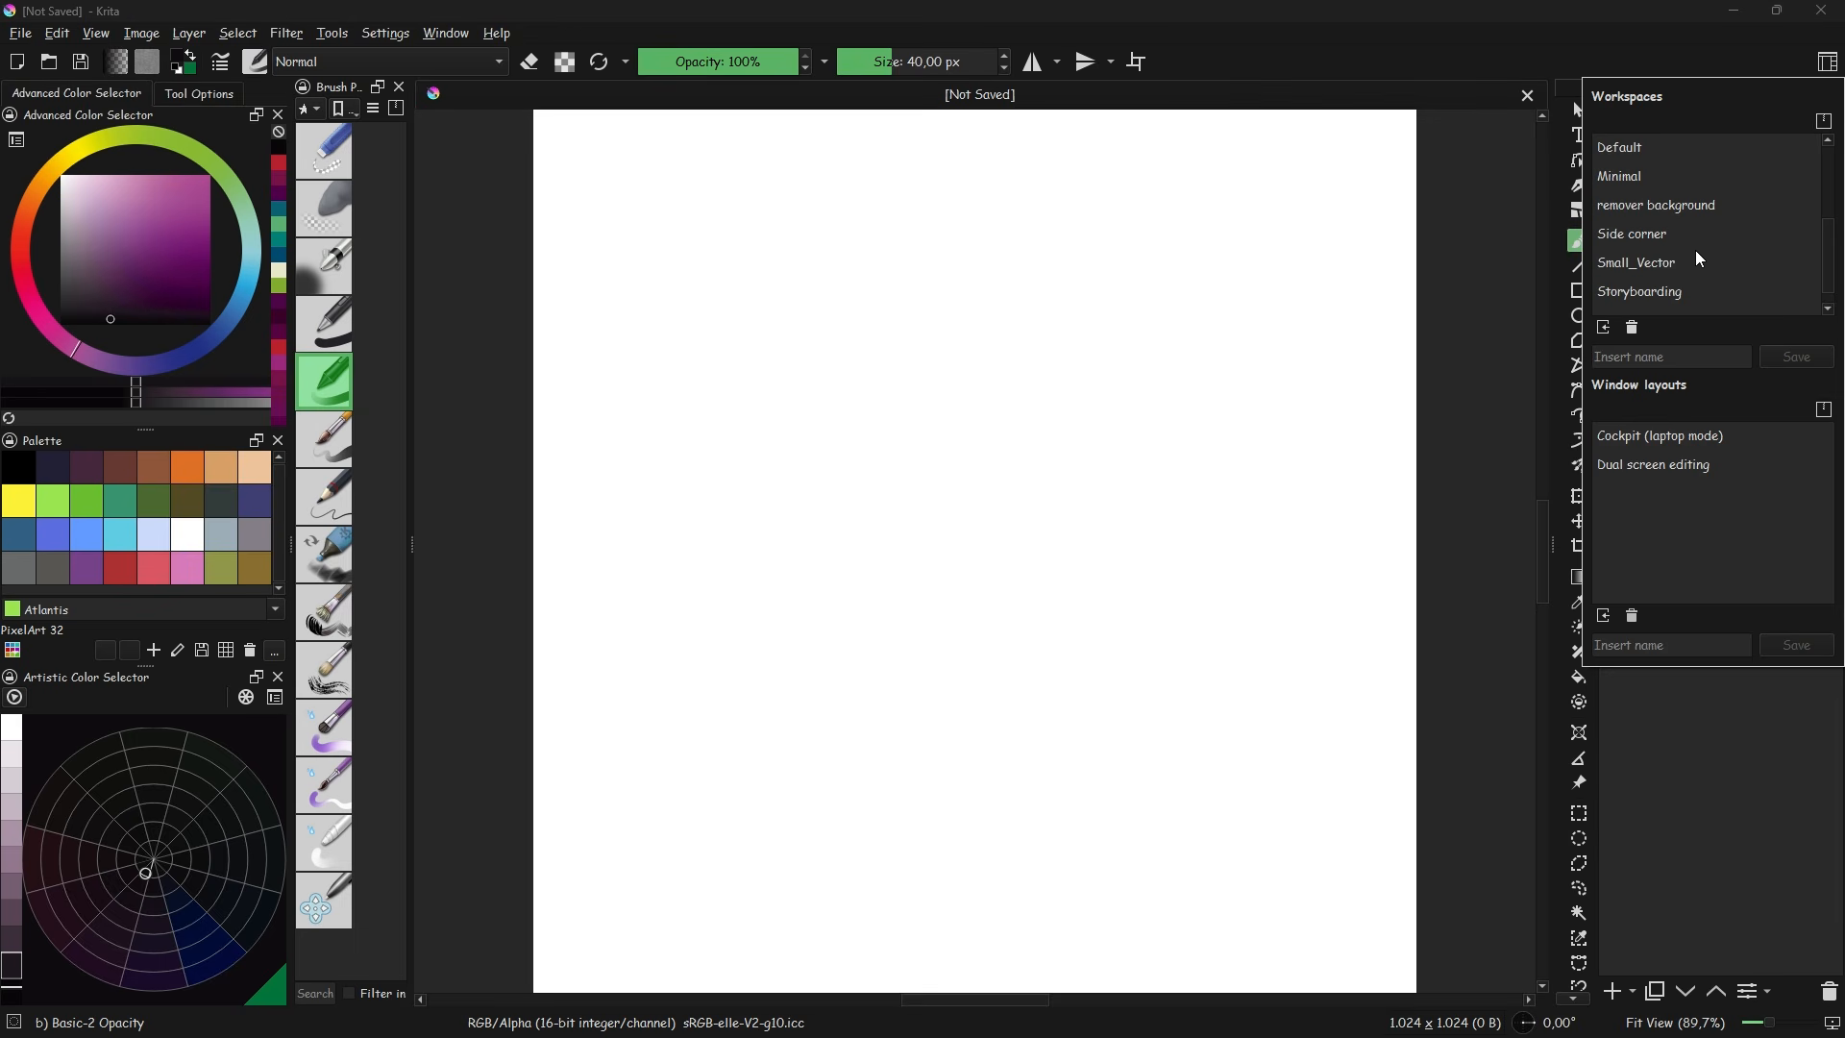
pyautogui.click(1625, 149)
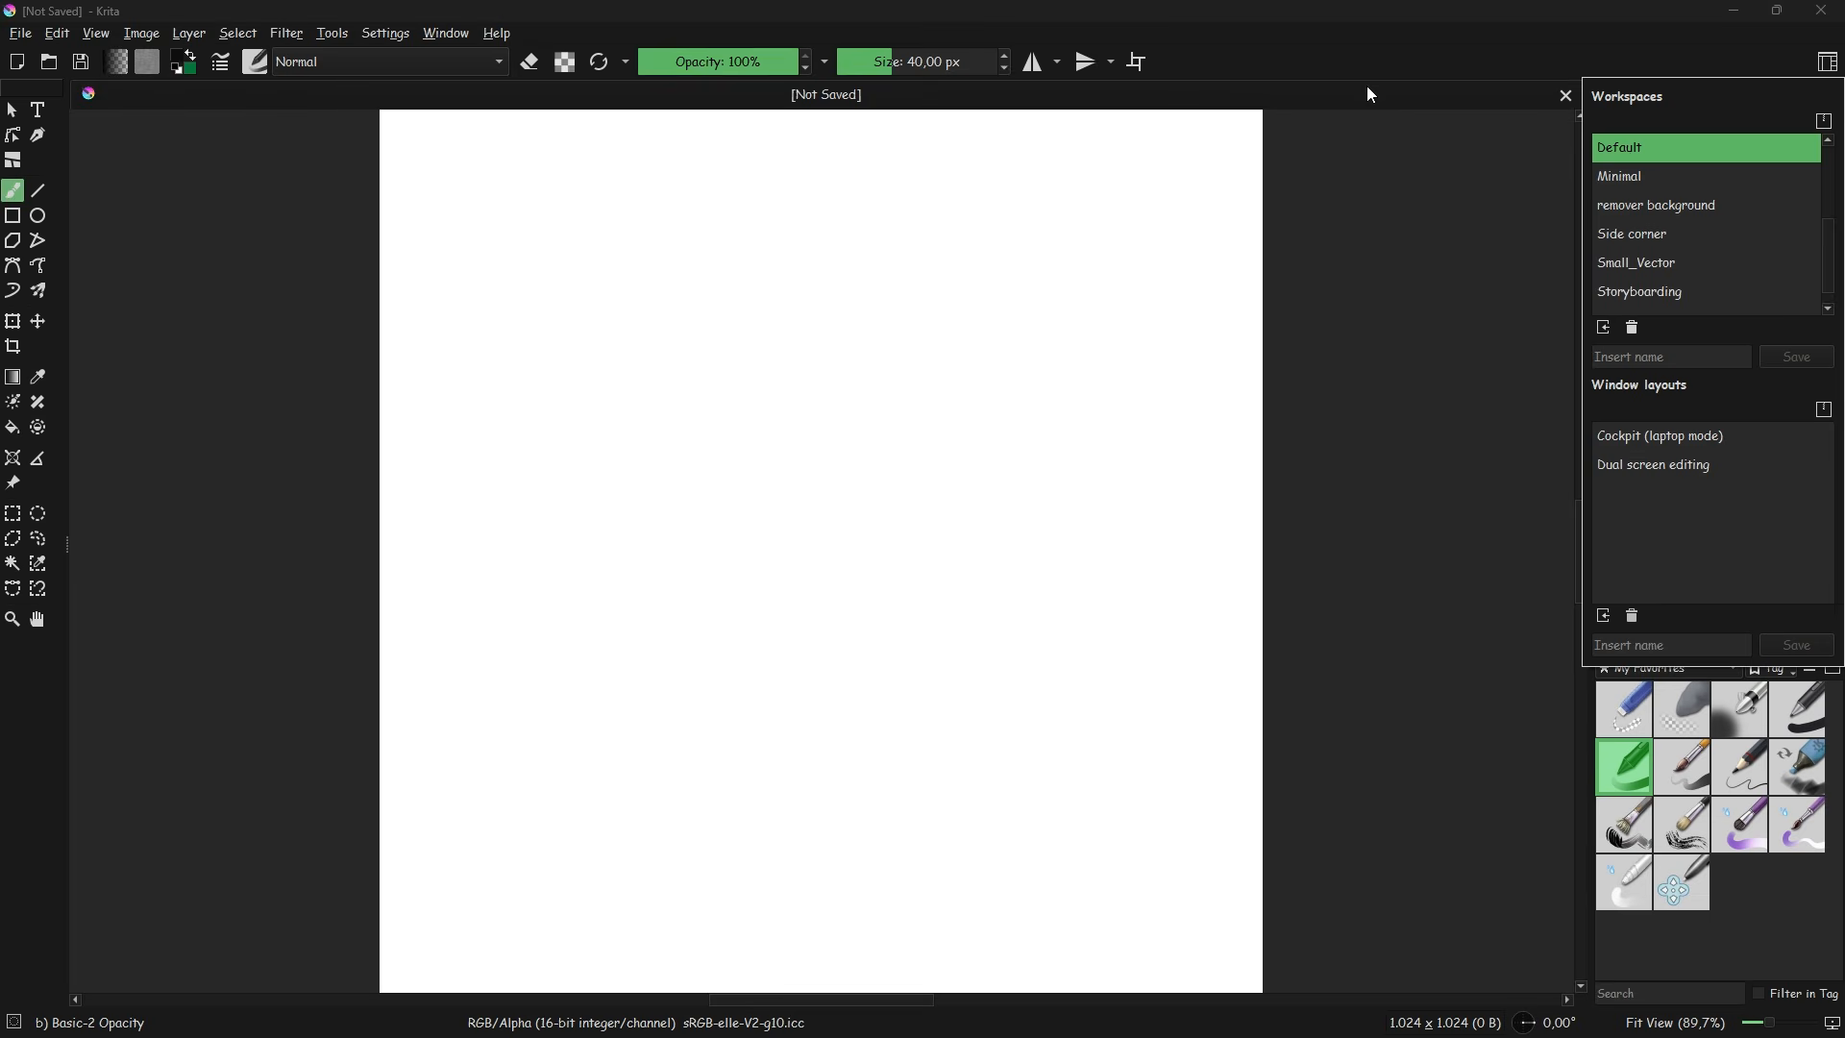
pyautogui.click(1167, 442)
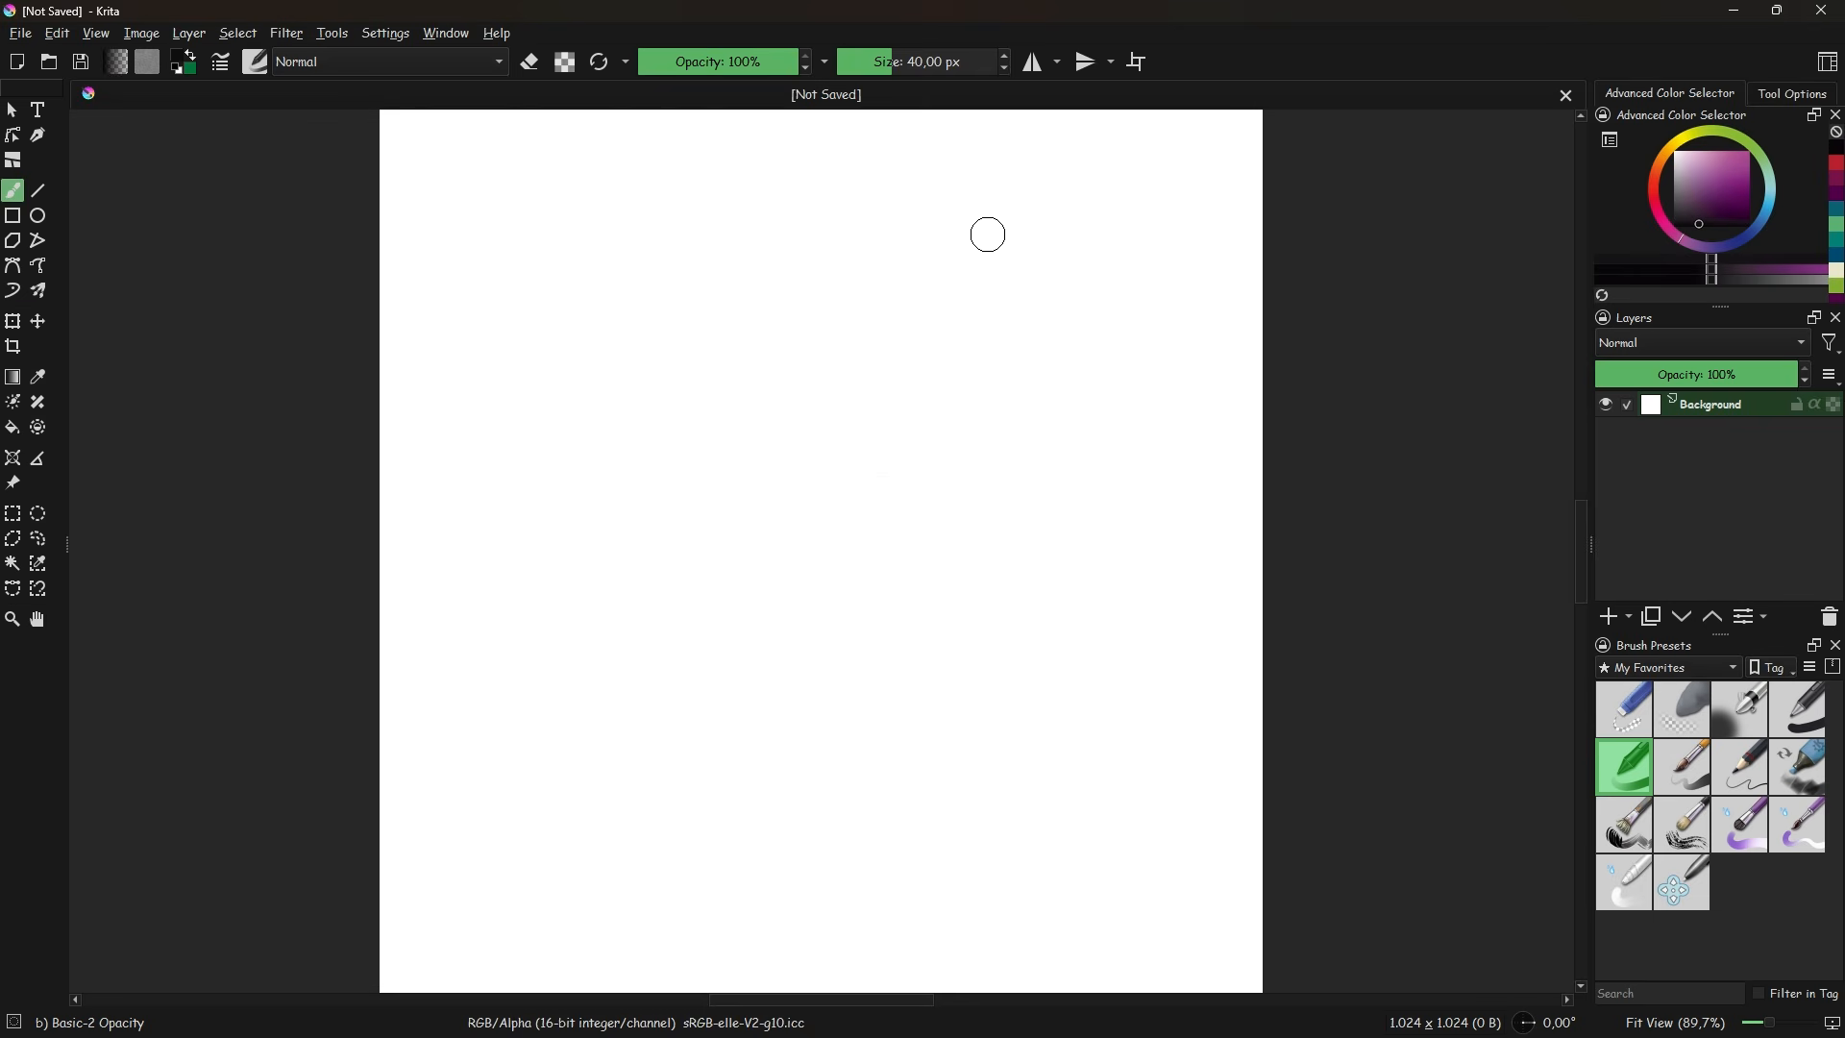
# - Switch the interface to the saved Best2 workspace
pyautogui.click(1829, 64)
pyautogui.scroll(2, 1634, 221)
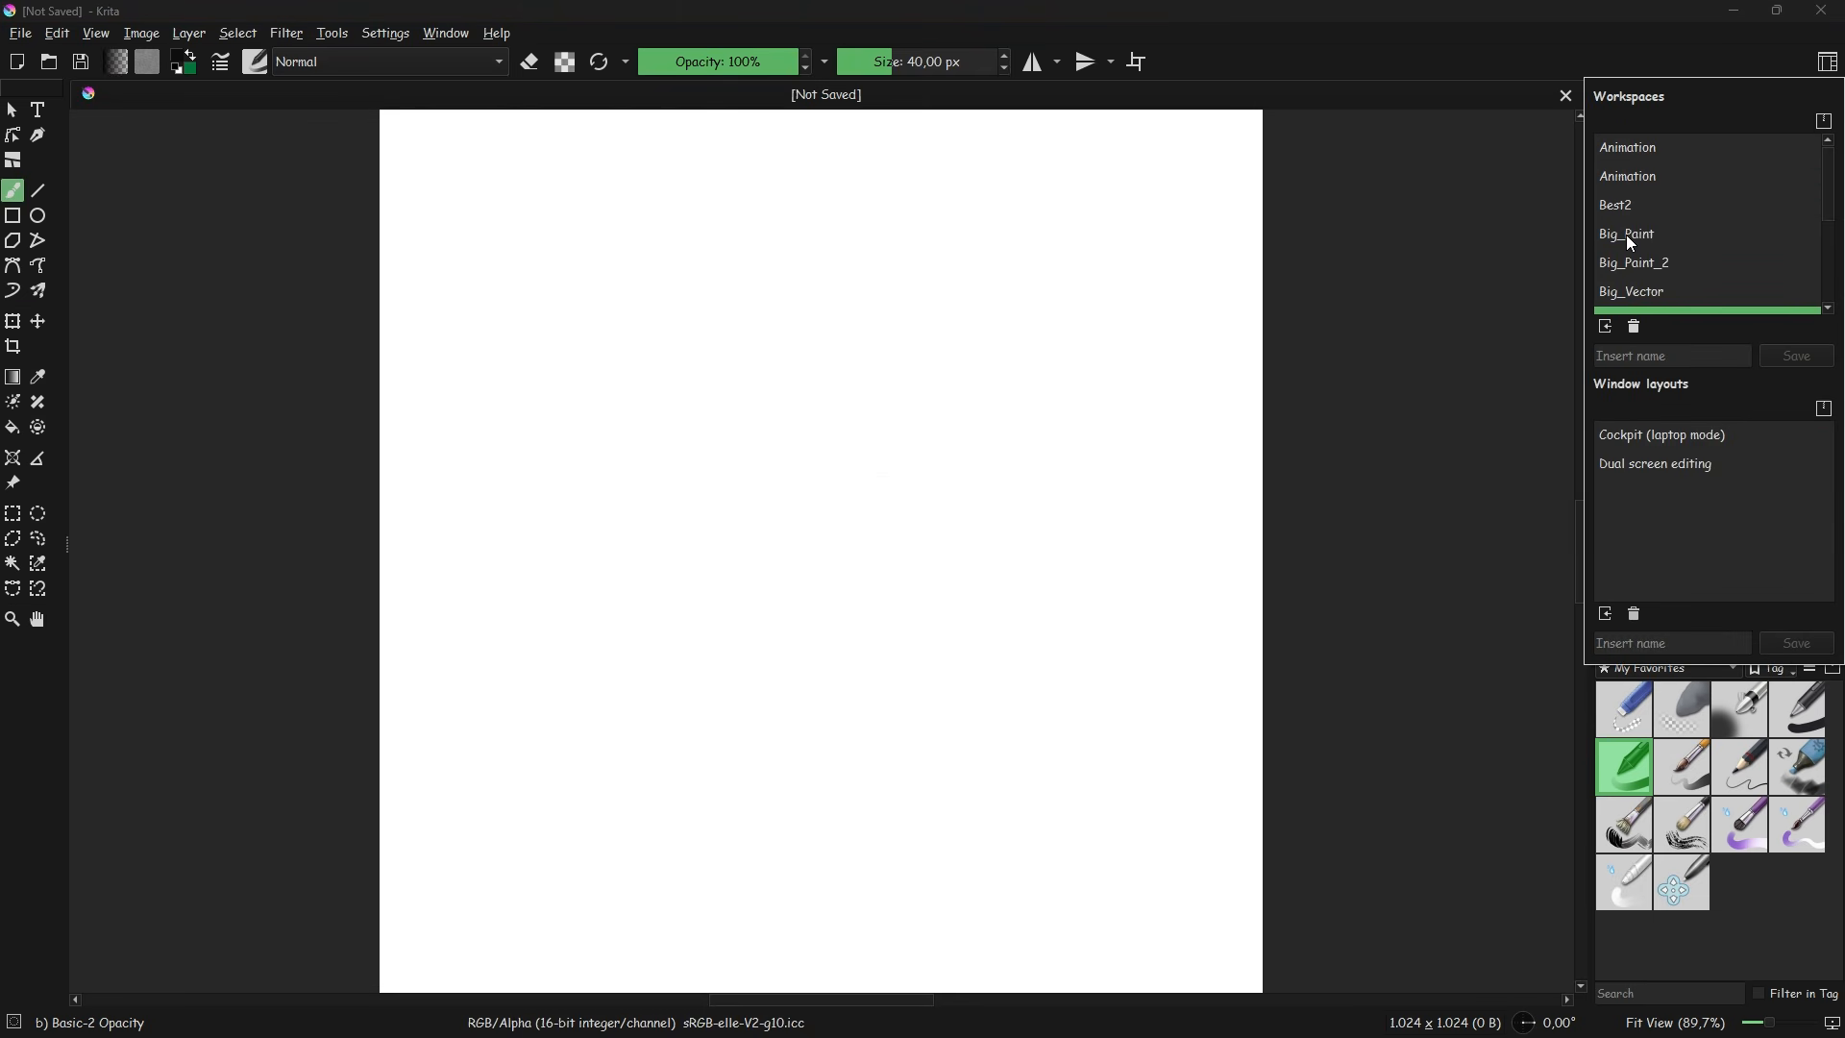
pyautogui.click(1668, 207)
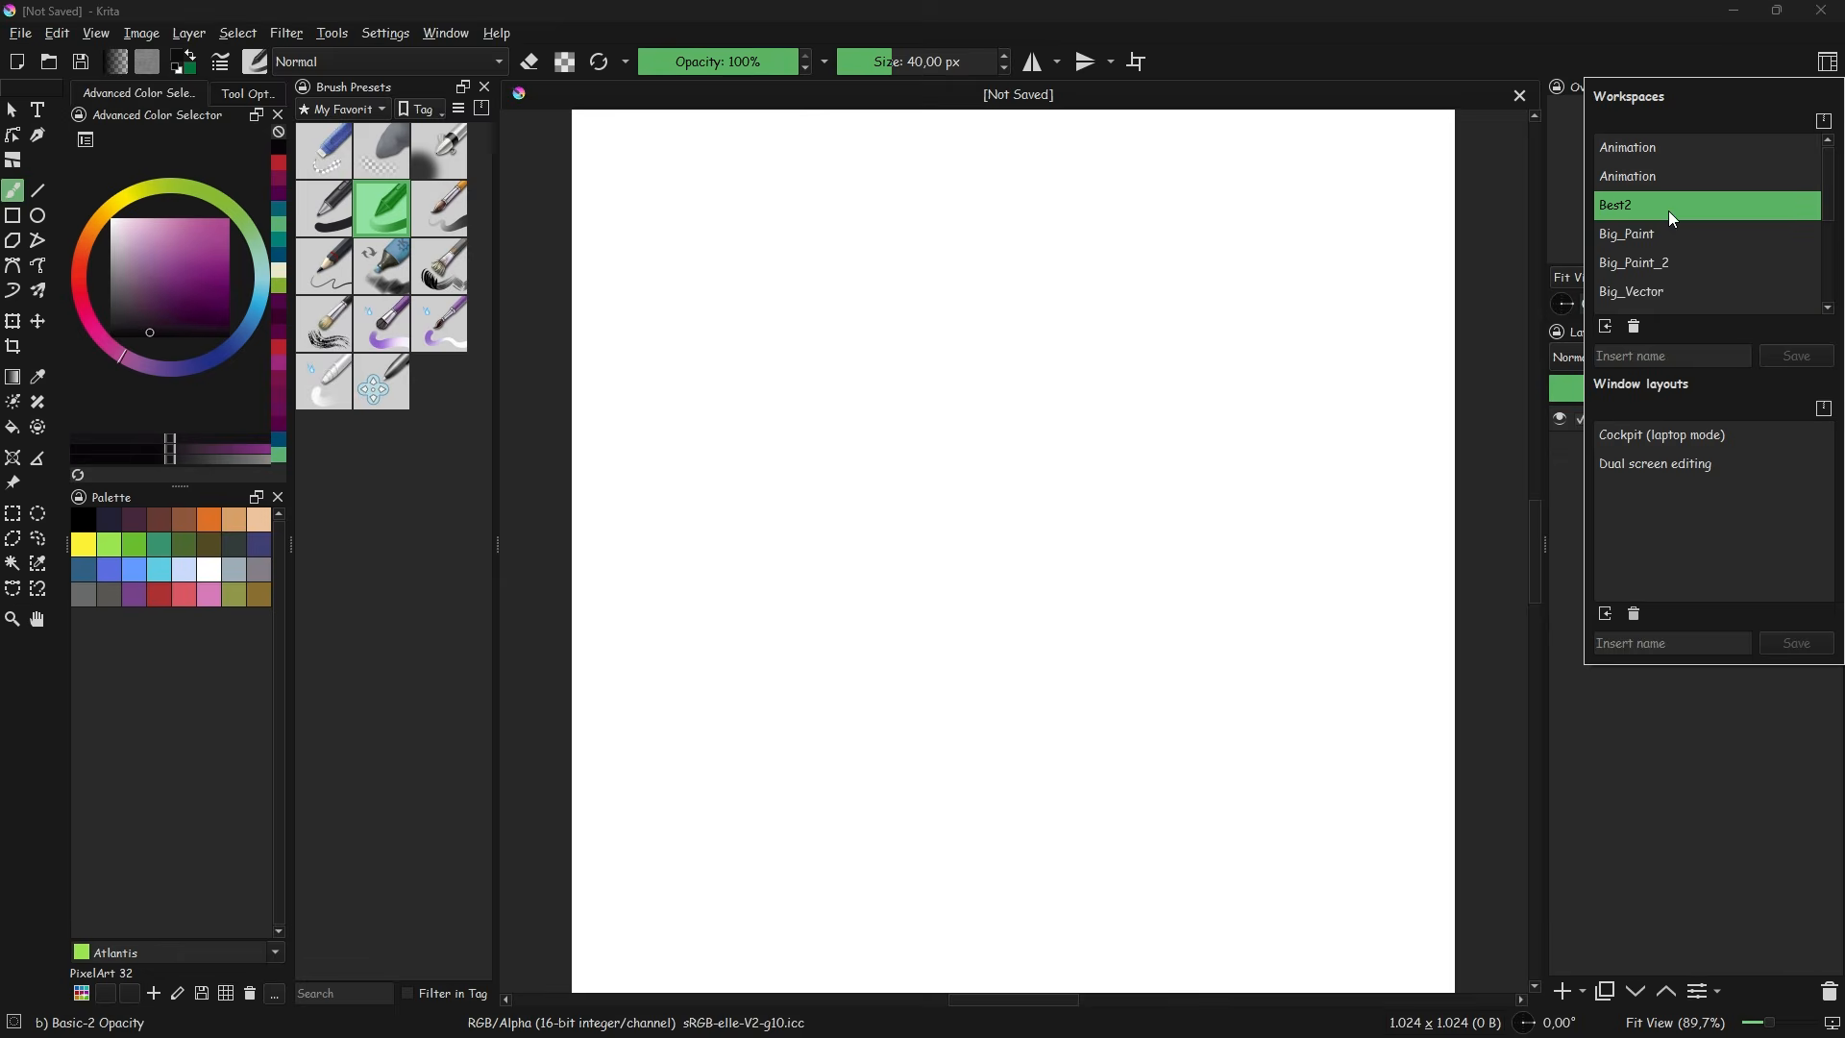
pyautogui.click(1206, 36)
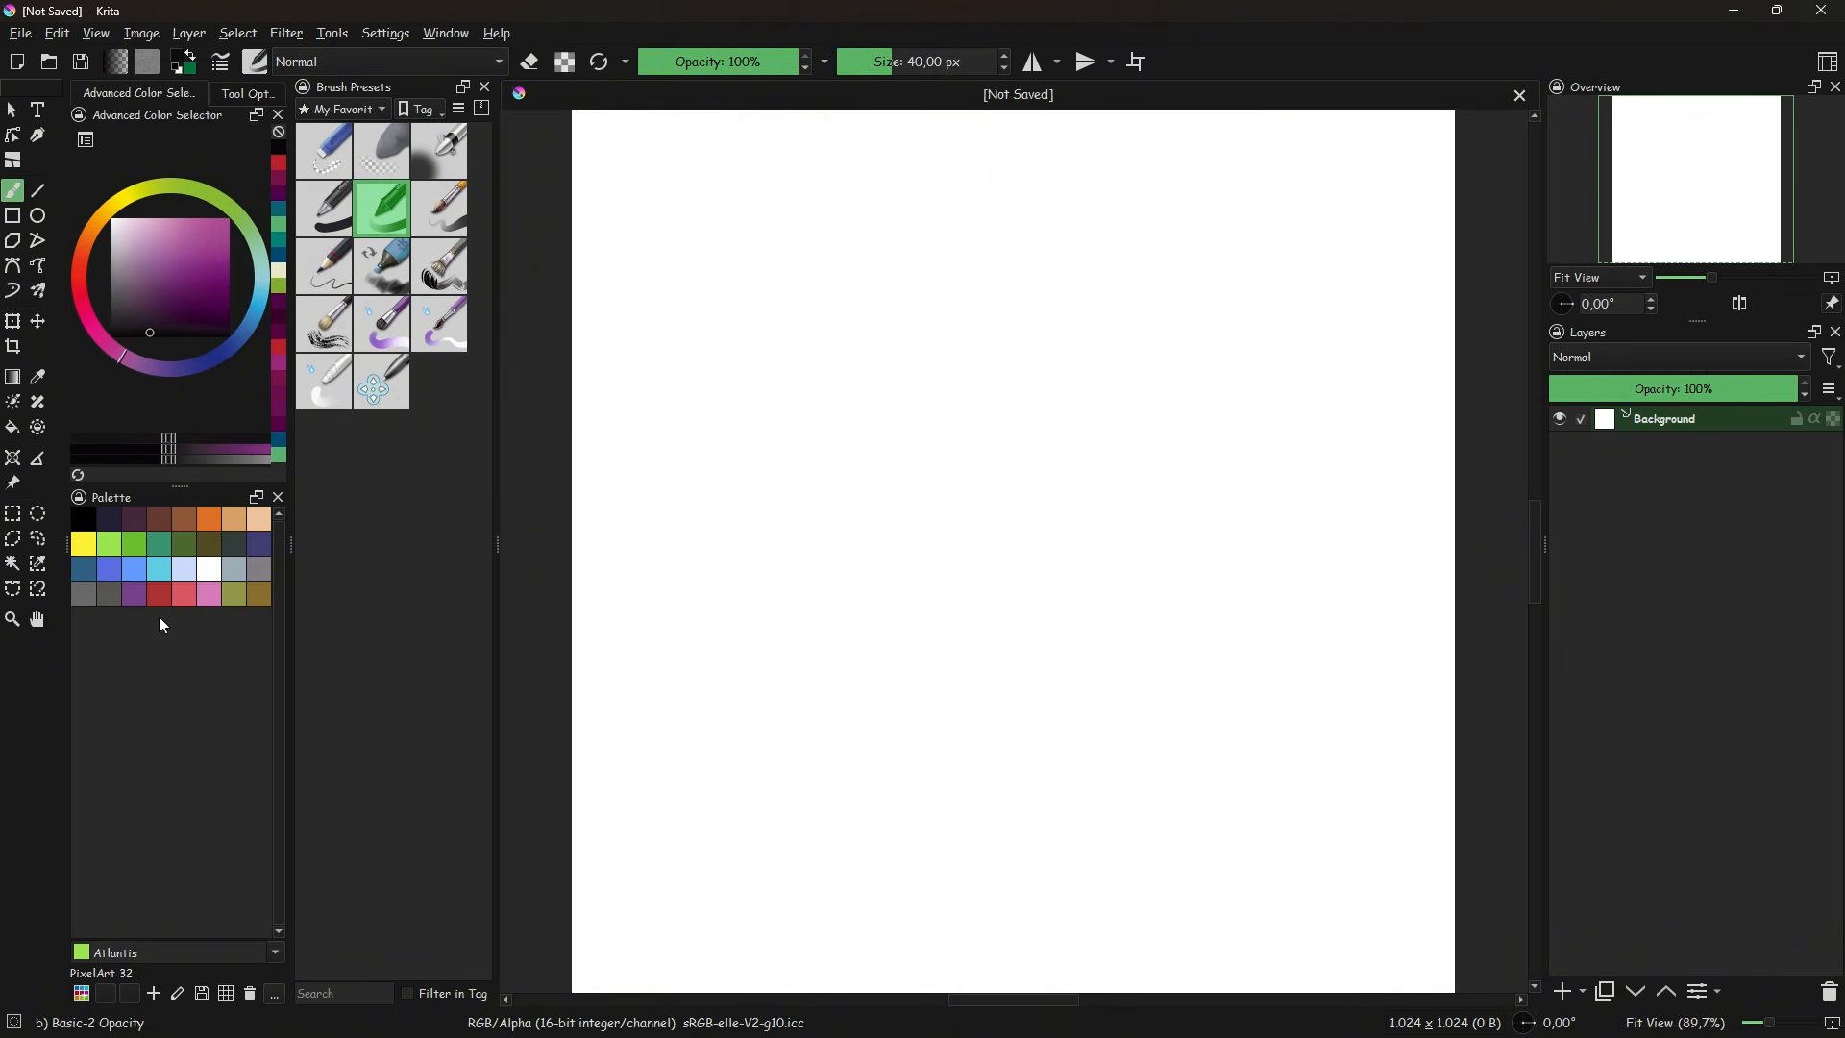
# - Show the Artistic Color Selector docker and dock it directly beneath the Palette docker
pyautogui.click(388, 36)
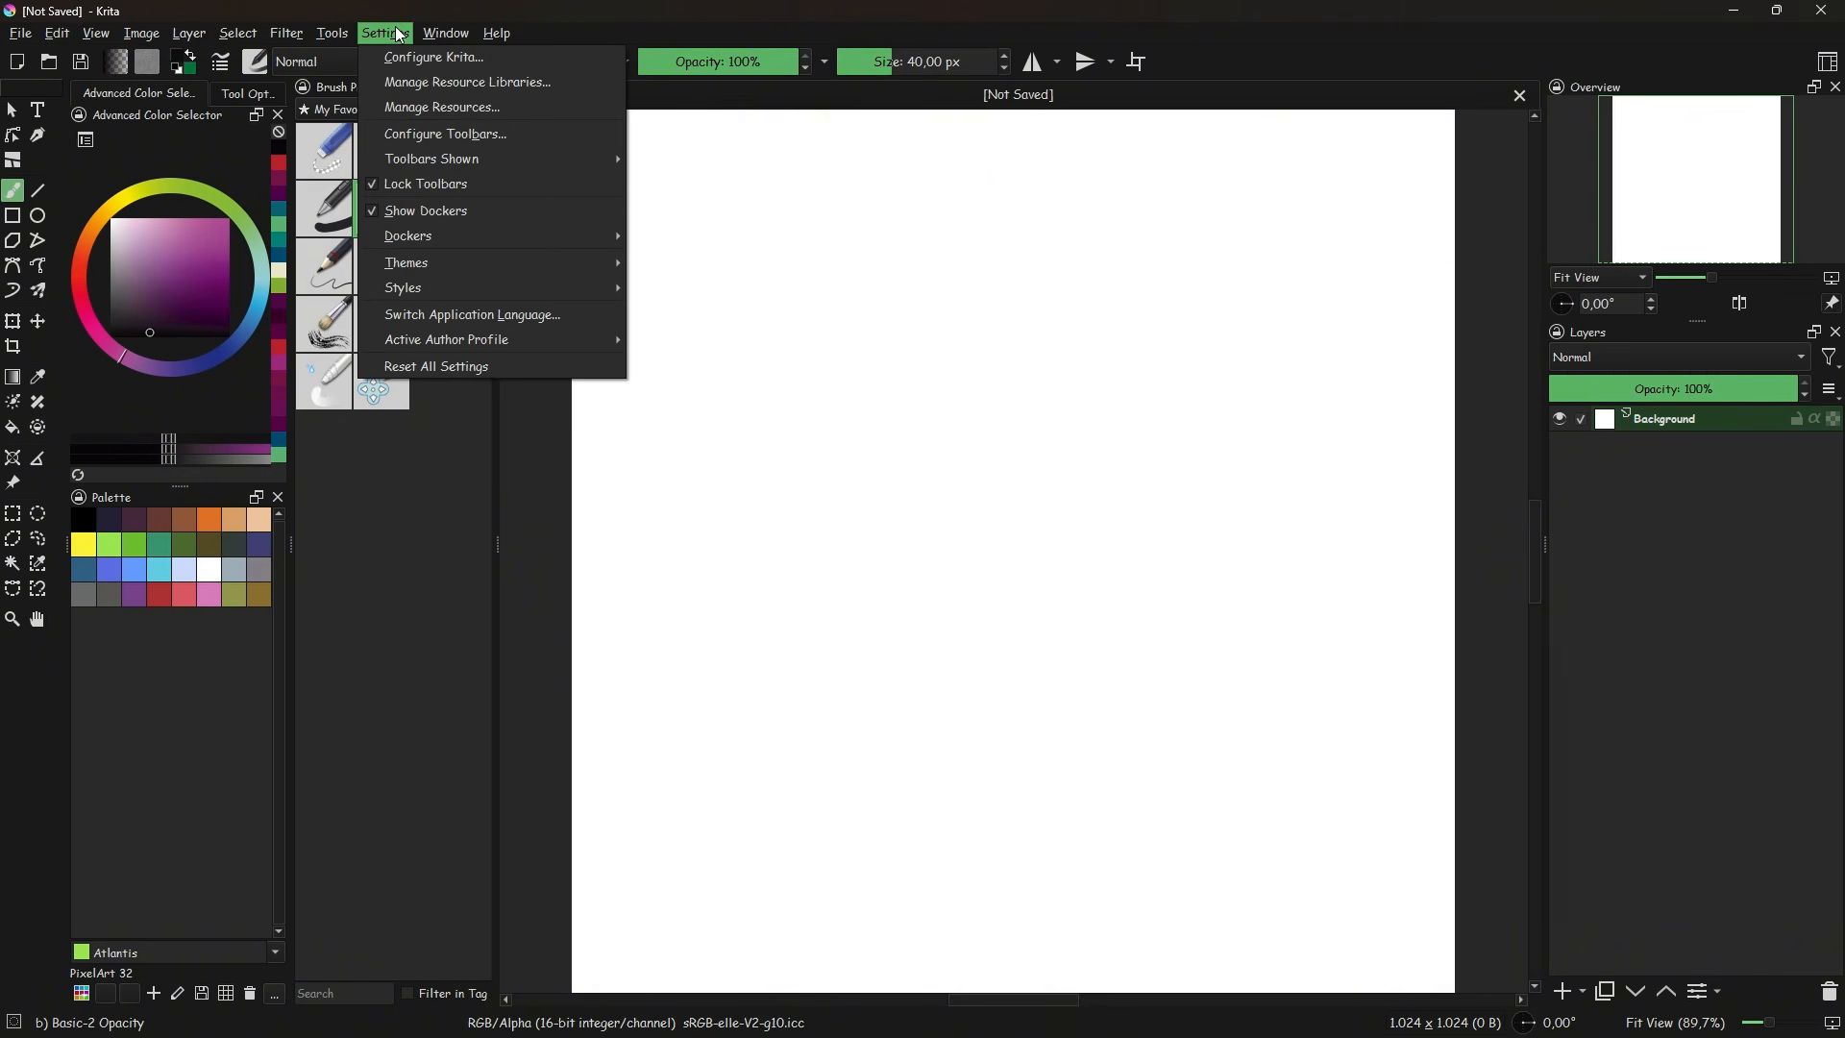
pyautogui.moveTo(463, 238)
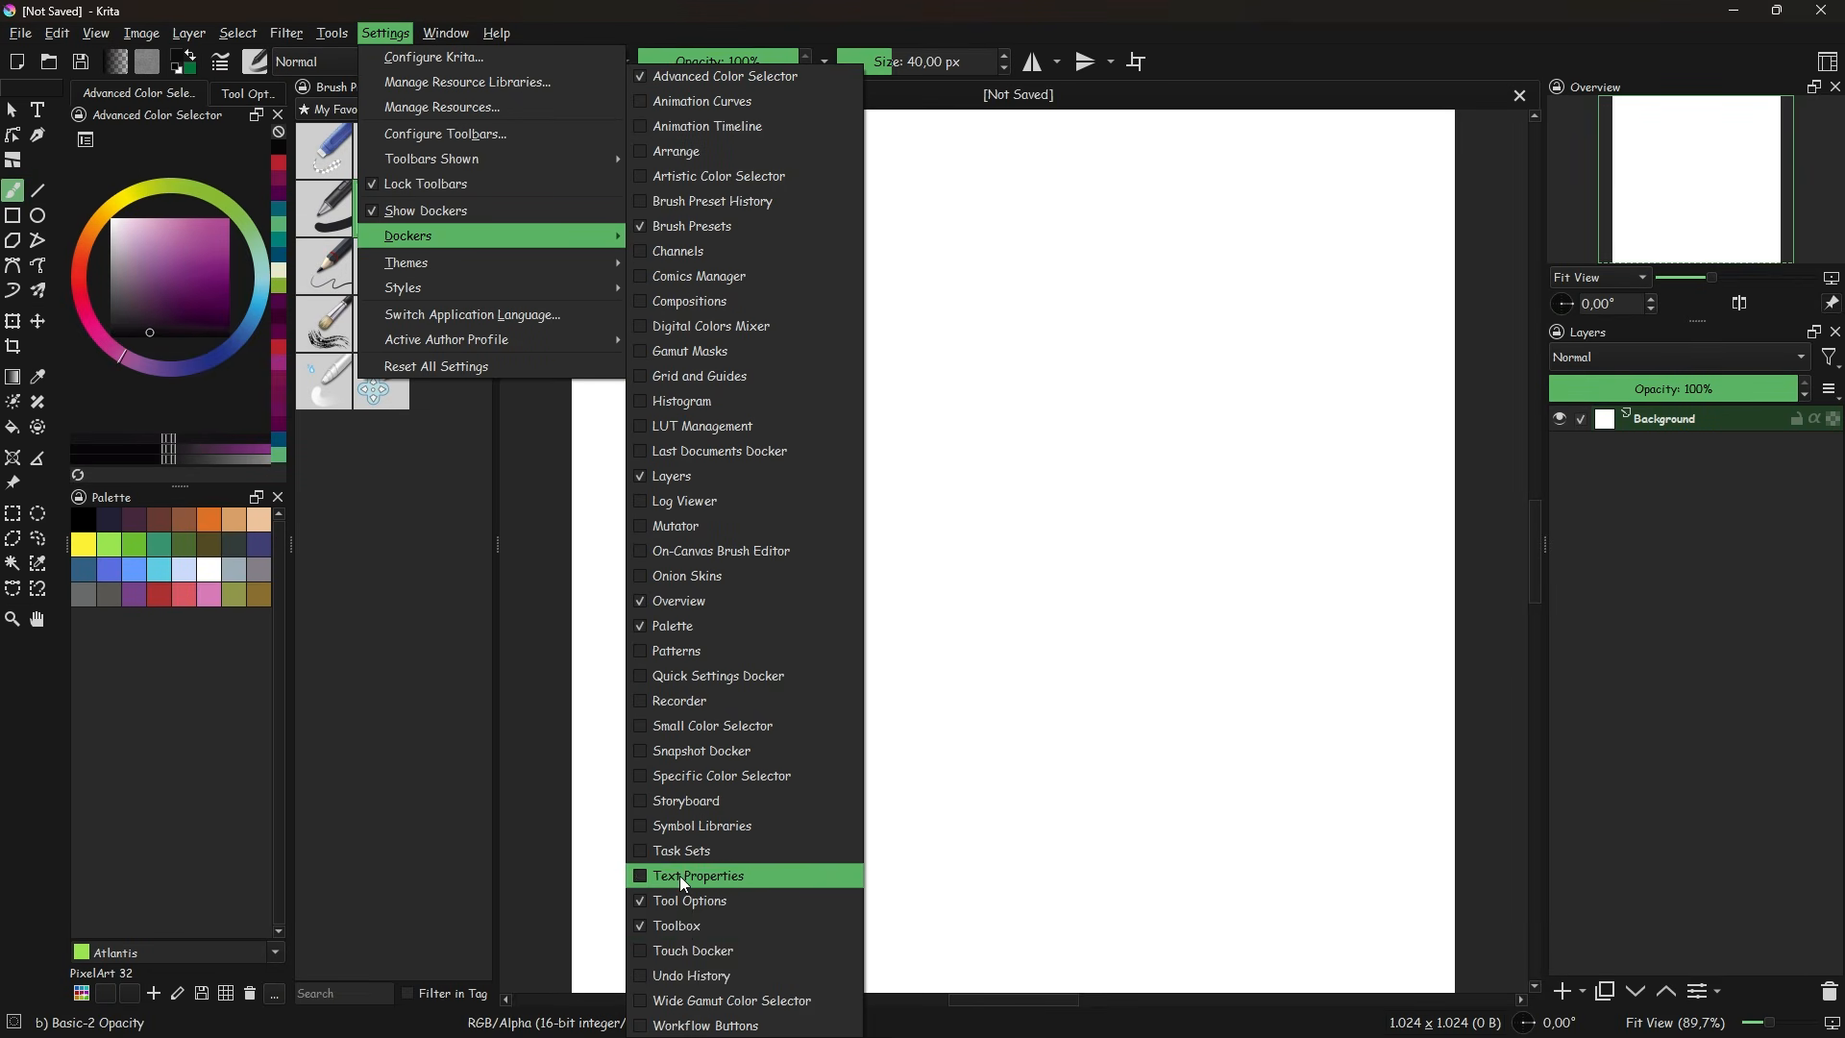
pyautogui.click(755, 177)
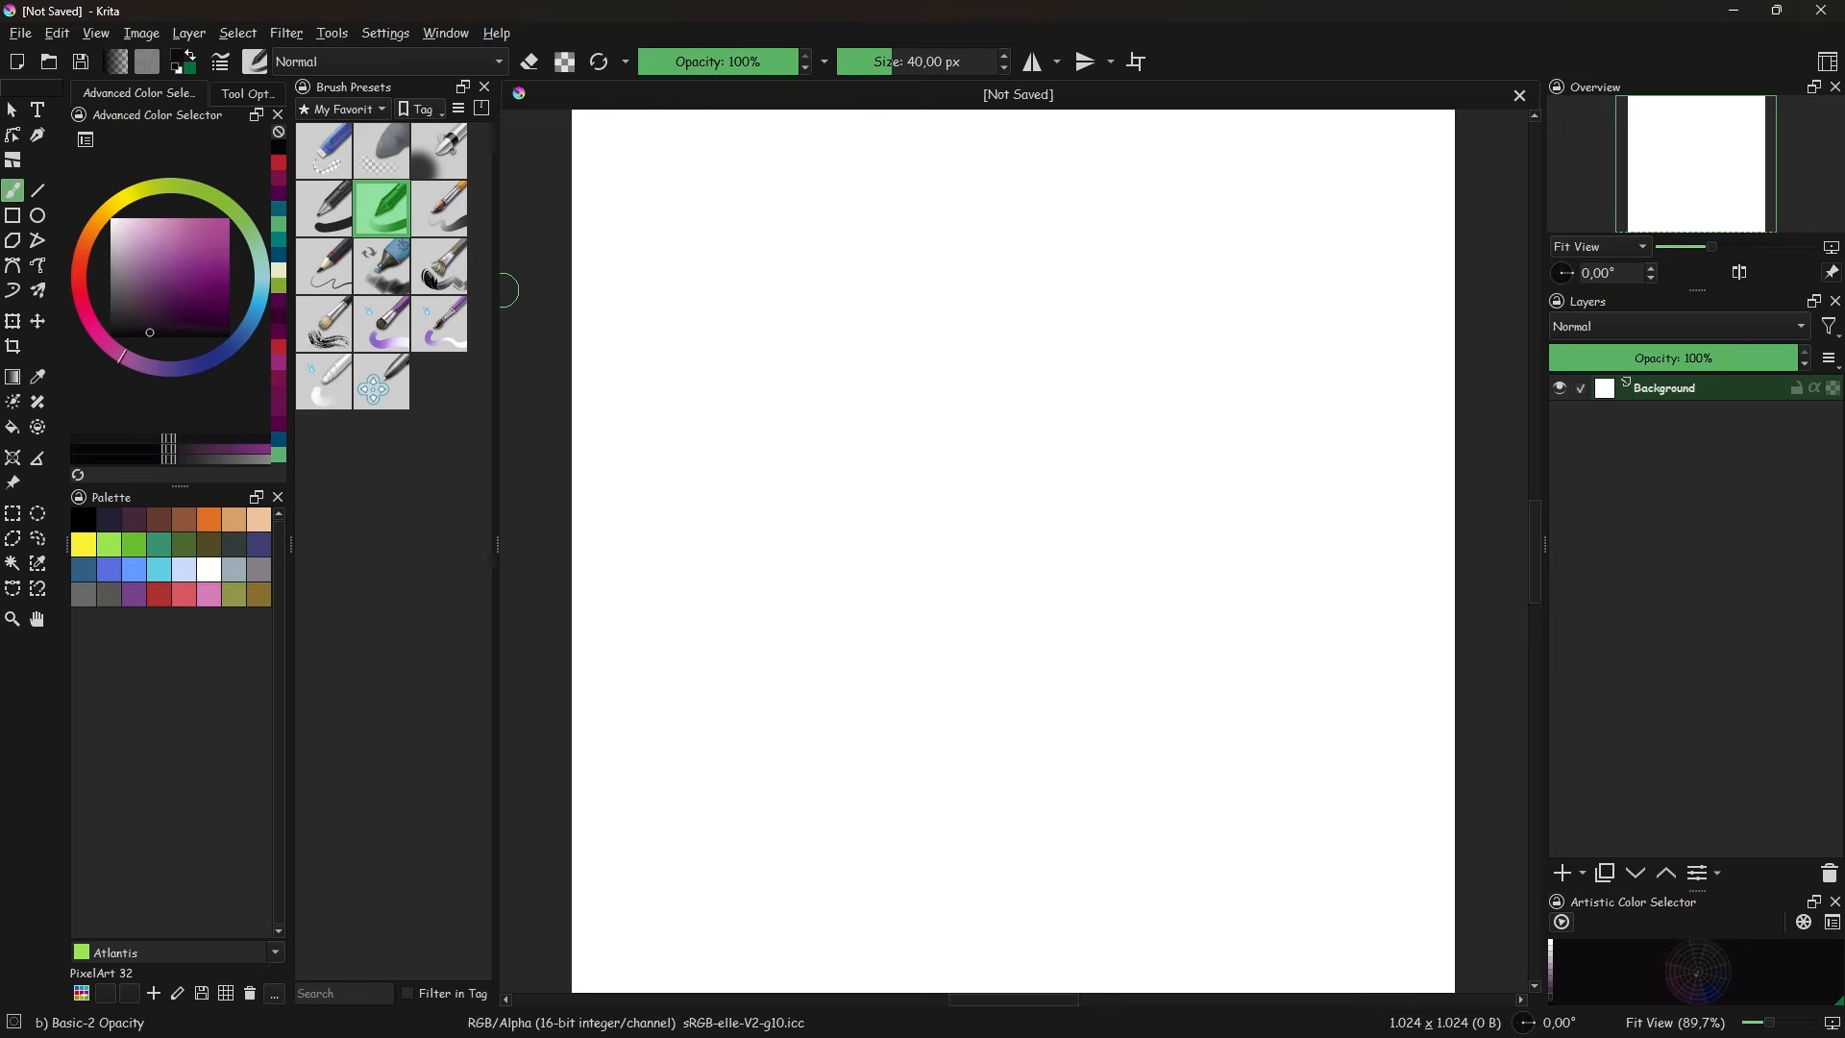
pyautogui.moveTo(1672, 888); pyautogui.dragTo(229, 924)
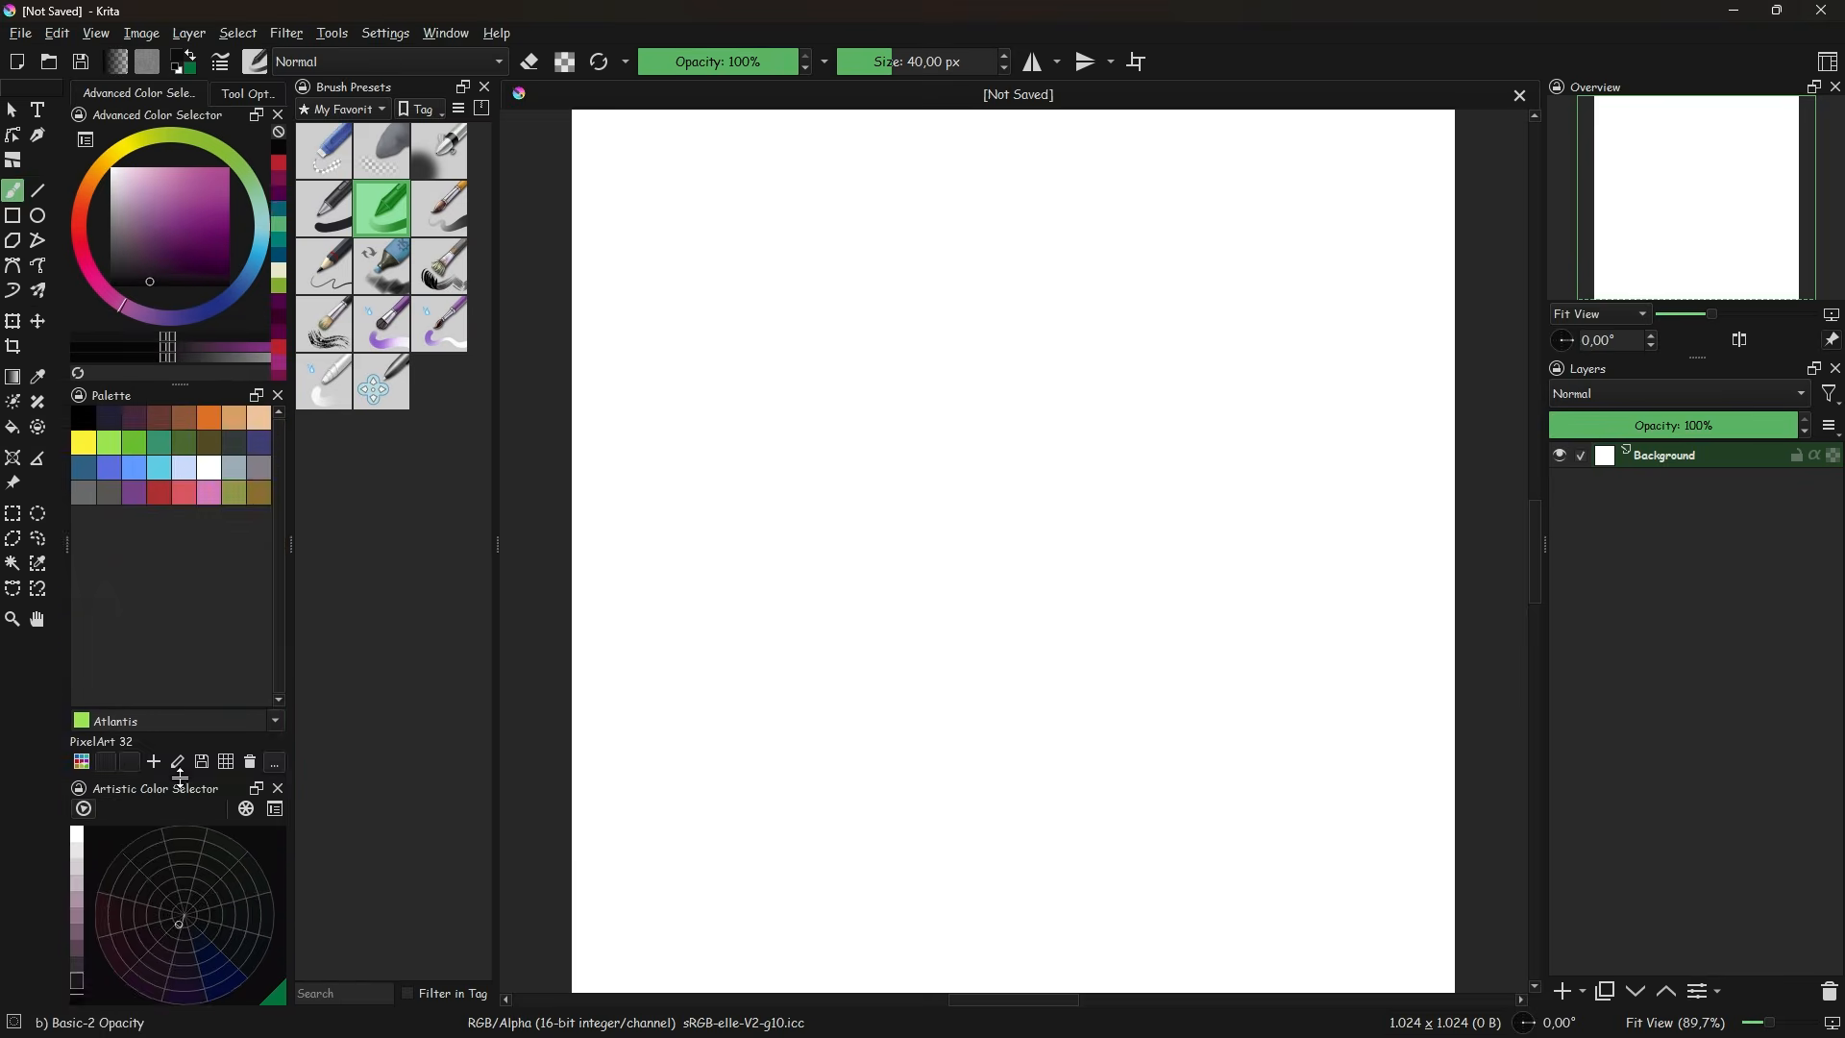
# - Dock the toolbox between the canvas and the Overview and Layers dockers, and enlarge the Overview docker
pyautogui.moveTo(19, 88); pyautogui.dragTo(1652, 103)
pyautogui.moveTo(1734, 332); pyautogui.dragTo(1734, 444)
pyautogui.moveTo(1691, 93); pyautogui.dragTo(1700, 411)
pyautogui.moveTo(1544, 387); pyautogui.dragTo(1492, 389)
pyautogui.click(1629, 366)
pyautogui.click(1631, 385)
pyautogui.click(1647, 366)
pyautogui.click(1605, 195)
pyautogui.moveTo(1715, 411); pyautogui.dragTo(1715, 415)
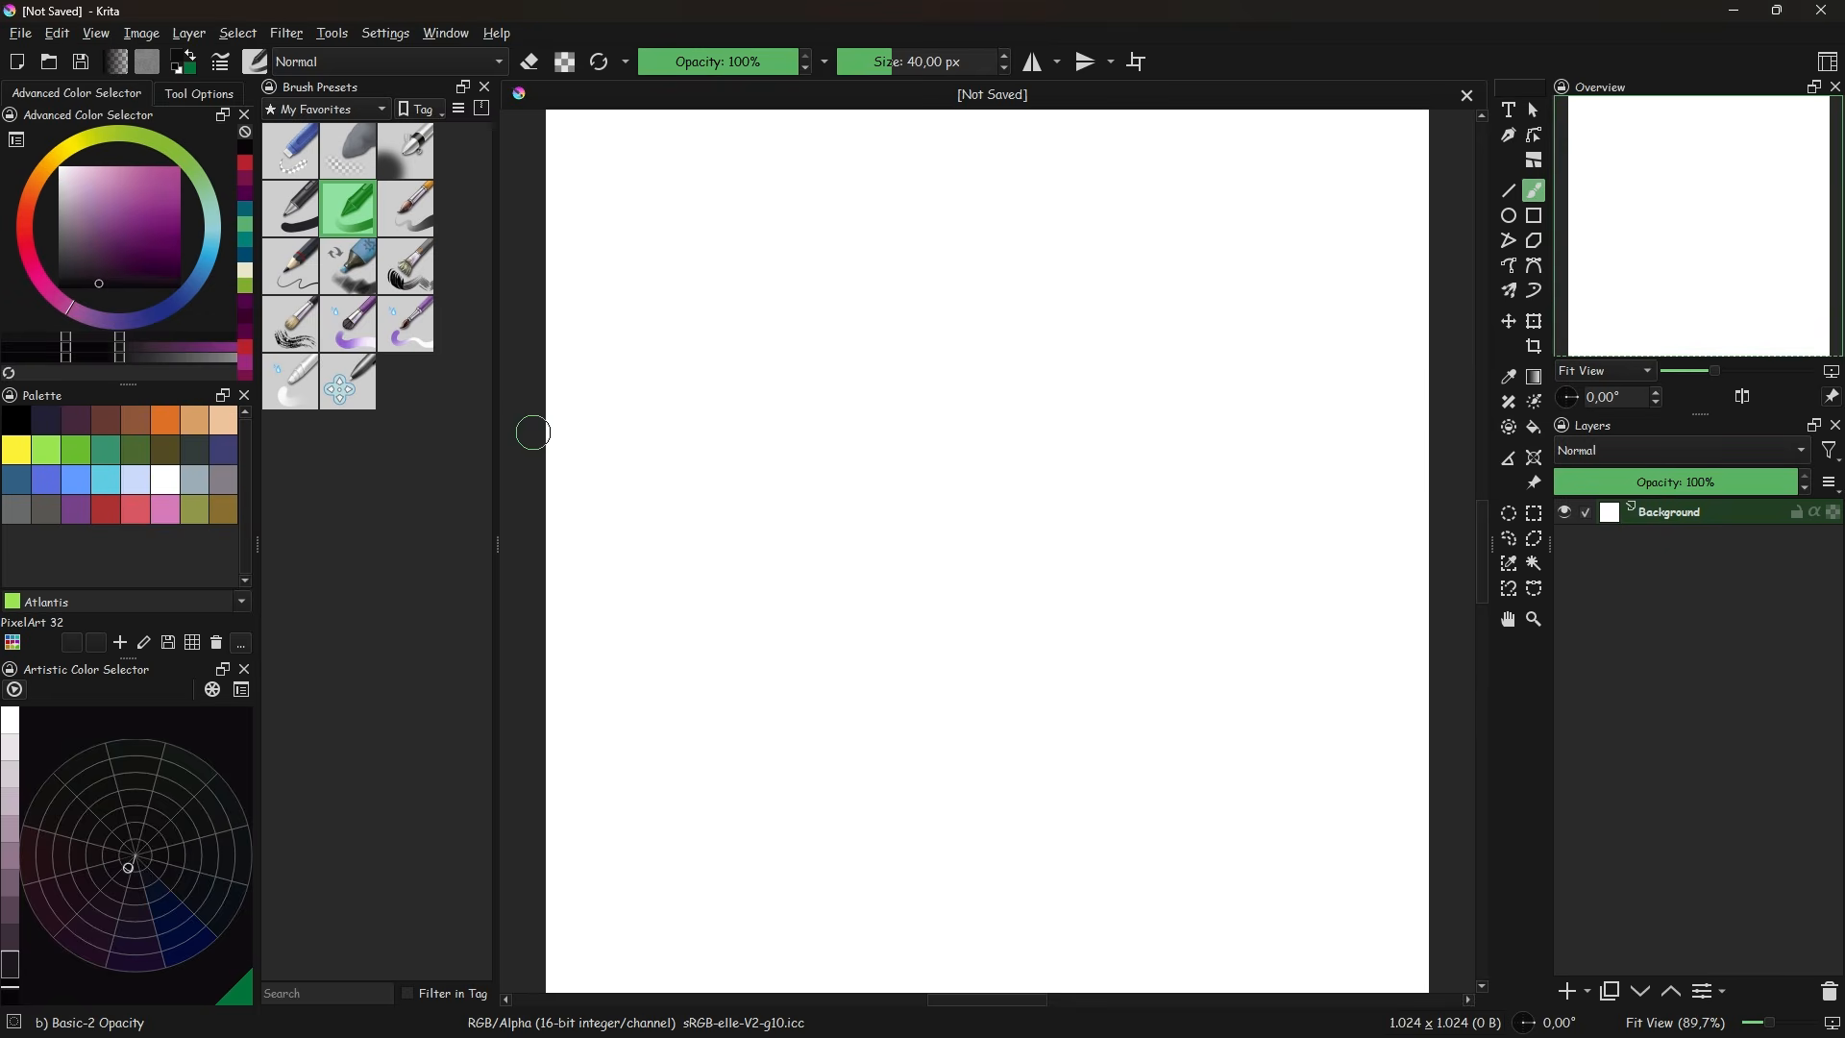
# - Narrow Brush Presets to two columns while enlarging the color dockers, and pick the dark green palette swatch
pyautogui.moveTo(497, 451); pyautogui.dragTo(434, 480)
pyautogui.moveTo(257, 523)
pyautogui.mouseDown()
pyautogui.moveTo(222, 539)
pyautogui.moveTo(311, 575)
pyautogui.mouseUp()
pyautogui.moveTo(171, 386); pyautogui.dragTo(188, 444)
pyautogui.moveTo(313, 548); pyautogui.dragTo(295, 553)
pyautogui.click(193, 519)
pyautogui.click(159, 519)
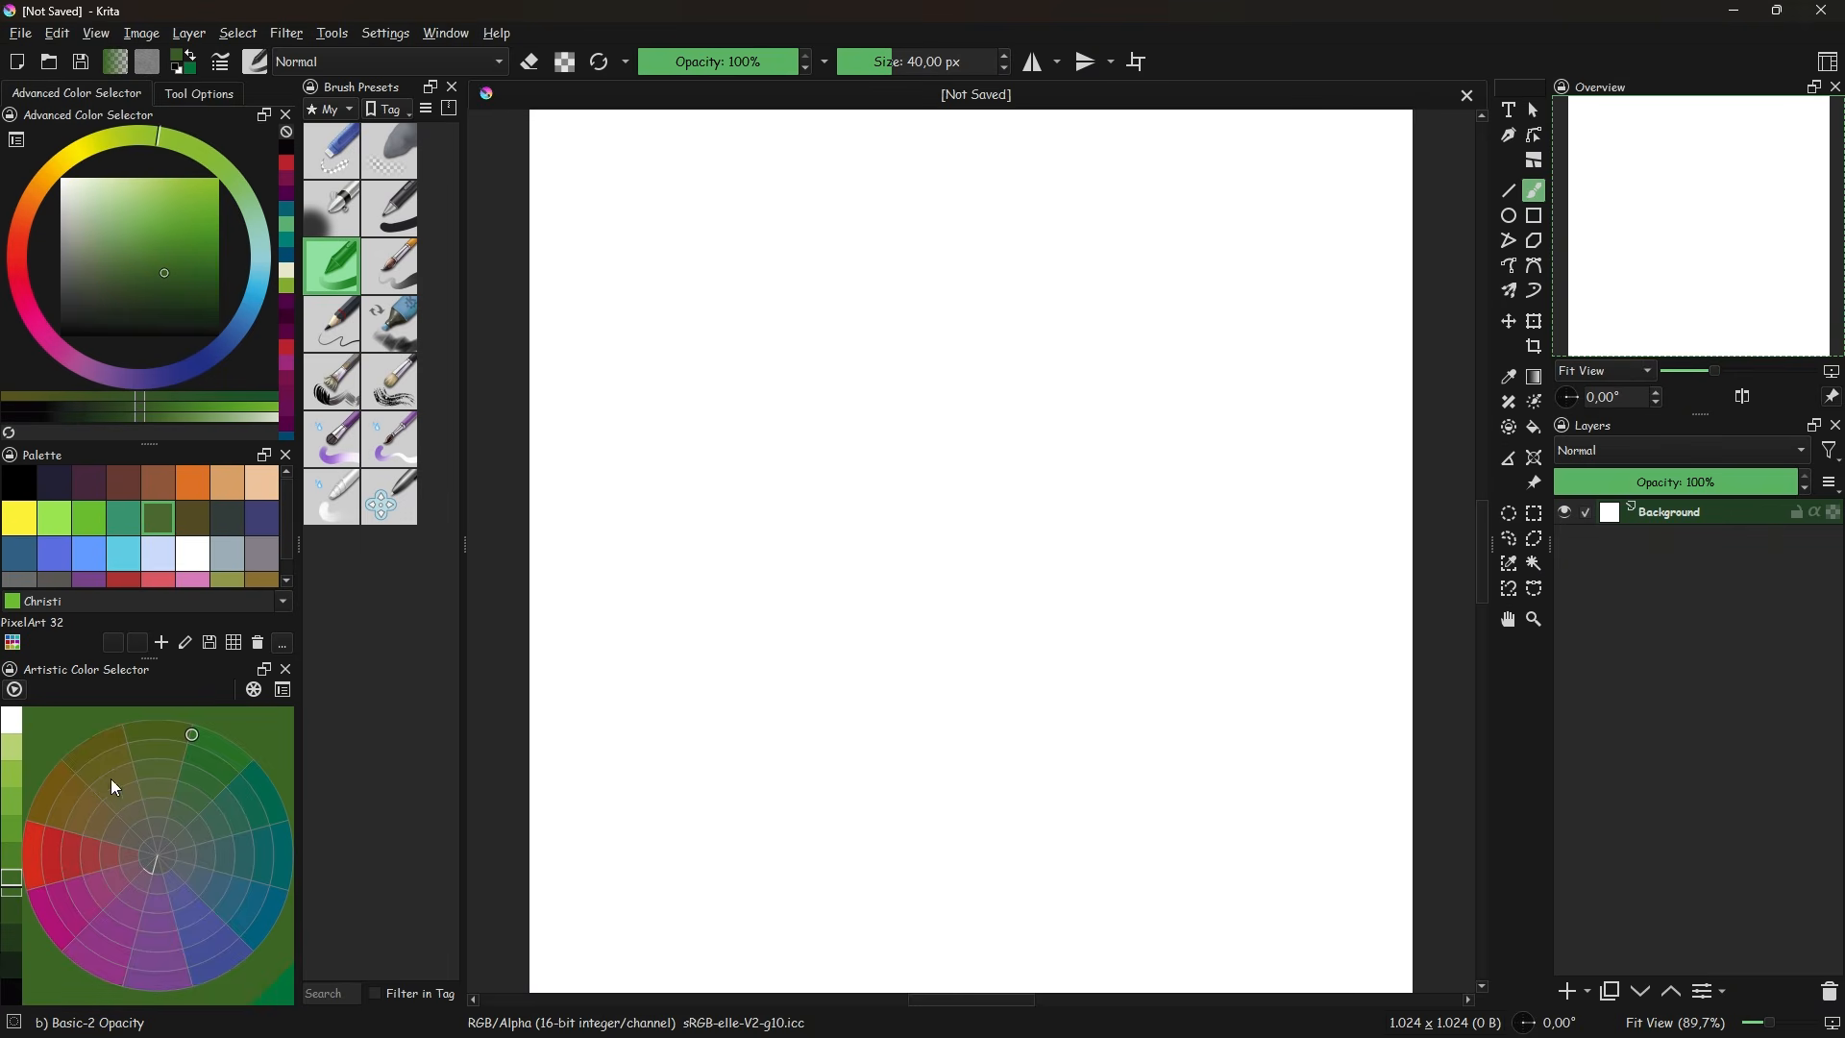
# - Save the current docker layout as a new workspace named ToonBlend 3D
pyautogui.click(1828, 62)
pyautogui.click(1656, 351)
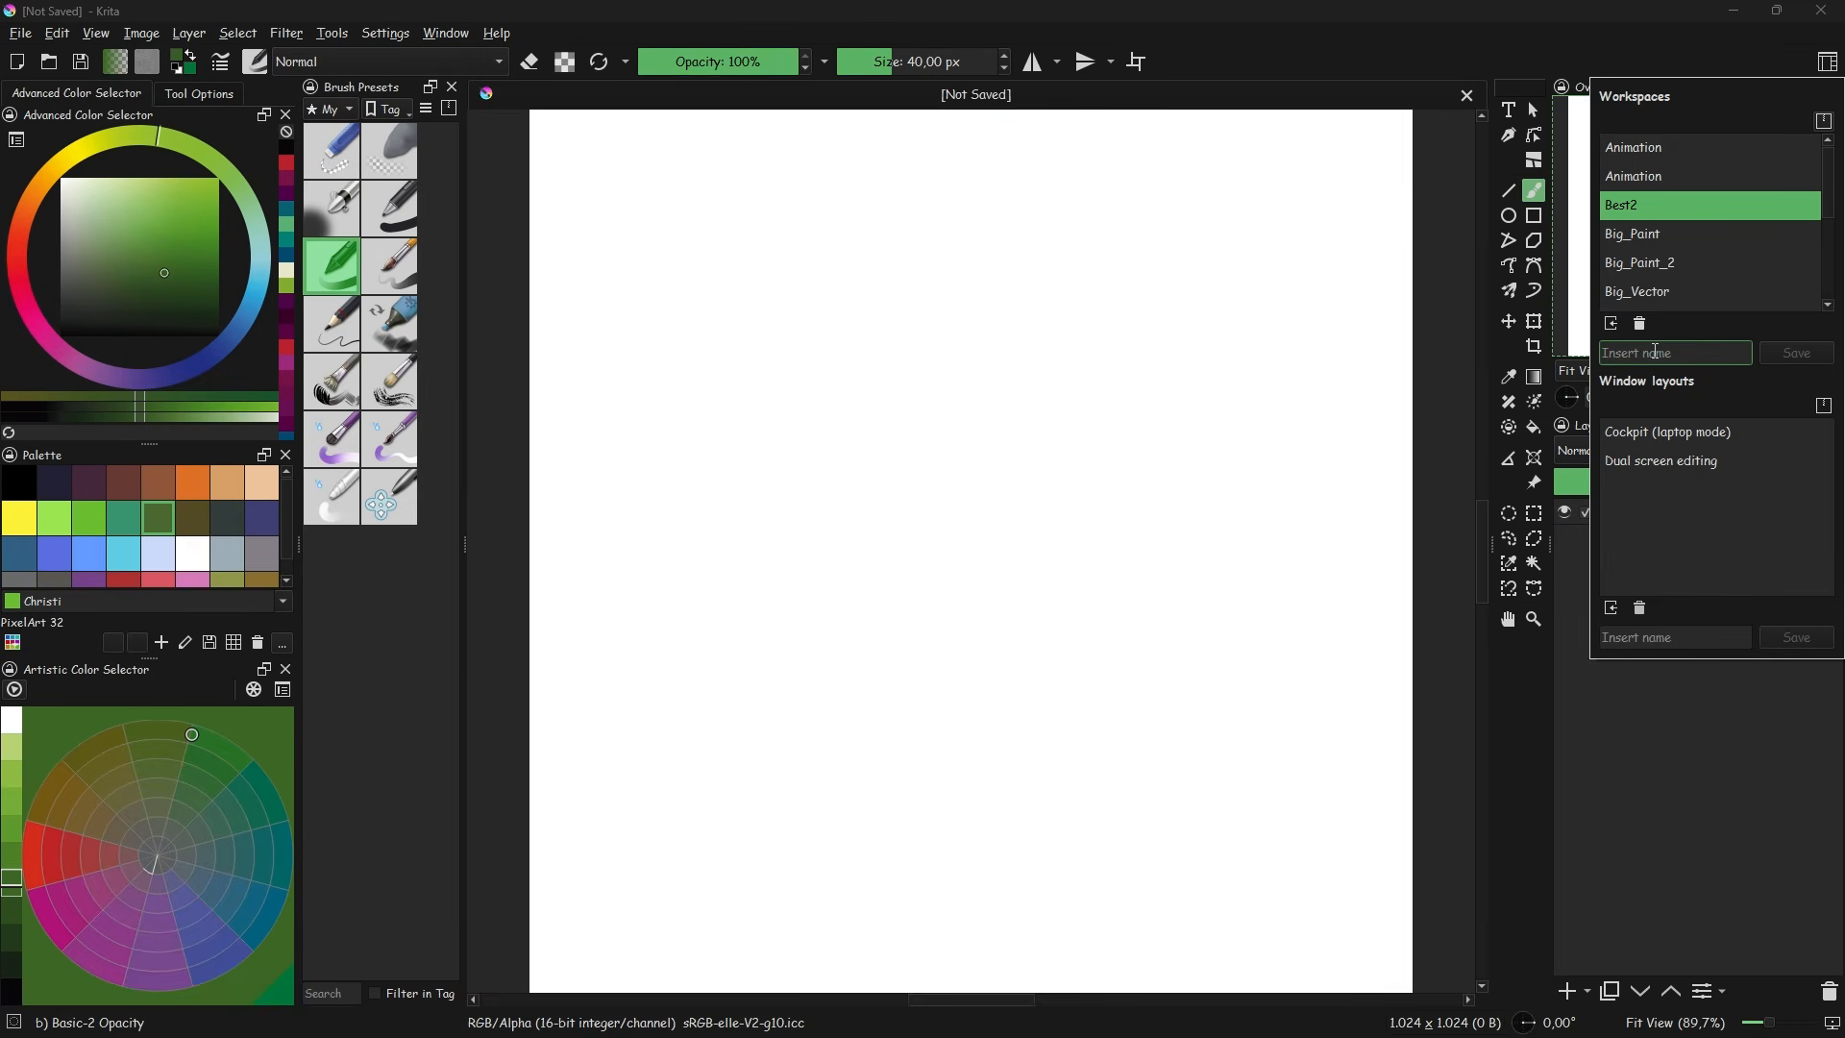
pyautogui.write('ToonBlend #')
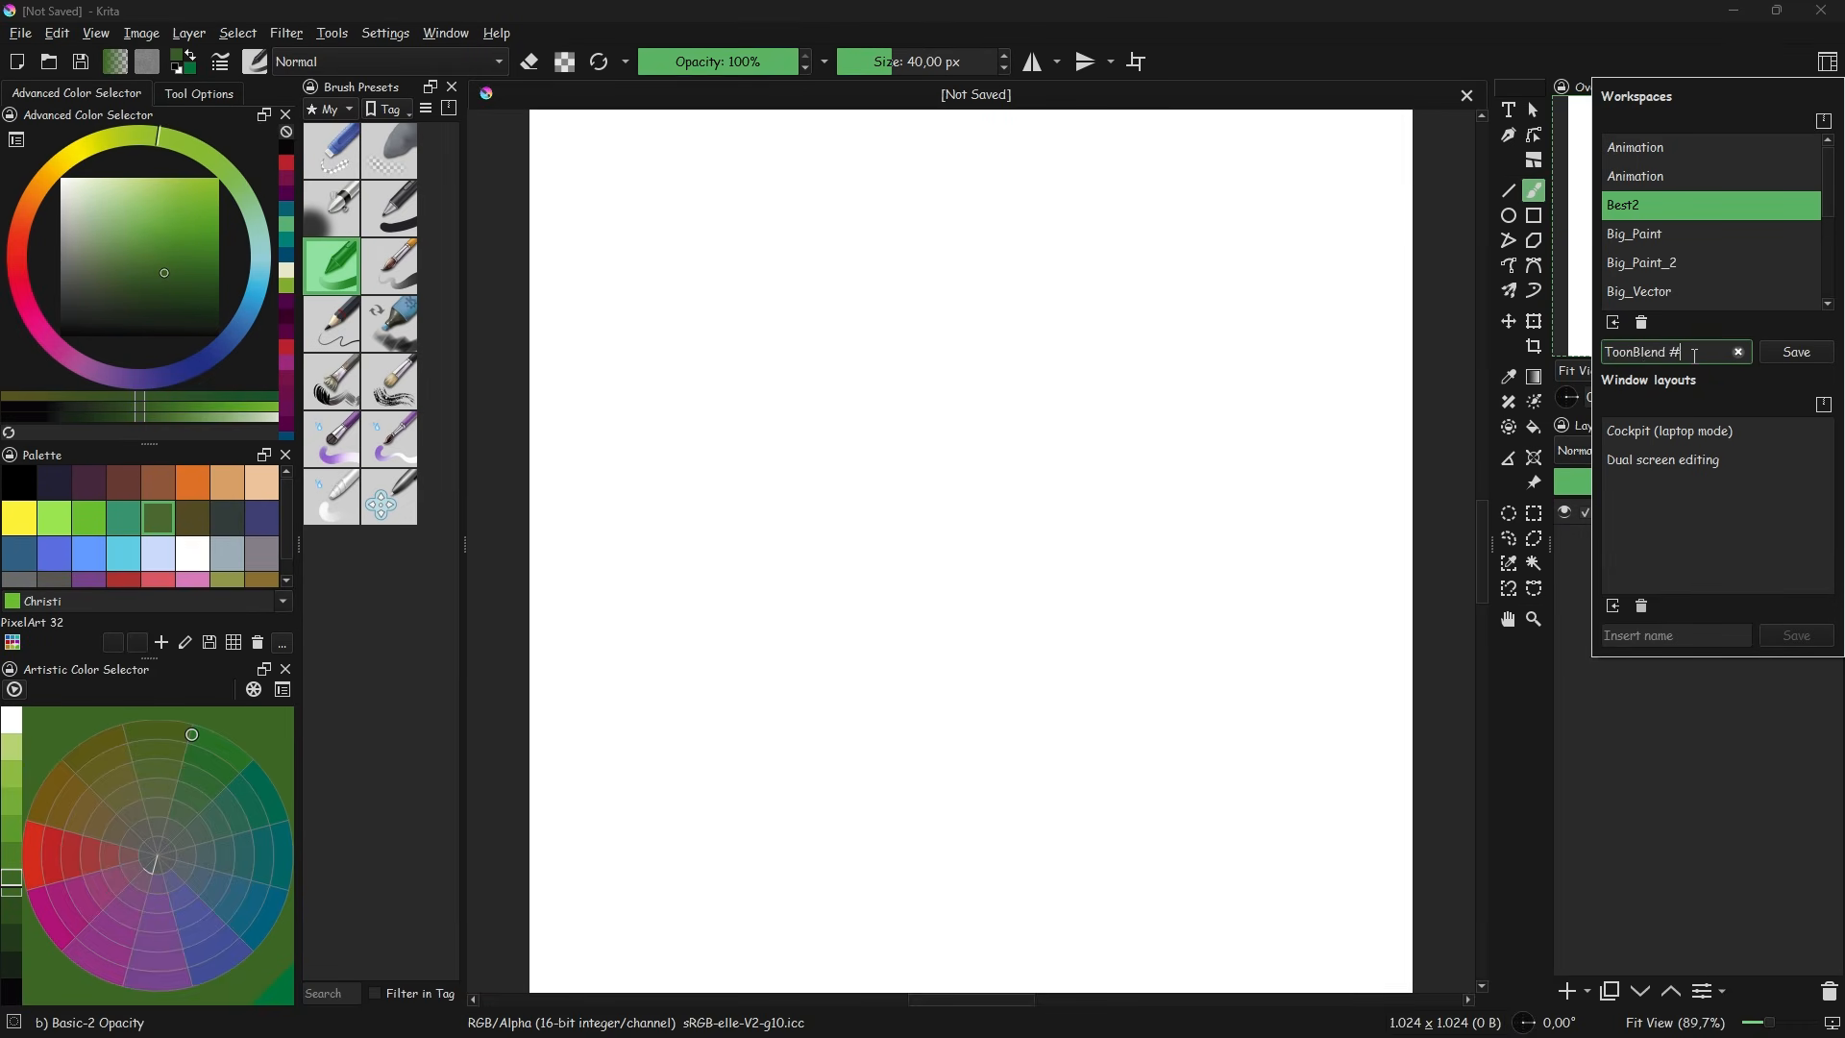
pyautogui.press('BackSpace')
pyautogui.write('3D')
pyautogui.click(1783, 350)
# - Select the saved ToonBlend 3D workspace from the workspace list and close the list
pyautogui.scroll(-5, 1735, 247)
pyautogui.click(1660, 270)
pyautogui.click(1672, 183)
pyautogui.click(1670, 268)
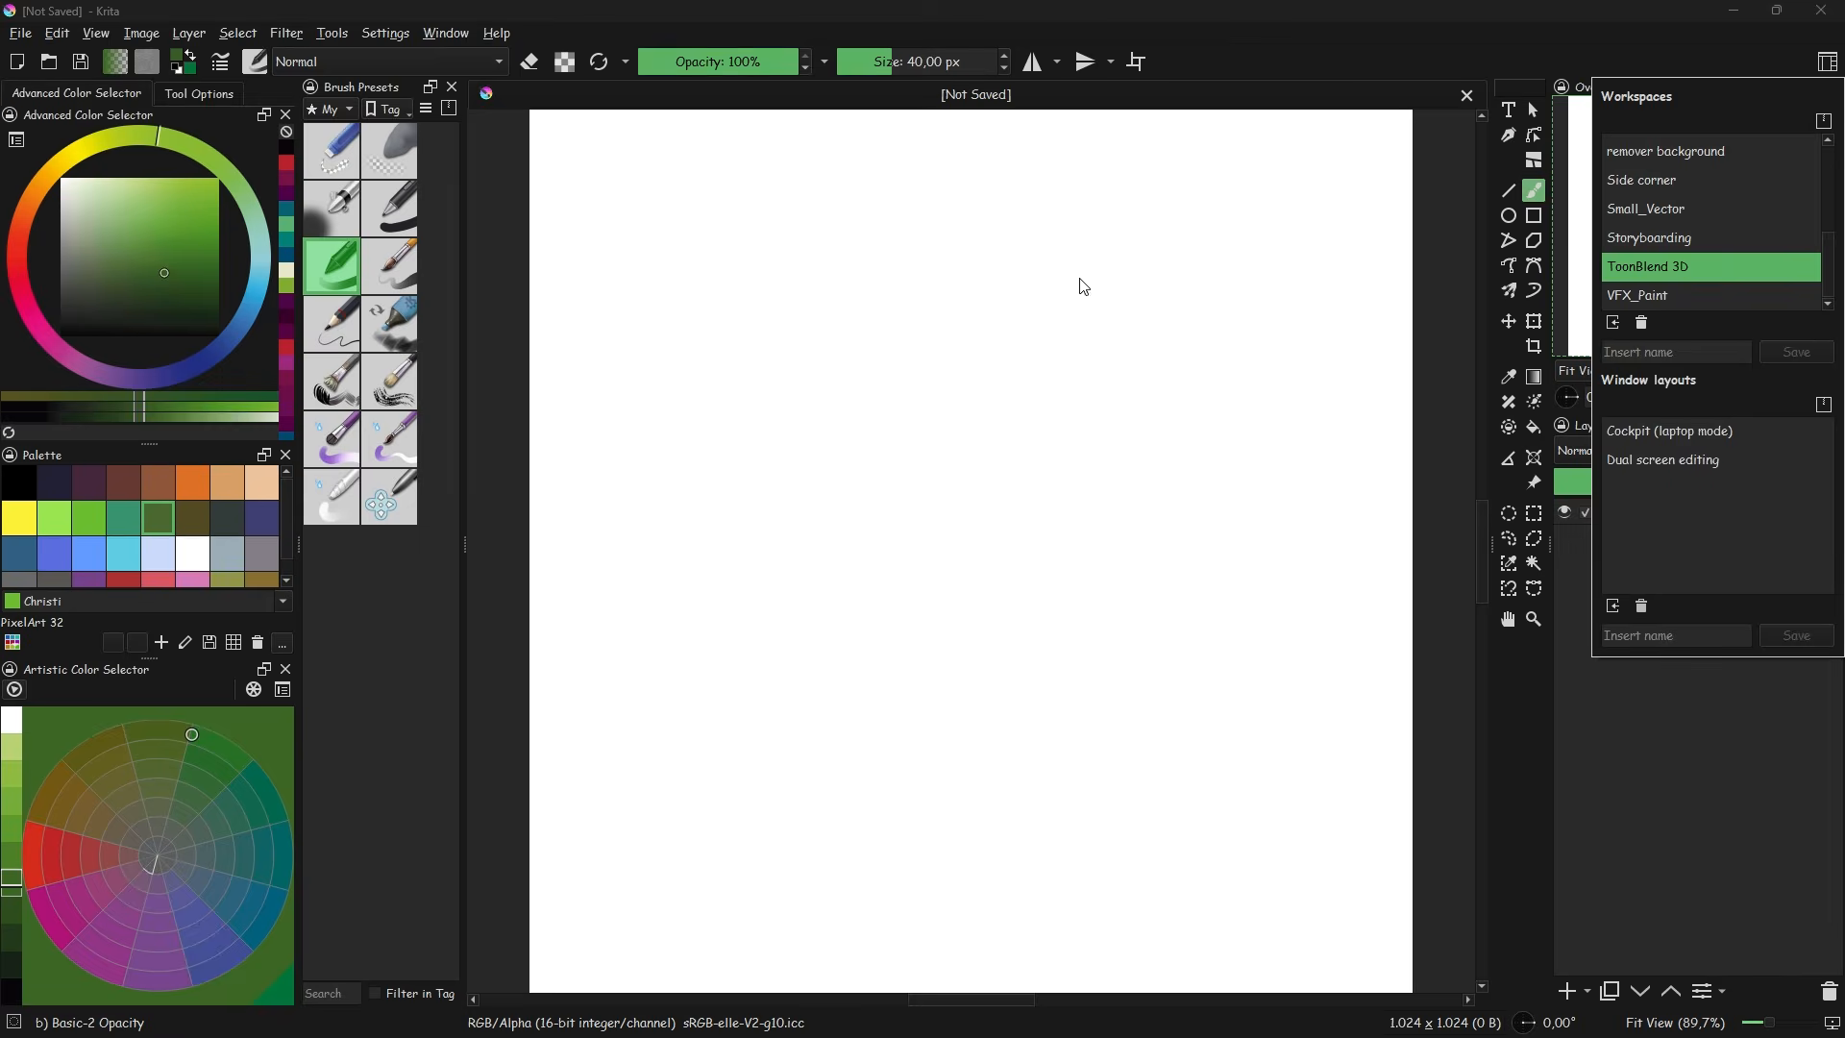
pyautogui.click(598, 525)
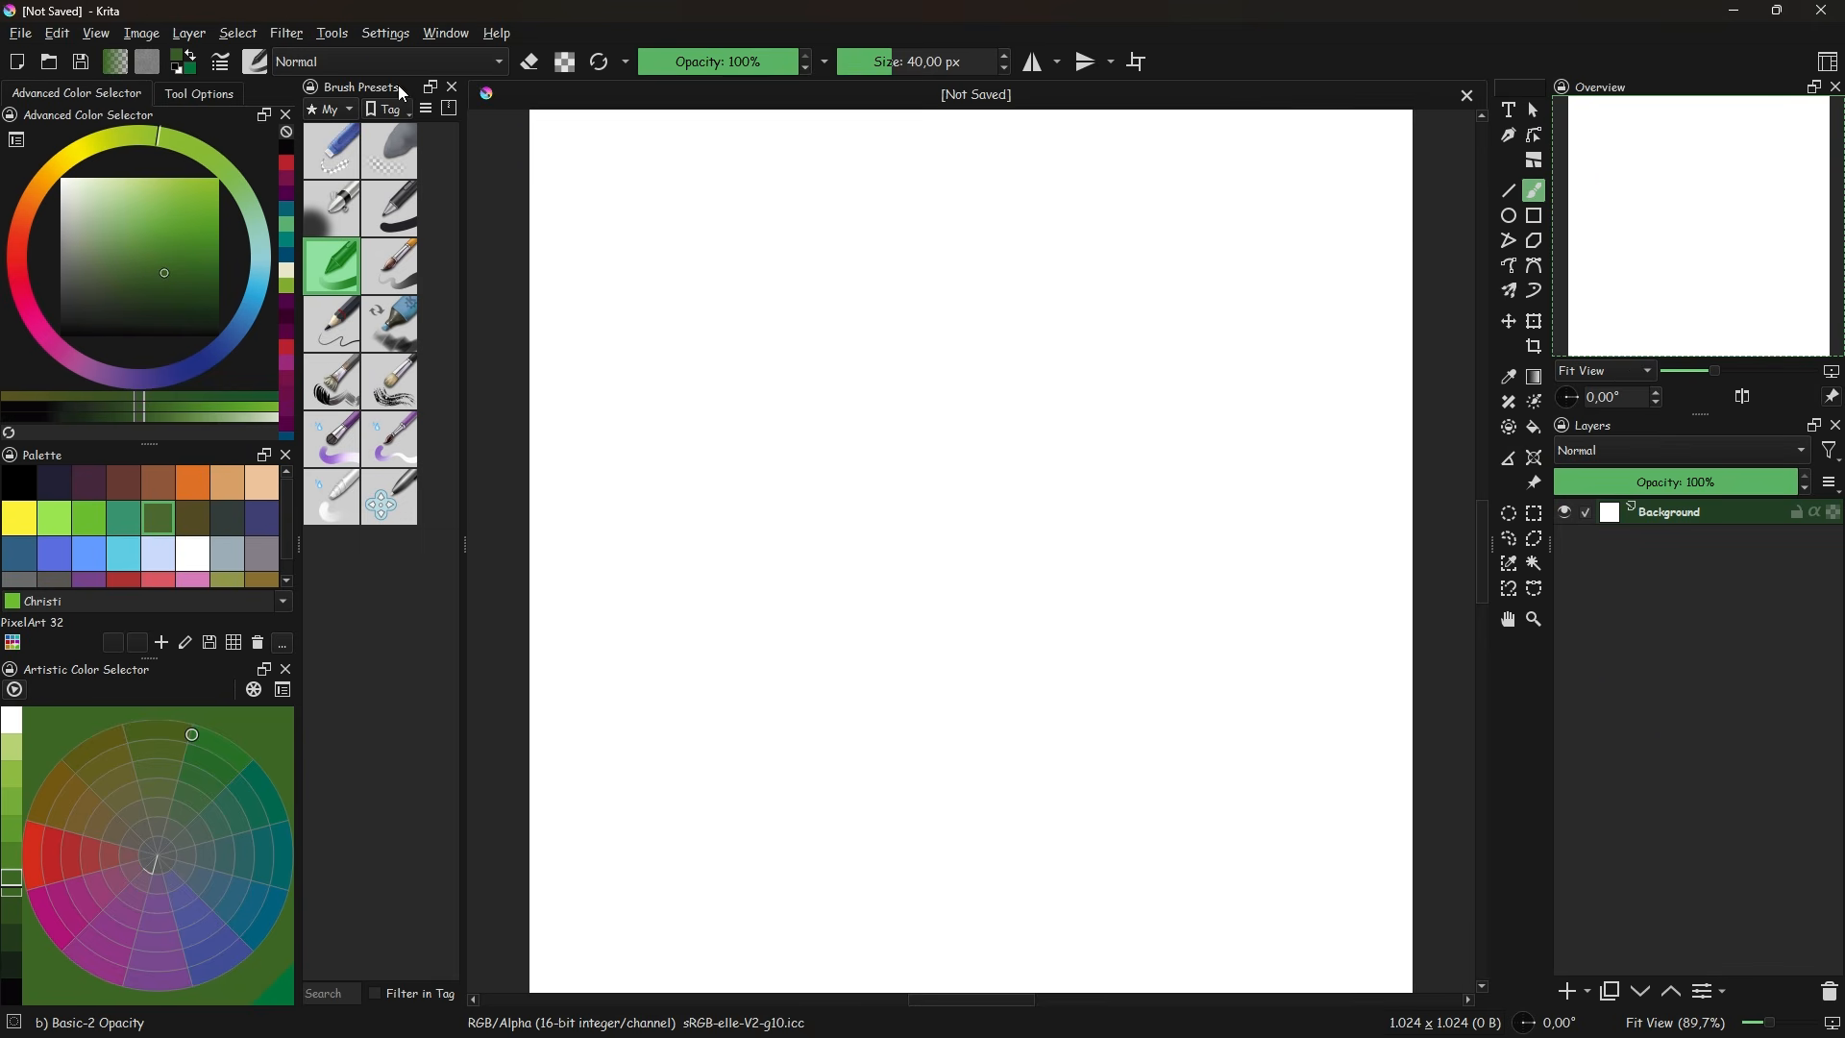
# - Find the theme options, then in a web browser examine the Themes for Krita v2 forum thread and its v2.1 release downloads
pyautogui.click(389, 35)
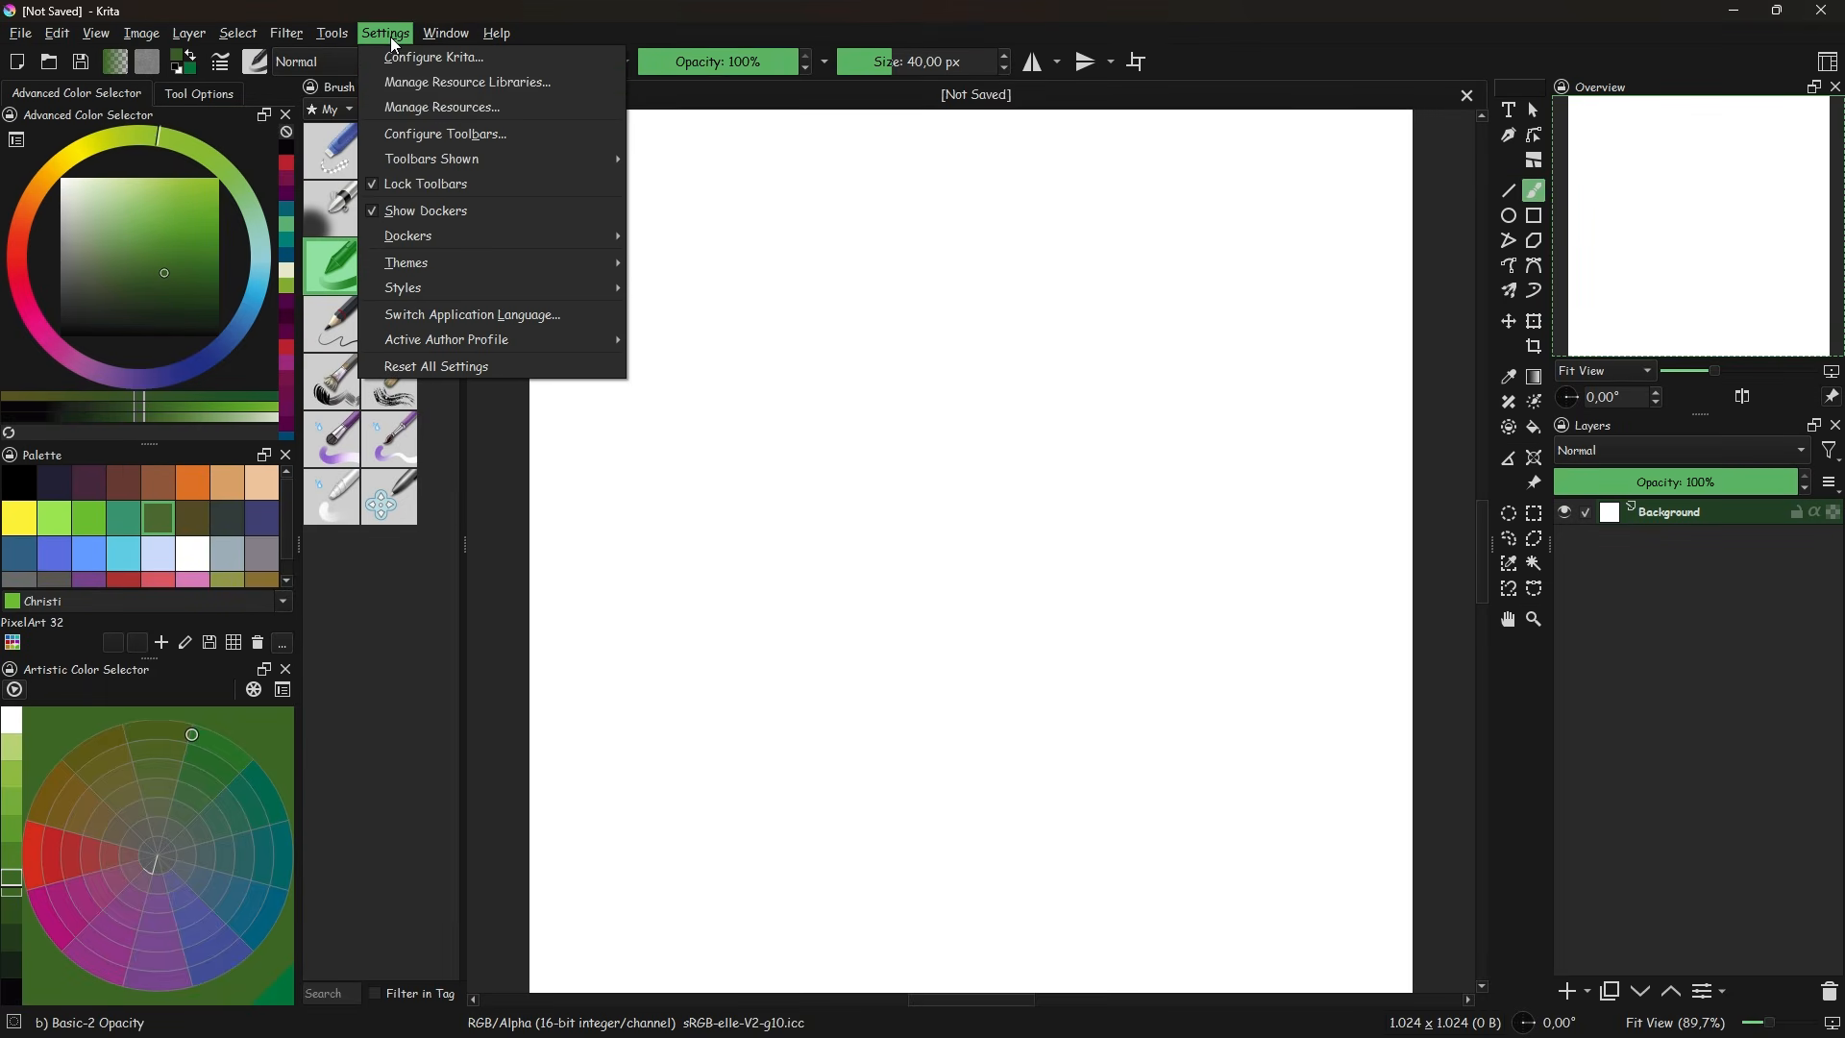
pyautogui.moveTo(452, 262)
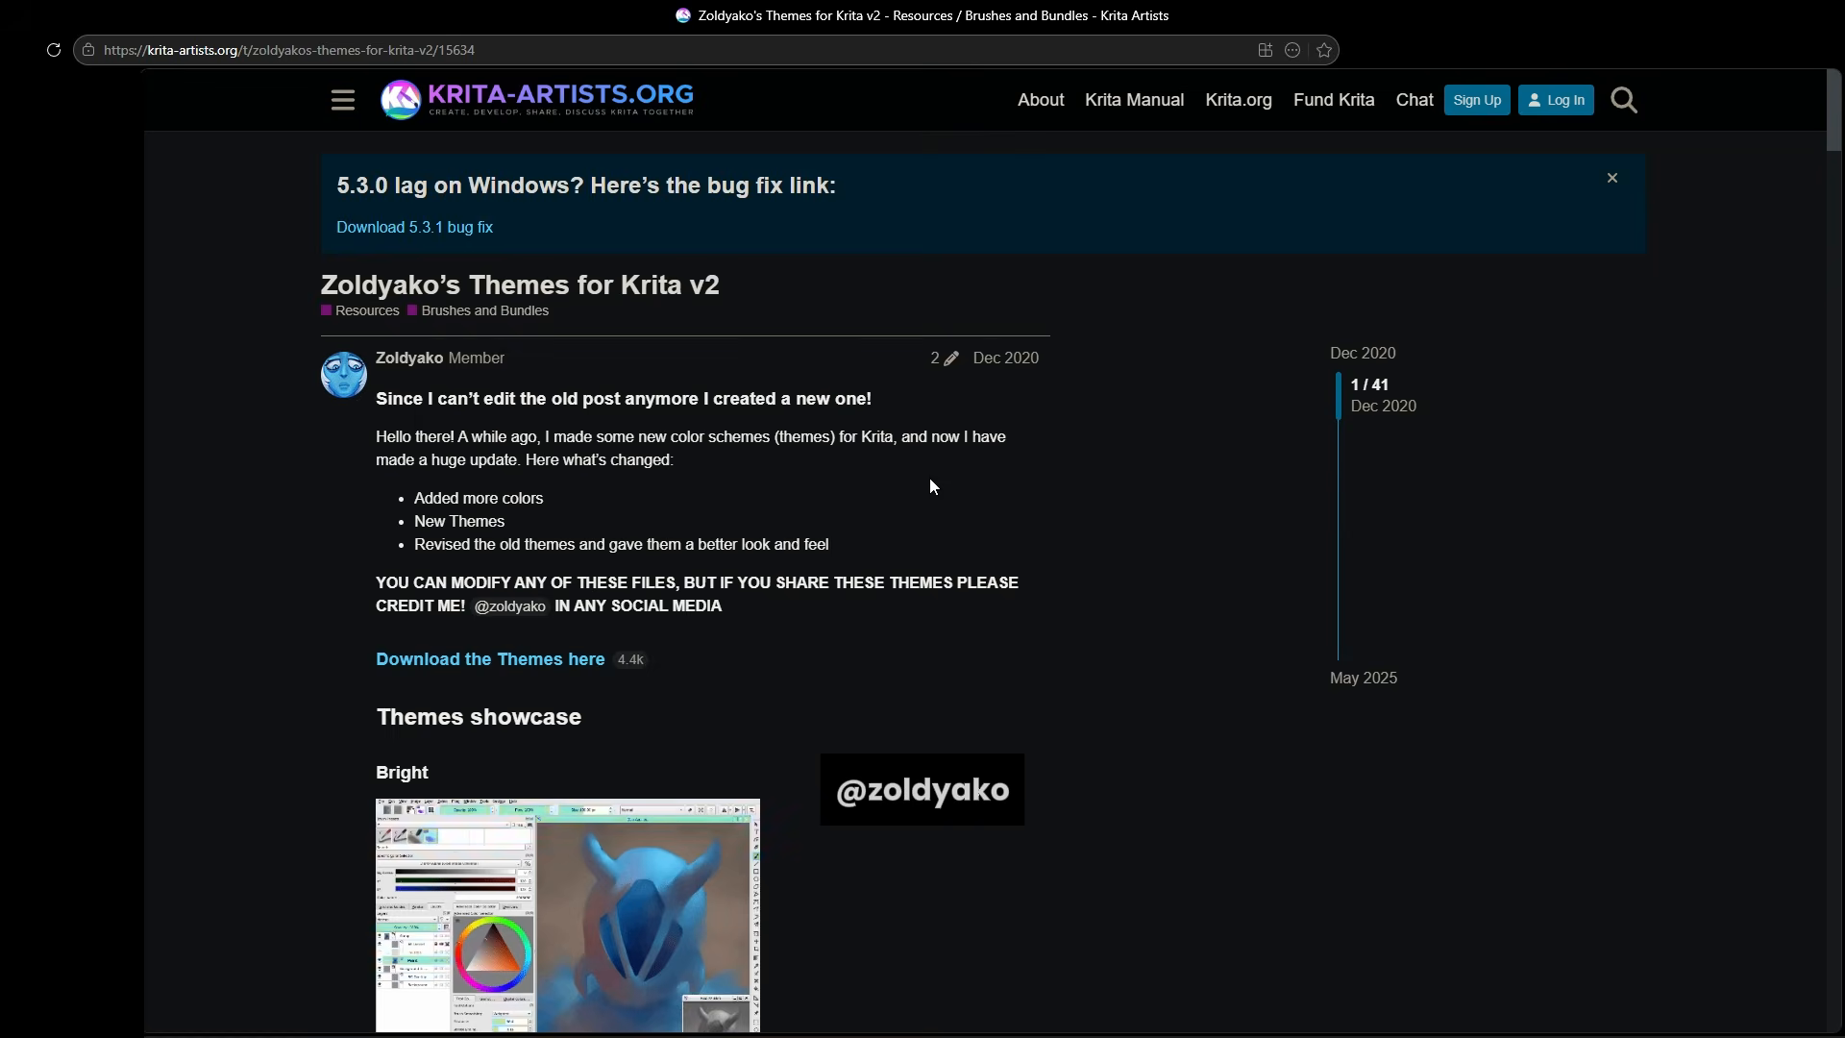
pyautogui.scroll(-20, 930, 476)
pyautogui.scroll(3, 1120, 482)
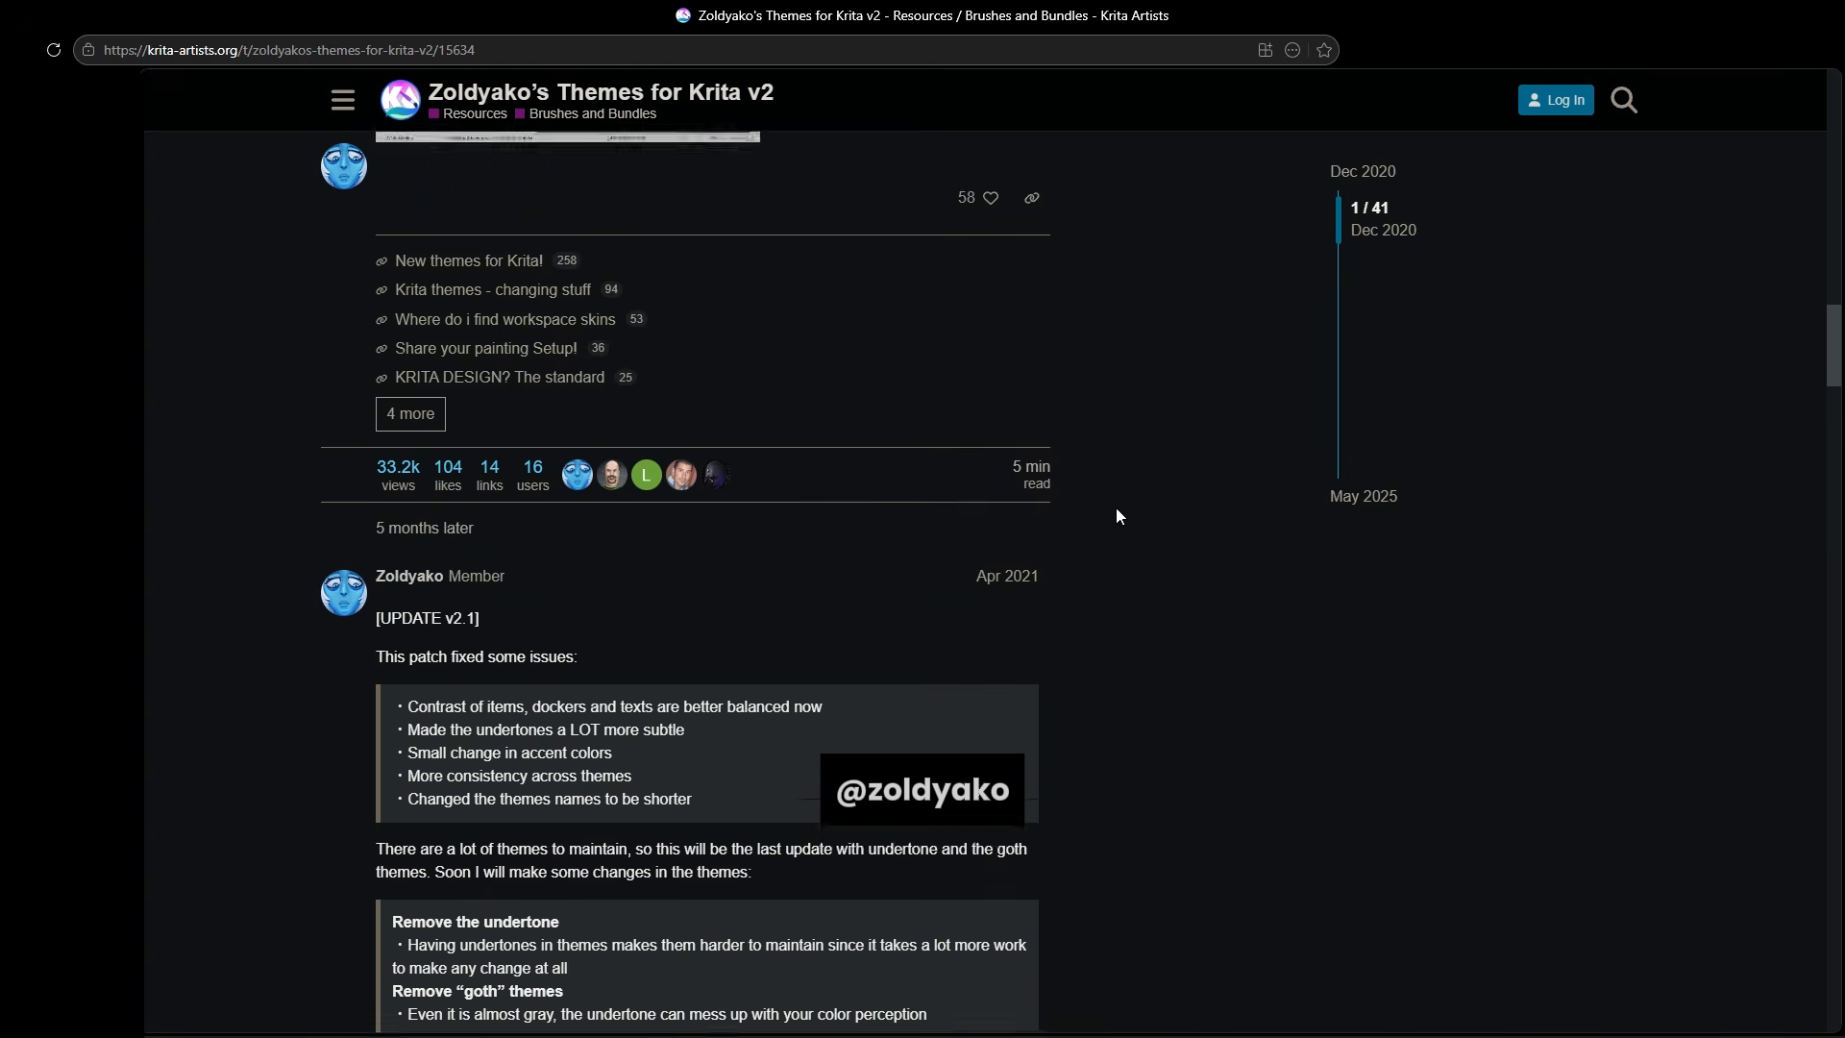
pyautogui.scroll(-9, 1023, 583)
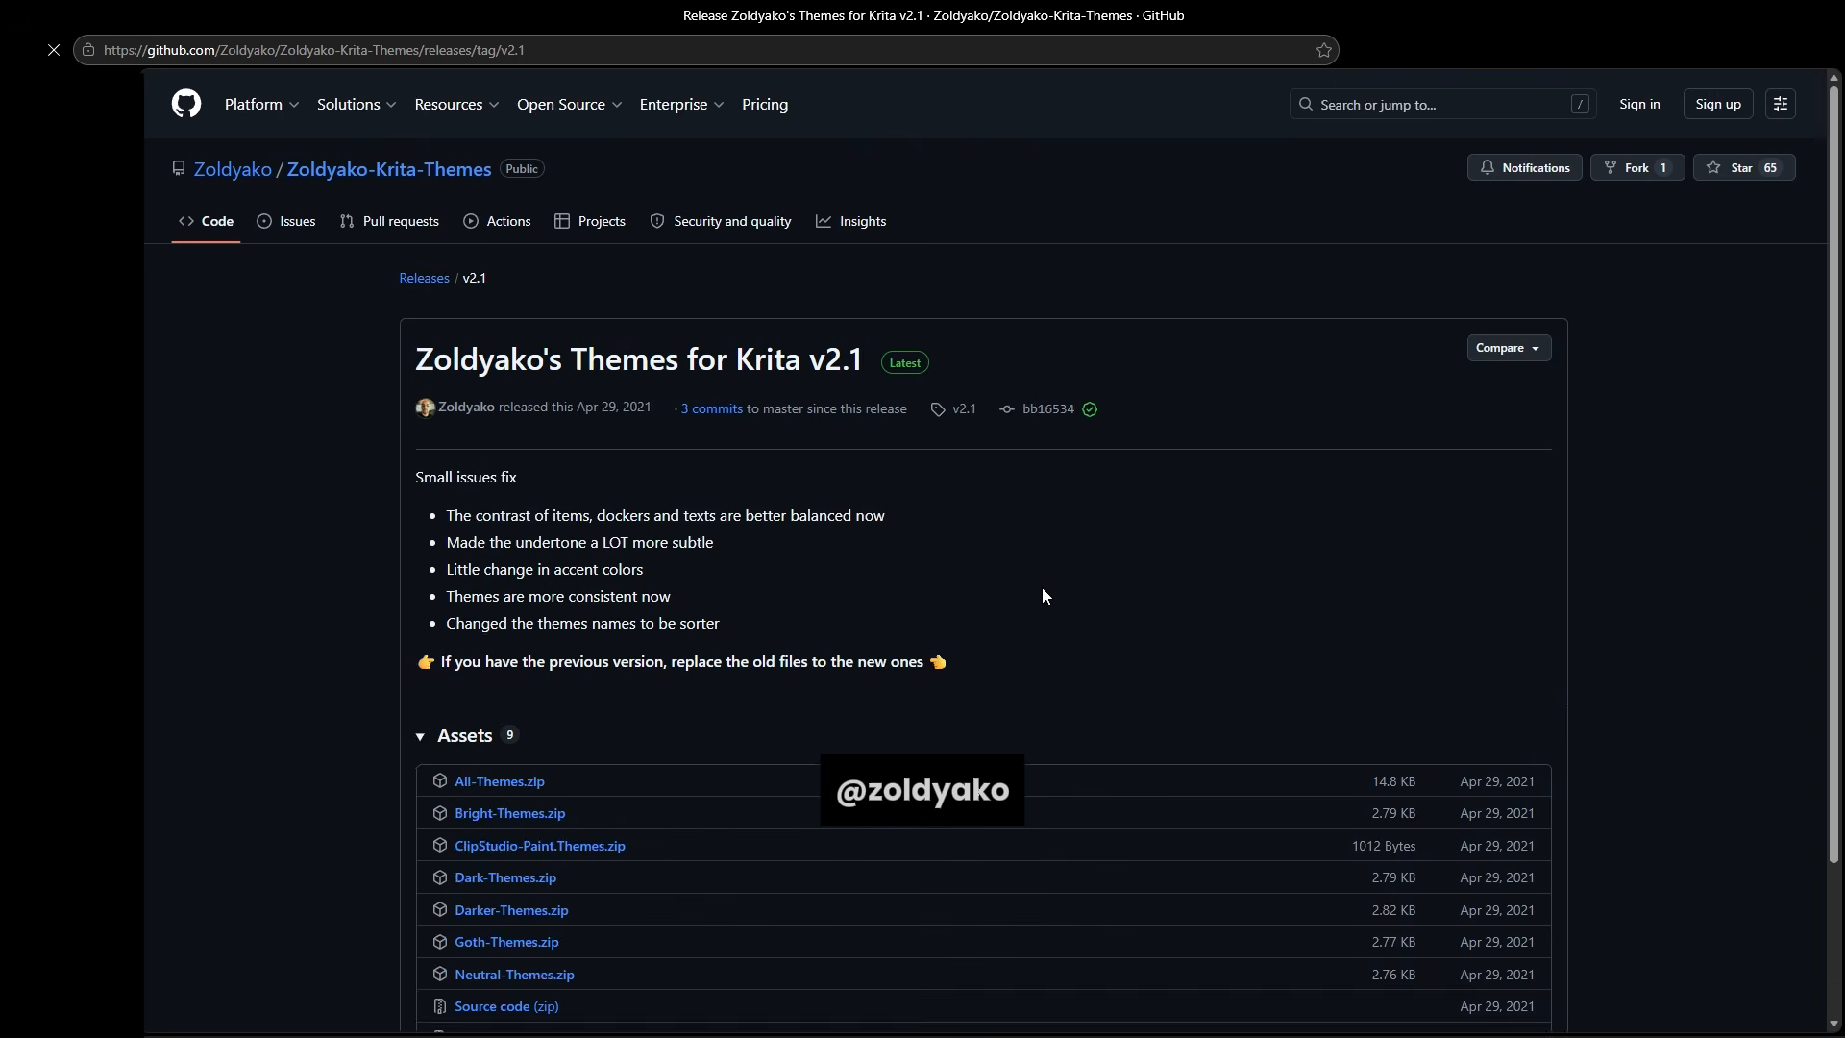
pyautogui.scroll(-1, 960, 522)
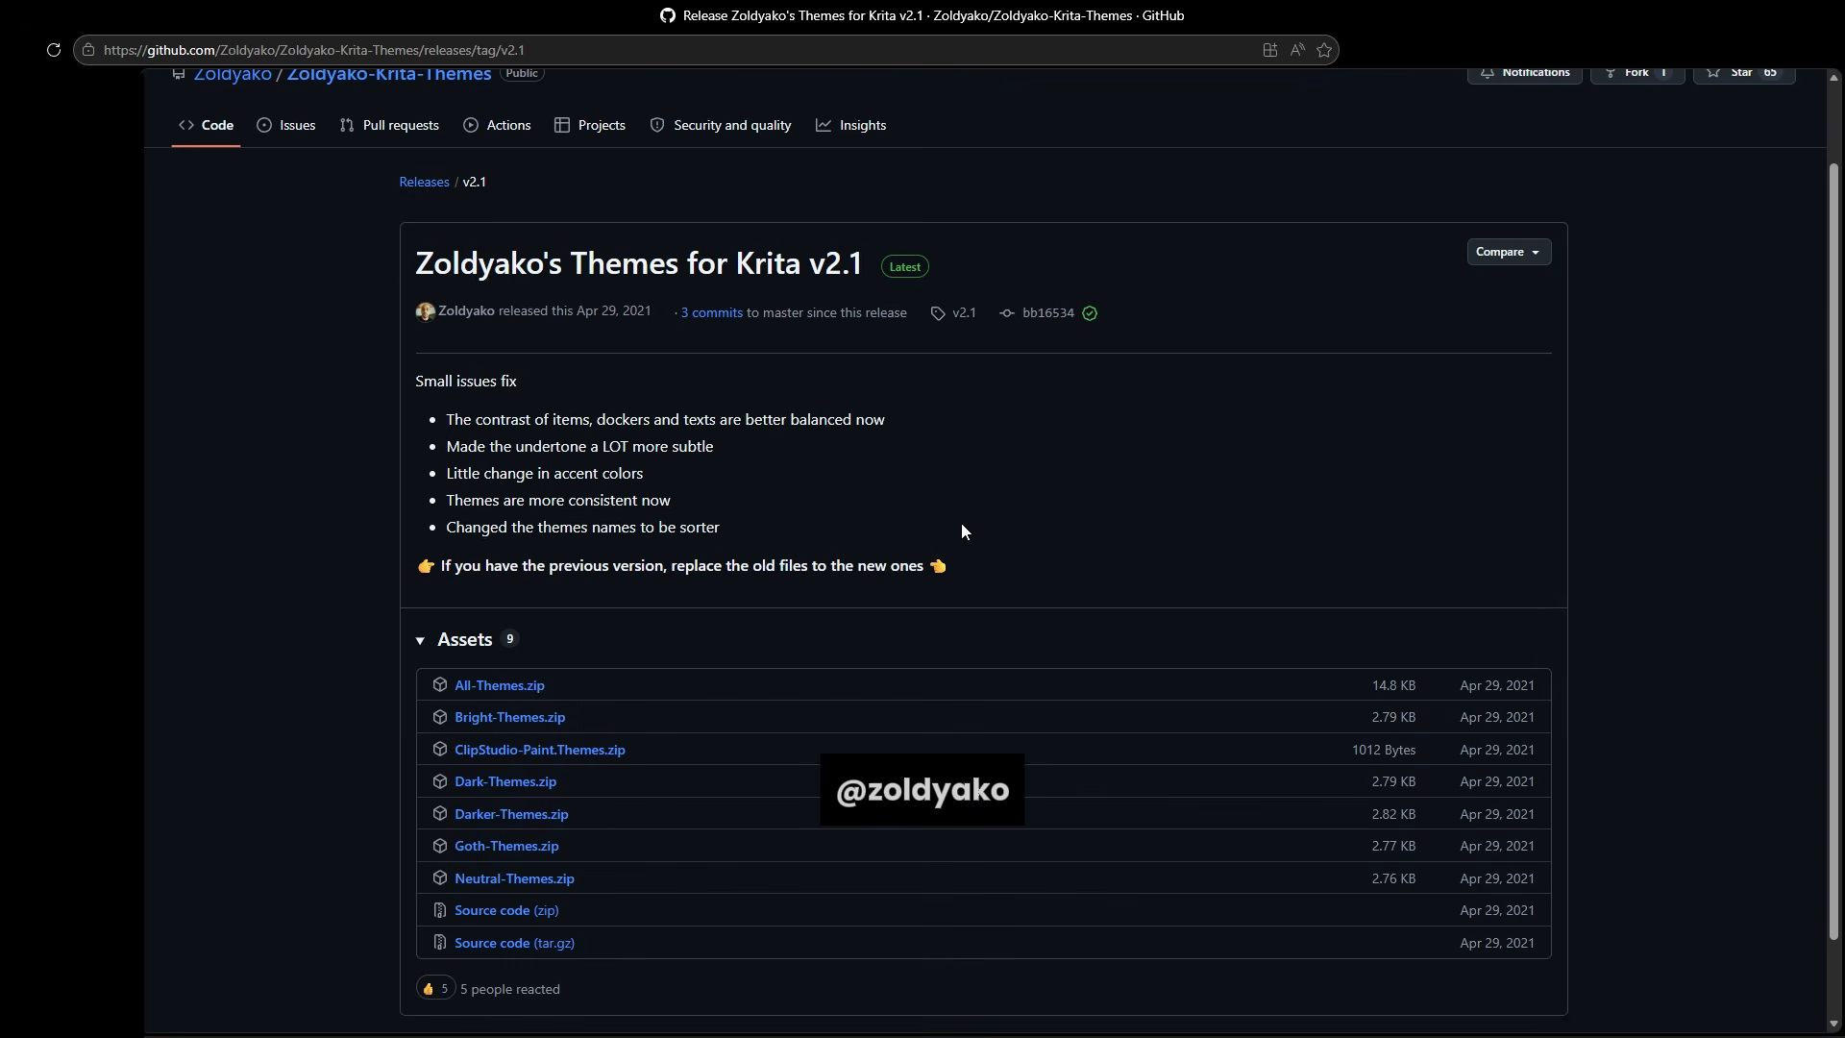
pyautogui.hotkey('alt', 'Left')
pyautogui.scroll(-20, 1042, 520)
pyautogui.scroll(18, 1041, 521)
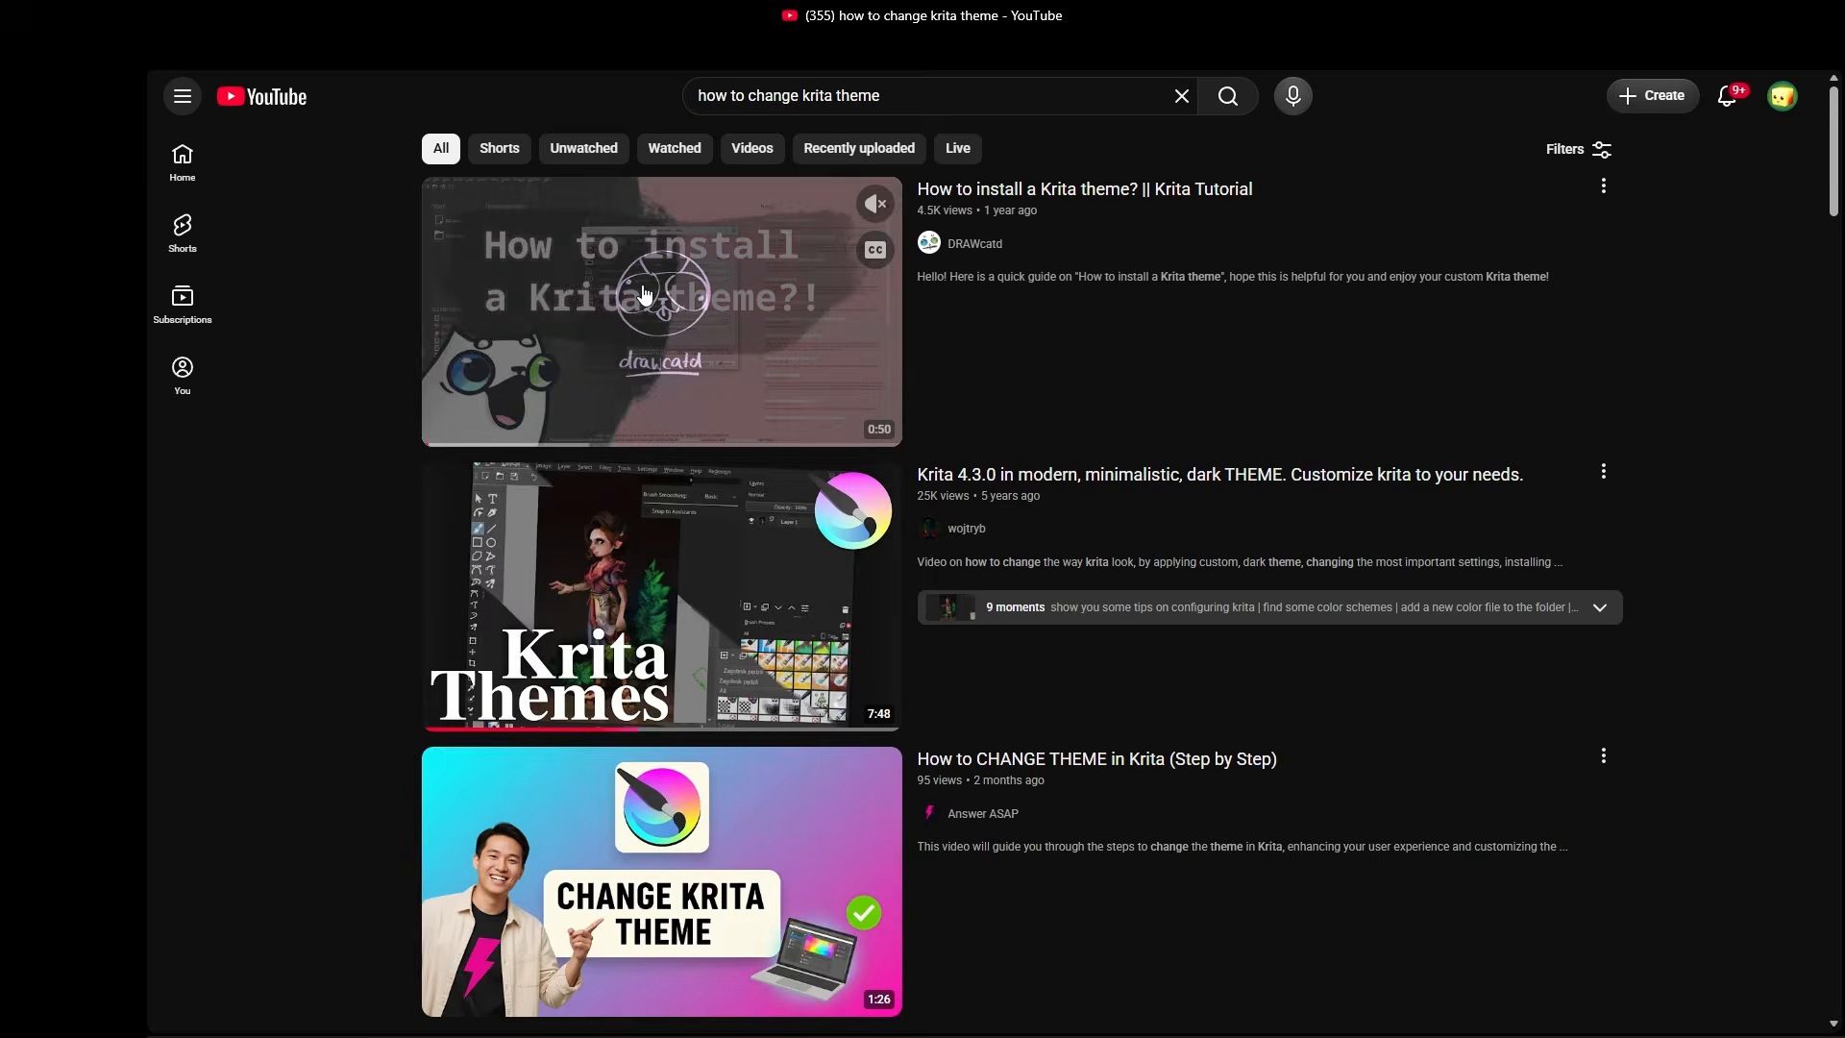
# - Look through the YouTube results for "how to change krita theme"
pyautogui.scroll(-13, 1421, 346)
pyautogui.scroll(5, 1422, 350)
pyautogui.scroll(8, 1422, 349)
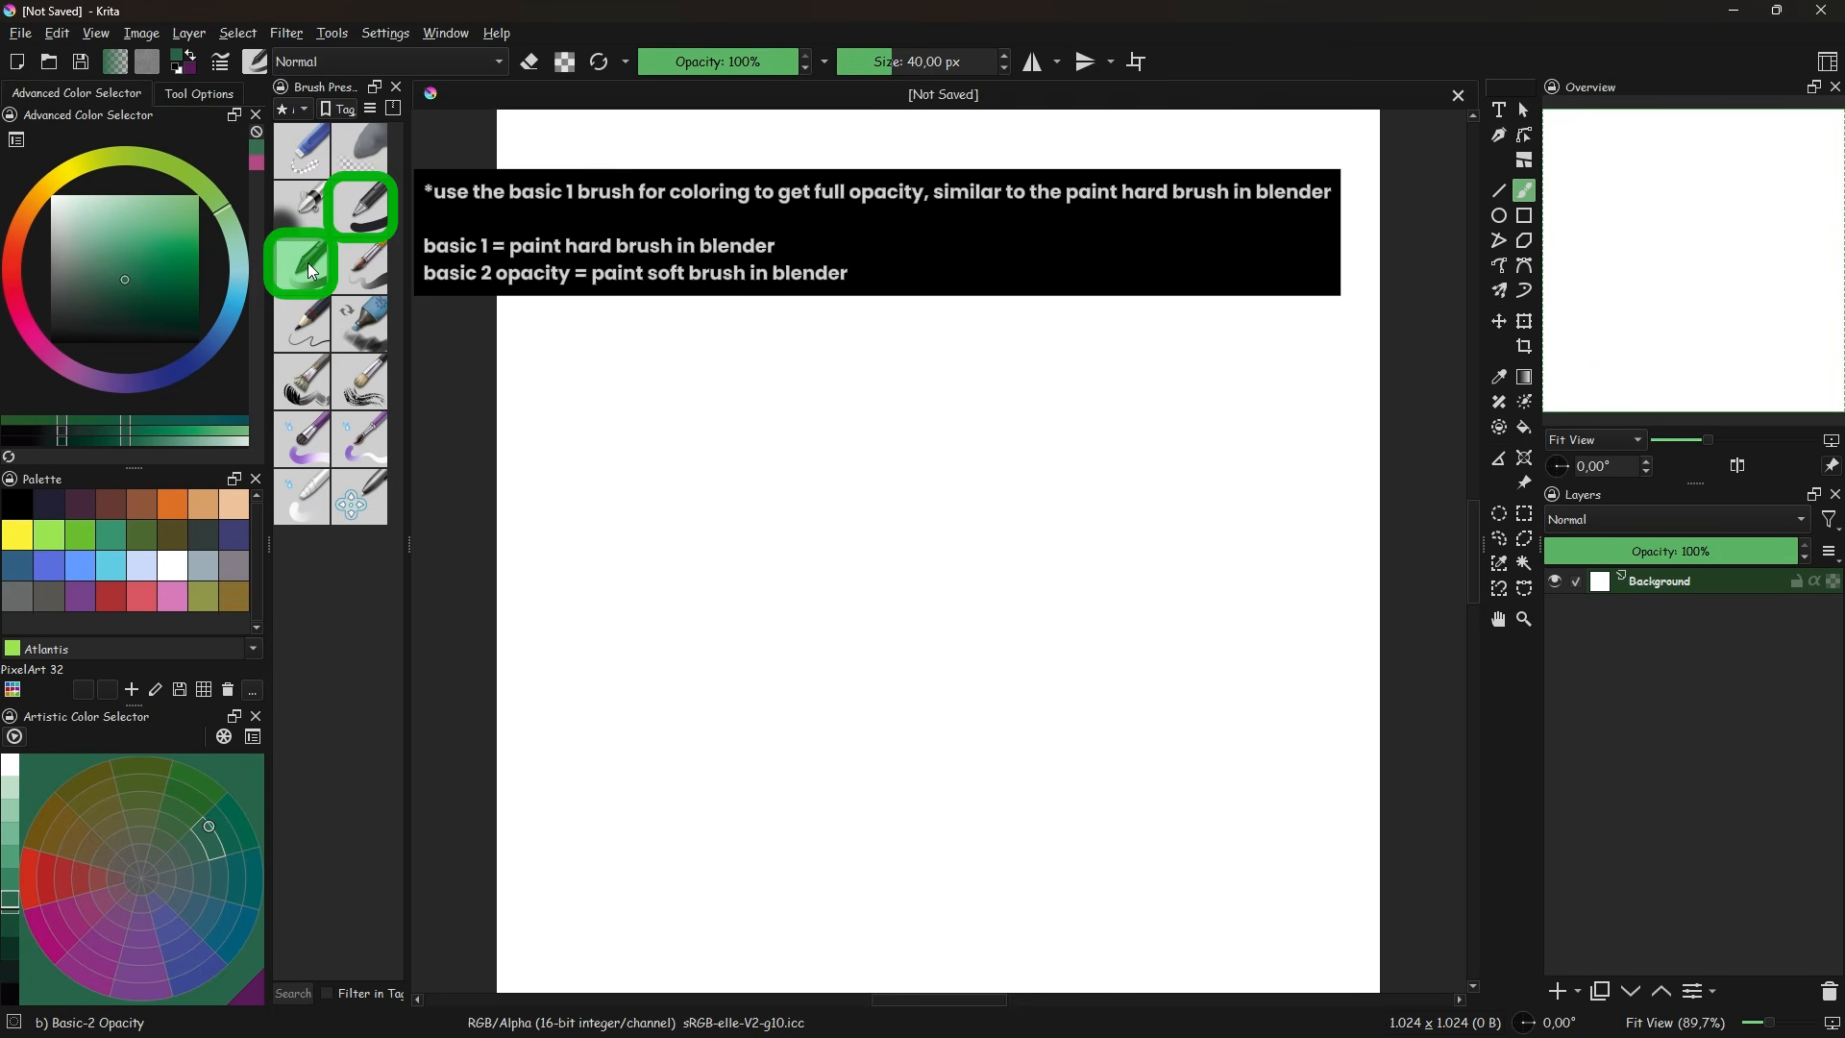
# - Add a paint layer above the Background and reduce the brush size to about 7.13 px
pyautogui.click(1563, 991)
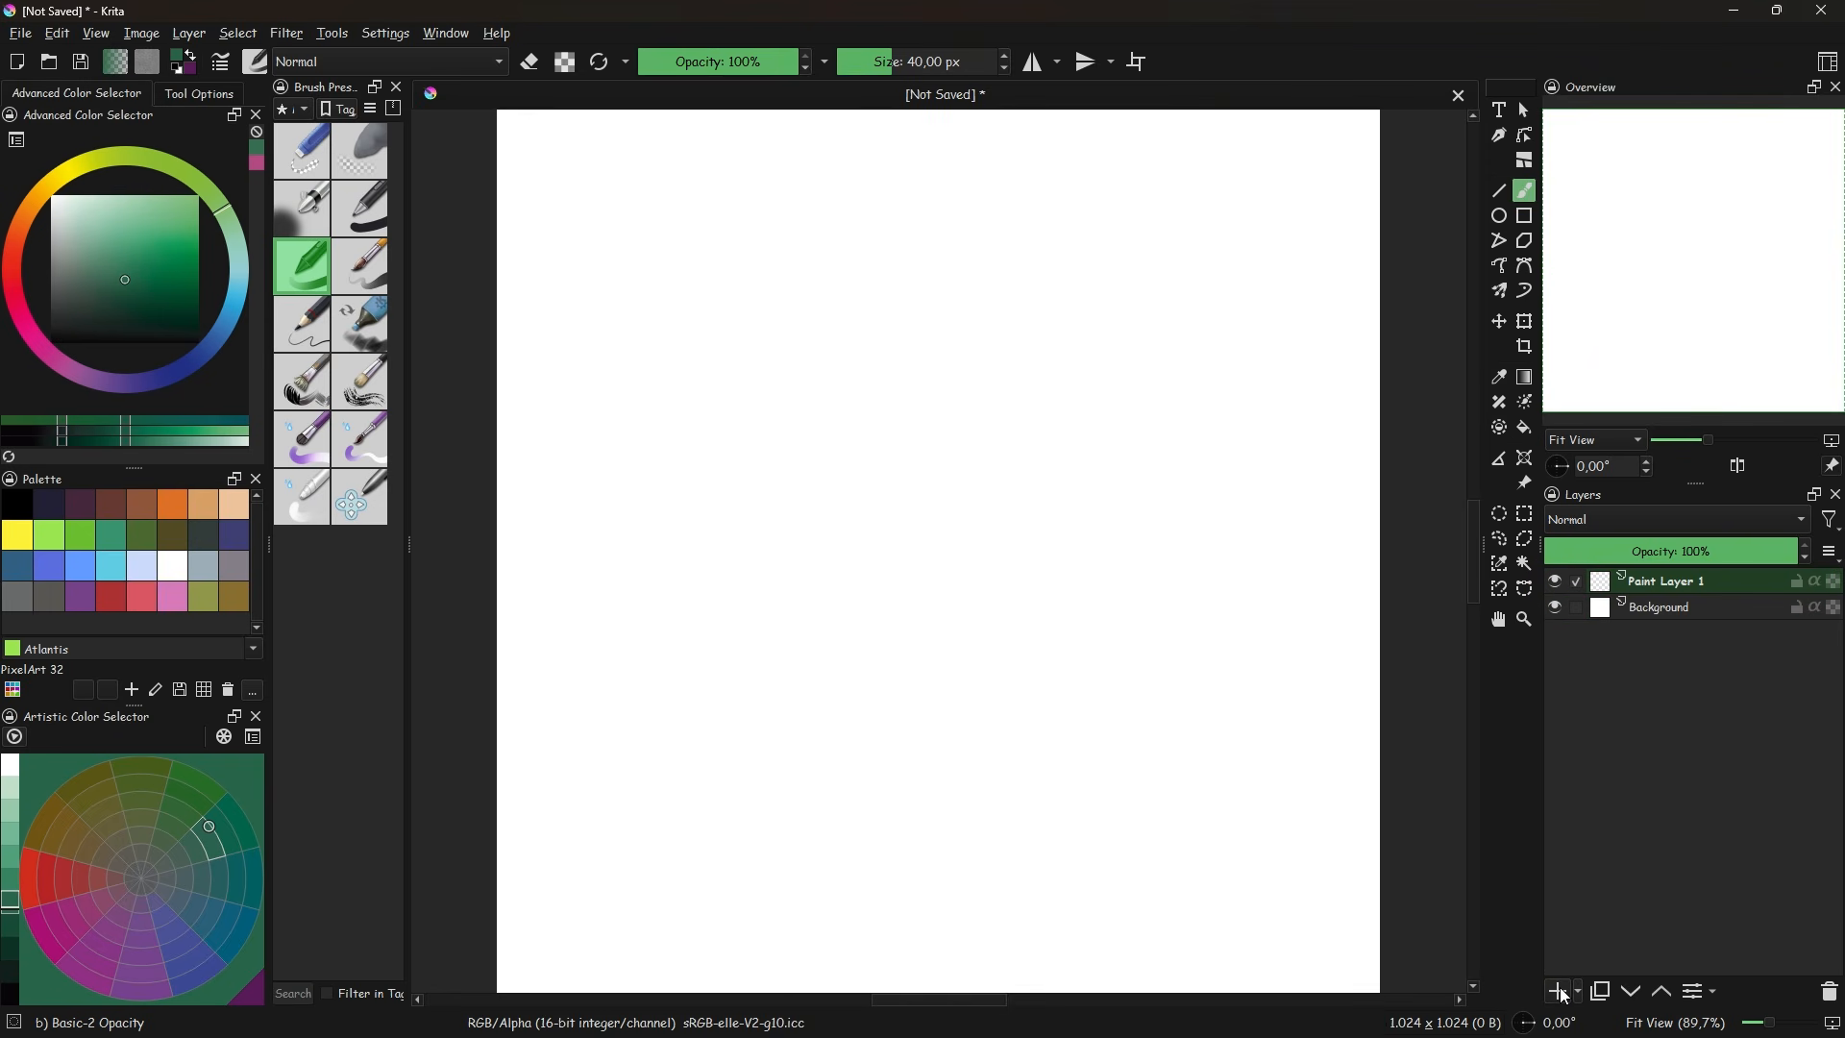
pyautogui.moveTo(986, 484)
pyautogui.mouseDown()
pyautogui.moveTo(963, 484)
pyautogui.moveTo(1106, 484)
pyautogui.moveTo(945, 485)
pyautogui.mouseUp()
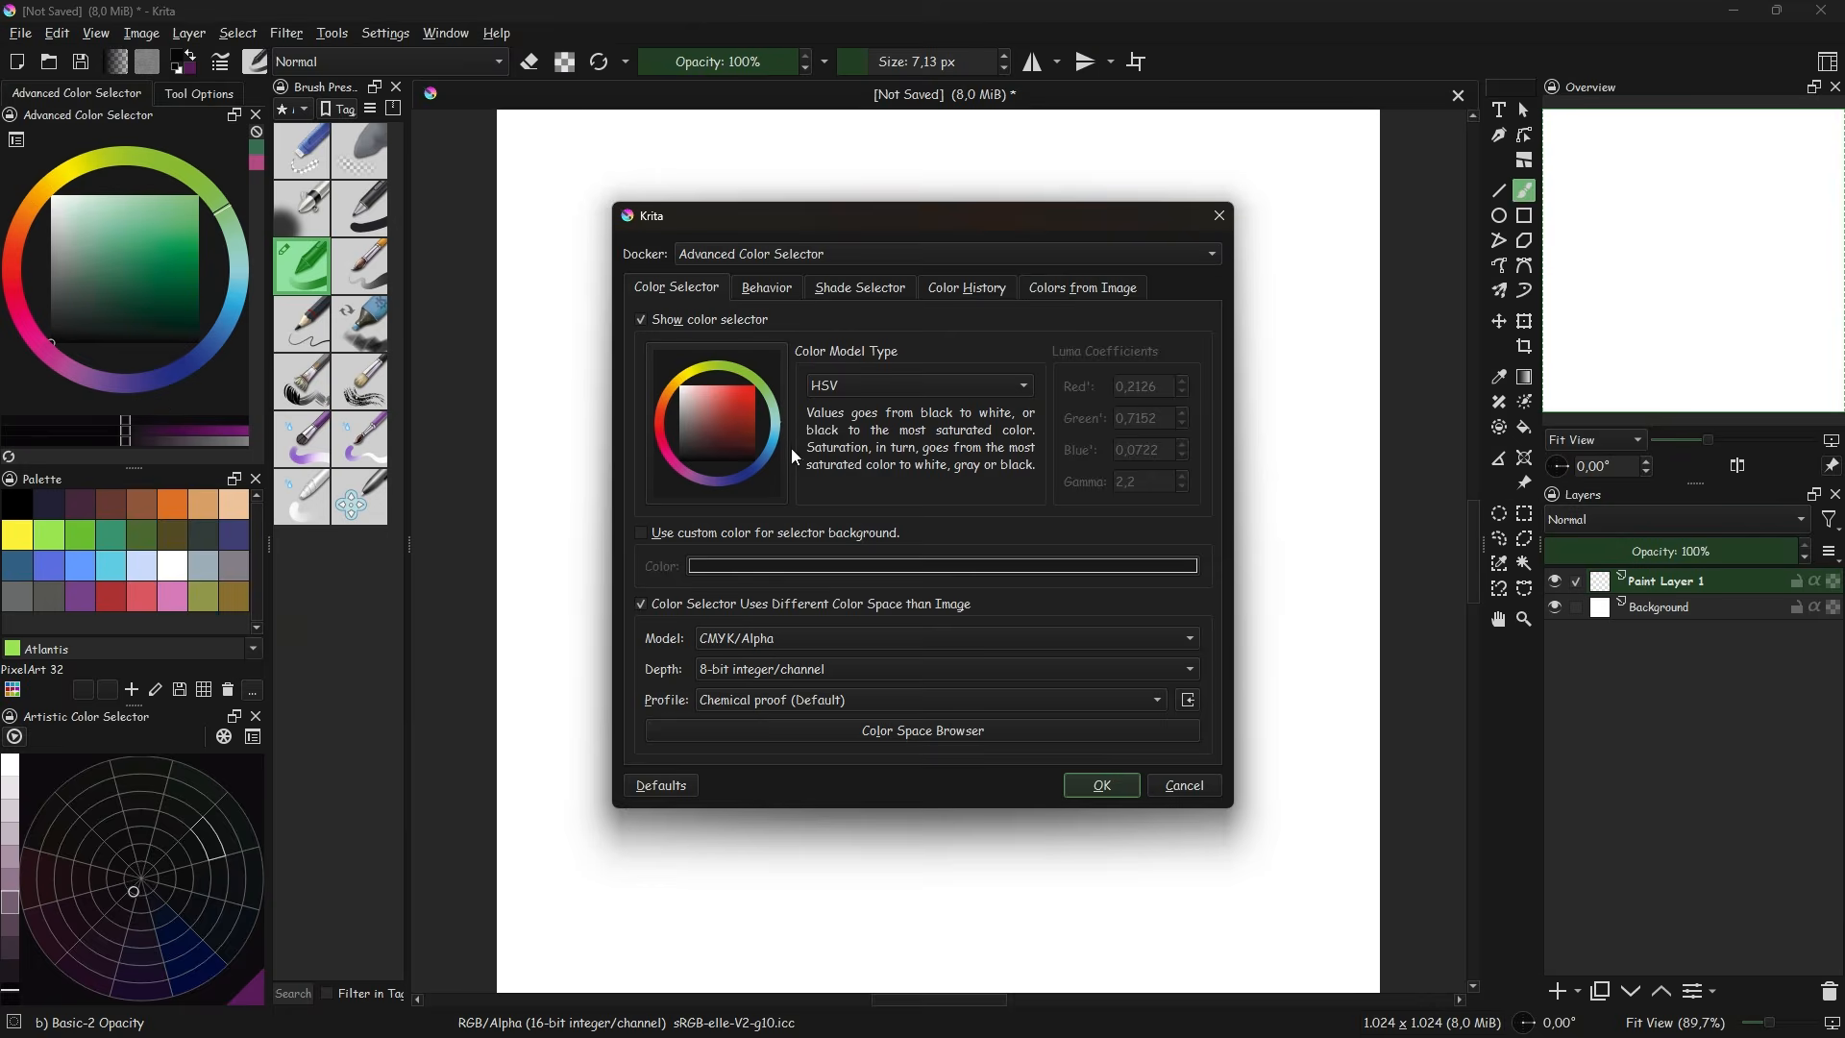
# - Review the available selector shapes in the Advanced Color Selector settings and close the dialog
pyautogui.click(711, 423)
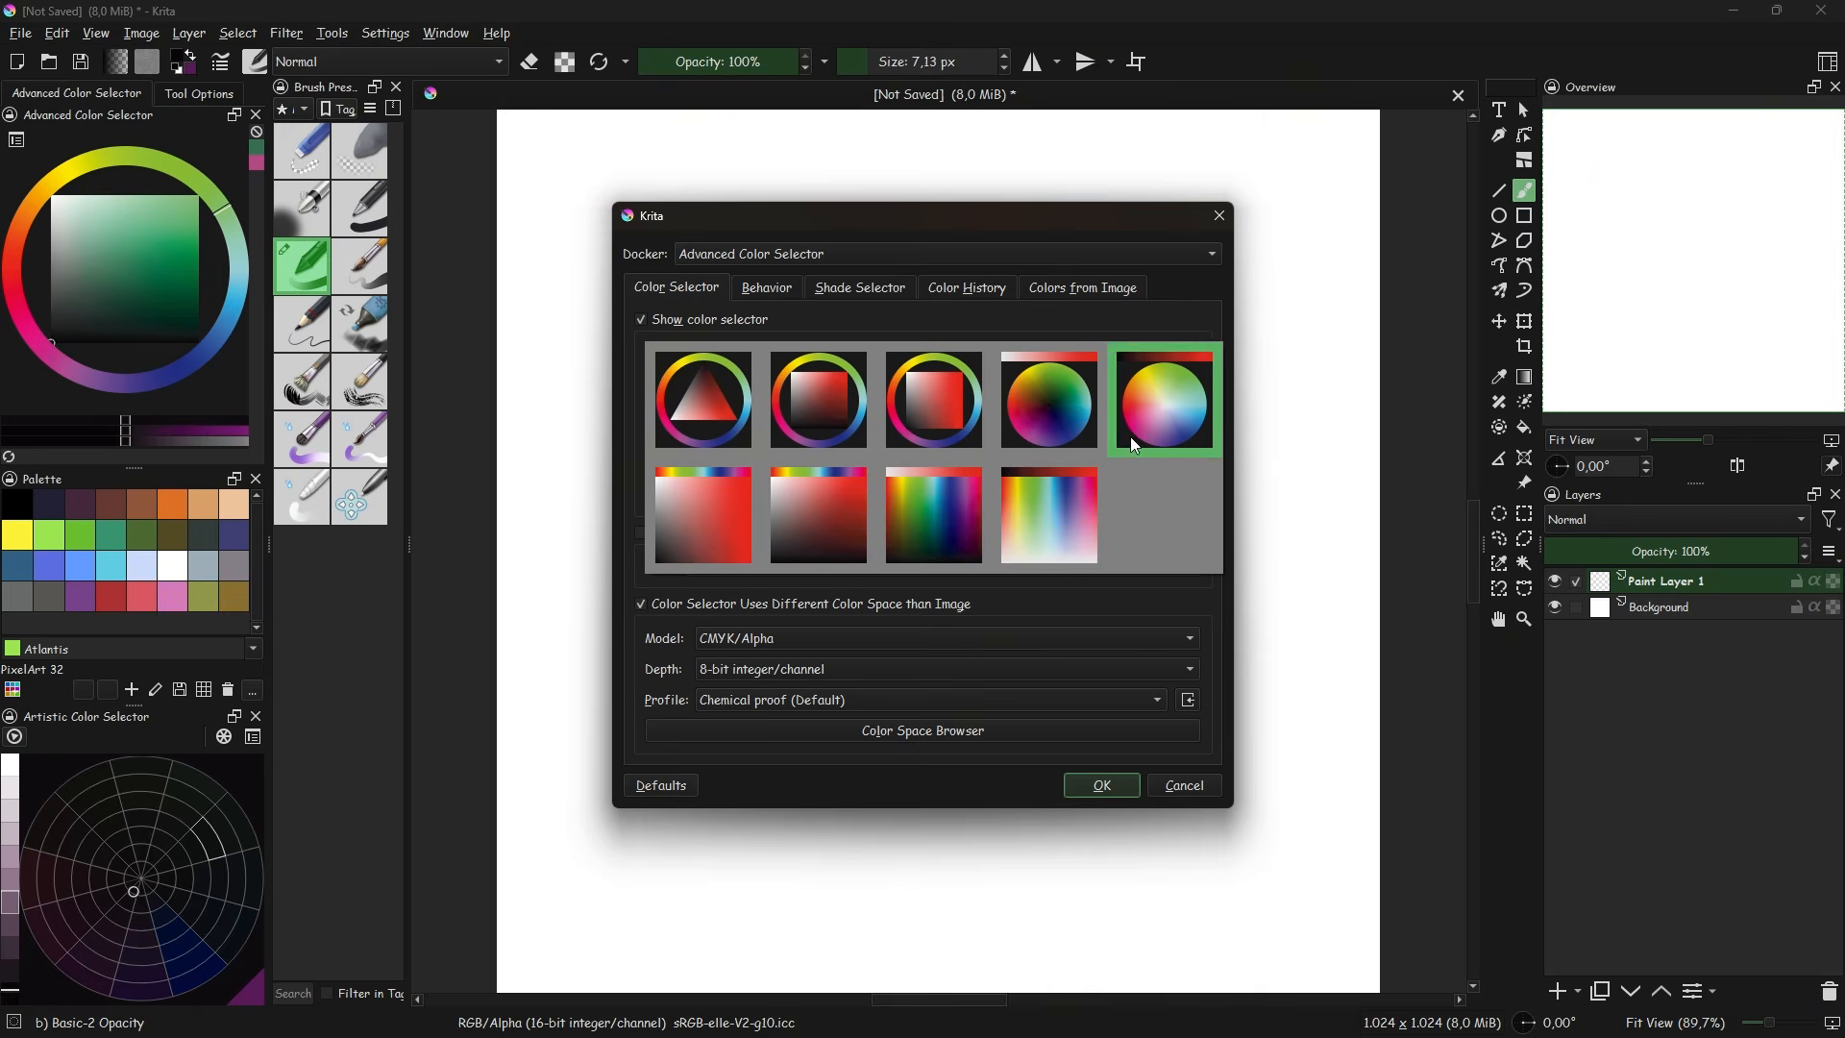
pyautogui.click(1105, 444)
pyautogui.click(1103, 785)
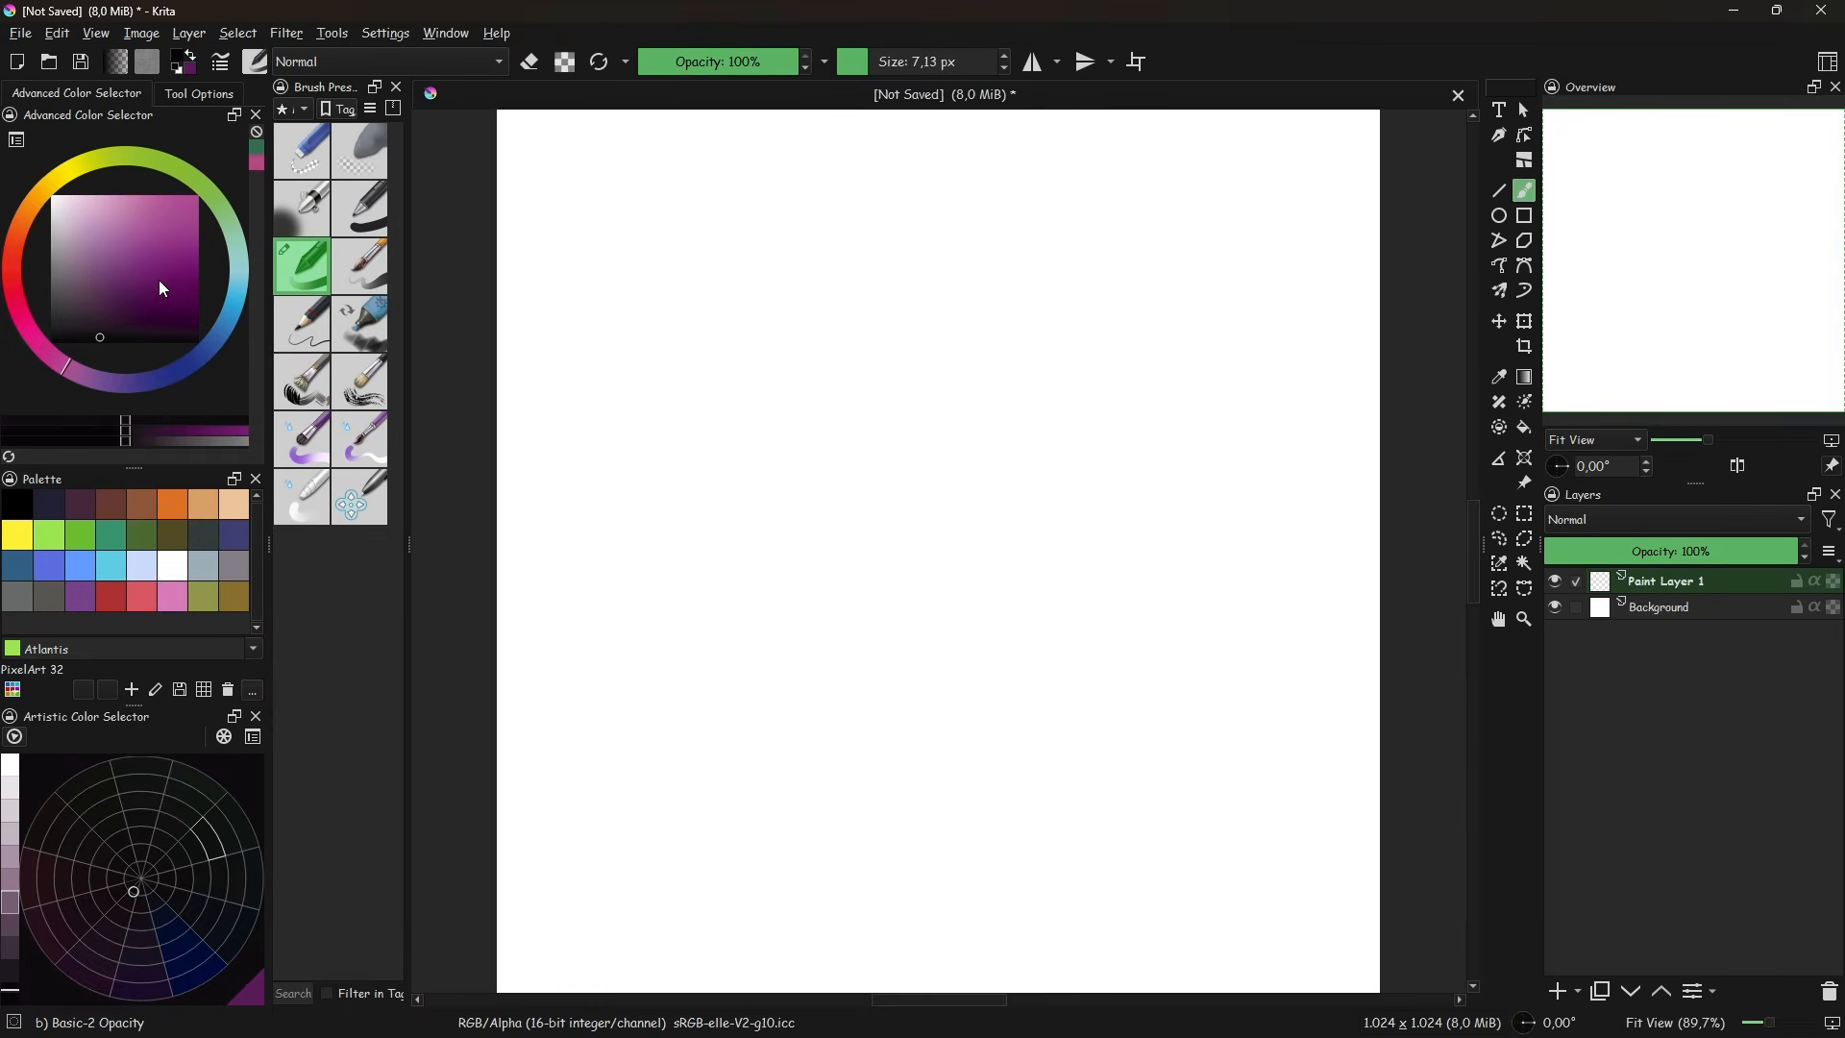
# - Choose a near-black color and handwrite the heading IDEA near the canvas's upper edge, underlined with two strokes
pyautogui.moveTo(154, 276); pyautogui.dragTo(60, 357)
pyautogui.moveTo(766, 153); pyautogui.dragTo(763, 208)
pyautogui.moveTo(780, 152); pyautogui.dragTo(781, 209)
pyautogui.moveTo(845, 152)
pyautogui.mouseDown()
pyautogui.moveTo(847, 207)
pyautogui.moveTo(892, 206)
pyautogui.mouseUp()
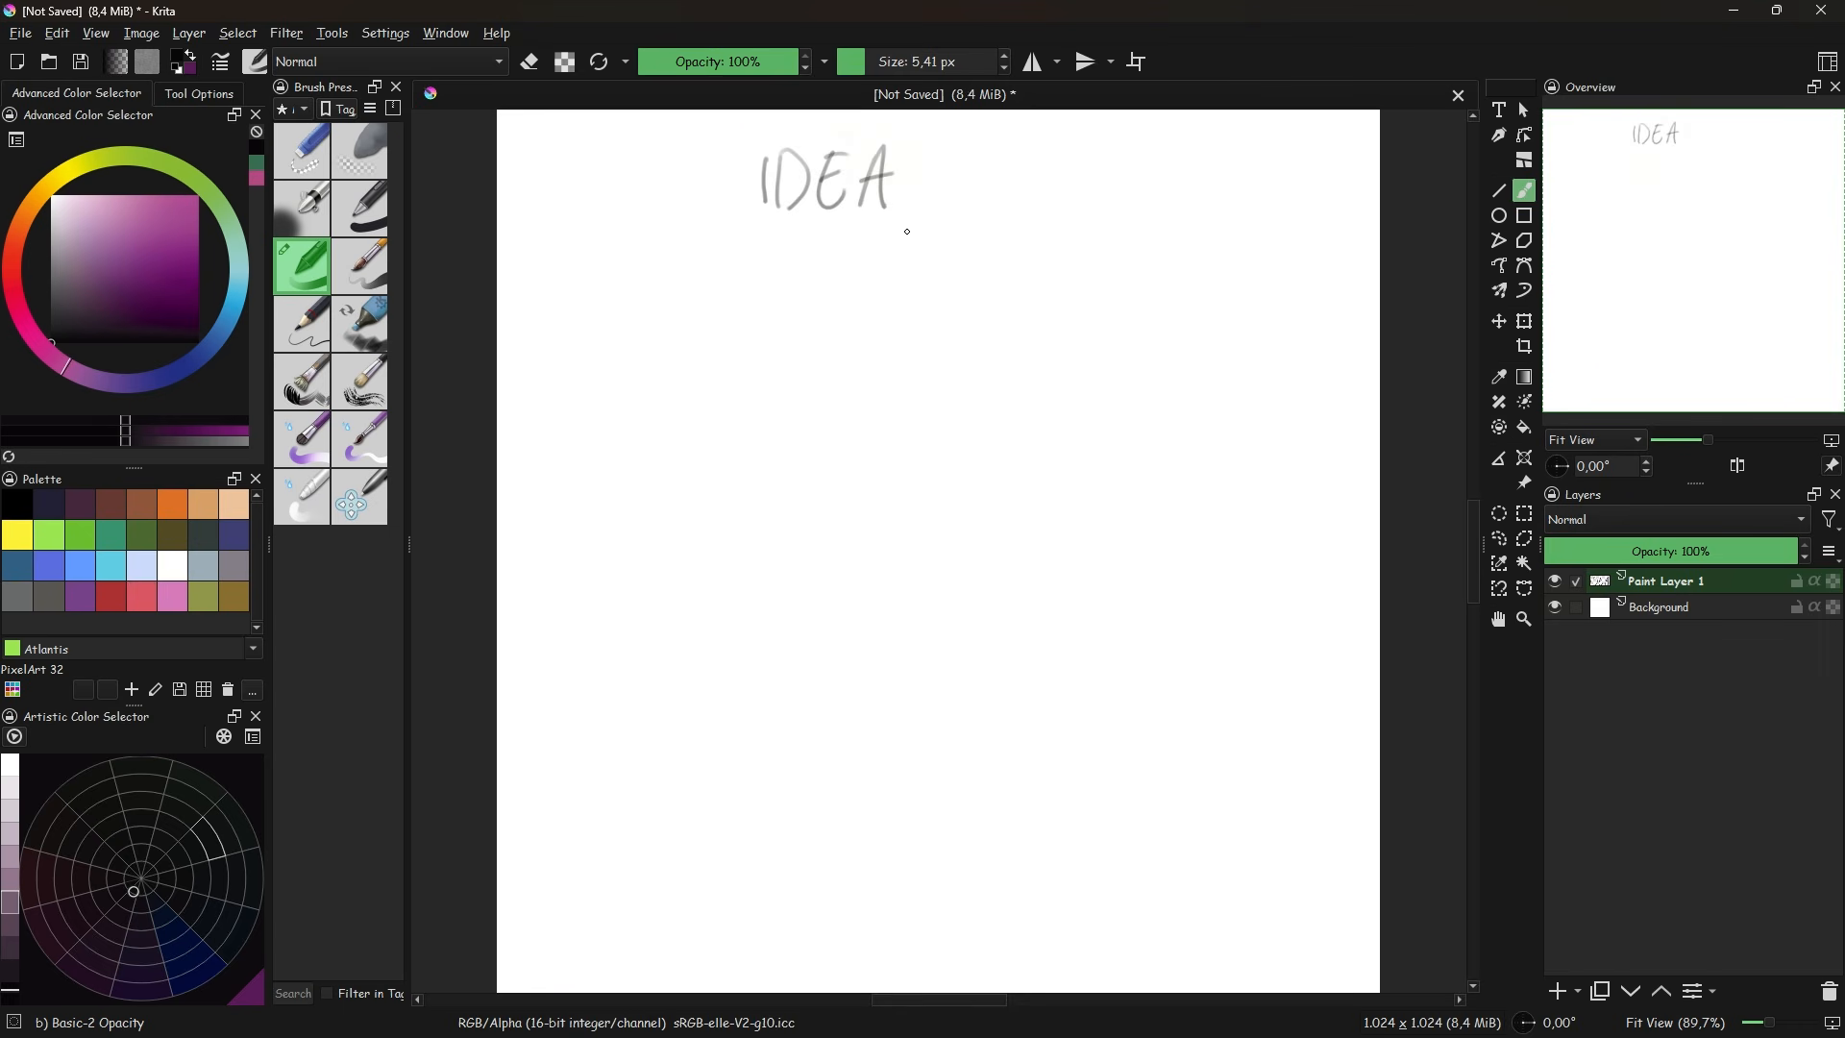
pyautogui.moveTo(747, 240); pyautogui.dragTo(951, 201)
pyautogui.moveTo(740, 268); pyautogui.dragTo(968, 192)
# - Handwrite a bullet reading CHARACTER below the IDEA heading
pyautogui.moveTo(526, 321); pyautogui.dragTo(529, 326)
pyautogui.moveTo(589, 308); pyautogui.dragTo(588, 331)
pyautogui.moveTo(602, 308); pyautogui.dragTo(599, 334)
pyautogui.moveTo(624, 332); pyautogui.dragTo(643, 331)
pyautogui.moveTo(654, 306)
pyautogui.mouseDown()
pyautogui.moveTo(669, 331)
pyautogui.moveTo(714, 330)
pyautogui.mouseUp()
pyautogui.moveTo(734, 308); pyautogui.dragTo(730, 329)
pyautogui.moveTo(767, 304); pyautogui.dragTo(784, 328)
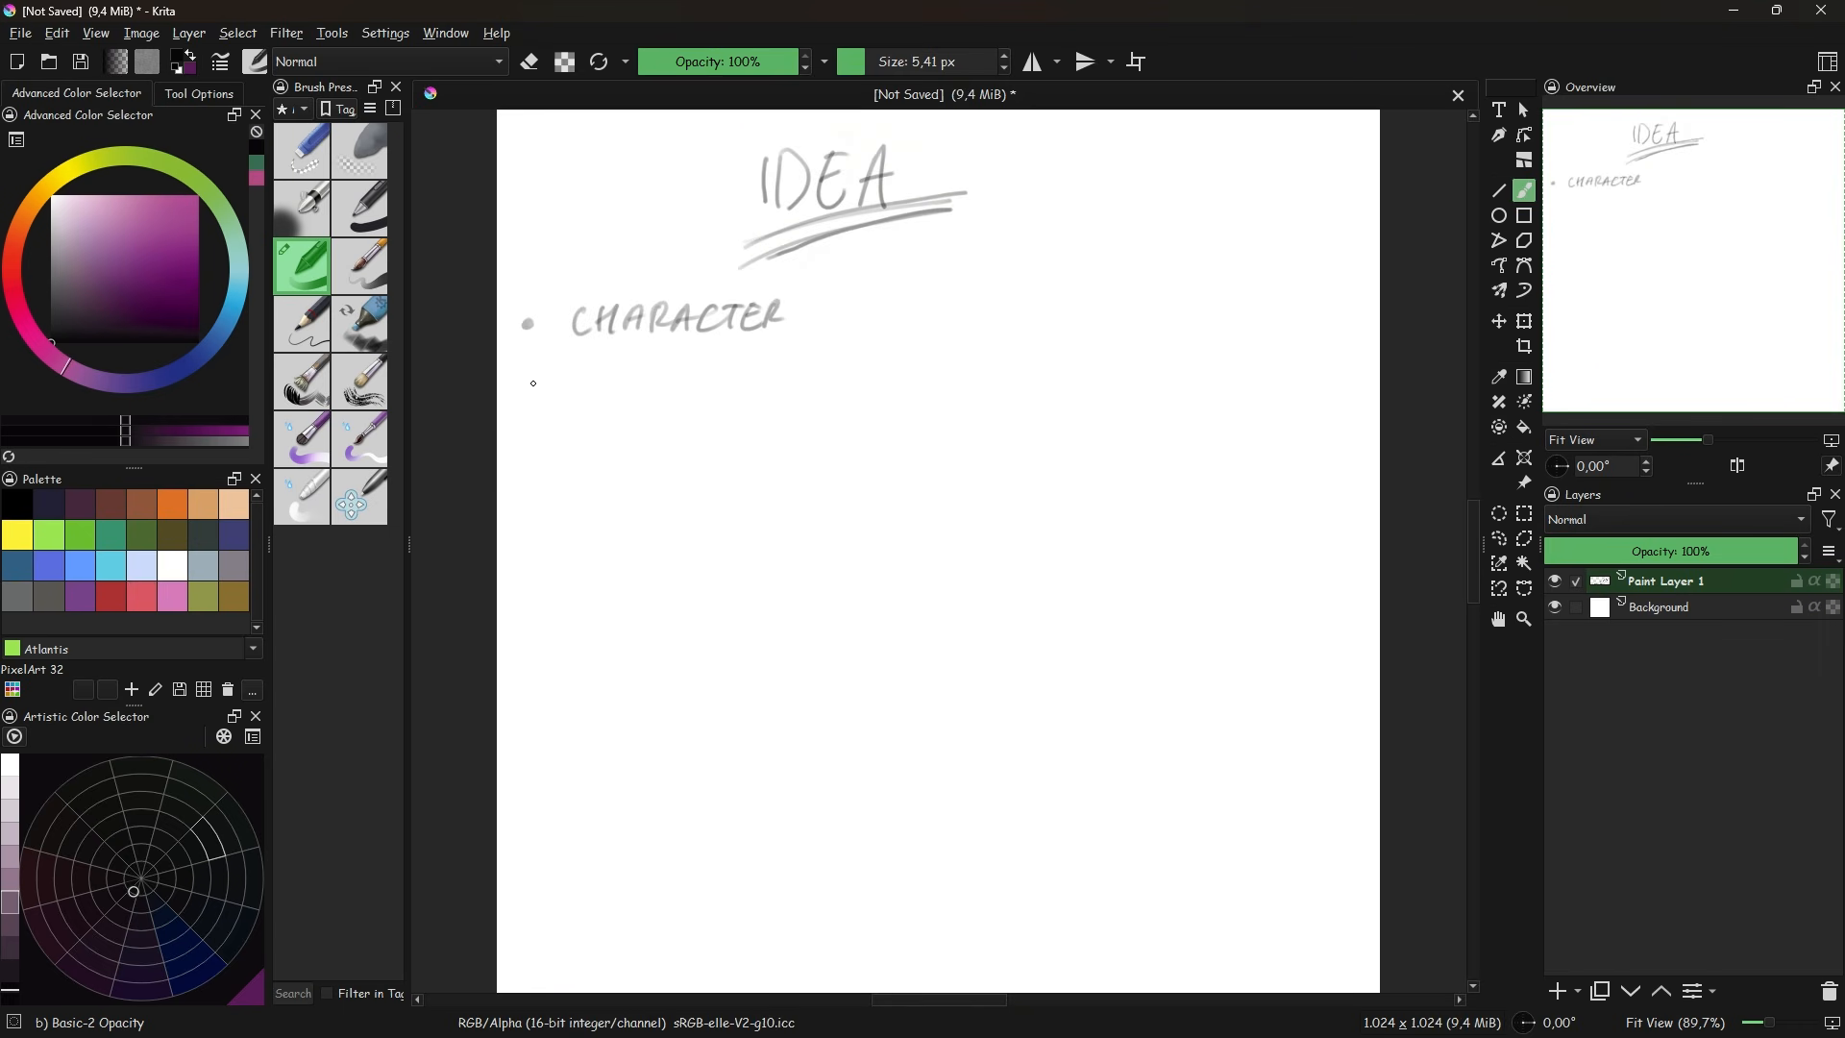
# - Handwrite the bulleted words GIANT and CACTUS below CHARACTER
pyautogui.moveTo(592, 358); pyautogui.dragTo(581, 382)
pyautogui.moveTo(648, 388); pyautogui.dragTo(669, 361)
pyautogui.moveTo(690, 357); pyautogui.dragTo(688, 385)
pyautogui.moveTo(588, 415); pyautogui.dragTo(588, 438)
pyautogui.moveTo(658, 411)
pyautogui.mouseDown()
pyautogui.moveTo(656, 436)
pyautogui.moveTo(696, 411)
pyautogui.mouseUp()
pyautogui.moveTo(718, 409); pyautogui.dragTo(706, 438)
# - Handwrite the bulleted words SKULL and MONSTER below CACTUS
pyautogui.moveTo(531, 481); pyautogui.dragTo(611, 492)
pyautogui.moveTo(638, 459); pyautogui.dragTo(653, 488)
pyautogui.moveTo(680, 456); pyautogui.dragTo(699, 488)
pyautogui.moveTo(531, 526); pyautogui.dragTo(532, 529)
pyautogui.moveTo(576, 546); pyautogui.dragTo(609, 514)
pyautogui.moveTo(623, 513)
pyautogui.mouseDown()
pyautogui.moveTo(622, 544)
pyautogui.moveTo(680, 544)
pyautogui.mouseUp()
pyautogui.moveTo(751, 540); pyautogui.dragTo(769, 509)
# - Handwrite CUTE/SIMPLE as the last entry of the idea list, below MONSTER
pyautogui.moveTo(593, 558); pyautogui.dragTo(579, 588)
pyautogui.moveTo(600, 558); pyautogui.dragTo(626, 555)
pyautogui.moveTo(634, 557); pyautogui.dragTo(650, 586)
pyautogui.moveTo(682, 555); pyautogui.dragTo(692, 590)
pyautogui.moveTo(732, 558); pyautogui.dragTo(716, 584)
pyautogui.moveTo(746, 584); pyautogui.dragTo(774, 559)
pyautogui.moveTo(831, 550); pyautogui.dragTo(819, 582)
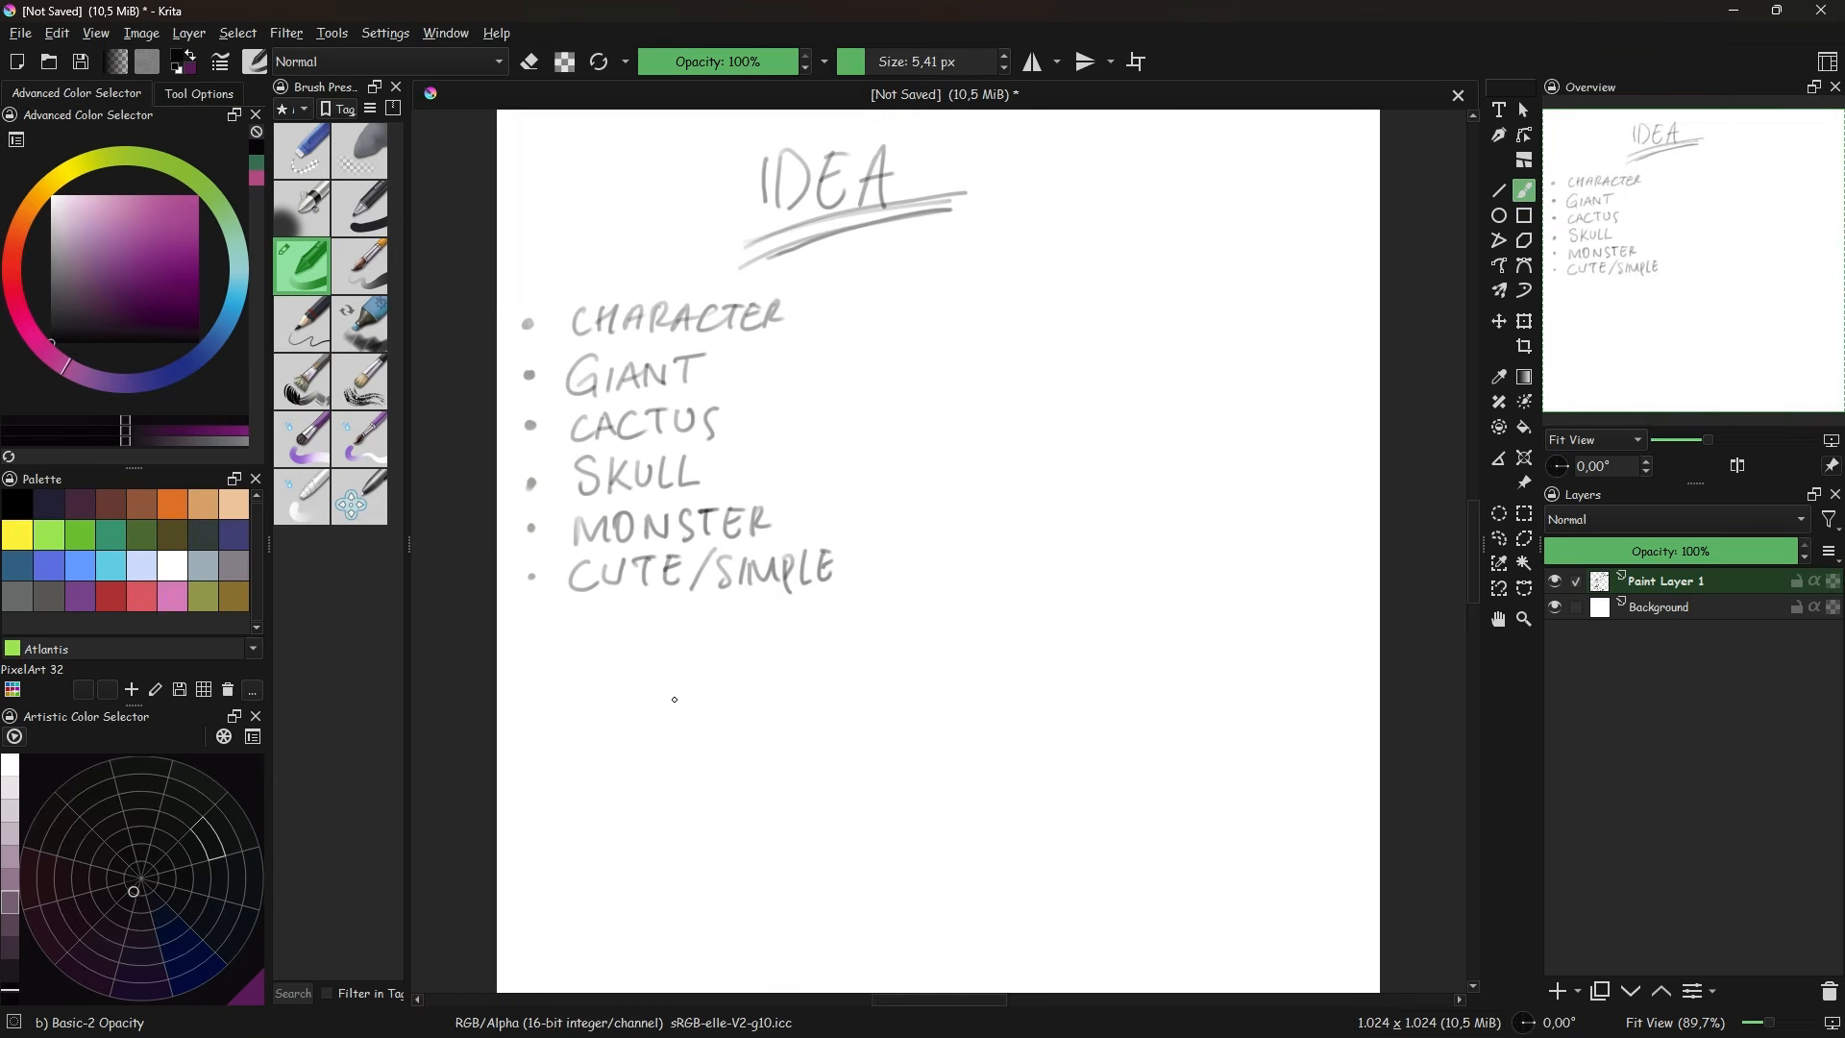
# - Add a new paint layer above the handwritten list and rename the list's layer as idea
pyautogui.click(1557, 990)
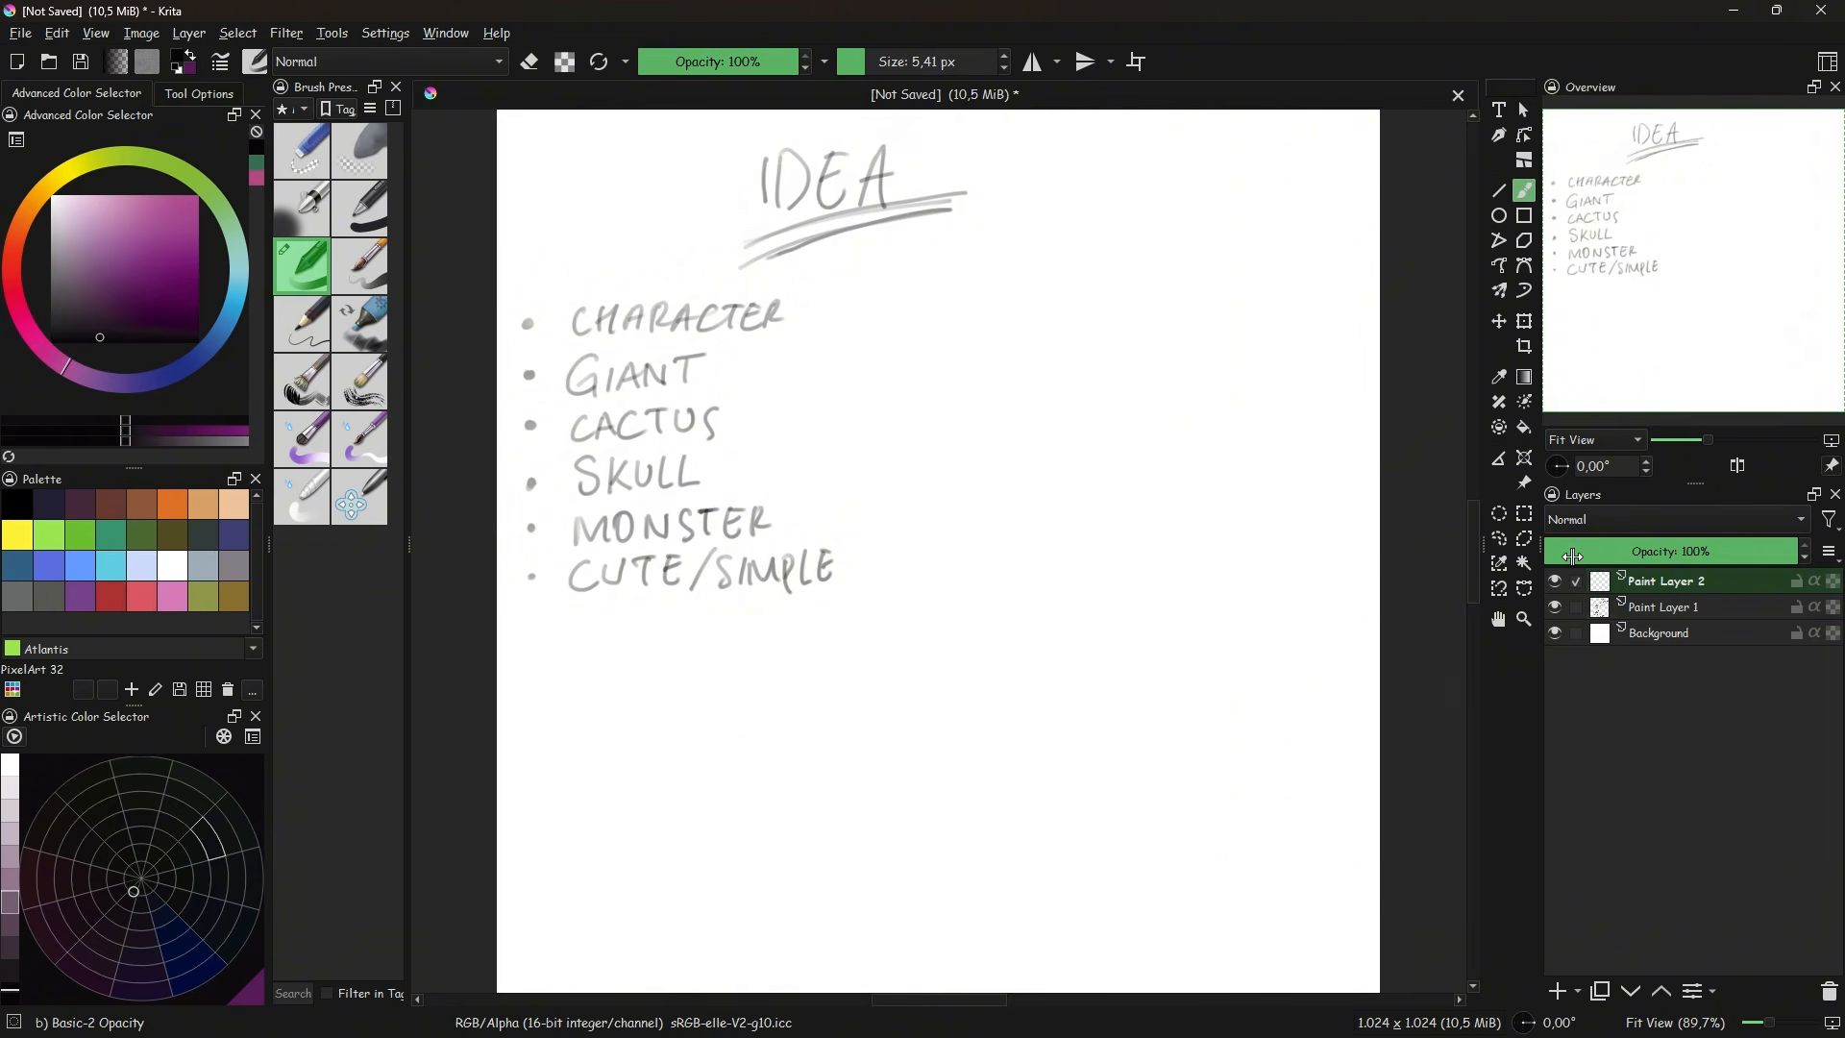
pyautogui.doubleClick(1700, 600)
pyautogui.write('idea')
pyautogui.press('Return')
# - Rename the new empty paint layer as sketch
pyautogui.click(1669, 583)
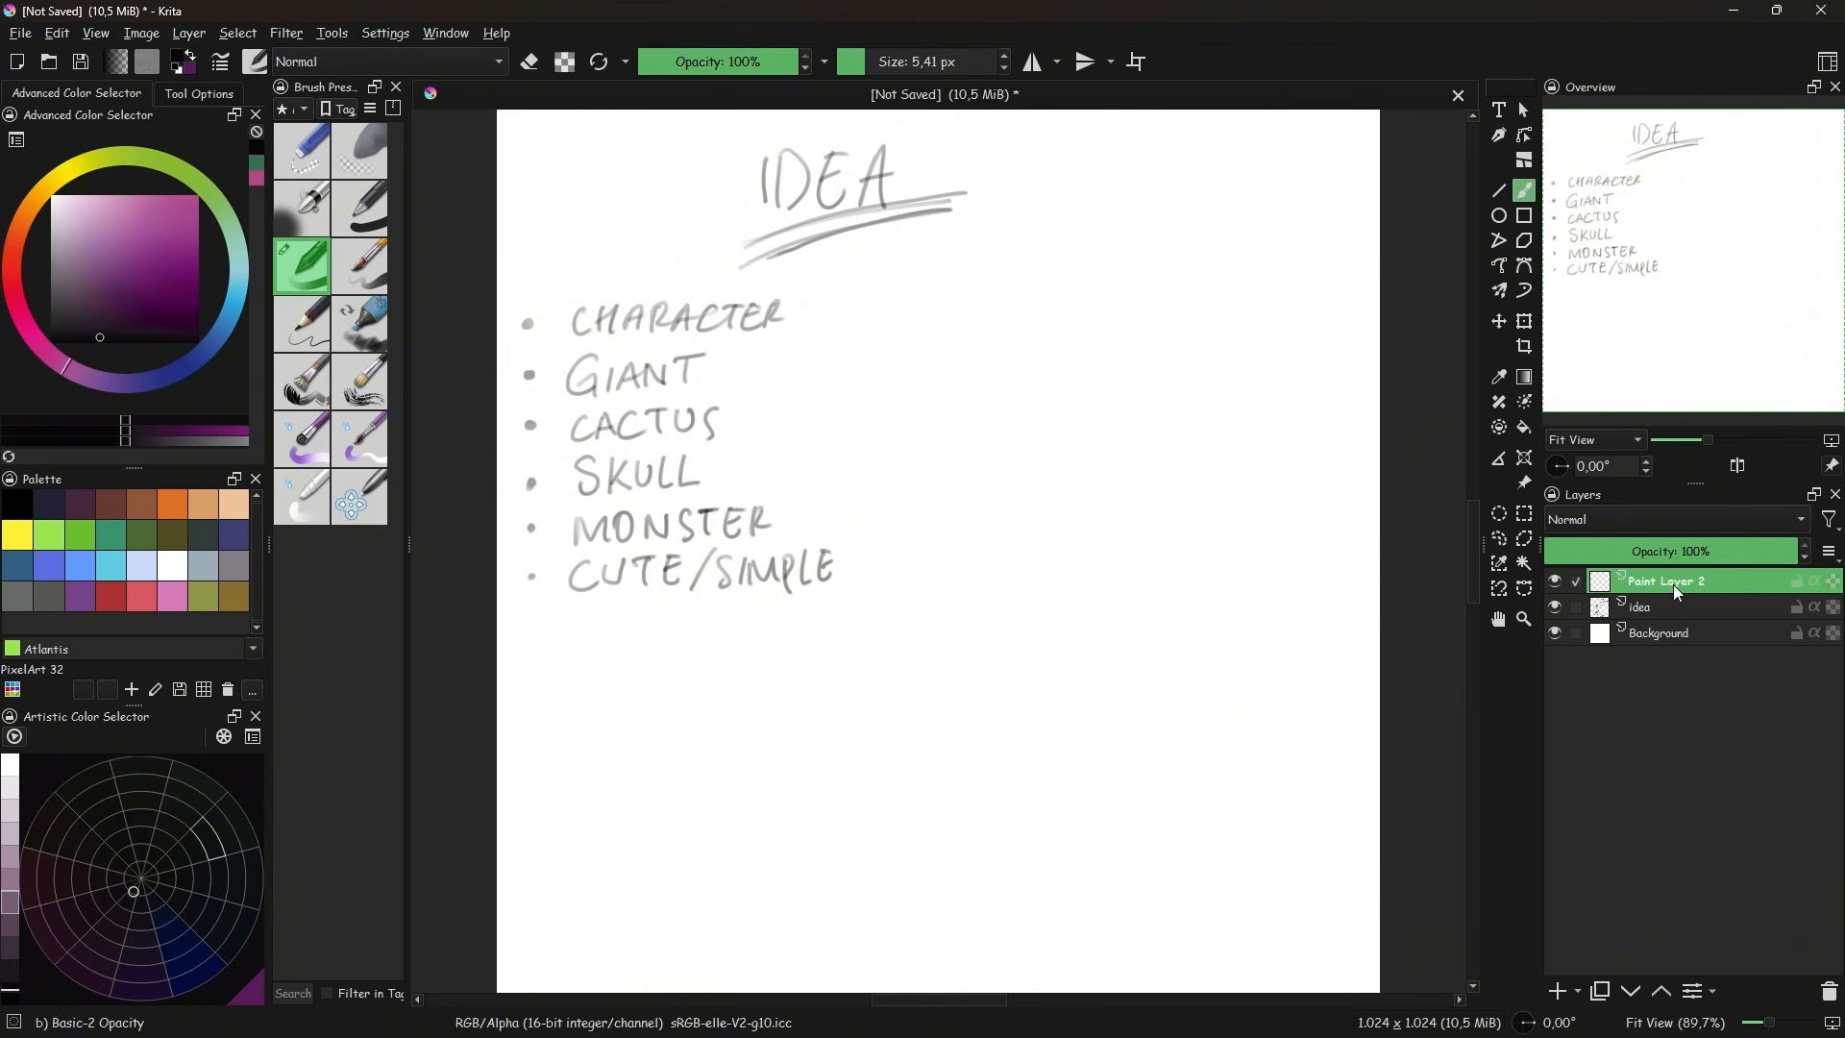
pyautogui.doubleClick(1678, 593)
pyautogui.write('sk')
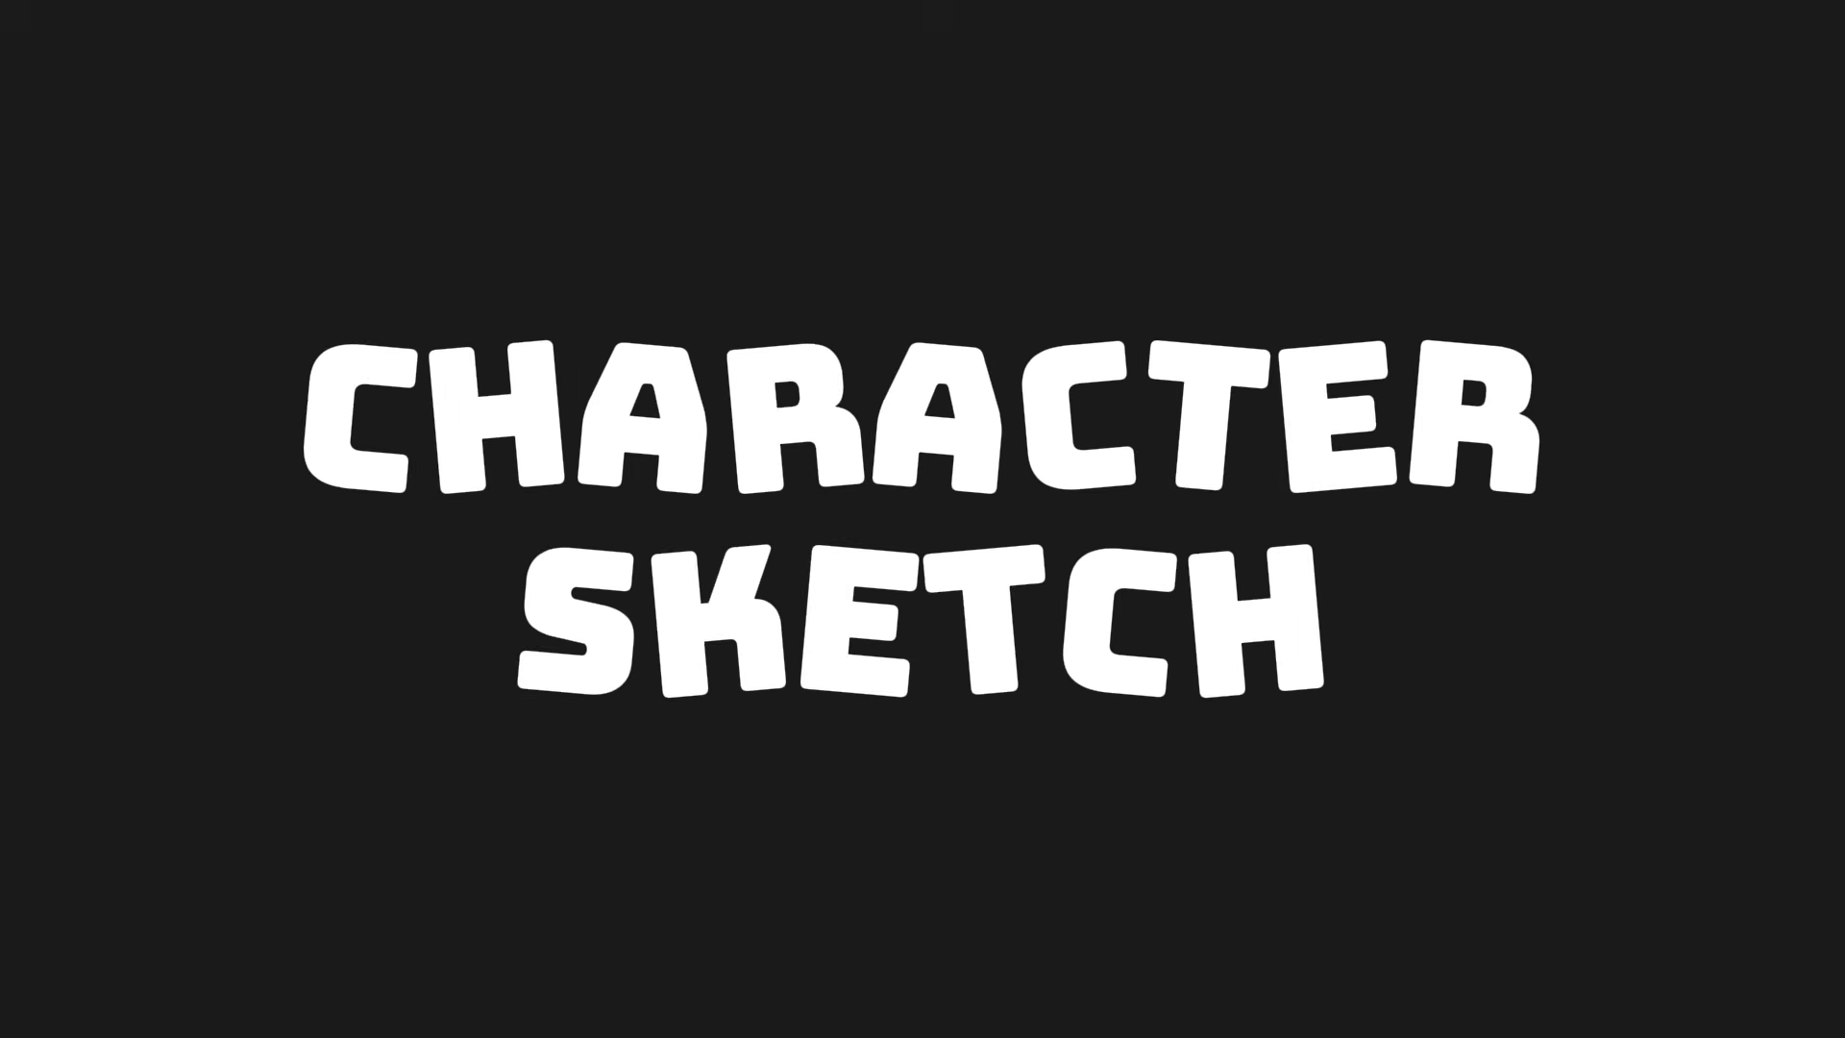
# - Lower the idea layer's opacity to 22%
pyautogui.click(1640, 606)
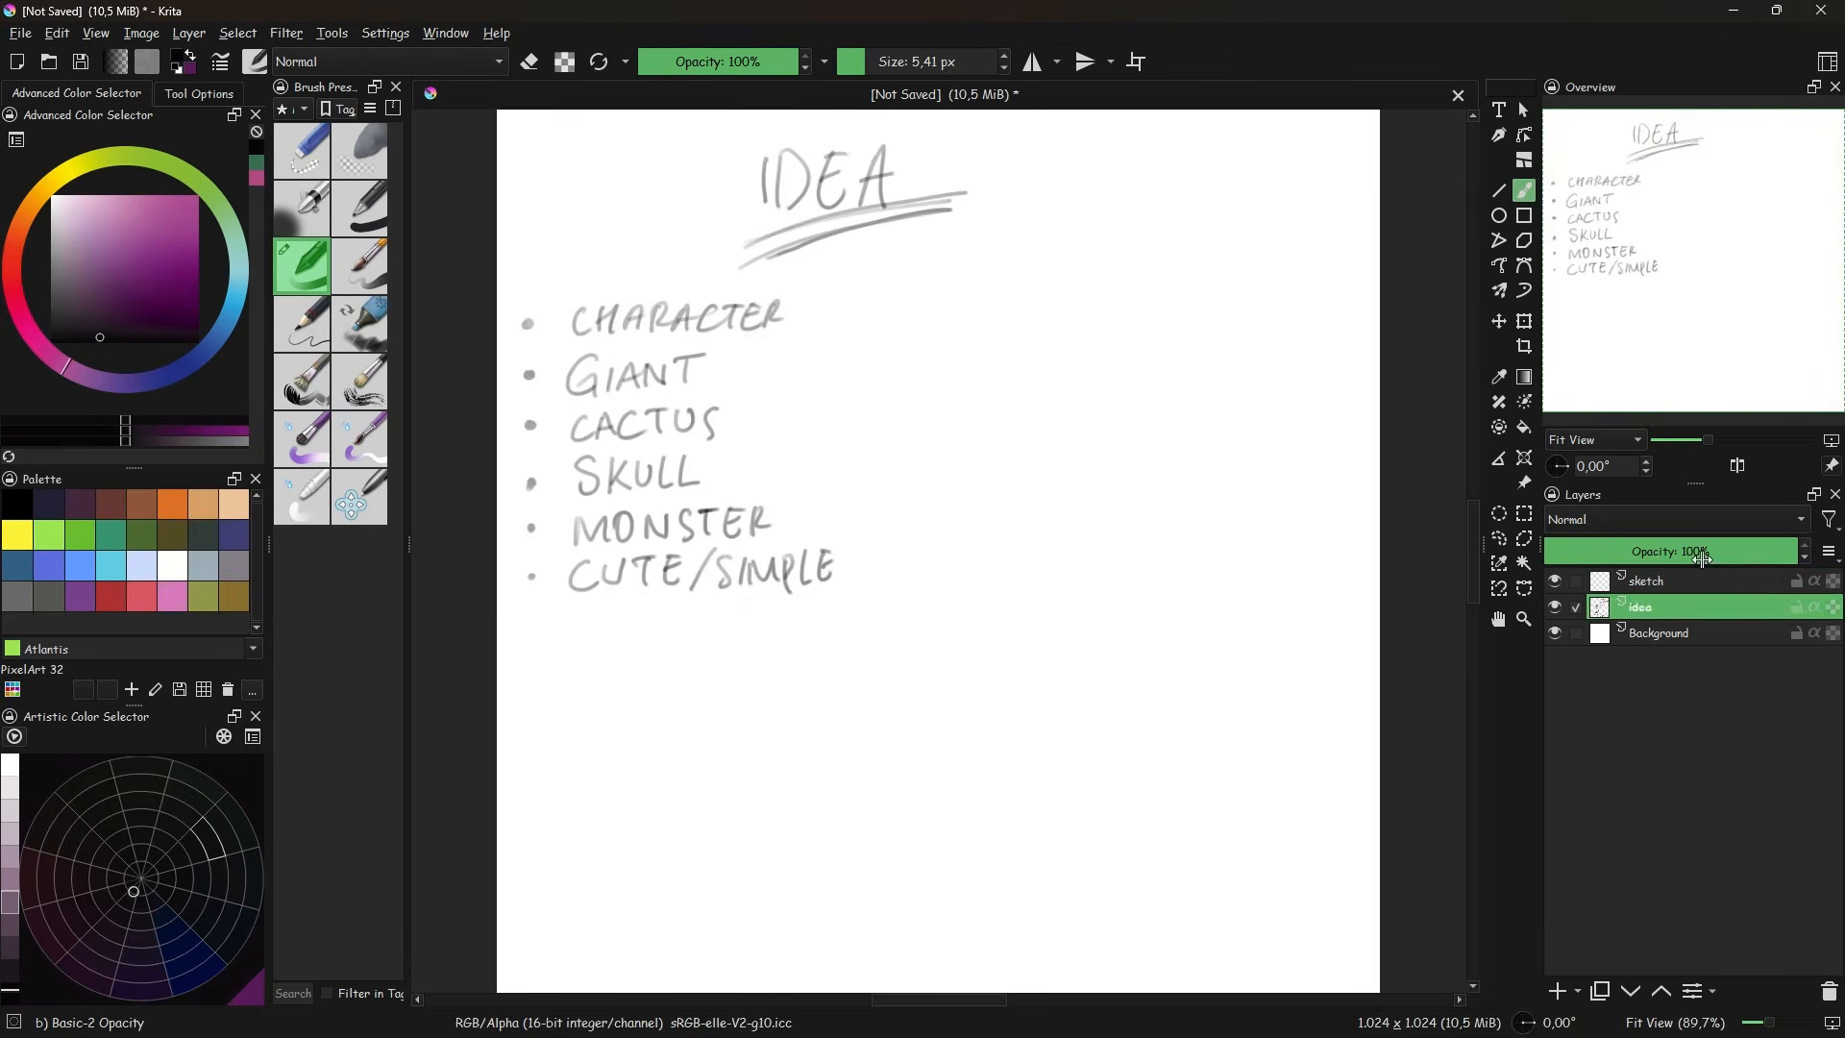
pyautogui.moveTo(1691, 550); pyautogui.dragTo(1602, 551)
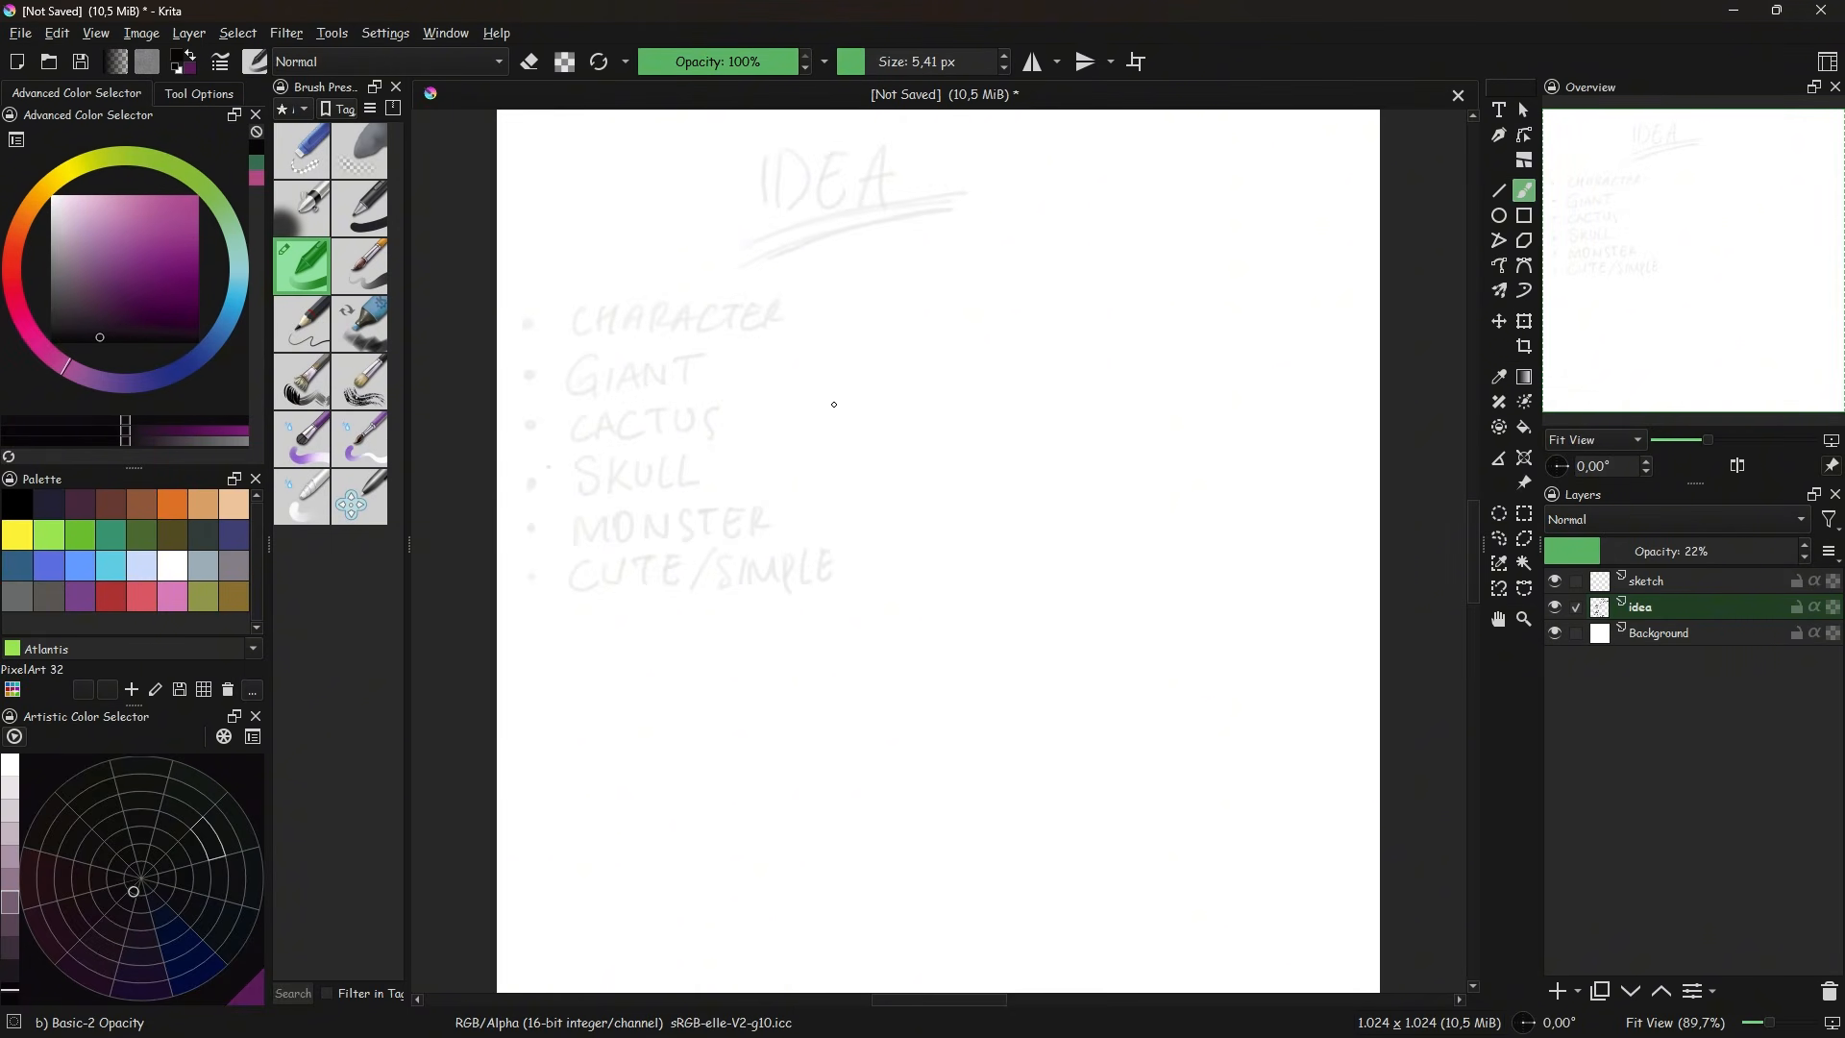
# - Hide the idea layer and turn on horizontal mirror painting with the sketch layer active
pyautogui.click(1660, 581)
pyautogui.click(1555, 608)
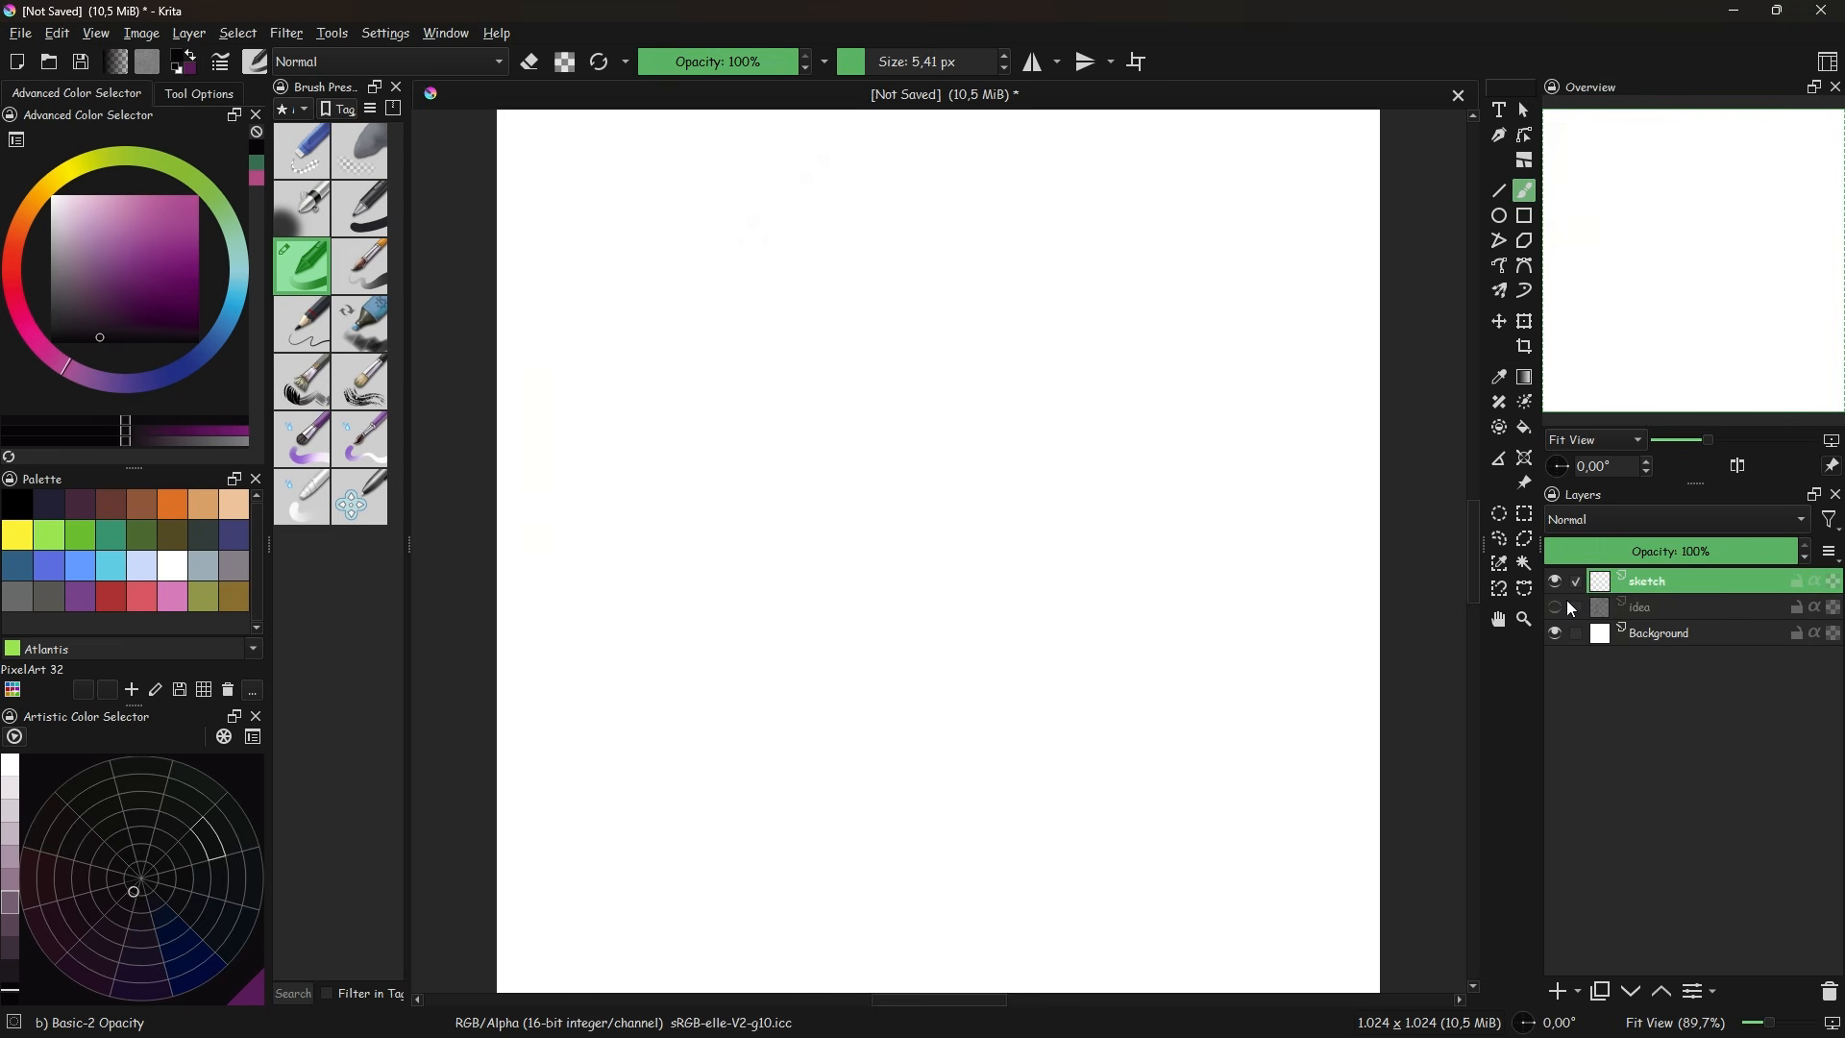
pyautogui.click(1035, 62)
# - Test horizontal and vertical mirror painting with freehand scribbles, and clear the sketch layer and vertical mirroring
pyautogui.moveTo(1259, 478)
pyautogui.mouseDown()
pyautogui.moveTo(1117, 339)
pyautogui.moveTo(951, 411)
pyautogui.mouseUp()
pyautogui.click(1085, 61)
pyautogui.moveTo(1060, 287)
pyautogui.mouseDown()
pyautogui.moveTo(1085, 304)
pyautogui.moveTo(940, 437)
pyautogui.moveTo(1139, 750)
pyautogui.moveTo(773, 585)
pyautogui.moveTo(924, 437)
pyautogui.moveTo(964, 556)
pyautogui.mouseUp()
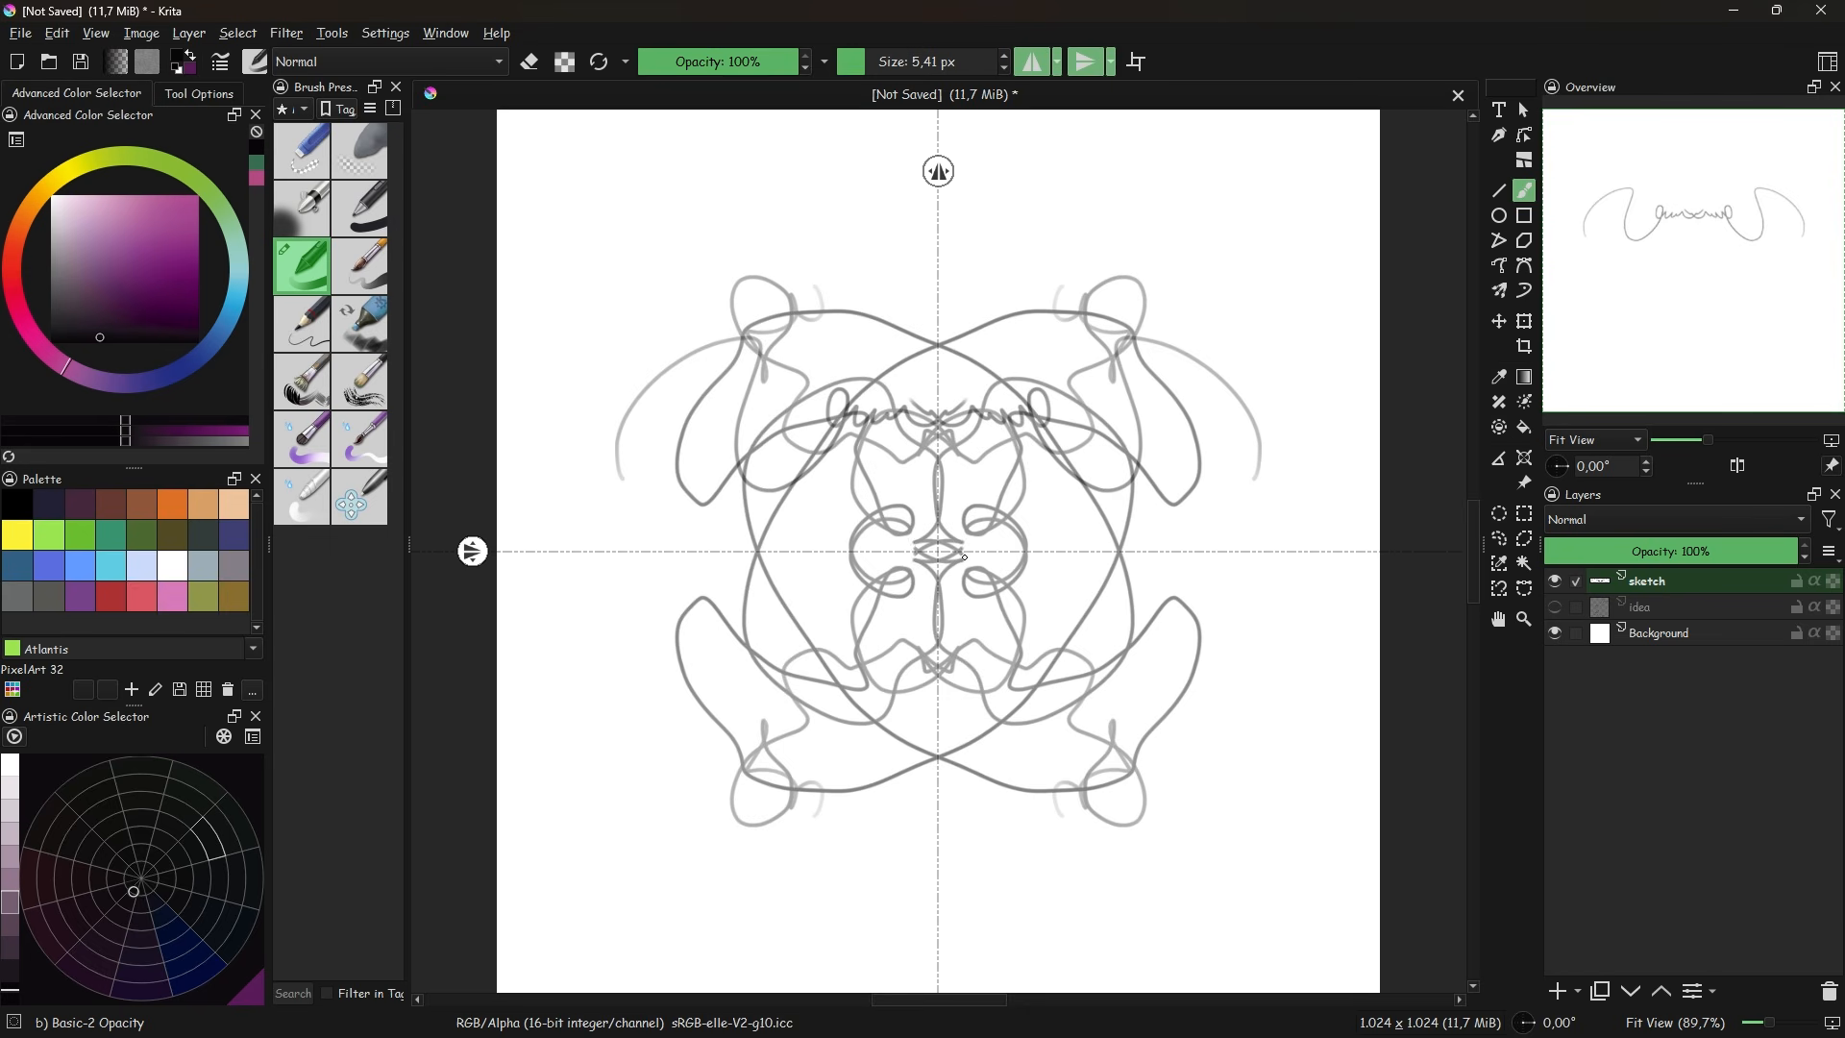
pyautogui.press('Delete')
pyautogui.click(1086, 61)
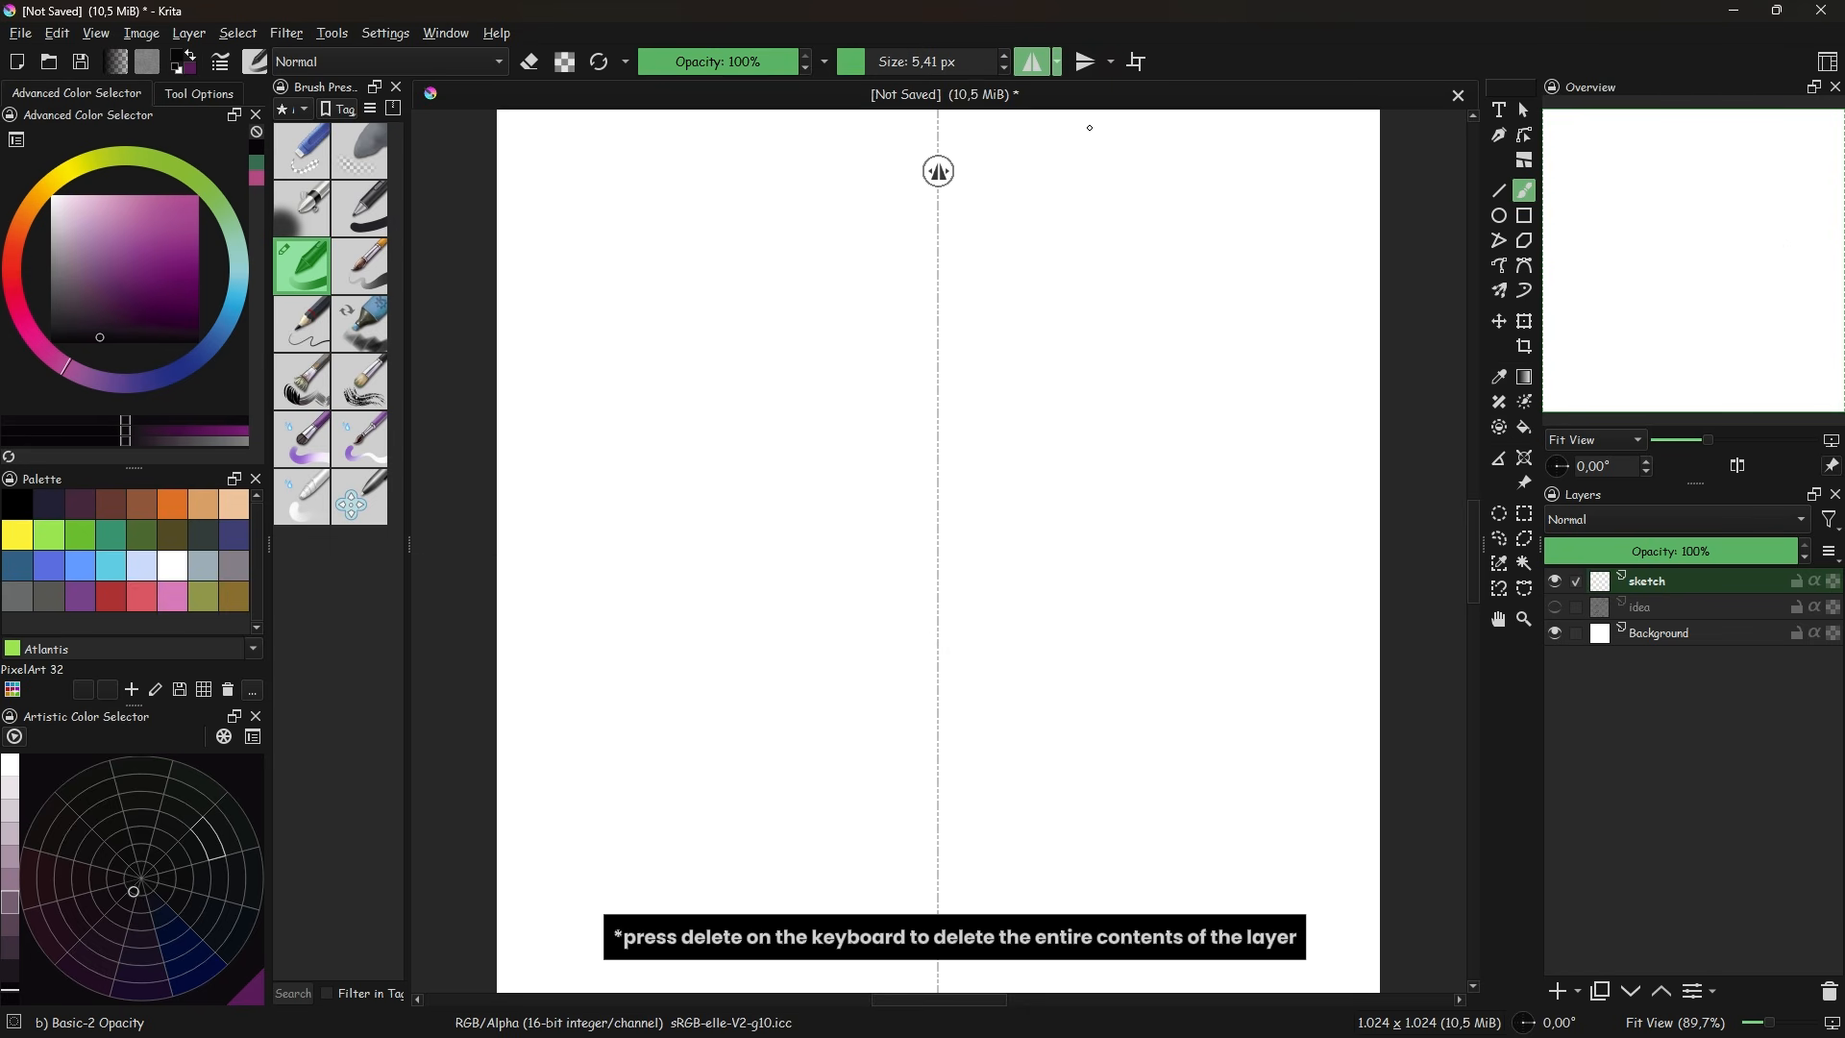
# - Hide the mirror axis line on the canvas while keeping horizontal mirroring on
pyautogui.click(1058, 64)
pyautogui.click(1036, 115)
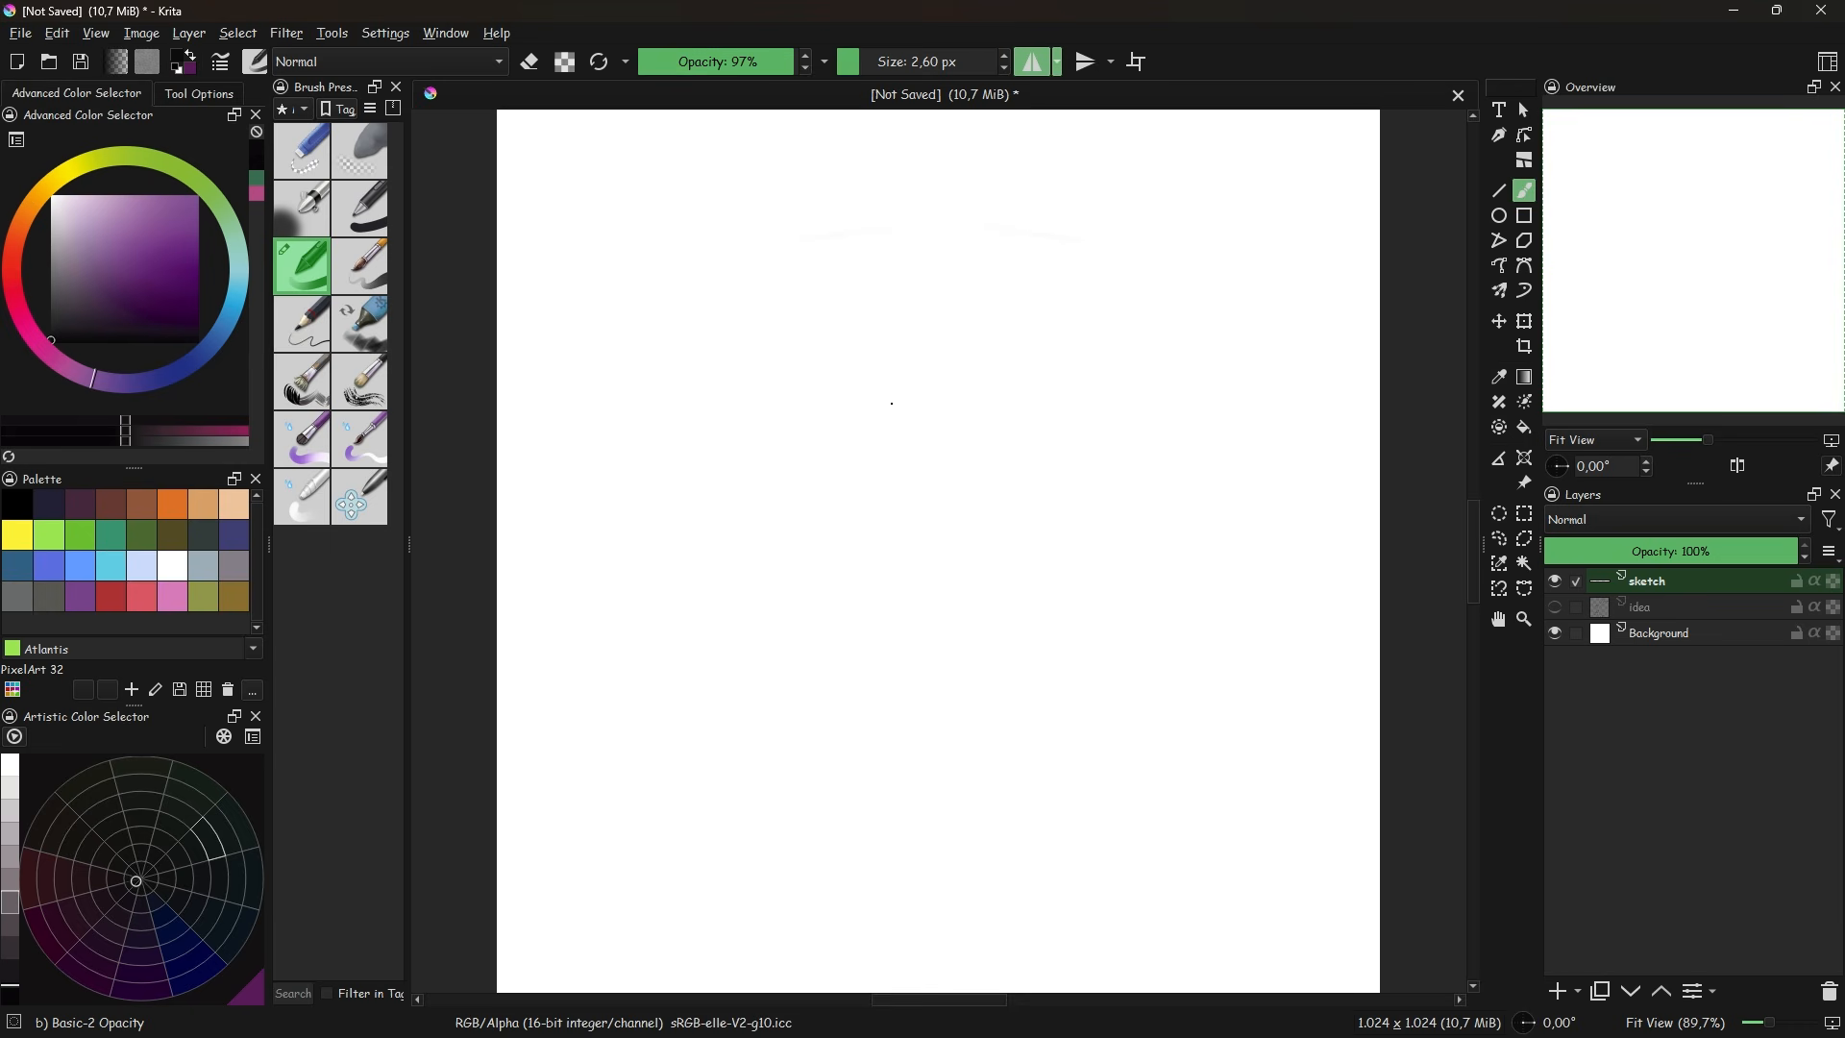
# - Try a rounded dome silhouette with broad arms, short legs and an inner circle, and clear the layer
pyautogui.moveTo(938, 339)
pyautogui.mouseDown()
pyautogui.moveTo(831, 380)
pyautogui.moveTo(941, 537)
pyautogui.mouseUp()
pyautogui.moveTo(938, 337)
pyautogui.mouseDown()
pyautogui.moveTo(786, 487)
pyautogui.moveTo(781, 538)
pyautogui.moveTo(847, 585)
pyautogui.moveTo(905, 582)
pyautogui.mouseUp()
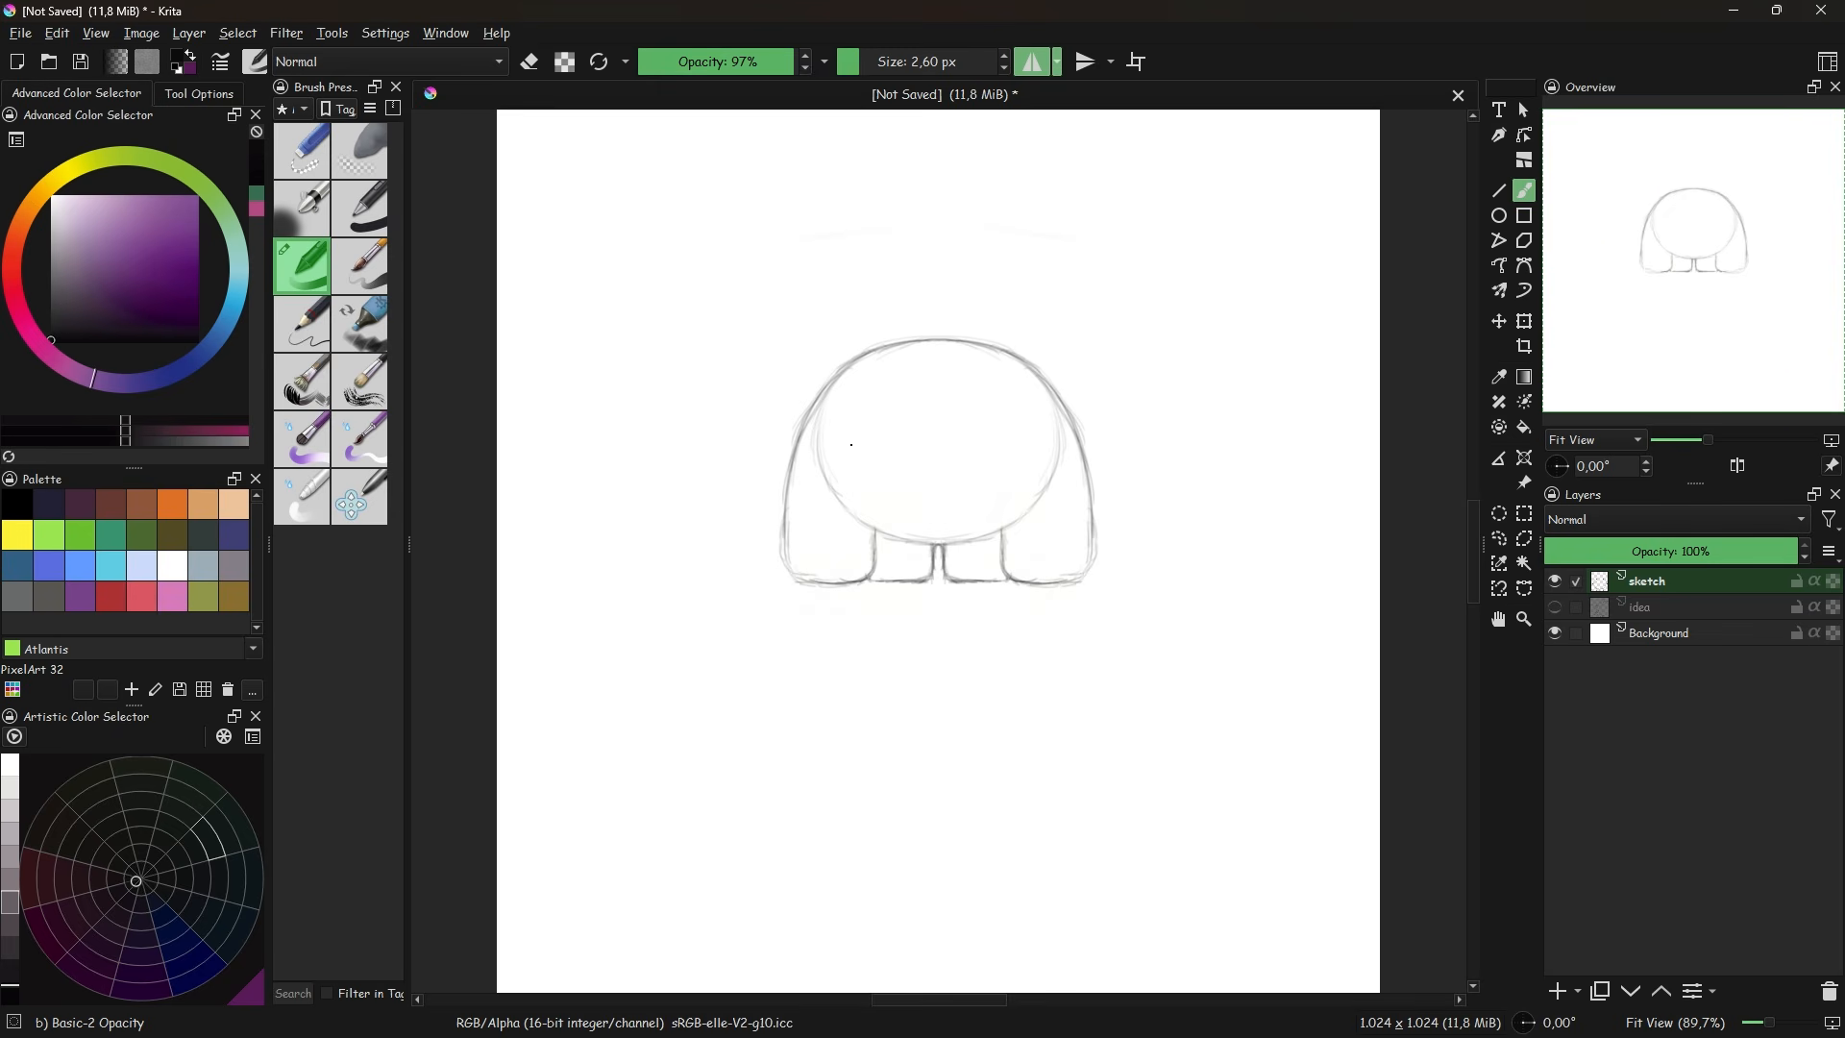
pyautogui.moveTo(865, 353); pyautogui.dragTo(795, 574)
pyautogui.press('Delete')
# - Try a blocky character thumbnail with rectangular arms, two short legs and a small square head on the chest
pyautogui.moveTo(825, 304); pyautogui.dragTo(731, 581)
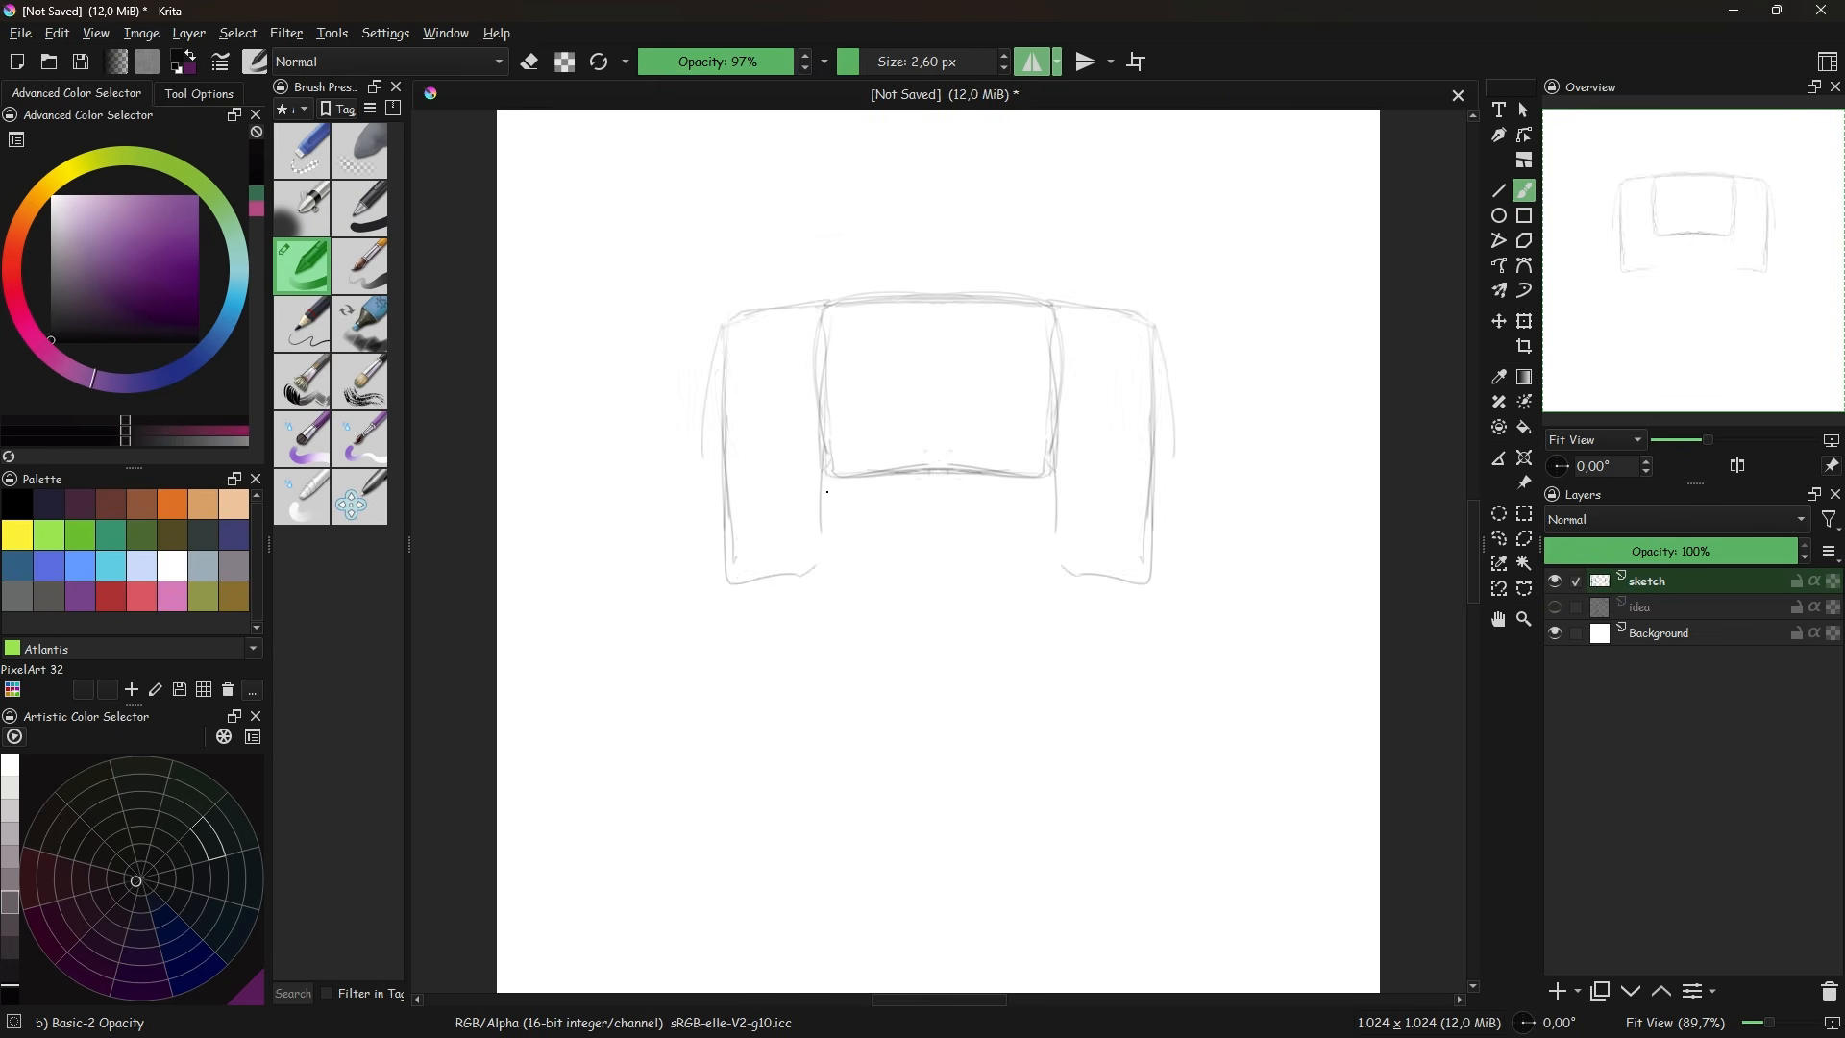
pyautogui.moveTo(832, 481); pyautogui.dragTo(932, 556)
pyautogui.moveTo(886, 304); pyautogui.dragTo(937, 371)
# - Try an arch-shaped character thumbnail with long arms, a leg gap and a small round head below the blocky one
pyautogui.moveTo(937, 609); pyautogui.dragTo(814, 827)
pyautogui.moveTo(936, 775); pyautogui.dragTo(889, 827)
pyautogui.moveTo(903, 762); pyautogui.dragTo(938, 765)
pyautogui.moveTo(937, 624); pyautogui.dragTo(938, 681)
# - Handwrite BIG and further notes beside the two thumbnails, and clear the sketch layer
pyautogui.moveTo(1195, 654); pyautogui.dragTo(1203, 706)
pyautogui.moveTo(1284, 650); pyautogui.dragTo(1285, 695)
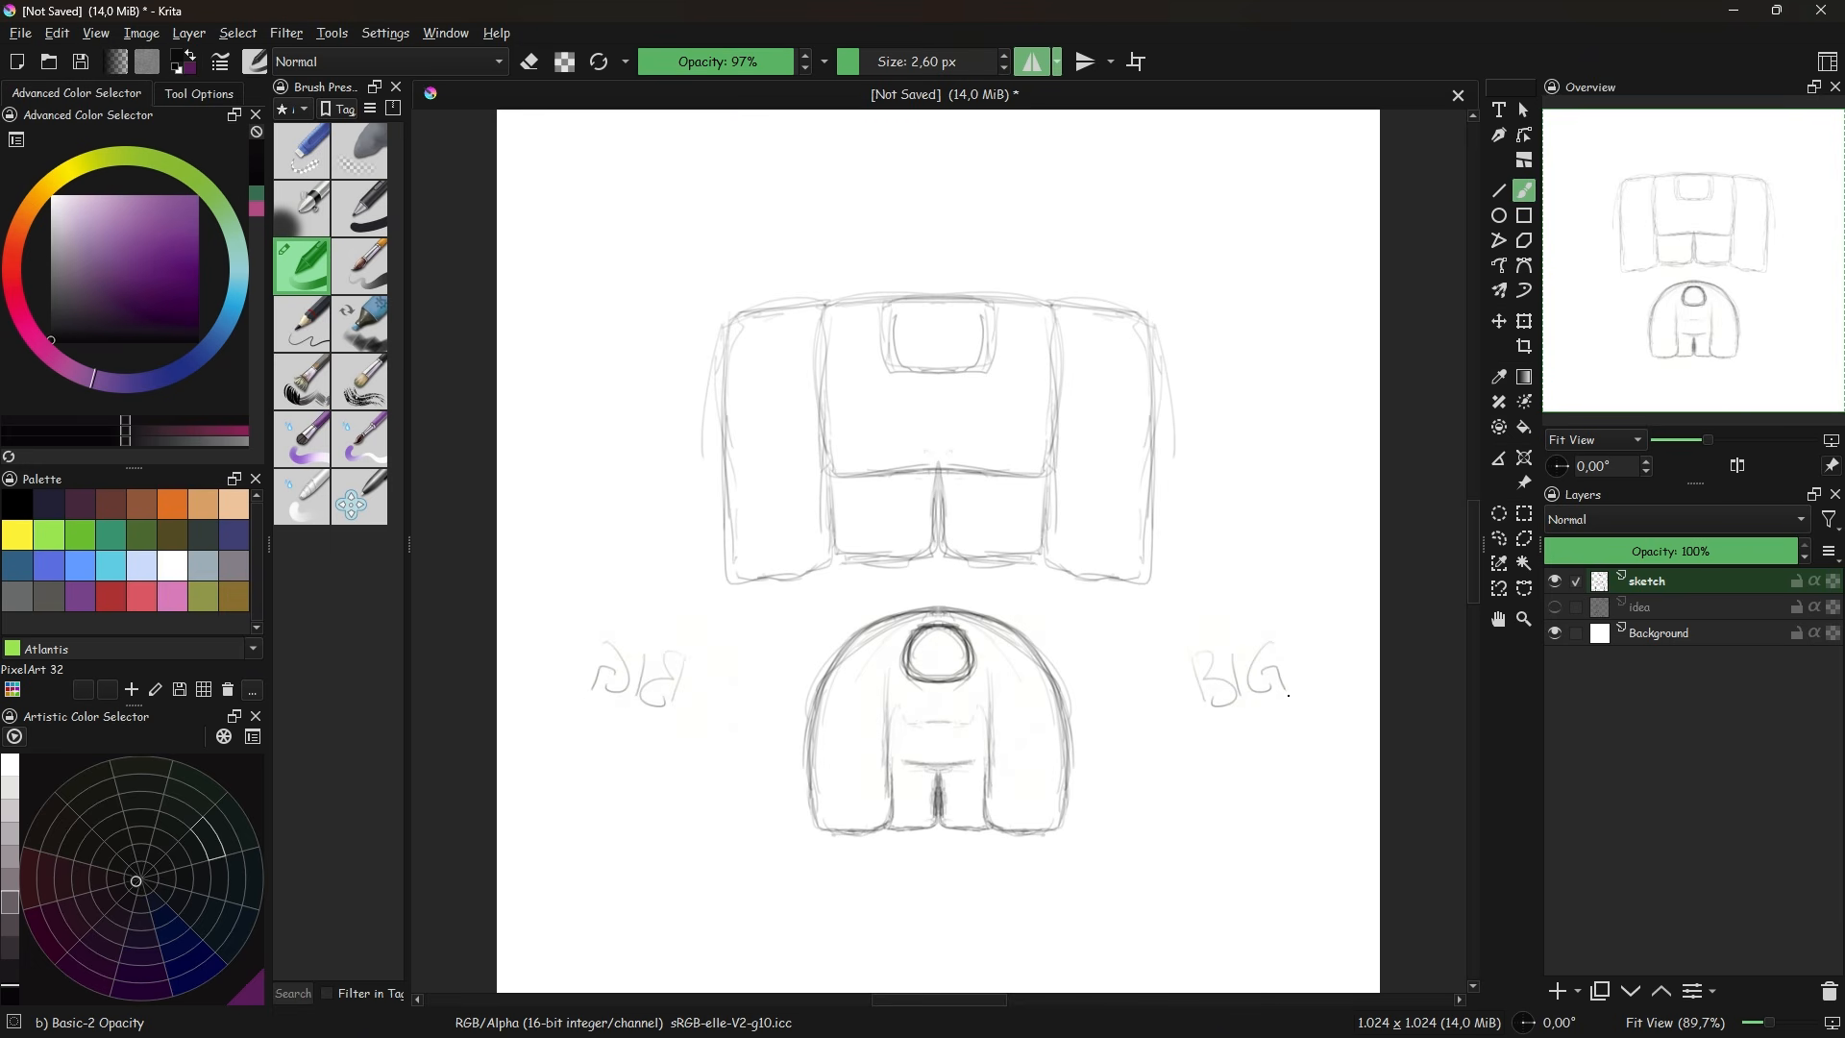
pyautogui.moveTo(1209, 413); pyautogui.dragTo(1295, 415)
pyautogui.moveTo(1242, 462); pyautogui.dragTo(1226, 494)
pyautogui.moveTo(1232, 524); pyautogui.dragTo(1309, 523)
pyautogui.moveTo(1230, 754); pyautogui.dragTo(1326, 759)
pyautogui.moveTo(1322, 823); pyautogui.dragTo(1256, 866)
pyautogui.press('Delete')
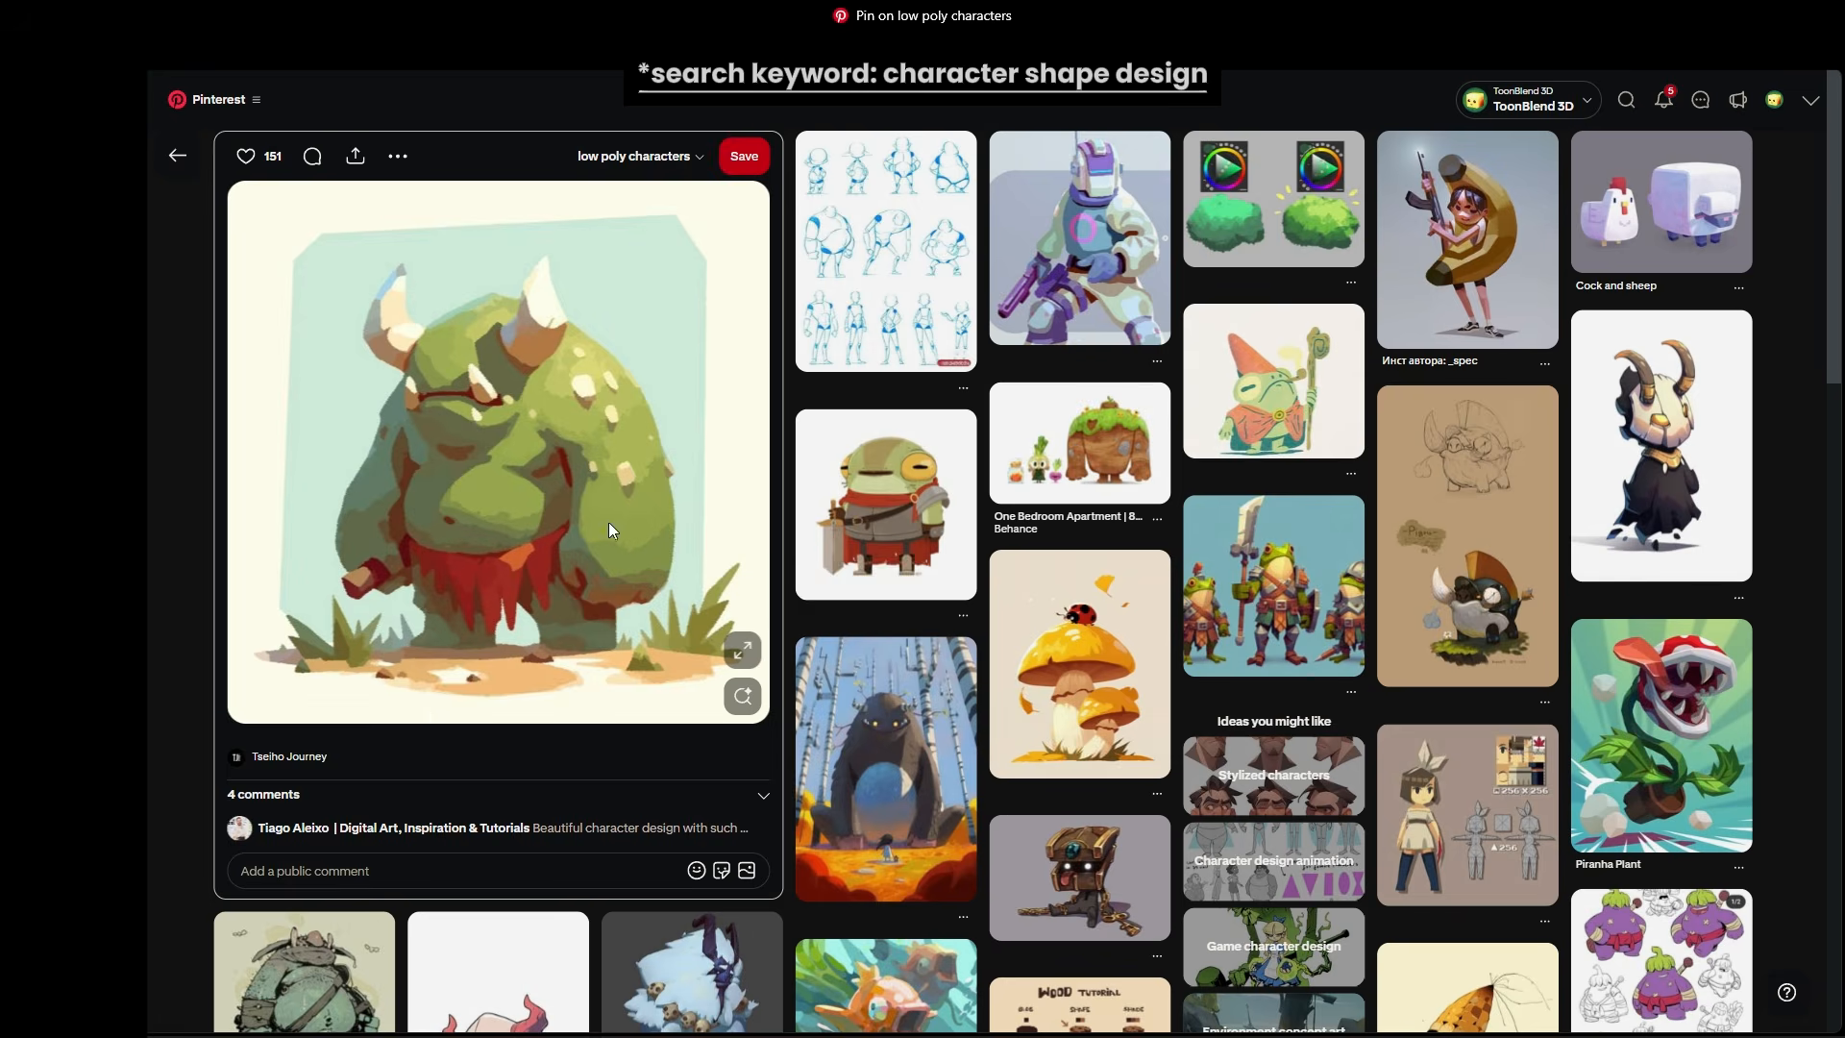
# - Switch to Pinterest and examine character shape design references, including body-type sheets, basic-shape characters and the Character shapes results
pyautogui.click(884, 250)
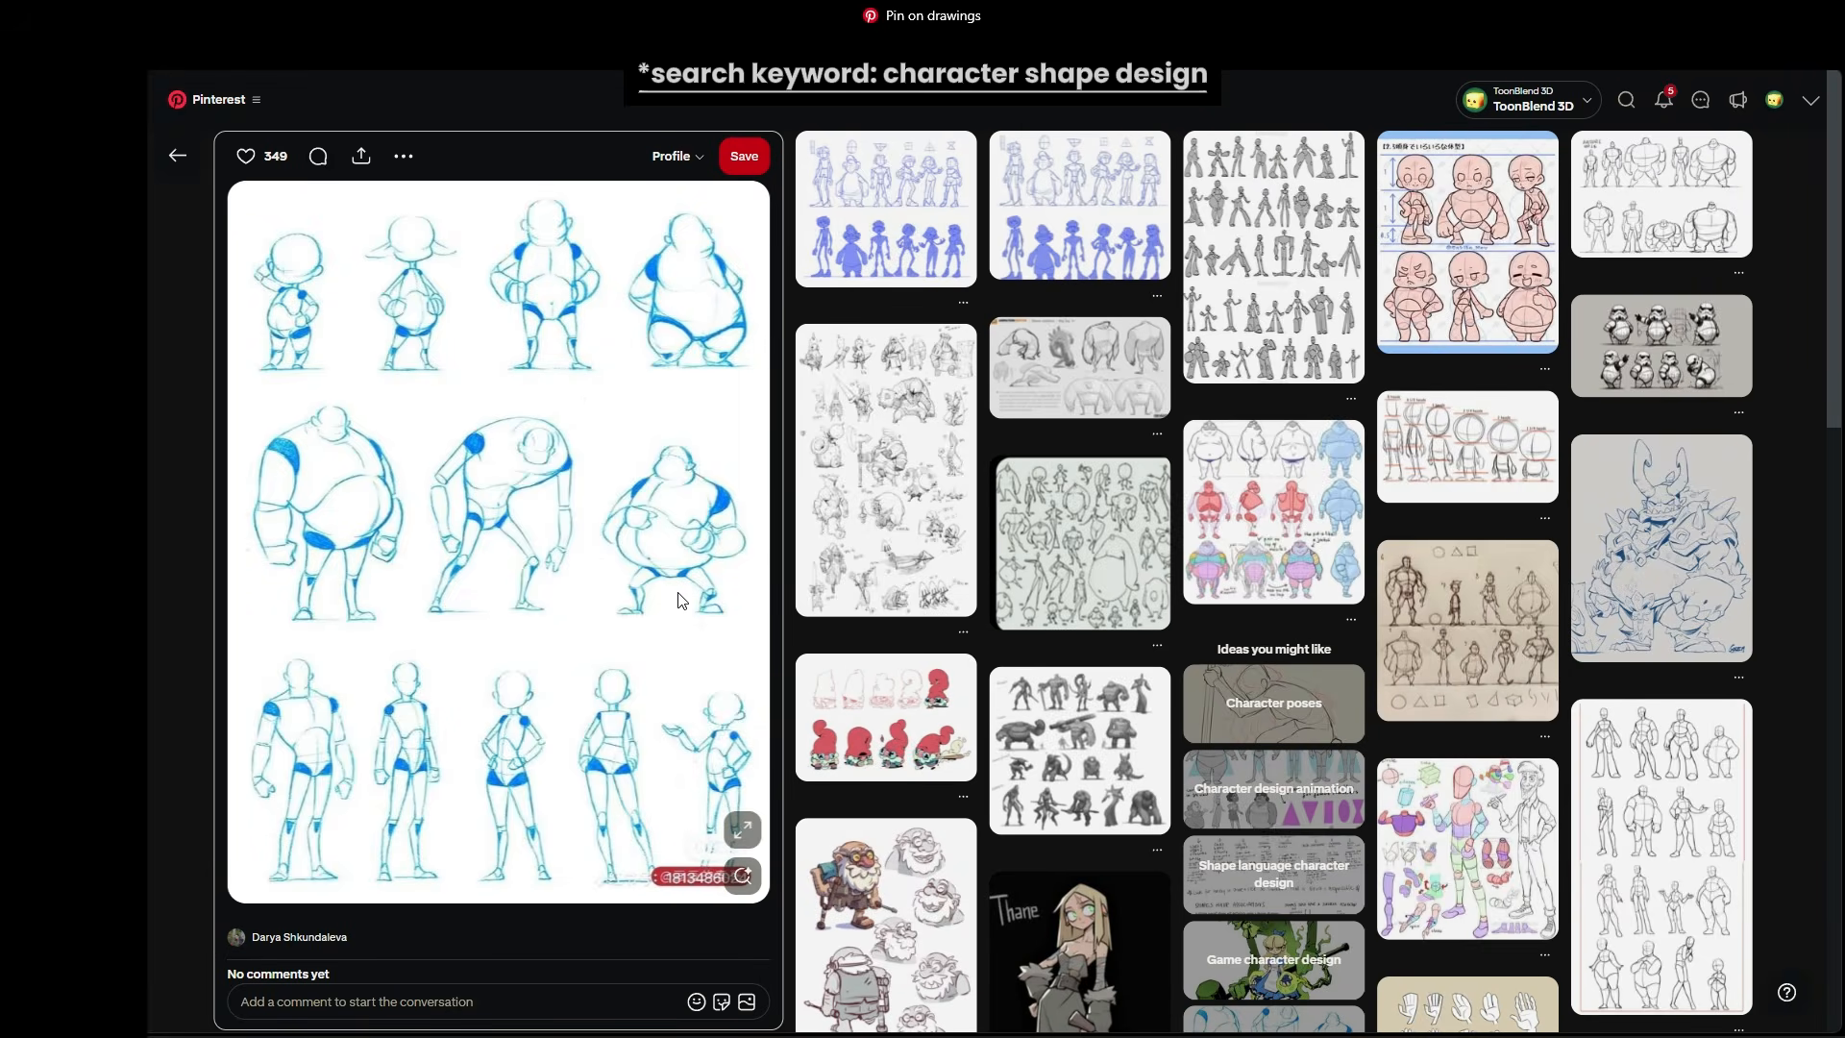
pyautogui.click(1028, 402)
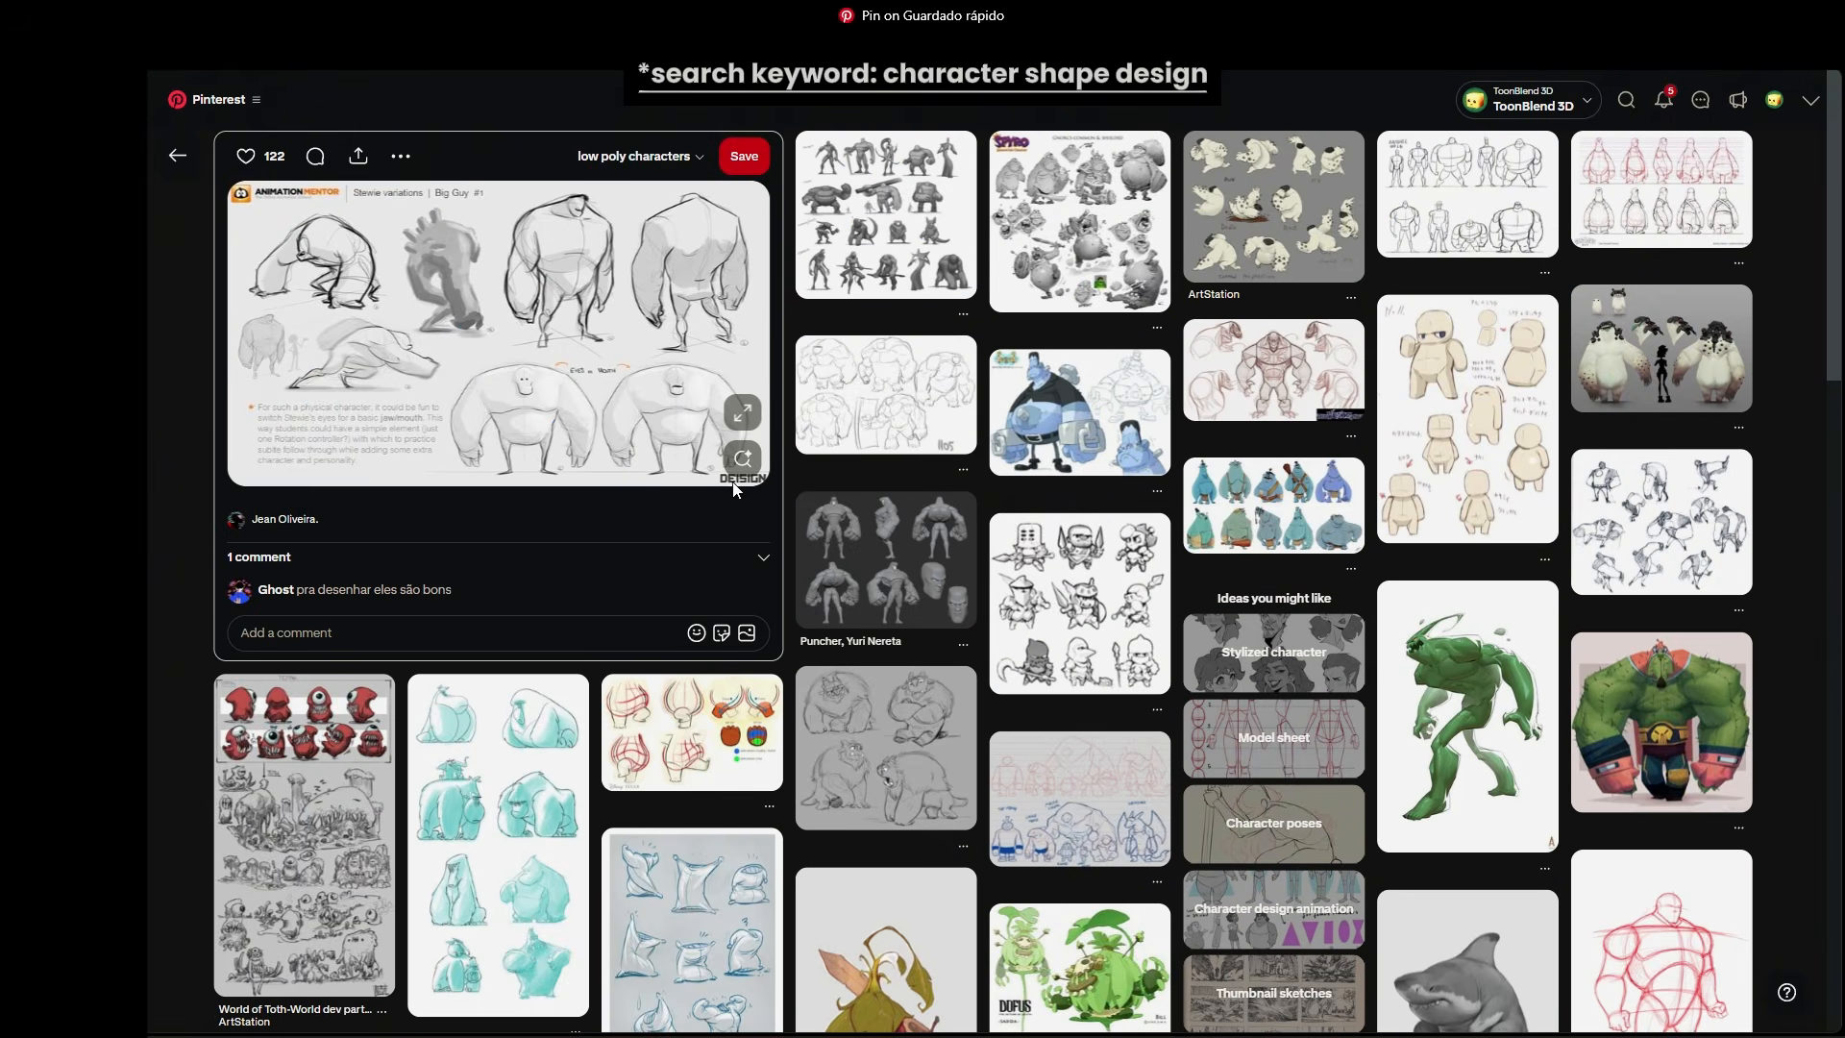
pyautogui.scroll(-5, 543, 694)
pyautogui.scroll(-4, 543, 695)
pyautogui.click(543, 692)
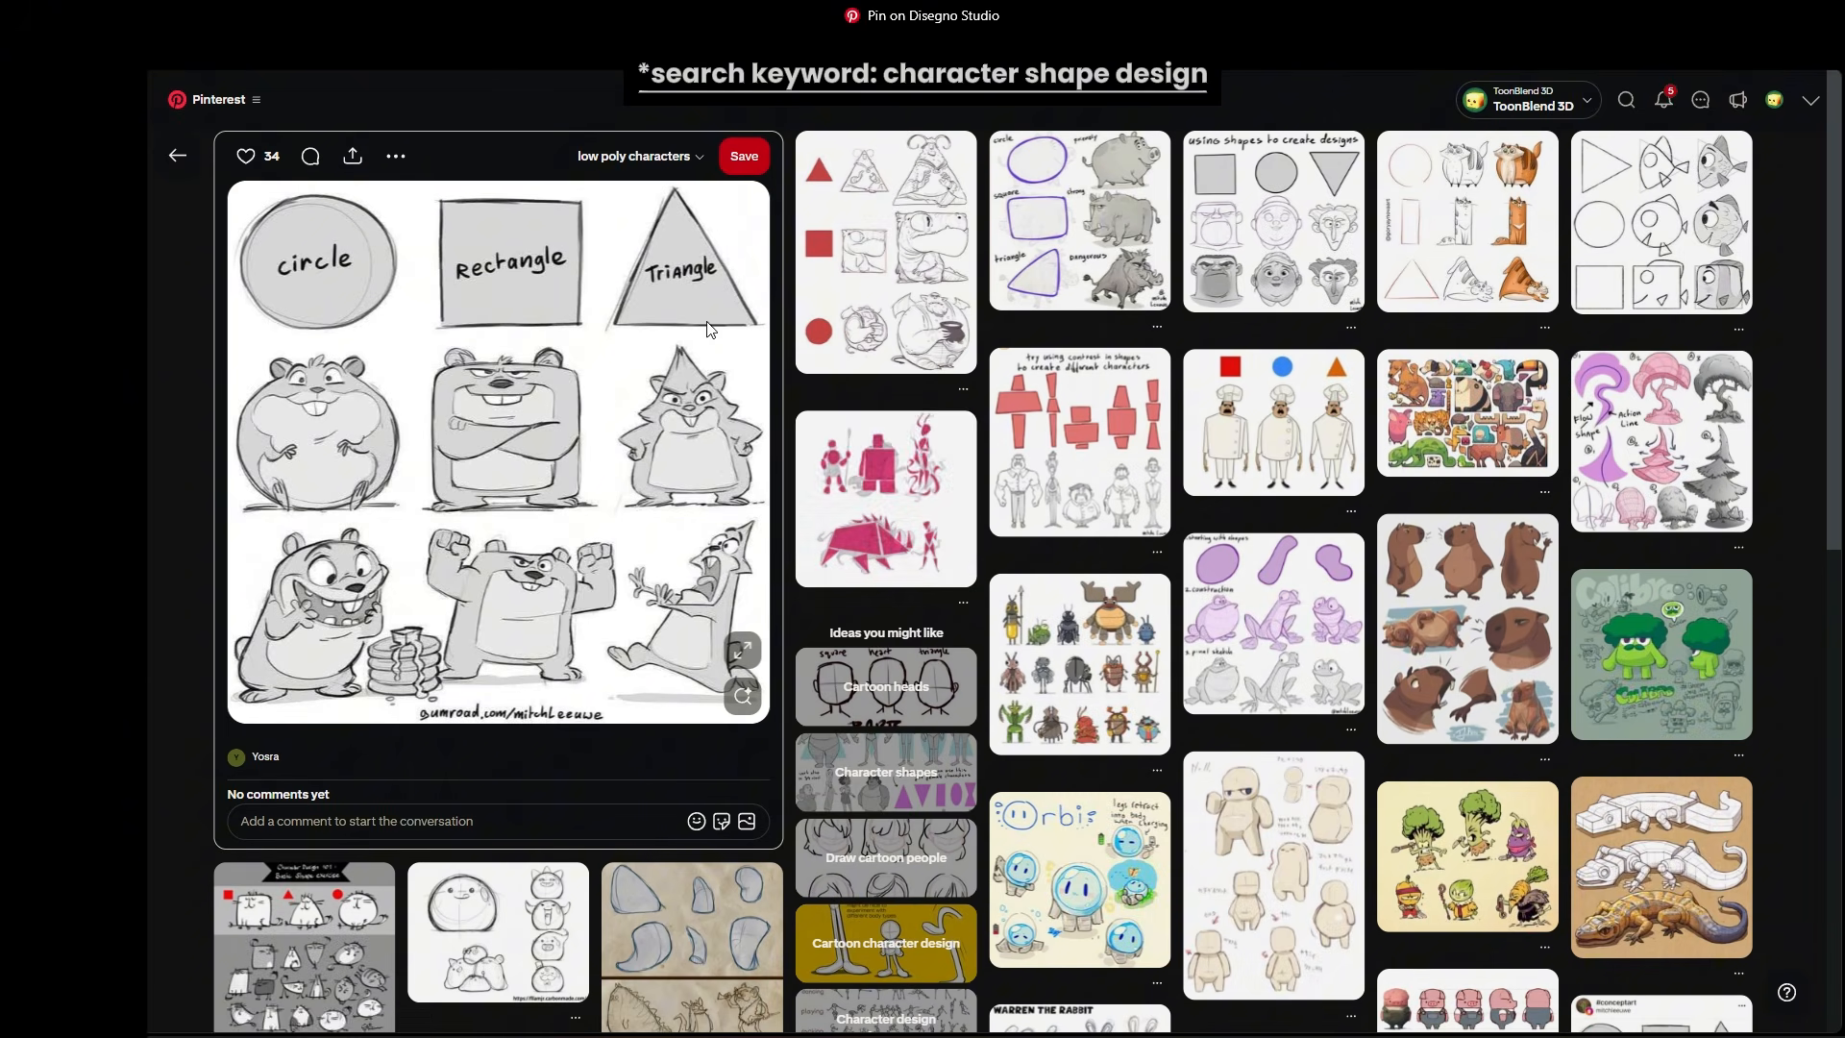
pyautogui.hotkey('alt', 'Left')
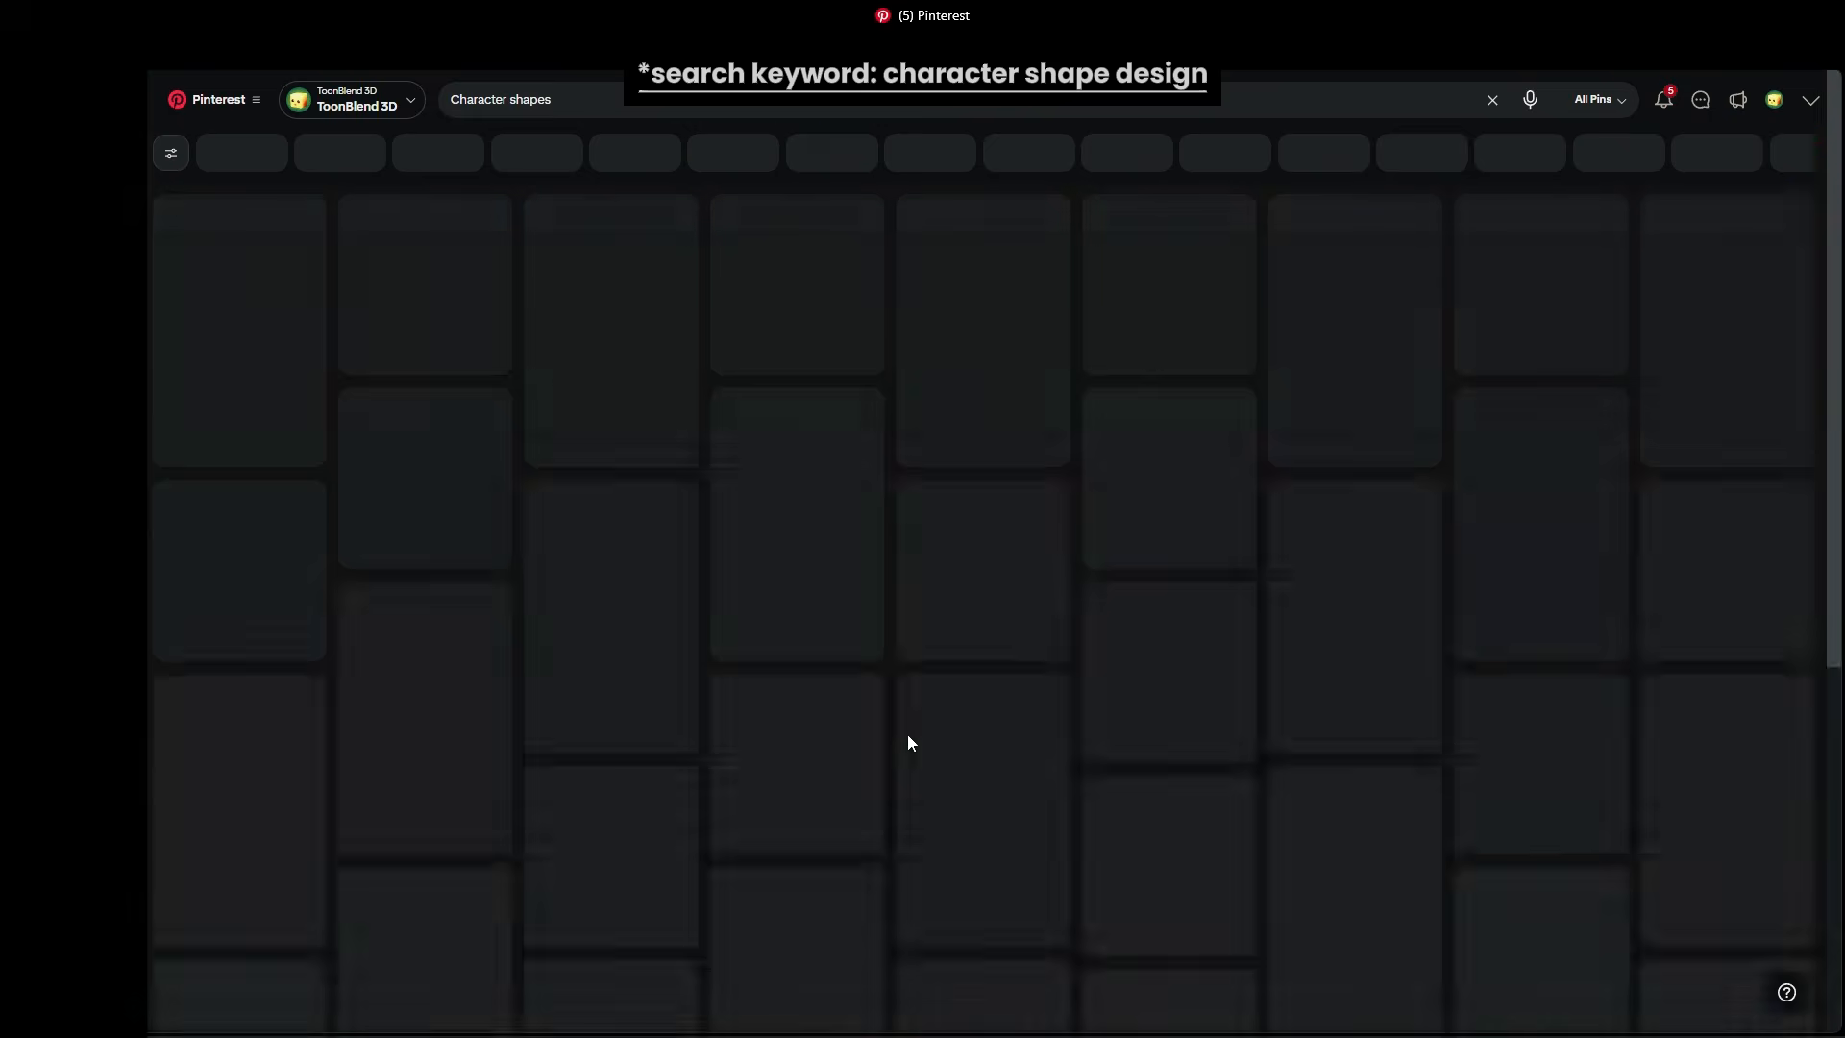
pyautogui.scroll(-7, 972, 420)
pyautogui.scroll(-14, 973, 420)
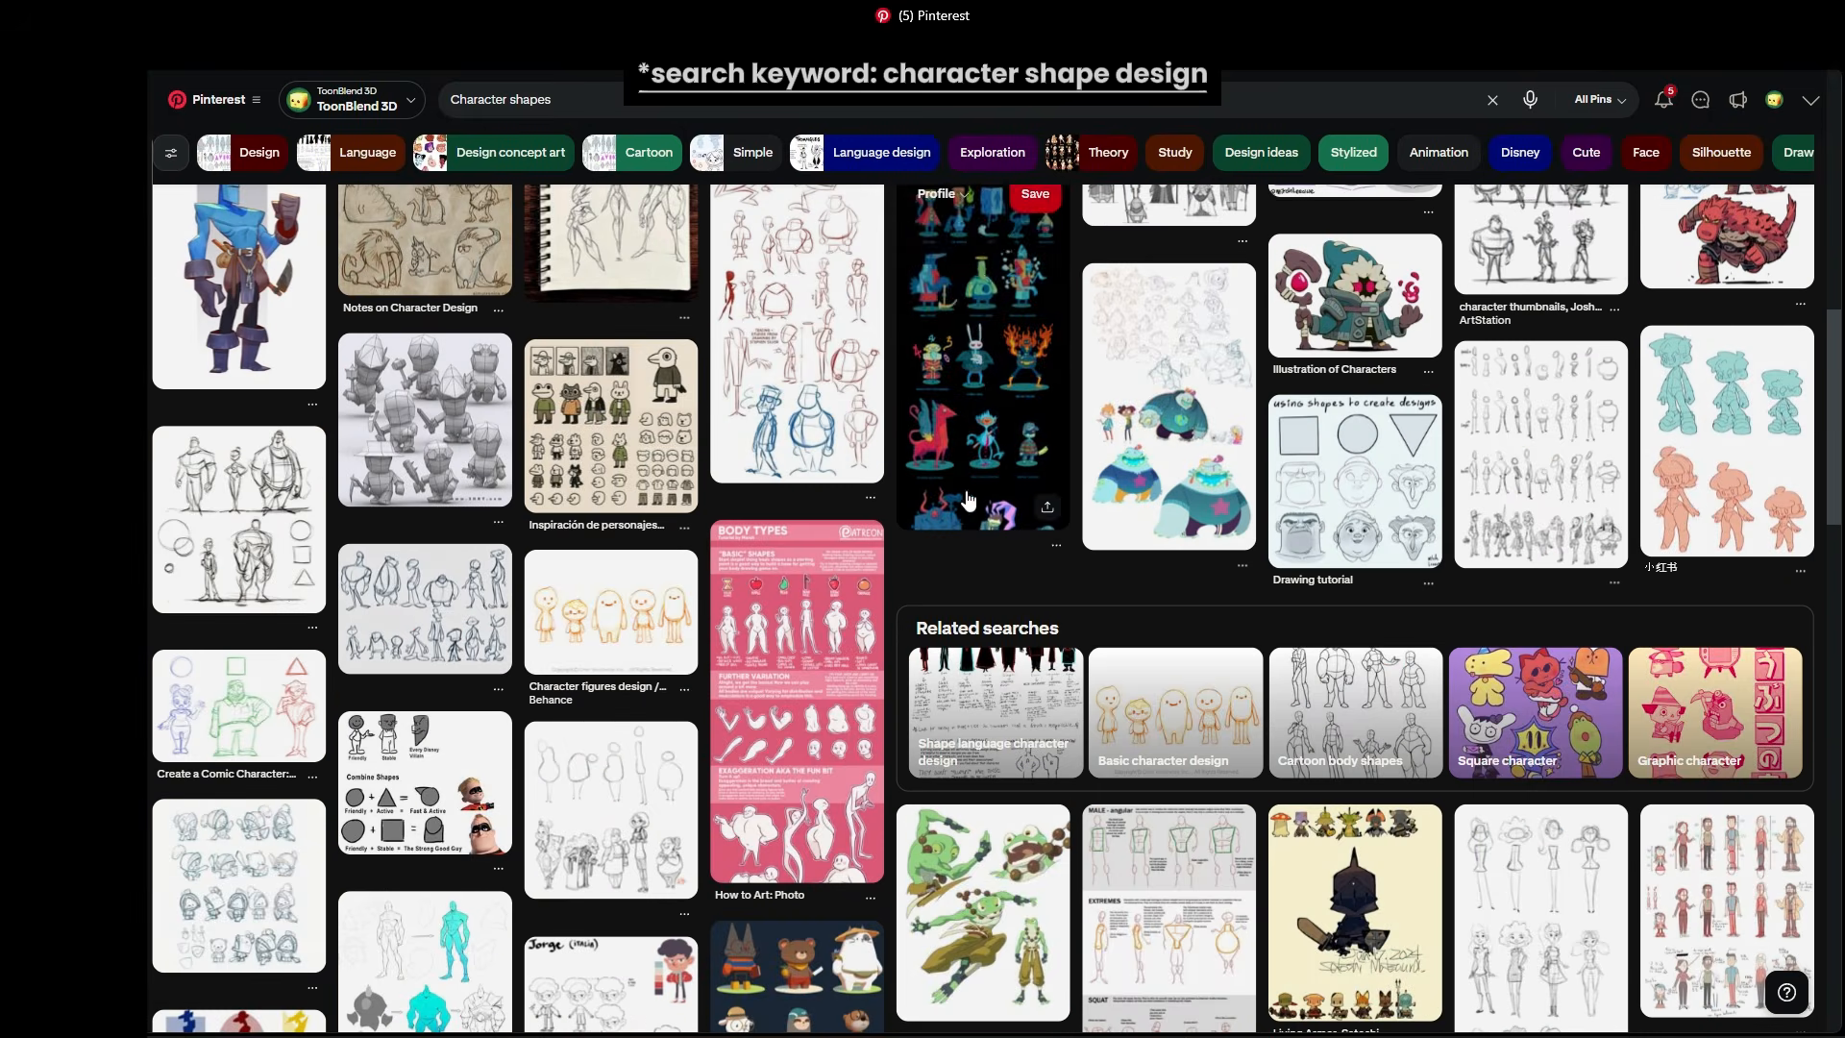
pyautogui.click(972, 419)
pyautogui.scroll(-3, 1011, 628)
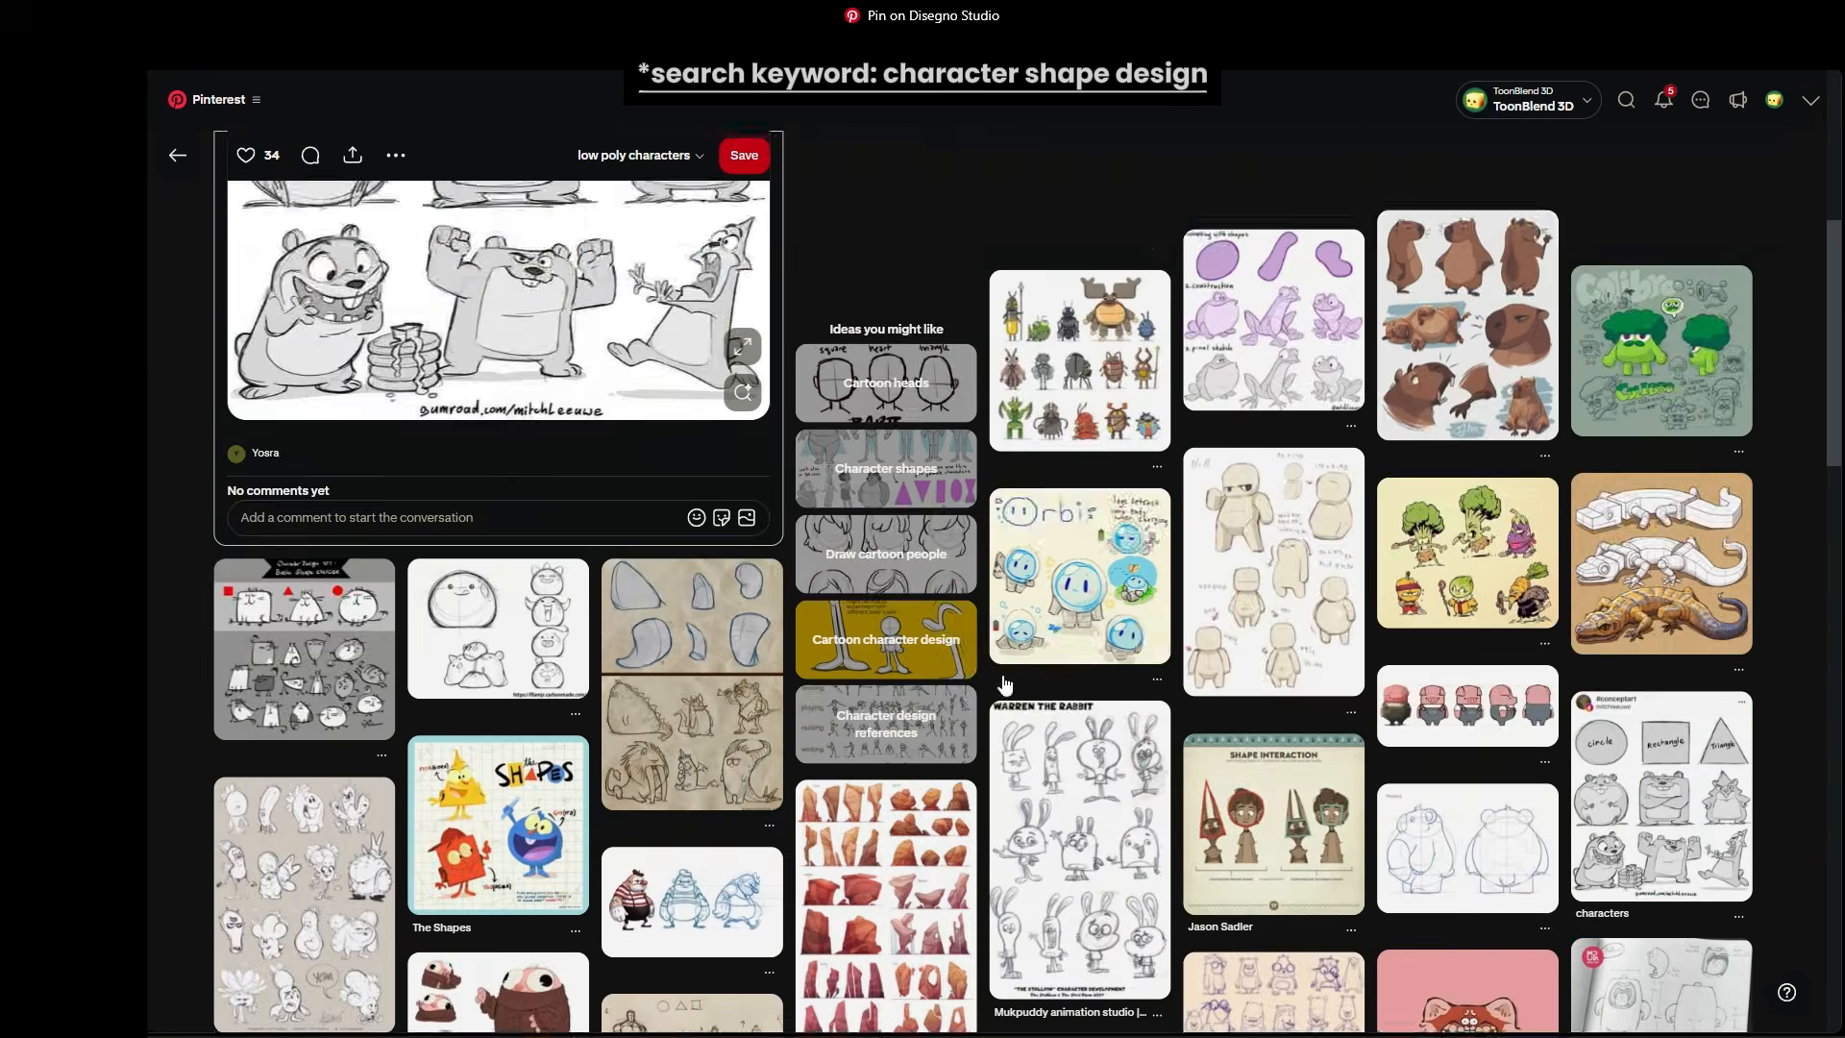
pyautogui.scroll(3, 961, 620)
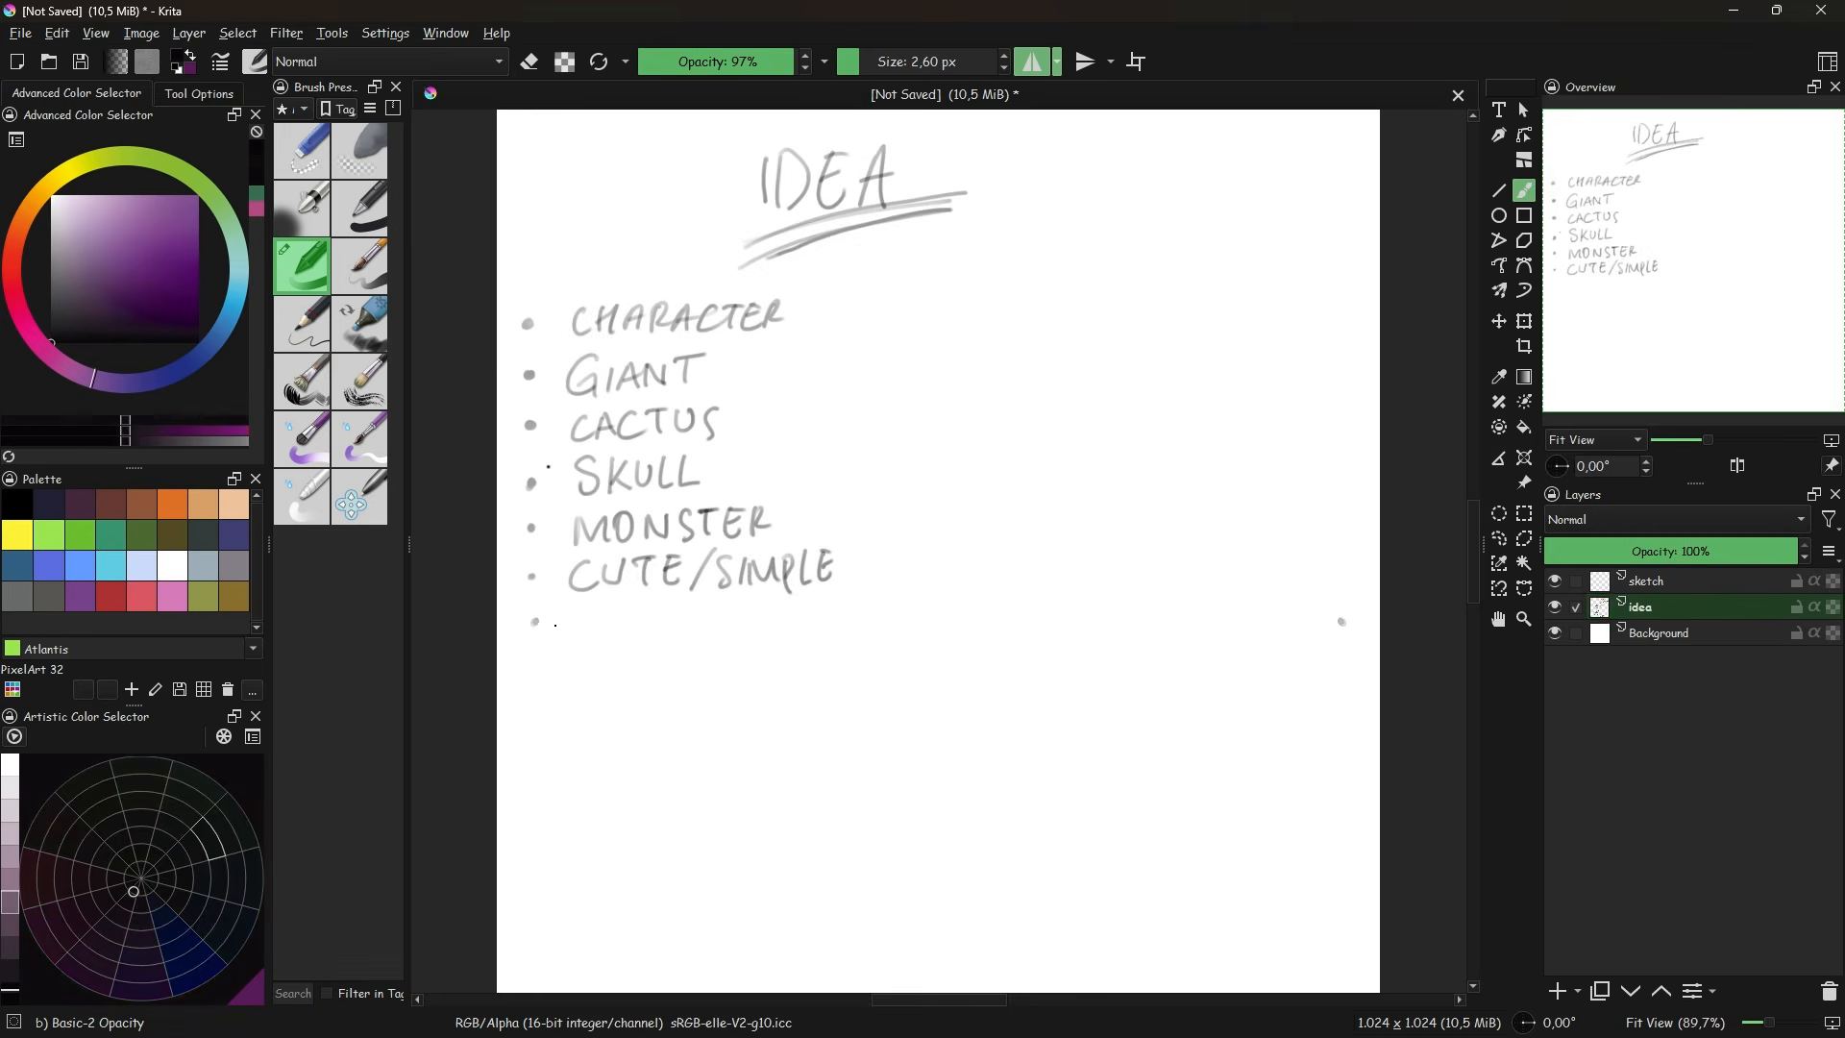
# - Switch back to Krita, handwrite SLOW below CUTE/SIMPLE on the idea layer and erase its mirrored copy
pyautogui.moveTo(594, 611); pyautogui.dragTo(574, 641)
pyautogui.moveTo(646, 613); pyautogui.dragTo(688, 609)
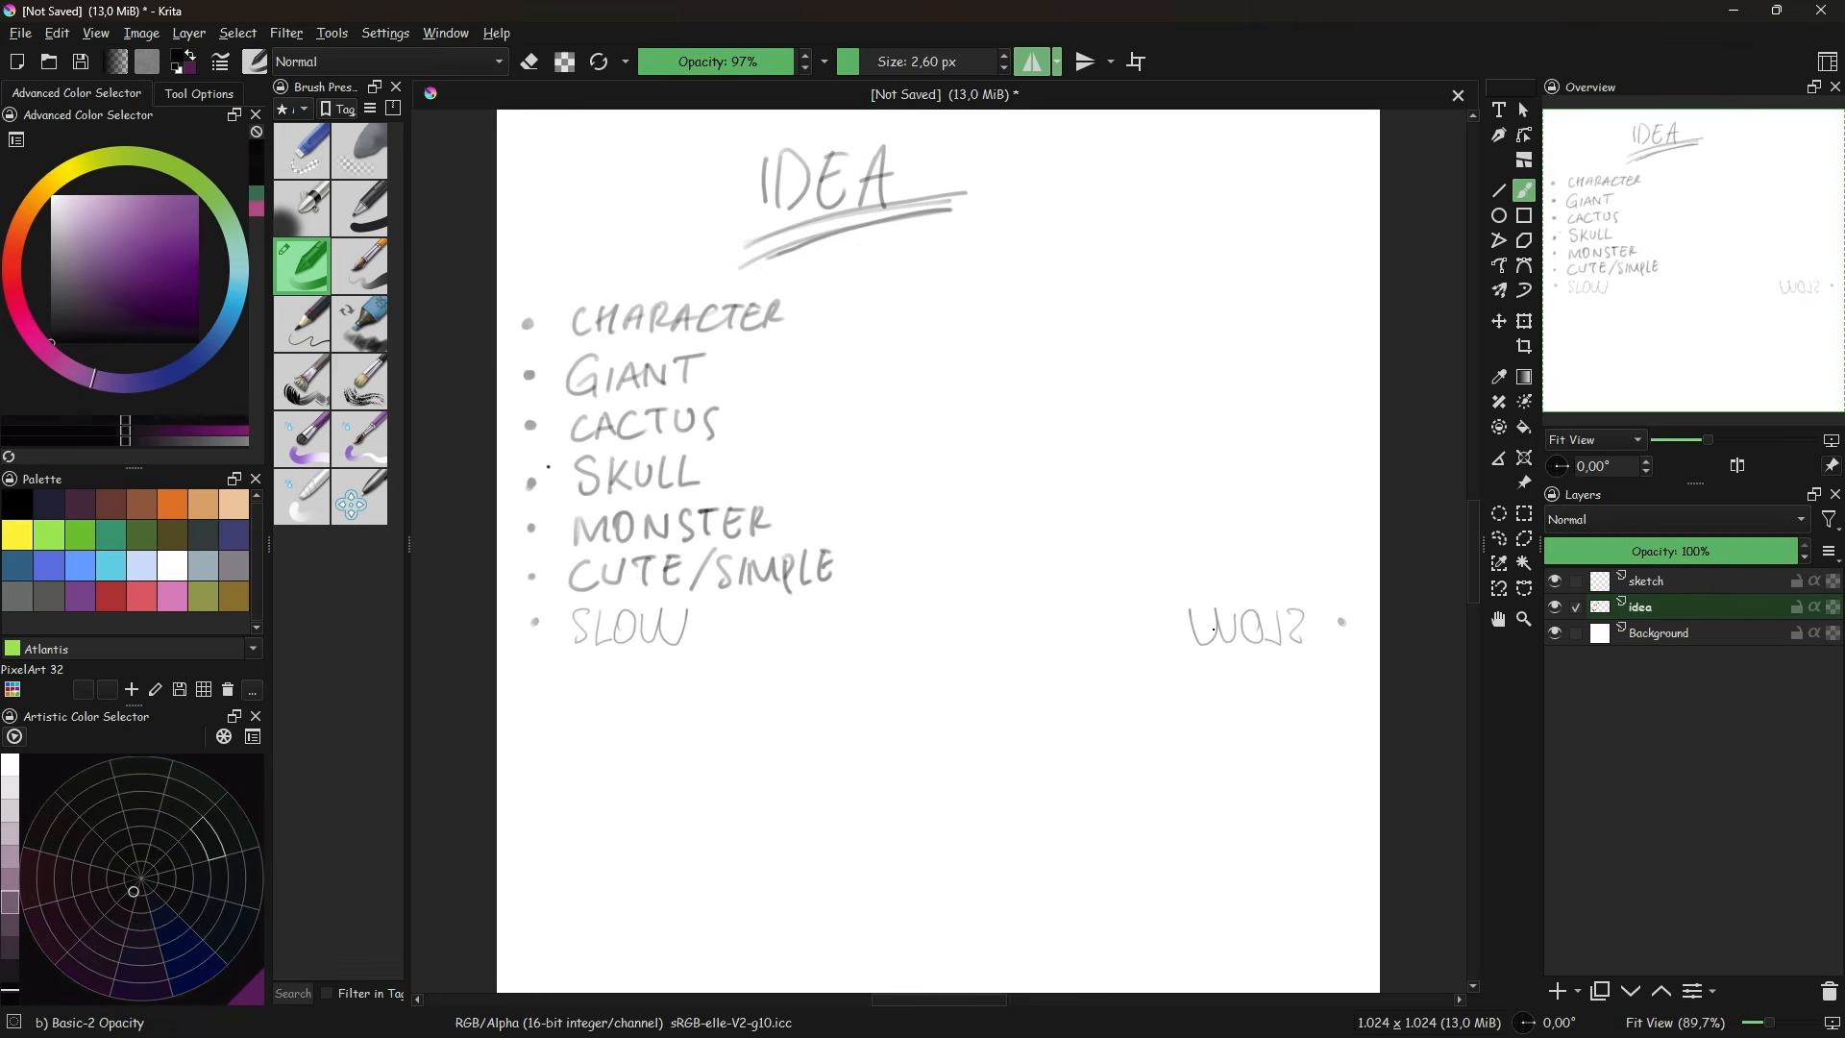
pyautogui.rightClick(983, 573)
pyautogui.click(982, 456)
pyautogui.click(1032, 62)
pyautogui.moveTo(1197, 624)
pyautogui.mouseDown()
pyautogui.moveTo(1266, 606)
pyautogui.moveTo(1341, 622)
pyautogui.mouseUp()
pyautogui.click(1032, 62)
pyautogui.moveTo(723, 629); pyautogui.dragTo(744, 629)
pyautogui.moveTo(761, 609); pyautogui.dragTo(759, 644)
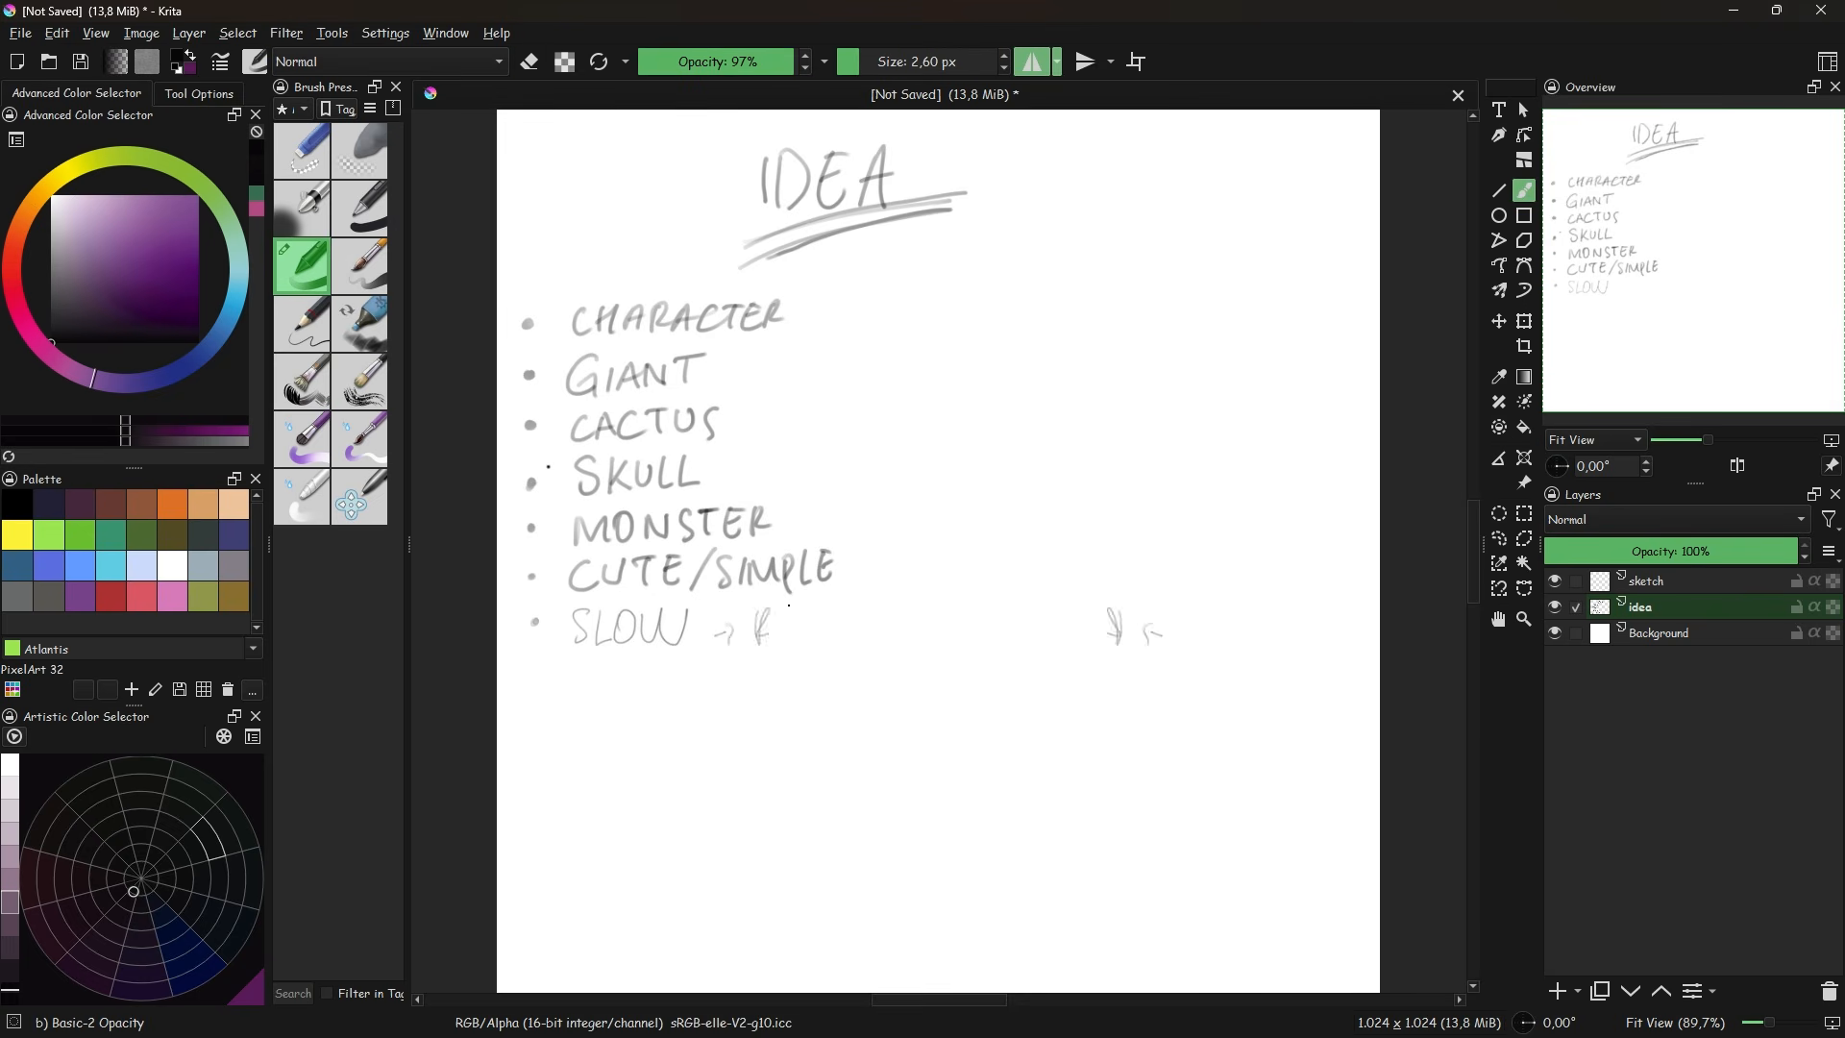
pyautogui.hotkey('ctrl', 'z')
pyautogui.hotkey('ctrl', 'z')
pyautogui.hotkey('ctrl', 'z')
# - Handwrite another bulleted entry below SLOW in the idea list with horizontal mirroring off
pyautogui.click(1032, 62)
pyautogui.click(539, 668)
pyautogui.moveTo(585, 660); pyautogui.dragTo(605, 683)
pyautogui.moveTo(626, 658); pyautogui.dragTo(692, 680)
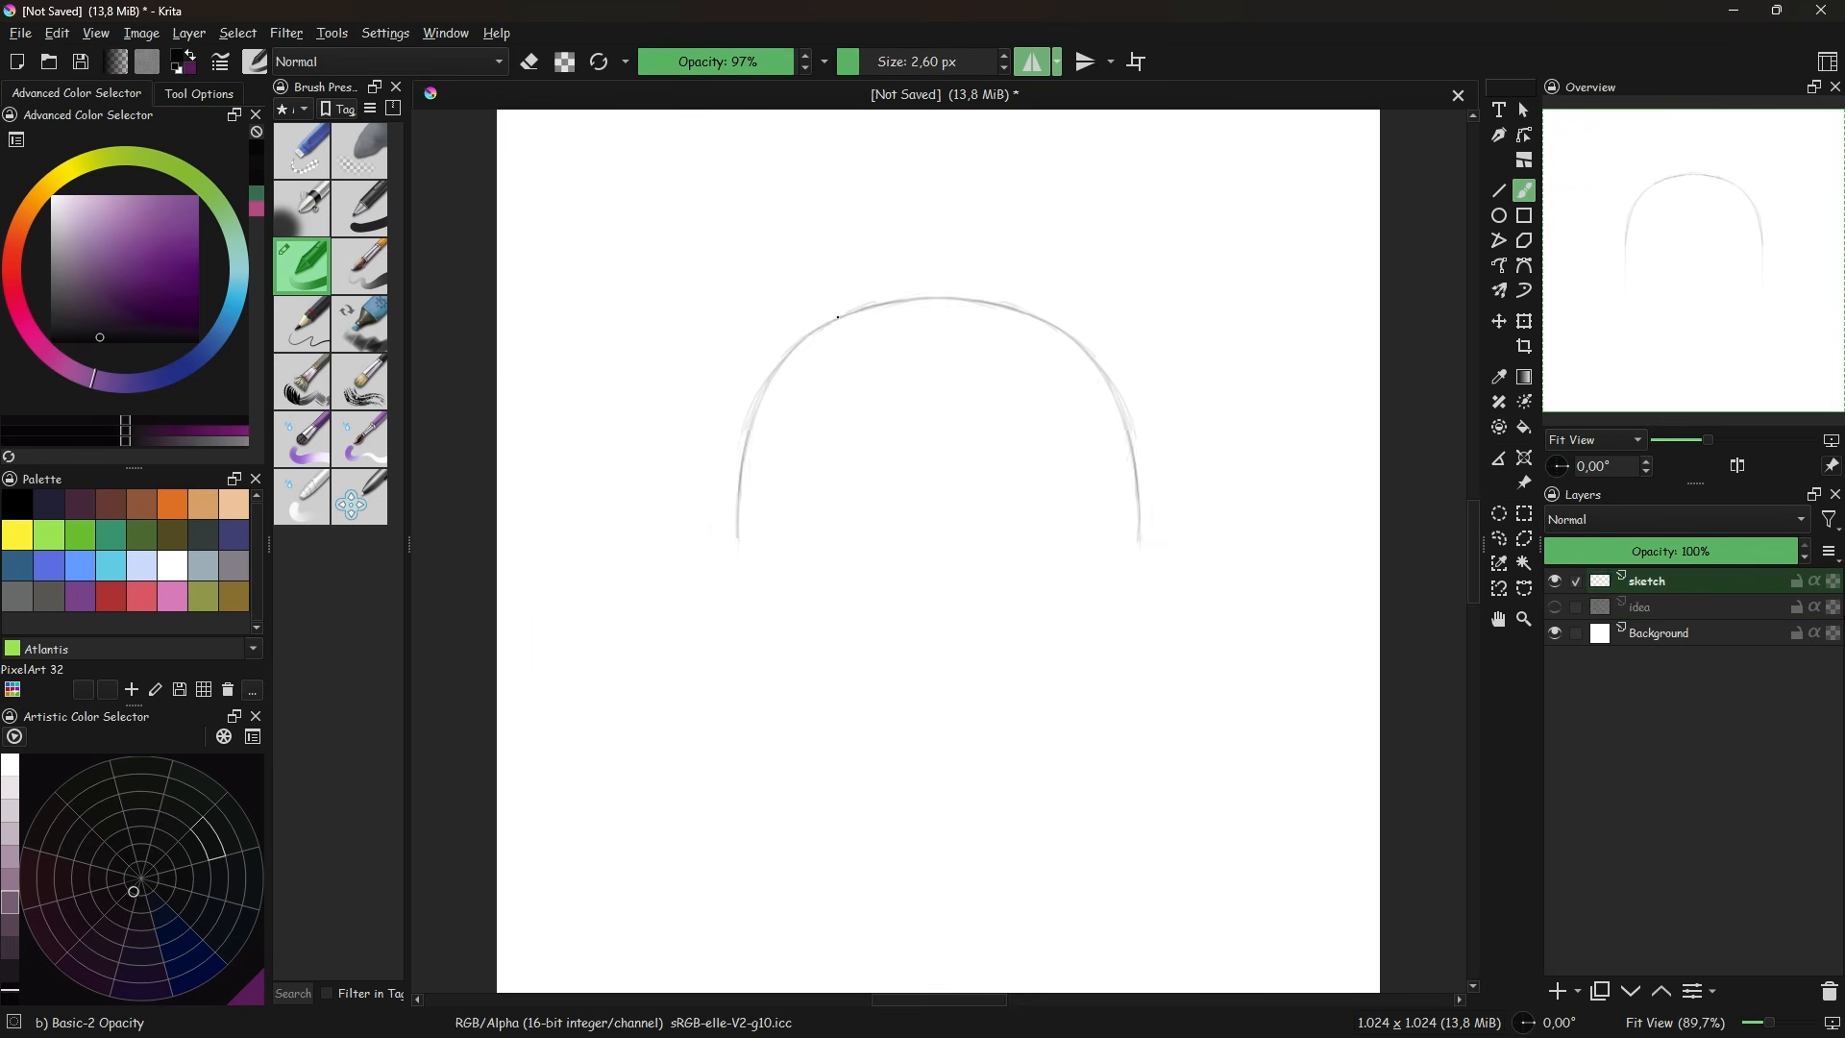
# - Sketch a mirrored dome-shaped body on the sketch layer with wide arms, inner arm lines and a central leg gap
pyautogui.moveTo(937, 296); pyautogui.dragTo(738, 615)
pyautogui.moveTo(735, 538); pyautogui.dragTo(833, 635)
pyautogui.moveTo(847, 431)
pyautogui.mouseDown()
pyautogui.moveTo(844, 624)
pyautogui.moveTo(815, 634)
pyautogui.mouseUp()
pyautogui.moveTo(938, 569); pyautogui.dragTo(935, 625)
# - Clean up the inner arm lines and bottom edge with the Eraser Soft brush, and refine the leg gap
pyautogui.rightClick(941, 490)
pyautogui.click(941, 373)
pyautogui.moveTo(848, 430)
pyautogui.mouseDown()
pyautogui.moveTo(845, 527)
pyautogui.moveTo(853, 441)
pyautogui.mouseUp()
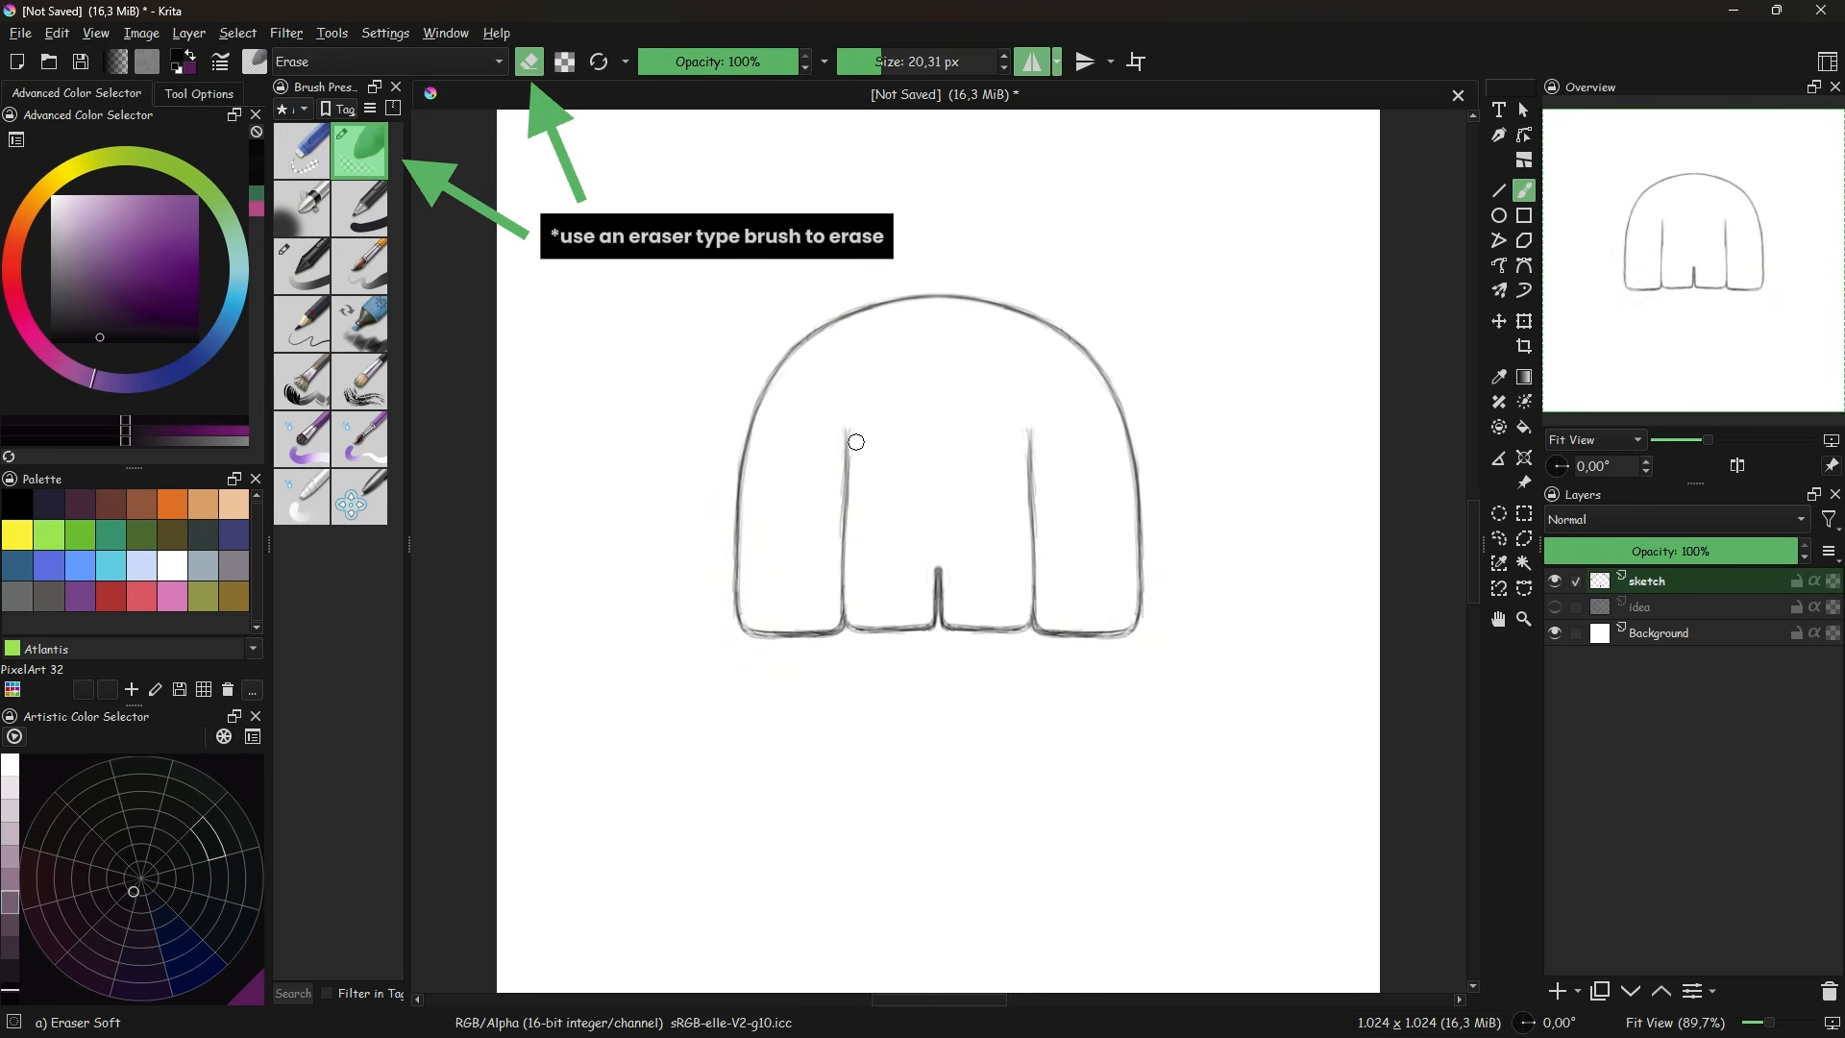
pyautogui.moveTo(744, 638); pyautogui.dragTo(844, 638)
pyautogui.press('/')
pyautogui.moveTo(938, 567); pyautogui.dragTo(944, 622)
# - Try a skull outline on the upper middle of the body, and undo its strokes
pyautogui.moveTo(938, 297)
pyautogui.mouseDown()
pyautogui.moveTo(1026, 312)
pyautogui.moveTo(979, 332)
pyautogui.mouseUp()
pyautogui.press('/')
pyautogui.press('/')
pyautogui.moveTo(979, 333); pyautogui.dragTo(988, 411)
pyautogui.moveTo(989, 412); pyautogui.dragTo(940, 440)
pyautogui.moveTo(954, 373)
pyautogui.mouseDown()
pyautogui.moveTo(974, 365)
pyautogui.moveTo(883, 392)
pyautogui.moveTo(931, 441)
pyautogui.mouseUp()
pyautogui.hotkey('ctrl', 'z')
pyautogui.hotkey('ctrl', 'z')
pyautogui.hotkey('ctrl', 'z')
pyautogui.hotkey('ctrl', 'z')
pyautogui.hotkey('ctrl', 'z')
# - Sketch a round skull with a nose and small teeth on the upper middle of the body
pyautogui.moveTo(882, 374); pyautogui.dragTo(926, 444)
pyautogui.moveTo(936, 340); pyautogui.dragTo(882, 404)
pyautogui.moveTo(901, 431)
pyautogui.mouseDown()
pyautogui.moveTo(938, 445)
pyautogui.moveTo(922, 452)
pyautogui.moveTo(931, 416)
pyautogui.moveTo(953, 443)
pyautogui.mouseUp()
pyautogui.press('e')
pyautogui.press('/')
pyautogui.press('/')
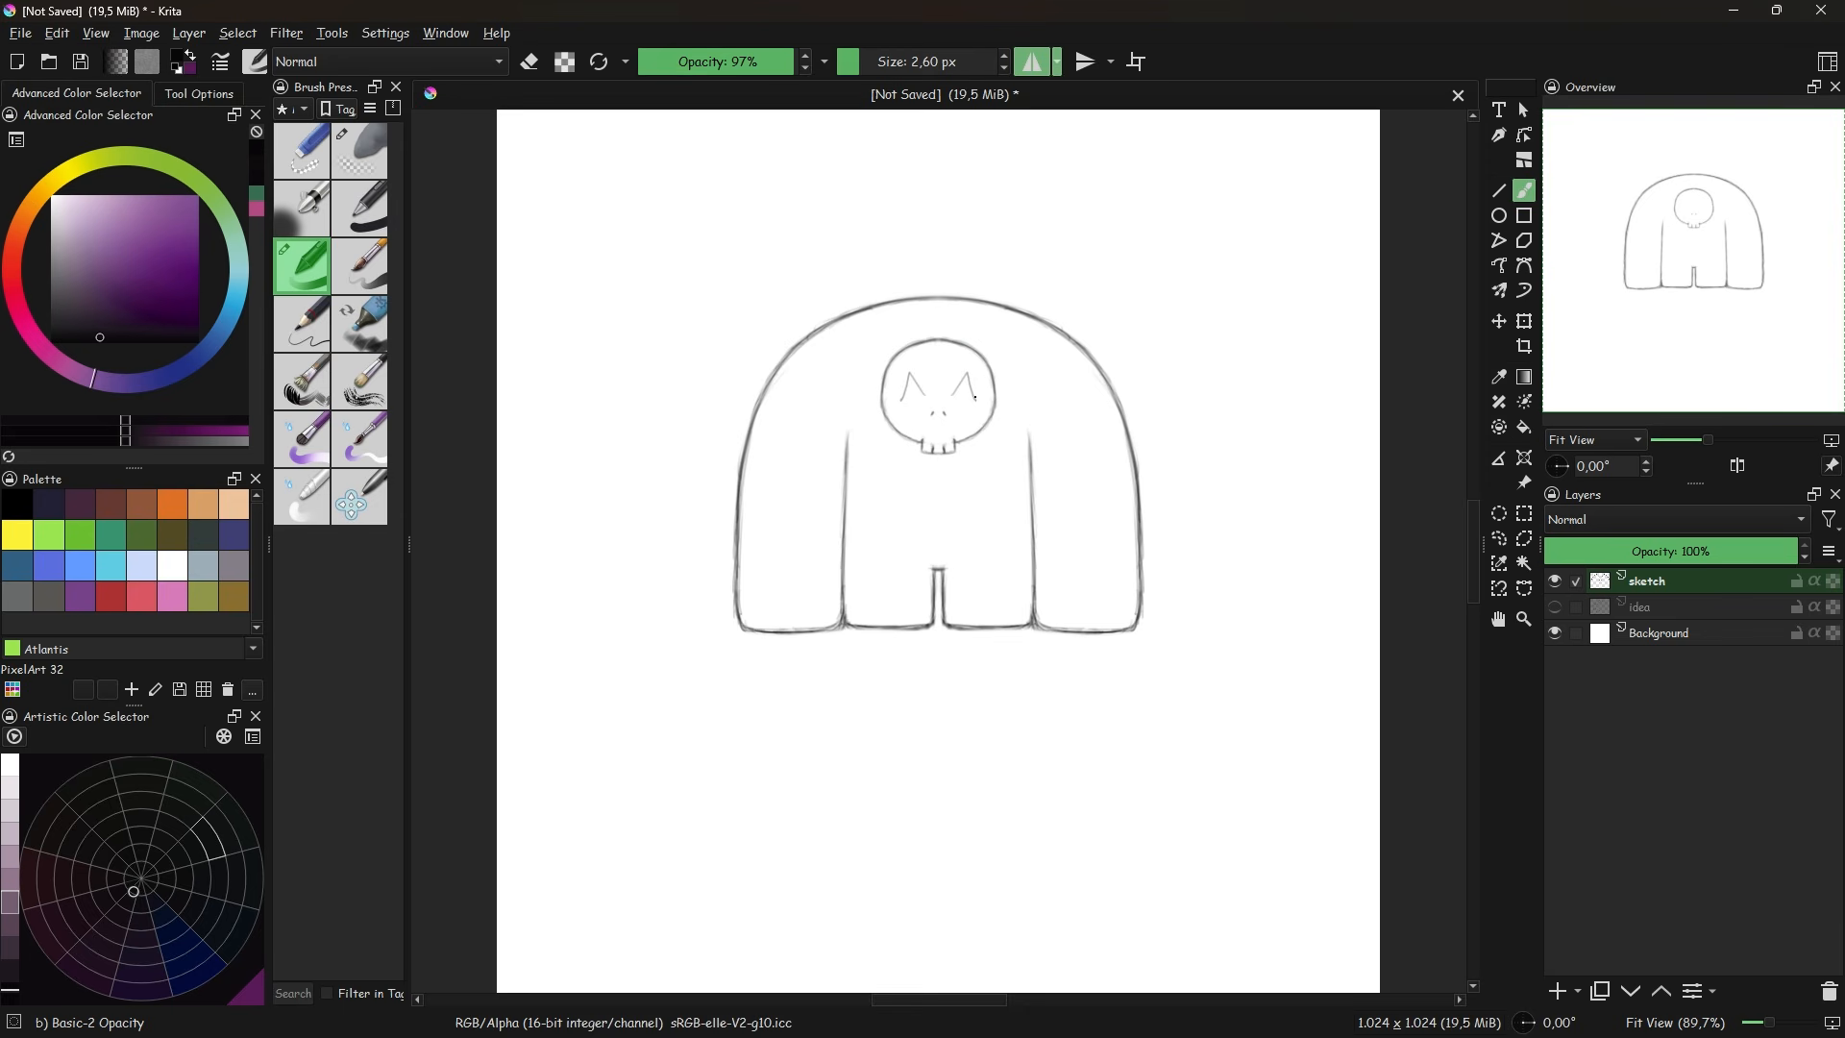
# - Replace the skull's angular eyes with large hatched oval eye sockets
pyautogui.moveTo(964, 369)
pyautogui.mouseDown()
pyautogui.moveTo(958, 404)
pyautogui.moveTo(976, 398)
pyautogui.moveTo(906, 400)
pyautogui.moveTo(962, 404)
pyautogui.mouseUp()
pyautogui.hotkey('ctrl', 'z')
pyautogui.hotkey('ctrl', 'z')
pyautogui.moveTo(907, 361)
pyautogui.mouseDown()
pyautogui.moveTo(907, 402)
pyautogui.moveTo(972, 396)
pyautogui.mouseUp()
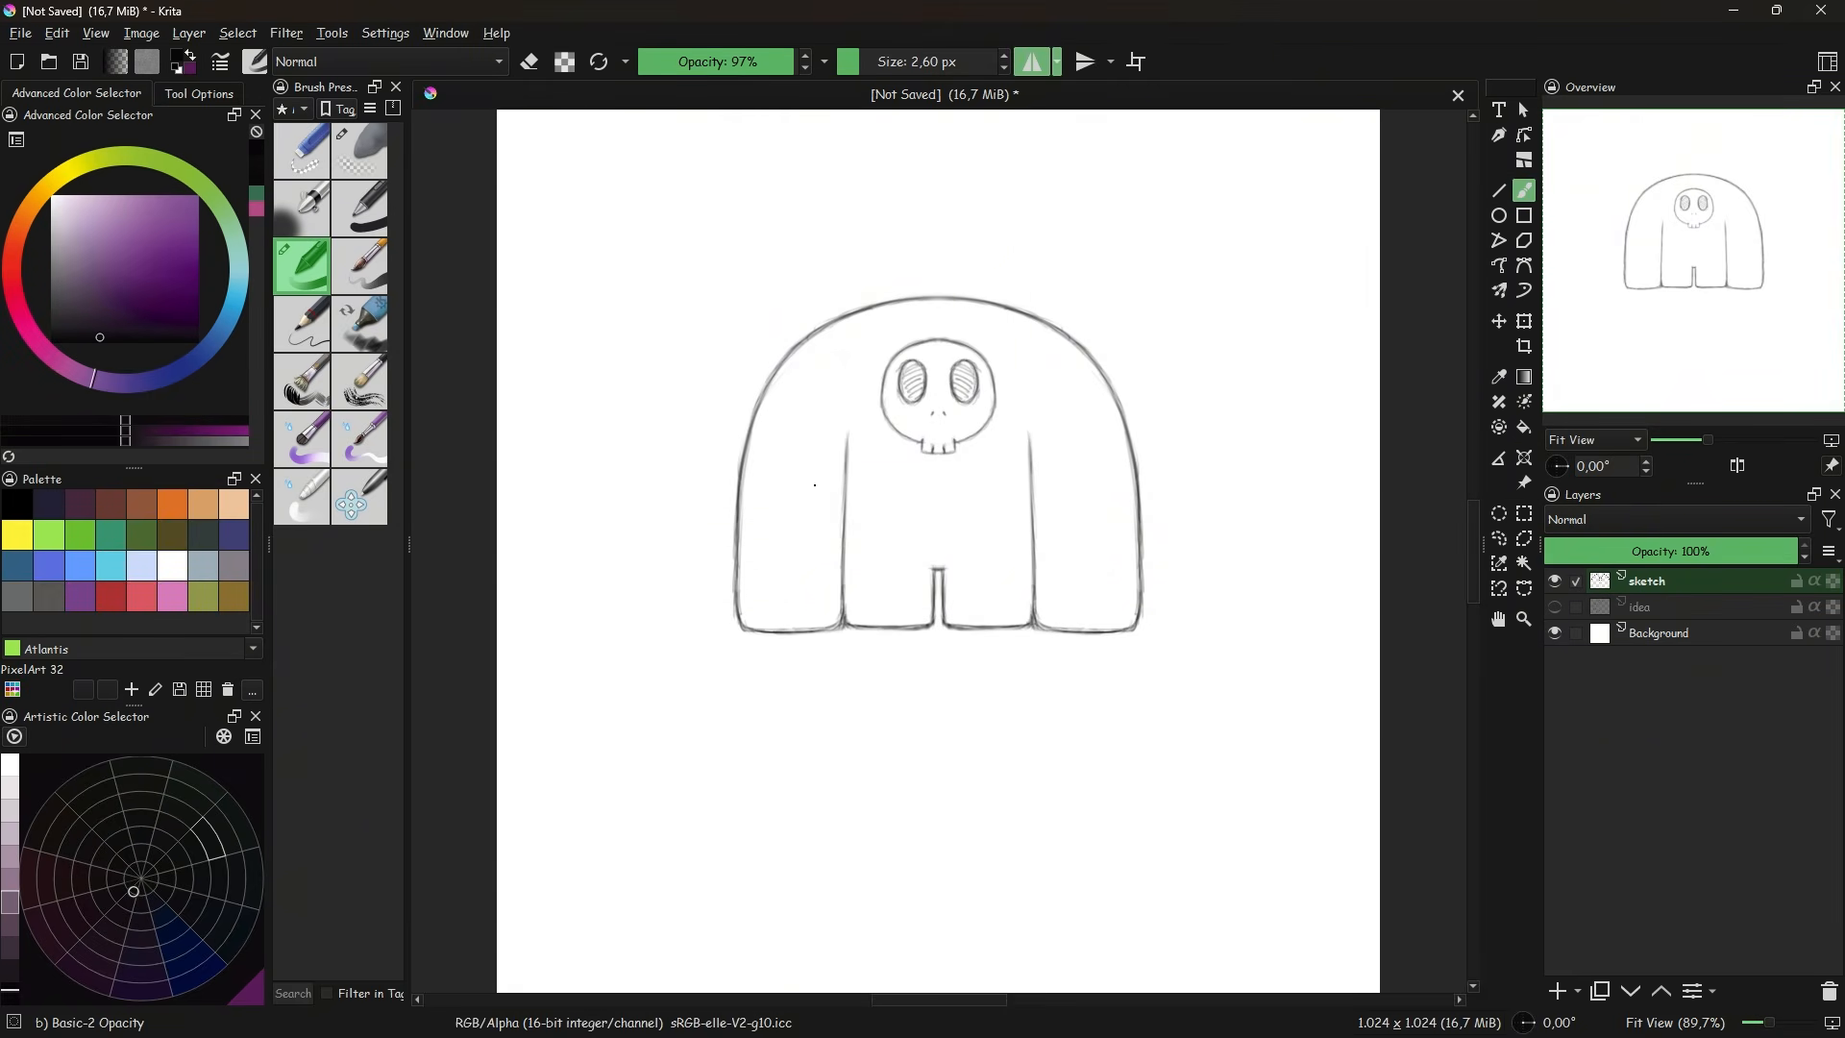
# - Erase the dome's upper outline and redraw it with narrower, more sloping shoulders
pyautogui.press('/')
pyautogui.moveTo(886, 305)
pyautogui.mouseDown()
pyautogui.moveTo(820, 330)
pyautogui.moveTo(739, 509)
pyautogui.mouseUp()
pyautogui.press('/')
pyautogui.press('/')
pyautogui.press('/')
pyautogui.moveTo(930, 298); pyautogui.dragTo(737, 534)
pyautogui.press('/')
# - Reshape the inner arm lines into inward curves and the leg gap into a pointed notch
pyautogui.moveTo(845, 536)
pyautogui.mouseDown()
pyautogui.moveTo(849, 434)
pyautogui.moveTo(845, 615)
pyautogui.mouseUp()
pyautogui.press('/')
pyautogui.moveTo(1049, 338); pyautogui.dragTo(1140, 606)
pyautogui.moveTo(1005, 456); pyautogui.dragTo(1034, 623)
pyautogui.moveTo(939, 573); pyautogui.dragTo(946, 623)
pyautogui.press('/')
pyautogui.press('/')
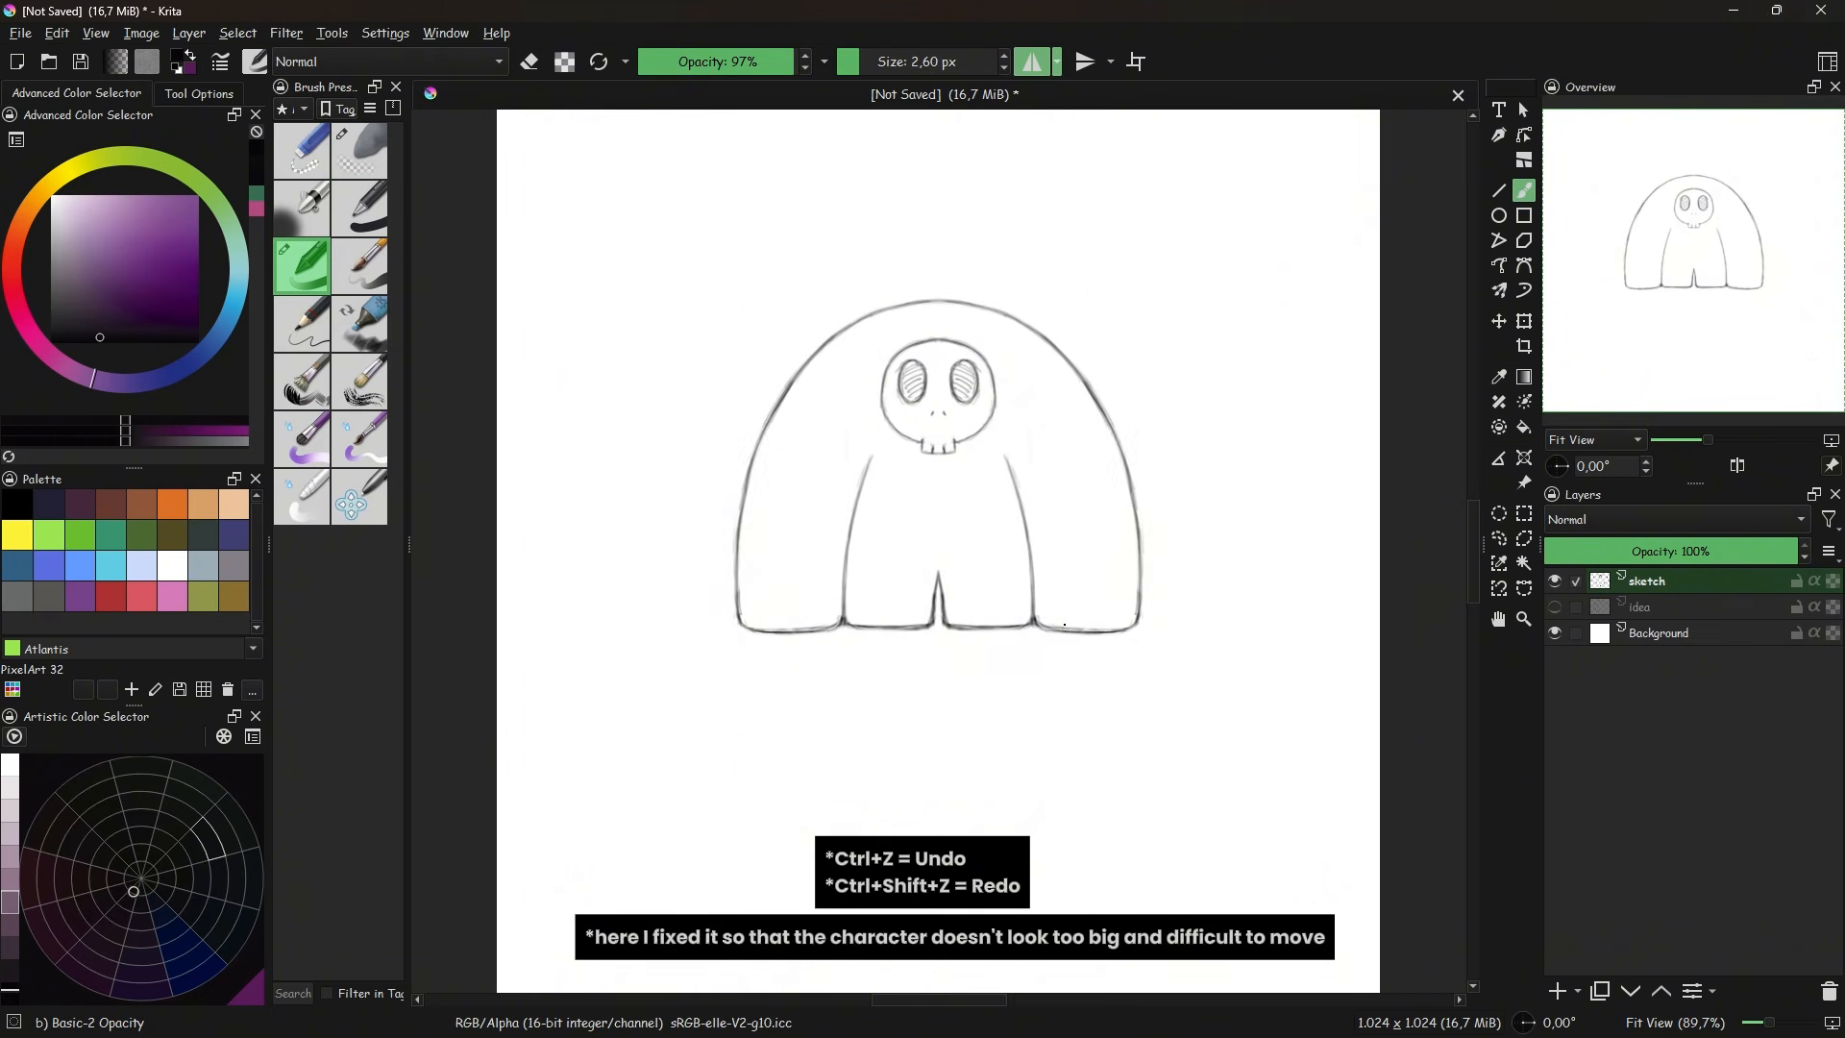
# - Undo the last strokes, and redraw the sloping shoulders and the curved inner arm lines
pyautogui.hotkey('ctrl', 'z')
pyautogui.hotkey('ctrl', 'z')
pyautogui.hotkey('ctrl', 'z')
pyautogui.moveTo(930, 297); pyautogui.dragTo(738, 531)
pyautogui.moveTo(894, 307); pyautogui.dragTo(741, 525)
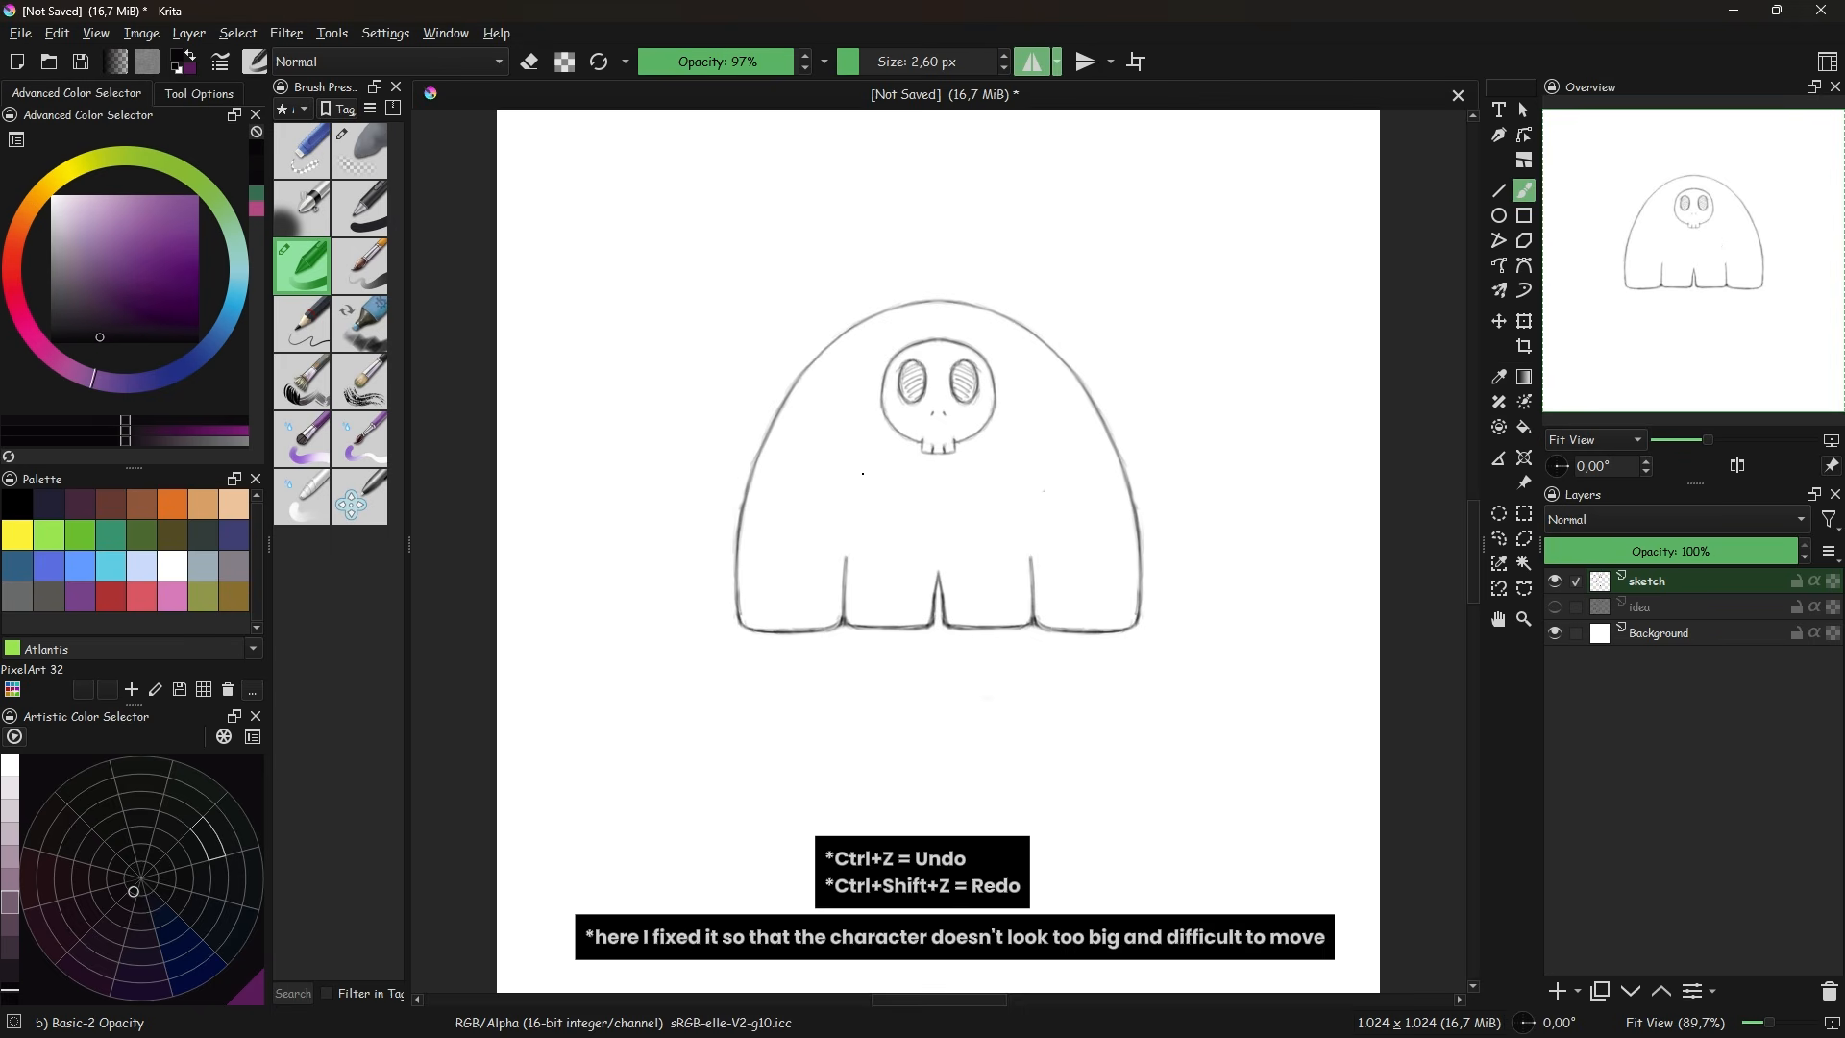
pyautogui.moveTo(866, 464); pyautogui.dragTo(843, 560)
# - Erase the body's upper outline again and redraw it as a smooth arch above the skull
pyautogui.press('/')
pyautogui.press('/')
pyautogui.moveTo(938, 301); pyautogui.dragTo(746, 495)
pyautogui.moveTo(938, 290); pyautogui.dragTo(788, 395)
pyautogui.moveTo(877, 305); pyautogui.dragTo(740, 566)
pyautogui.hotkey('ctrl', 'z')
pyautogui.hotkey('ctrl', 'z')
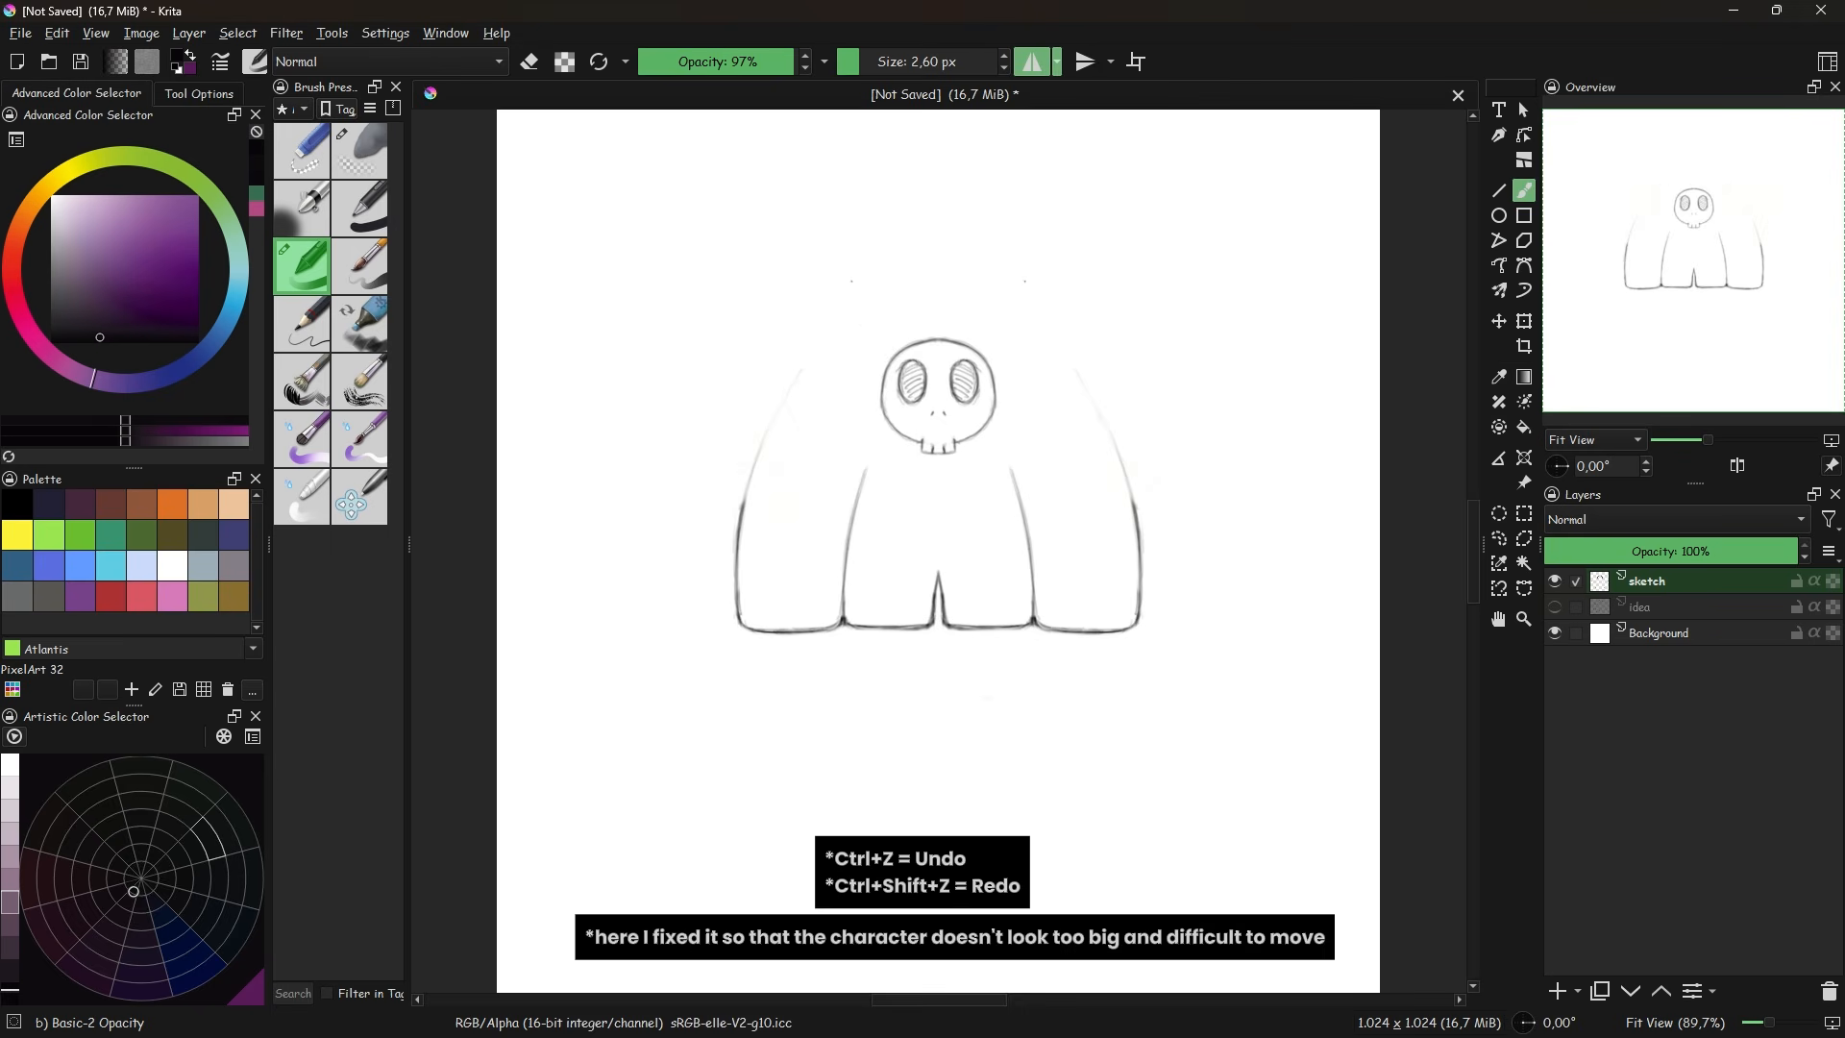
pyautogui.hotkey('ctrl', 'z')
pyautogui.moveTo(937, 307)
pyautogui.mouseDown()
pyautogui.moveTo(818, 361)
pyautogui.moveTo(744, 503)
pyautogui.mouseUp()
# - Refine the edges of the pointed gap between the legs
pyautogui.press('/')
pyautogui.moveTo(936, 574); pyautogui.dragTo(932, 622)
pyautogui.press('/')
pyautogui.press('/')
pyautogui.press('/')
# - Redraw the skull's outline around the eyes, including its cheeks, jaw and teeth
pyautogui.moveTo(913, 355)
pyautogui.mouseDown()
pyautogui.moveTo(932, 447)
pyautogui.moveTo(896, 357)
pyautogui.moveTo(991, 409)
pyautogui.moveTo(865, 395)
pyautogui.mouseUp()
pyautogui.hotkey('ctrl', 'z')
pyautogui.scroll(-1, 999, 513)
pyautogui.press('/')
pyautogui.press('/')
pyautogui.moveTo(938, 373)
pyautogui.mouseDown()
pyautogui.moveTo(857, 407)
pyautogui.moveTo(907, 414)
pyautogui.mouseUp()
pyautogui.moveTo(901, 422); pyautogui.dragTo(924, 477)
pyautogui.moveTo(928, 471)
pyautogui.mouseDown()
pyautogui.moveTo(938, 484)
pyautogui.moveTo(961, 439)
pyautogui.moveTo(917, 444)
pyautogui.mouseUp()
# - Select the skull with a rectangular selection and move it slightly upward with the Transform tool
pyautogui.hotkey('ctrl', 'r')
pyautogui.moveTo(999, 395)
pyautogui.mouseDown()
pyautogui.moveTo(892, 488)
pyautogui.moveTo(976, 448)
pyautogui.moveTo(897, 490)
pyautogui.mouseUp()
pyautogui.moveTo(949, 427); pyautogui.dragTo(982, 492)
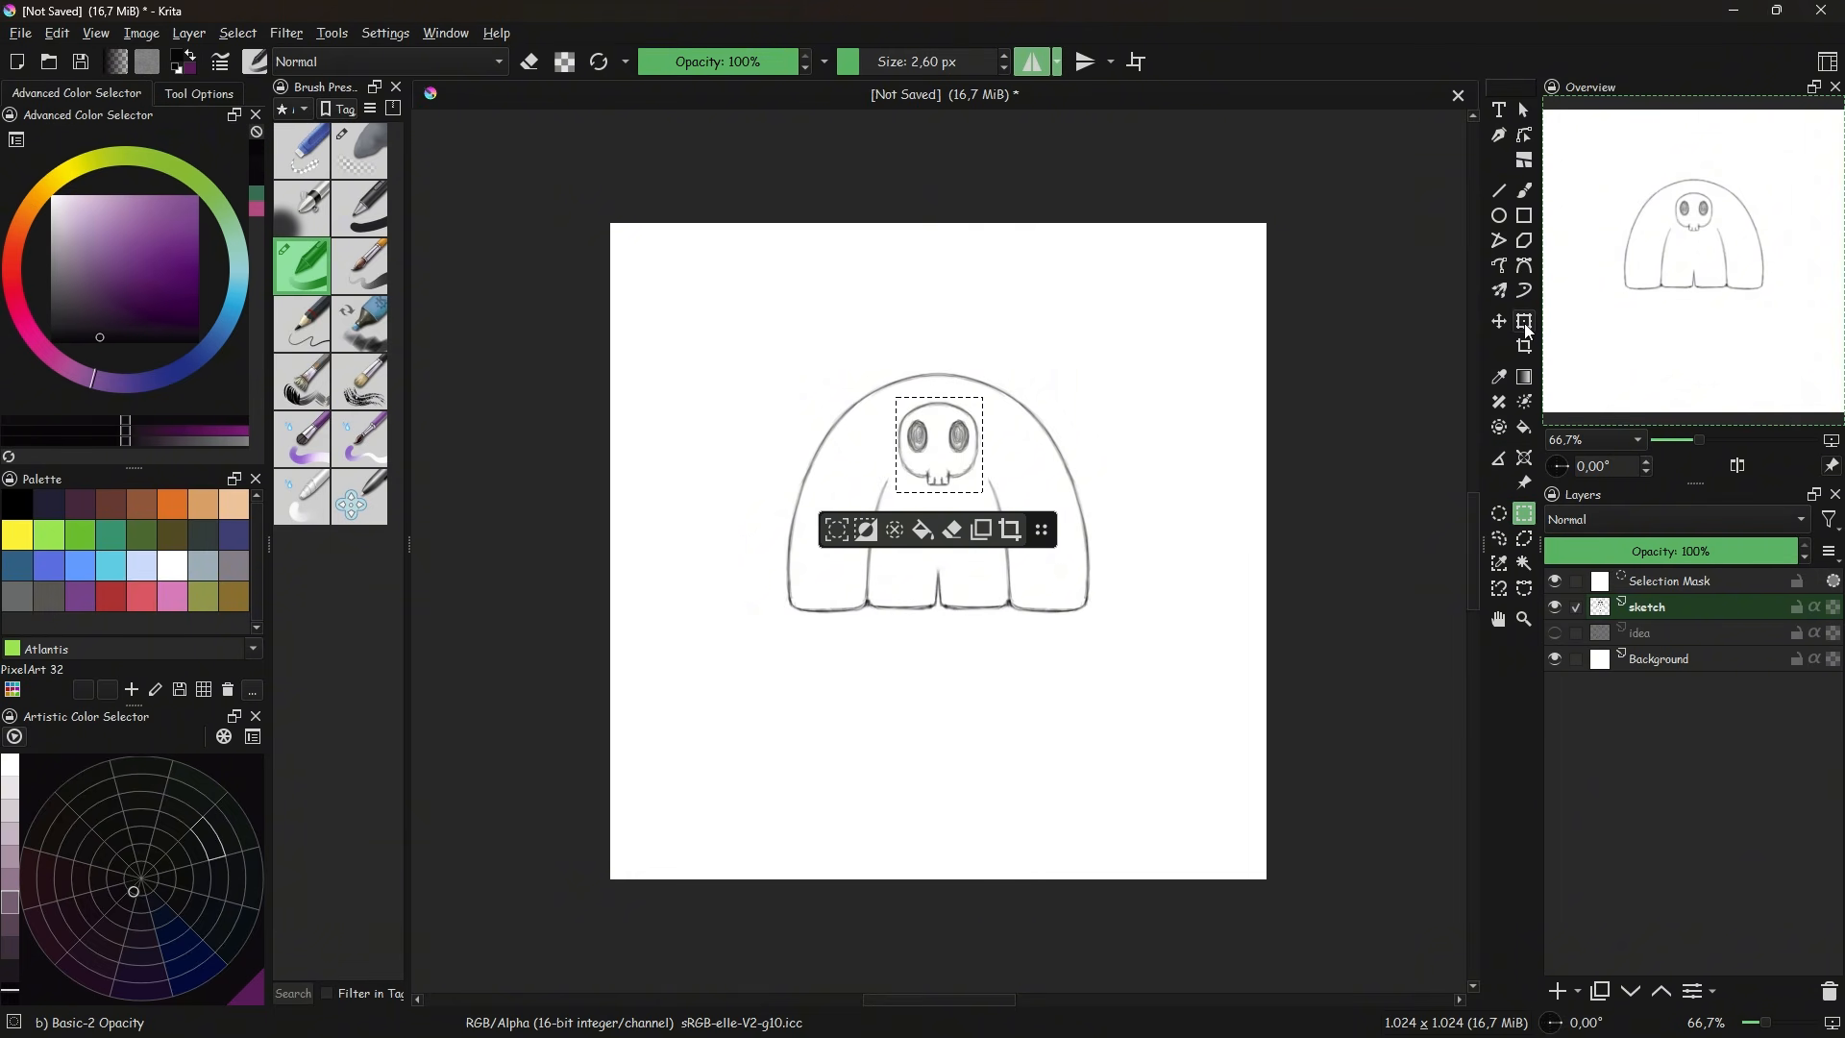
pyautogui.hotkey('ctrl', 't')
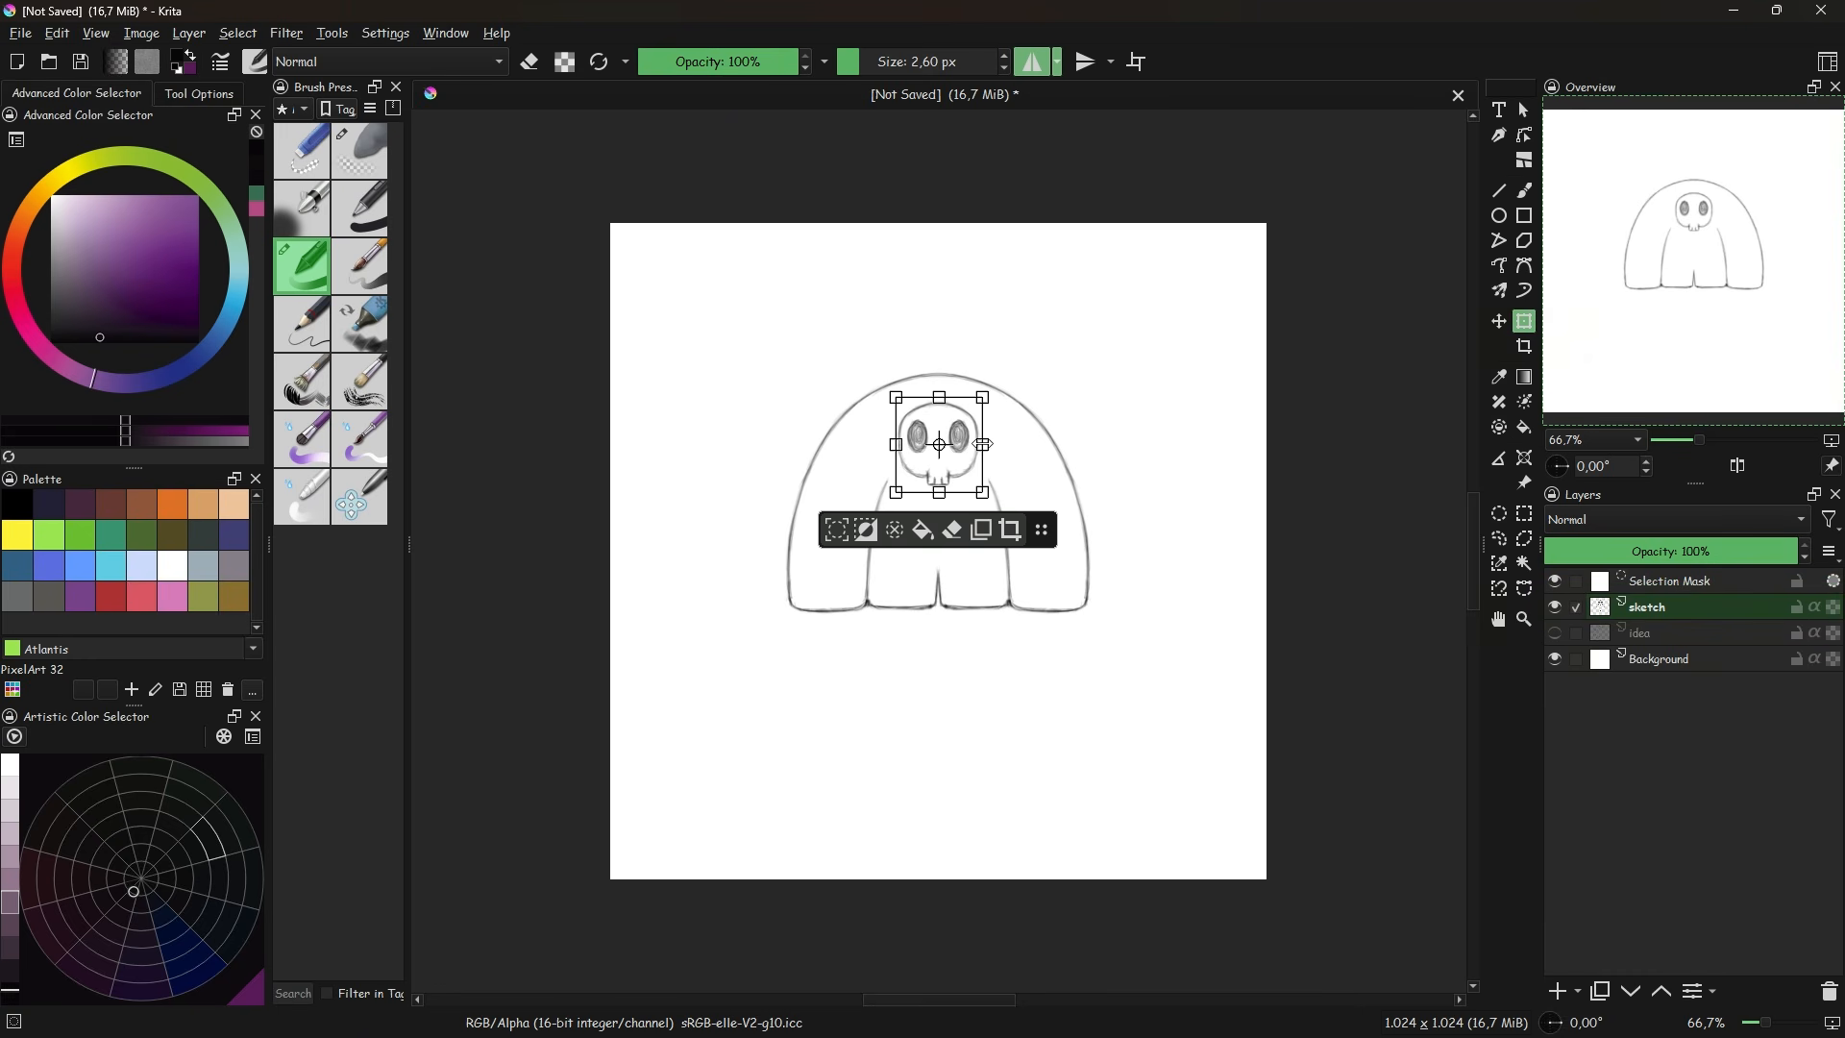
pyautogui.moveTo(965, 467); pyautogui.dragTo(962, 470)
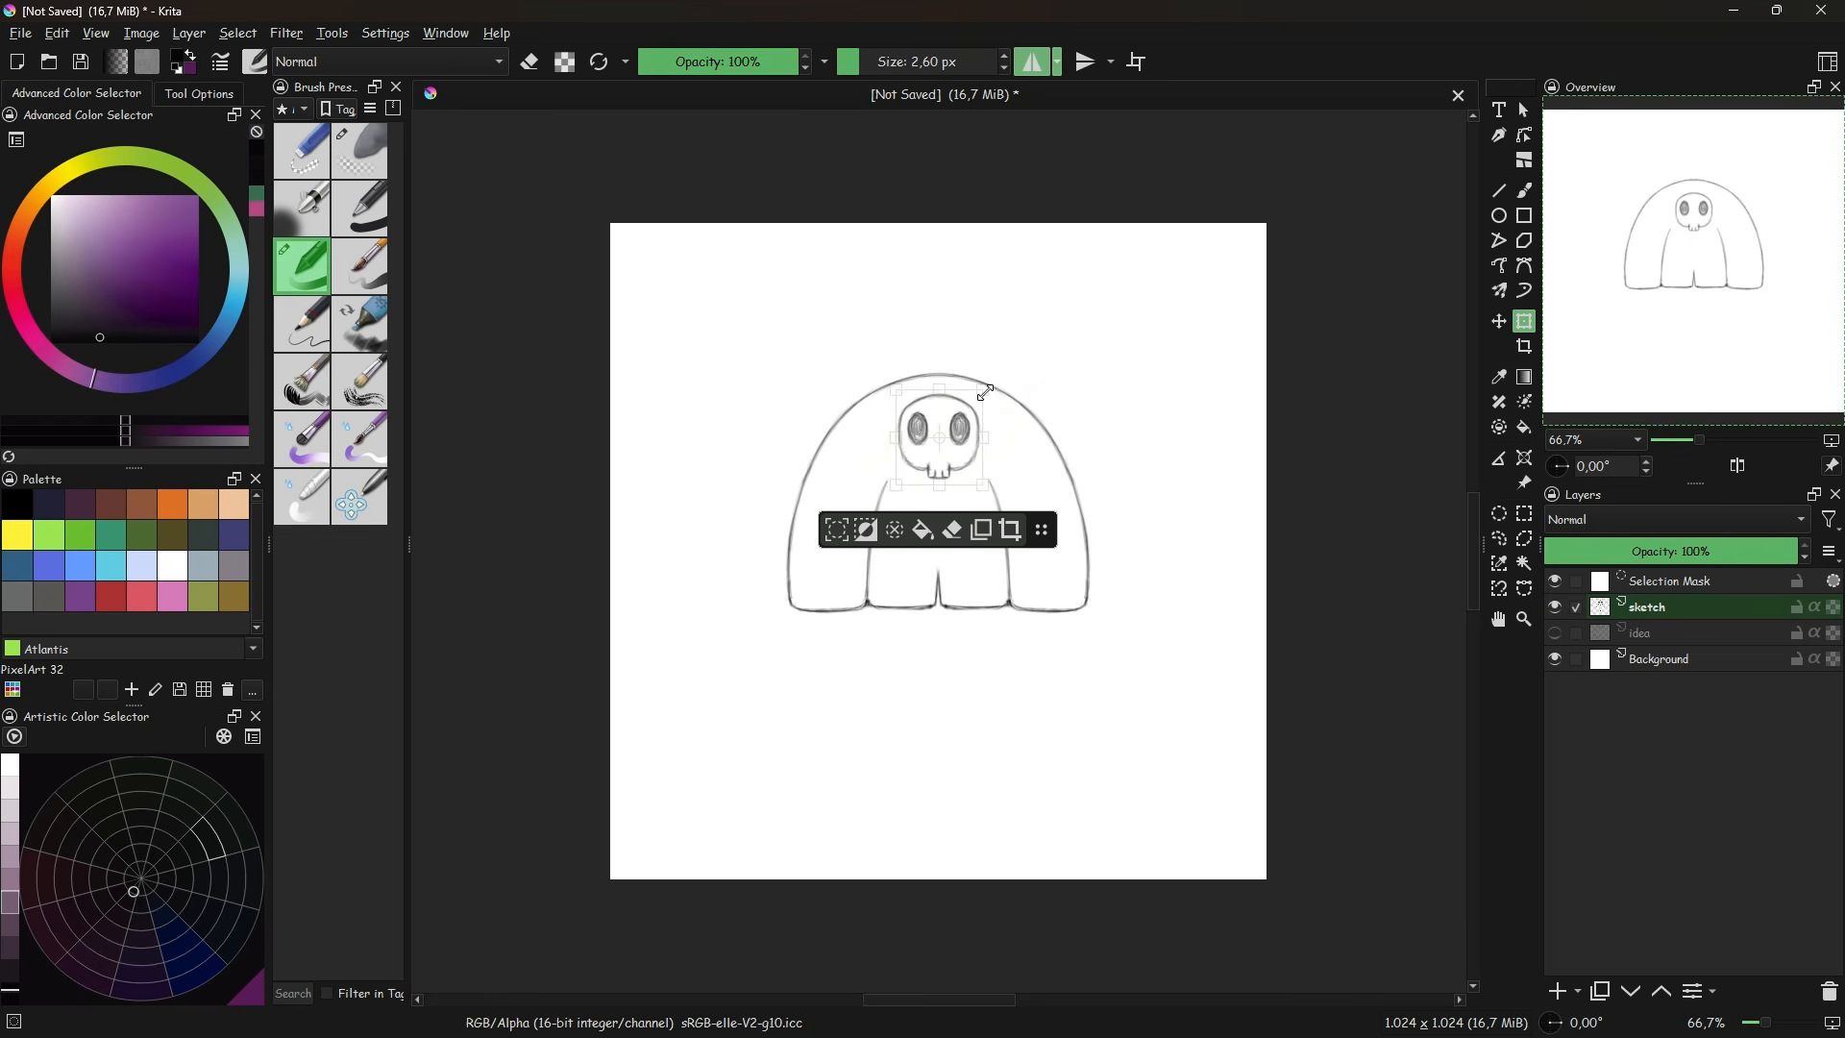
pyautogui.moveTo(985, 392)
pyautogui.mouseDown()
pyautogui.moveTo(1009, 358)
pyautogui.moveTo(991, 391)
pyautogui.mouseUp()
pyautogui.hotkey('ctrl', 'z')
pyautogui.press('b')
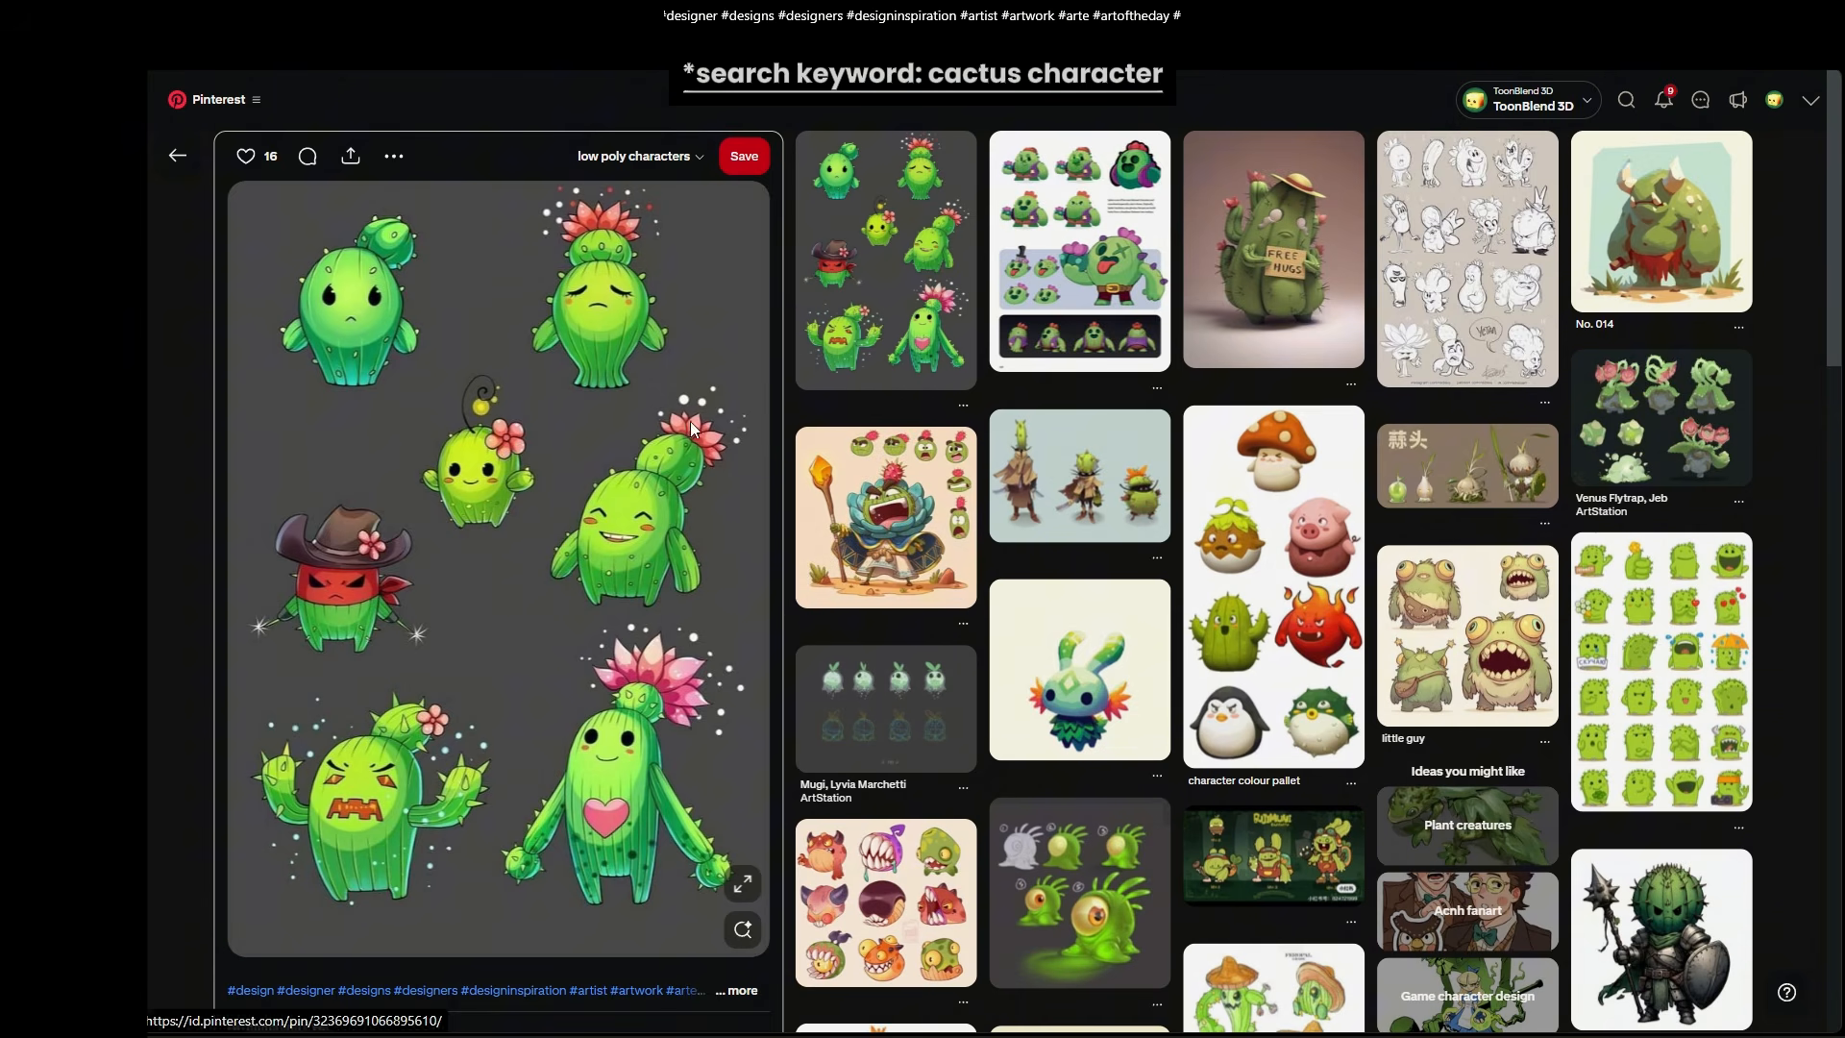
# - Switch to Pinterest and examine cactus character references for body shapes, flowers and surface details
pyautogui.scroll(-1, 594, 464)
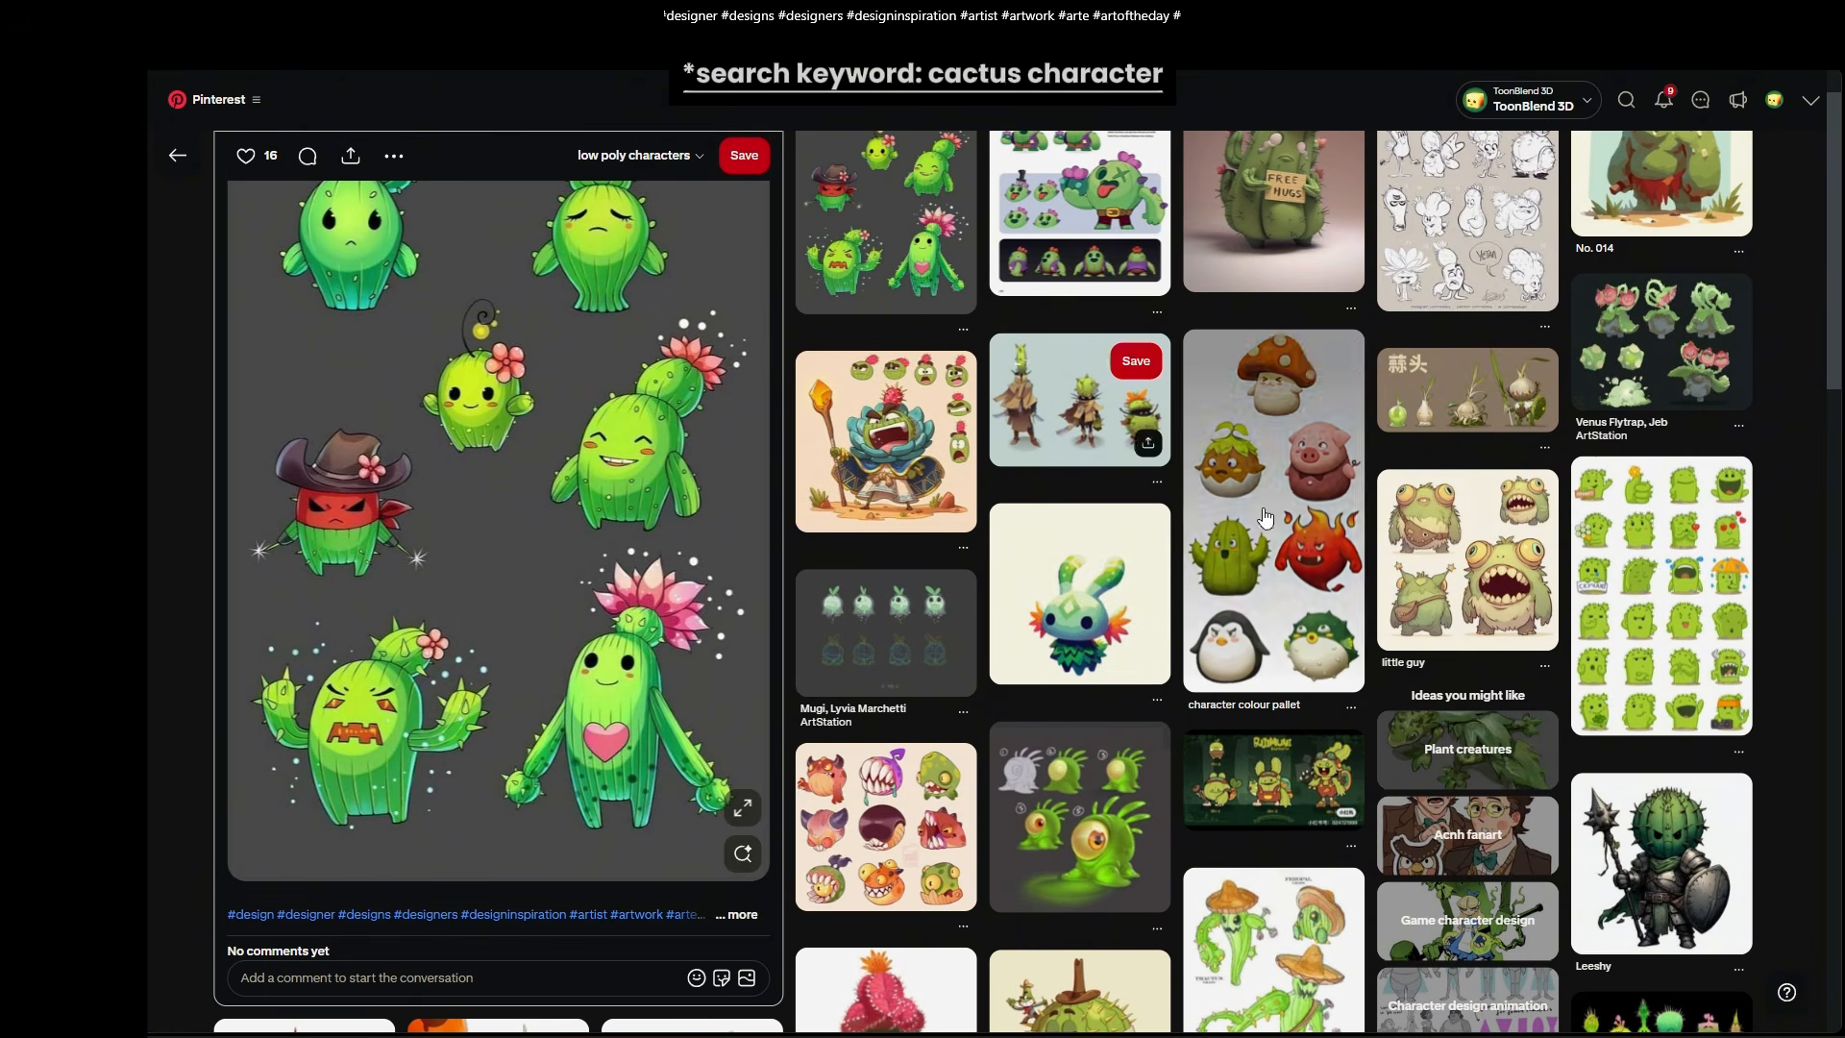
pyautogui.scroll(-3, 1388, 746)
pyautogui.scroll(-3, 1387, 745)
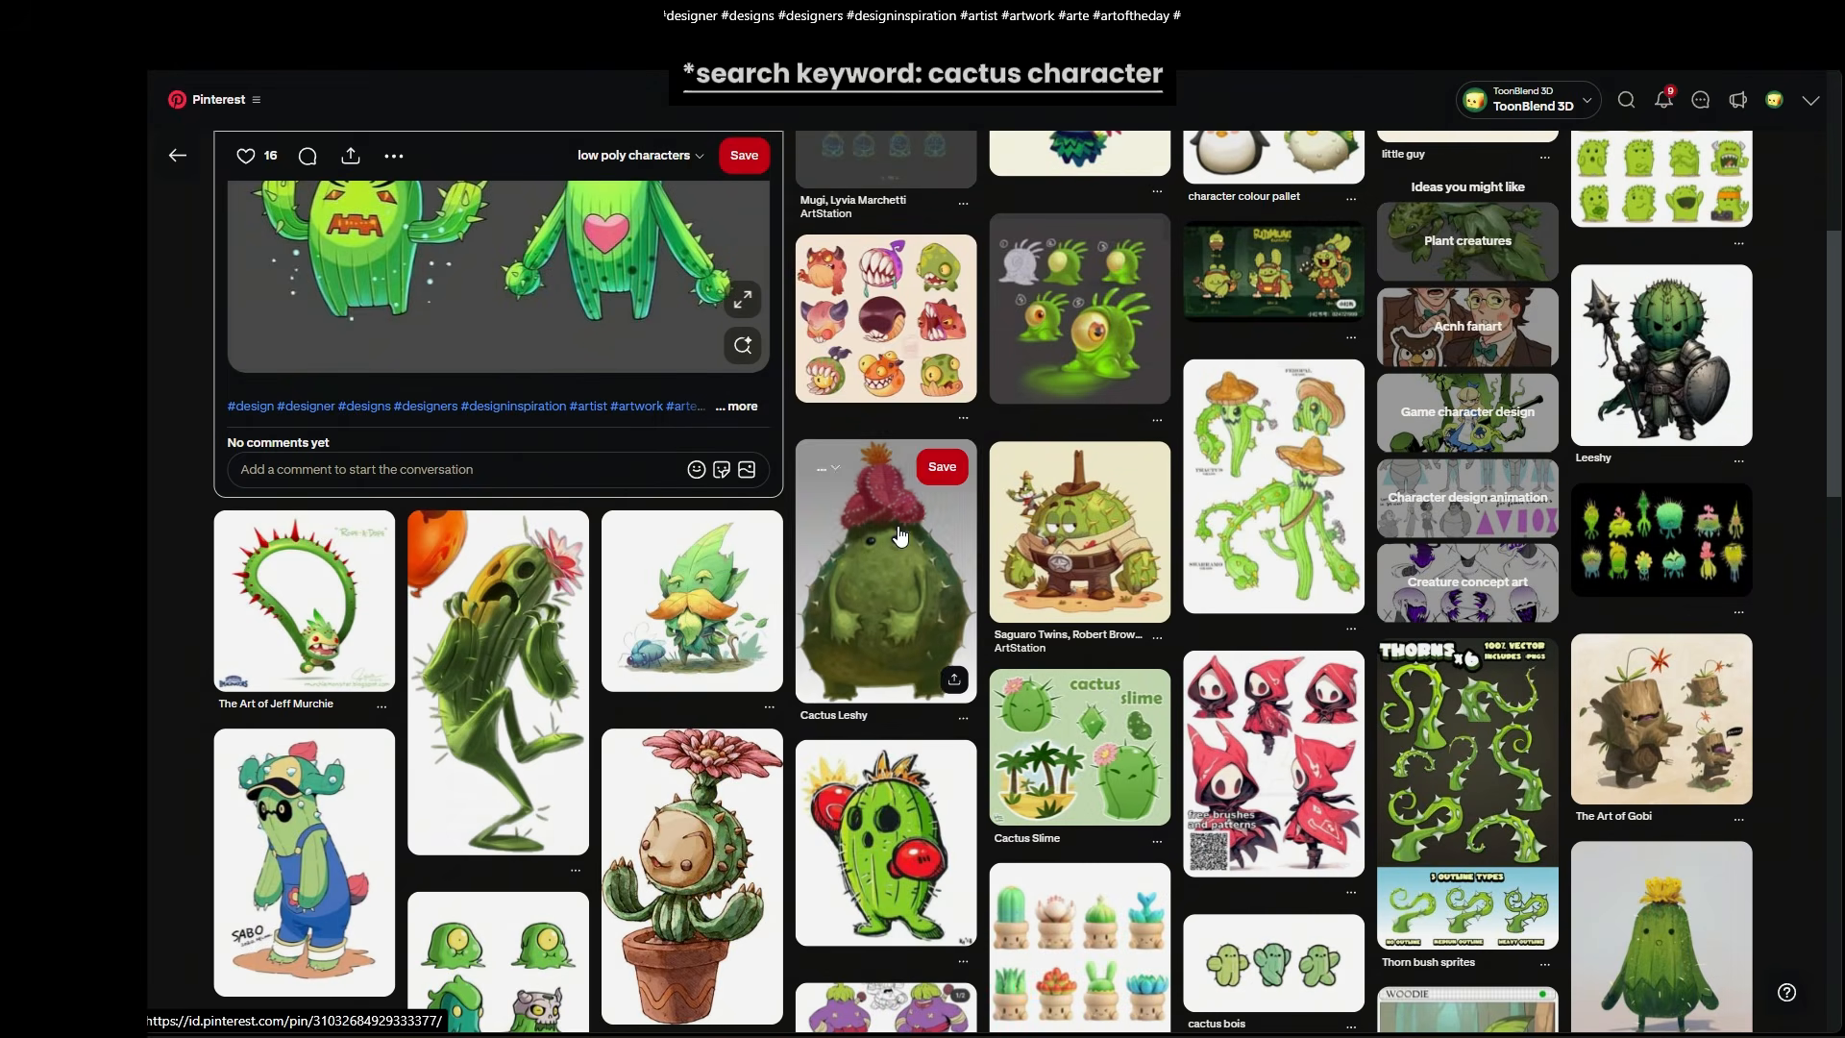
pyautogui.scroll(-4, 1316, 533)
pyautogui.scroll(-10, 1316, 534)
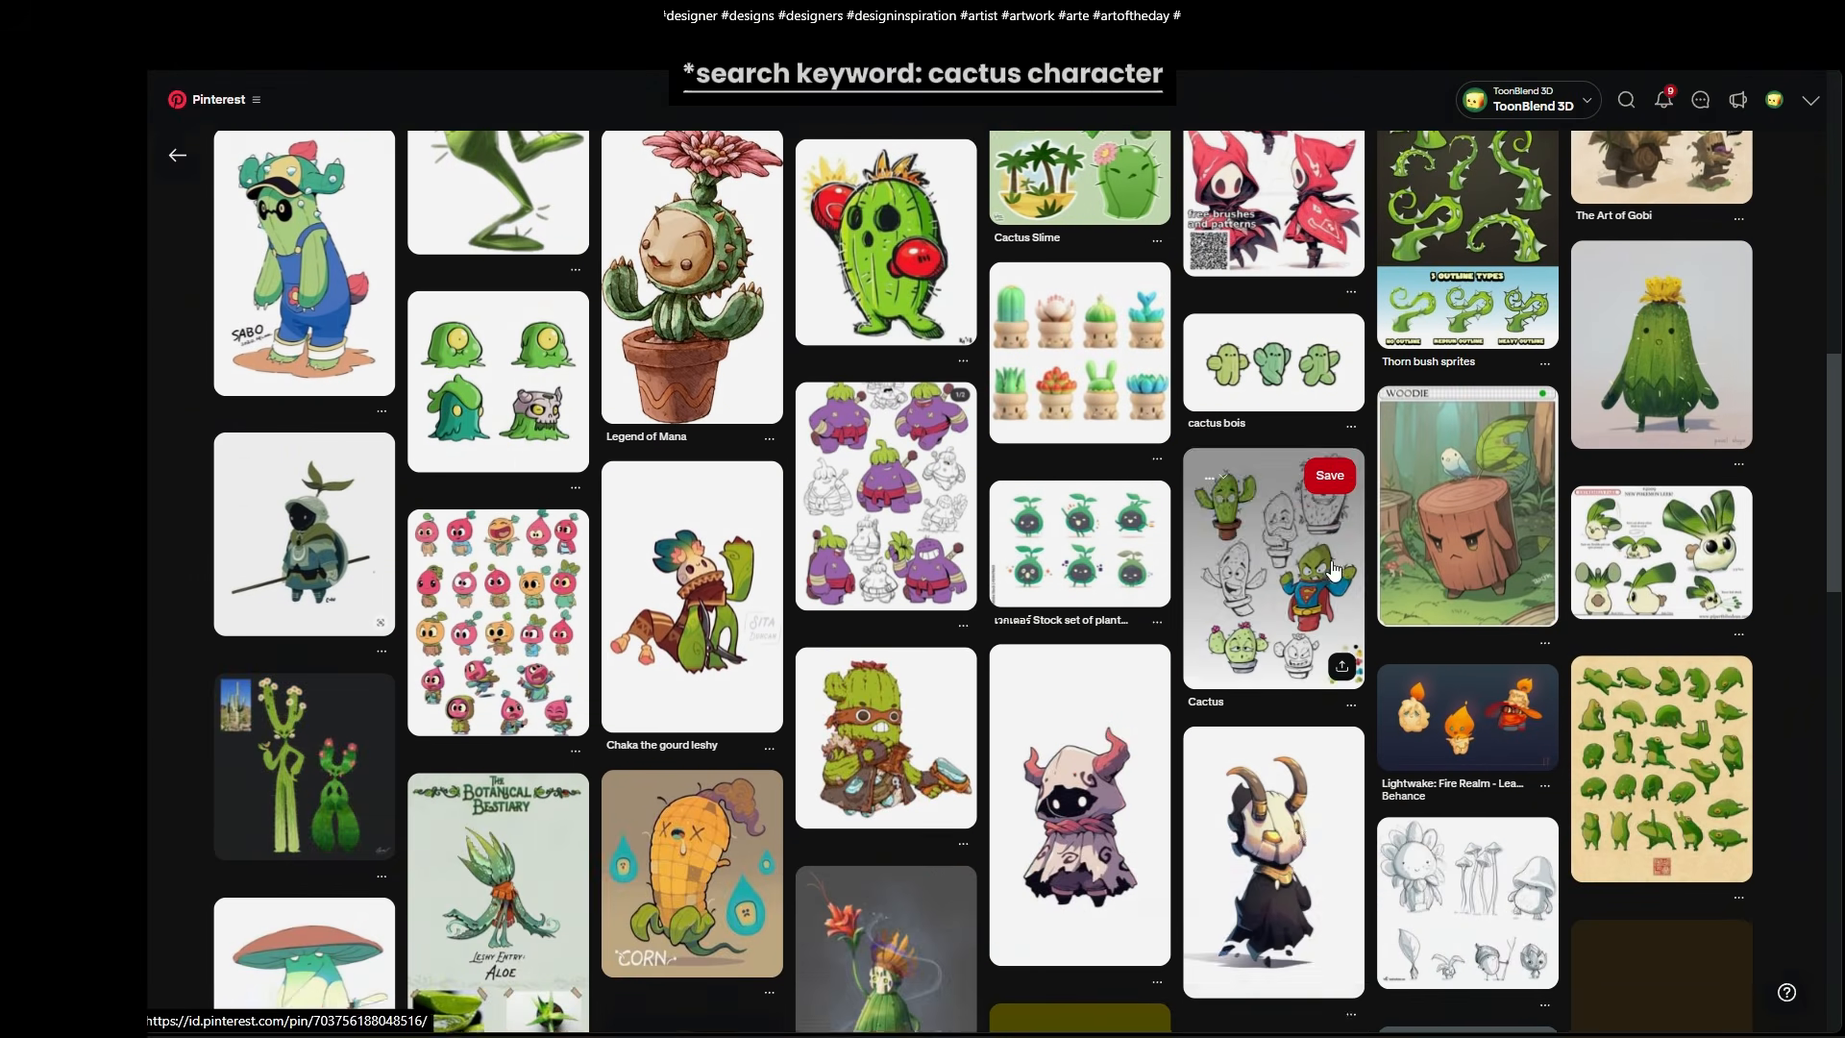
pyautogui.scroll(15, 1193, 384)
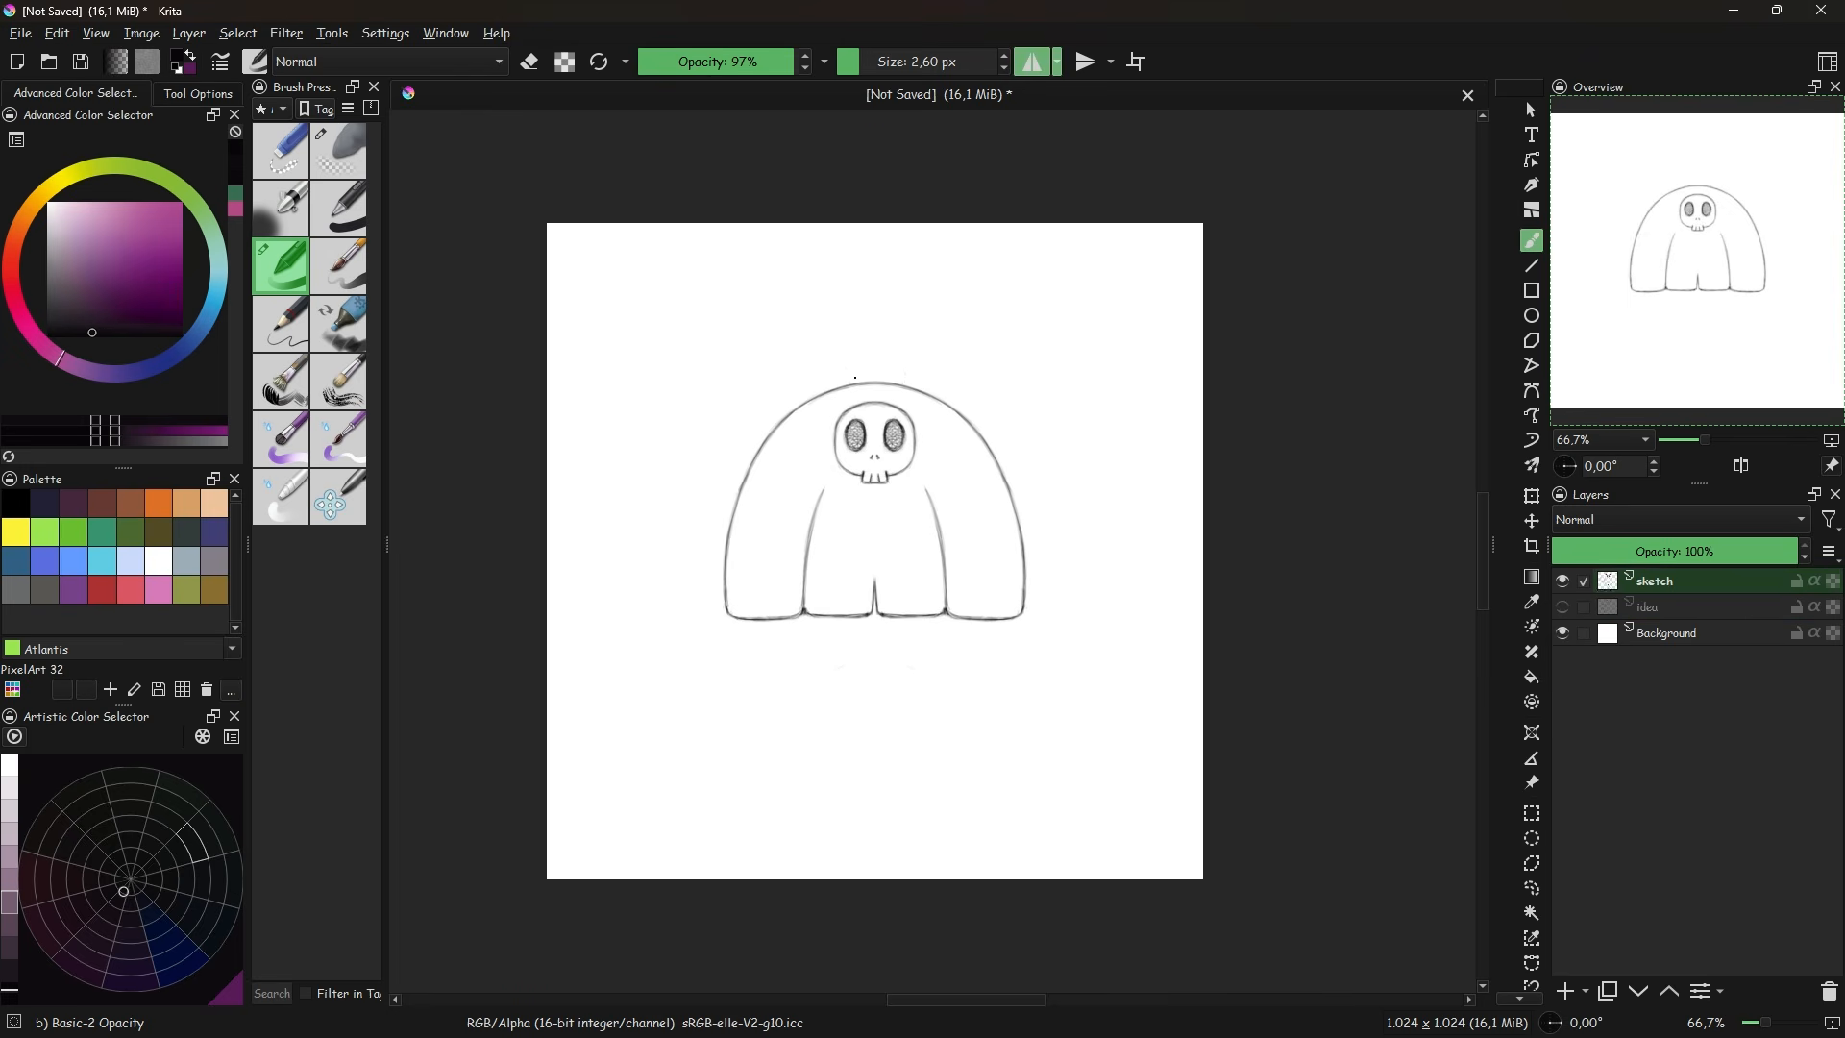
# - Switch back to Krita, draw a small round bud on top of the head and undo the shoulder spikes
pyautogui.moveTo(855, 378); pyautogui.dragTo(857, 380)
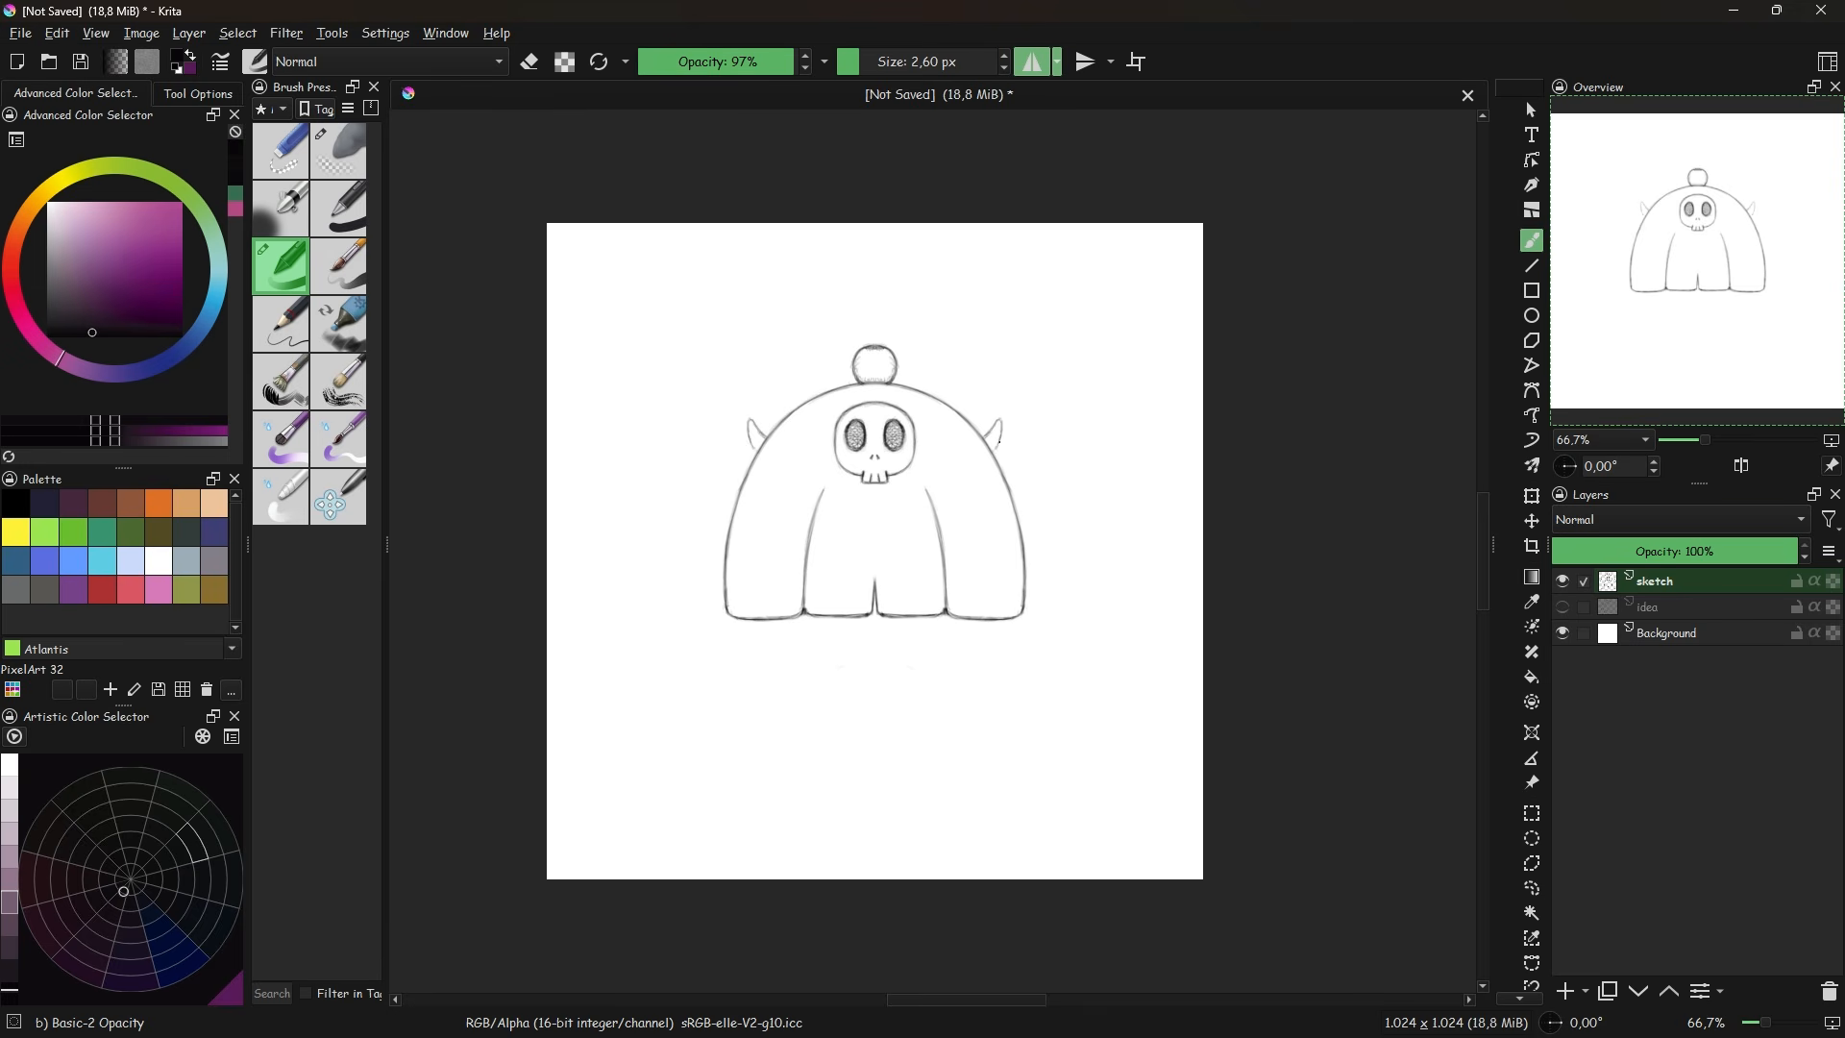
pyautogui.hotkey('ctrl', 'z')
# - Draw curved vertical cactus ribs along the arms, belly and legs
pyautogui.moveTo(967, 616); pyautogui.dragTo(961, 527)
pyautogui.moveTo(917, 545); pyautogui.dragTo(920, 474)
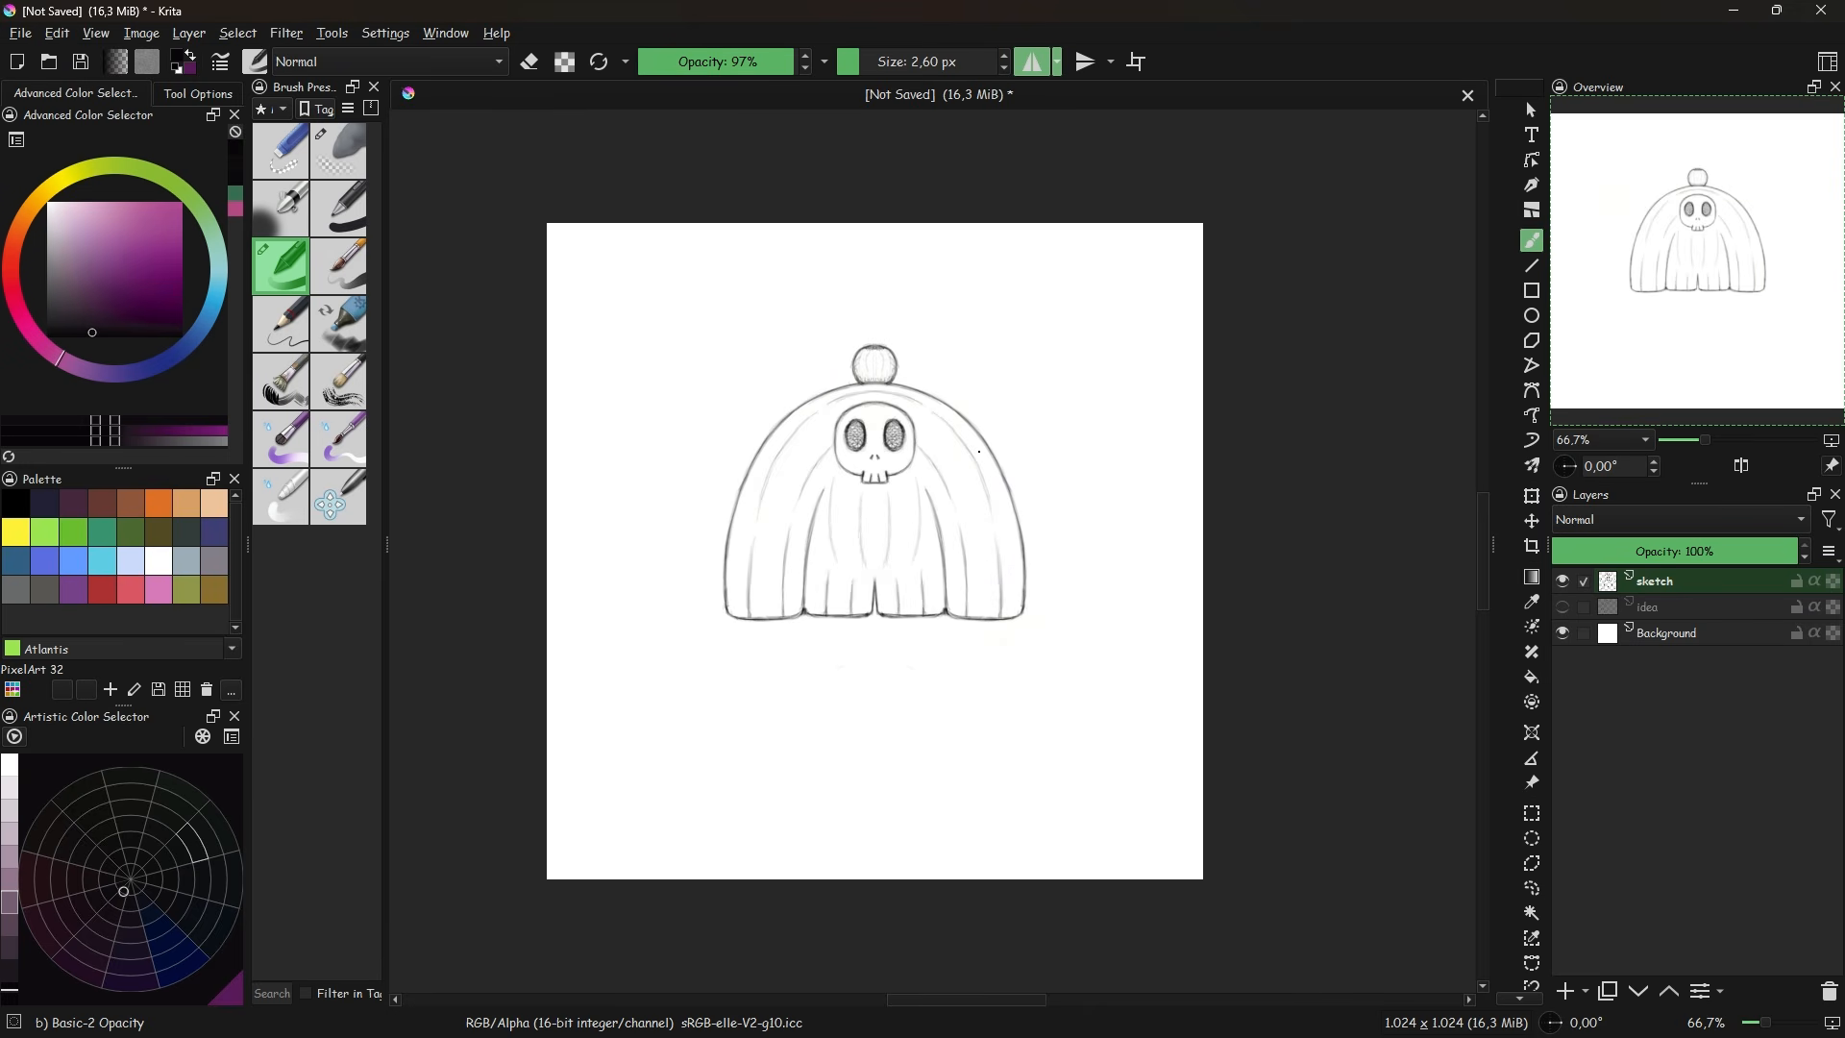
pyautogui.moveTo(852, 608); pyautogui.dragTo(843, 491)
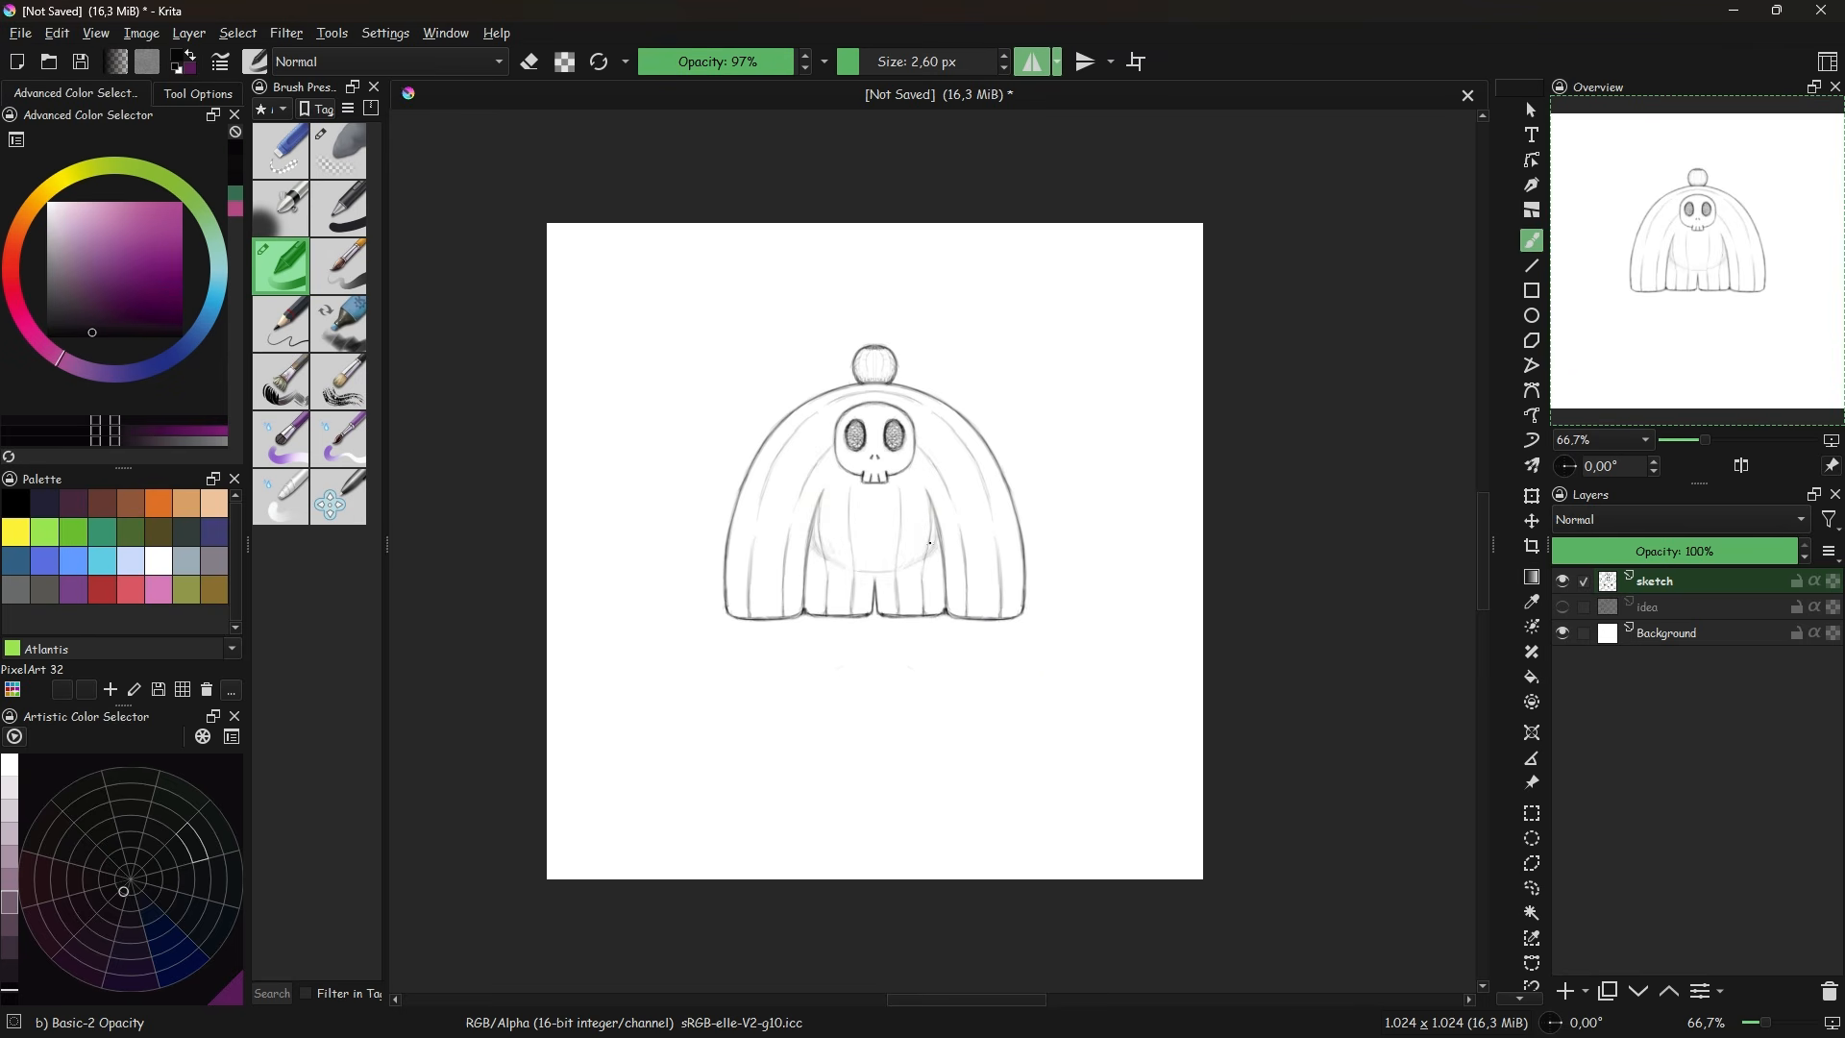
# - Add small spike marks along the cactus ribs and shade the edges of the belly
pyautogui.moveTo(933, 551)
pyautogui.mouseDown()
pyautogui.moveTo(733, 438)
pyautogui.moveTo(877, 561)
pyautogui.moveTo(940, 540)
pyautogui.moveTo(1086, 542)
pyautogui.moveTo(923, 487)
pyautogui.moveTo(932, 575)
pyautogui.moveTo(922, 550)
pyautogui.moveTo(816, 548)
pyautogui.moveTo(933, 551)
pyautogui.mouseUp()
pyautogui.press('/')
pyautogui.press('/')
pyautogui.moveTo(931, 484)
pyautogui.mouseDown()
pyautogui.moveTo(899, 575)
pyautogui.moveTo(933, 552)
pyautogui.moveTo(928, 506)
pyautogui.mouseUp()
pyautogui.press('/')
pyautogui.press('/')
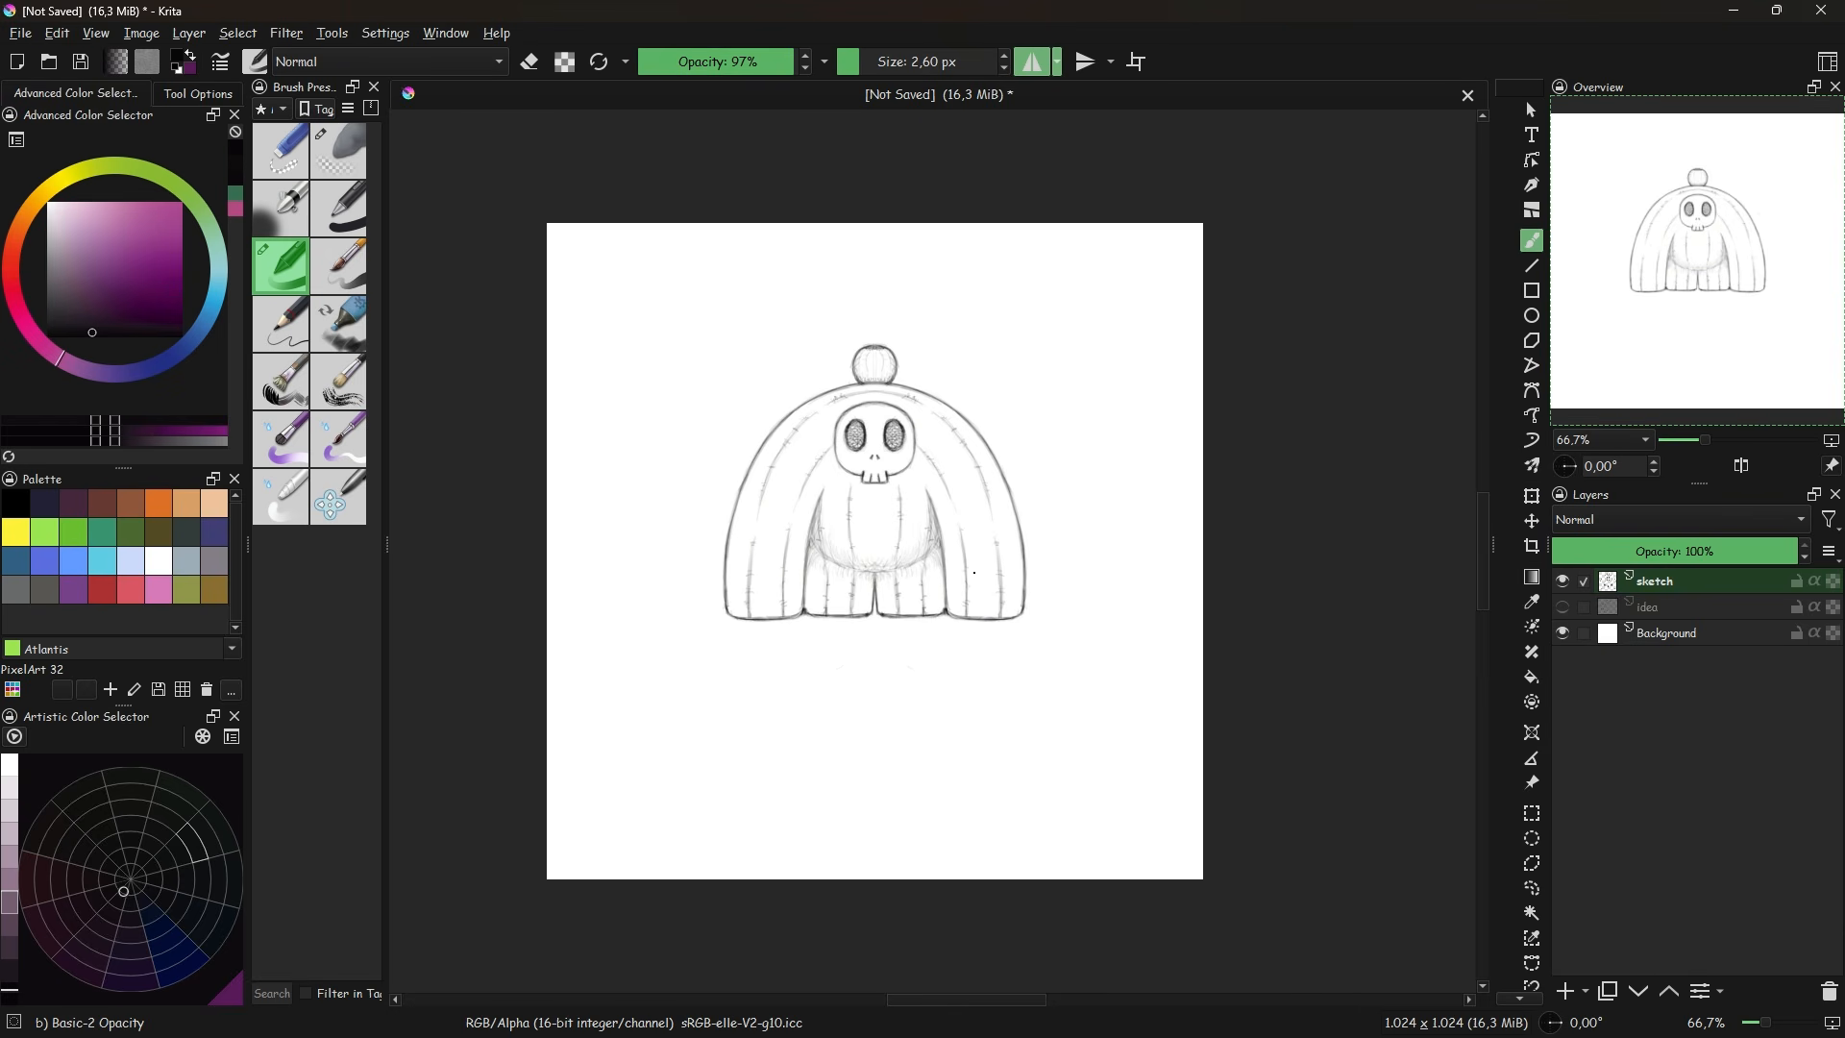
# - Add "KNUCKLE" to the idea list, erase the mirrored marks beside the character and hide the list layer
pyautogui.click(1562, 606)
pyautogui.click(1648, 606)
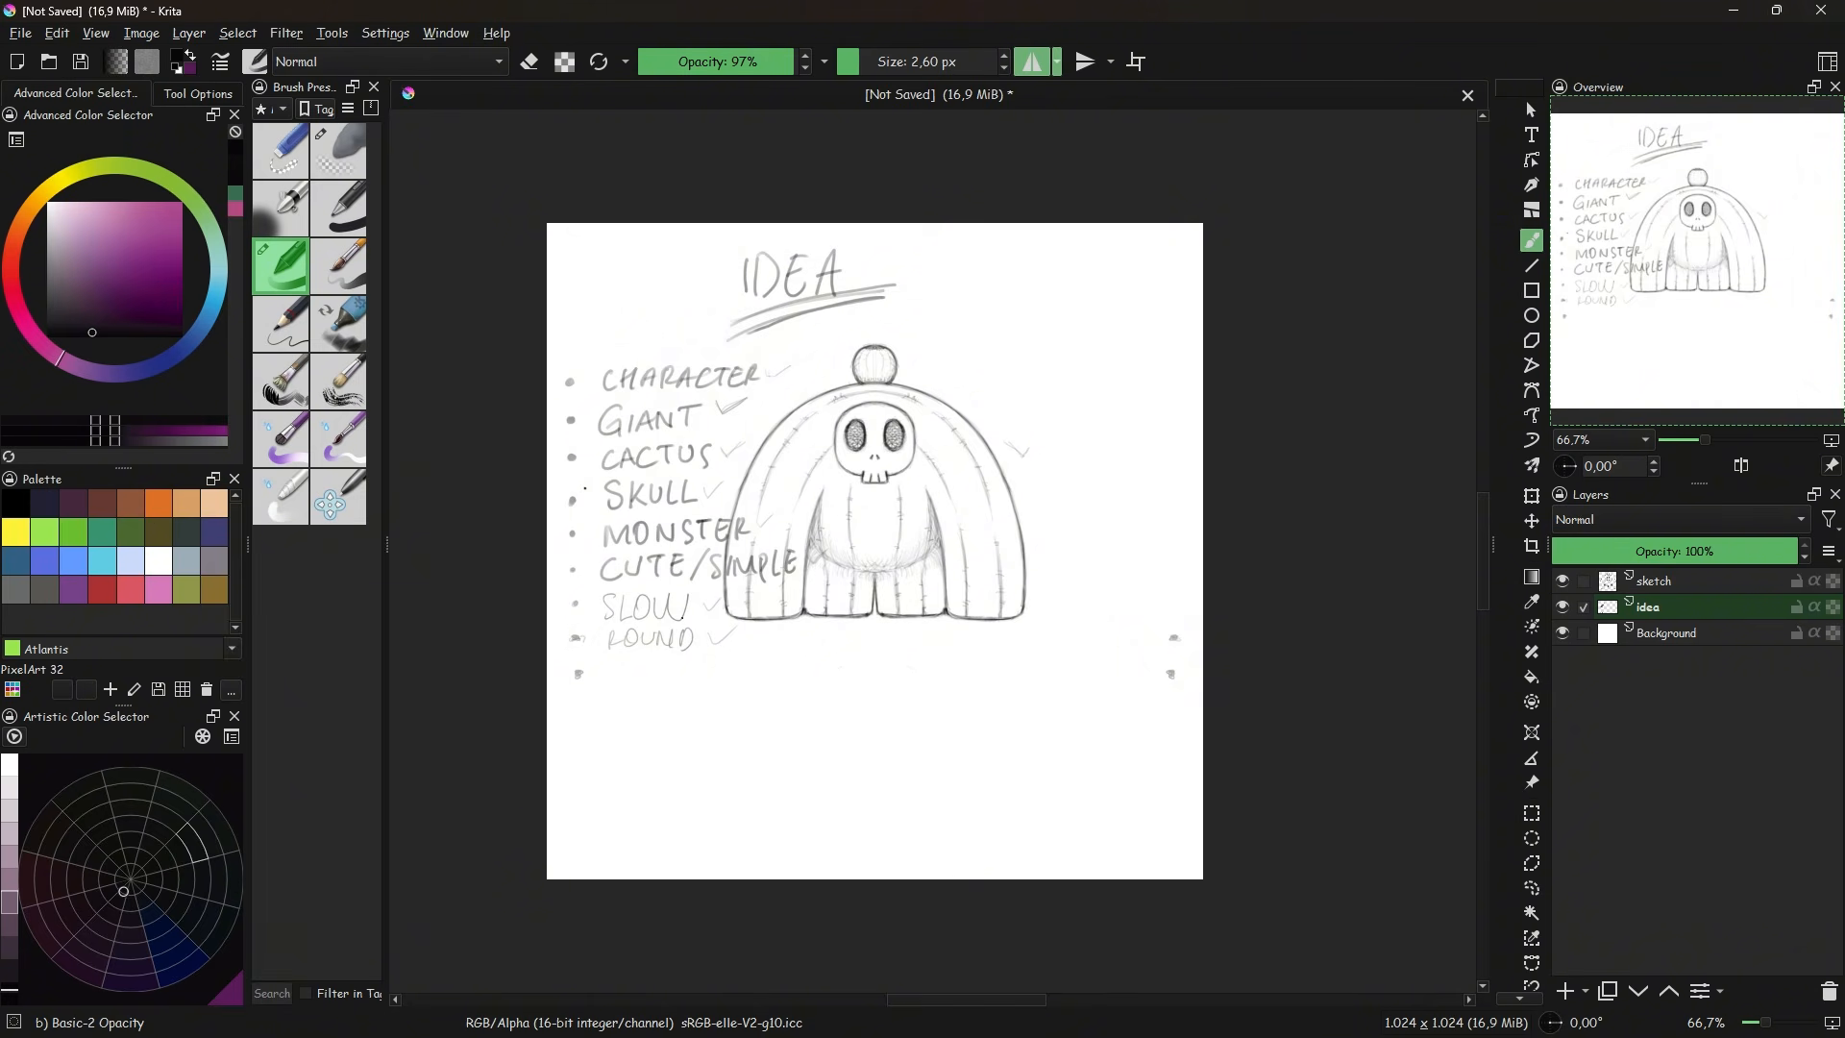
pyautogui.moveTo(640, 673); pyautogui.dragTo(725, 670)
pyautogui.click(1032, 62)
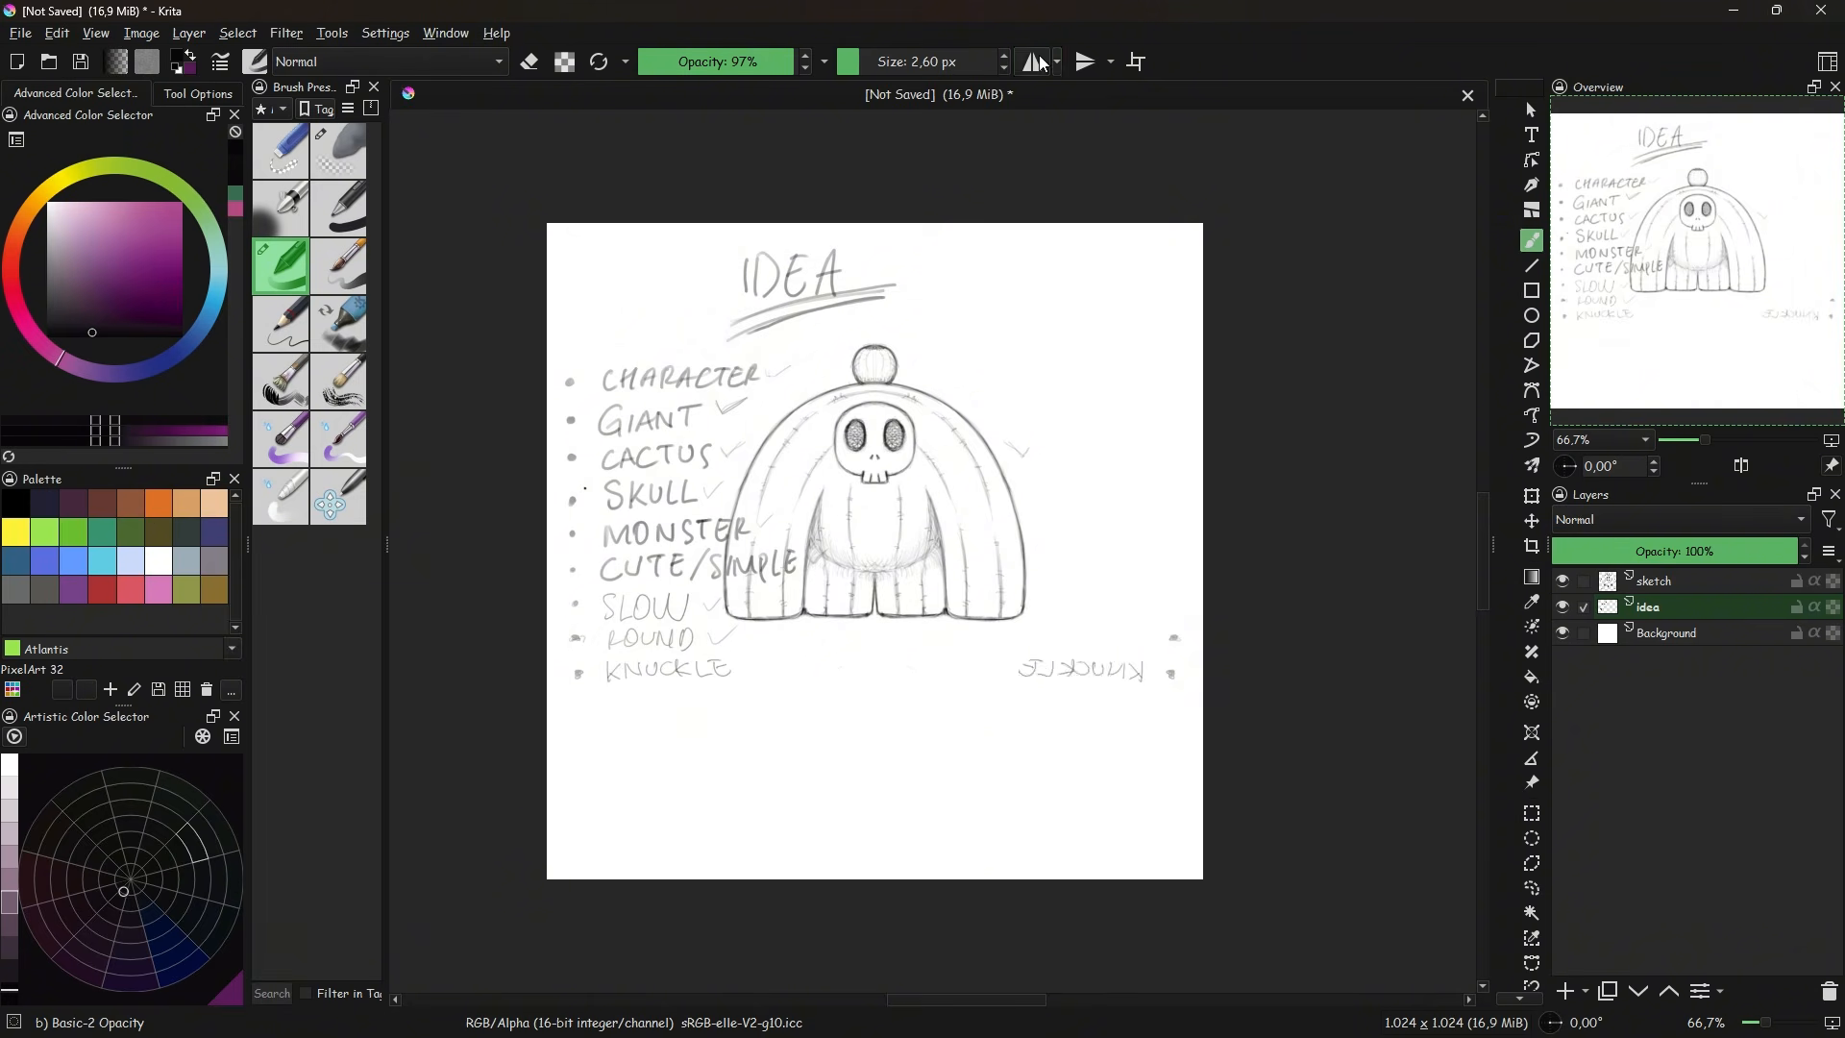
pyautogui.press('/')
pyautogui.moveTo(1174, 638); pyautogui.dragTo(1026, 671)
pyautogui.moveTo(1009, 444); pyautogui.dragTo(1028, 450)
pyautogui.press('/')
pyautogui.click(1678, 579)
pyautogui.click(1563, 606)
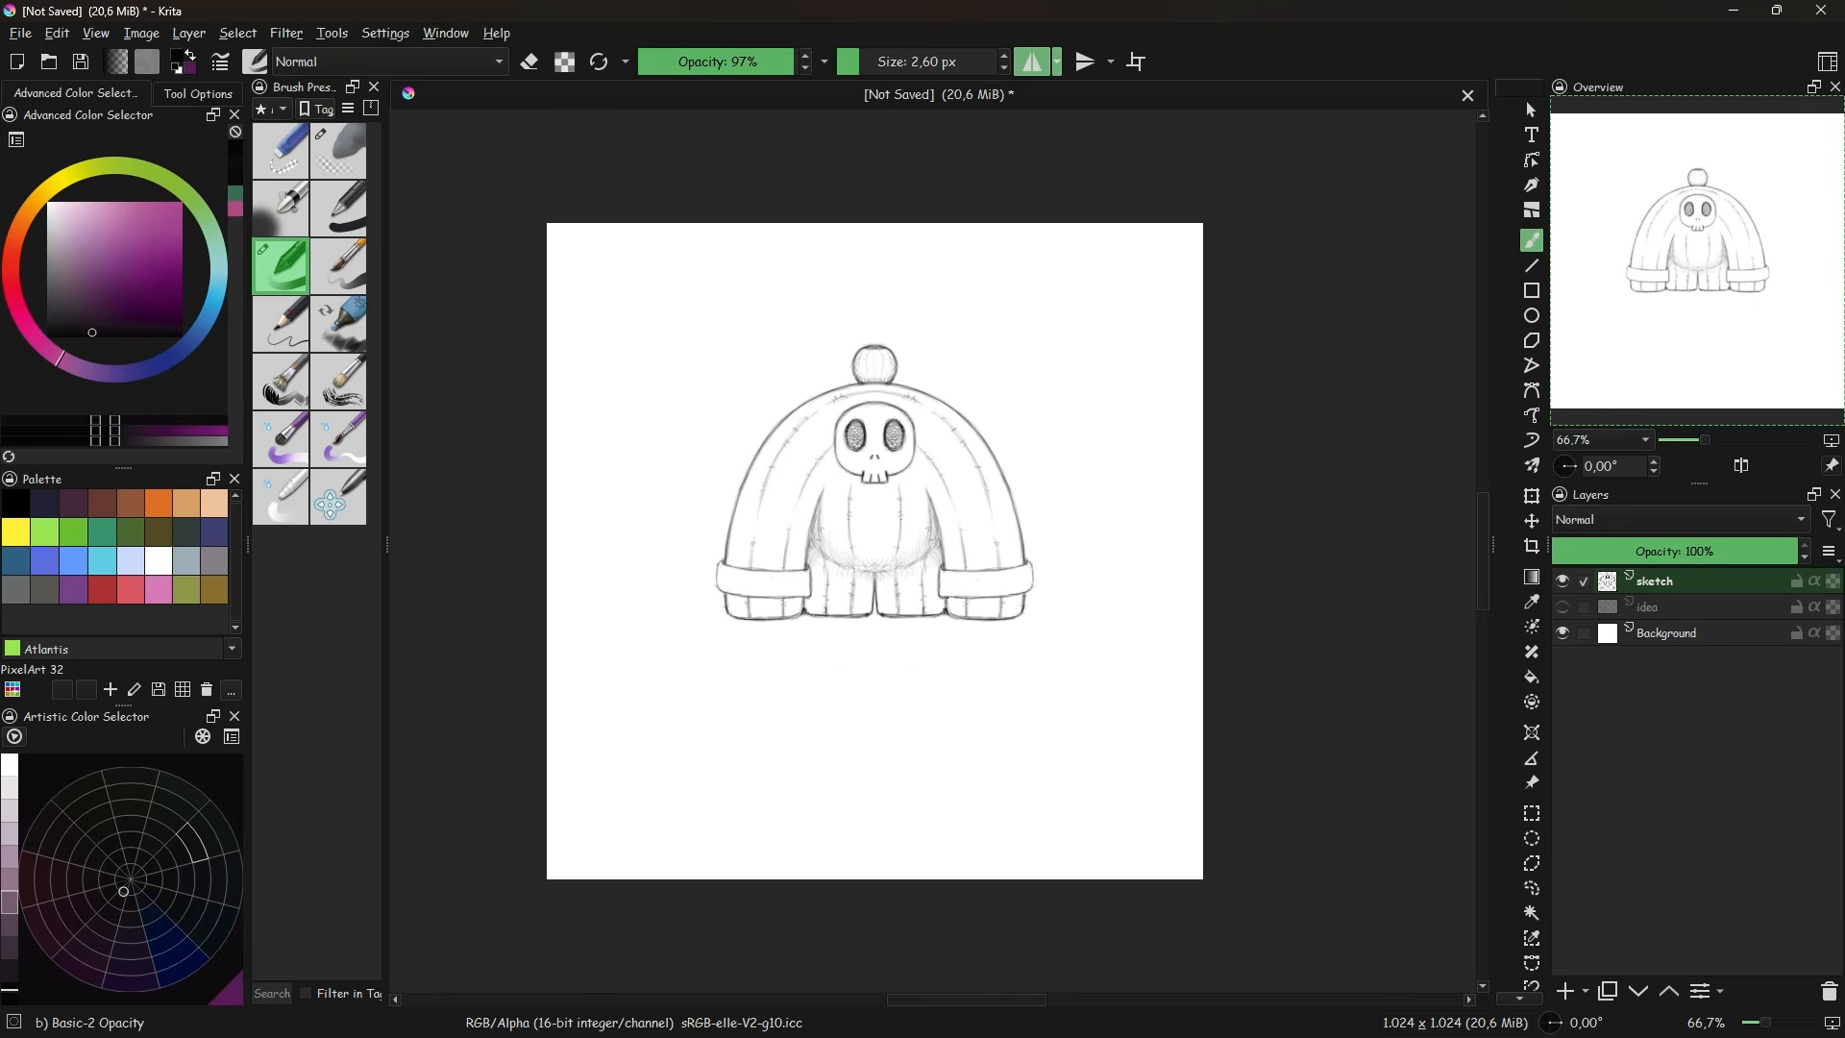
# - Draw cuffs with protruding strap ends around both wrists, undoing the strokes that do not fit
pyautogui.moveTo(1020, 565)
pyautogui.mouseDown()
pyautogui.moveTo(928, 607)
pyautogui.moveTo(1028, 592)
pyautogui.moveTo(953, 594)
pyautogui.moveTo(999, 572)
pyautogui.mouseUp()
pyautogui.hotkey('ctrl', 'z')
pyautogui.hotkey('ctrl', 'z')
pyautogui.hotkey('ctrl', 'z')
pyautogui.press('/')
pyautogui.press('/')
pyautogui.moveTo(940, 596)
pyautogui.mouseDown()
pyautogui.moveTo(1030, 589)
pyautogui.moveTo(1026, 564)
pyautogui.mouseUp()
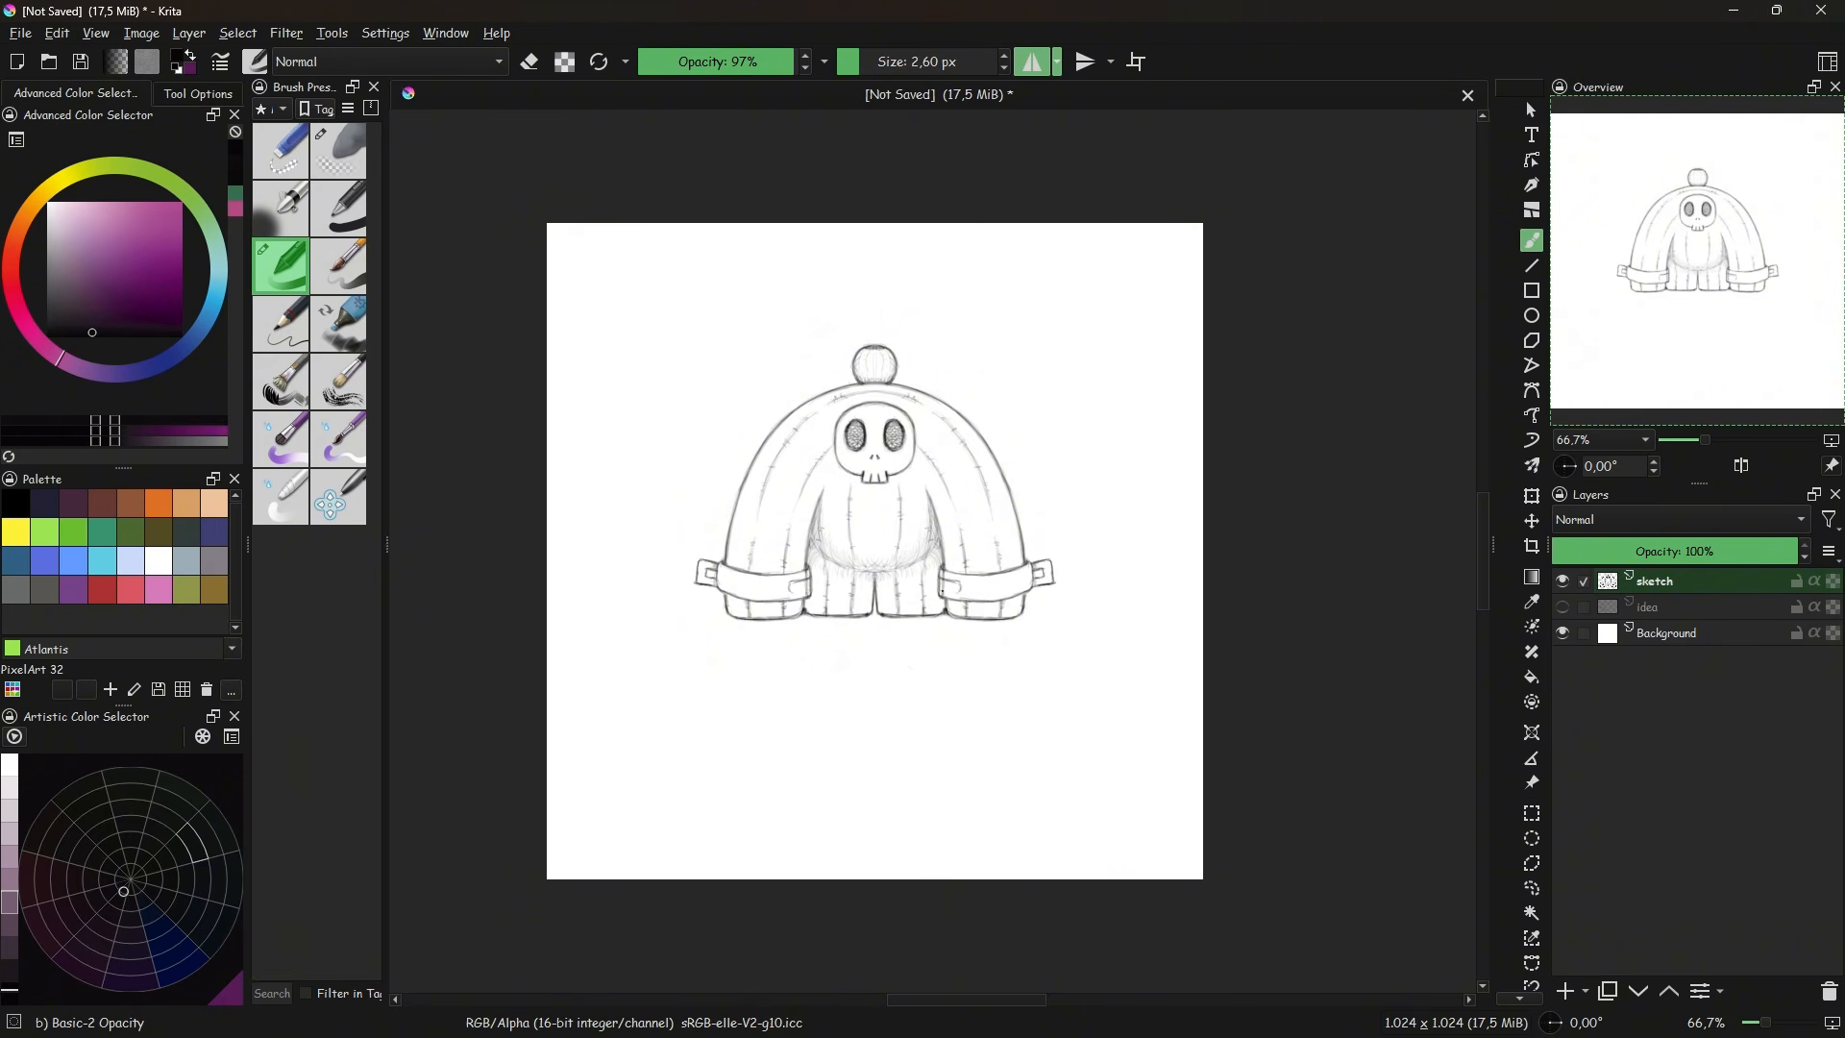
# - Add stitching and round rivets to the wrist cuffs and a small X on the skull's forehead
pyautogui.press('/')
pyautogui.press('/')
pyautogui.moveTo(943, 590); pyautogui.dragTo(1045, 581)
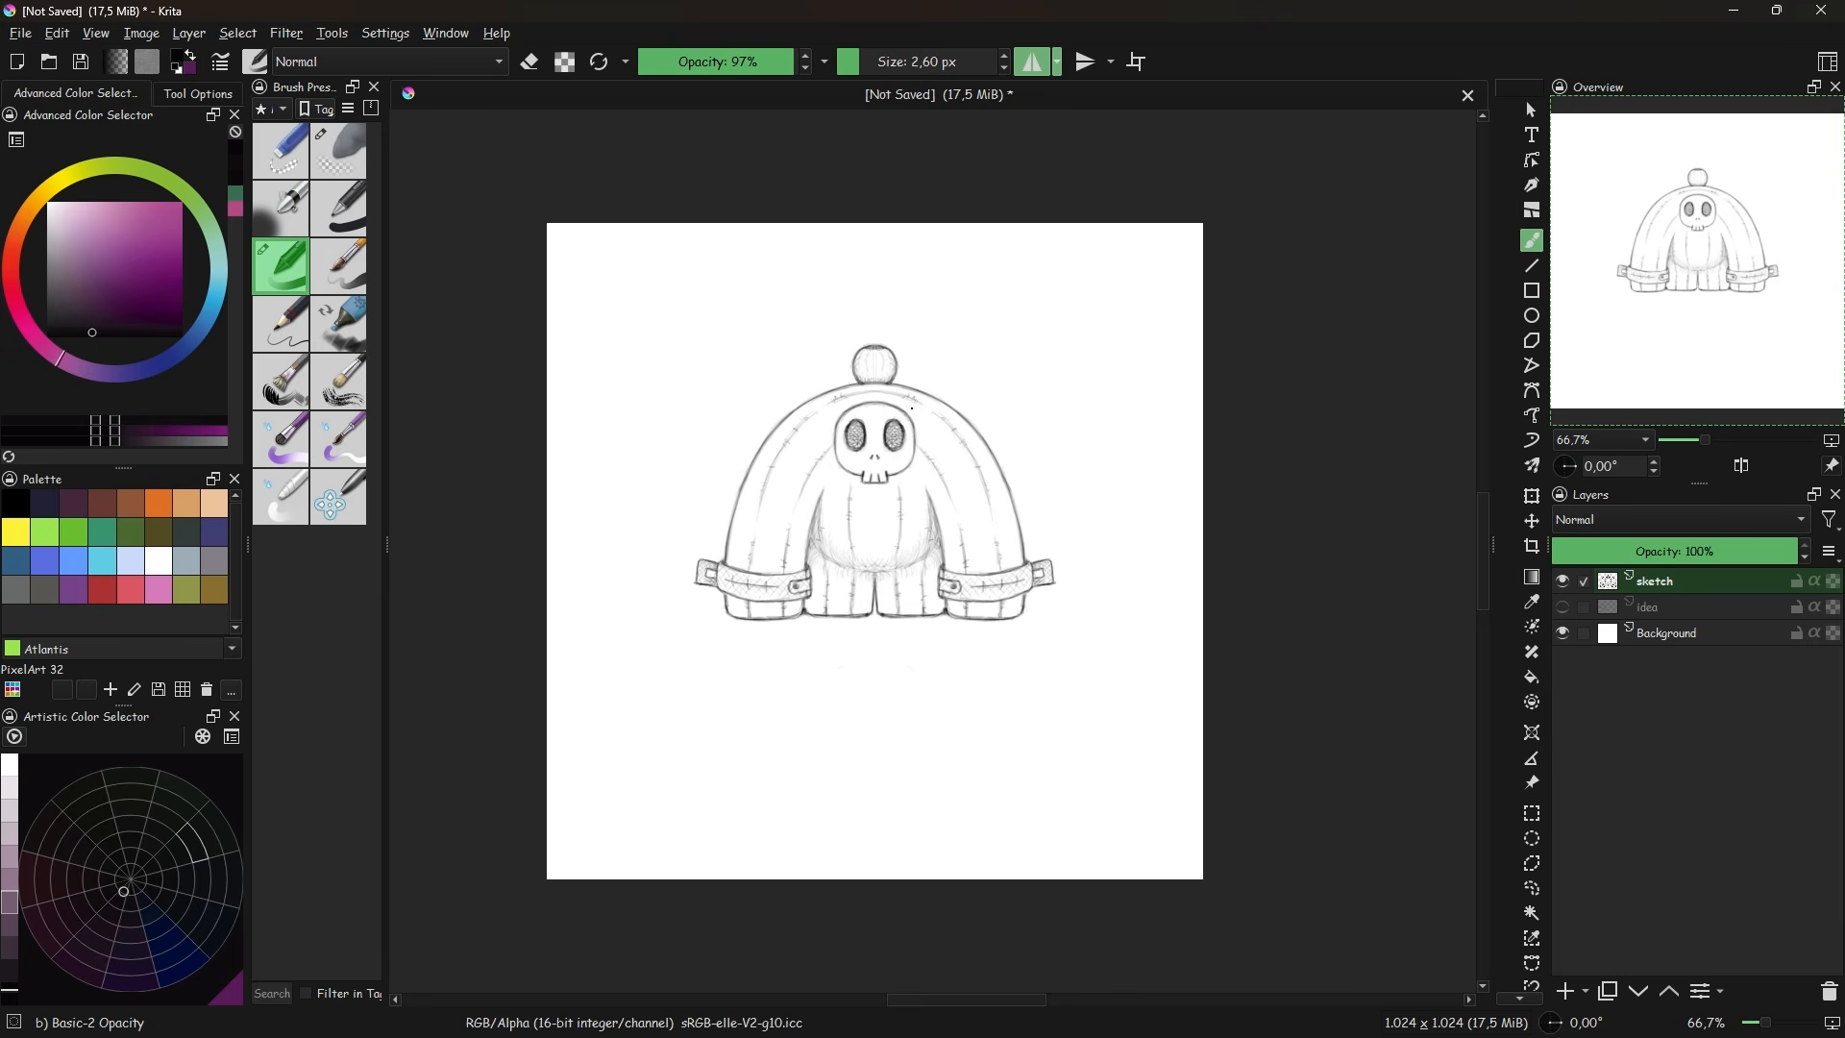
pyautogui.moveTo(868, 407); pyautogui.dragTo(881, 420)
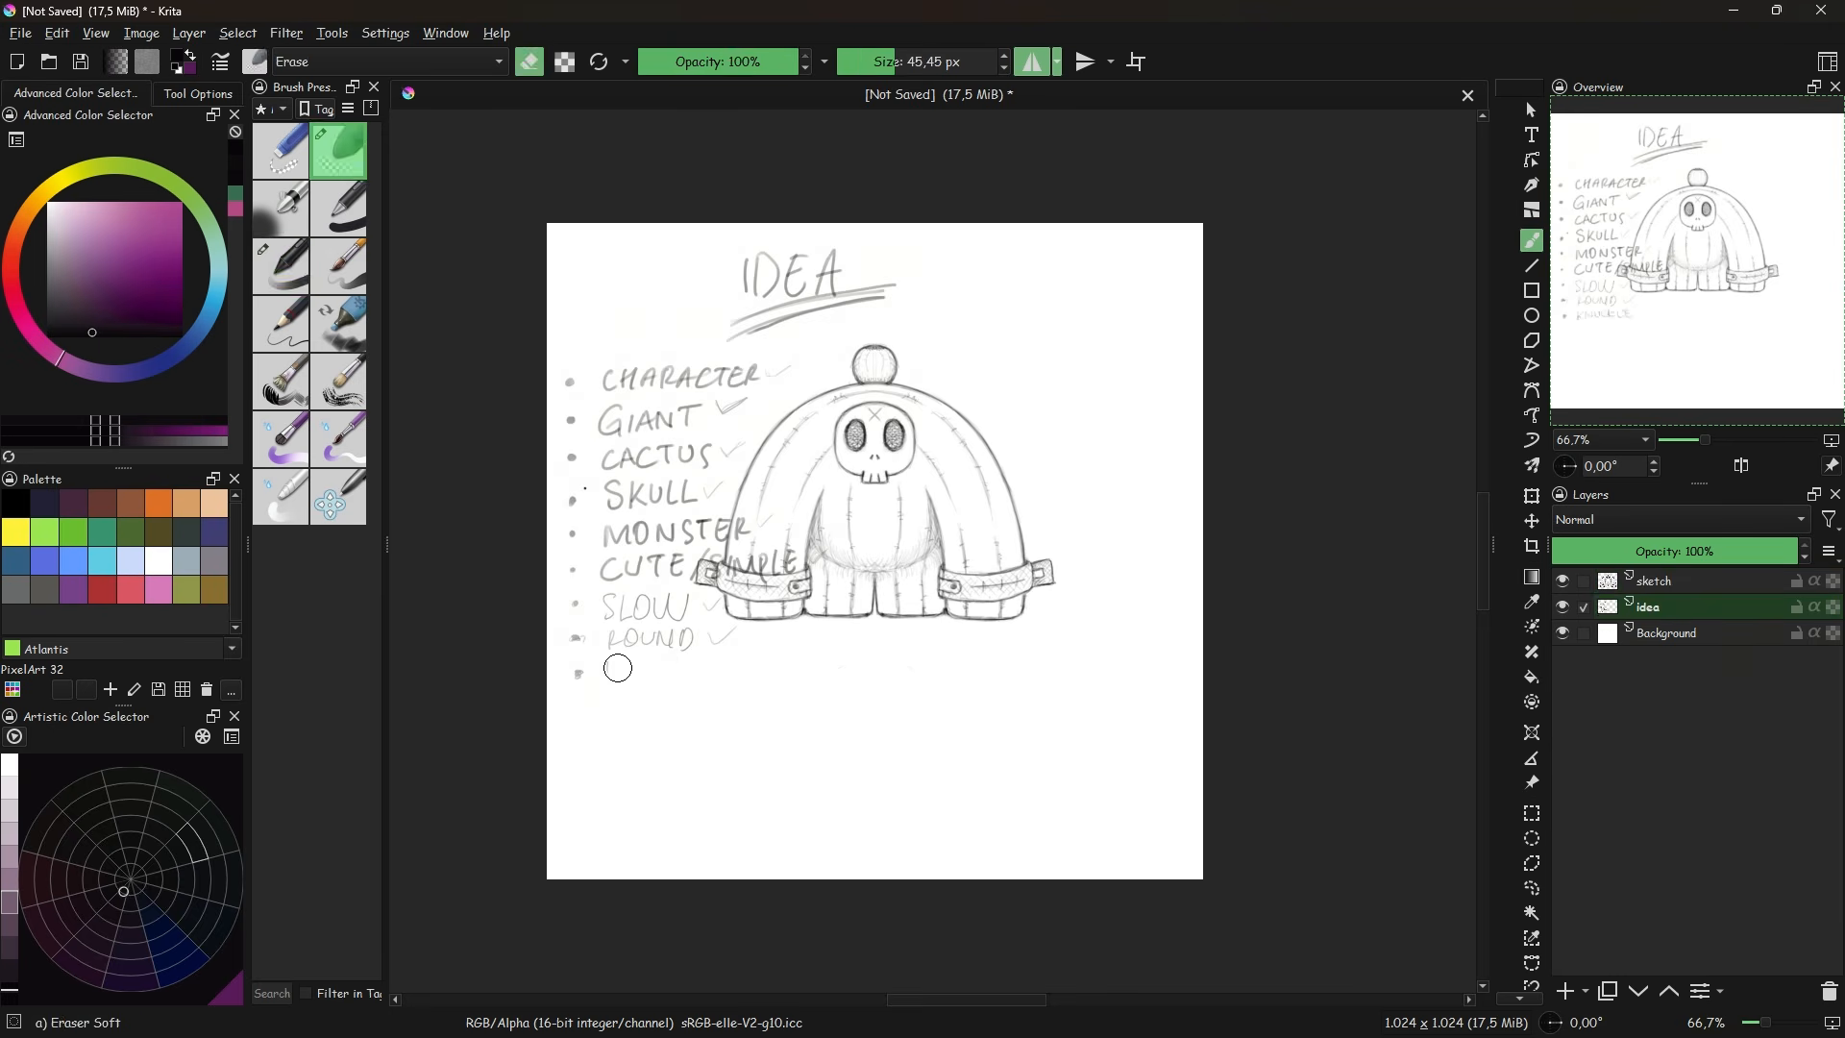
# - Write new entries at the end of the idea list without mirroring, check them off and hide the list layer
pyautogui.press('/')
pyautogui.click(1031, 61)
pyautogui.moveTo(615, 664); pyautogui.dragTo(613, 681)
pyautogui.moveTo(626, 664); pyautogui.dragTo(626, 681)
pyautogui.moveTo(690, 663); pyautogui.dragTo(705, 662)
pyautogui.moveTo(711, 662); pyautogui.dragTo(711, 679)
pyautogui.moveTo(725, 661); pyautogui.dragTo(726, 676)
pyautogui.moveTo(745, 659); pyautogui.dragTo(738, 673)
pyautogui.moveTo(612, 688)
pyautogui.mouseDown()
pyautogui.moveTo(614, 707)
pyautogui.moveTo(747, 691)
pyautogui.mouseUp()
pyautogui.click(1563, 607)
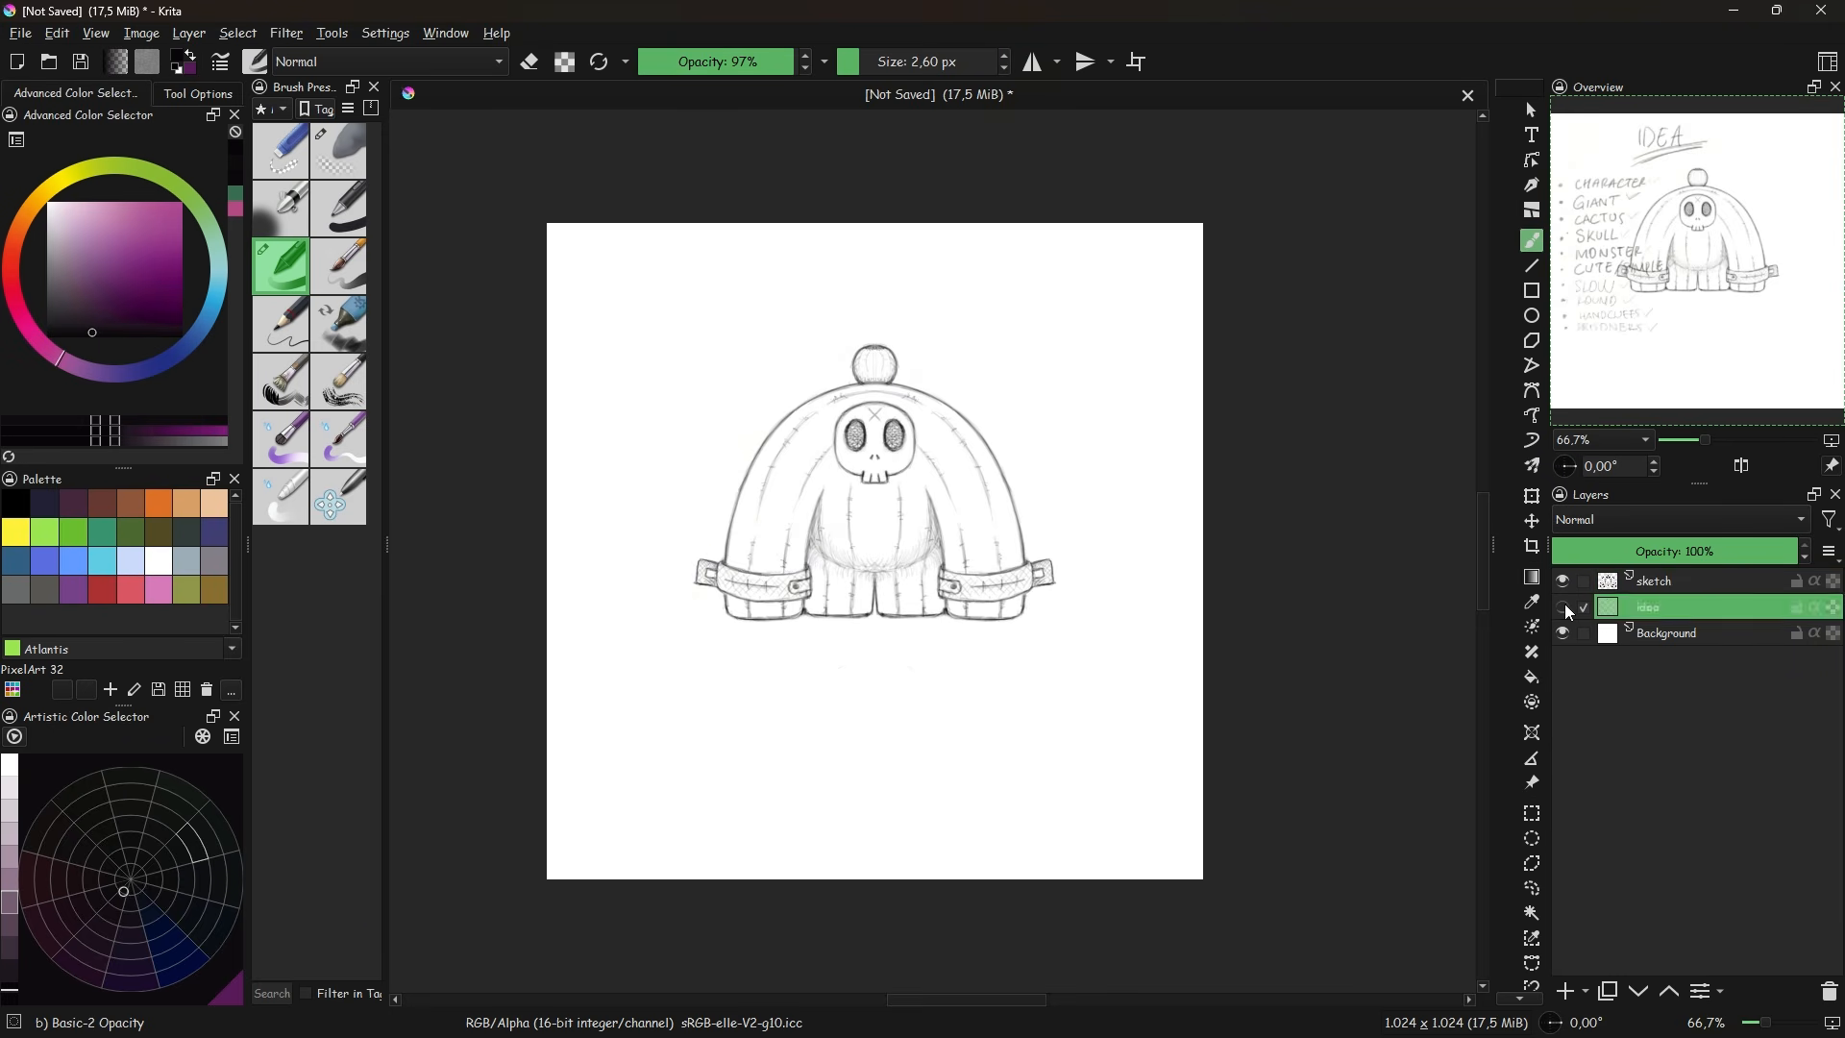
# - Rename the sketch layer to "Front"
pyautogui.doubleClick(1654, 582)
pyautogui.write('Front')
pyautogui.press('Return')
# - Save the project as a Krita document named "cactus skull prisoner"
pyautogui.hotkey('ctrl', 's')
pyautogui.write('cac')
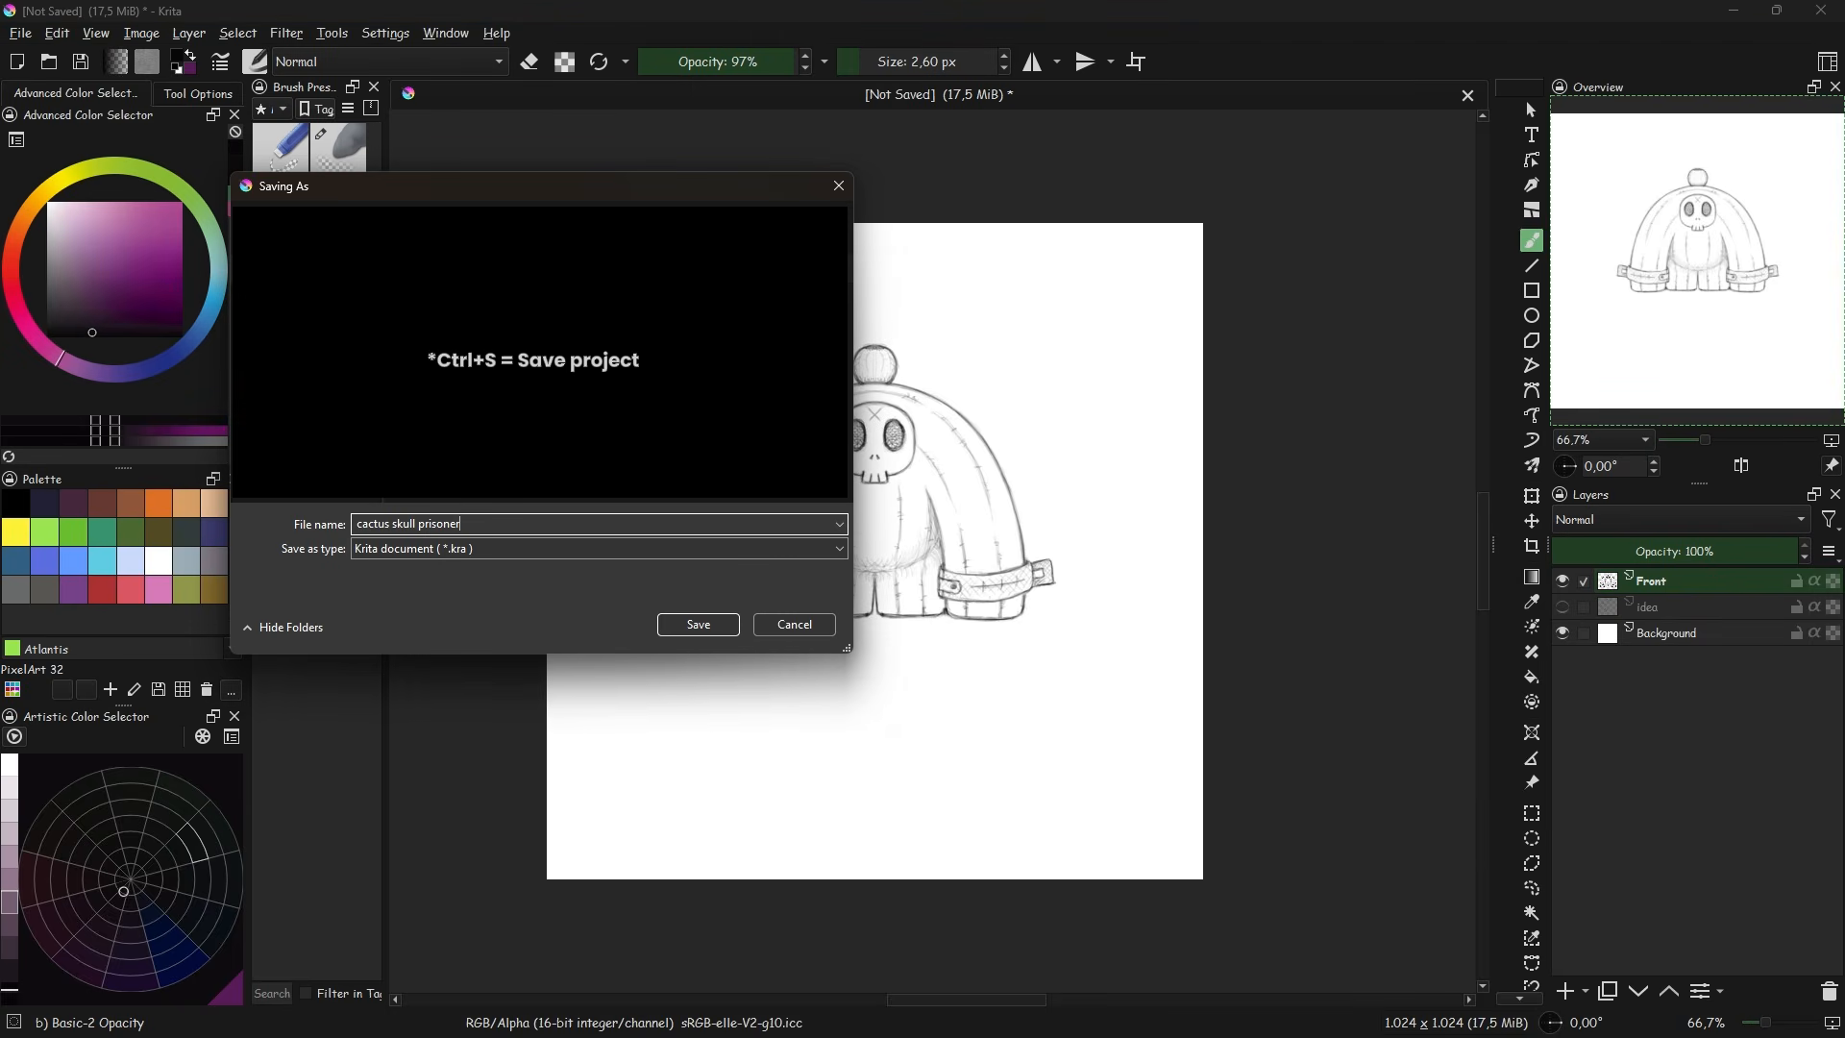
pyautogui.write('tus skull prisoner')
pyautogui.press('Return')
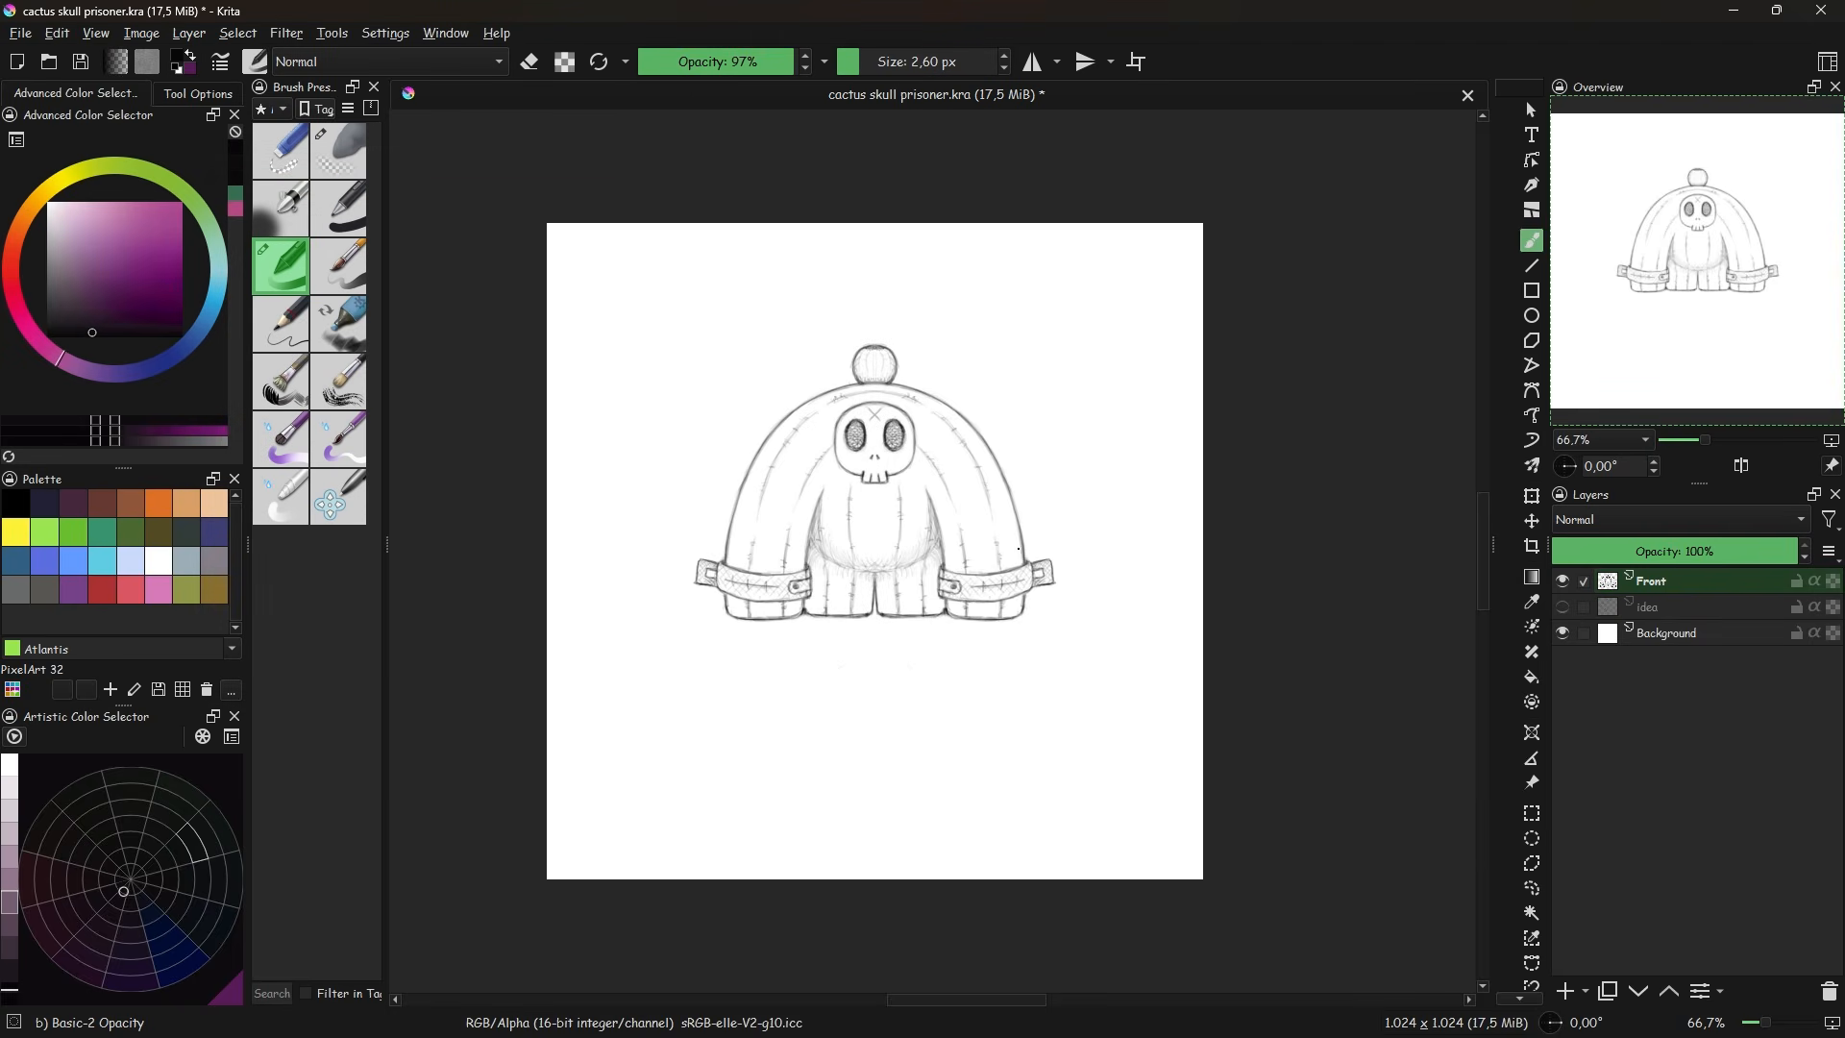
# - Move the character straight down on the canvas and scale it up slightly from its centre with the Transform tool
pyautogui.hotkey('ctrl', 't')
pyautogui.moveTo(992, 605); pyautogui.dragTo(992, 656)
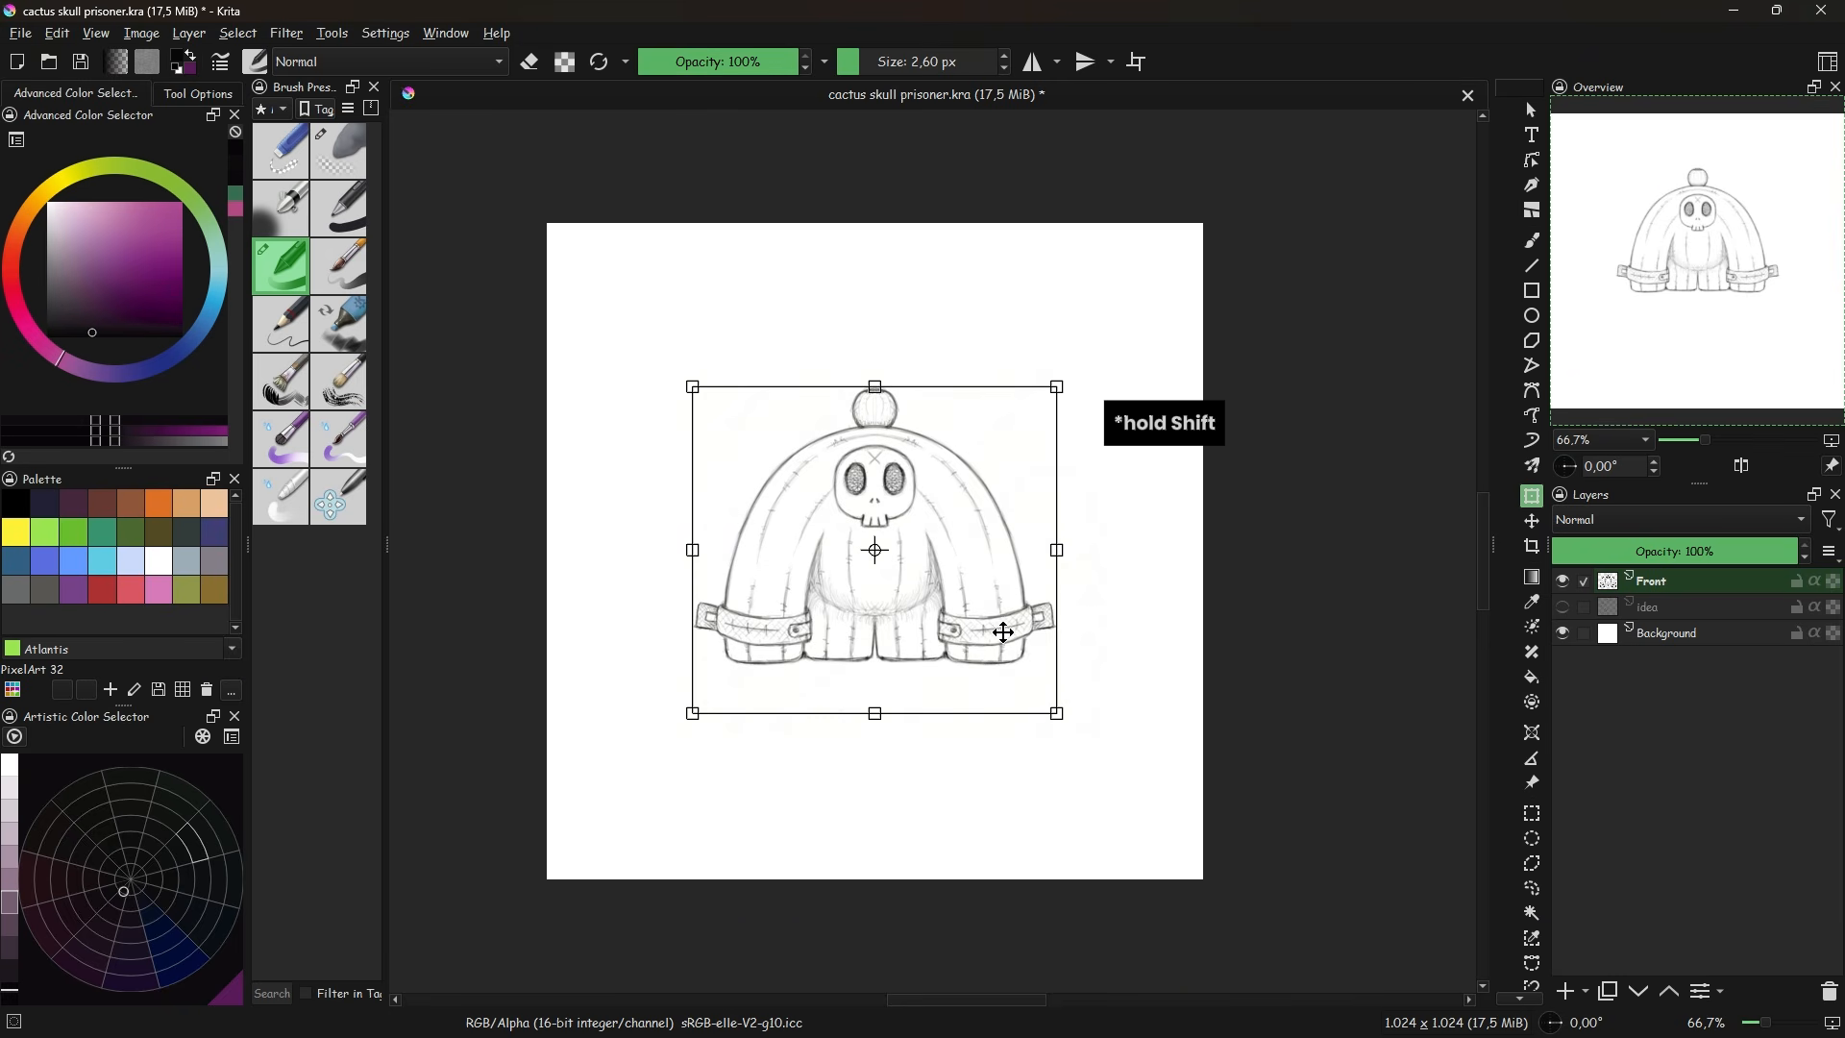
pyautogui.moveTo(1057, 394); pyautogui.dragTo(1078, 373)
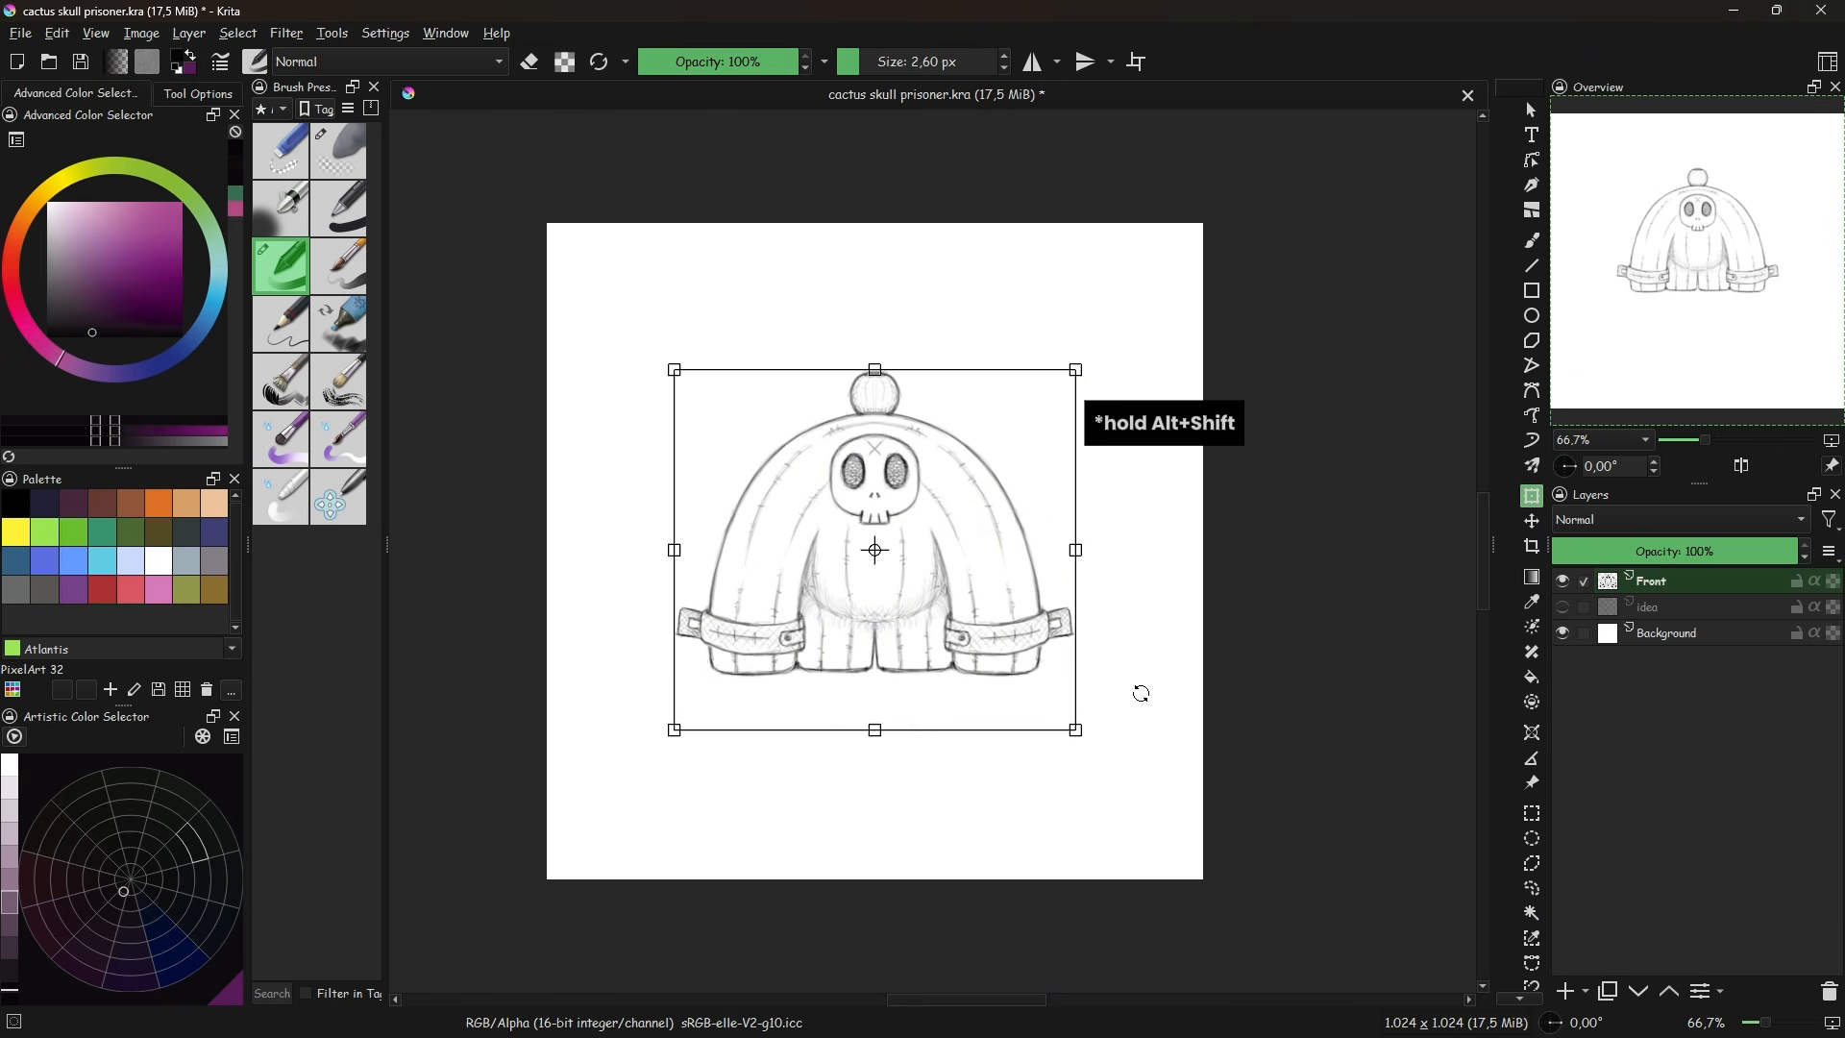
pyautogui.press('Return')
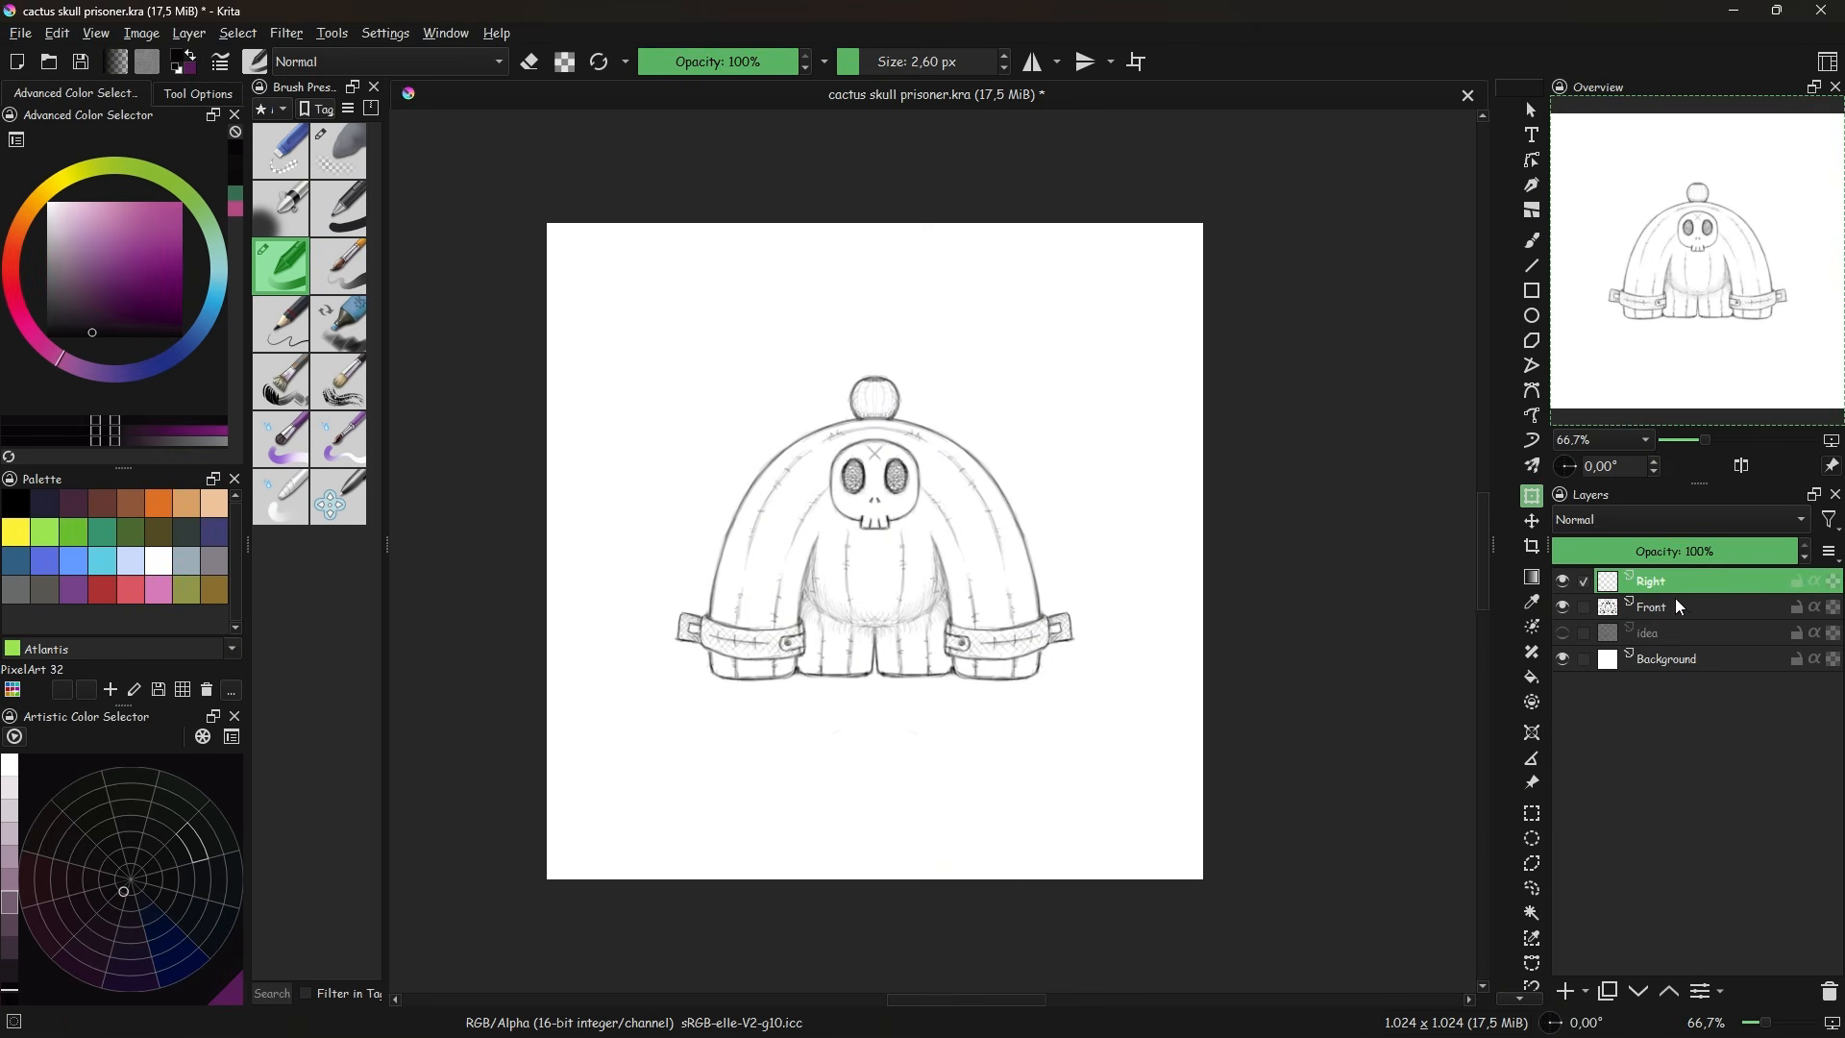
# - Lower the Front layer's opacity to 33% as a guide and activate the Right layer for painting
pyautogui.click(1677, 608)
pyautogui.moveTo(1701, 549)
pyautogui.mouseDown()
pyautogui.moveTo(1635, 565)
pyautogui.moveTo(1670, 554)
pyautogui.moveTo(1647, 556)
pyautogui.mouseUp()
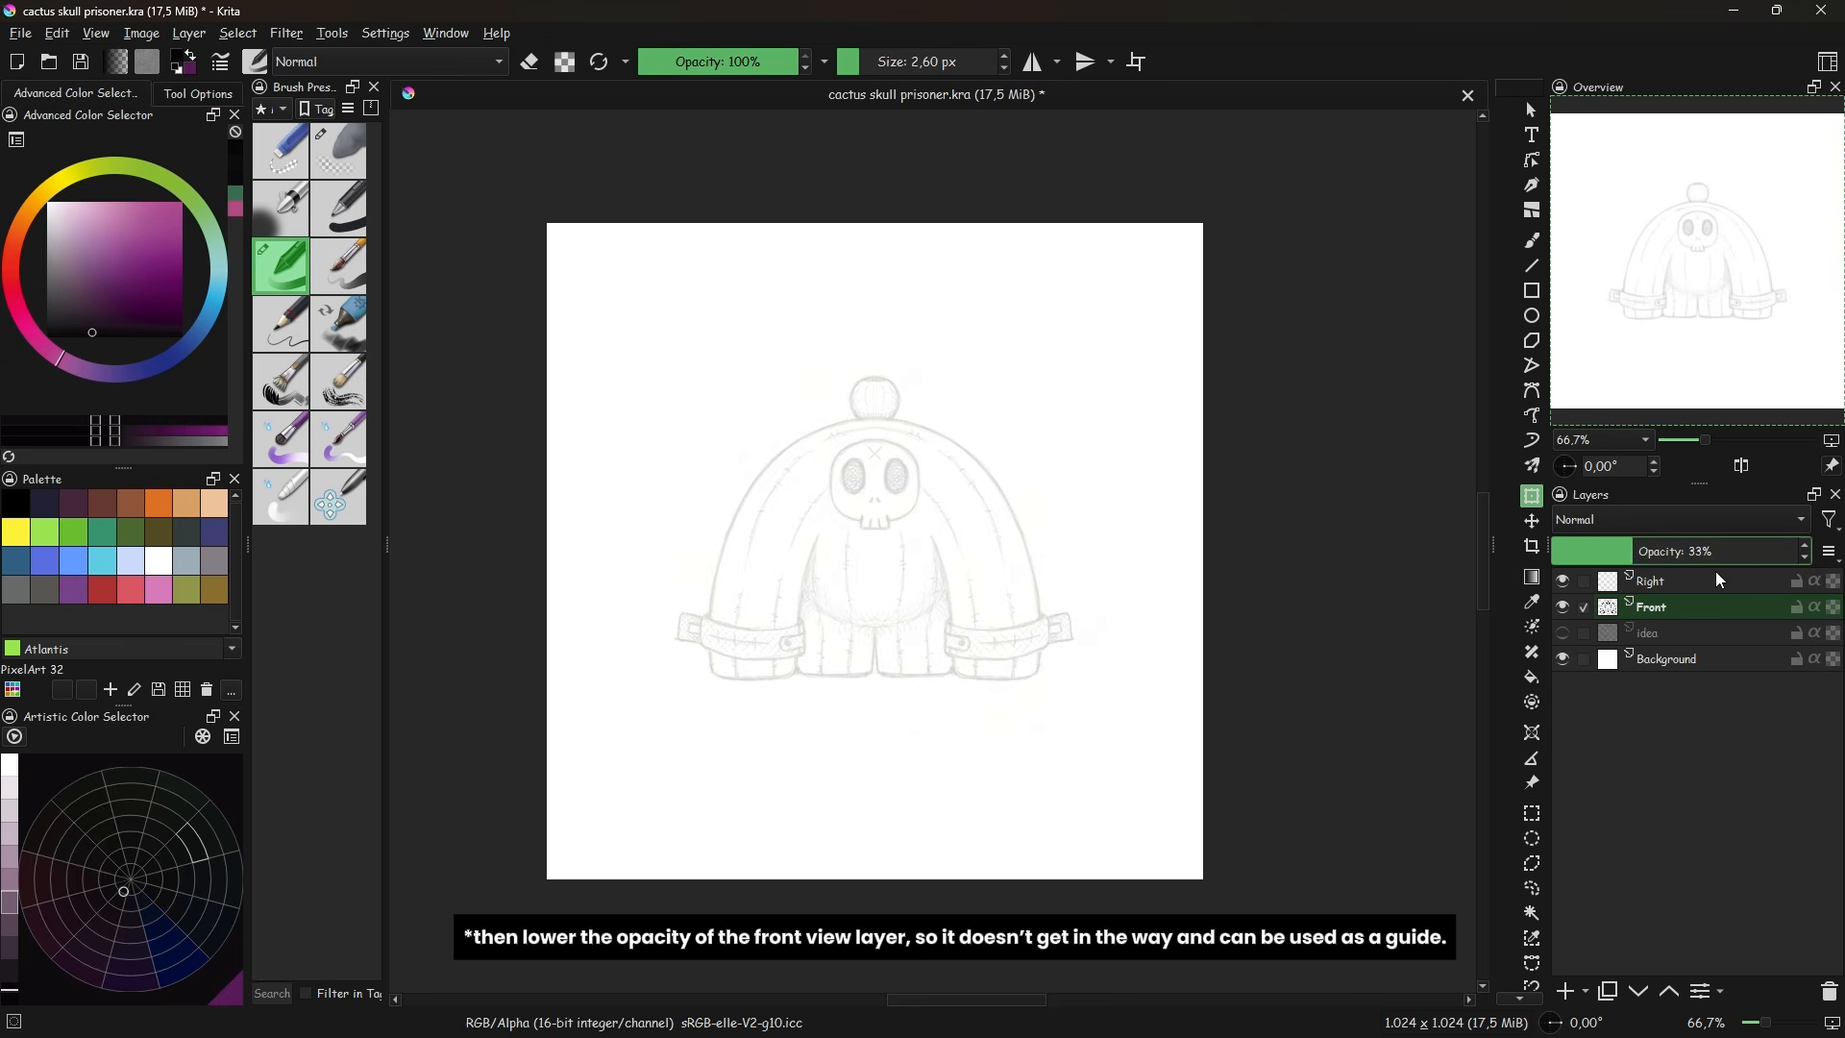
pyautogui.click(1677, 580)
pyautogui.press('b')
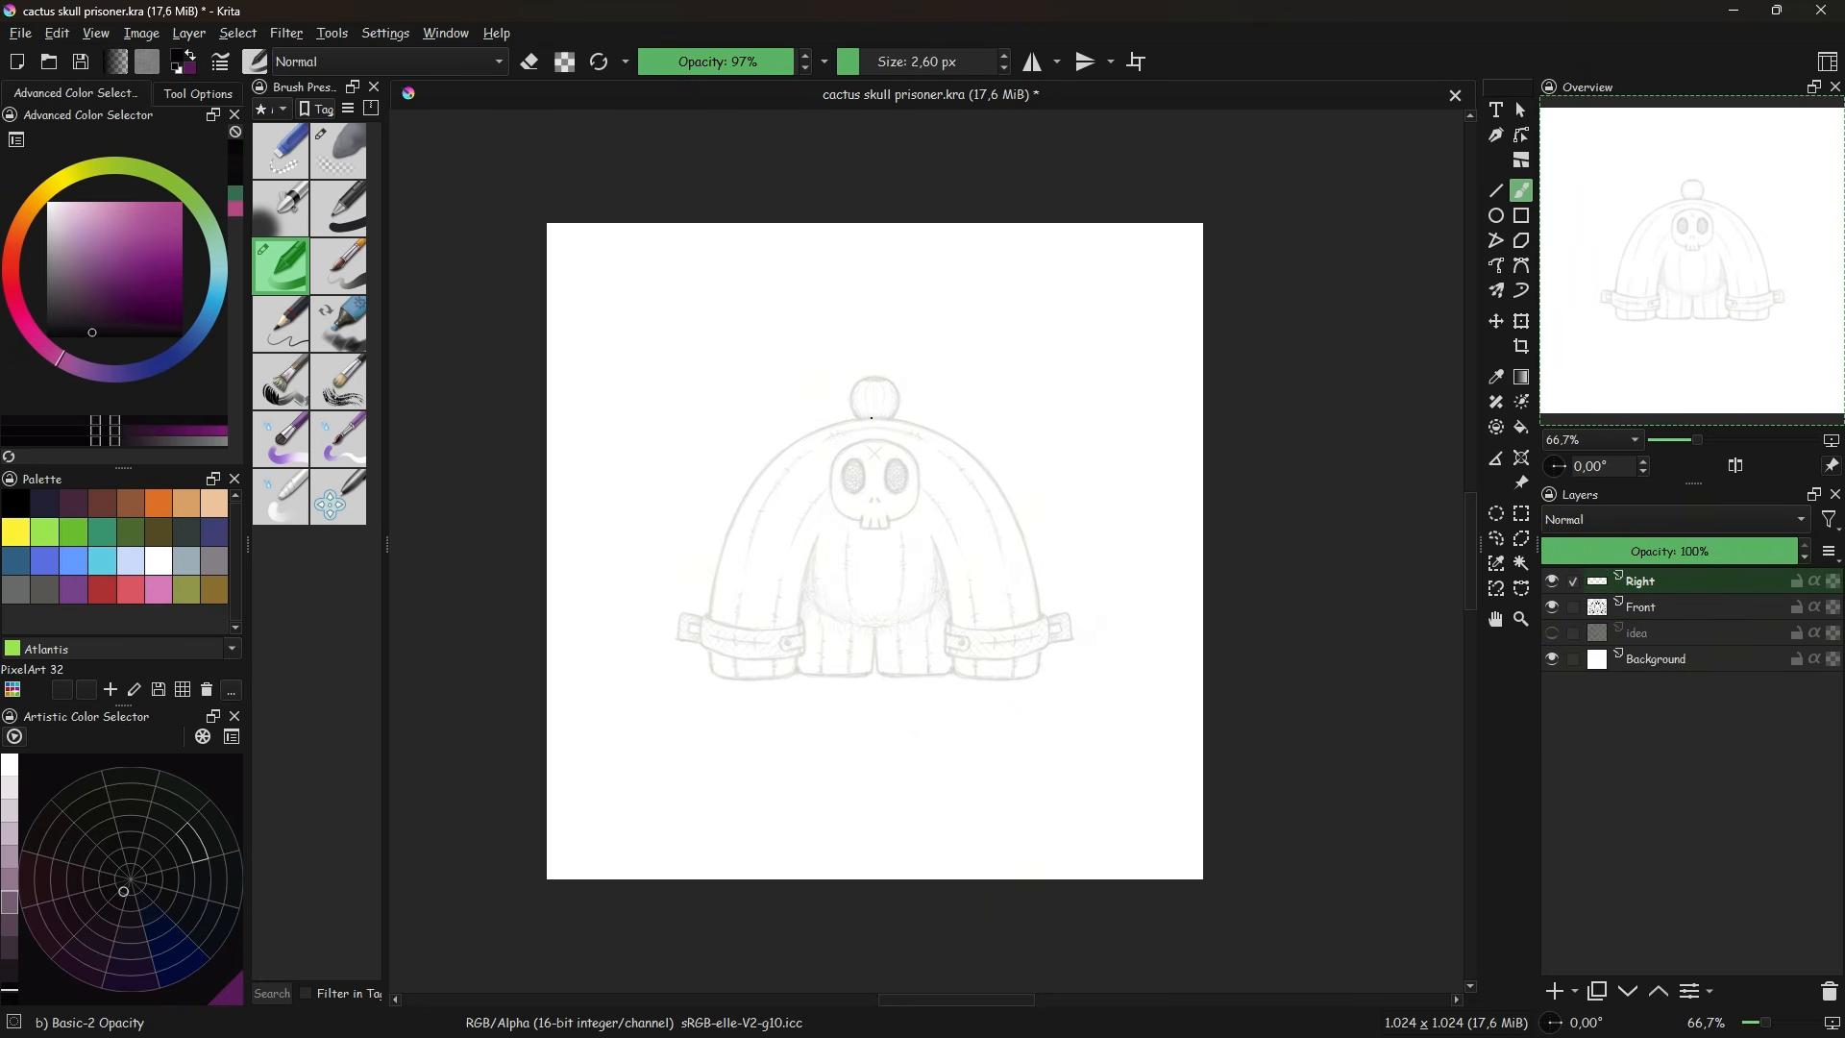
# - Draw the top curve, round bud and leg outline of the side view over the faded front view
pyautogui.moveTo(870, 417); pyautogui.dragTo(840, 515)
pyautogui.click(1738, 470)
pyautogui.click(1735, 467)
pyautogui.click(1032, 61)
pyautogui.moveTo(893, 417); pyautogui.dragTo(876, 377)
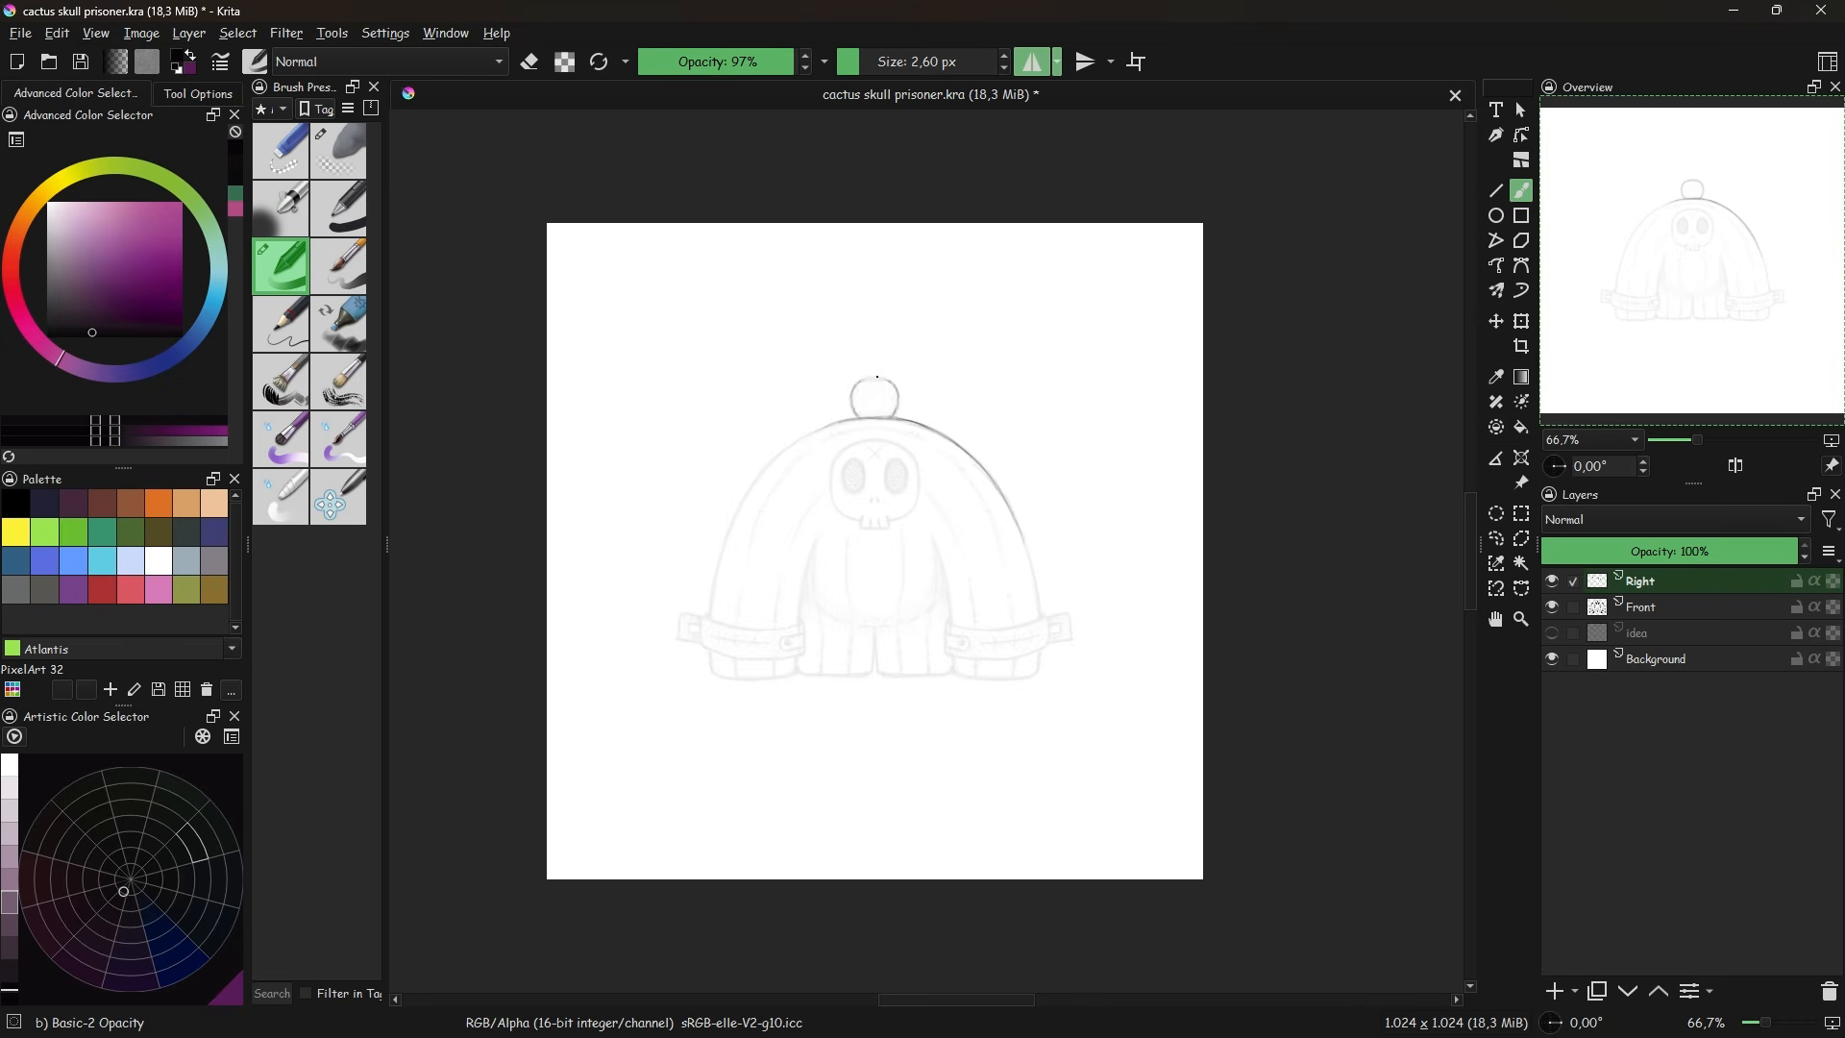
pyautogui.moveTo(849, 680); pyautogui.dragTo(825, 615)
pyautogui.click(1032, 61)
# - Try to erase the outer part of the back curve and redraw it closer to the body
pyautogui.click(338, 151)
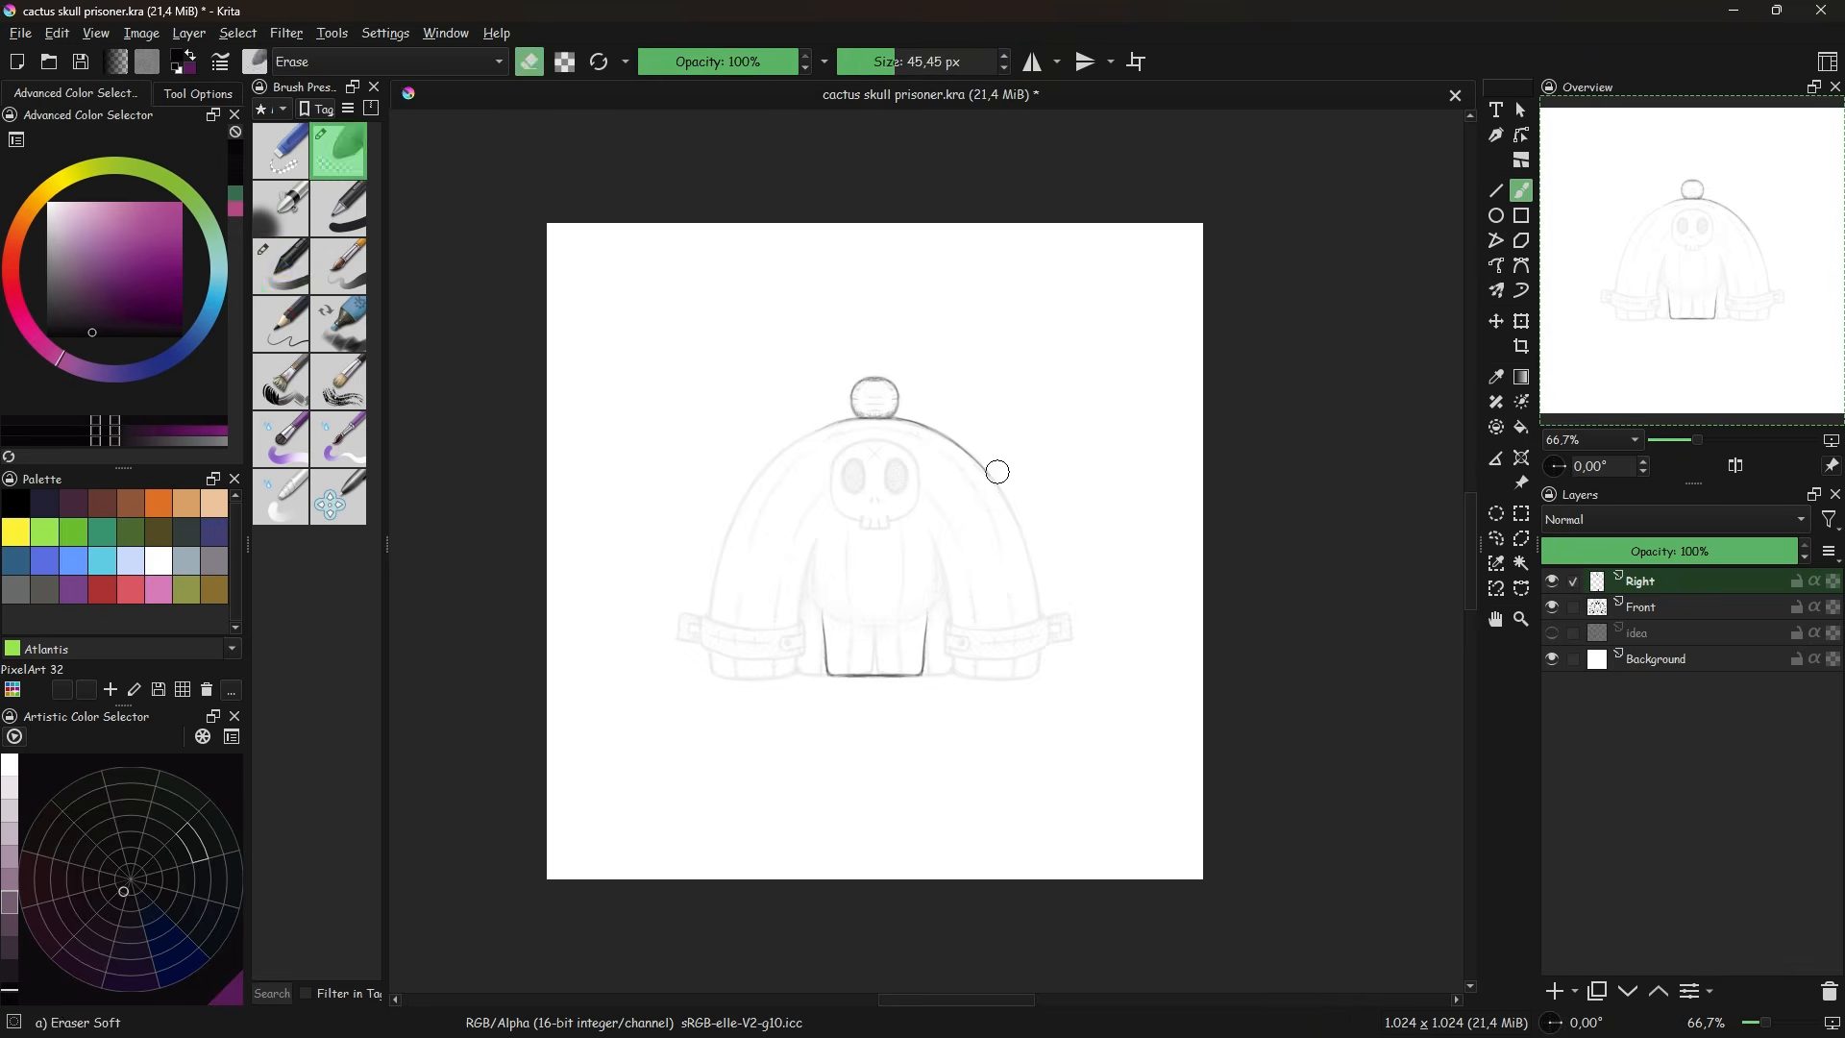
pyautogui.moveTo(997, 470); pyautogui.dragTo(1024, 540)
pyautogui.click(280, 266)
pyautogui.click(1735, 466)
pyautogui.moveTo(1563, 466); pyautogui.dragTo(1569, 477)
pyautogui.doubleClick(1553, 466)
pyautogui.click(1735, 466)
pyautogui.moveTo(961, 460)
pyautogui.mouseDown()
pyautogui.moveTo(930, 615)
pyautogui.moveTo(956, 489)
pyautogui.mouseUp()
pyautogui.click(1736, 466)
pyautogui.click(338, 150)
pyautogui.click(1735, 466)
pyautogui.click(280, 266)
pyautogui.hotkey('ctrl', 'z')
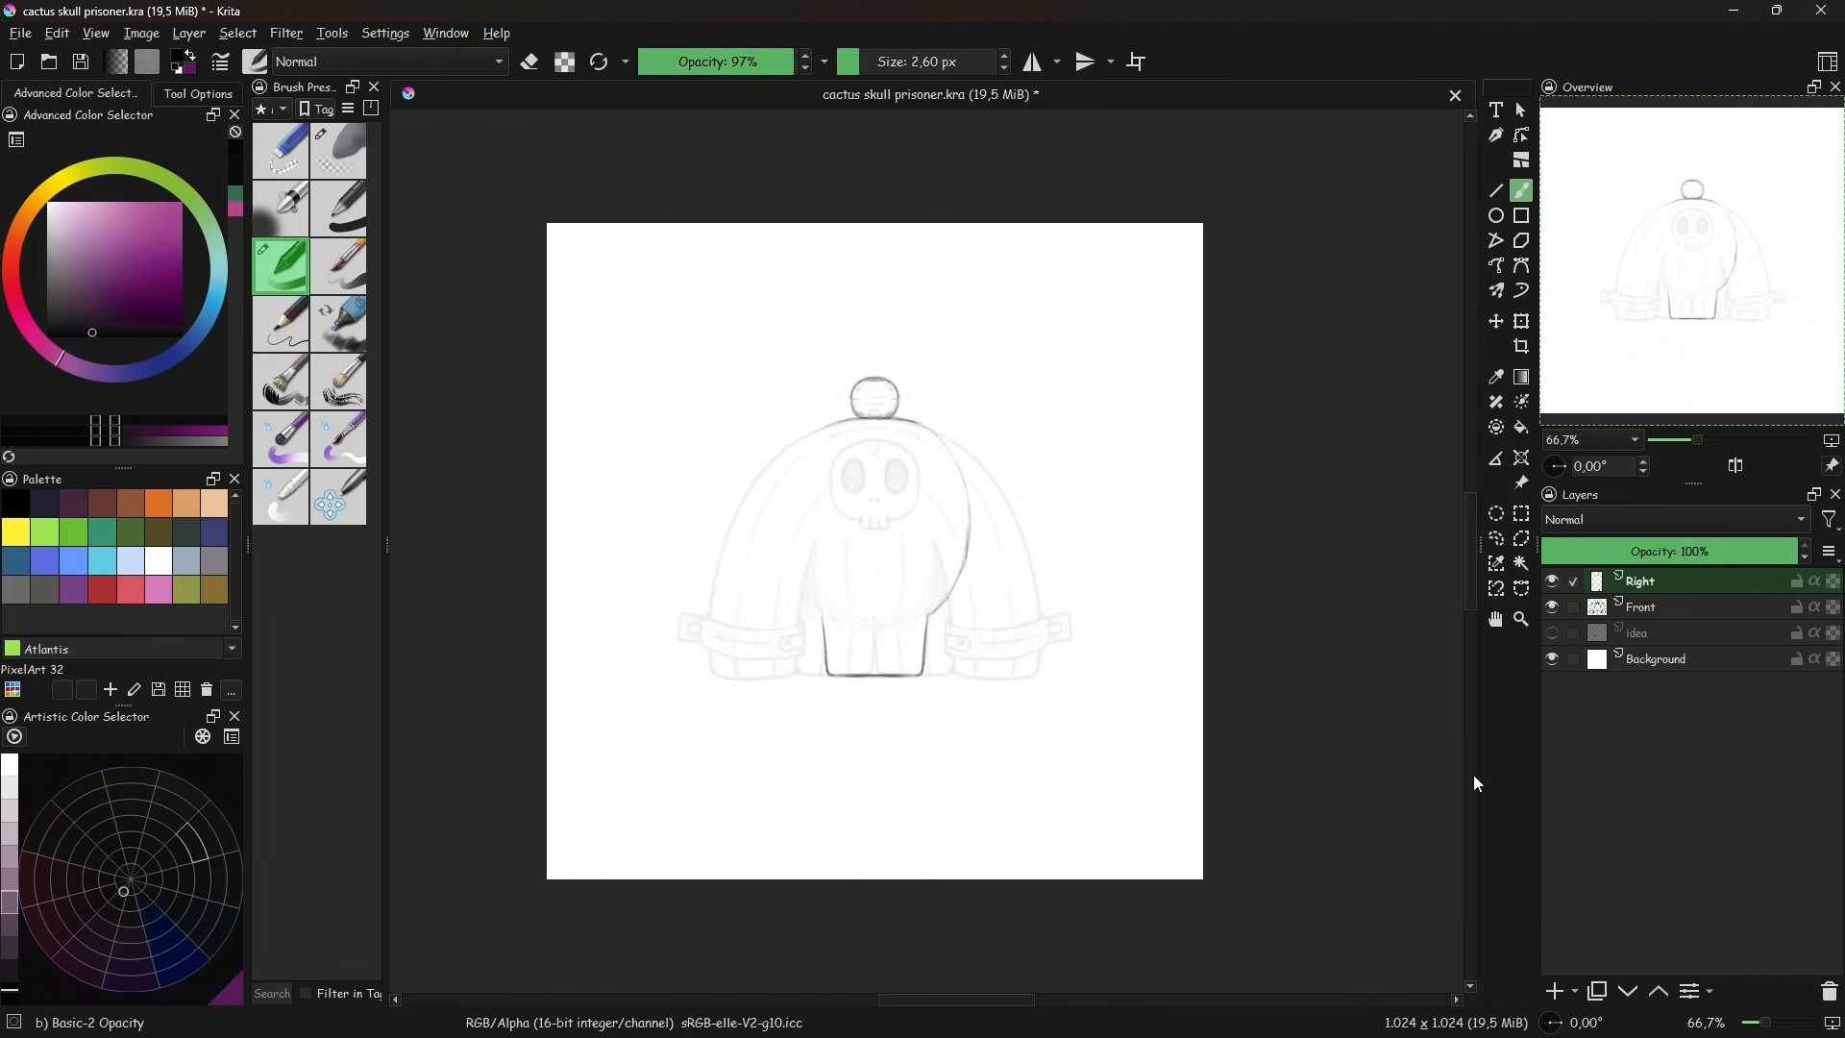
# - Undo the redrawn back curve and the leg outline
pyautogui.click(1735, 466)
pyautogui.hotkey('ctrl', 'z')
pyautogui.hotkey('ctrl', 'z')
pyautogui.hotkey('ctrl', 'z')
# - Mirror the canvas view and write the note "Front" with an arrow beside the character
pyautogui.click(1735, 466)
pyautogui.click(1735, 466)
pyautogui.moveTo(1187, 477); pyautogui.dragTo(1213, 475)
pyautogui.moveTo(1221, 468); pyautogui.dragTo(1222, 482)
pyautogui.moveTo(1233, 473); pyautogui.dragTo(1264, 473)
# - Sketch the rounded back of the side view from the bud down to the rear foot
pyautogui.moveTo(908, 436); pyautogui.dragTo(868, 465)
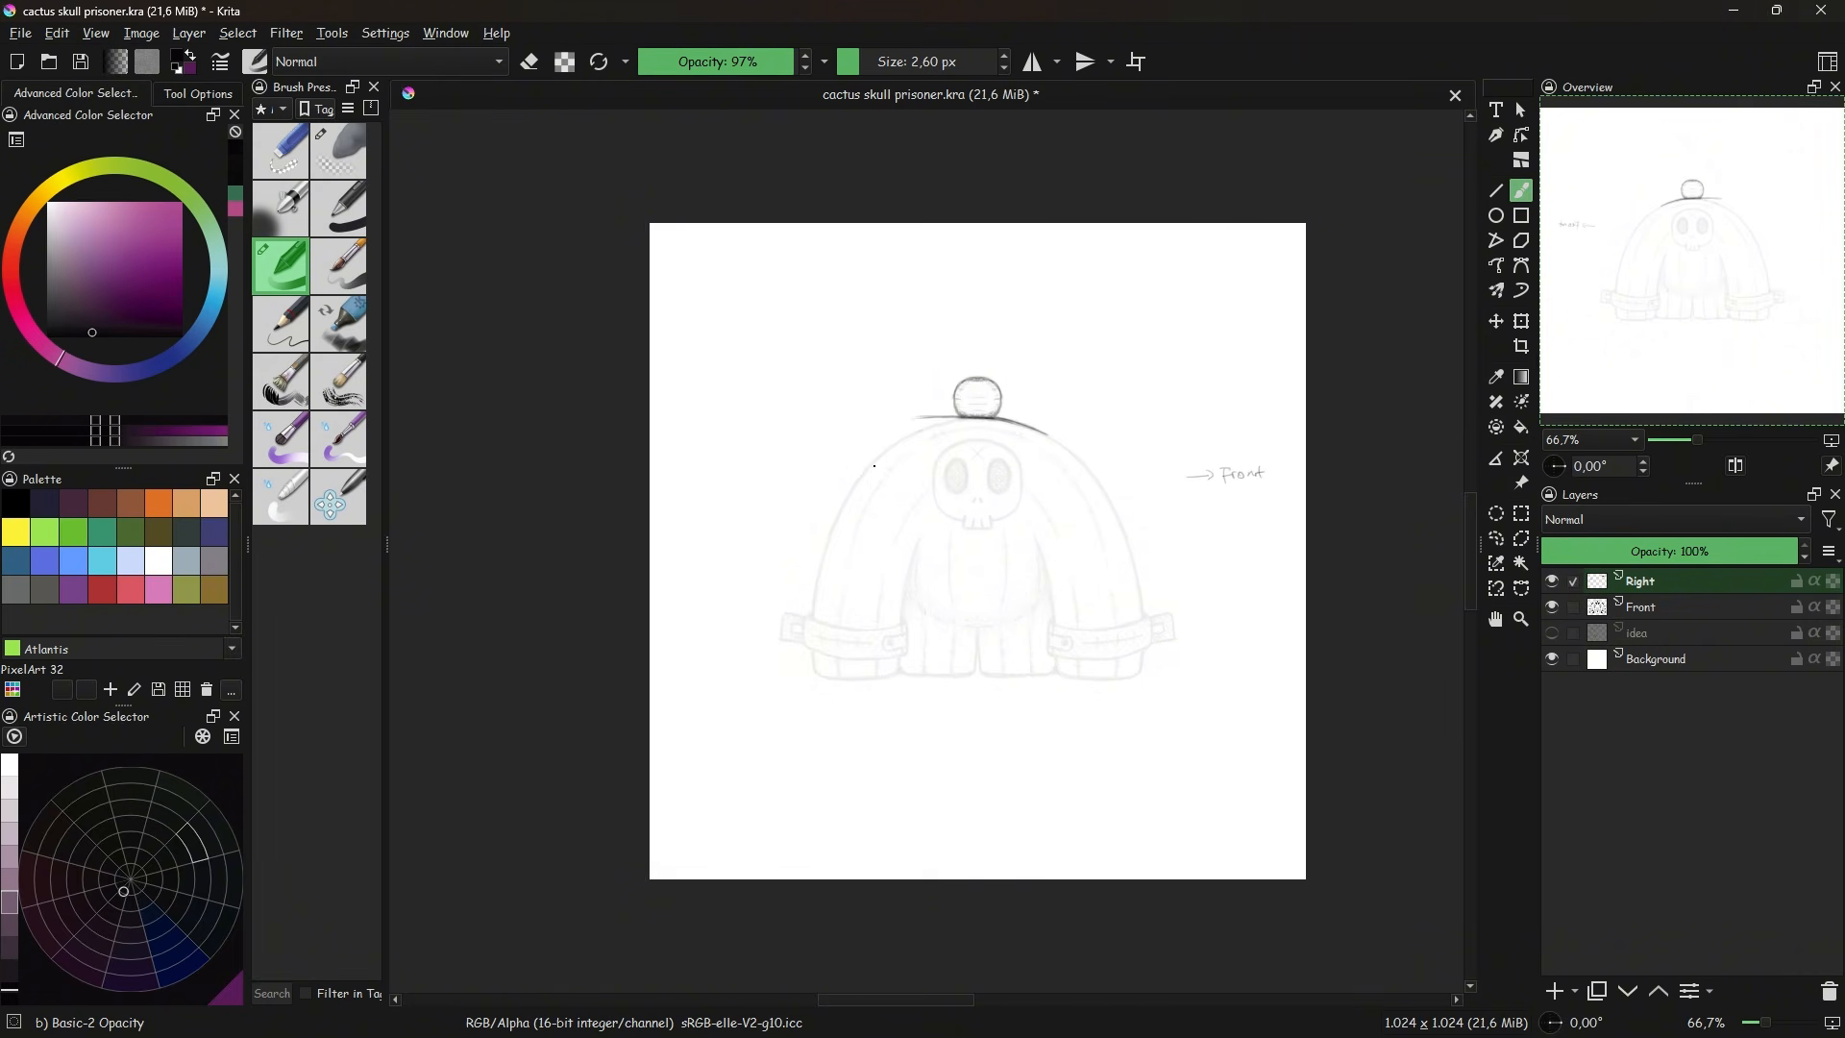
pyautogui.moveTo(1573, 474); pyautogui.dragTo(1569, 476)
pyautogui.doubleClick(1553, 466)
pyautogui.moveTo(871, 630); pyautogui.dragTo(874, 676)
pyautogui.click(338, 151)
pyautogui.click(281, 266)
pyautogui.moveTo(893, 429); pyautogui.dragTo(834, 523)
# - Clean up the rounded back outline and darken it down to the rear foot
pyautogui.click(338, 150)
pyautogui.press('/')
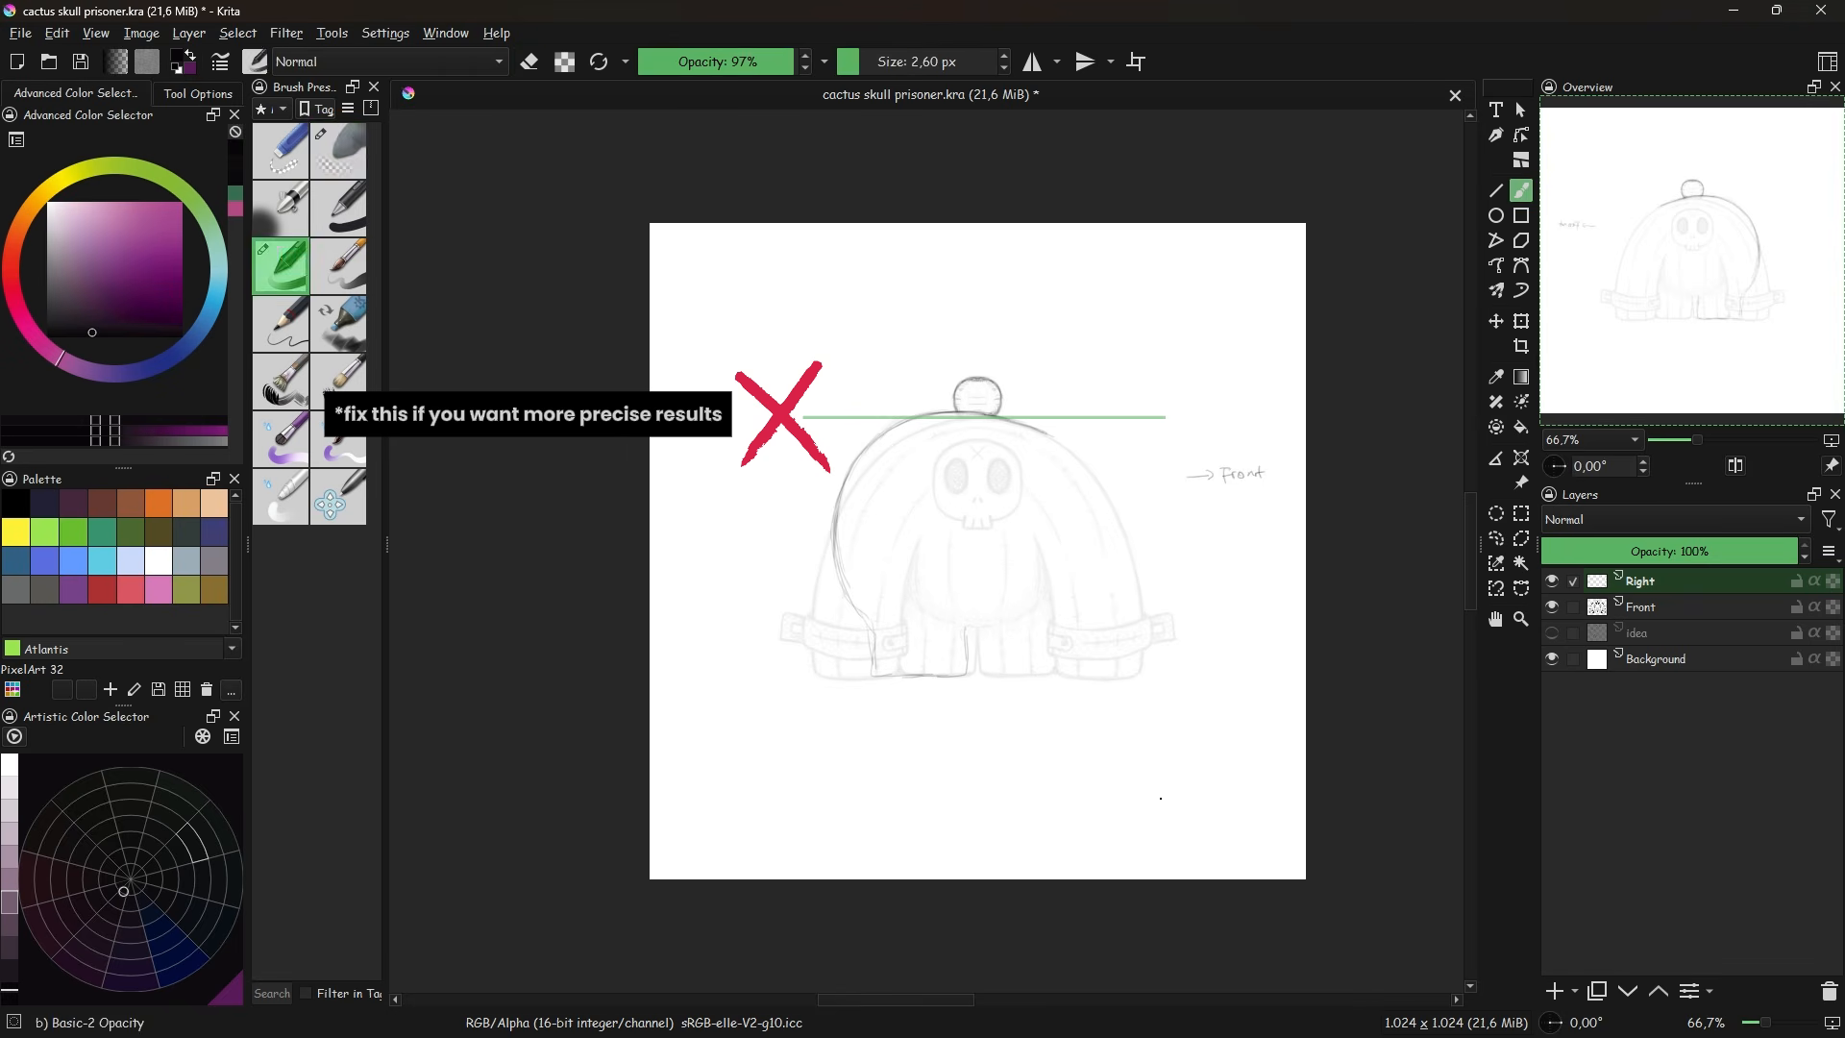
pyautogui.press('/')
pyautogui.press('/')
pyautogui.moveTo(905, 416)
pyautogui.mouseDown()
pyautogui.moveTo(832, 567)
pyautogui.moveTo(877, 672)
pyautogui.mouseUp()
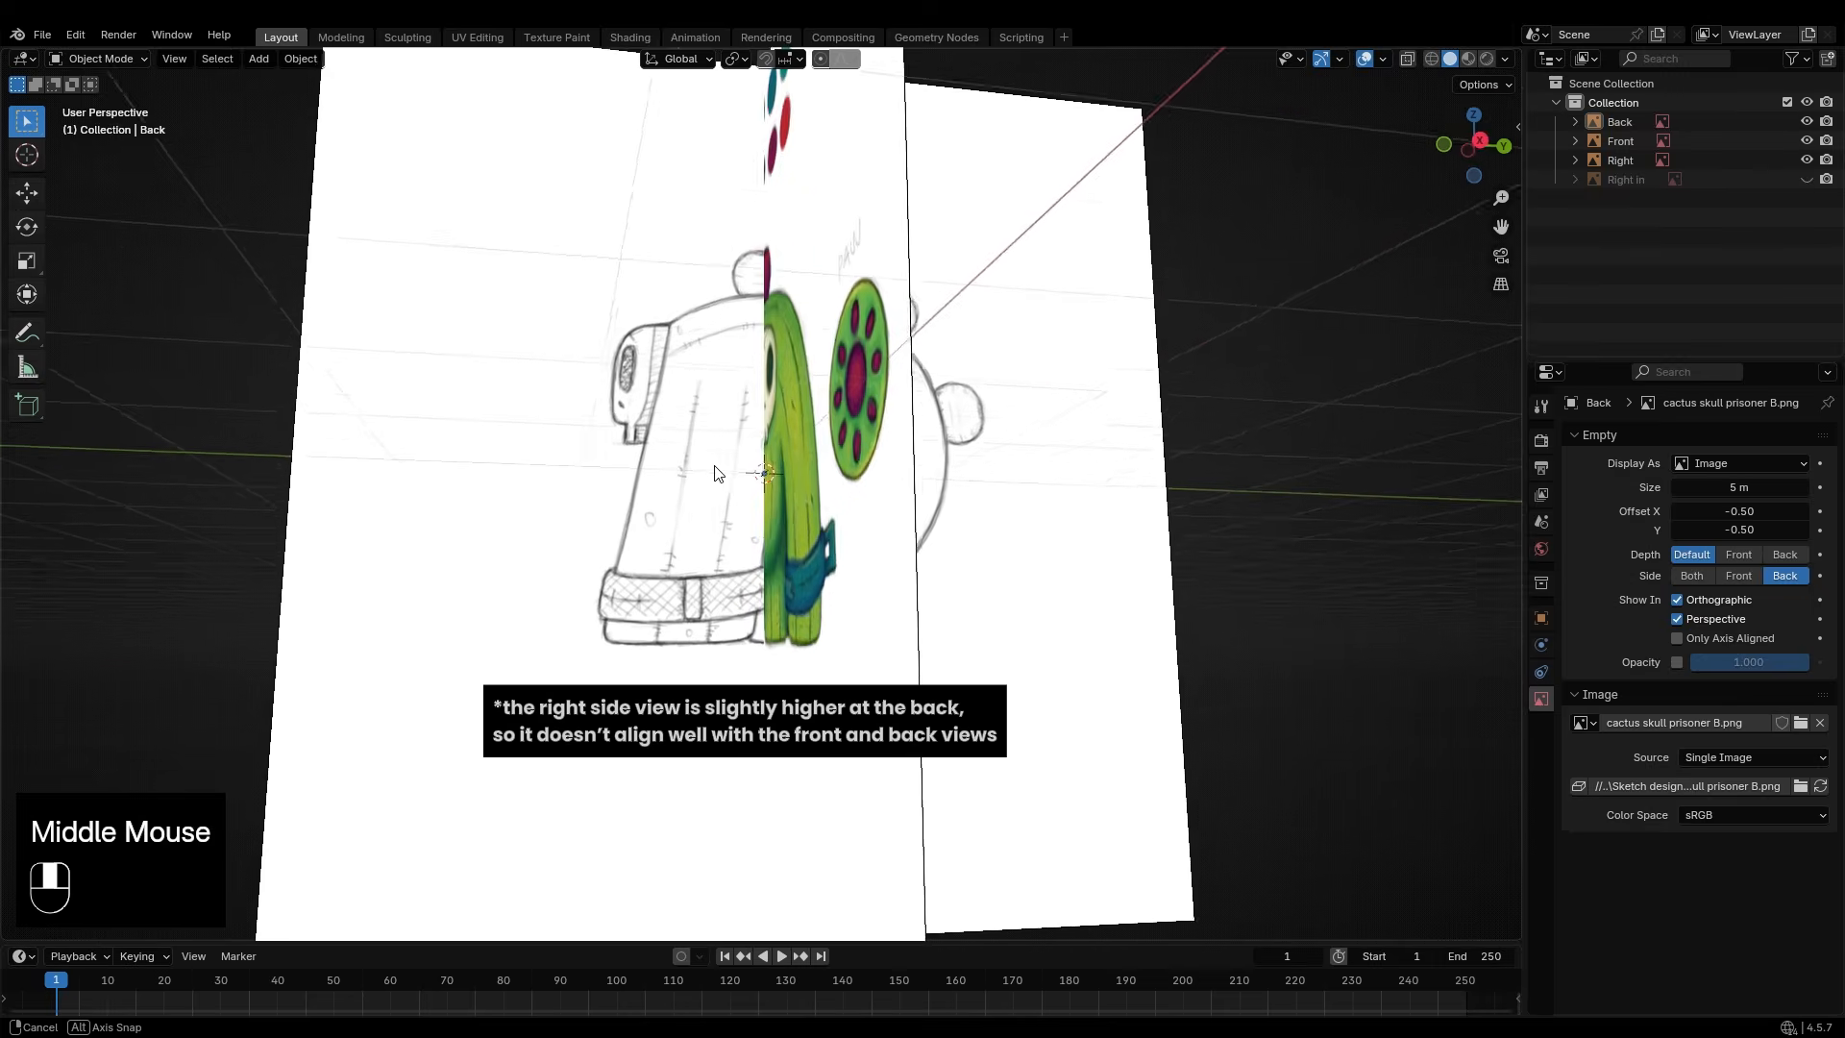
# - Switch to Blender and orbit around the reference images to compare the side view's alignment with the other views
pyautogui.moveTo(715, 472); pyautogui.dragTo(793, 492)
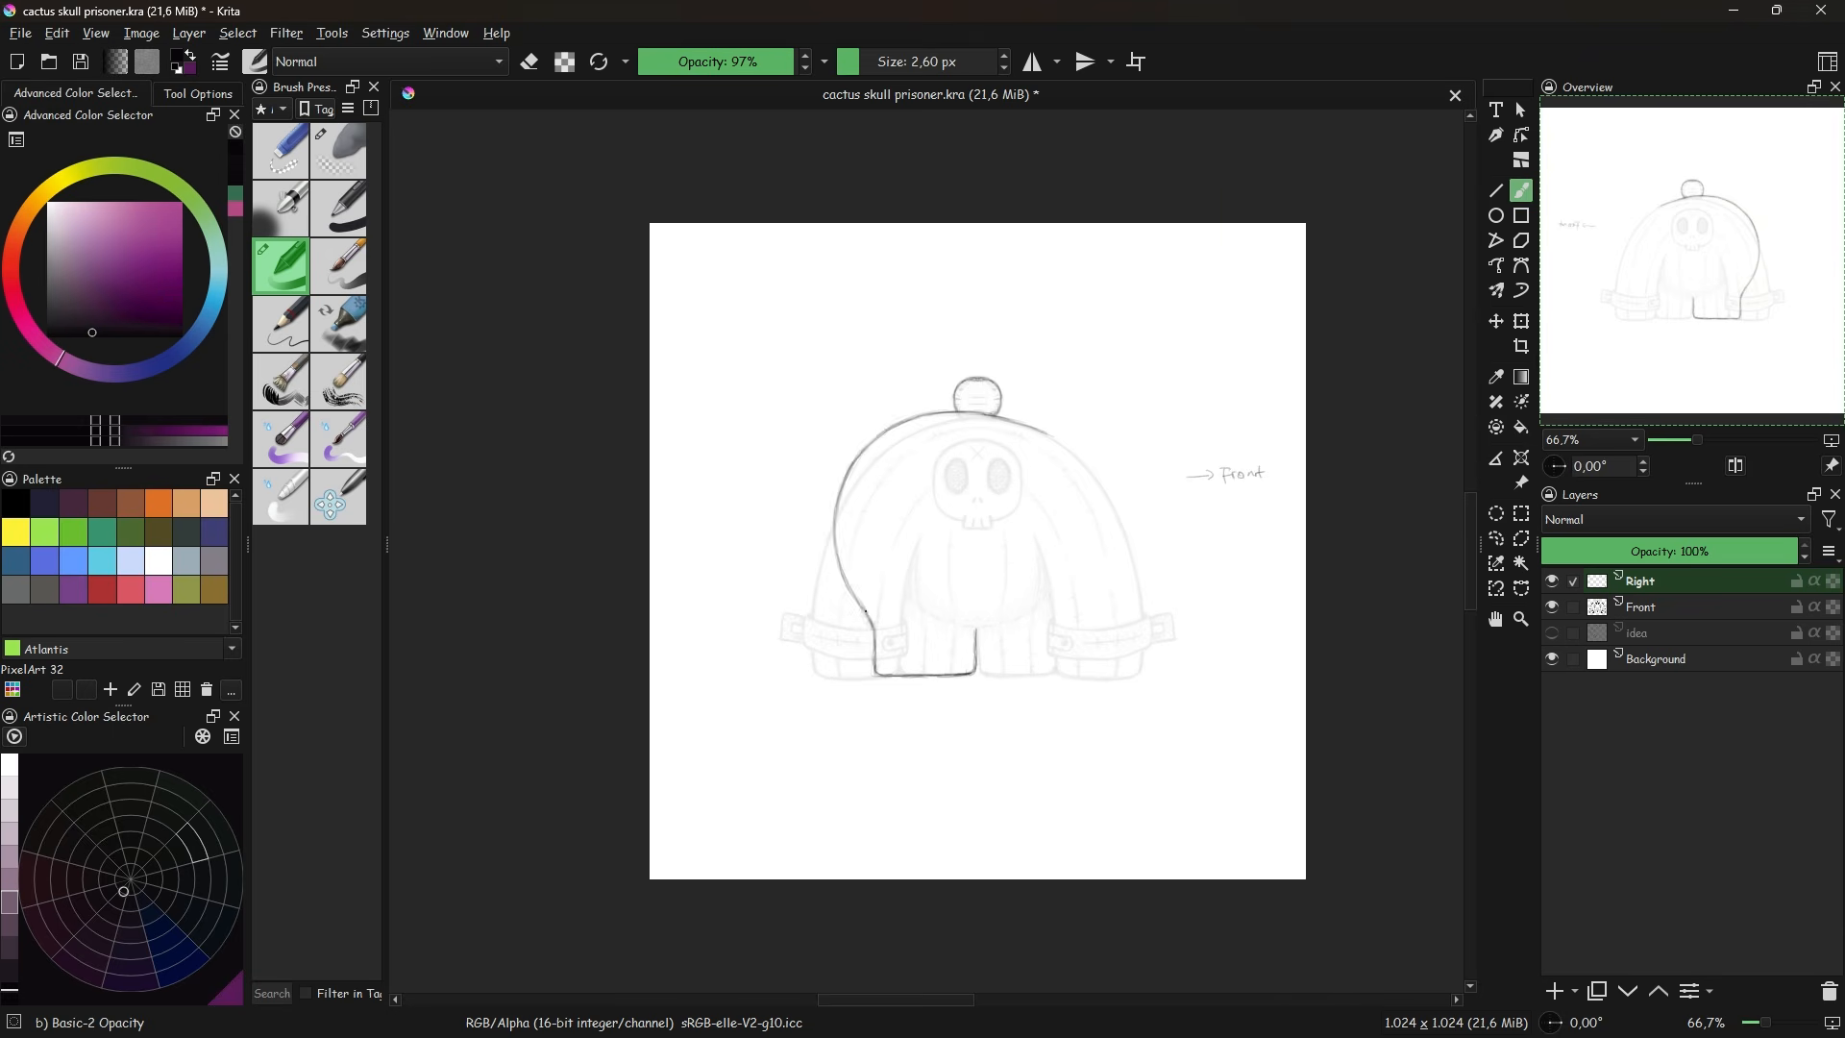
# - Switch back to Krita, unmirror the view and draw the arm's front and rear edges down to the ground
pyautogui.press('m')
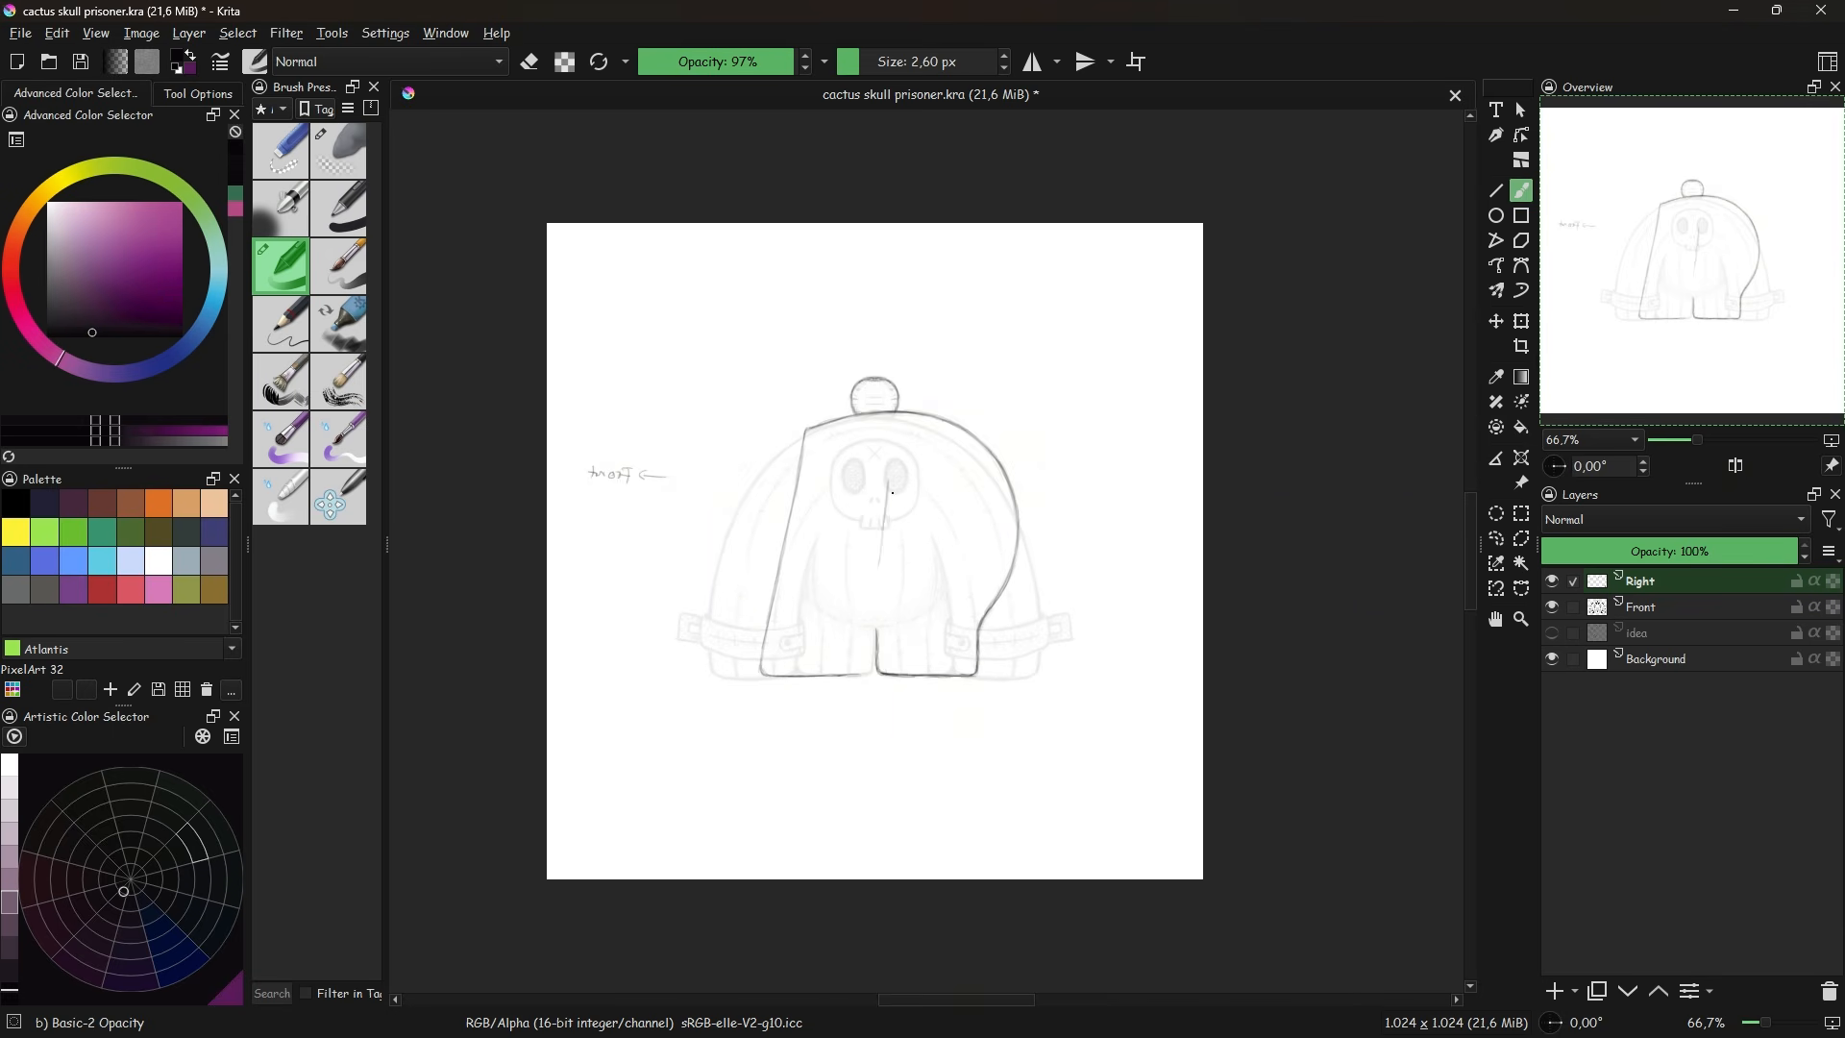
pyautogui.moveTo(891, 492); pyautogui.dragTo(870, 672)
pyautogui.press('e')
pyautogui.press('e')
# - Draw two guidelines forward from the skull's top and bottom, and refine the upper front outline of the body
pyautogui.moveTo(887, 441); pyautogui.dragTo(737, 449)
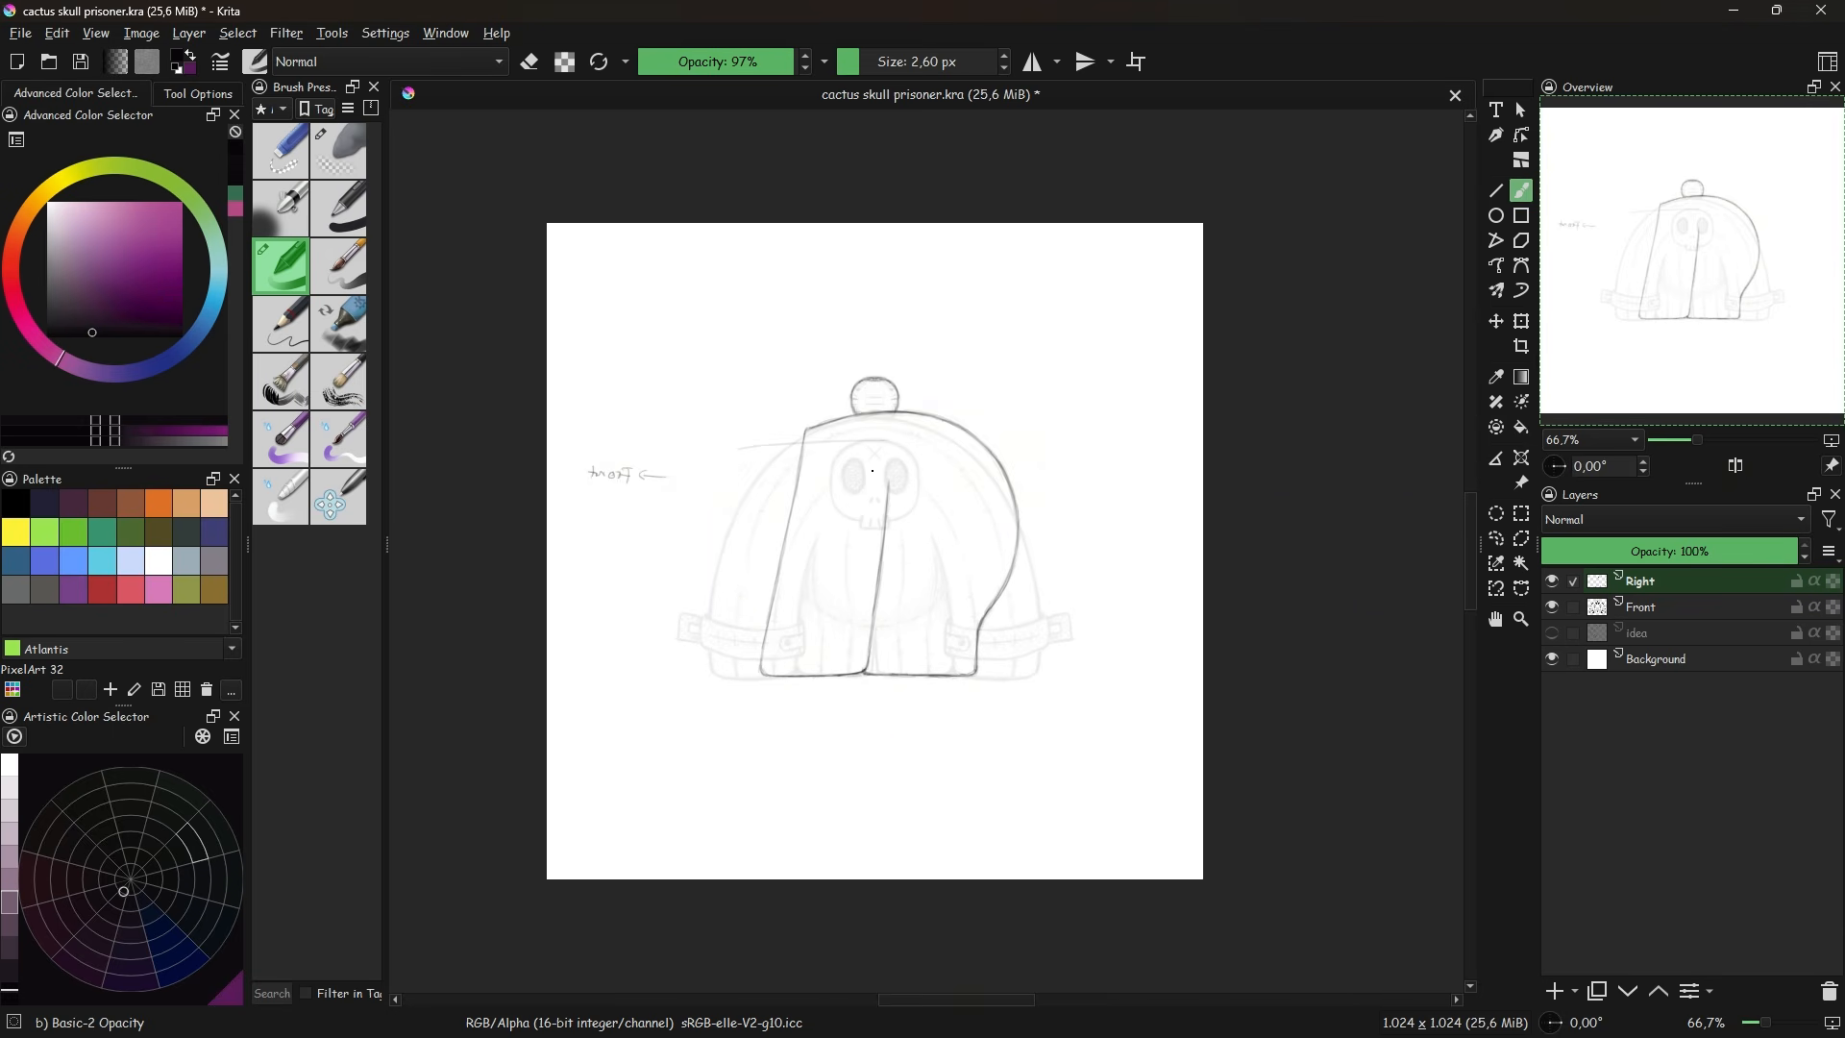
pyautogui.moveTo(886, 529); pyautogui.dragTo(738, 534)
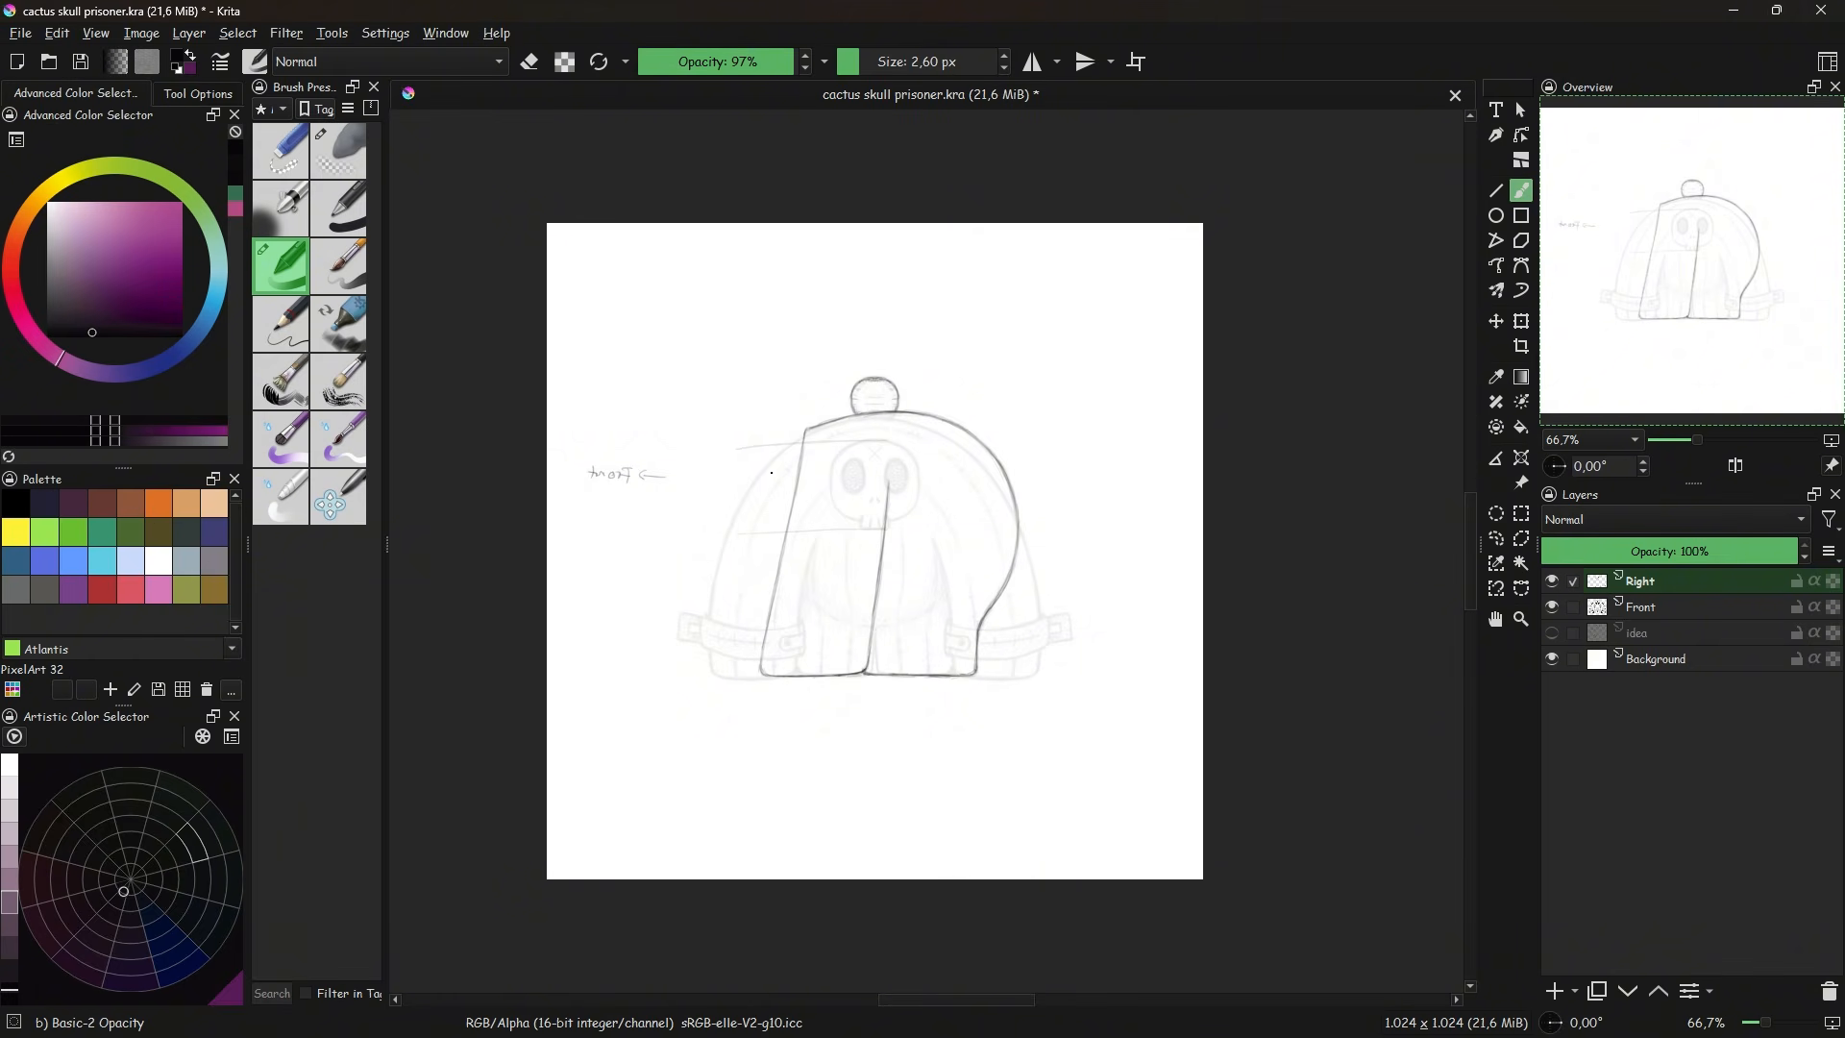
pyautogui.moveTo(802, 440); pyautogui.dragTo(854, 415)
pyautogui.press('/')
pyautogui.moveTo(805, 429); pyautogui.dragTo(834, 419)
pyautogui.press('/')
# - Draw the skull in profile with eye socket and teeth at the front of the body, erasing leftover guidelines
pyautogui.moveTo(760, 468); pyautogui.dragTo(772, 518)
pyautogui.press('/')
pyautogui.press('/')
pyautogui.moveTo(745, 449); pyautogui.dragTo(774, 443)
pyautogui.press('/')
pyautogui.press('/')
pyautogui.moveTo(762, 471)
pyautogui.mouseDown()
pyautogui.moveTo(785, 444)
pyautogui.moveTo(777, 494)
pyautogui.mouseUp()
pyautogui.moveTo(772, 519); pyautogui.dragTo(788, 530)
pyautogui.press('/')
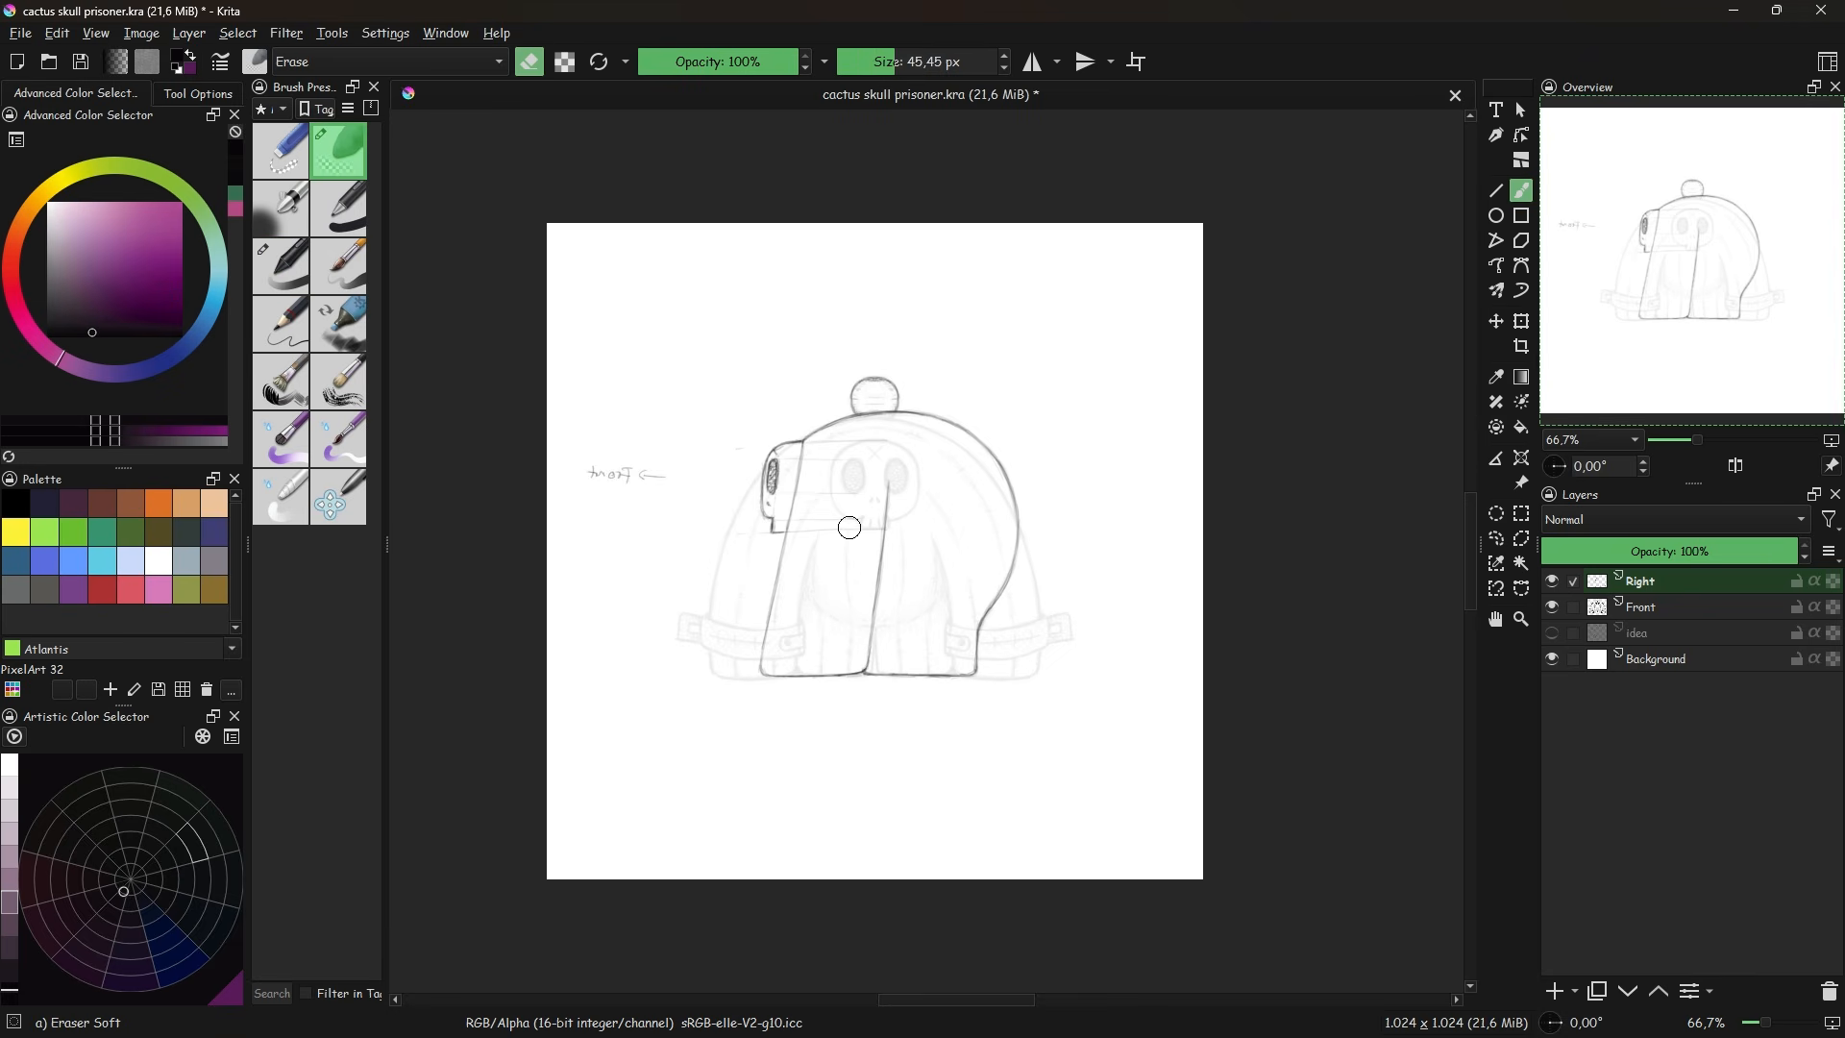
pyautogui.press('/')
# - Draw a curved guideline above the back at flower height and add a second round bud behind the first
pyautogui.press('m')
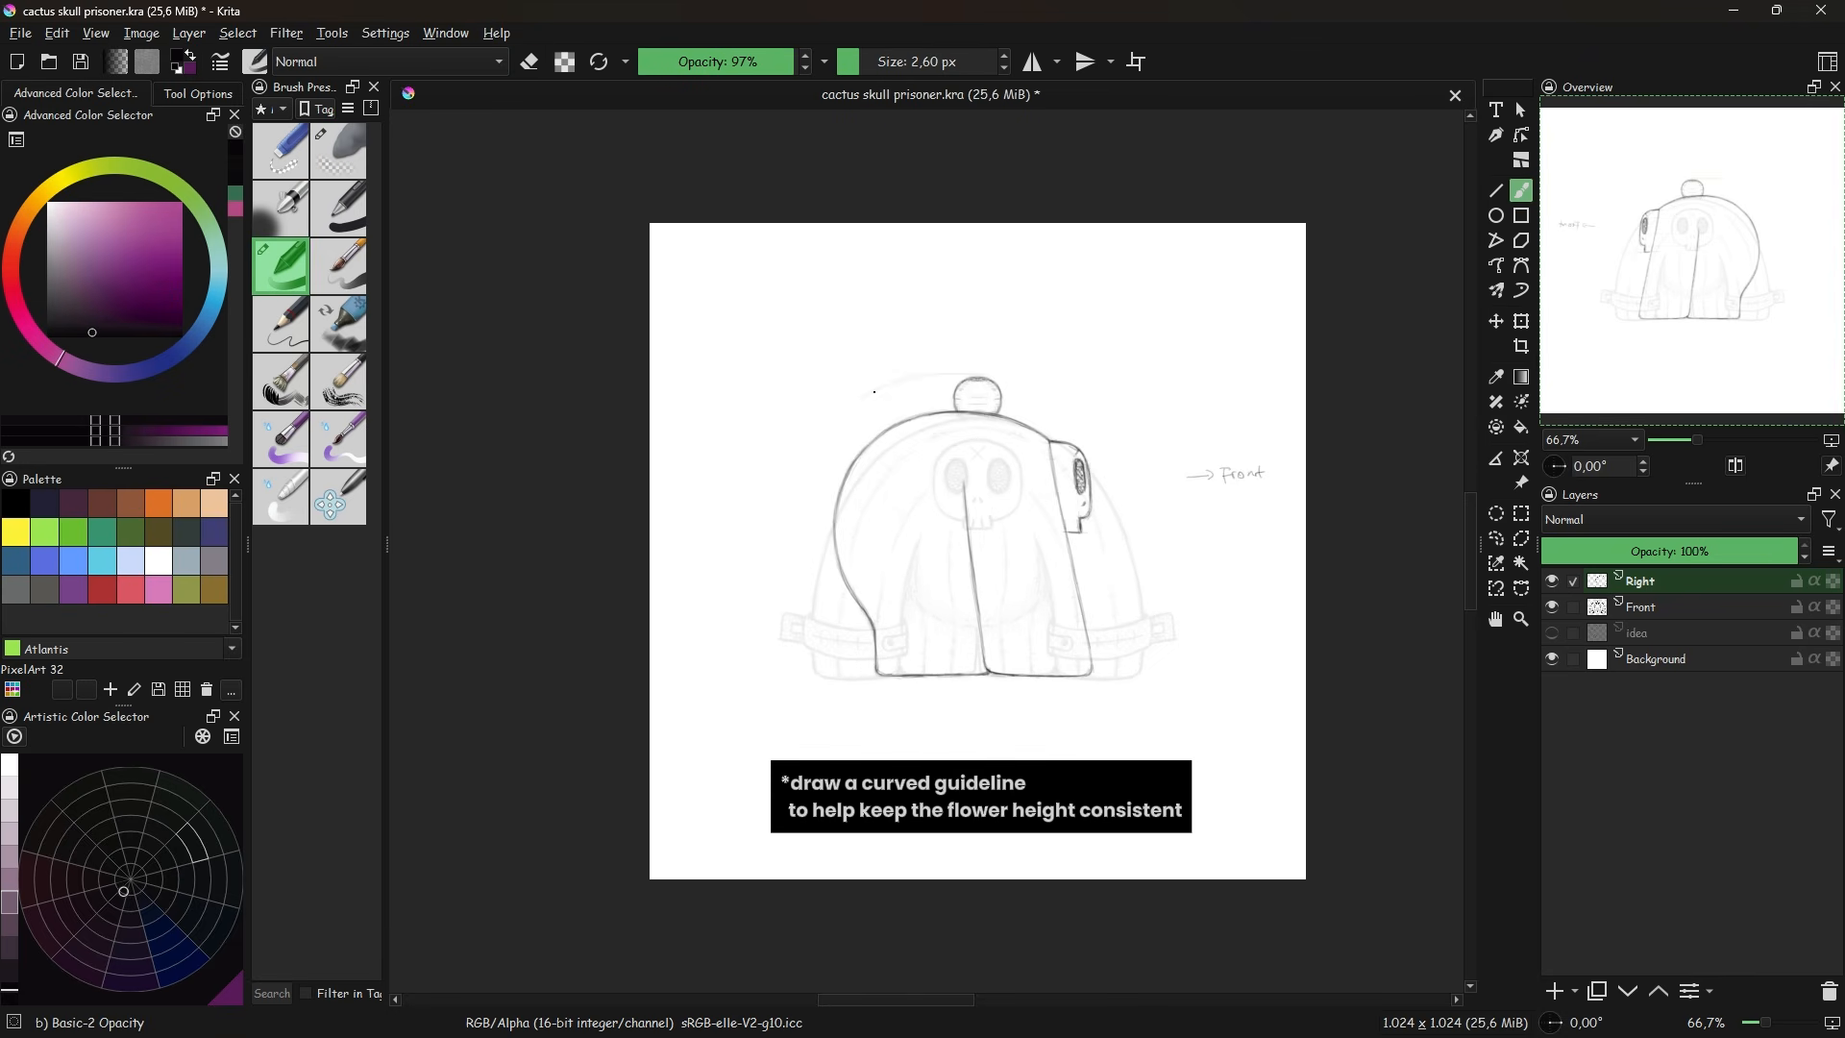
pyautogui.press('m')
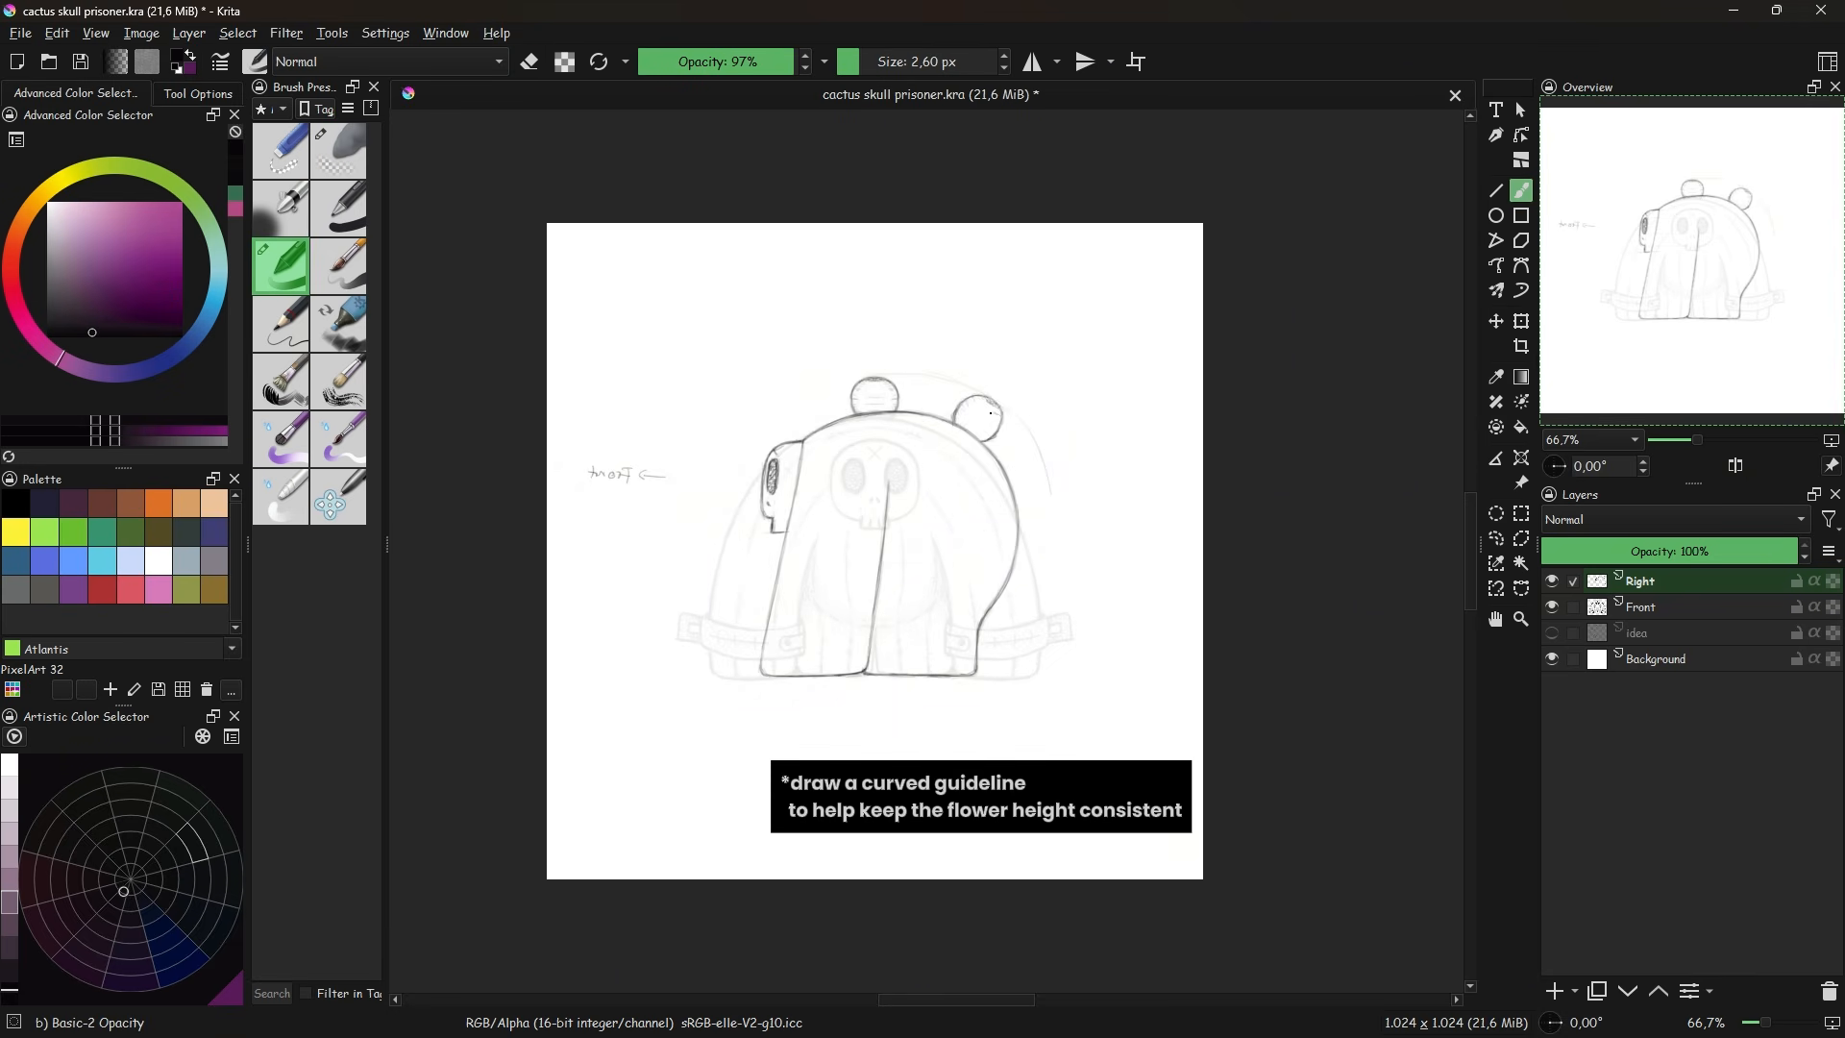
# - Select the top bud with a freehand selection and paste a copy of it on a new layer
pyautogui.click(1496, 538)
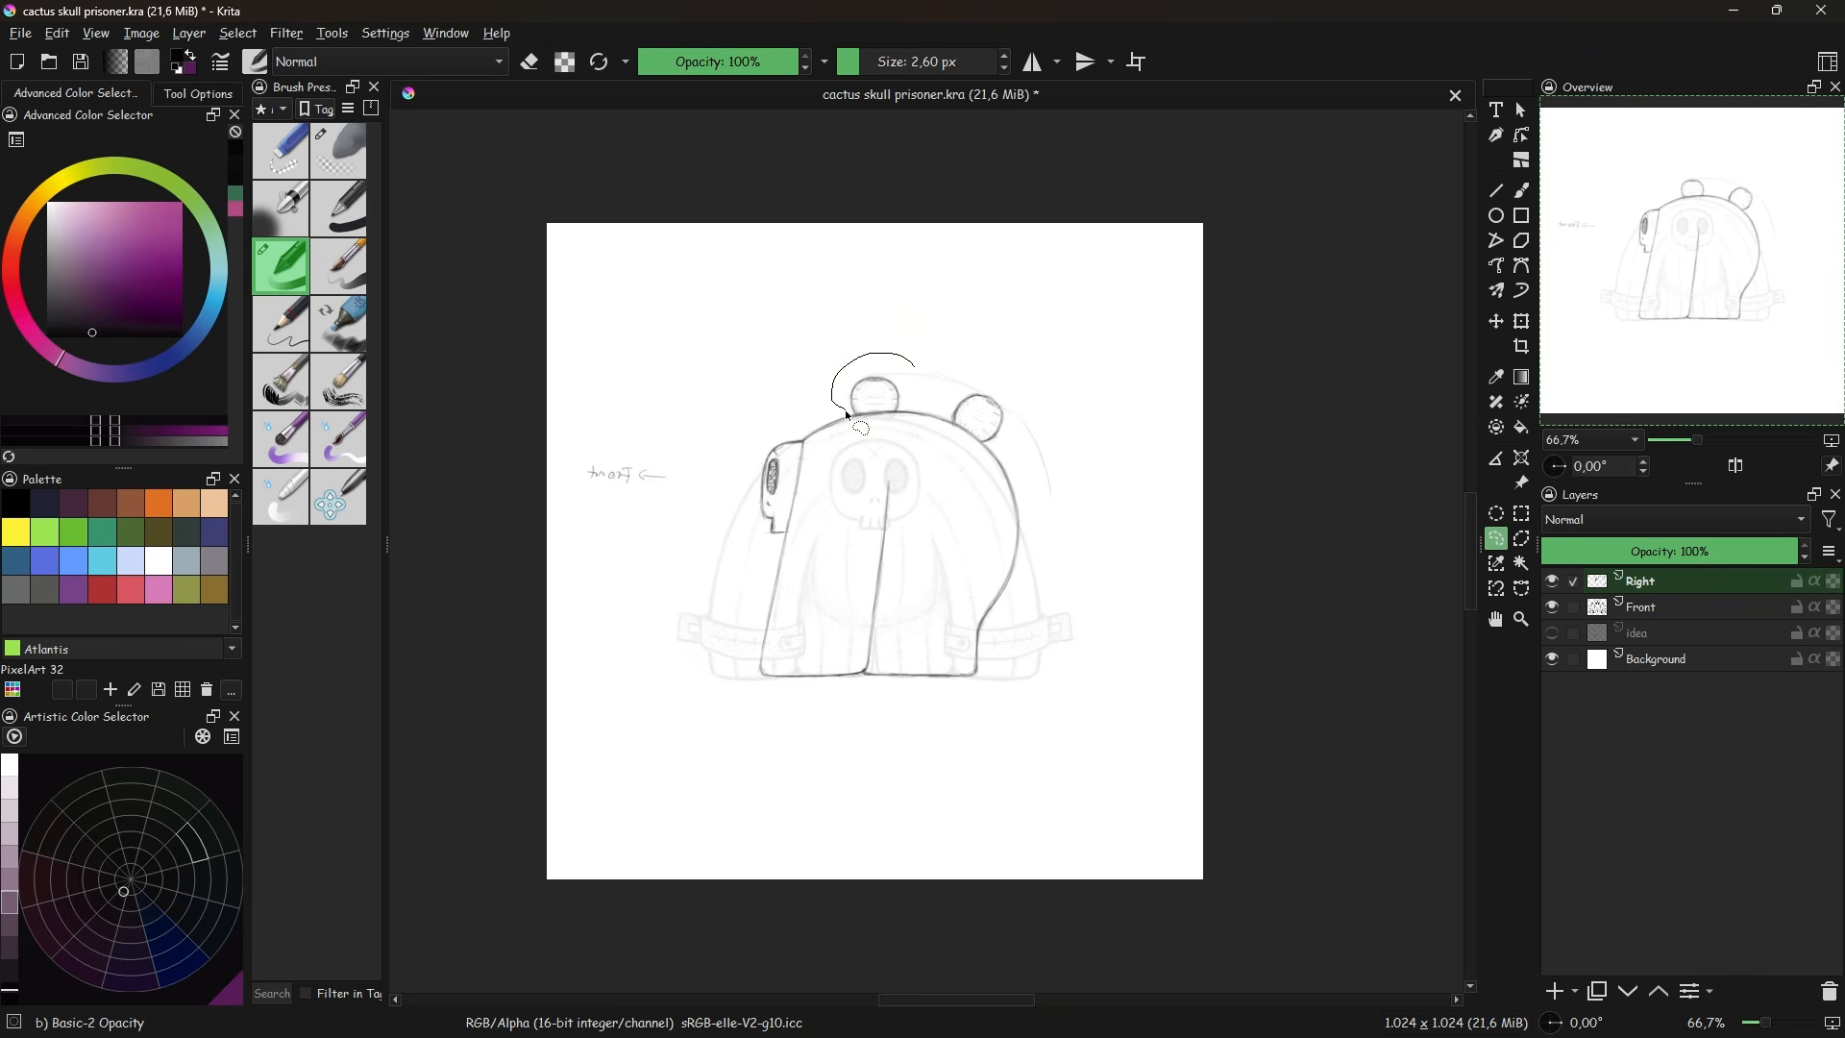
pyautogui.moveTo(847, 415); pyautogui.dragTo(920, 377)
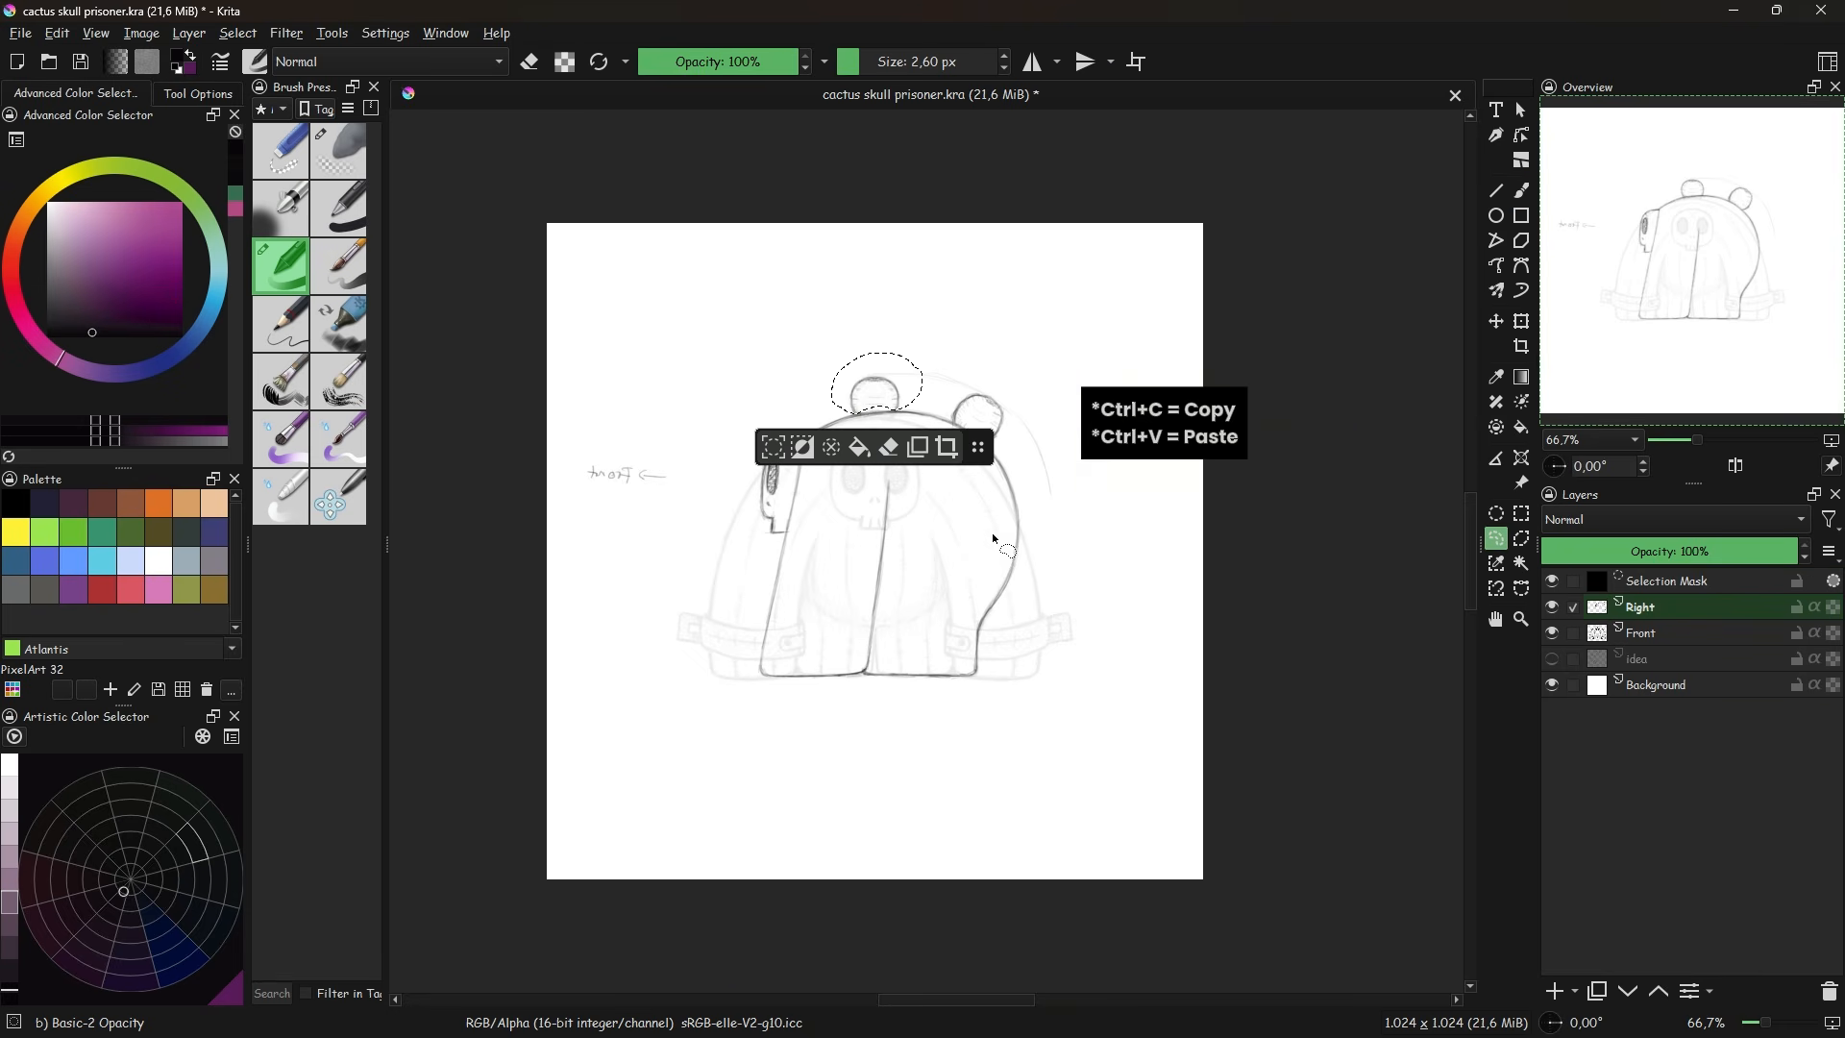
pyautogui.hotkey('ctrl', 'v')
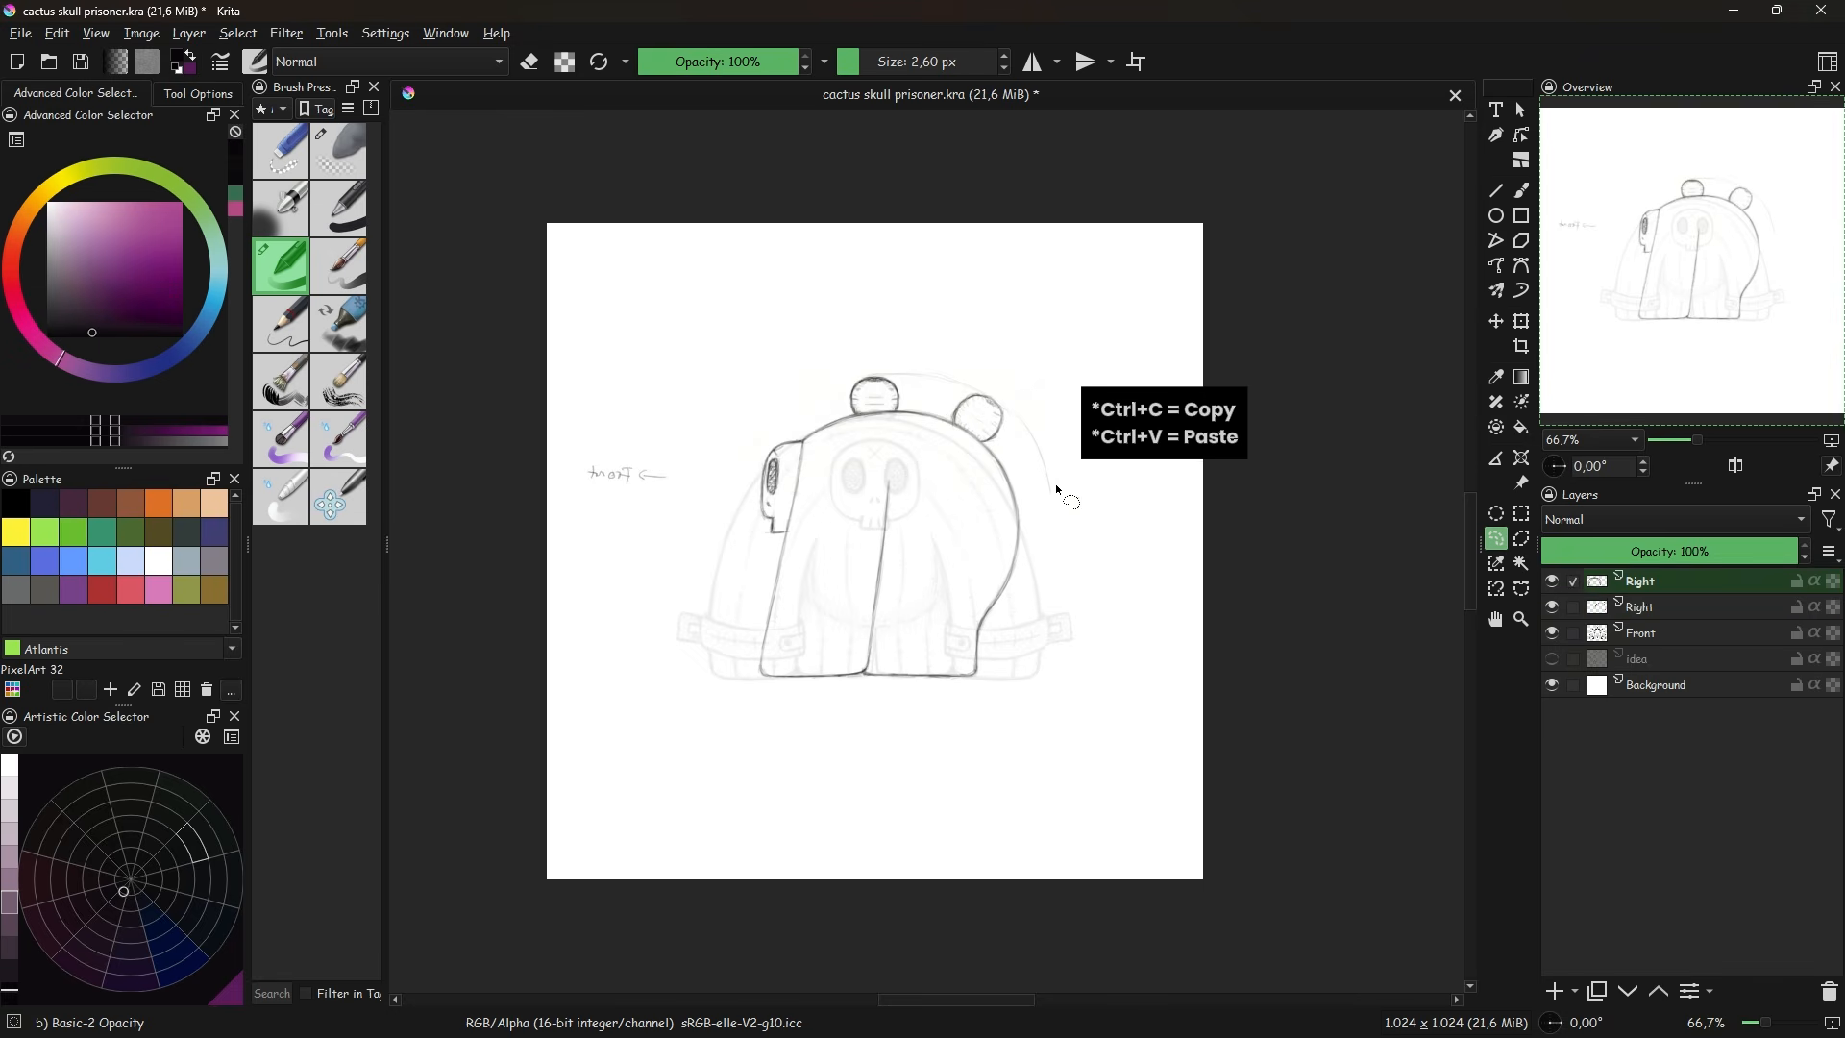
pyautogui.click(1551, 582)
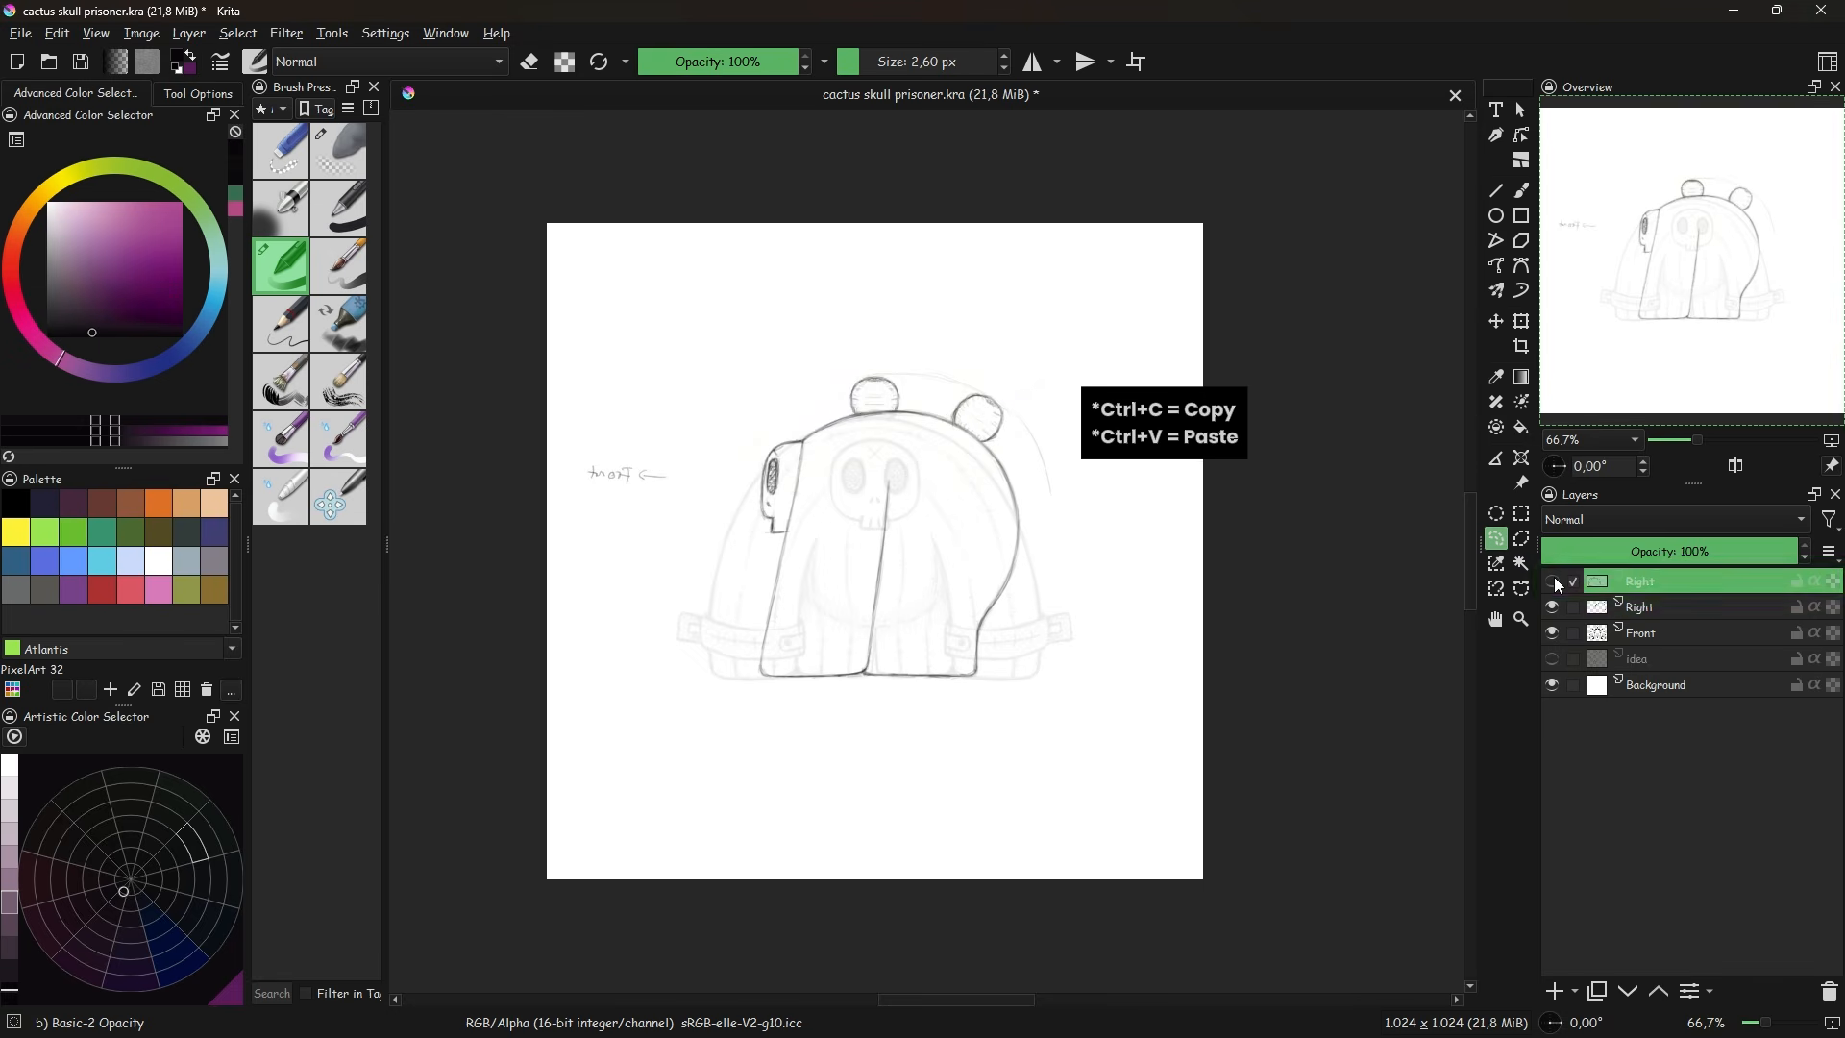
pyautogui.click(1551, 581)
# - Rotate the copied bud and position it on the back, below the second bud and within the curved guideline
pyautogui.hotkey('ctrl', 't')
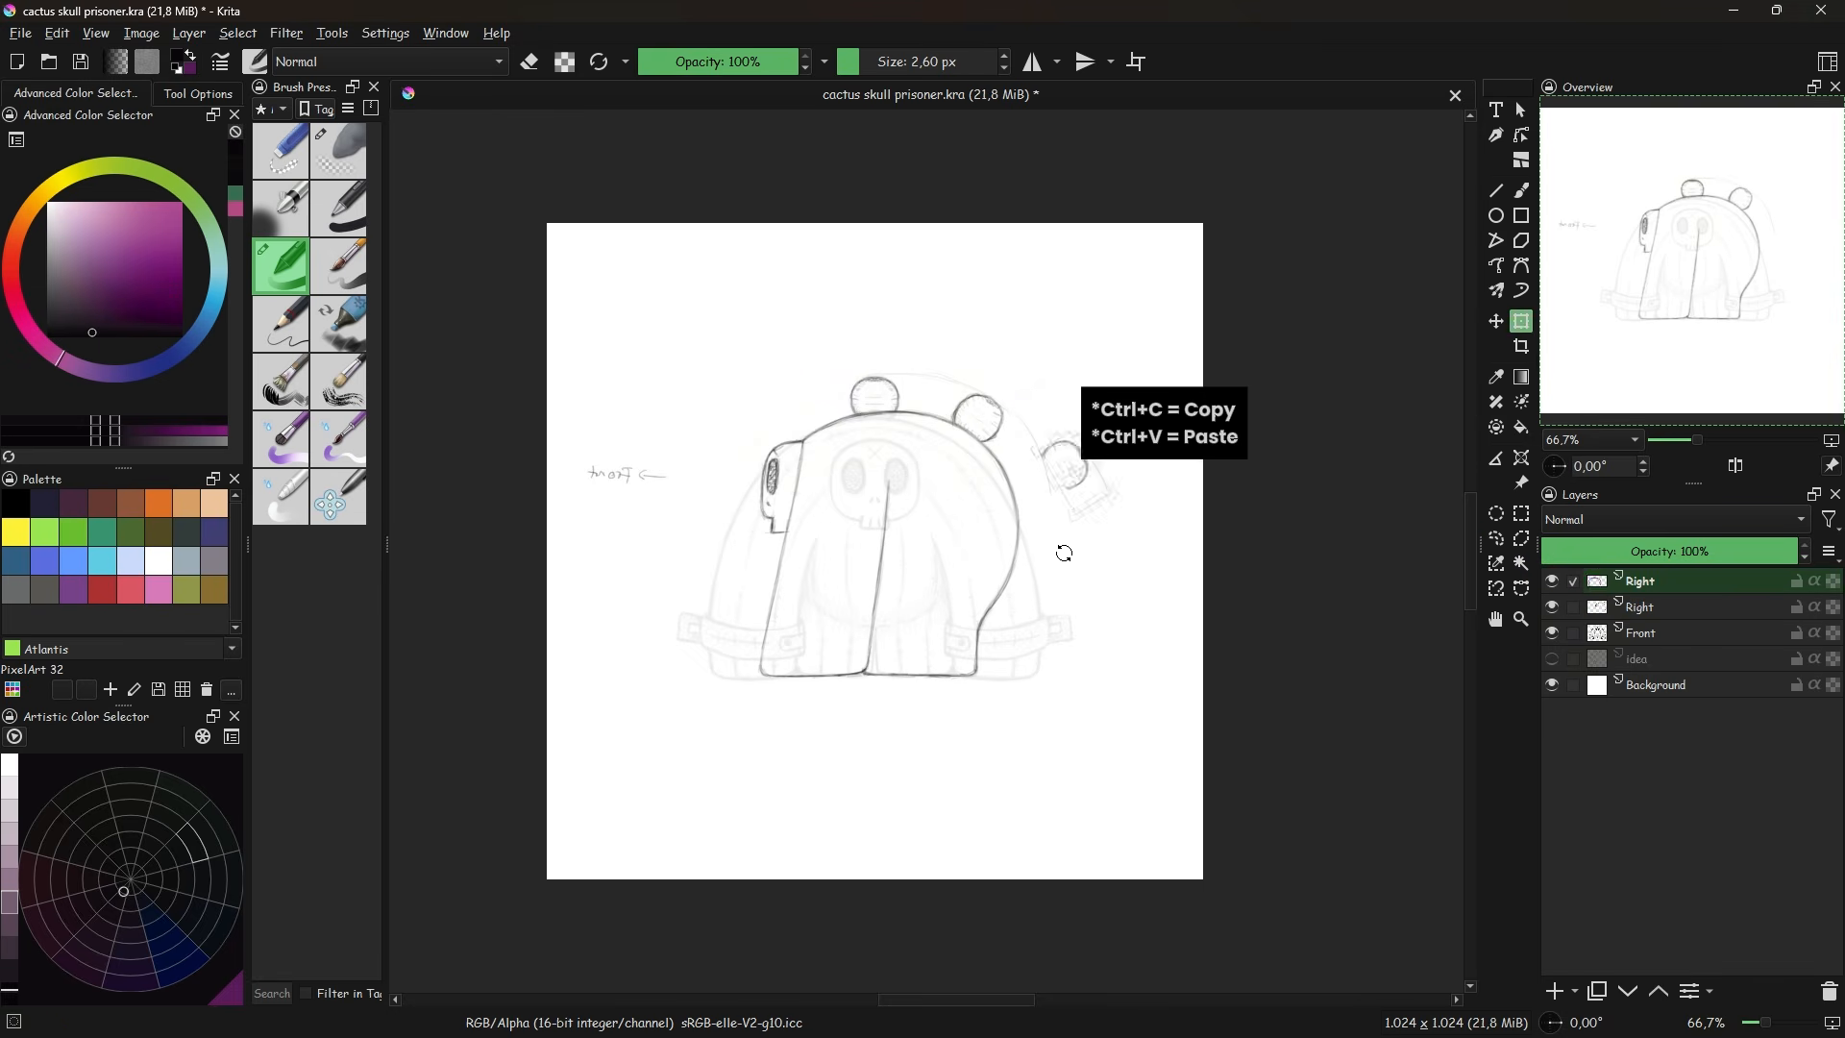
pyautogui.press('t')
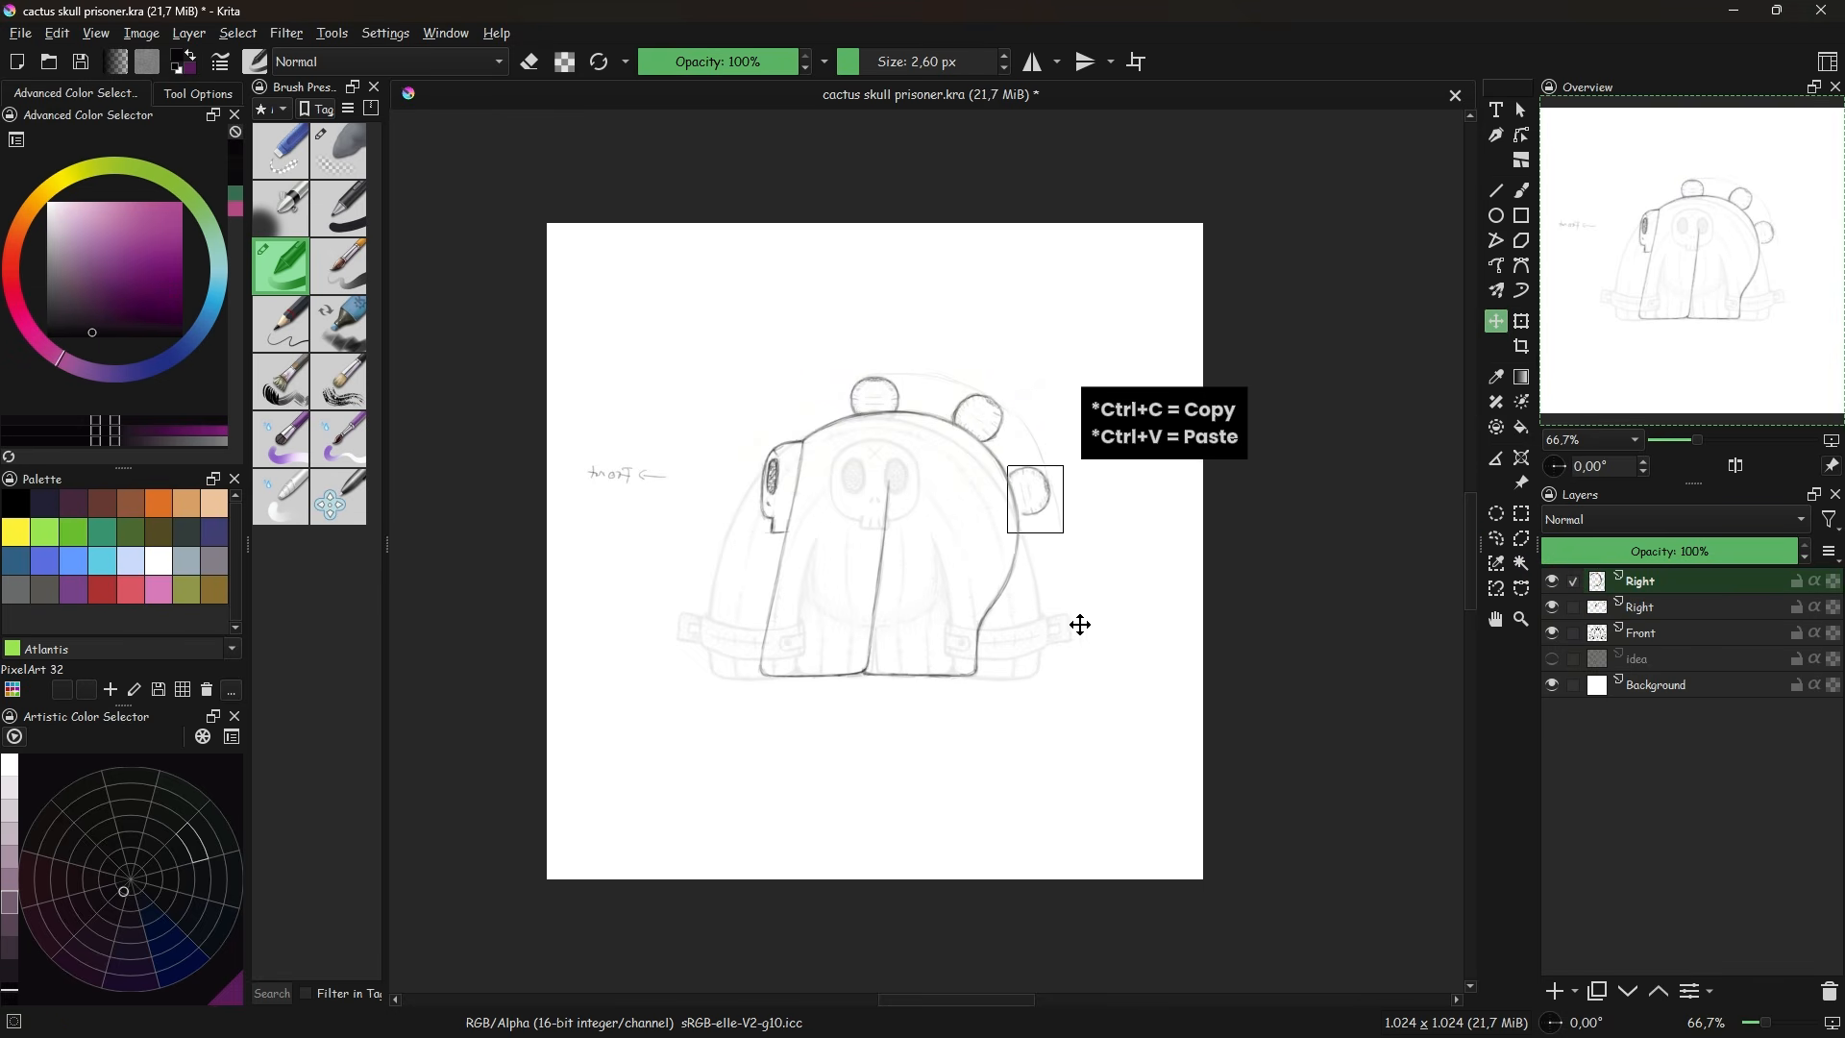
pyautogui.hotkey('ctrl', 't')
pyautogui.moveTo(1140, 683); pyautogui.dragTo(1231, 667)
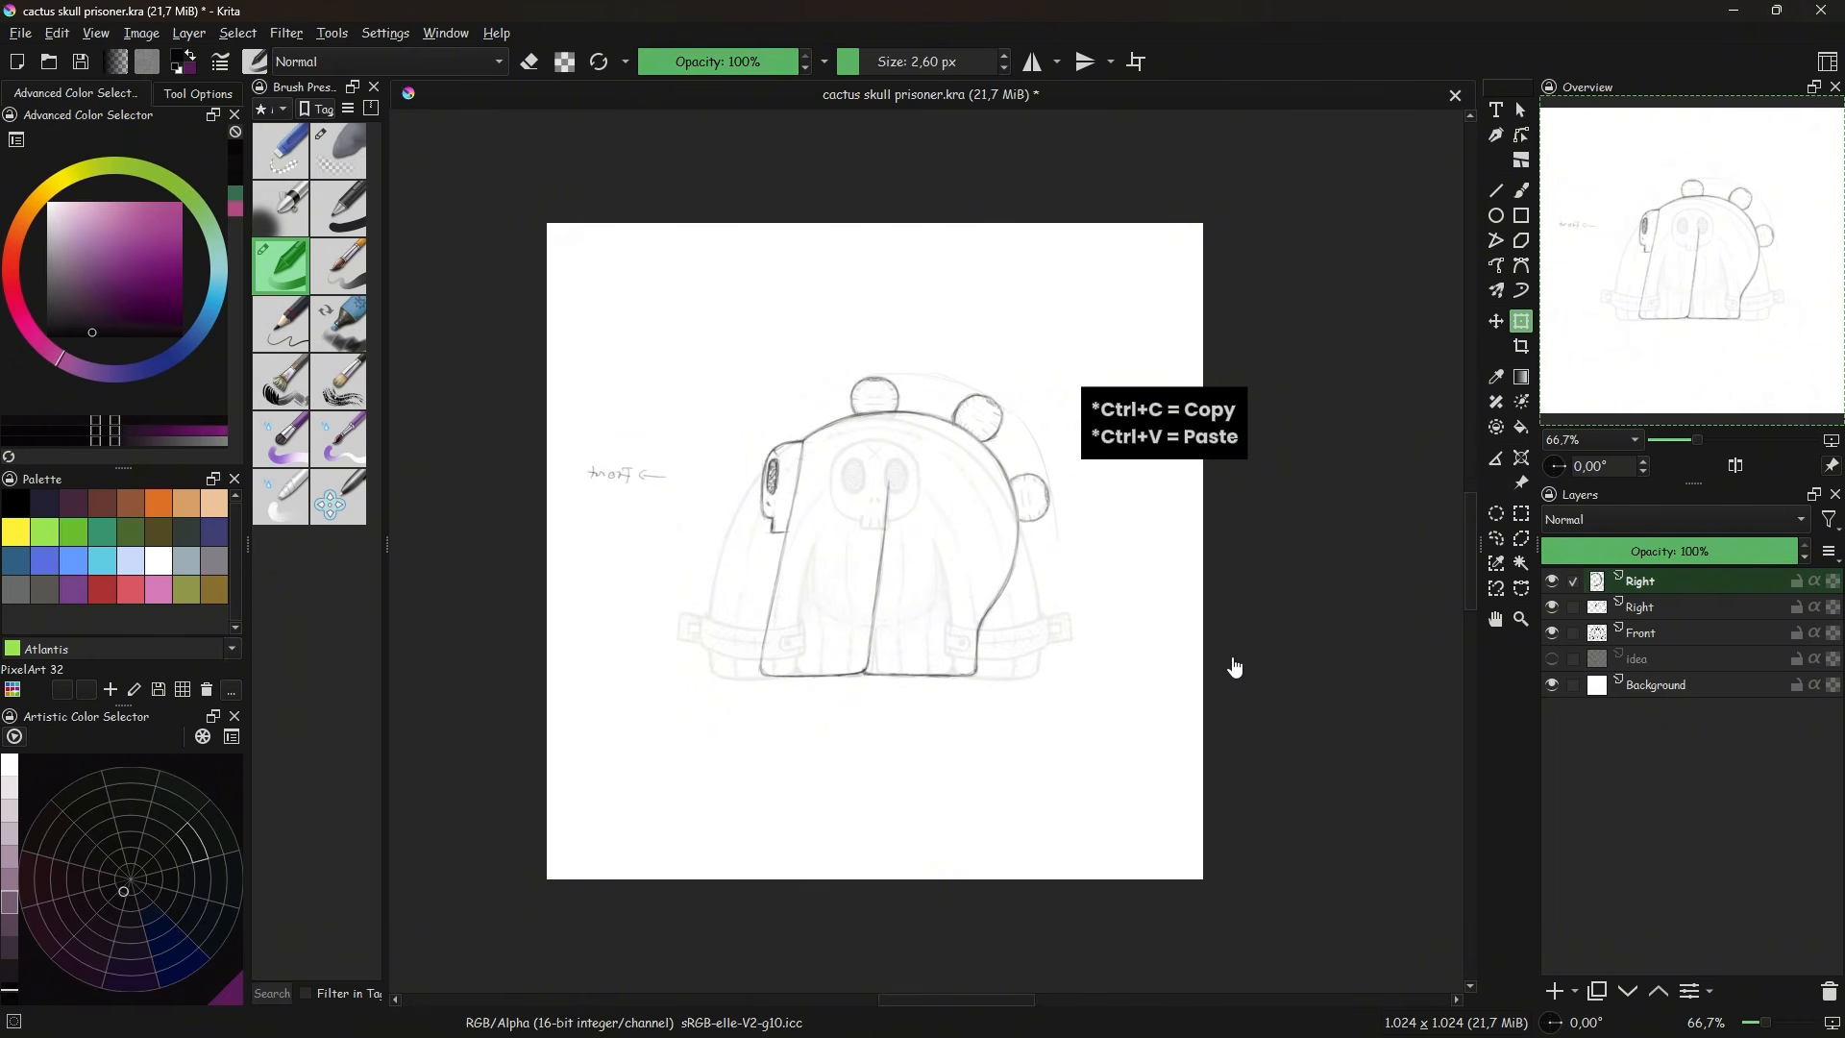
# - Replace the middle bud with a pasted copy of the top bud, rotated to follow the upper curve of the back
pyautogui.click(1640, 633)
pyautogui.moveTo(964, 403); pyautogui.dragTo(996, 436)
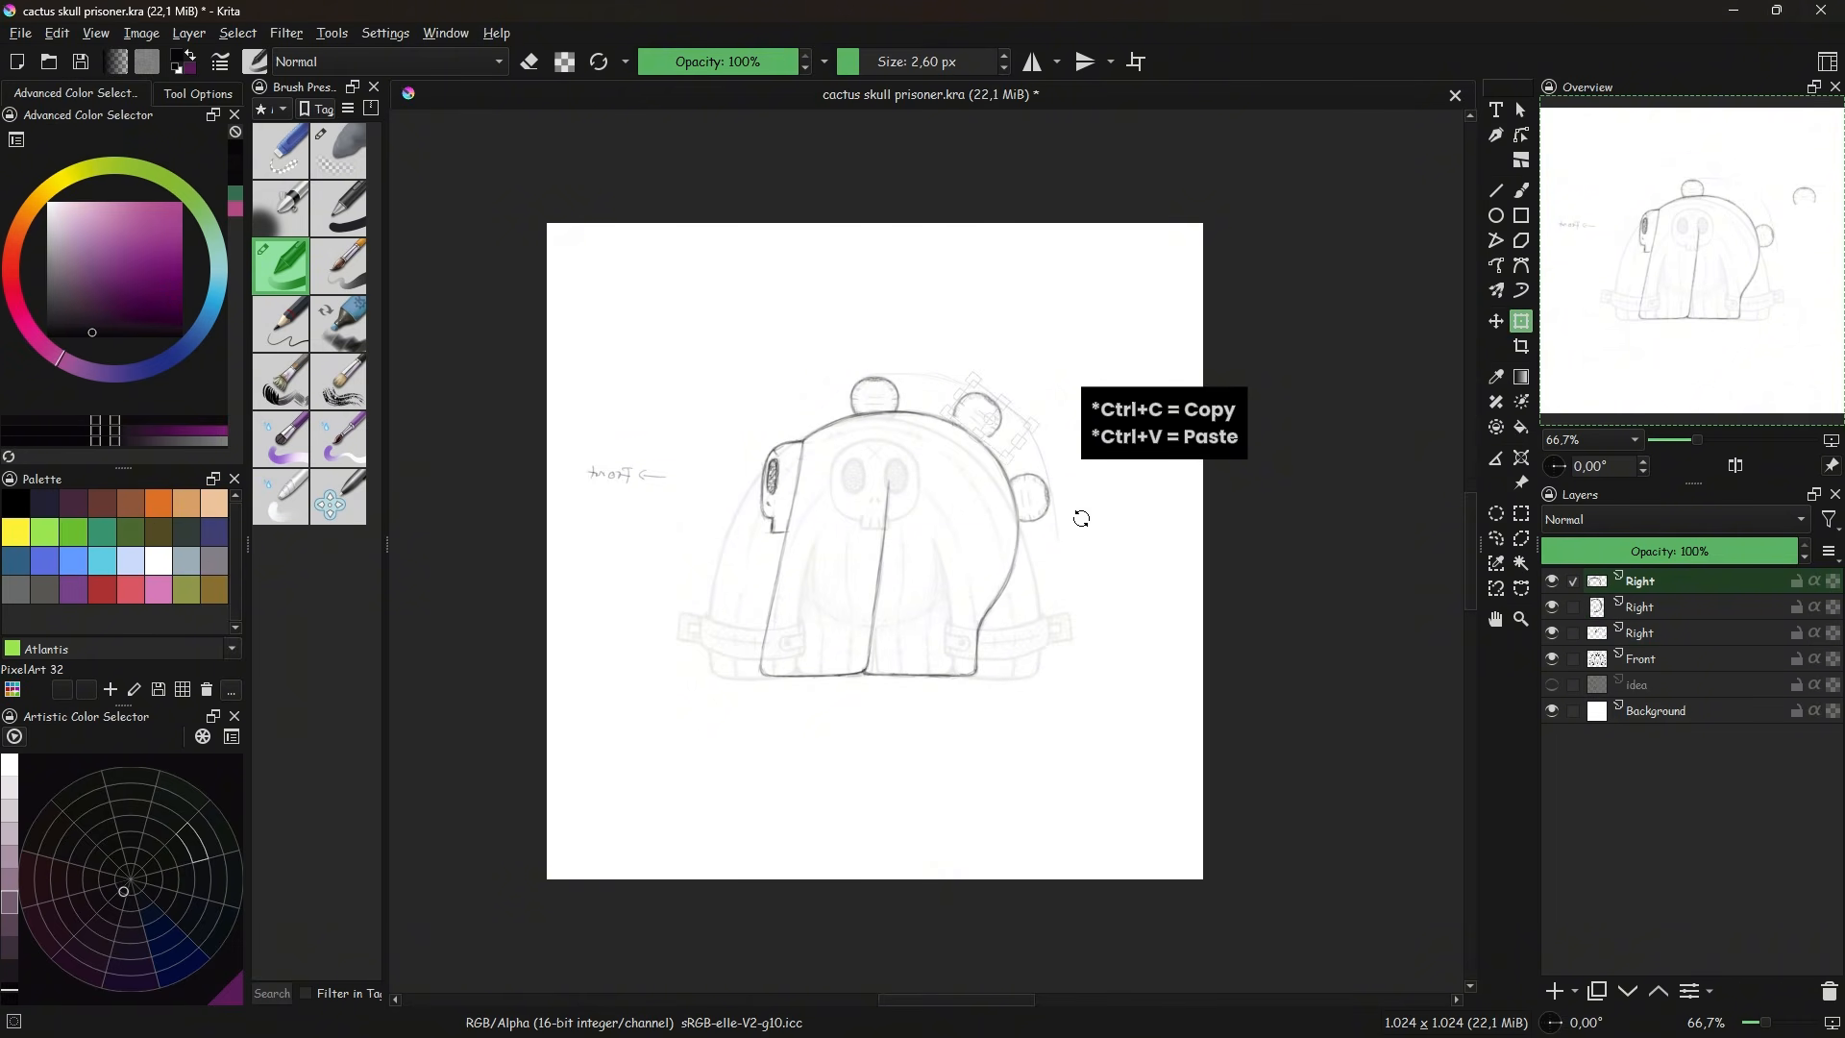
pyautogui.hotkey('ctrl', 't')
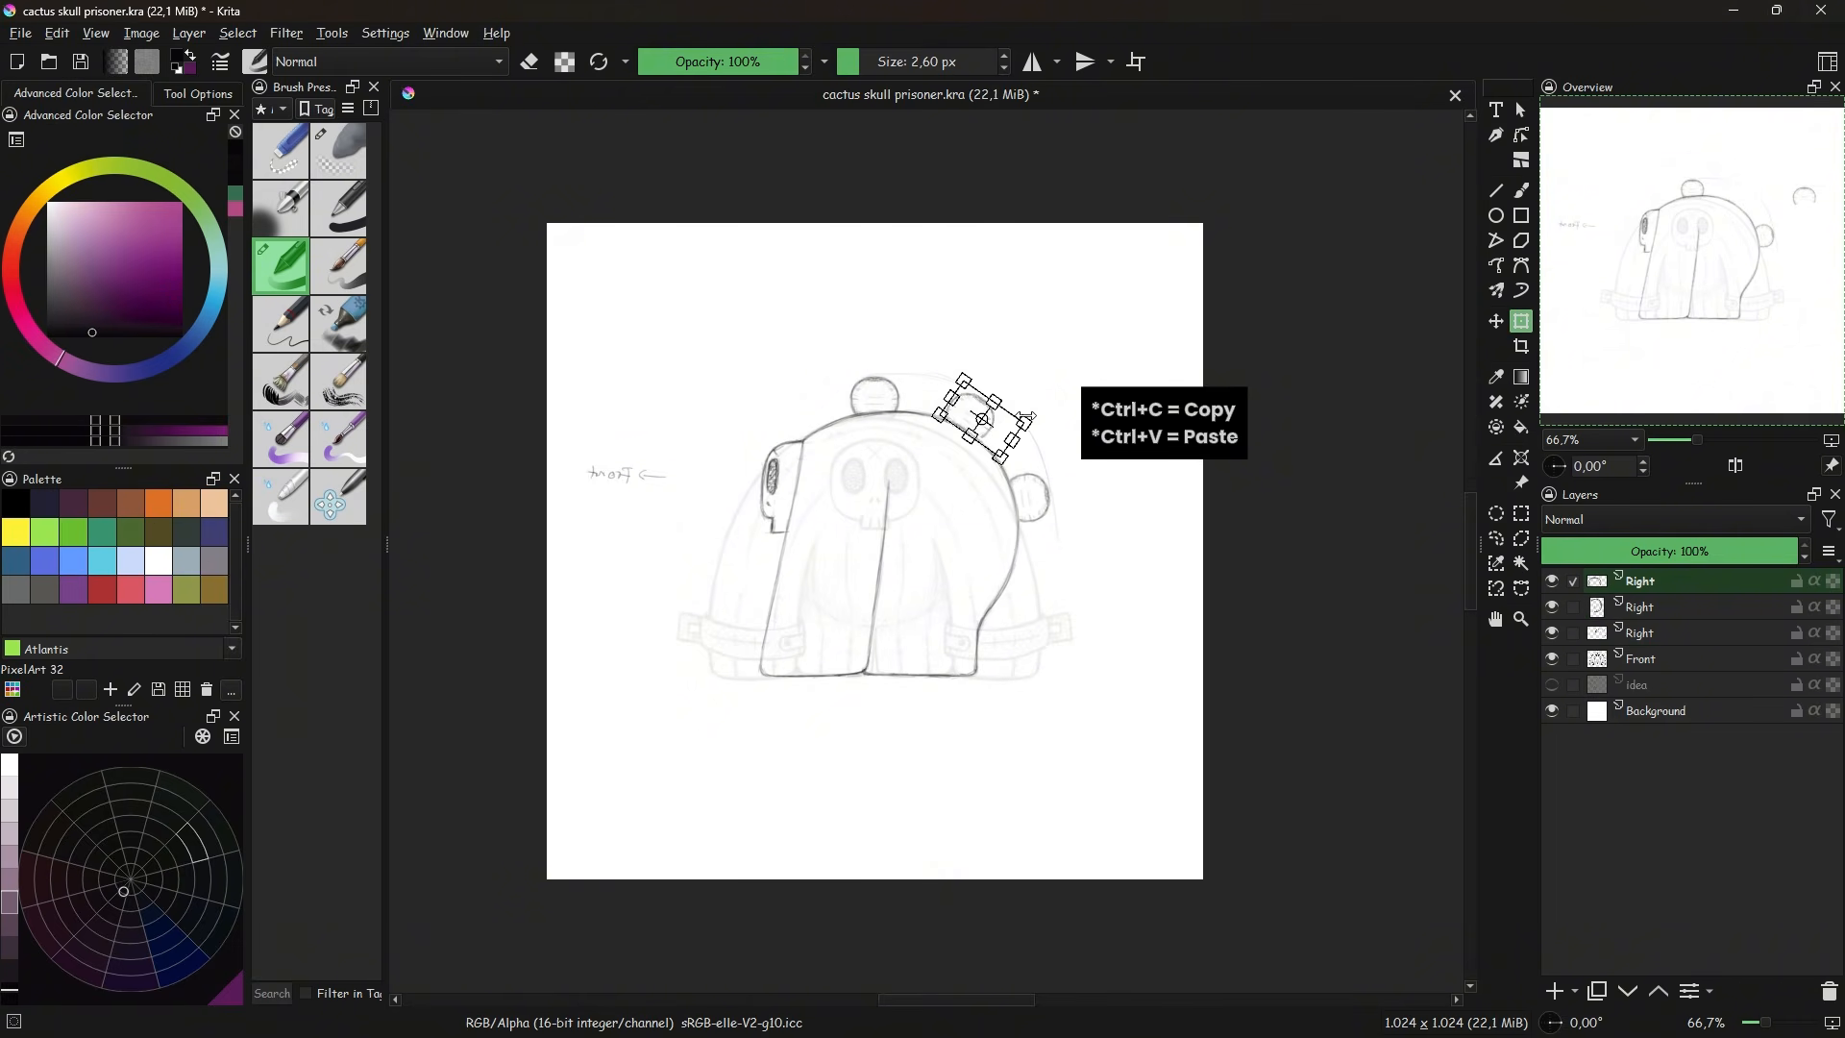
pyautogui.press('Return')
# - Toggle the two bud copy layers to check them, and merge them down into the original Right layer
pyautogui.click(1553, 607)
pyautogui.click(1554, 582)
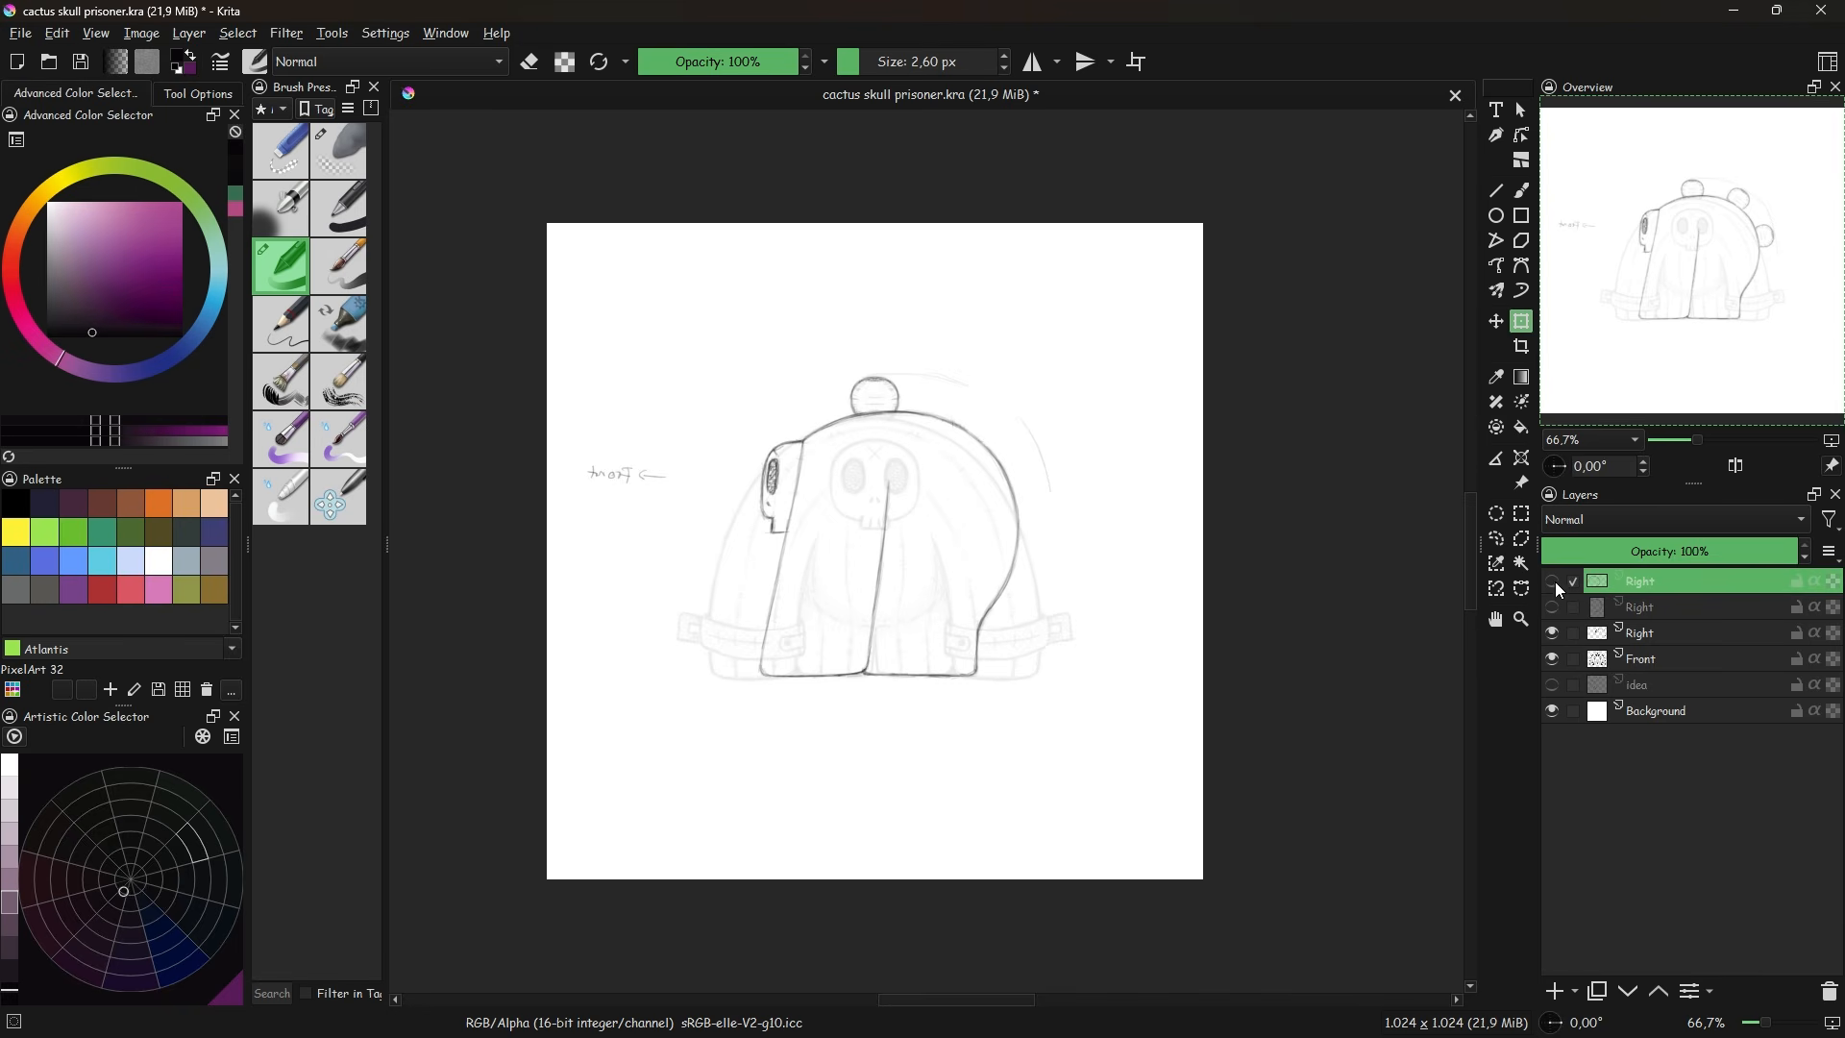
pyautogui.click(1553, 607)
pyautogui.click(1553, 581)
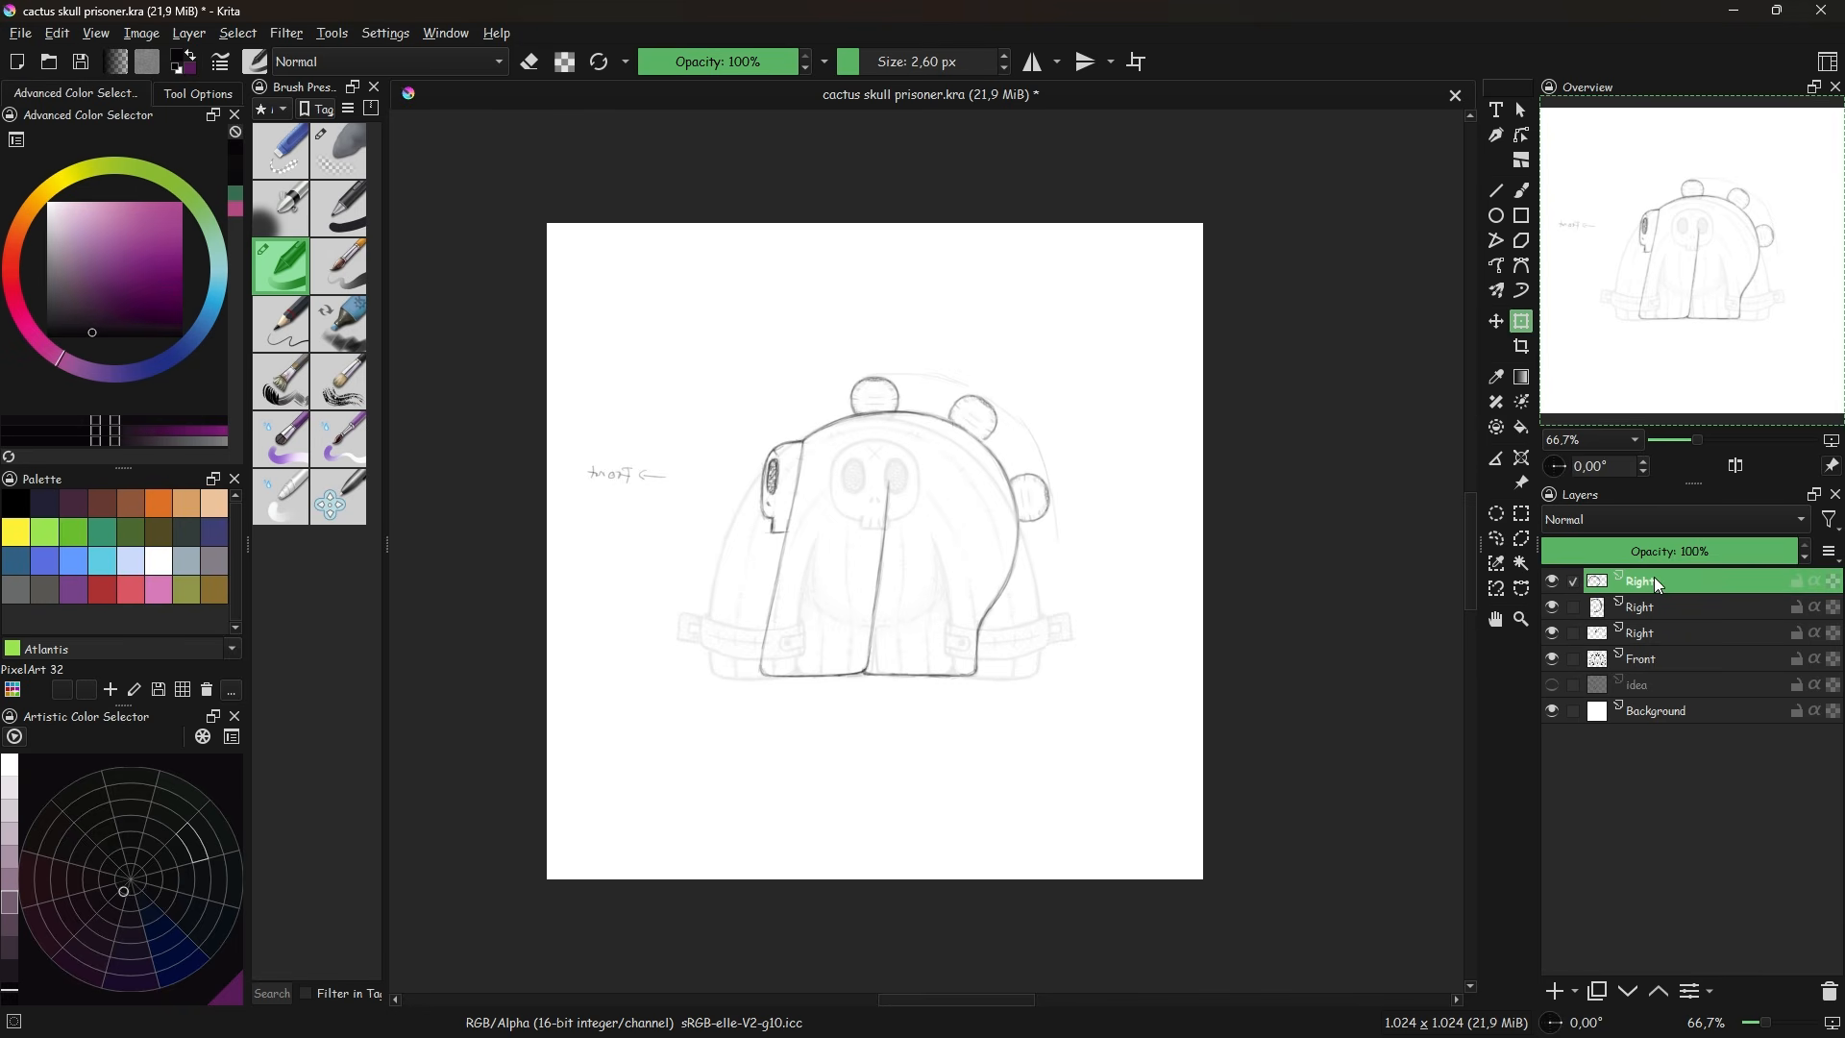
pyautogui.rightClick(1709, 582)
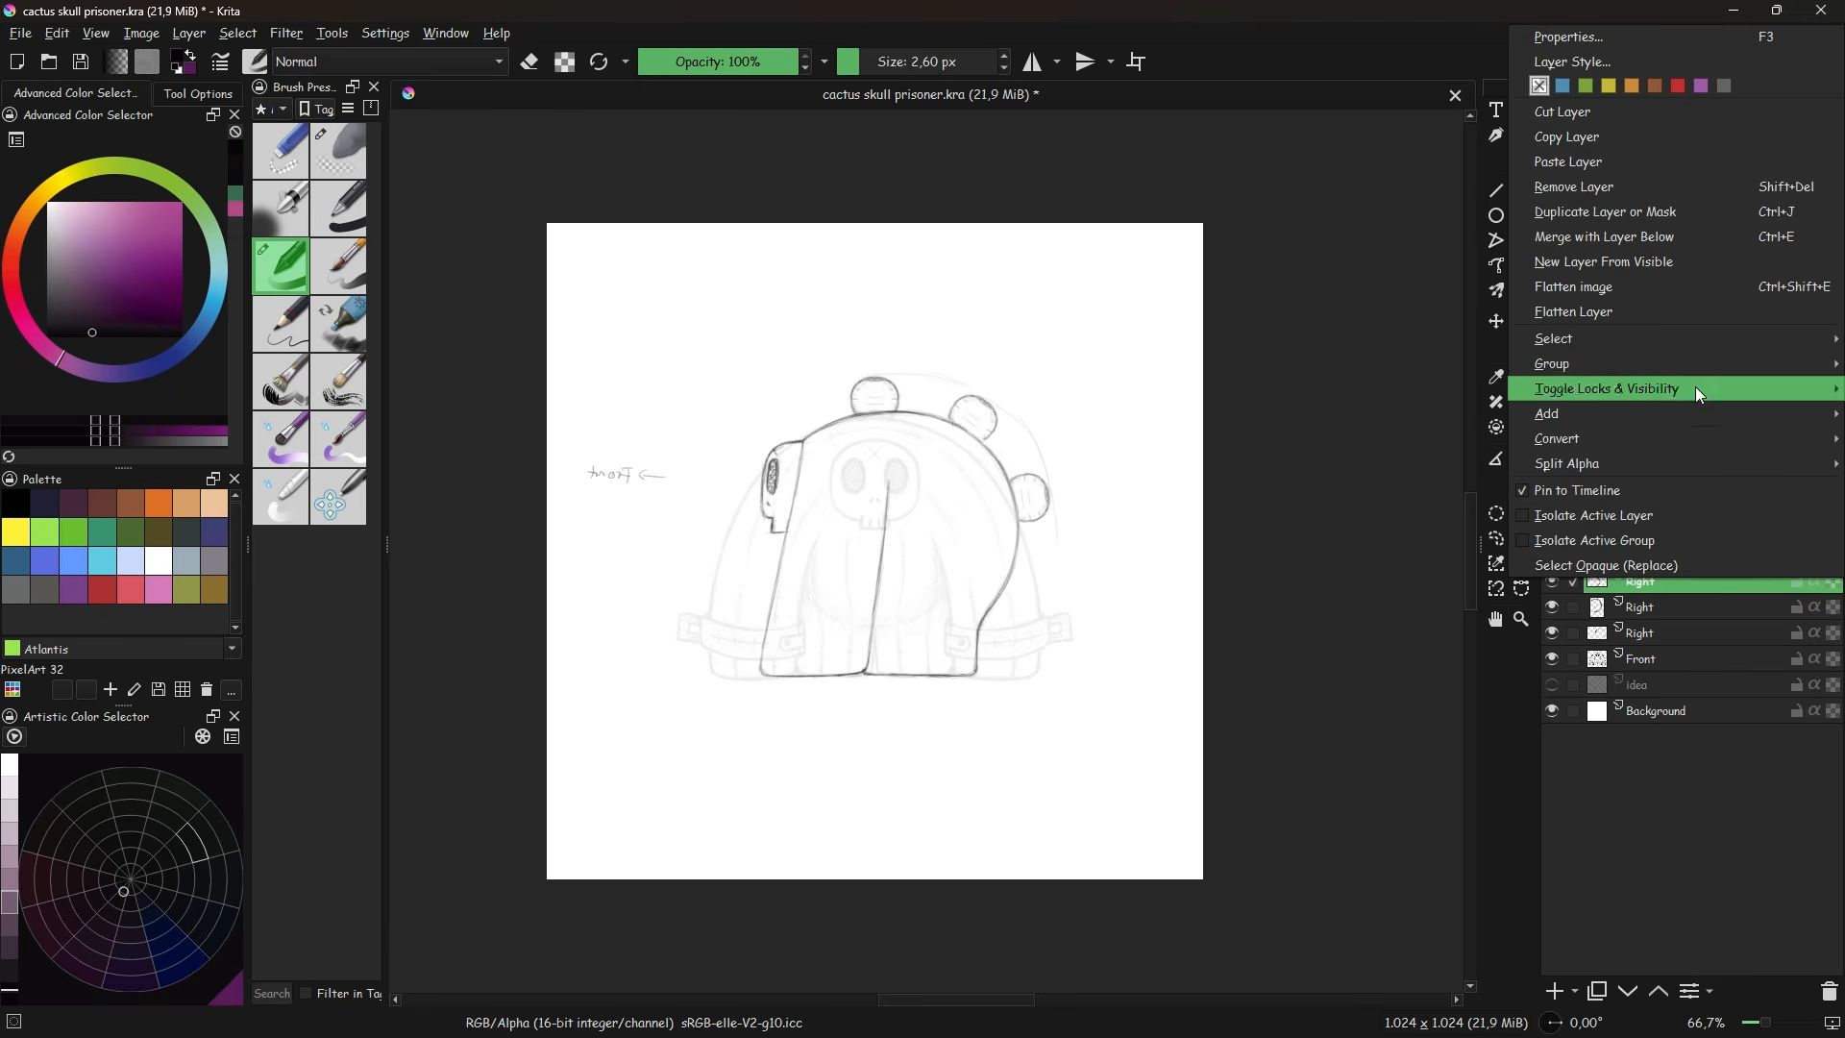
pyautogui.click(1795, 238)
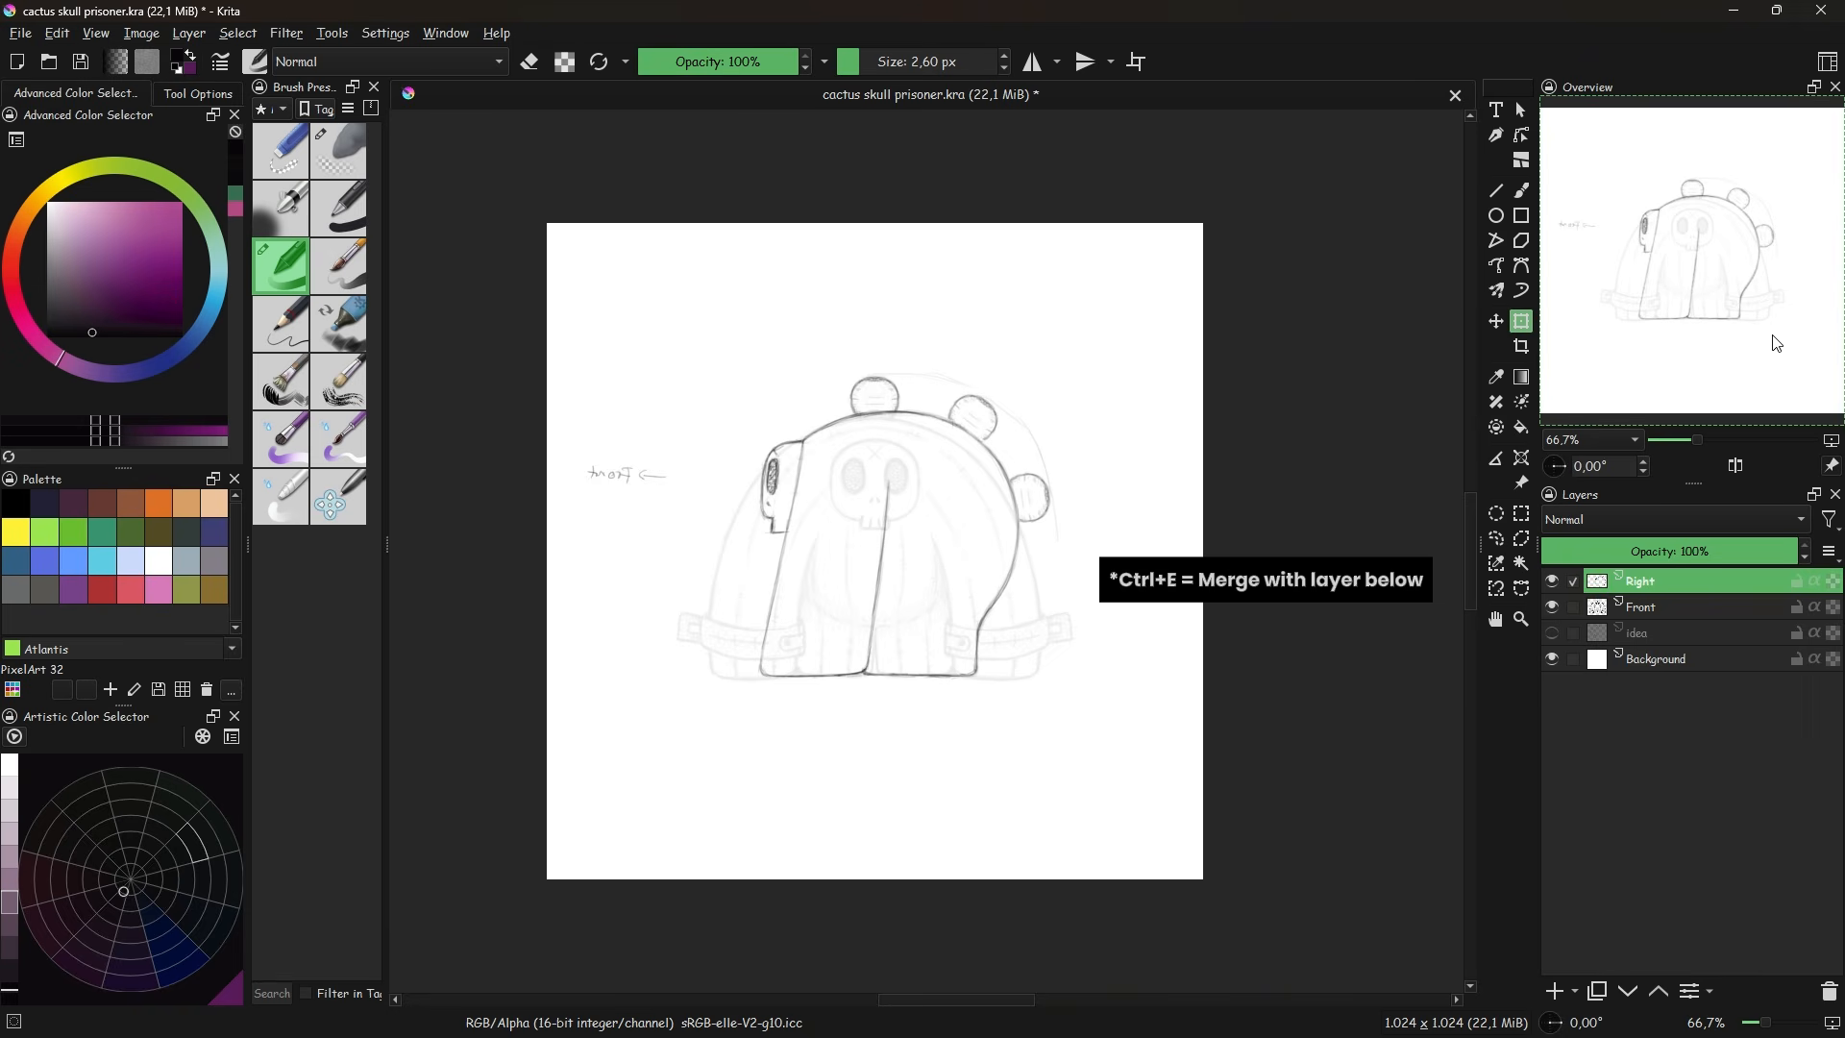
pyautogui.hotkey('ctrl', 'e')
# - Hide the Front layer and erase the leftover curved guideline around the buds with the soft eraser
pyautogui.press('b')
pyautogui.click(1552, 606)
pyautogui.click(338, 151)
pyautogui.moveTo(1057, 538); pyautogui.dragTo(877, 373)
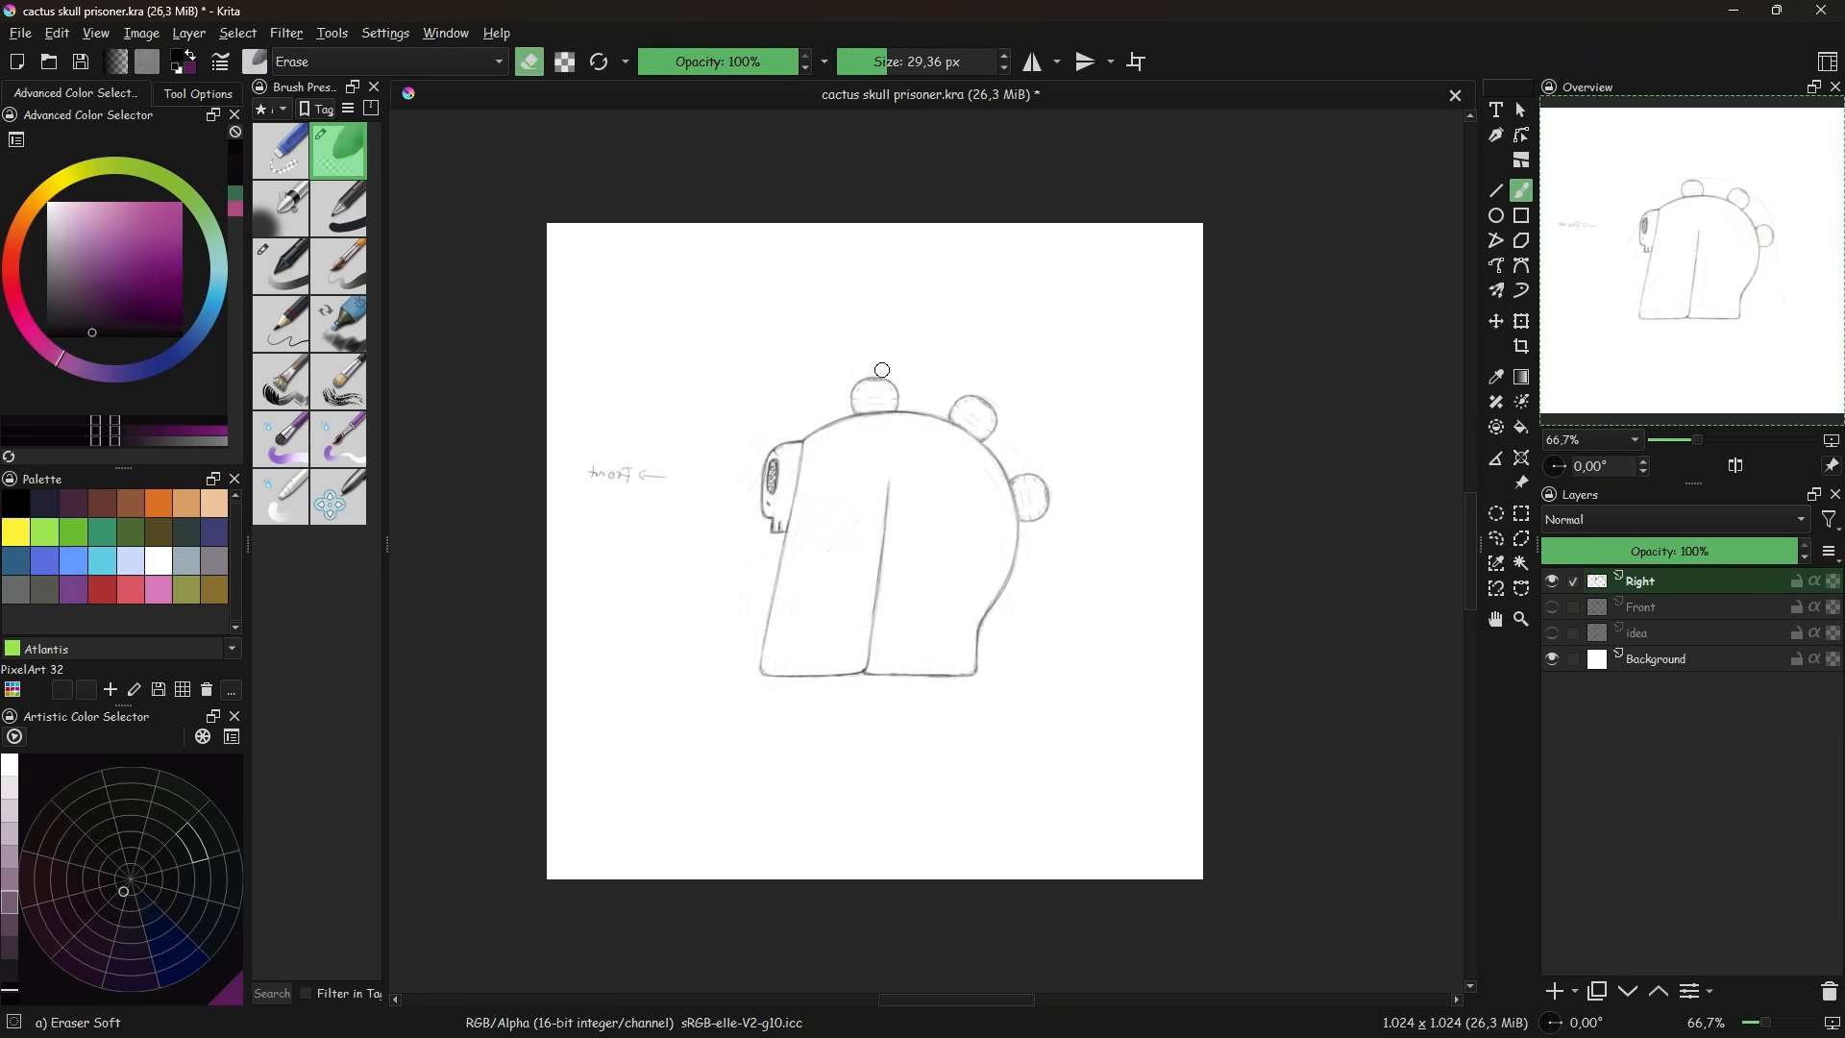
# - Show the Front layer and draw the handcuff band with its buckle around the lower end of the side-view arm
pyautogui.click(1552, 606)
pyautogui.click(281, 266)
pyautogui.moveTo(767, 629); pyautogui.dragTo(873, 622)
pyautogui.moveTo(762, 660); pyautogui.dragTo(870, 654)
pyautogui.moveTo(872, 625); pyautogui.dragTo(870, 648)
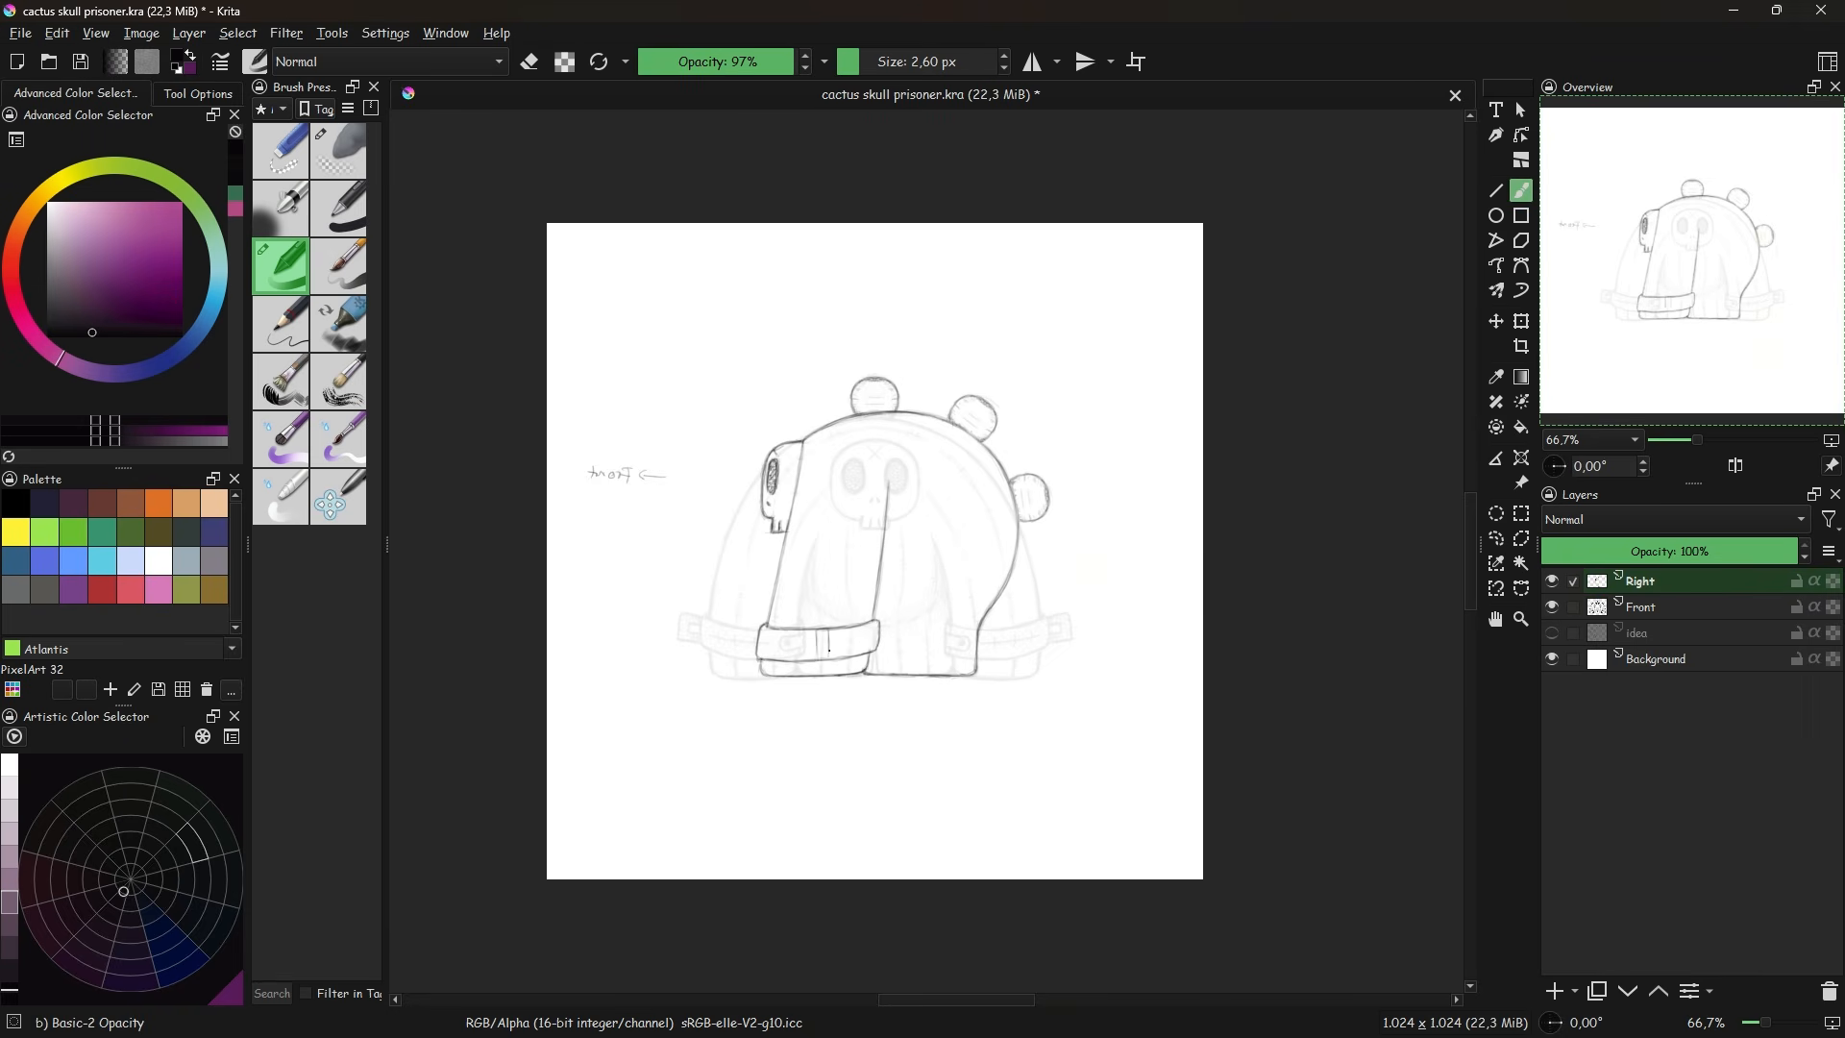
# - Mirror the view, hide the Front layer, and draw vertical stripes with stitch marks along the side-view arm and body
pyautogui.press('m')
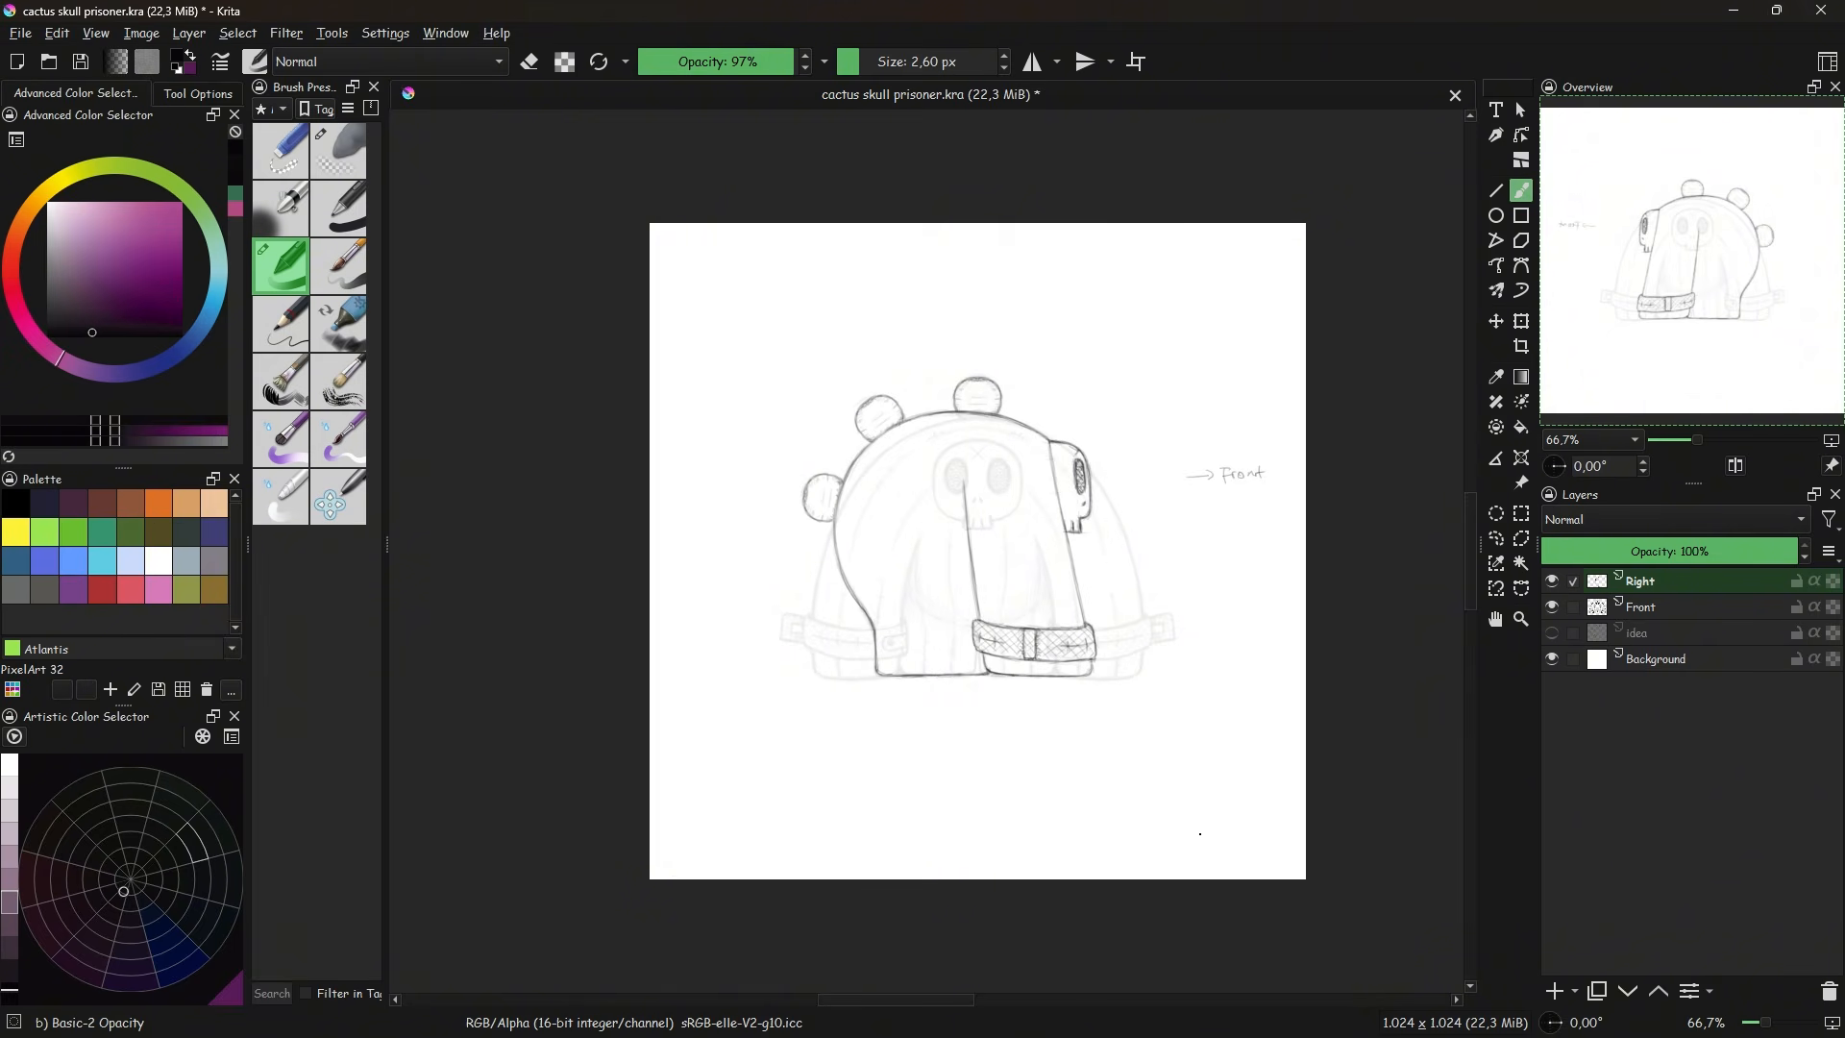
pyautogui.click(1552, 606)
pyautogui.moveTo(910, 447); pyautogui.dragTo(904, 674)
pyautogui.click(338, 151)
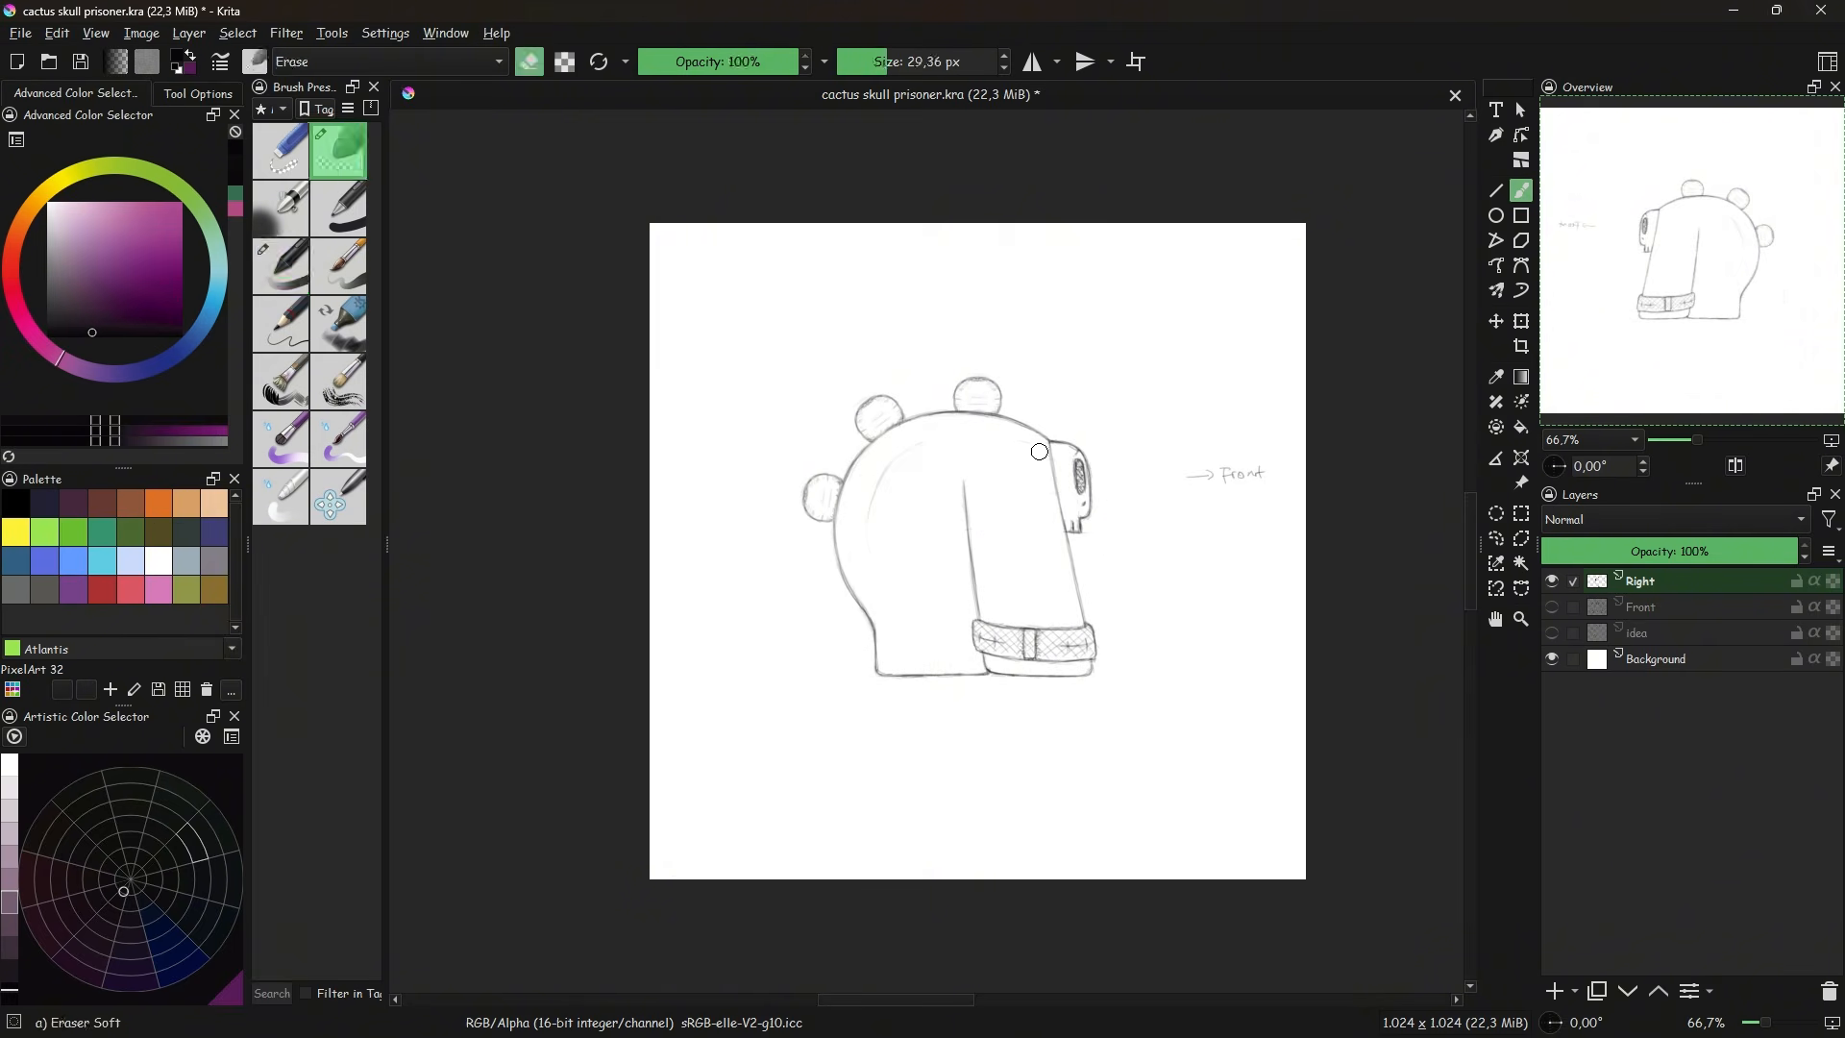
pyautogui.click(280, 266)
pyautogui.moveTo(929, 478); pyautogui.dragTo(947, 673)
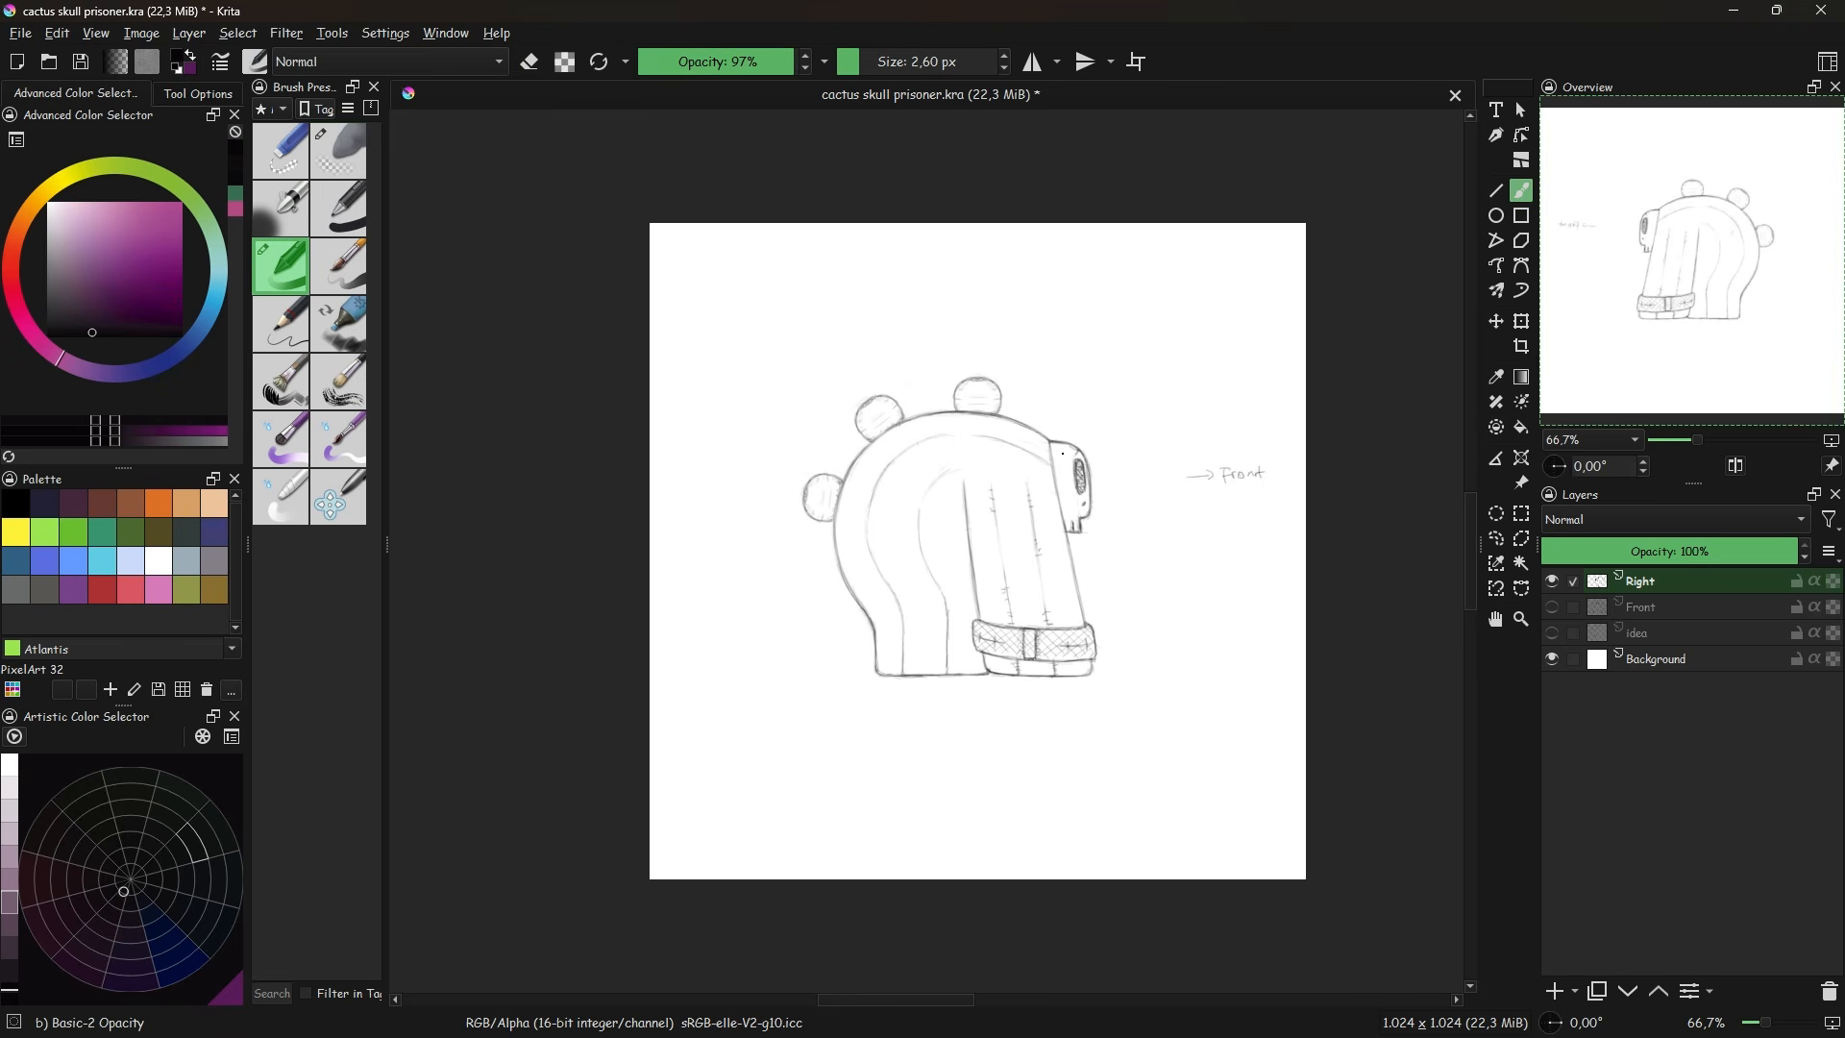
# - Show only the Front layer, restore it to full opacity, and add small mirrored spots to the arms and body
pyautogui.click(1552, 581)
pyautogui.click(1551, 608)
pyautogui.click(1653, 607)
pyautogui.moveTo(1652, 550); pyautogui.dragTo(1799, 550)
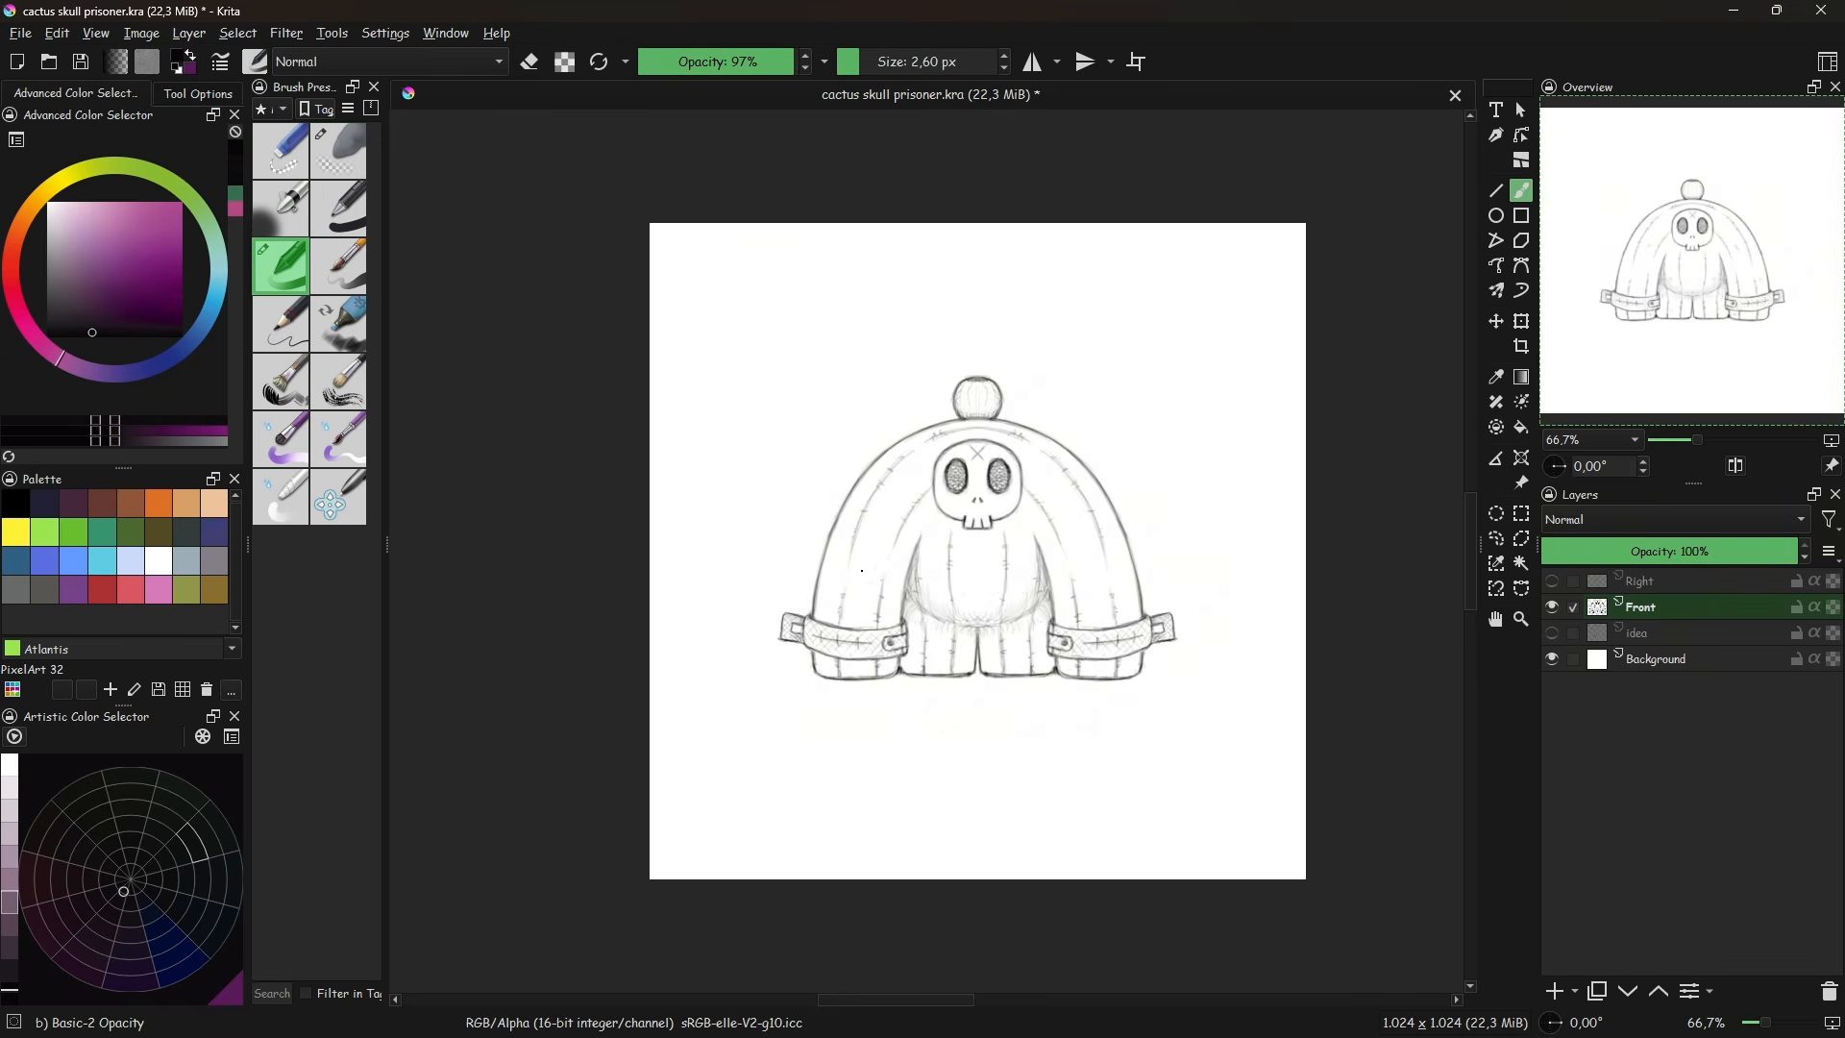
pyautogui.click(1032, 61)
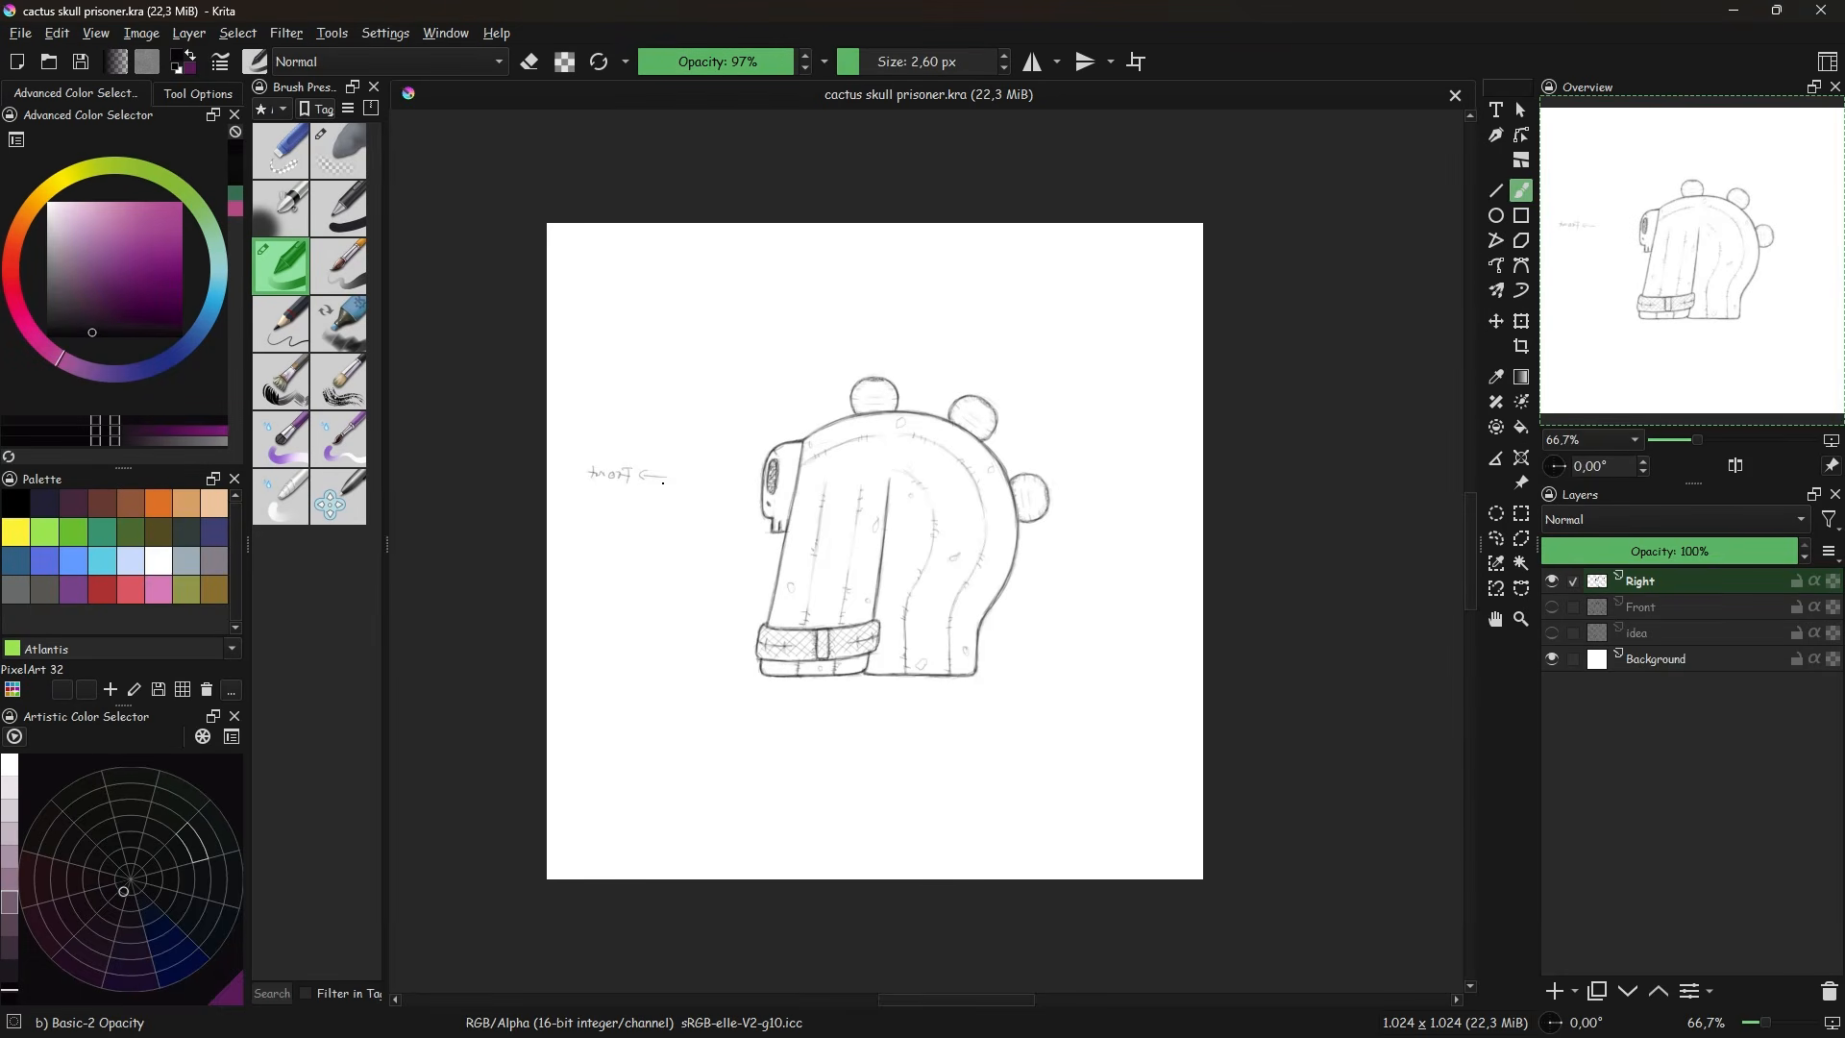
# - Erase the handwritten front-direction note and arrow beside the side-view character
pyautogui.moveTo(663, 483); pyautogui.dragTo(679, 469)
pyautogui.press('/')
pyautogui.moveTo(672, 483)
pyautogui.mouseDown()
pyautogui.moveTo(685, 436)
pyautogui.moveTo(642, 502)
pyautogui.moveTo(586, 475)
pyautogui.mouseUp()
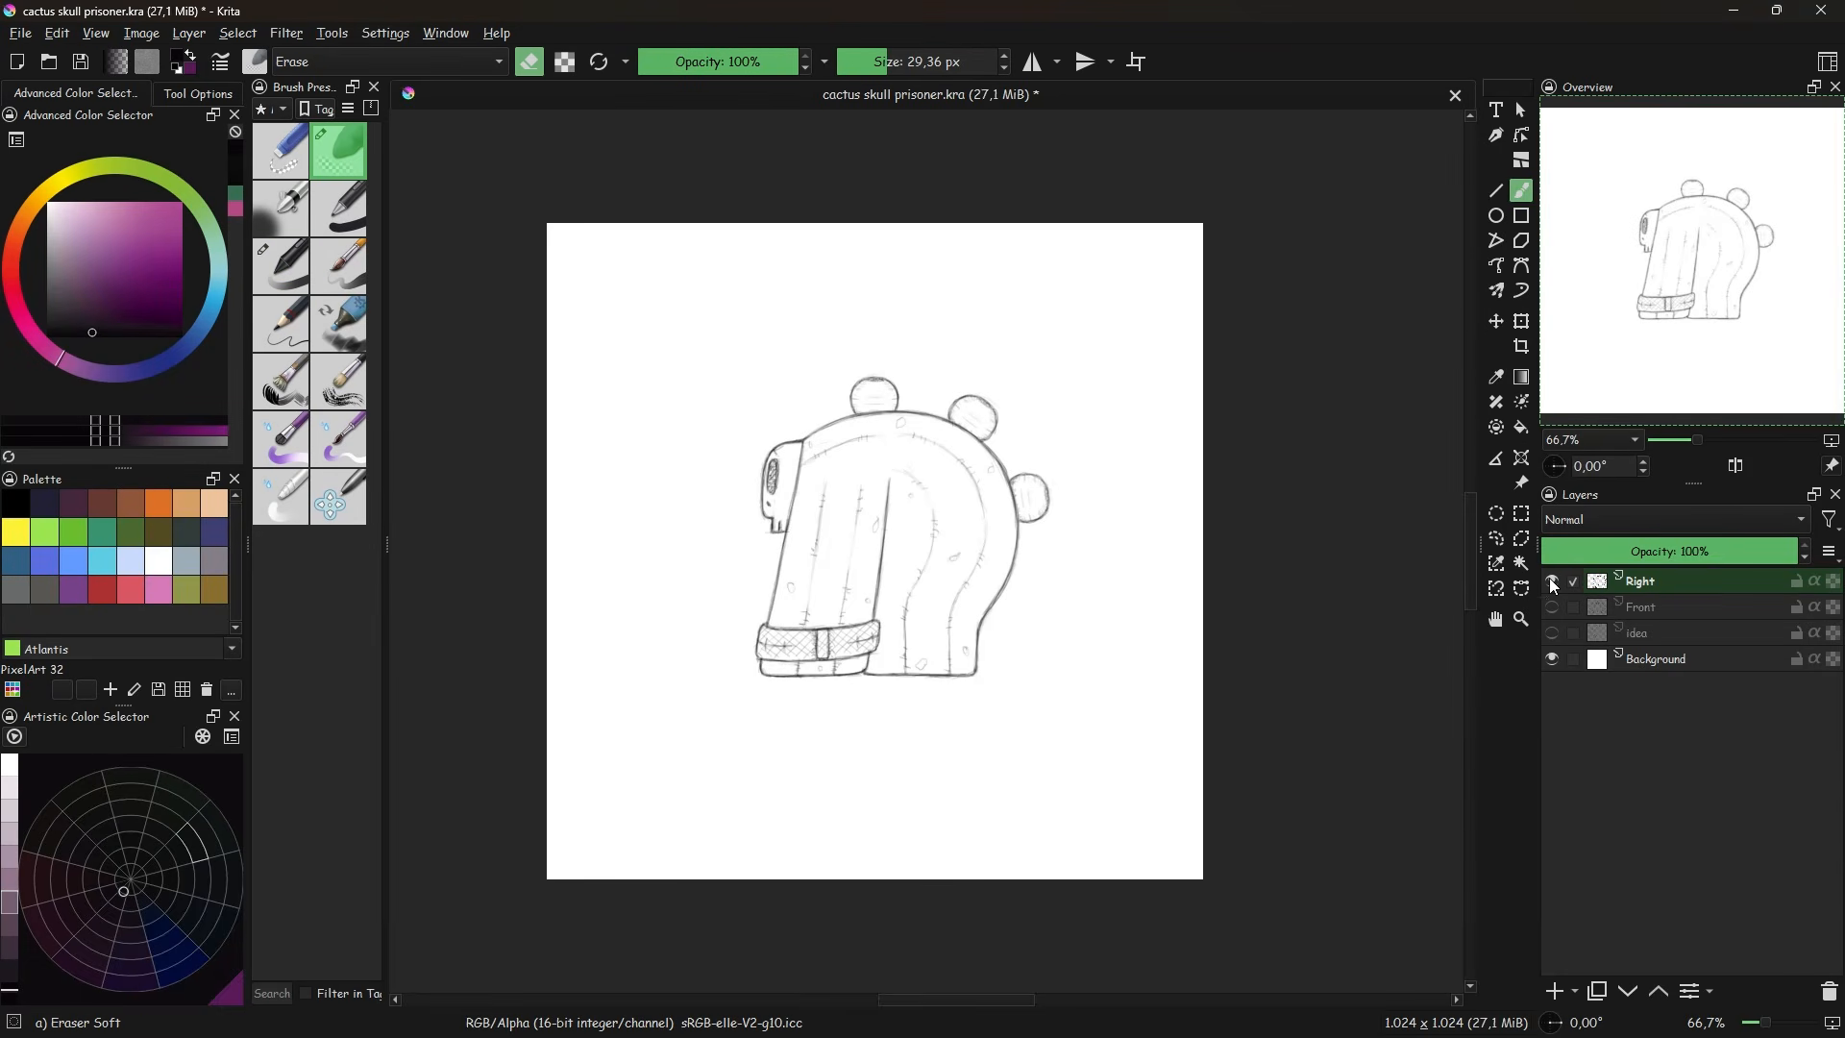
pyautogui.press('/')
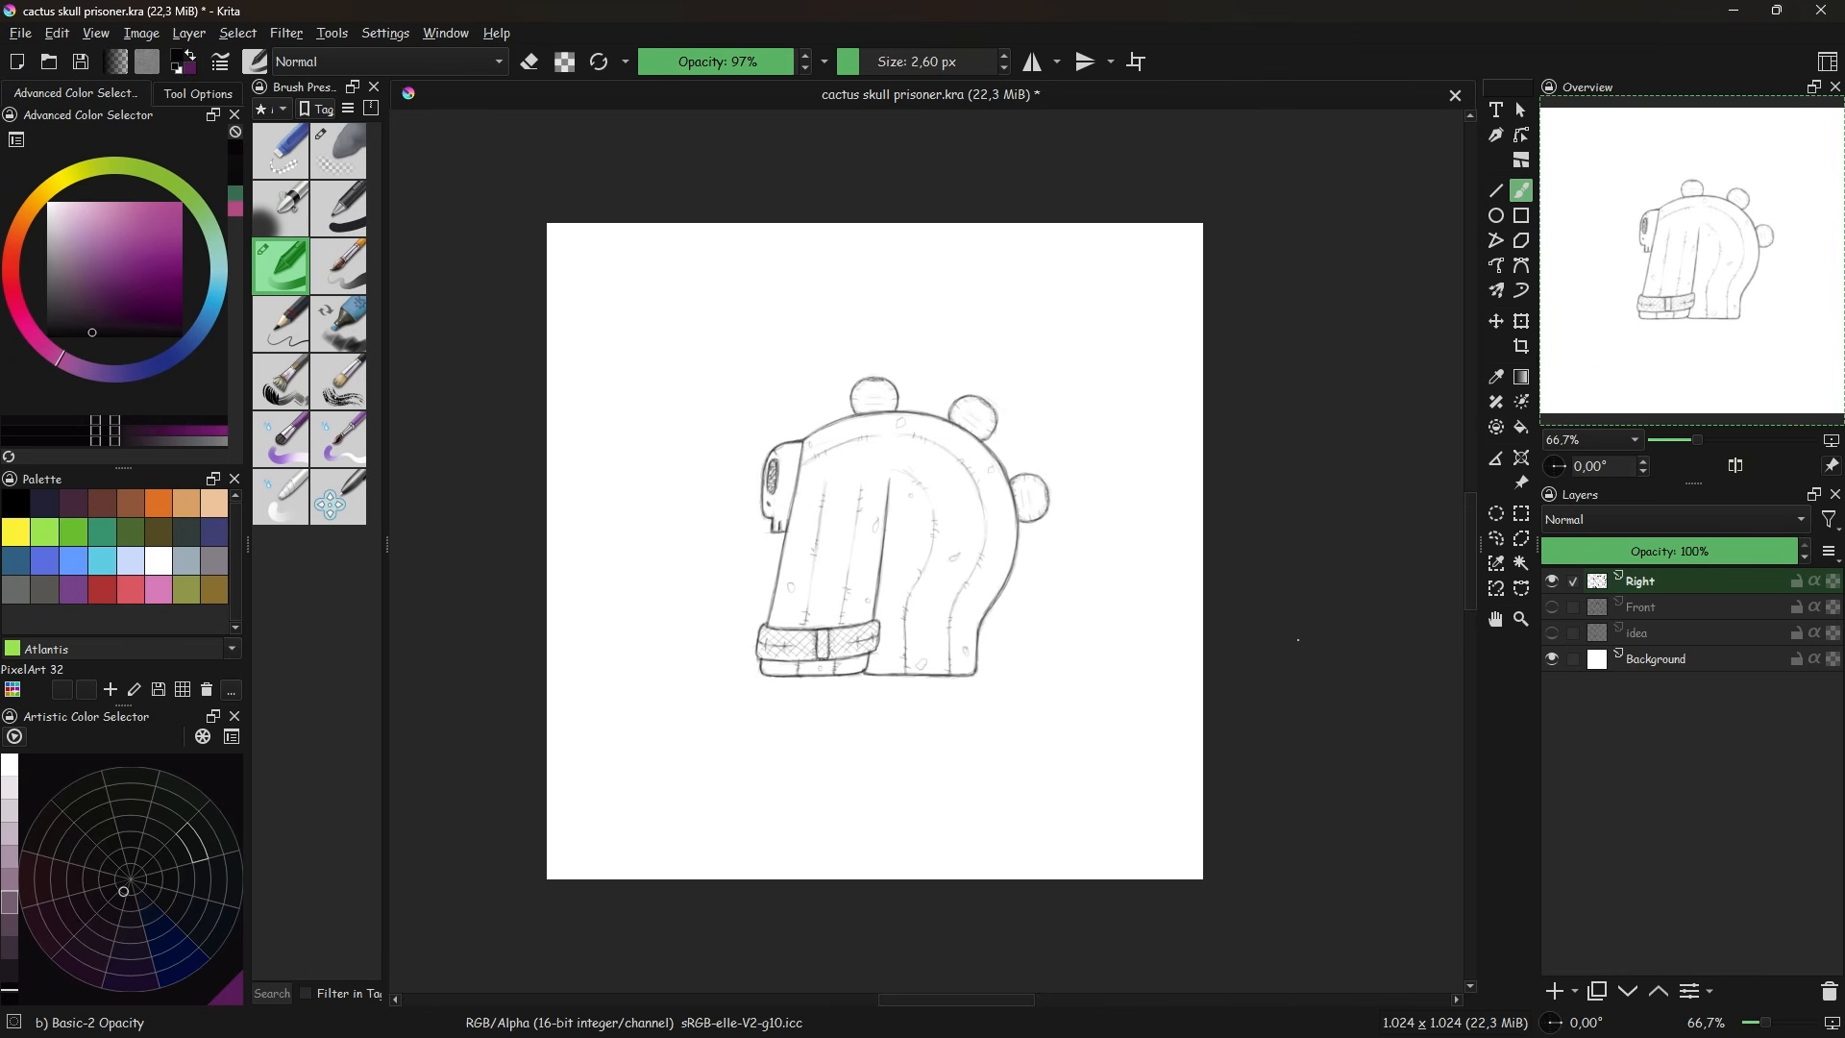
# - Duplicate the Right layer and erase the arm and handcuff from the copy with the soft eraser
pyautogui.rightClick(1730, 582)
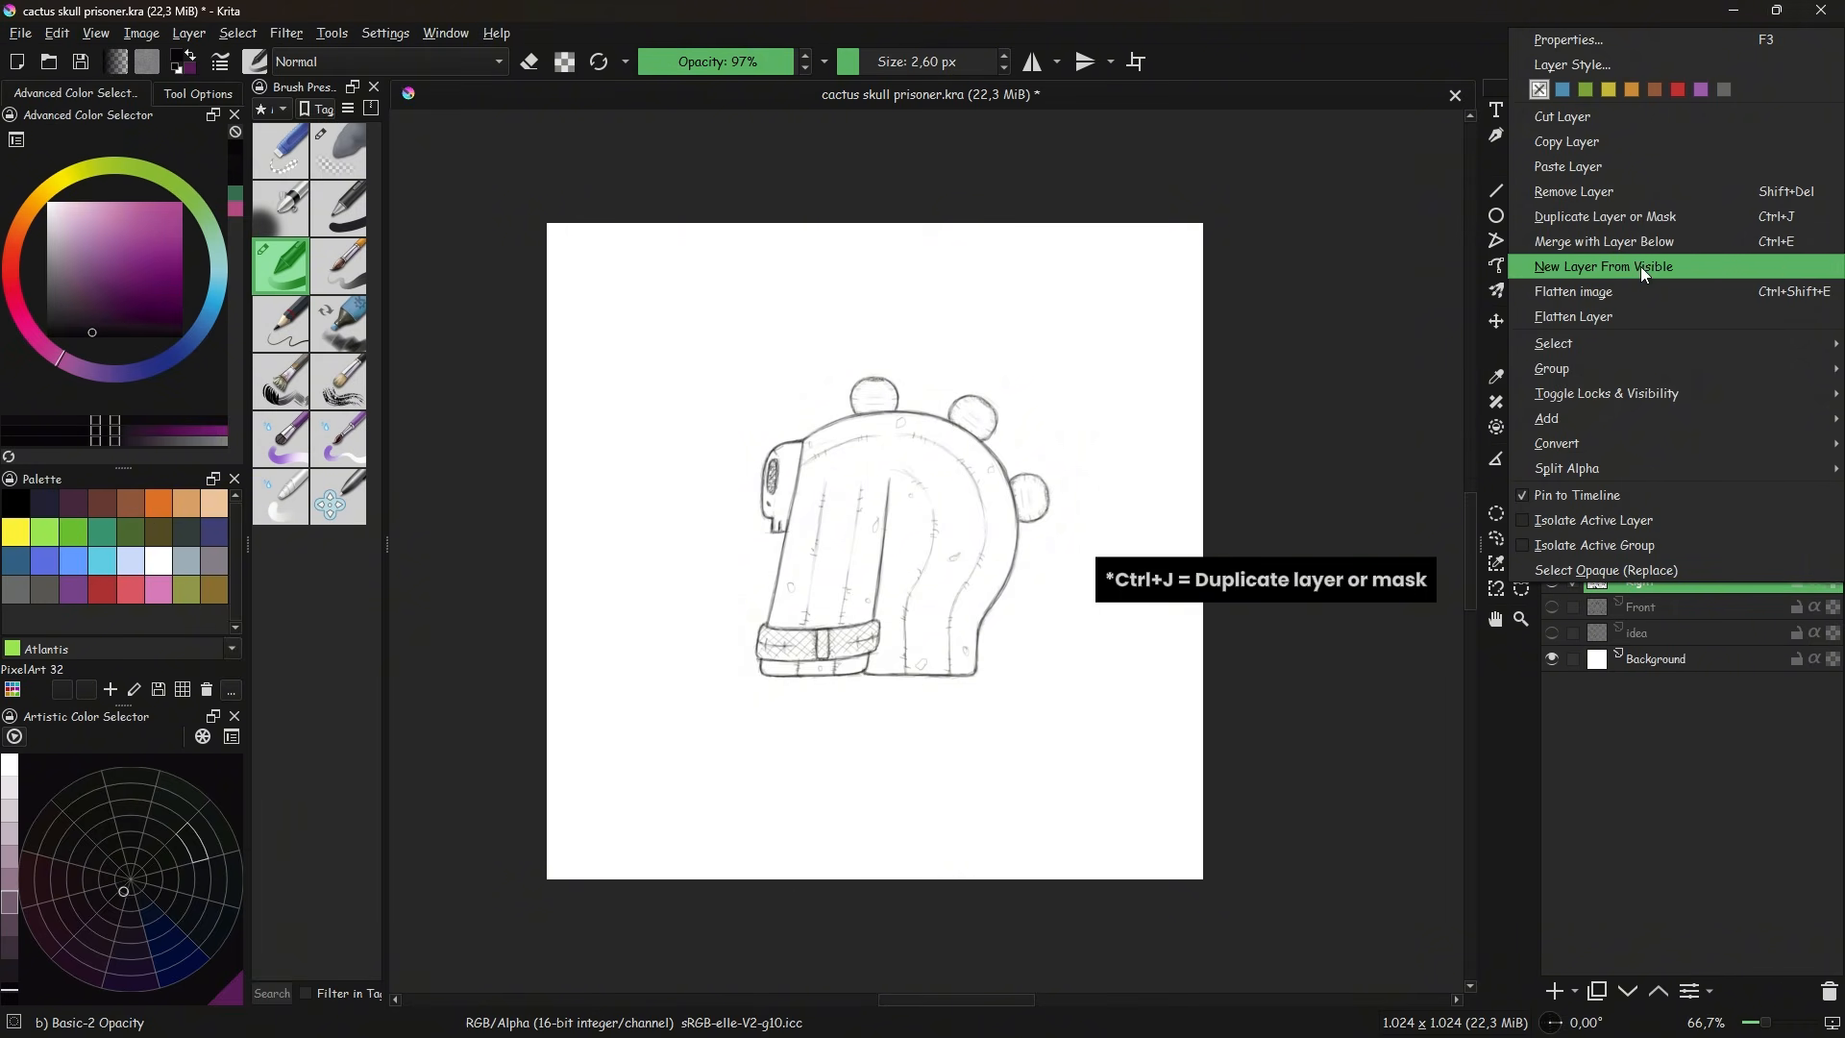
pyautogui.click(1793, 219)
pyautogui.press('e')
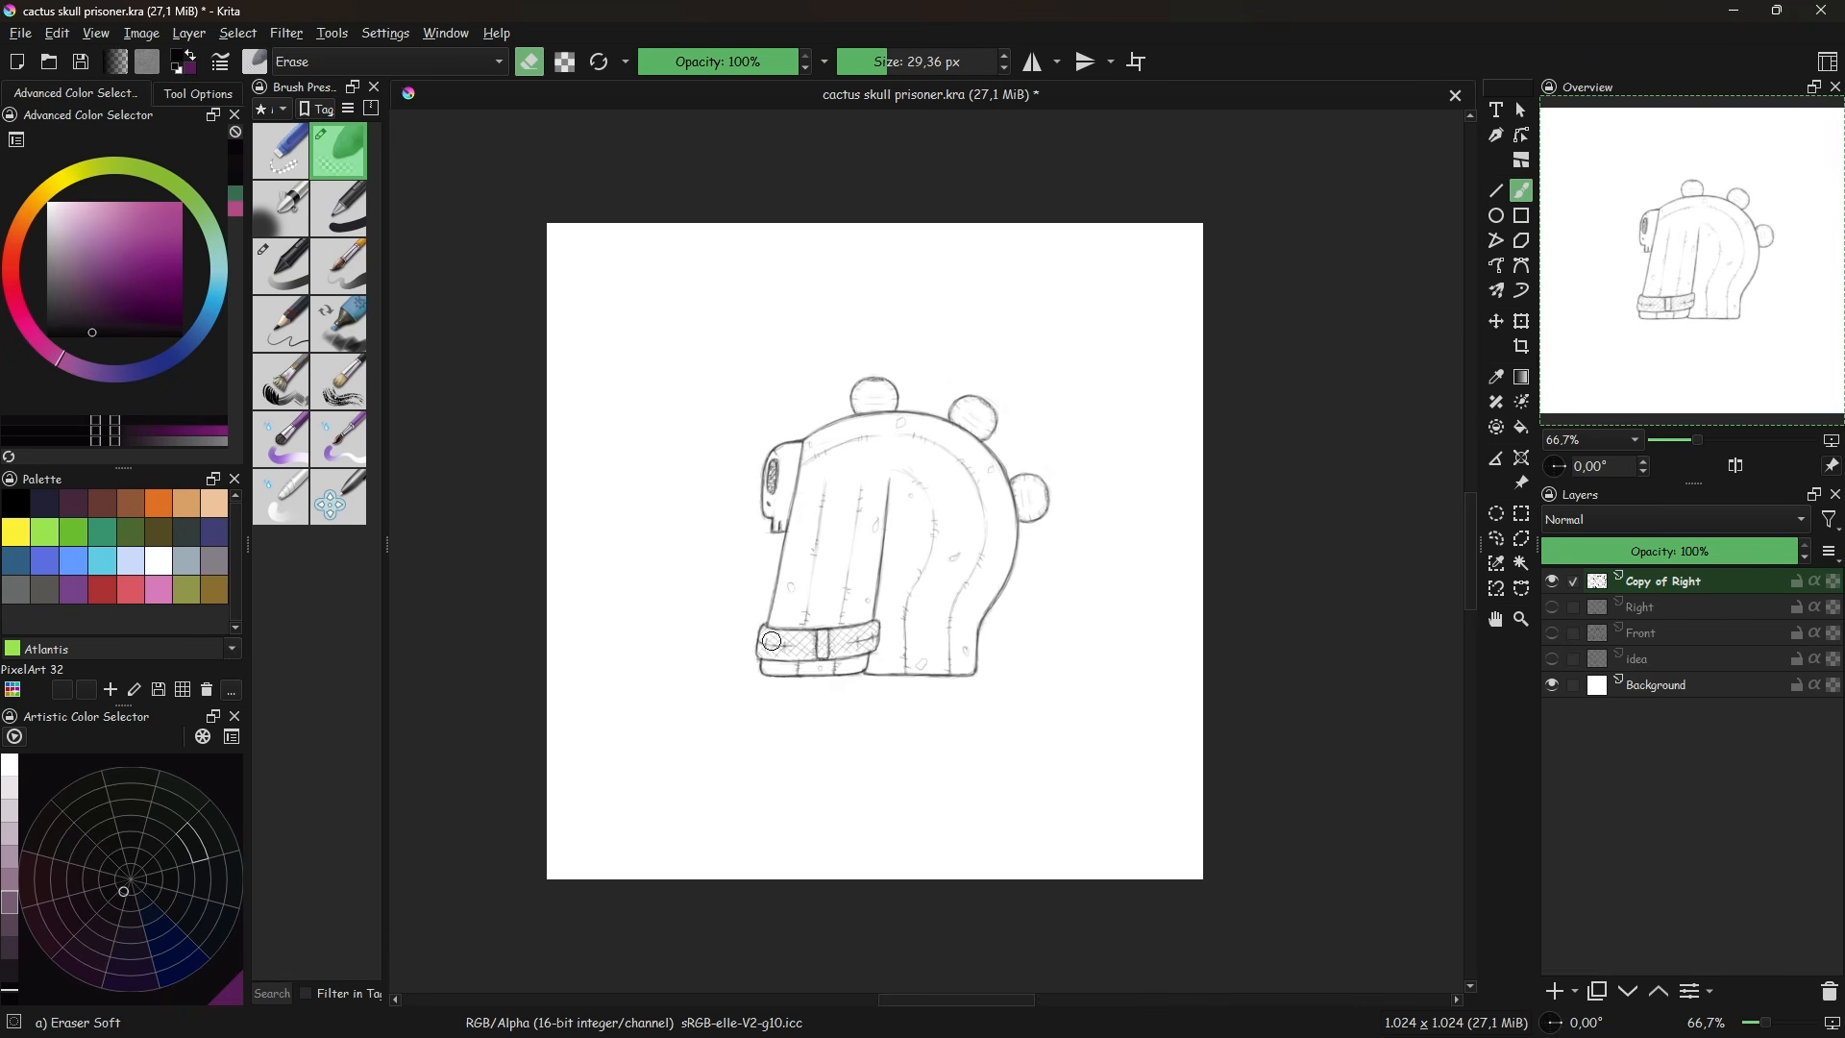
pyautogui.moveTo(771, 641)
pyautogui.mouseDown()
pyautogui.moveTo(868, 657)
pyautogui.moveTo(822, 509)
pyautogui.mouseUp()
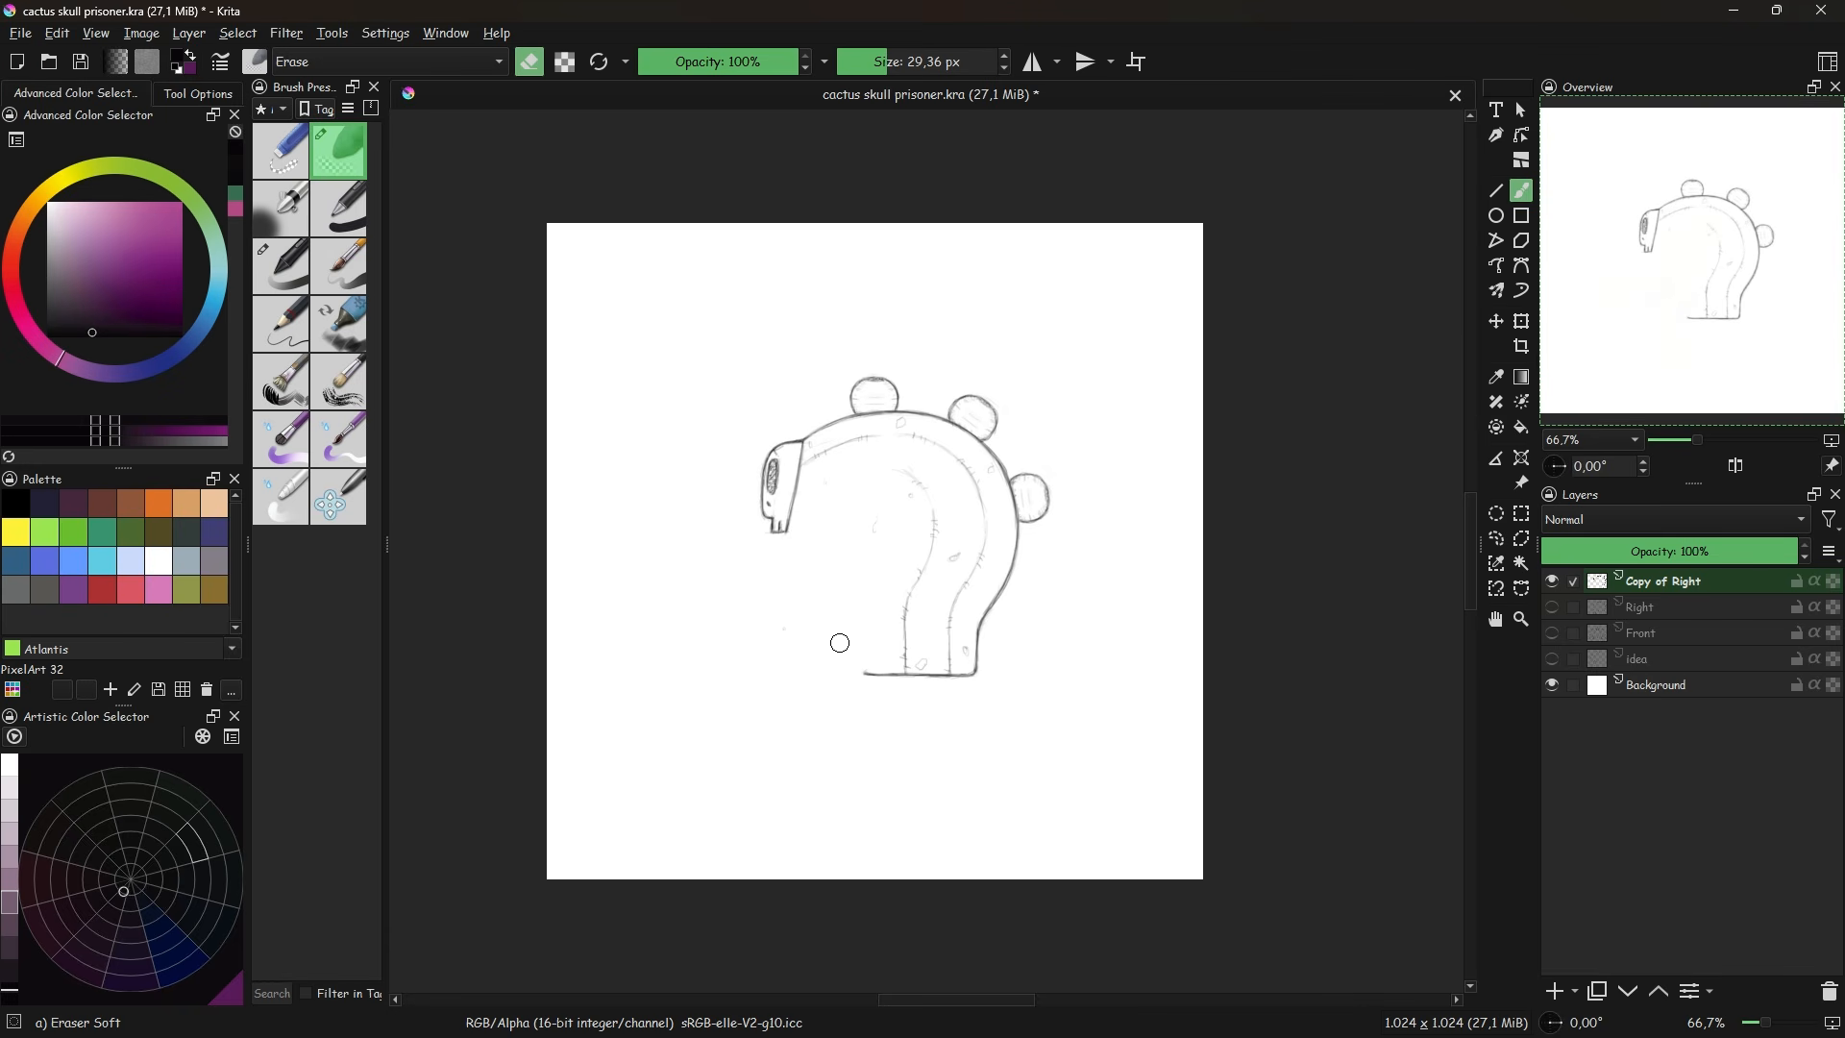
pyautogui.press('e')
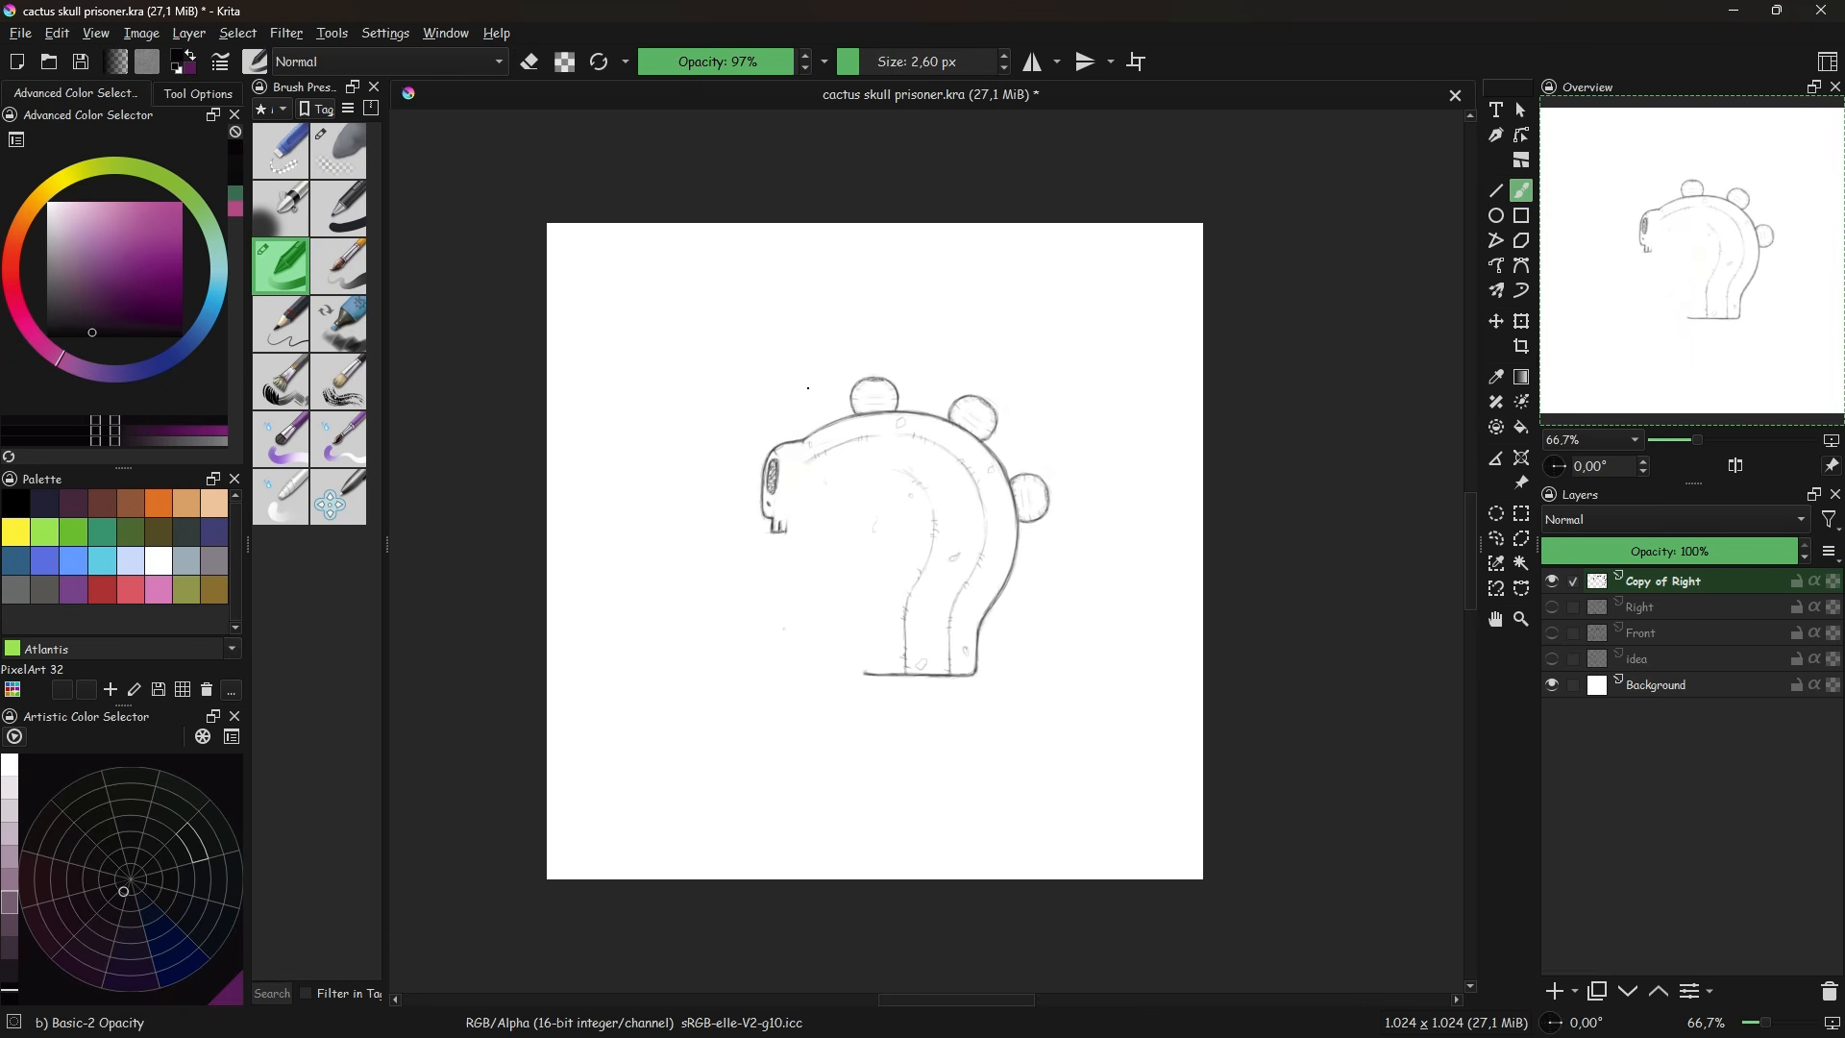
# - Fade the original Right layer as a guide, and draw the oval arm joint, belly curve and leg front on the copy
pyautogui.click(1673, 608)
pyautogui.moveTo(1672, 551); pyautogui.dragTo(1604, 555)
pyautogui.click(1662, 581)
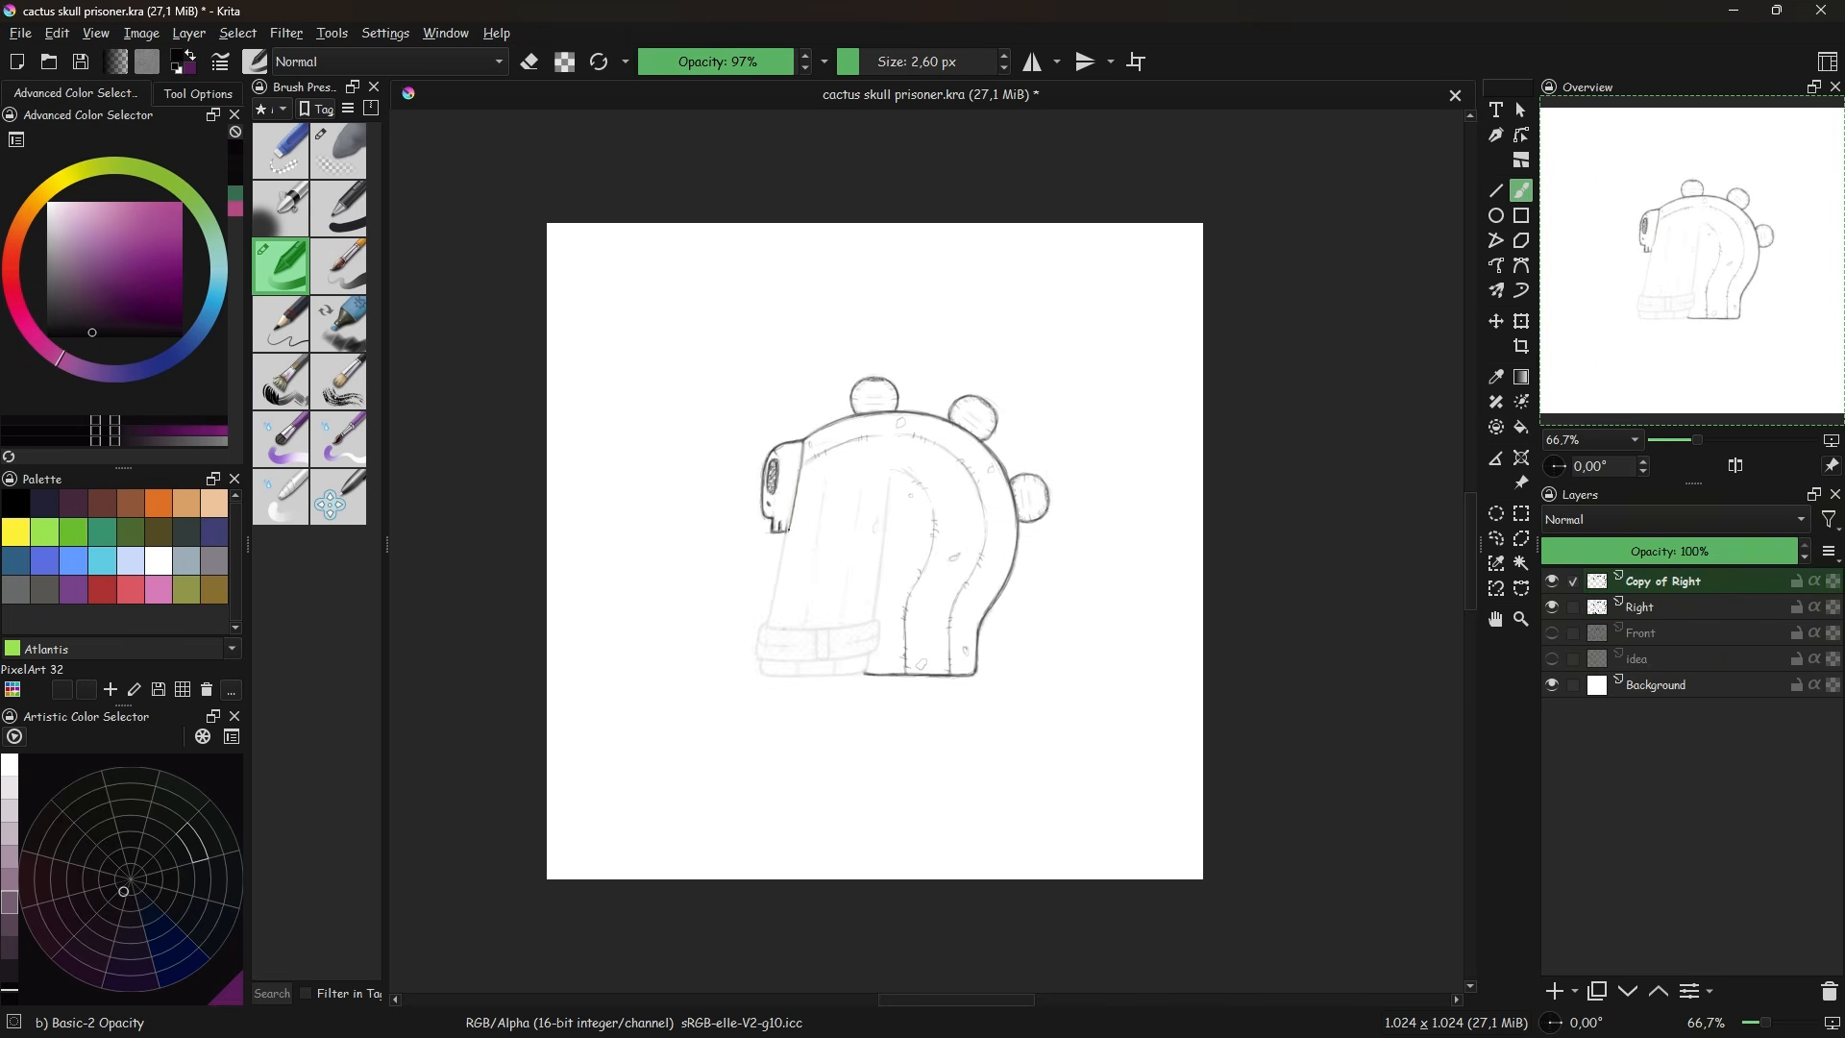
pyautogui.moveTo(812, 463)
pyautogui.mouseDown()
pyautogui.moveTo(803, 474)
pyautogui.moveTo(887, 480)
pyautogui.mouseUp()
pyautogui.moveTo(795, 445)
pyautogui.mouseDown()
pyautogui.moveTo(781, 529)
pyautogui.moveTo(871, 672)
pyautogui.mouseUp()
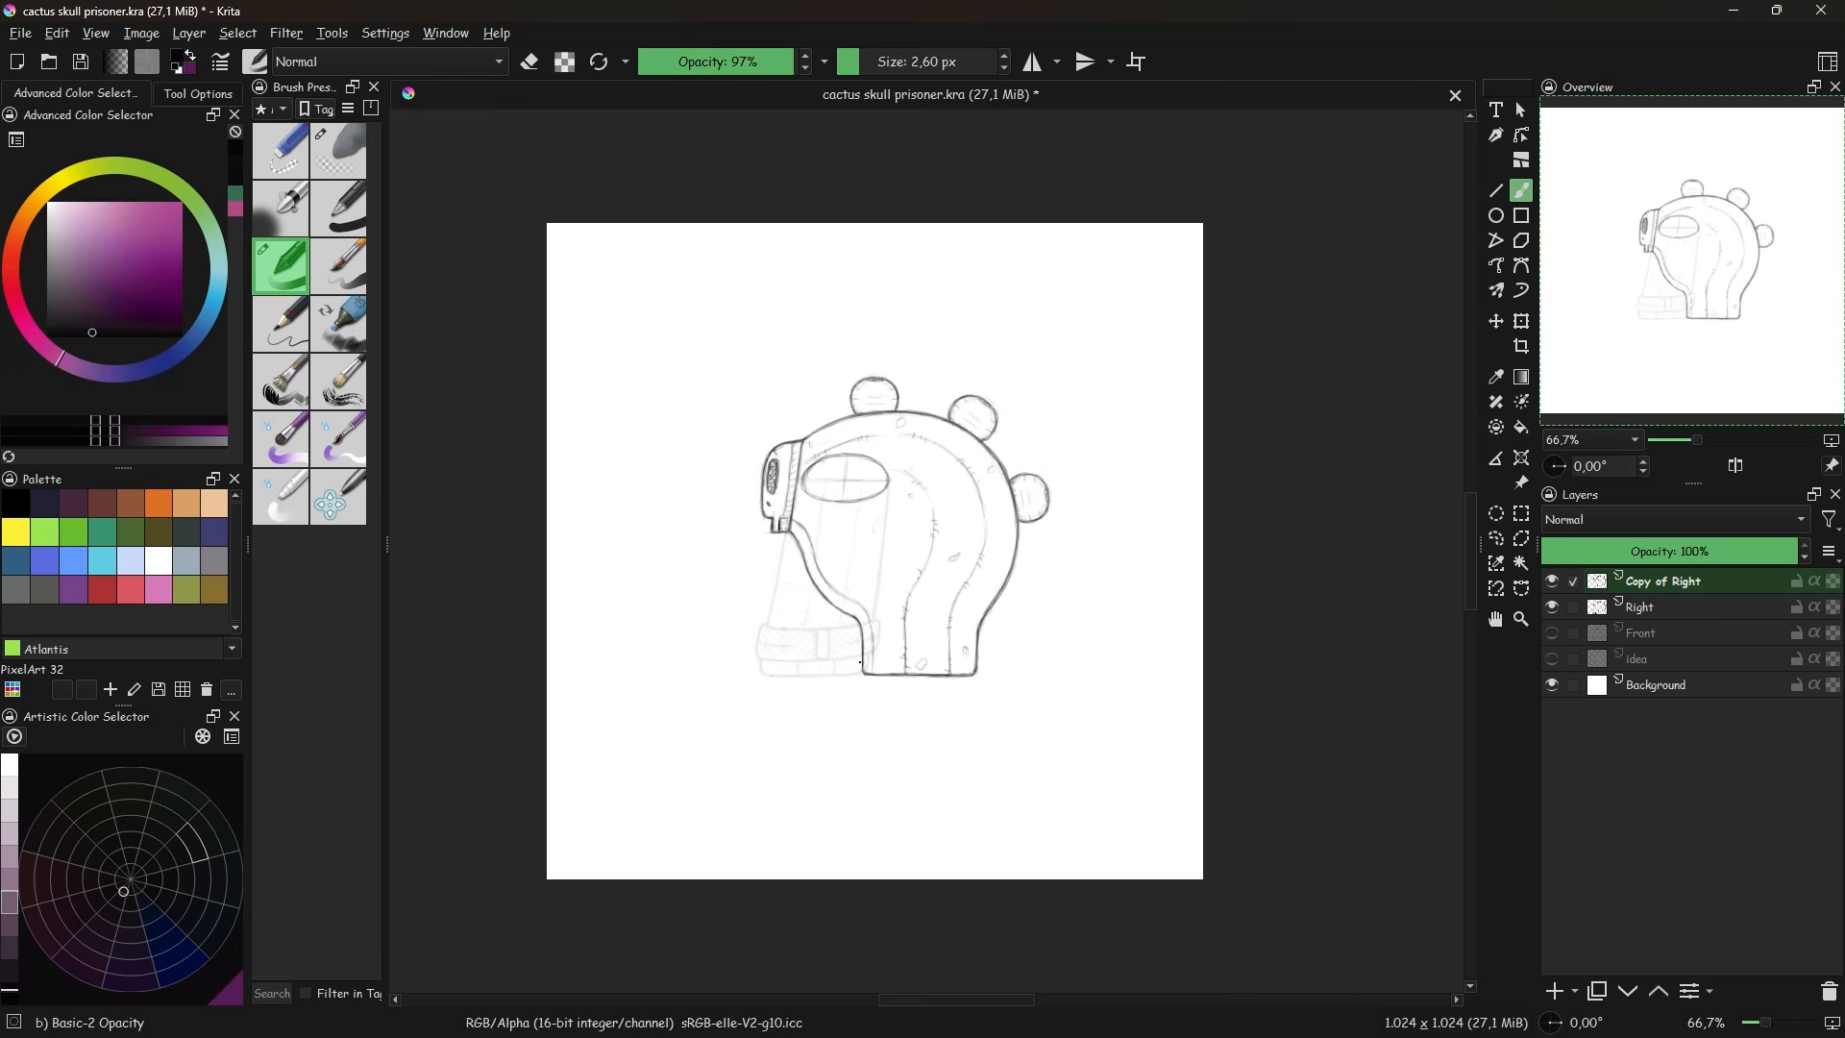
pyautogui.press('m')
pyautogui.press('m')
# - Hide the copied layer and restore the original Right layer to 100% opacity
pyautogui.click(1641, 608)
pyautogui.click(1552, 582)
pyautogui.click(1793, 552)
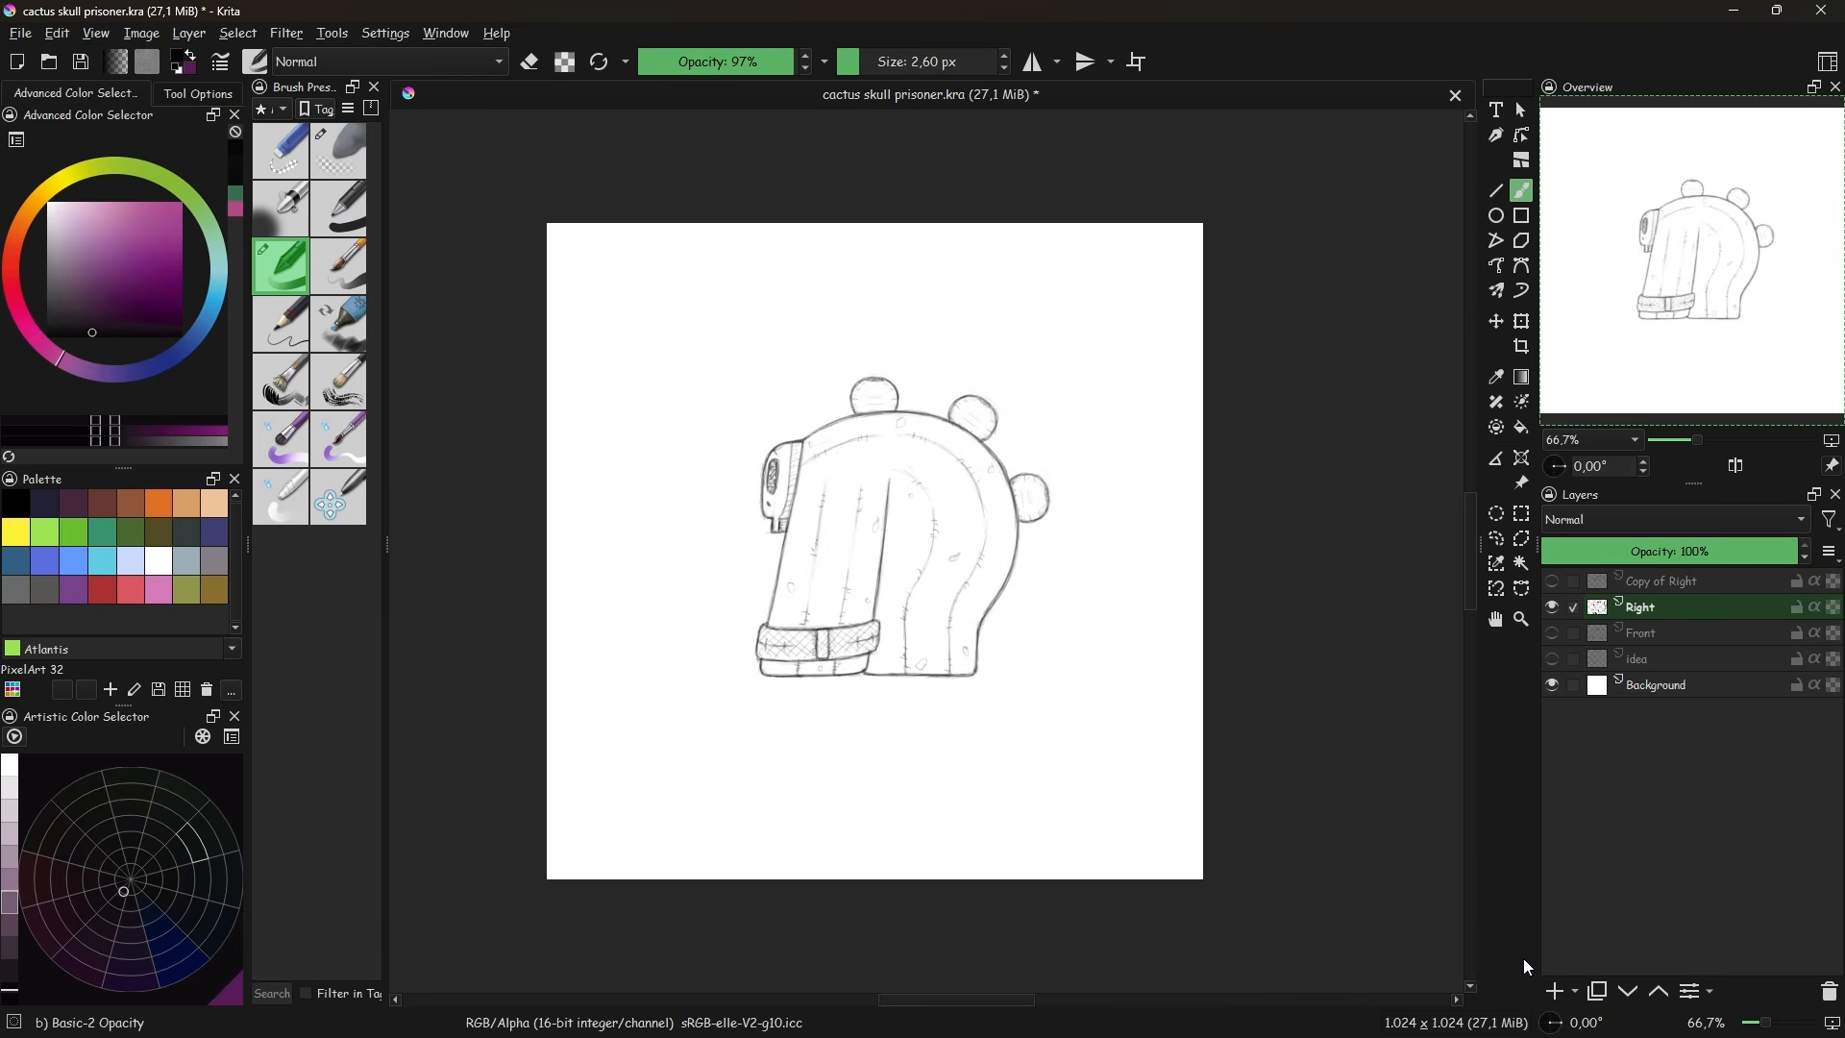
# - Show only the copied side view without the arm and rename its layer as Right in
pyautogui.click(1552, 581)
pyautogui.click(1551, 607)
pyautogui.doubleClick(1667, 582)
pyautogui.write('Right in')
pyautogui.press('Return')
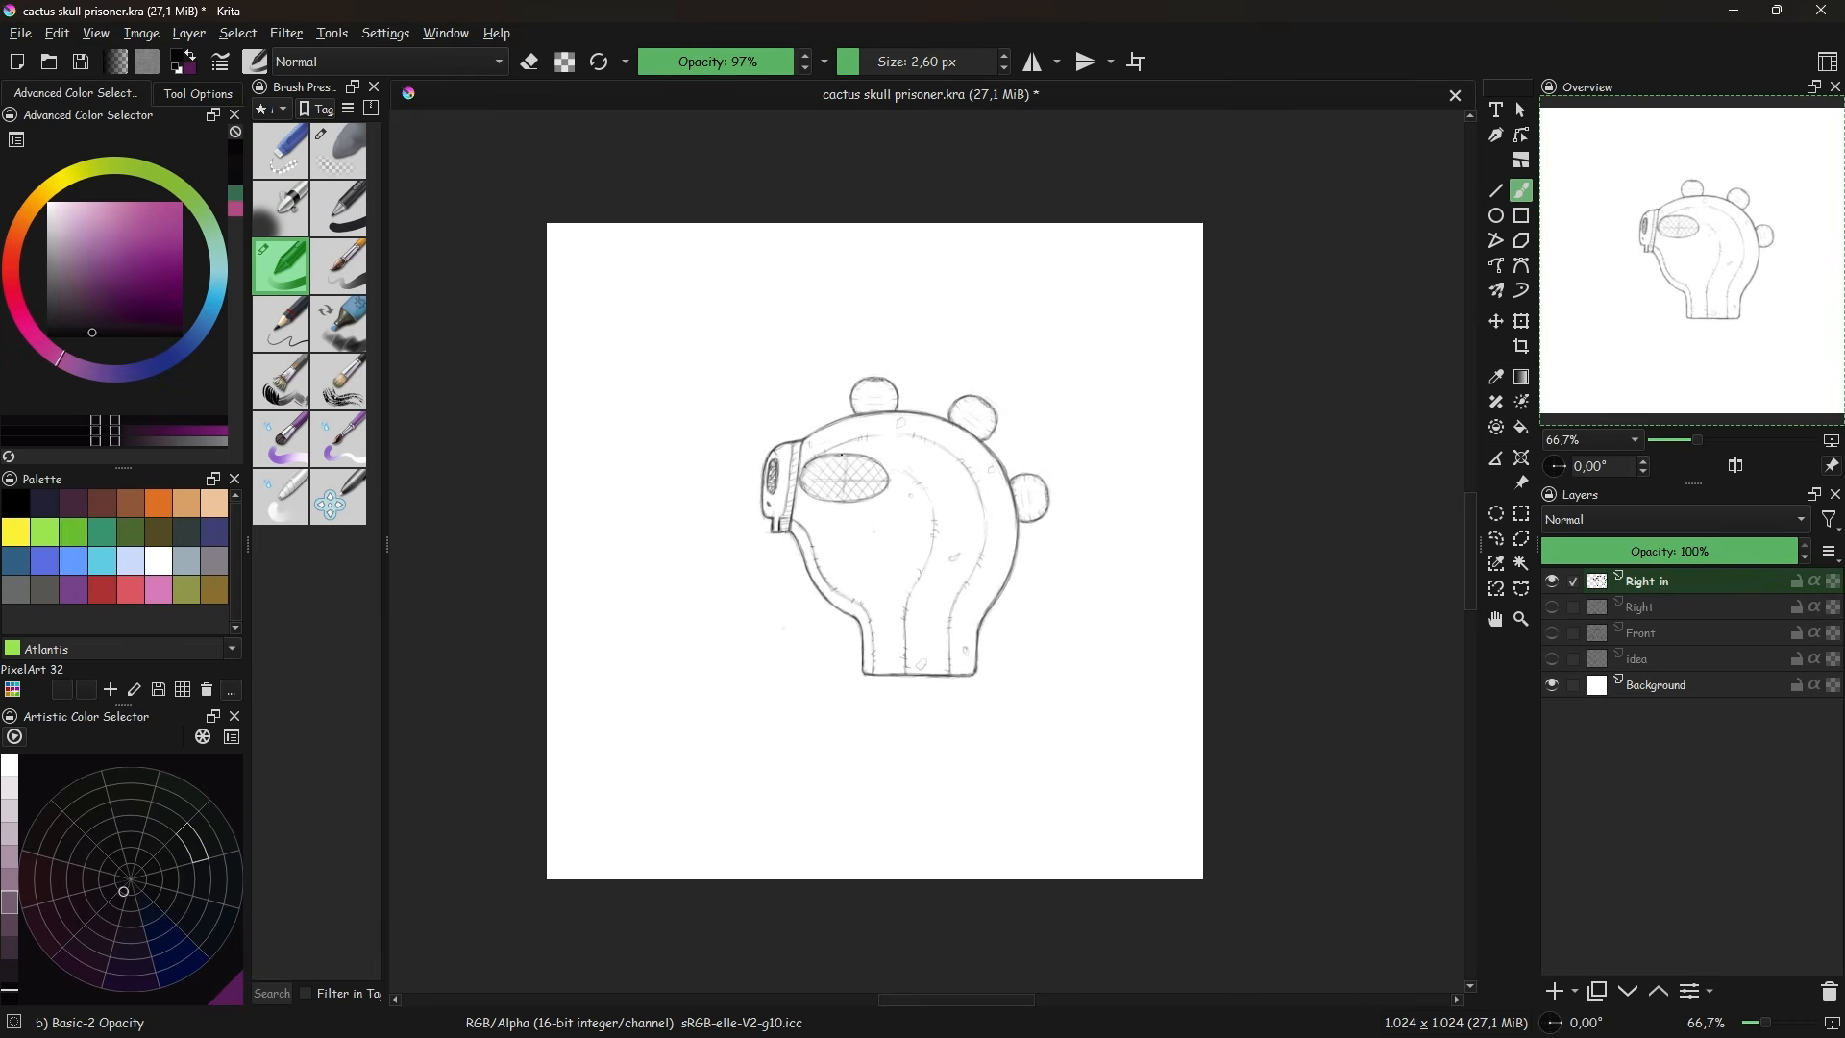
# - Overlay the Front, Right and Right in drawings to compare their alignment
pyautogui.press('/')
pyautogui.press('/')
pyautogui.press('t')
pyautogui.click(1551, 633)
pyautogui.click(1552, 581)
pyautogui.click(1551, 607)
pyautogui.click(1639, 608)
pyautogui.press('b')
pyautogui.click(1552, 581)
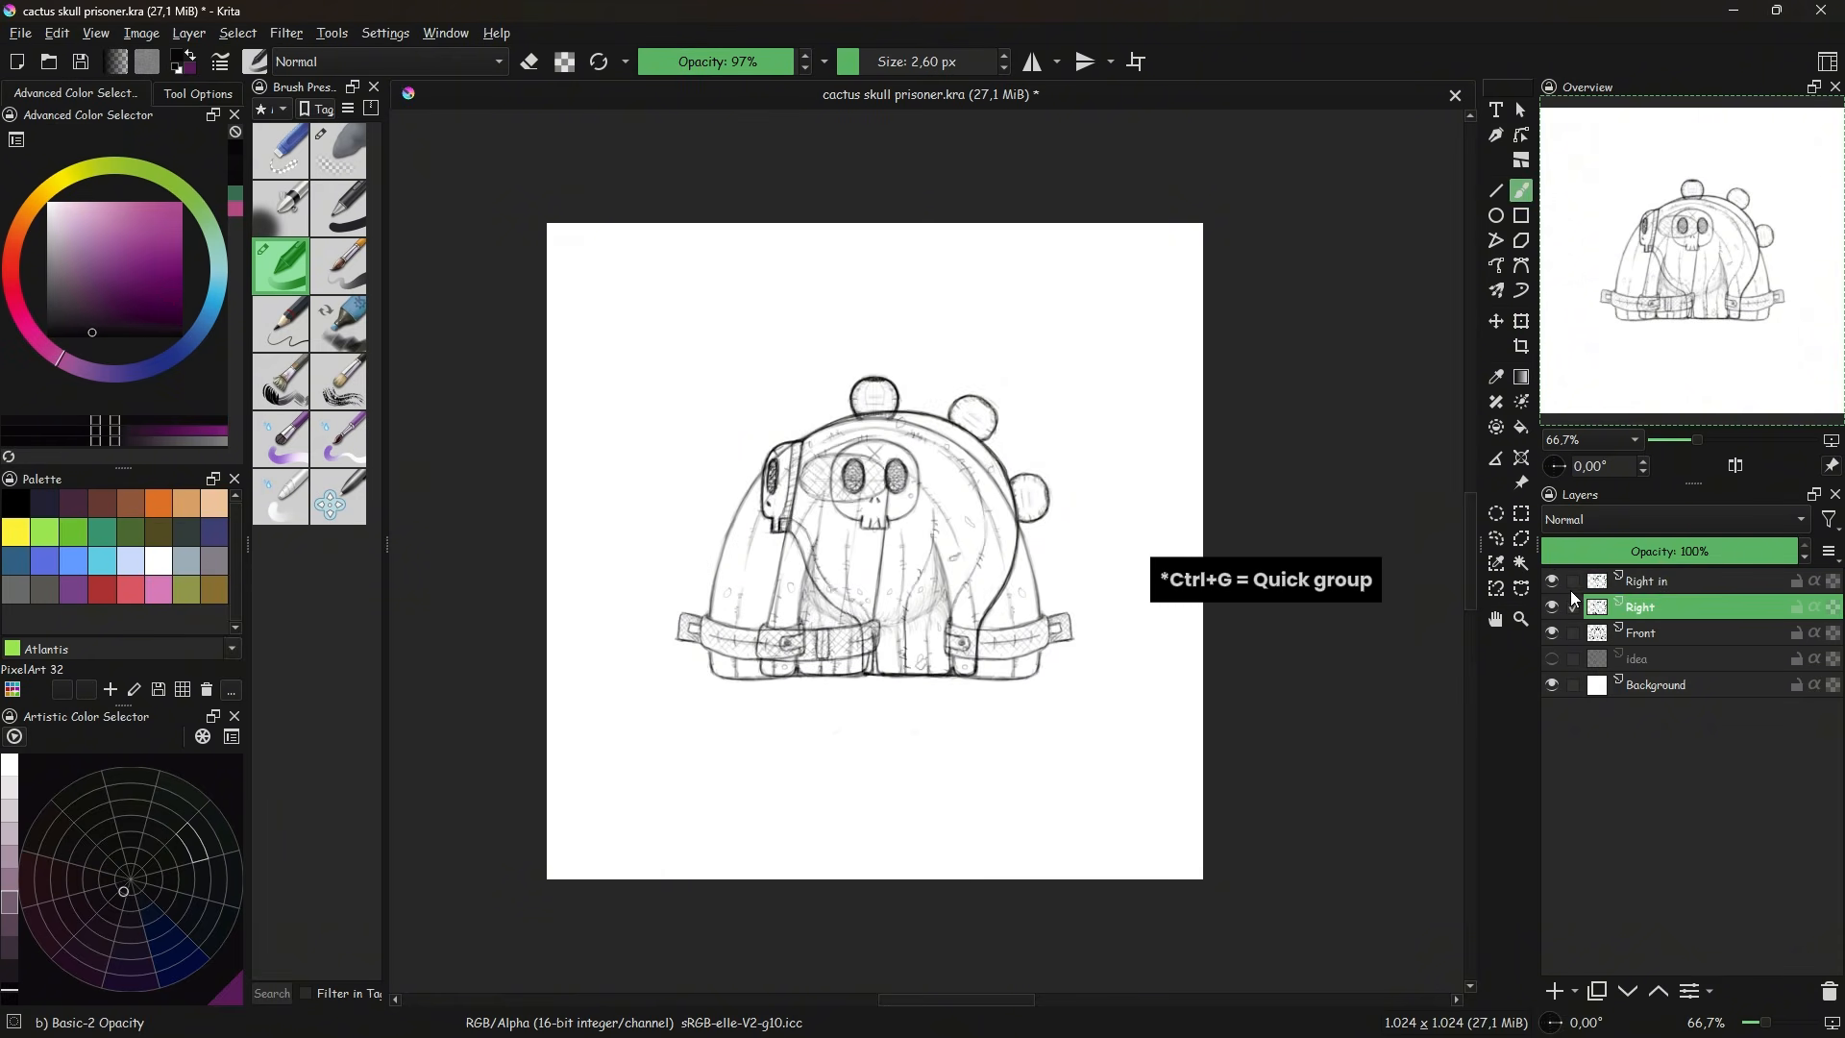
# - Hide the Right in and Right layers and combine them into a layer group named Right
pyautogui.click(1552, 581)
pyautogui.click(1552, 607)
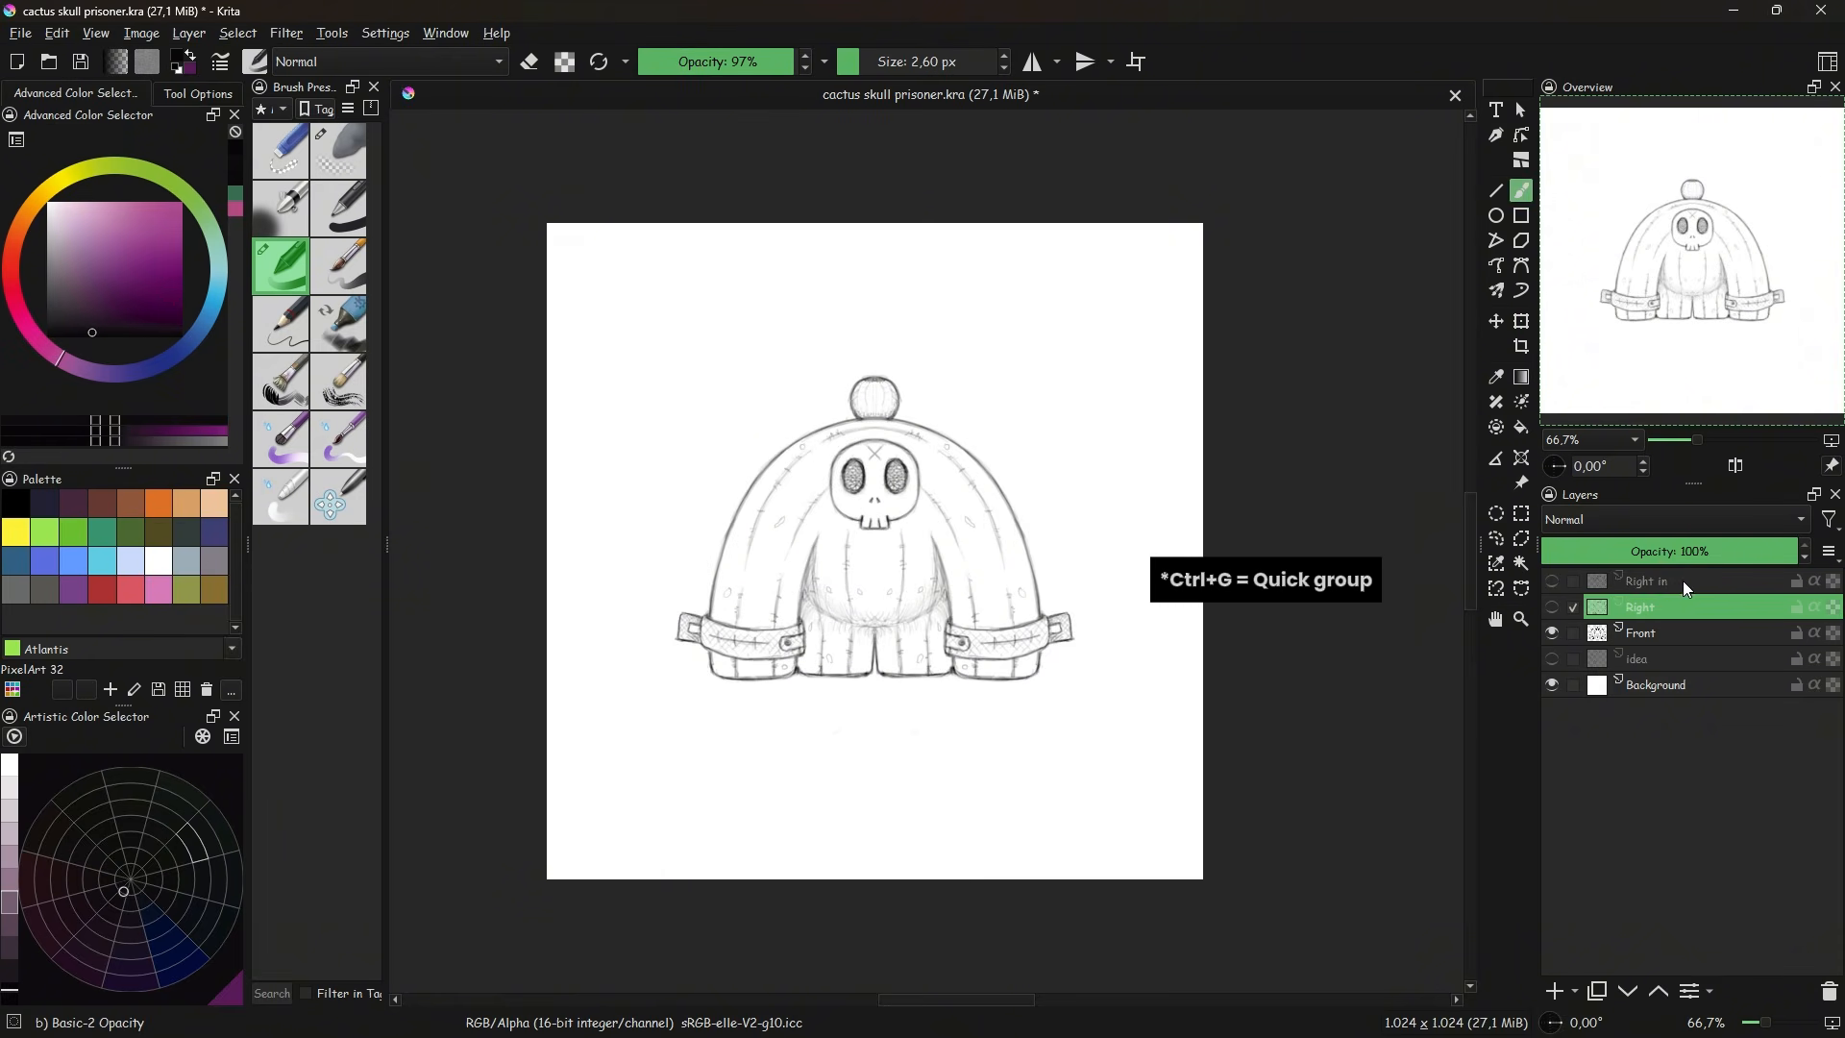
pyautogui.keyDown('ctrl'); pyautogui.click(1696, 582); pyautogui.keyUp('ctrl')
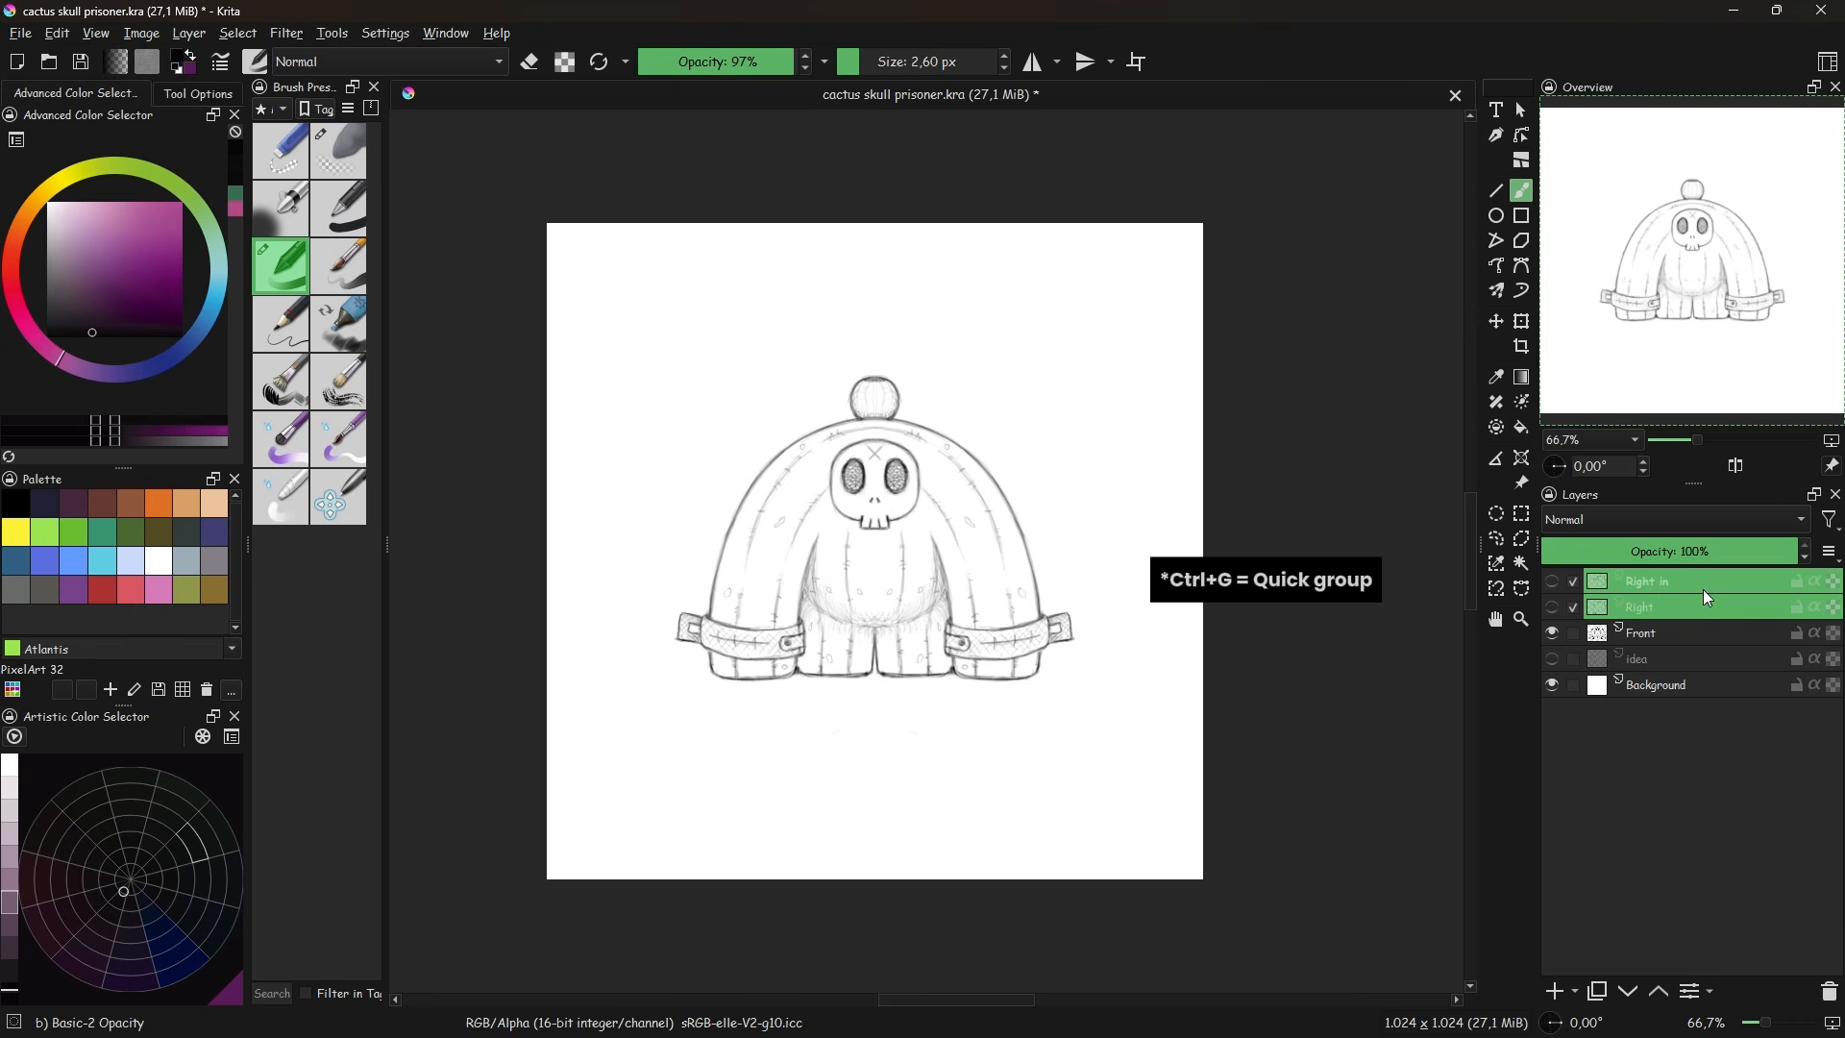
pyautogui.rightClick(1707, 597)
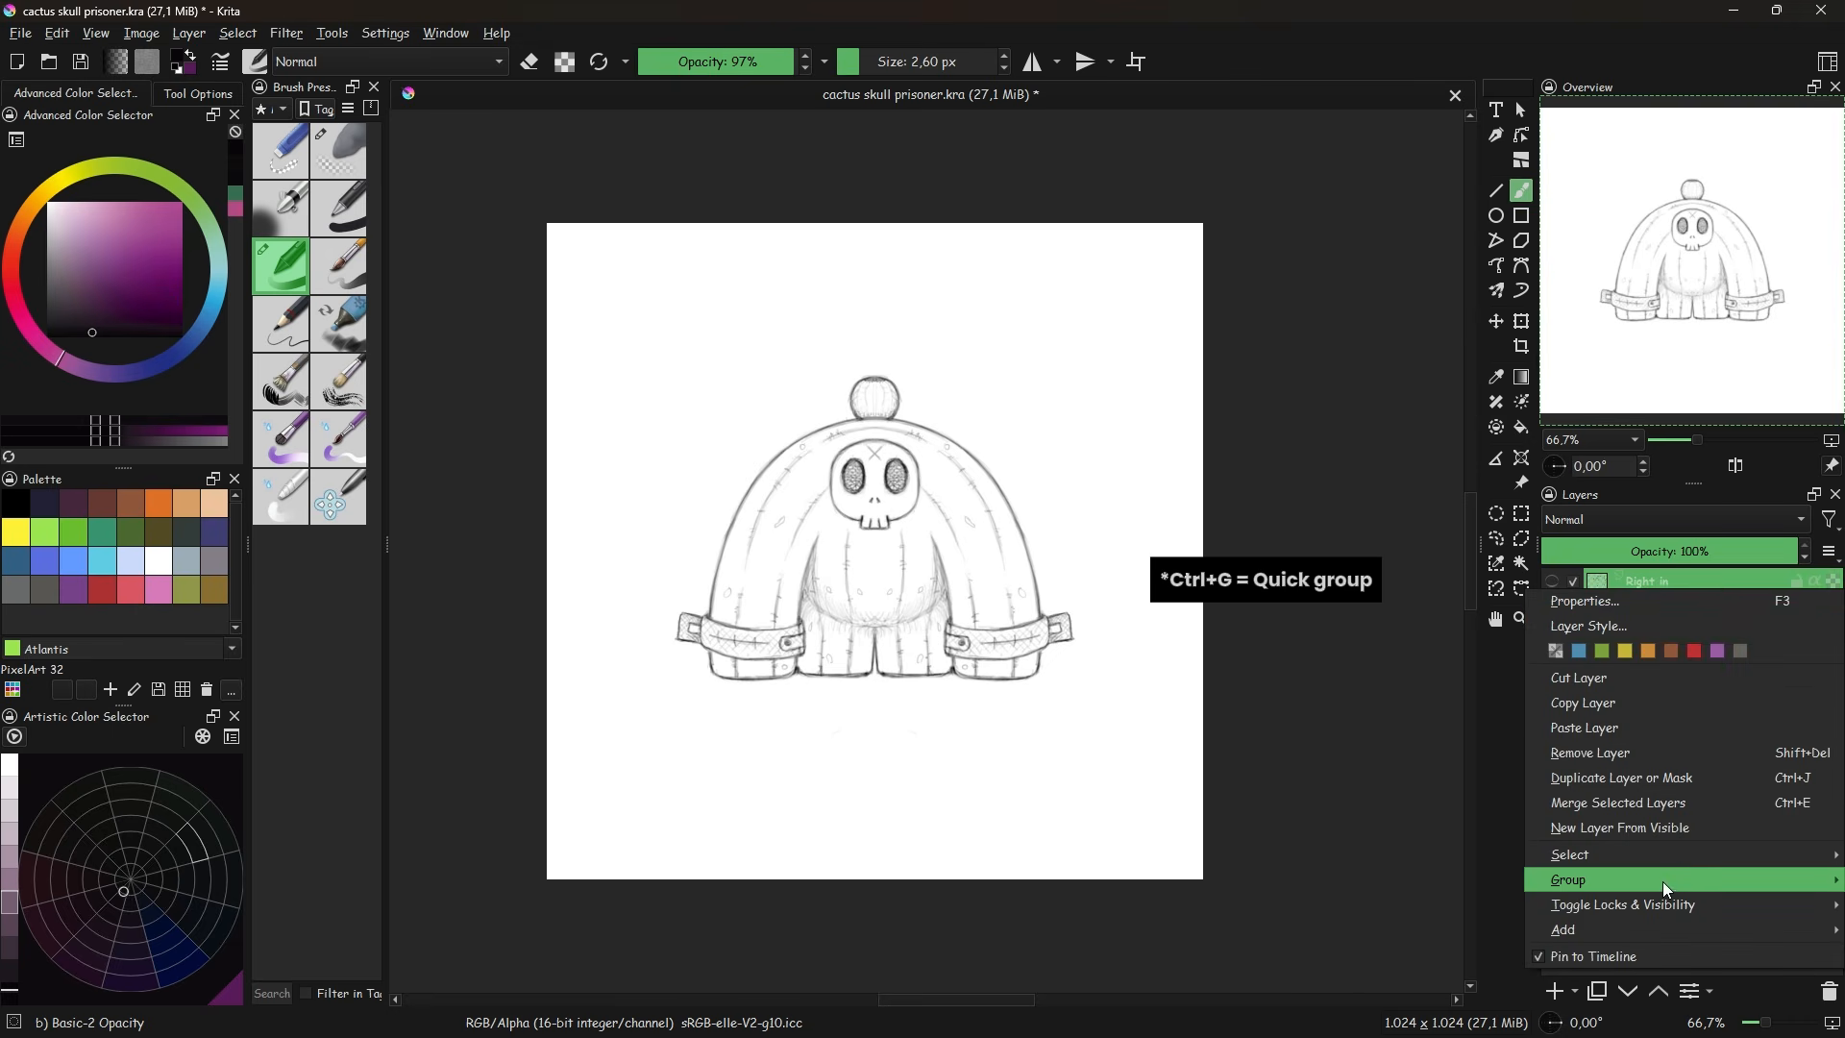
pyautogui.moveTo(1634, 882)
pyautogui.click(1484, 884)
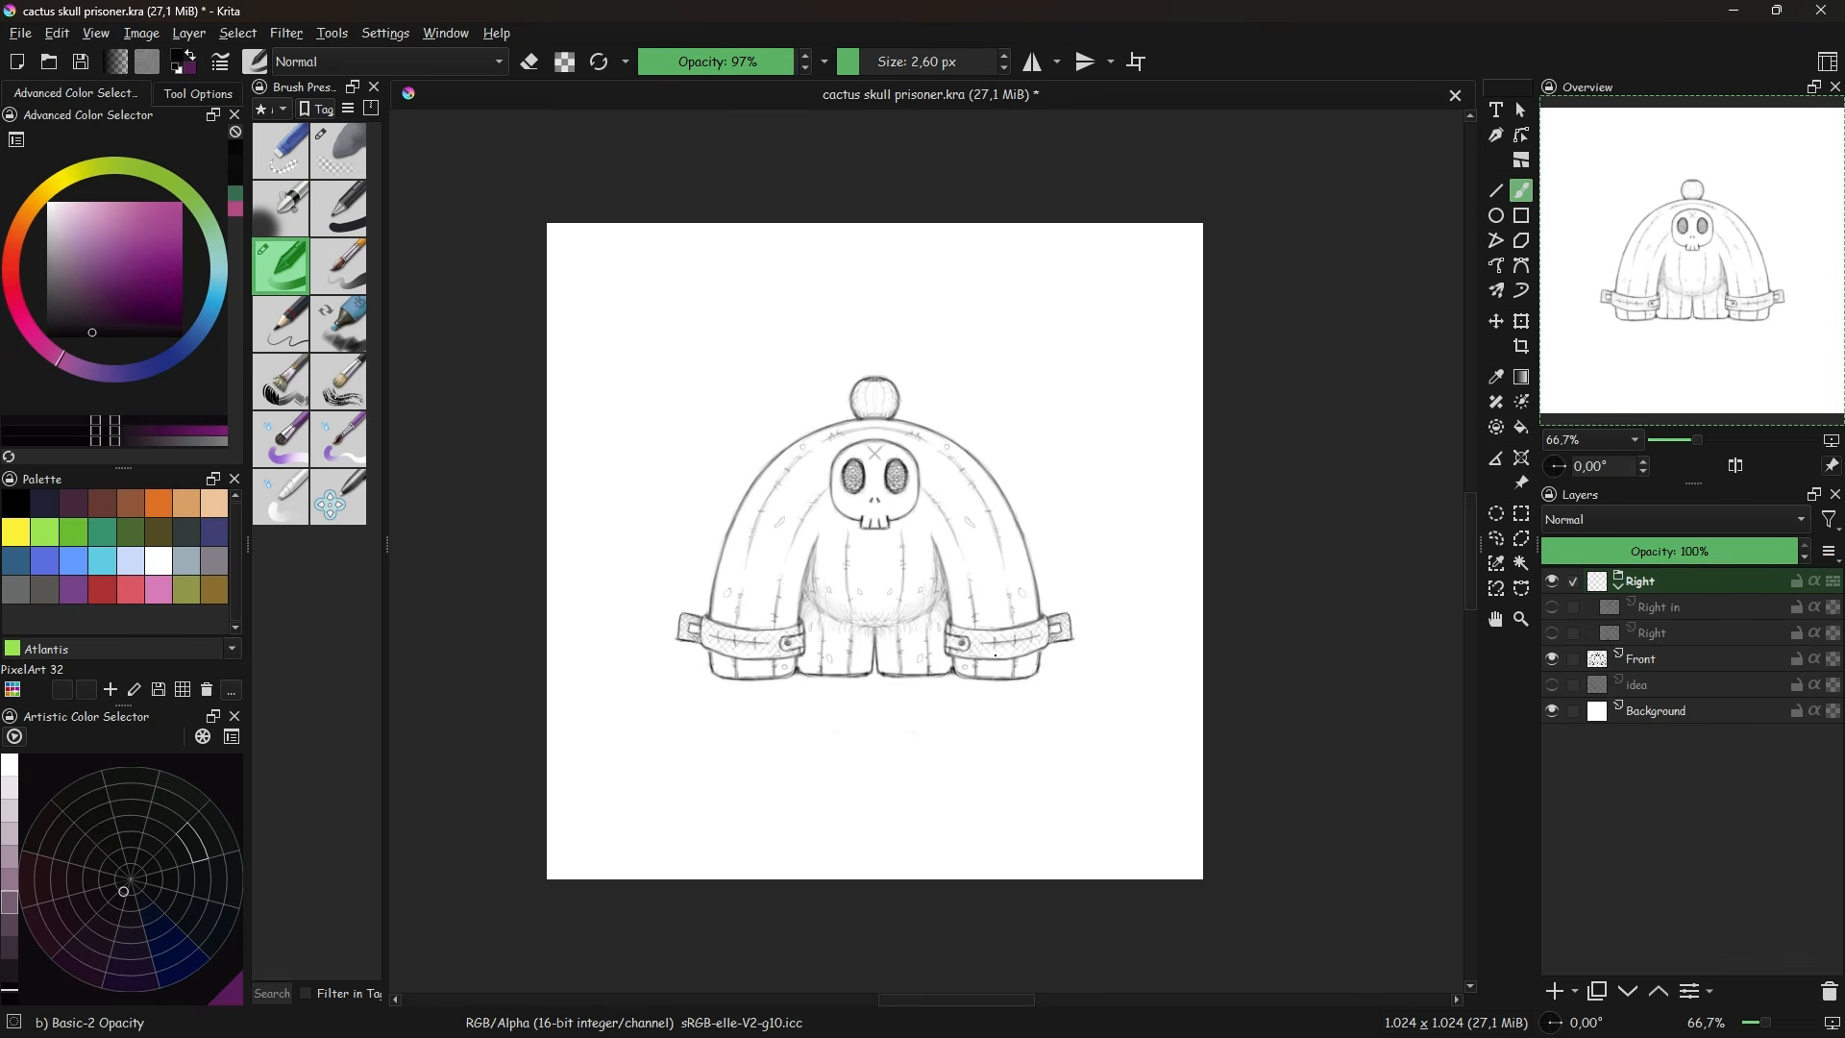
# - Duplicate the Front layer, move the copy to the top of the layer stack and rename it Back
pyautogui.click(1707, 662)
pyautogui.rightClick(1747, 661)
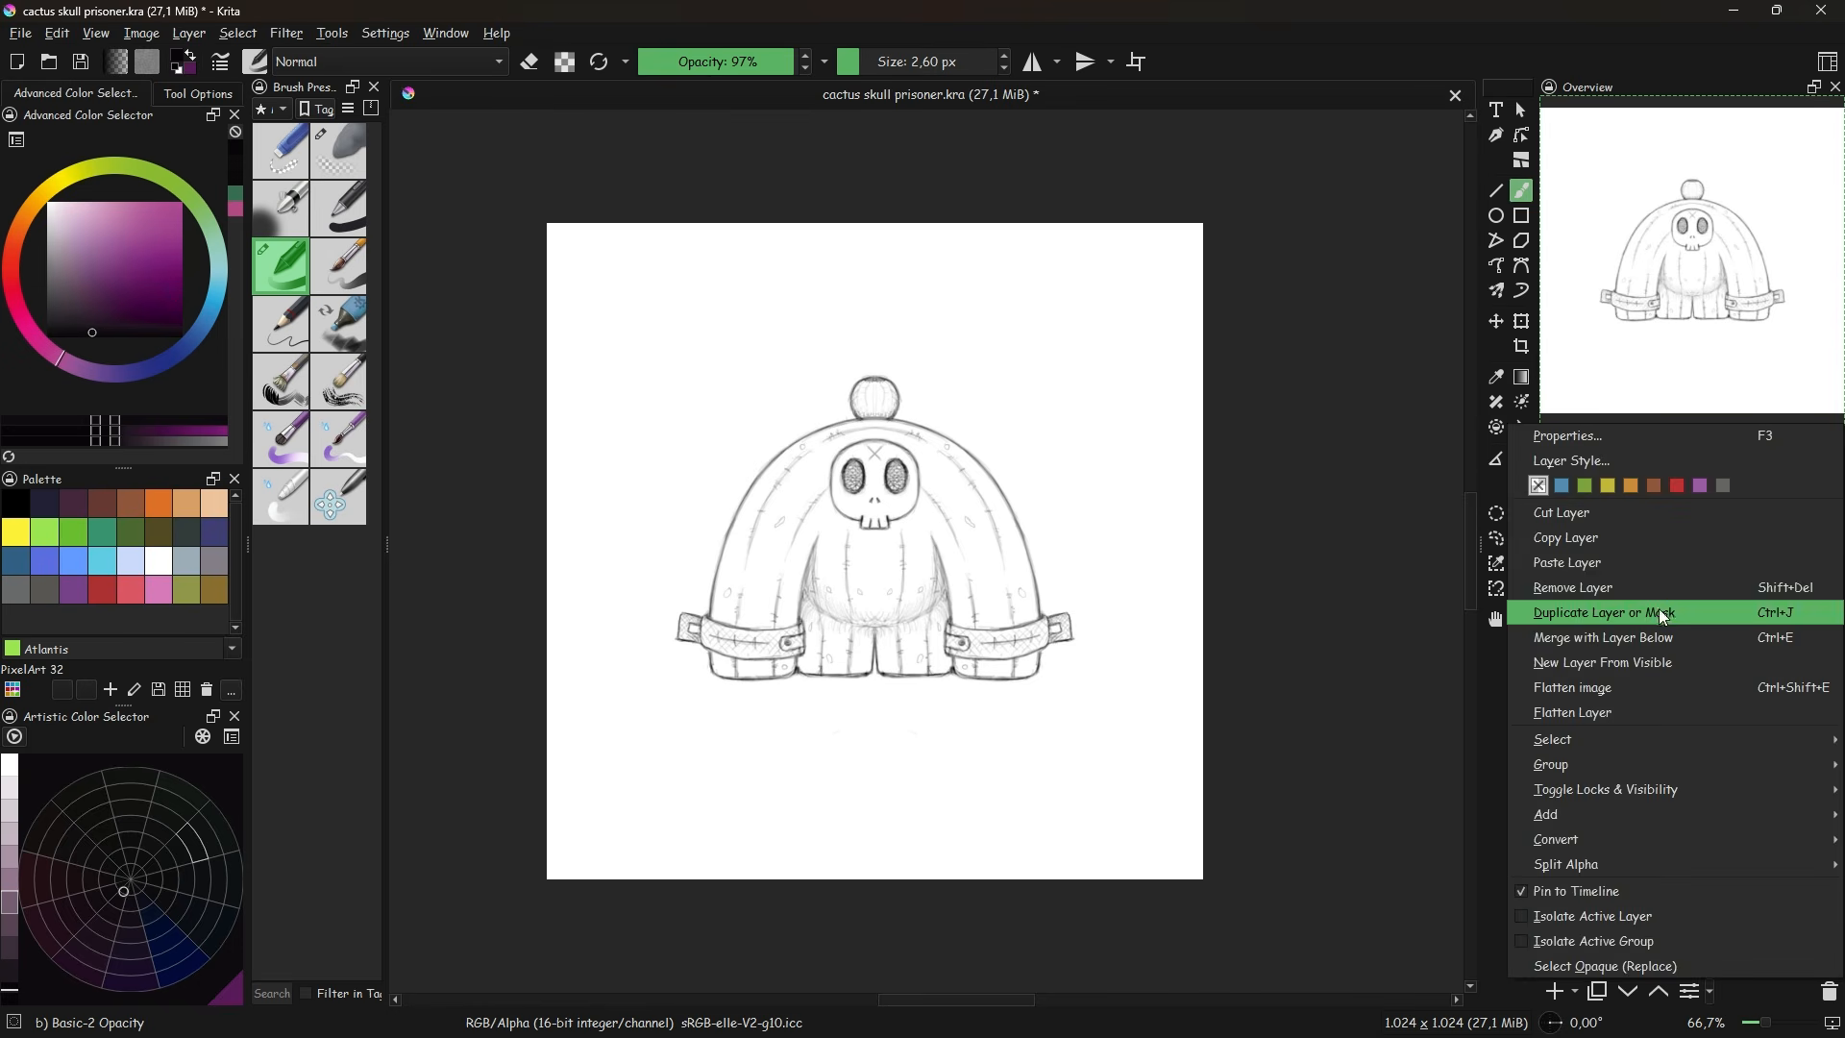
pyautogui.click(1662, 612)
pyautogui.click(1664, 985)
pyautogui.click(1664, 986)
pyautogui.click(1664, 986)
pyautogui.click(1664, 986)
pyautogui.doubleClick(1708, 580)
pyautogui.write('Back')
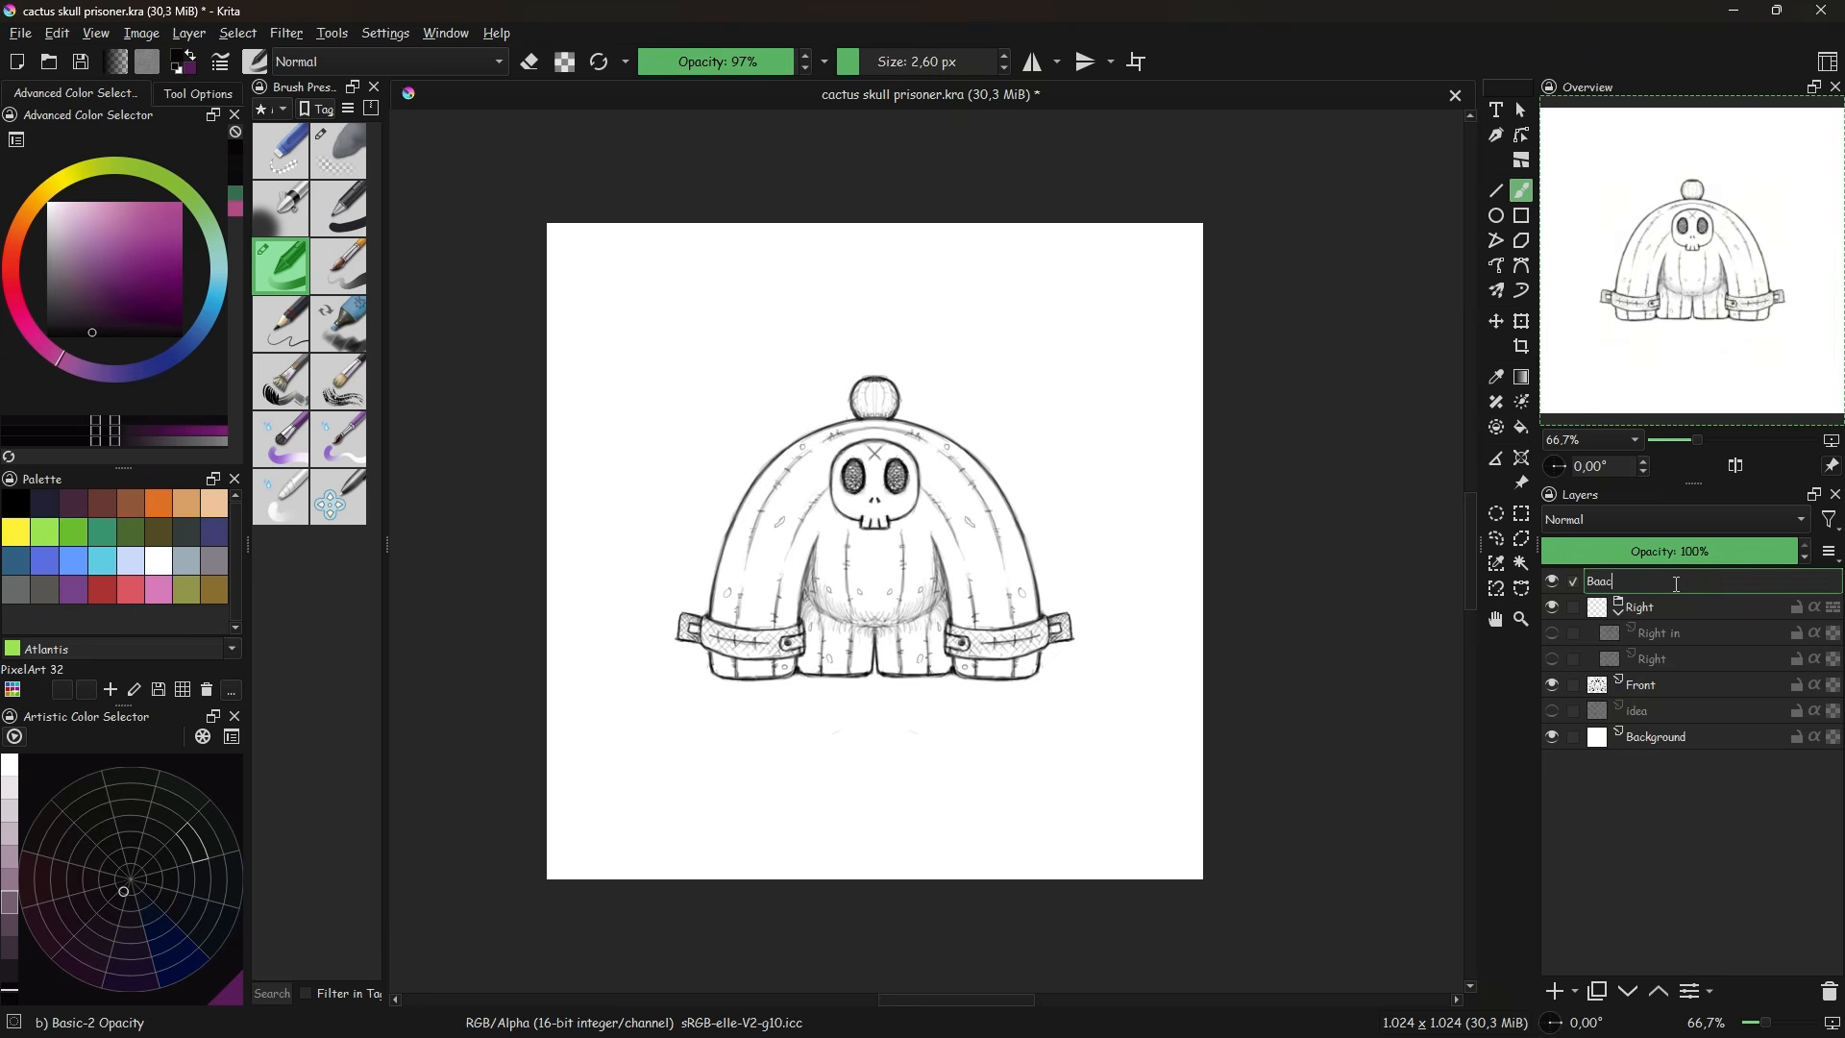
pyautogui.press('Return')
# - Hide the Front layer and erase the skull and belly details from the Back layer, using horizontal mirroring
pyautogui.click(1552, 685)
pyautogui.click(338, 151)
pyautogui.moveTo(855, 471)
pyautogui.mouseDown()
pyautogui.moveTo(914, 503)
pyautogui.moveTo(915, 604)
pyautogui.mouseUp()
pyautogui.click(1032, 61)
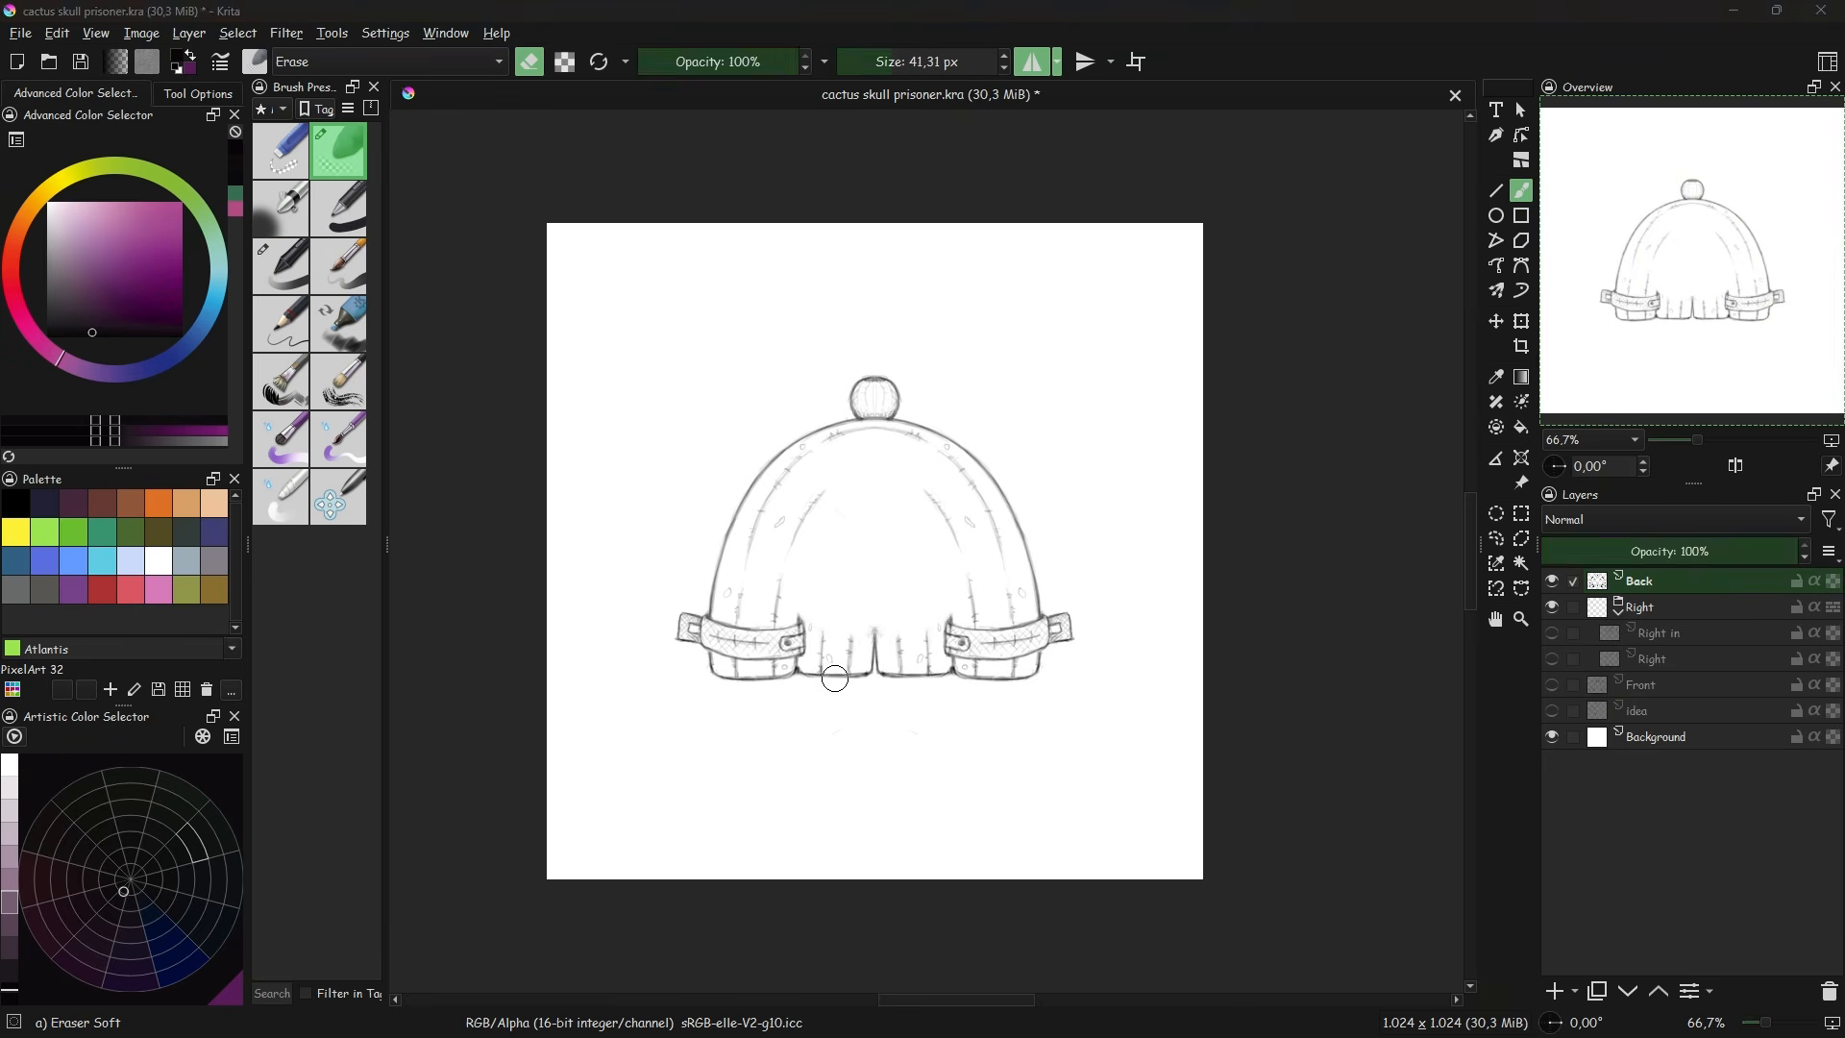
# - Show the side view faded as a guide and draw mirrored vertical body stripes and side edges on the Back layer
pyautogui.click(281, 266)
pyautogui.click(1618, 612)
pyautogui.click(1618, 613)
pyautogui.click(1672, 608)
pyautogui.moveTo(1624, 551); pyautogui.dragTo(1560, 552)
pyautogui.click(1671, 581)
pyautogui.moveTo(953, 617)
pyautogui.mouseDown()
pyautogui.moveTo(948, 467)
pyautogui.moveTo(854, 623)
pyautogui.mouseUp()
pyautogui.click(338, 151)
pyautogui.press('/')
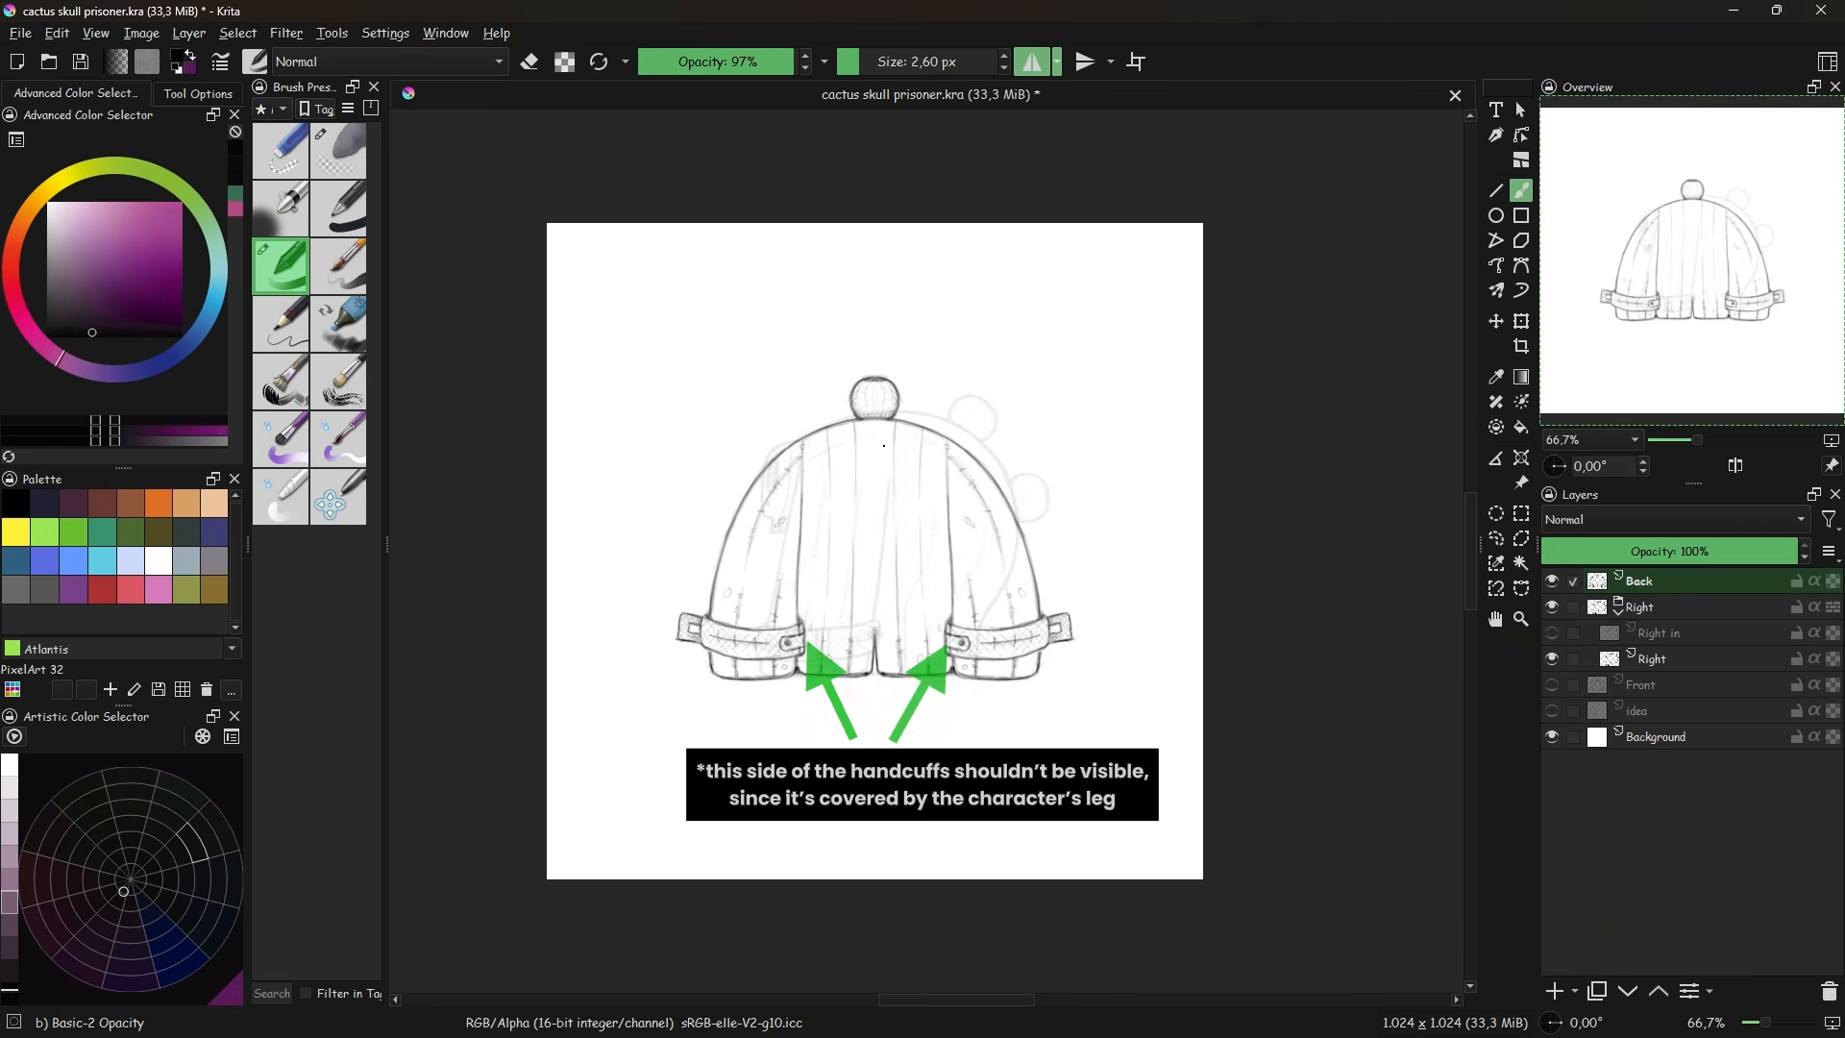
# - Draw the second and third round buds down the centre of the back view, aligned with the side-view buds
pyautogui.moveTo(899, 420)
pyautogui.mouseDown()
pyautogui.moveTo(875, 447)
pyautogui.moveTo(894, 512)
pyautogui.moveTo(868, 506)
pyautogui.mouseUp()
pyautogui.press('/')
pyautogui.press('/')
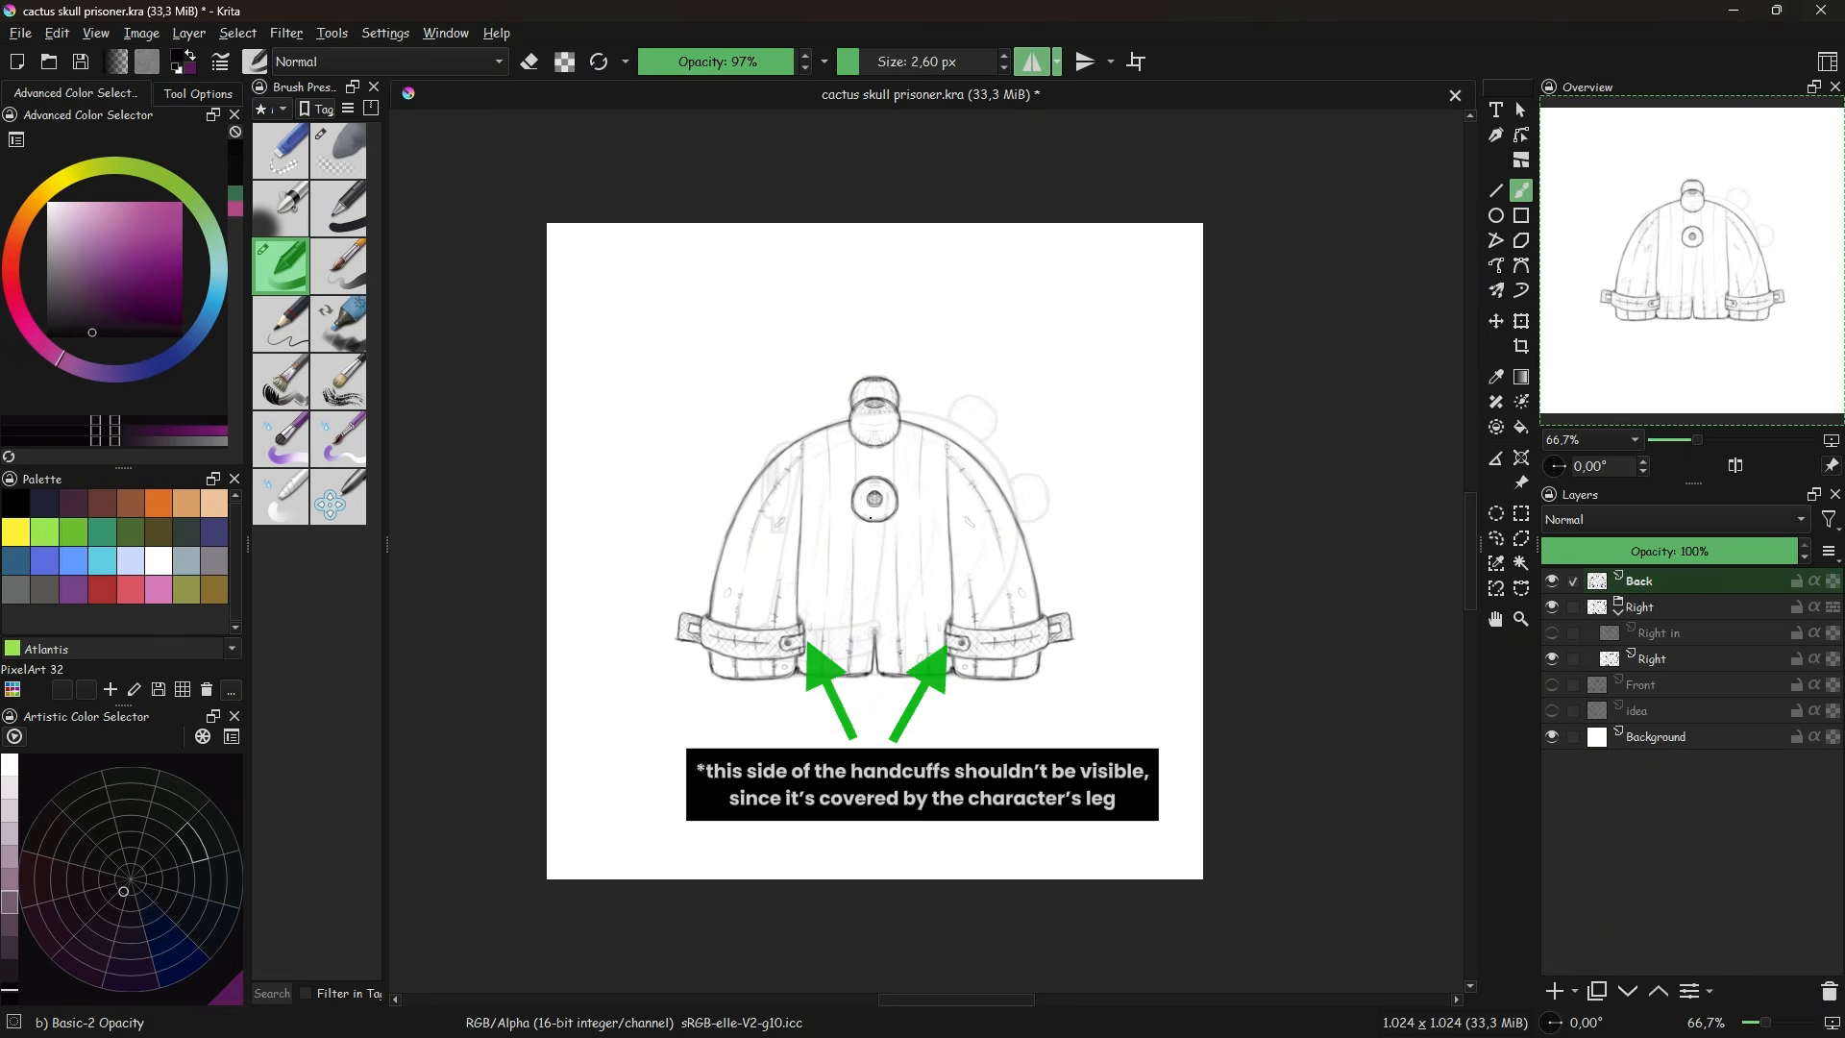
# - Hide the Right group, erase the inner handcuff ends covered by the legs, and redraw the outer body and leg edges
pyautogui.click(1552, 607)
pyautogui.press('/')
pyautogui.moveTo(801, 615); pyautogui.dragTo(799, 663)
pyautogui.moveTo(790, 577); pyautogui.dragTo(789, 671)
pyautogui.press('/')
pyautogui.moveTo(793, 466); pyautogui.dragTo(794, 653)
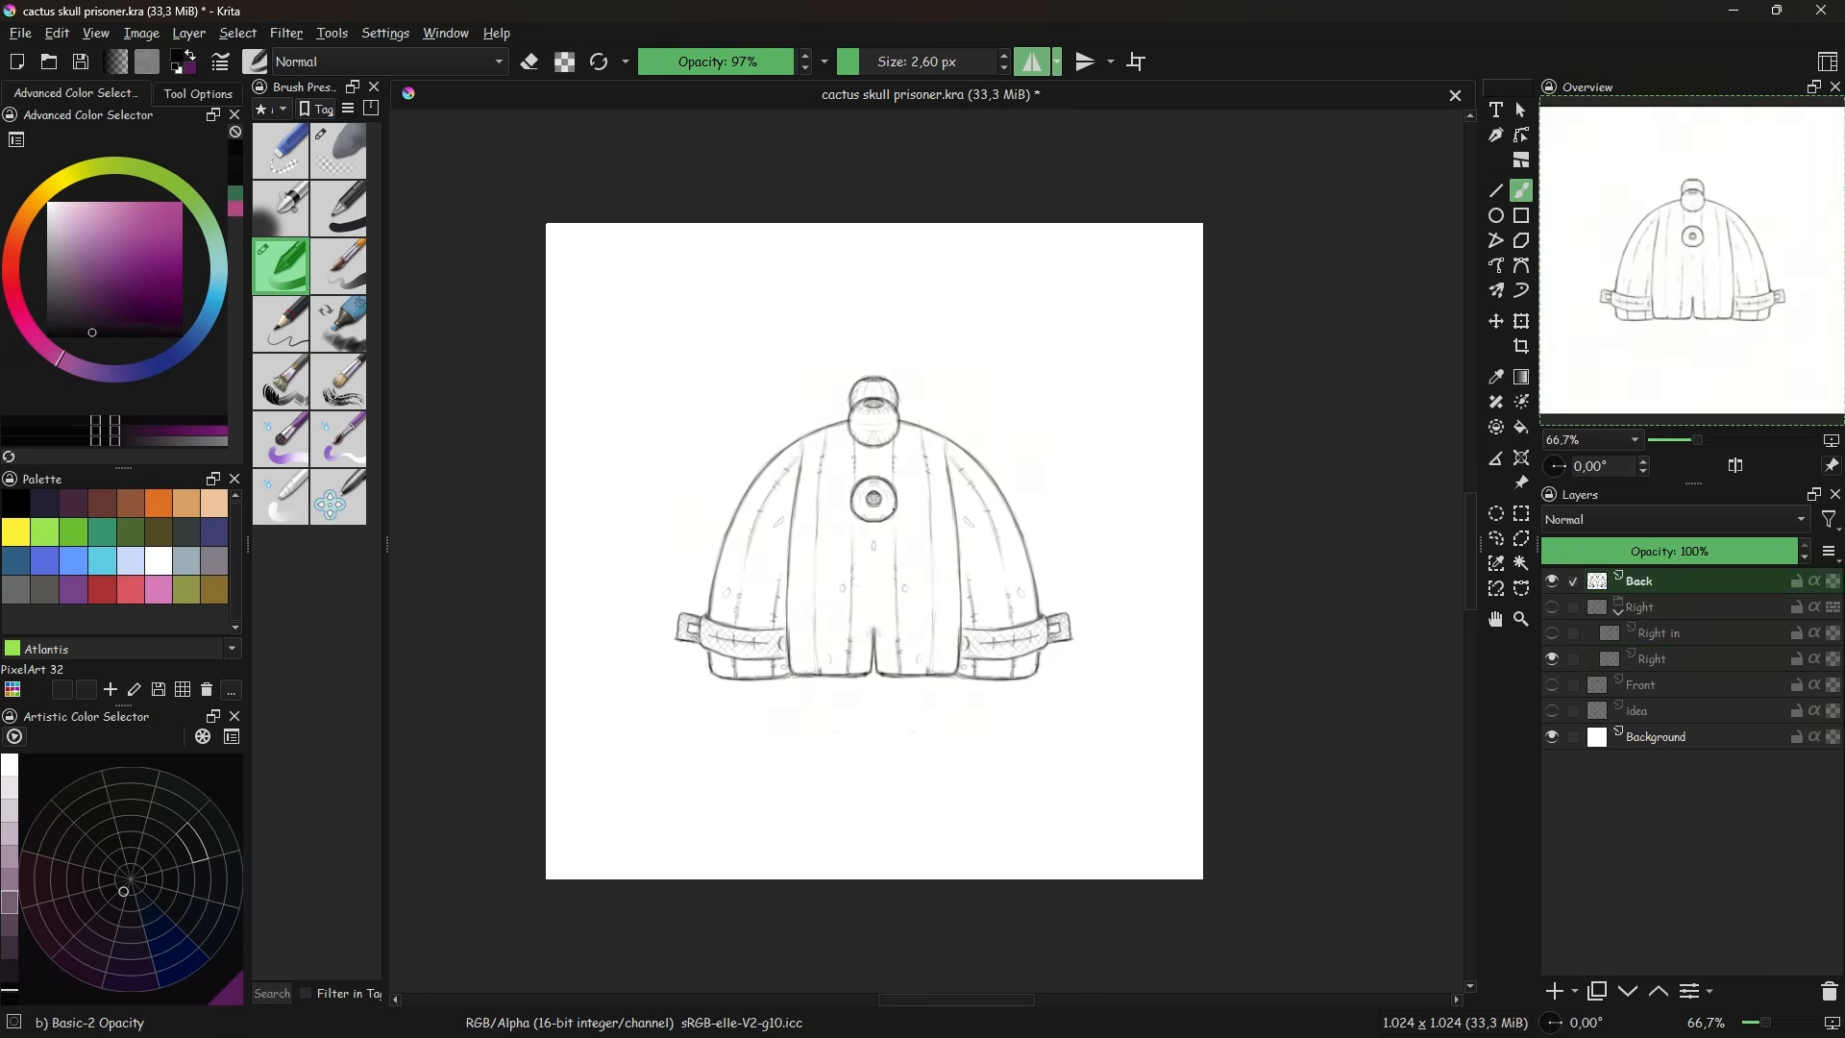
# - Hide the Back layer, show the Right group at 100% opacity and collapse it
pyautogui.click(1552, 581)
pyautogui.click(1635, 606)
pyautogui.click(1552, 607)
pyautogui.click(1618, 612)
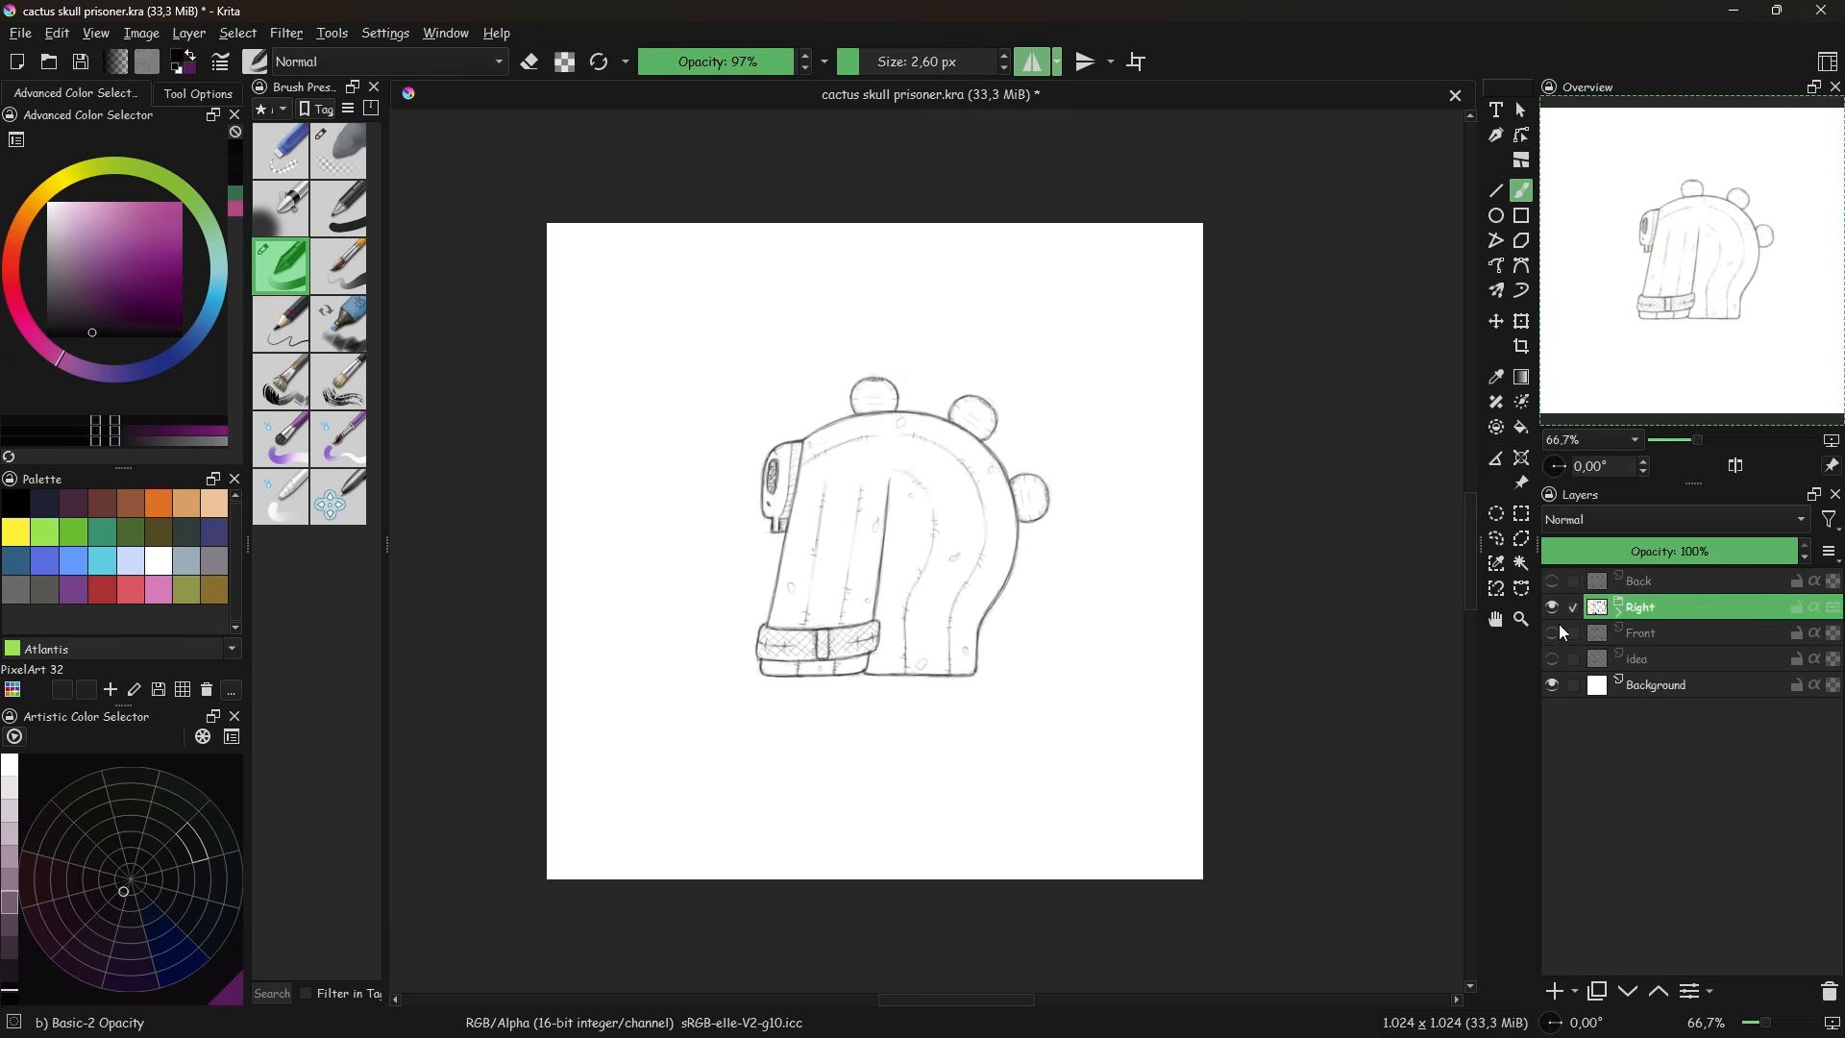
# - Check how the front, right and back views line up by toggling the groups until all three are shown together
pyautogui.click(1552, 607)
pyautogui.click(1553, 629)
pyautogui.click(1552, 631)
pyautogui.click(1553, 581)
pyautogui.click(1553, 607)
pyautogui.click(1553, 632)
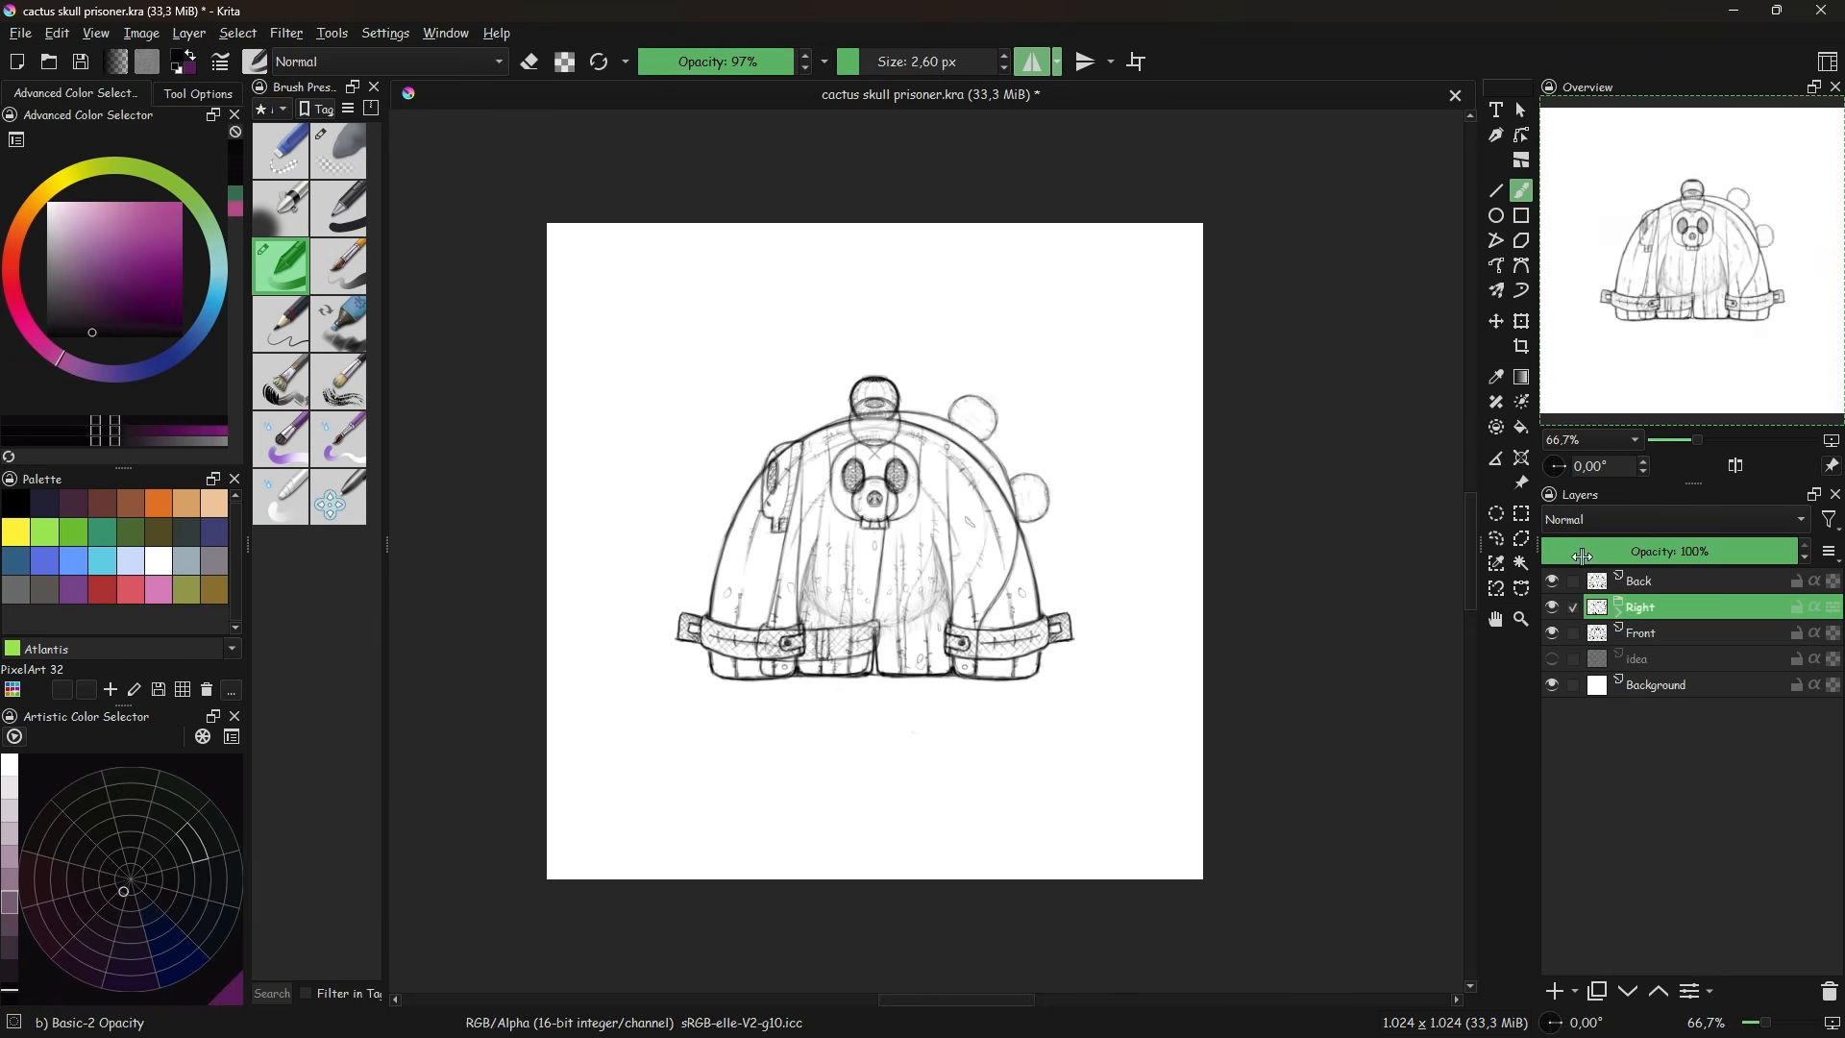
# - Hide the Back and Right views, select the Front layer and save the file
pyautogui.click(1553, 581)
pyautogui.click(1553, 606)
pyautogui.click(1687, 636)
pyautogui.hotkey('ctrl', 's')
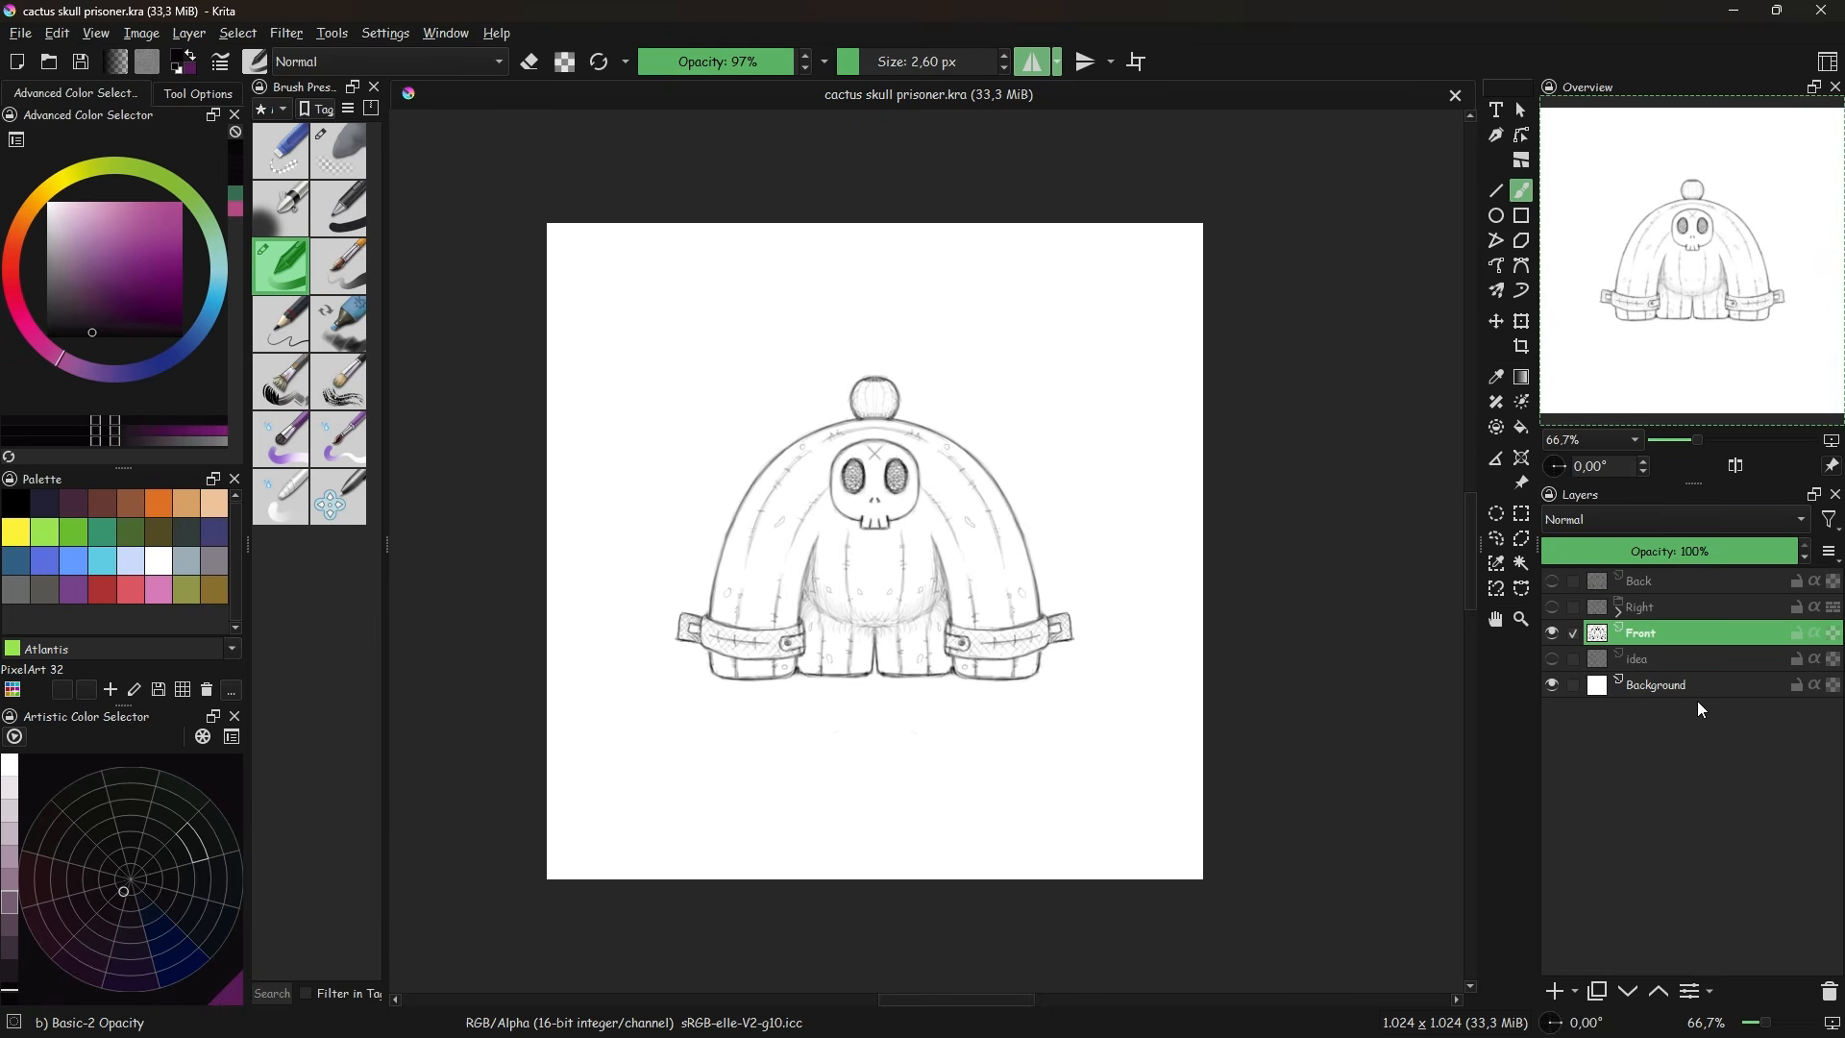
# - Add a paint layer named Paw above the Front layer and hide the Front layer
pyautogui.click(1553, 991)
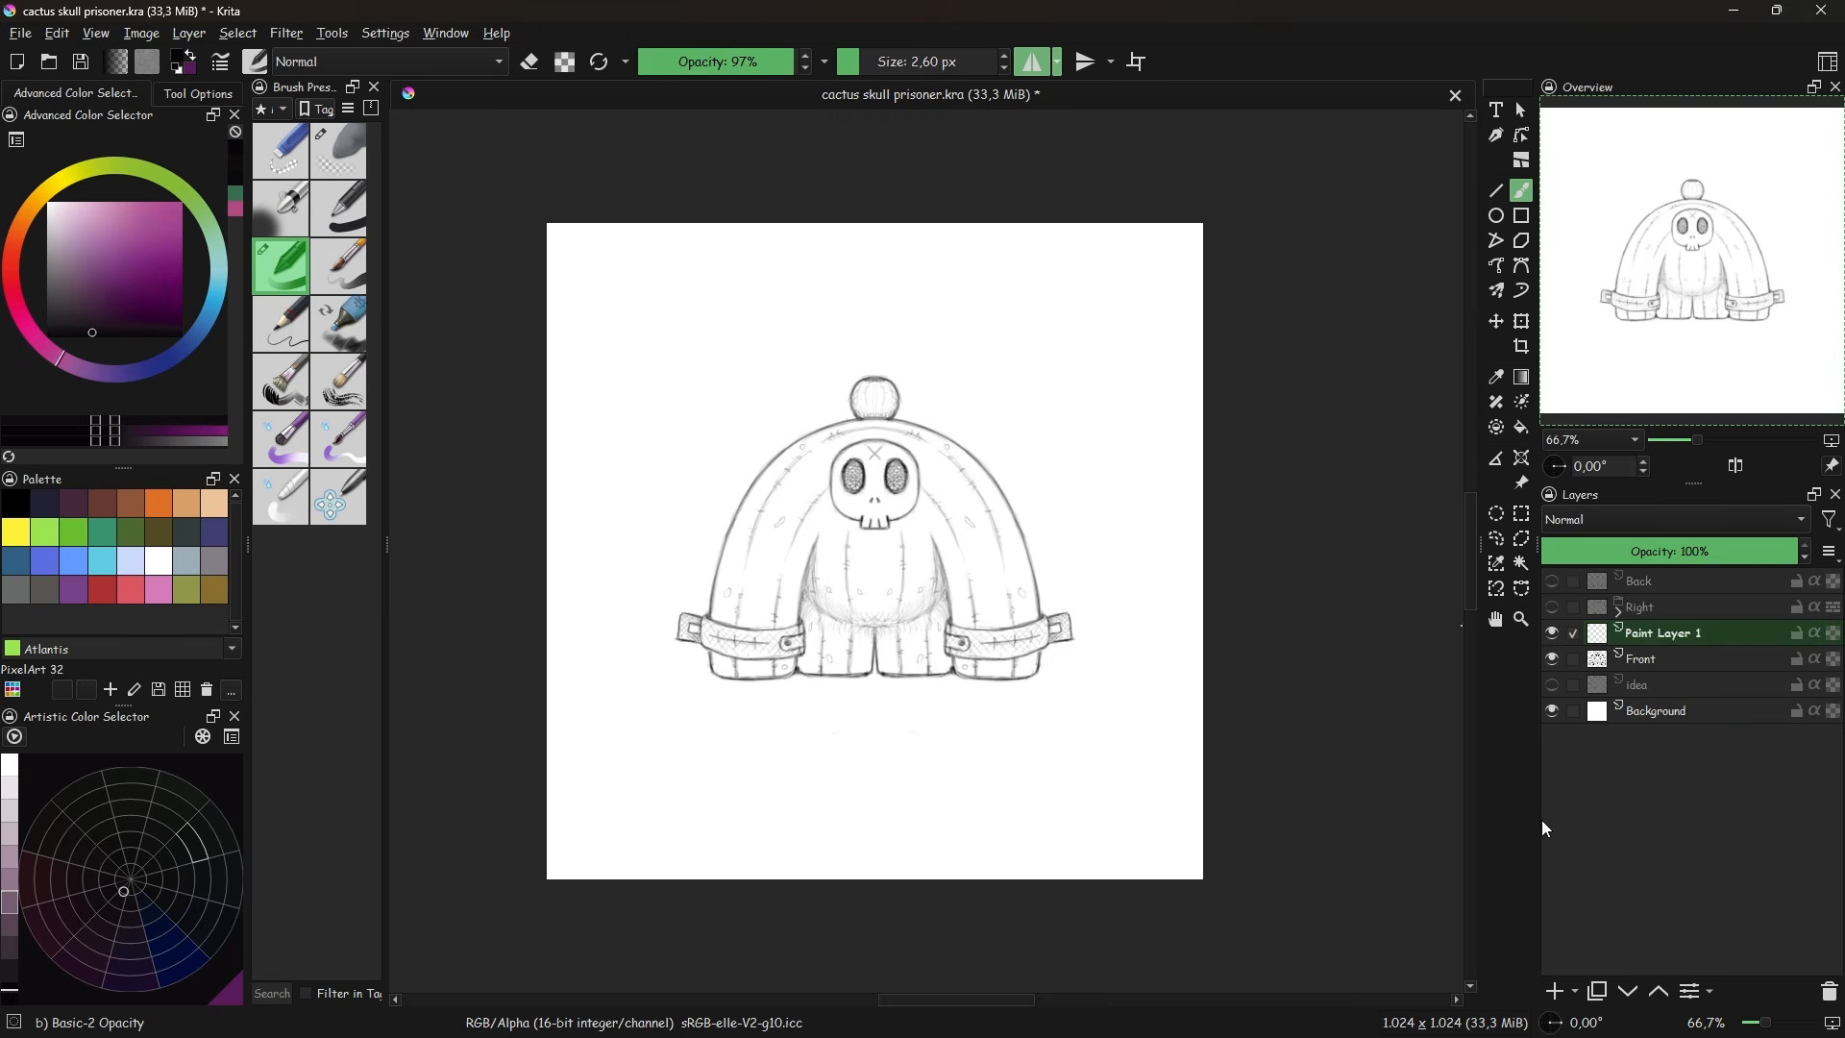
pyautogui.doubleClick(1641, 633)
pyautogui.write('Paw')
pyautogui.press('Return')
pyautogui.click(1551, 659)
# - Draw the round paw sole with eight ovals around a central circle, mirrored in both directions, and place it beside the front view
pyautogui.moveTo(843, 455); pyautogui.dragTo(828, 524)
pyautogui.moveTo(828, 523); pyautogui.dragTo(844, 452)
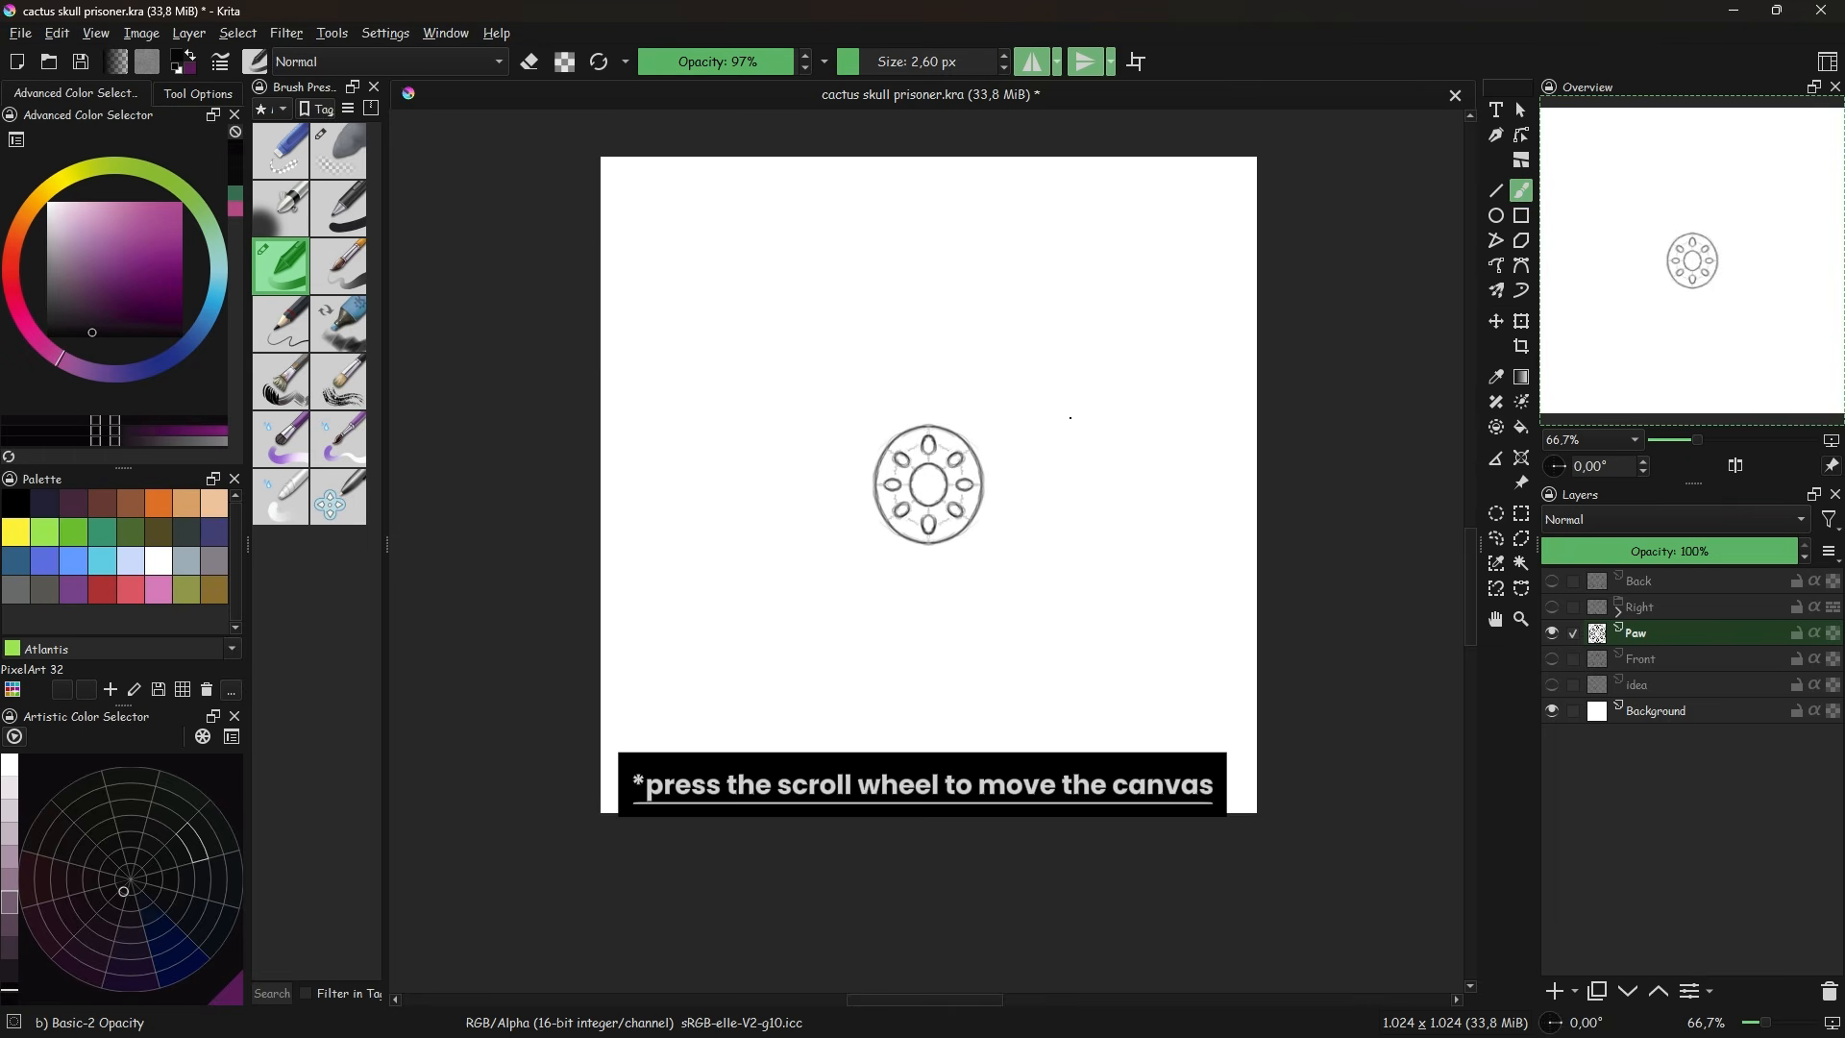
pyautogui.press('e')
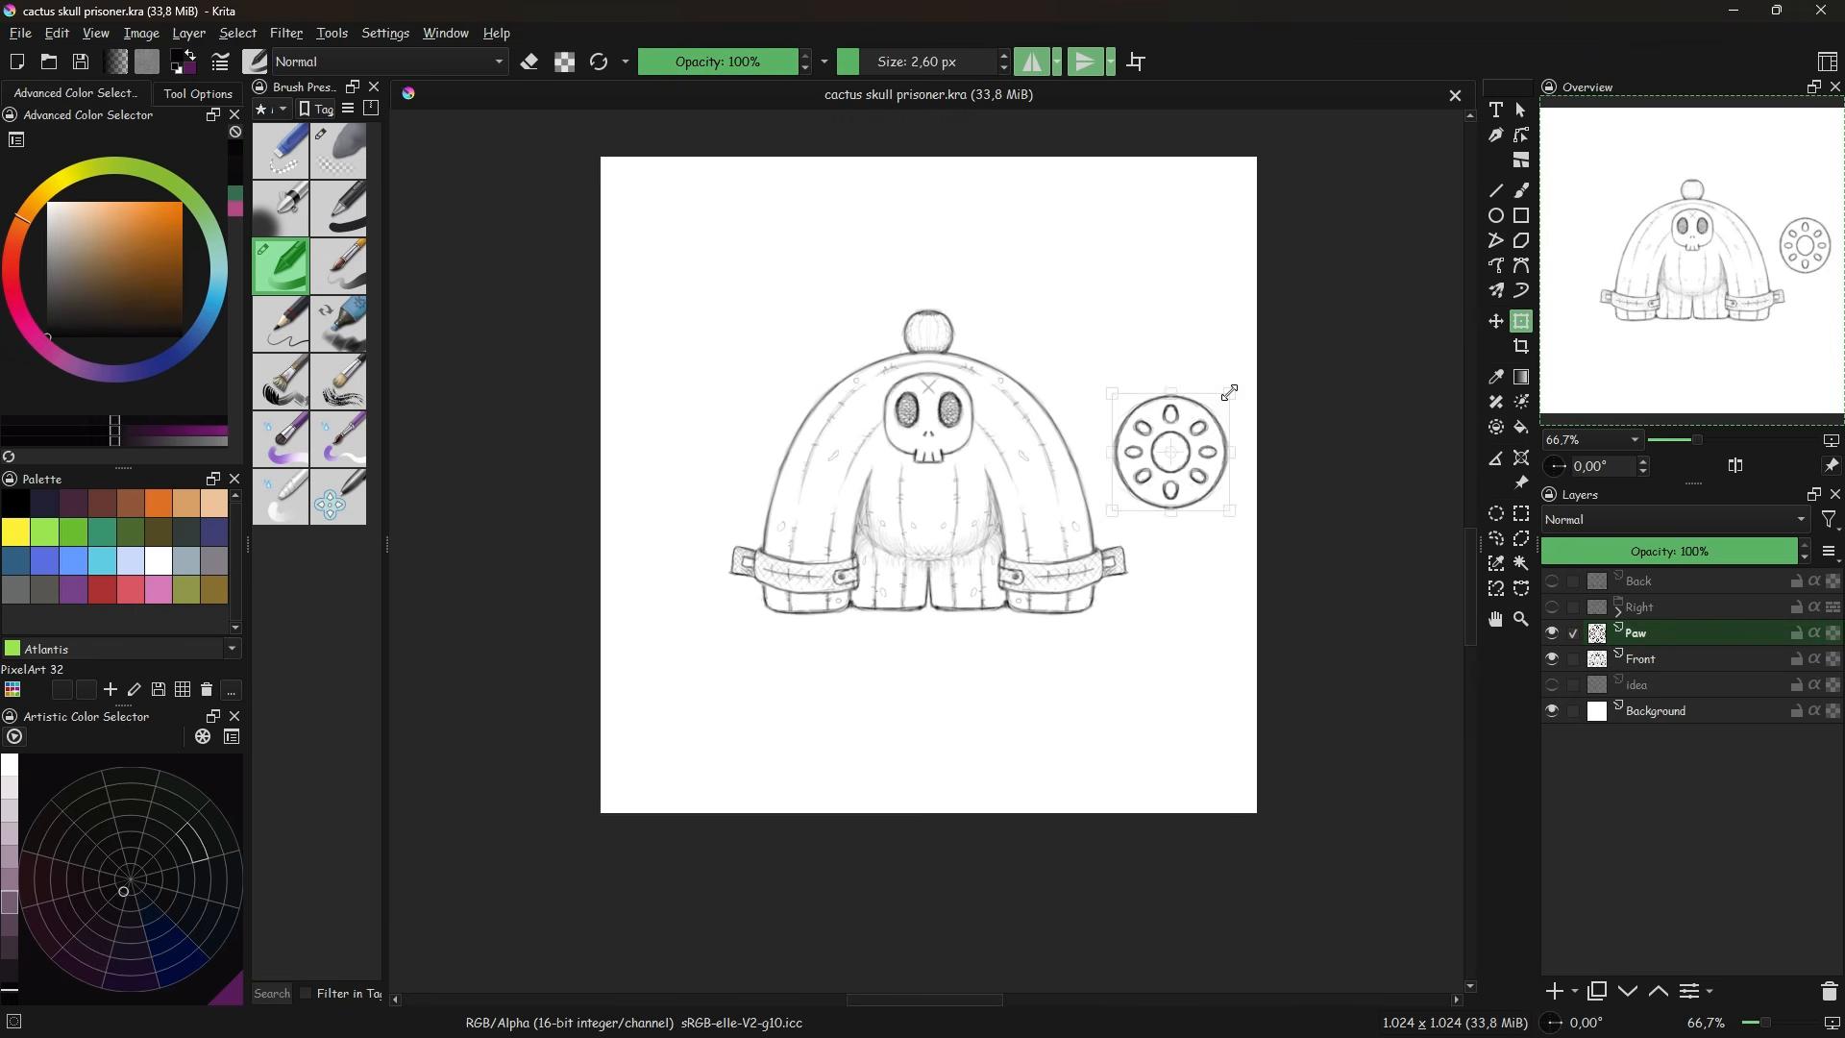
# - Group the Paw and Front layers, name the group Front and collapse it
pyautogui.keyDown('ctrl'); pyautogui.click(1662, 634); pyautogui.keyUp('ctrl')
pyautogui.hotkey('ctrl', 'g')
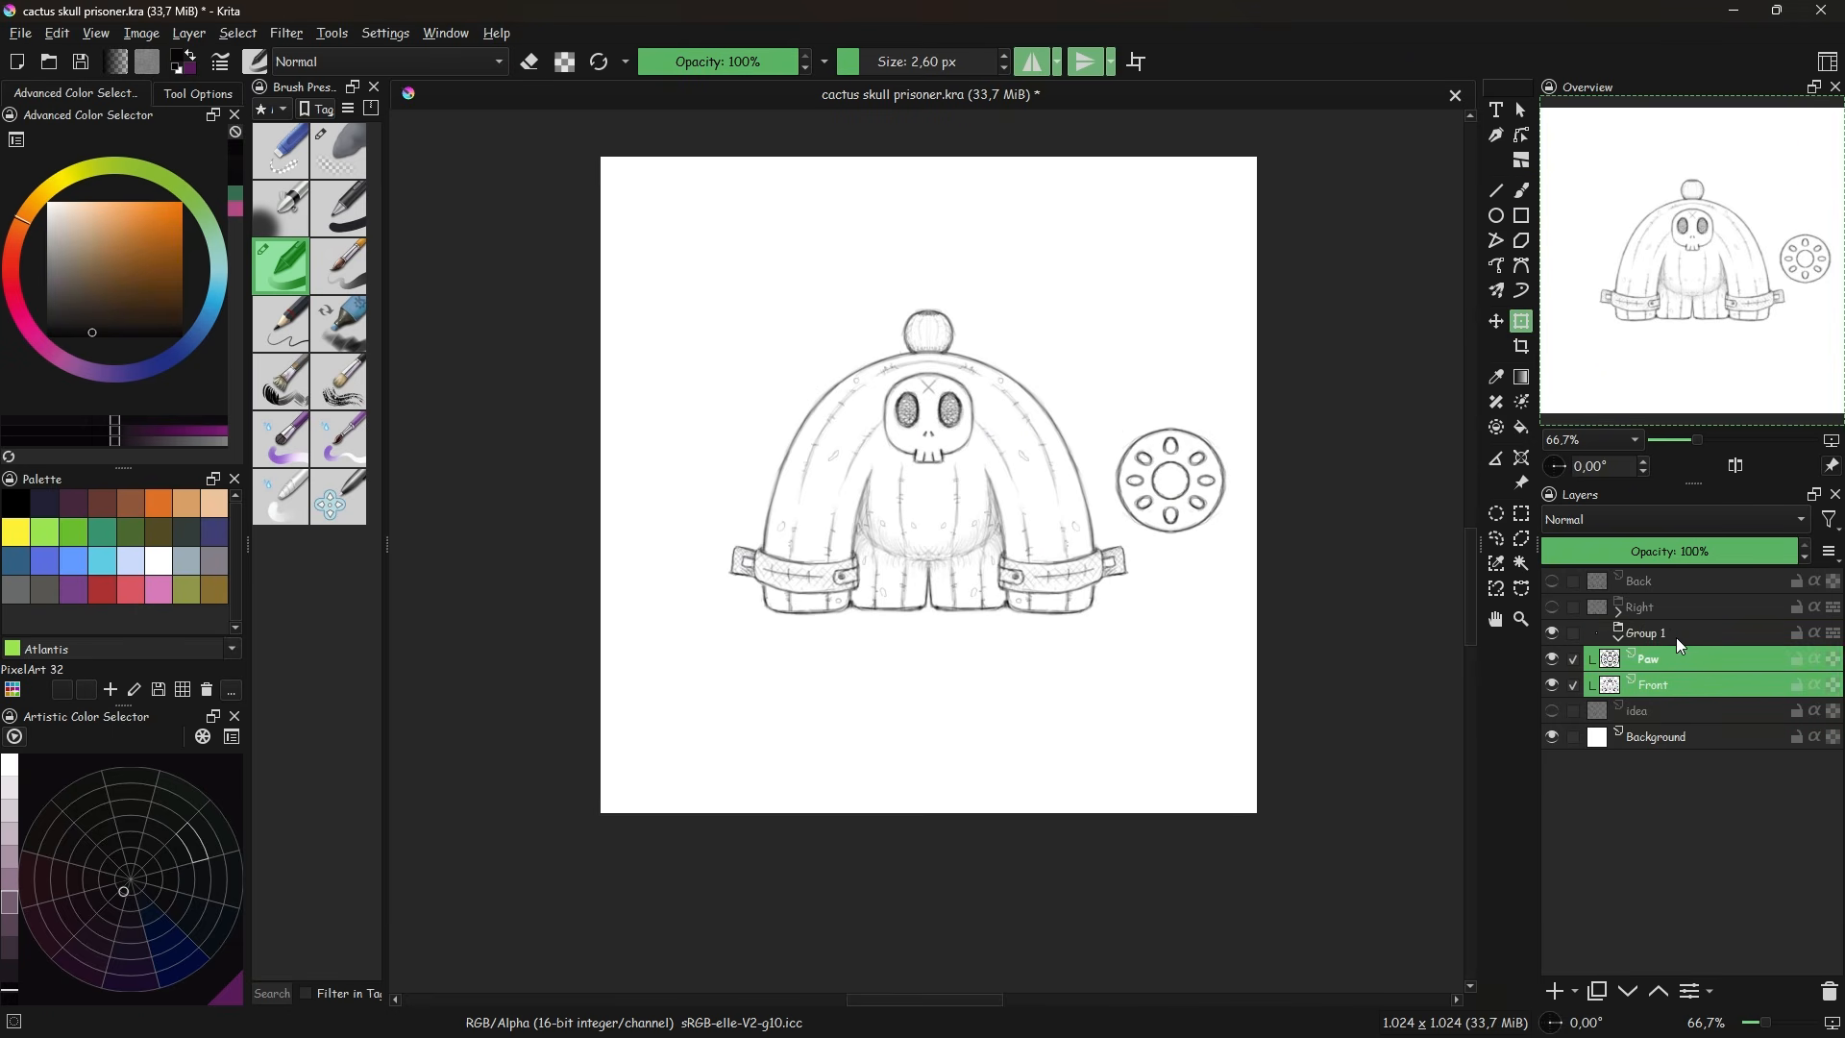
pyautogui.doubleClick(1671, 633)
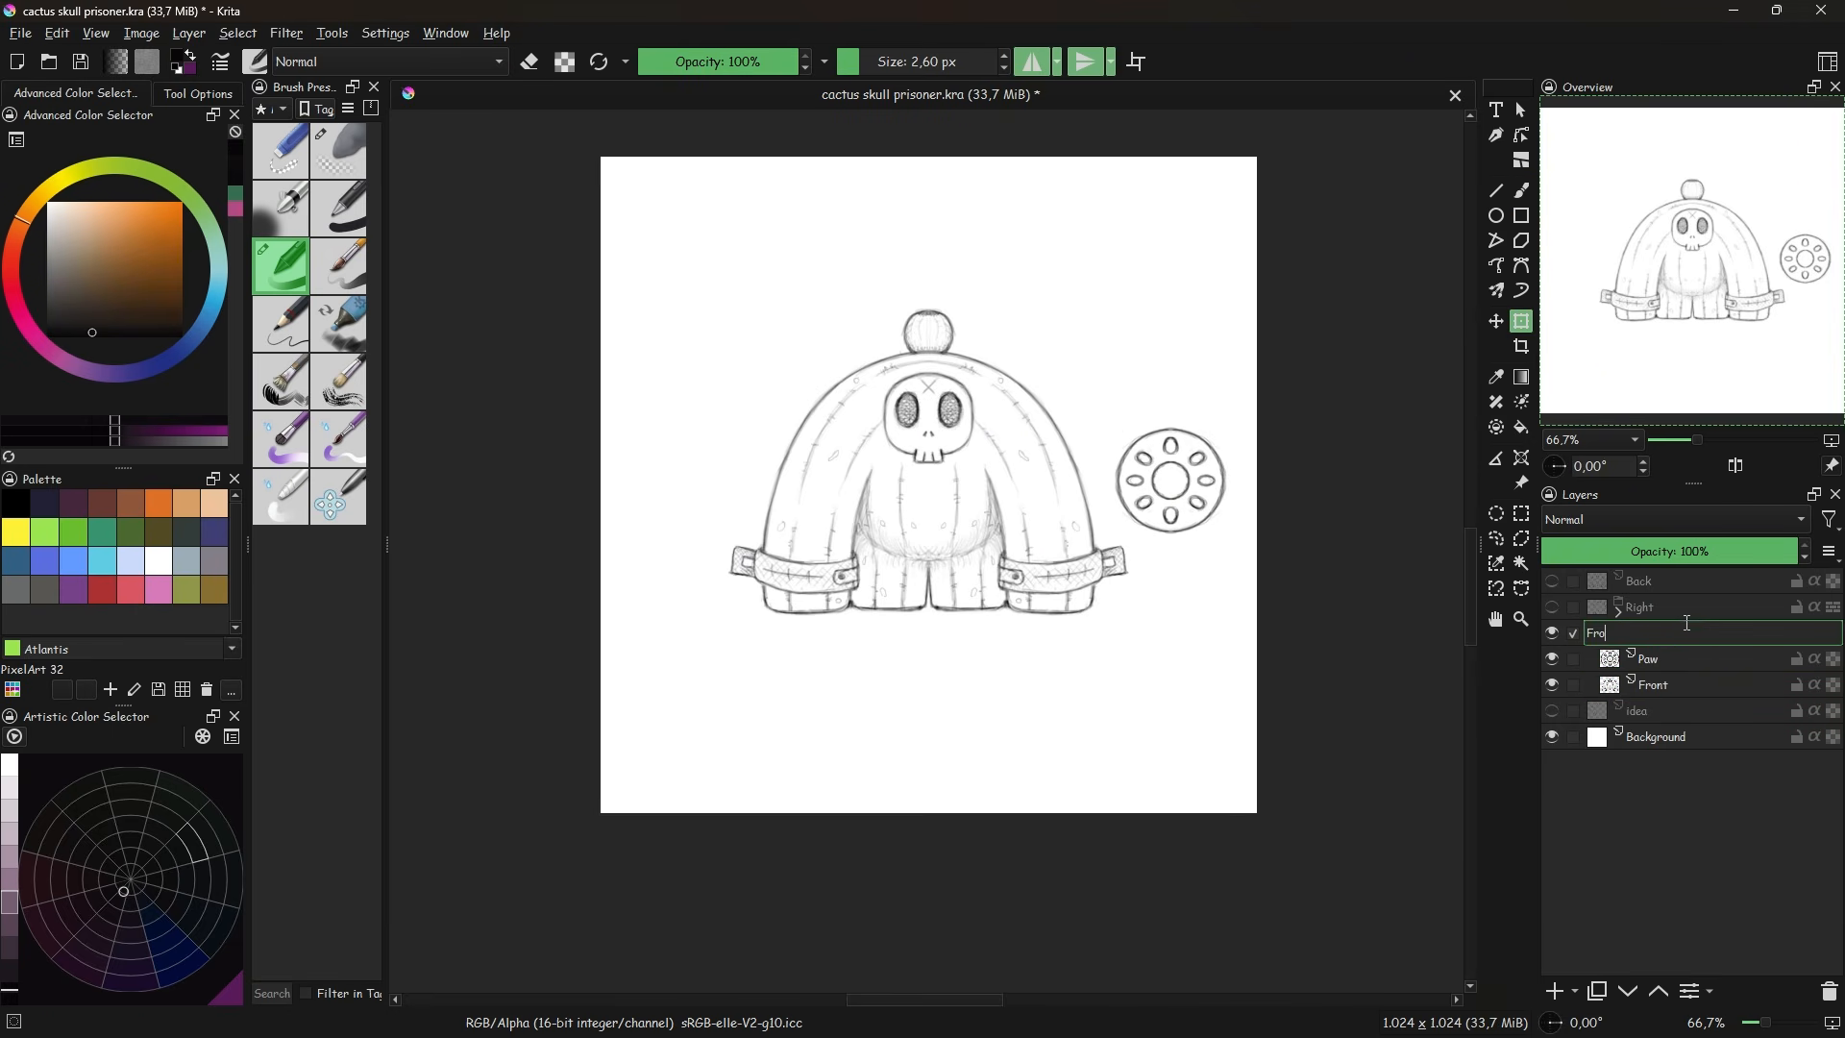
pyautogui.write('Front')
pyautogui.click(1621, 637)
pyautogui.doubleClick(1559, 633)
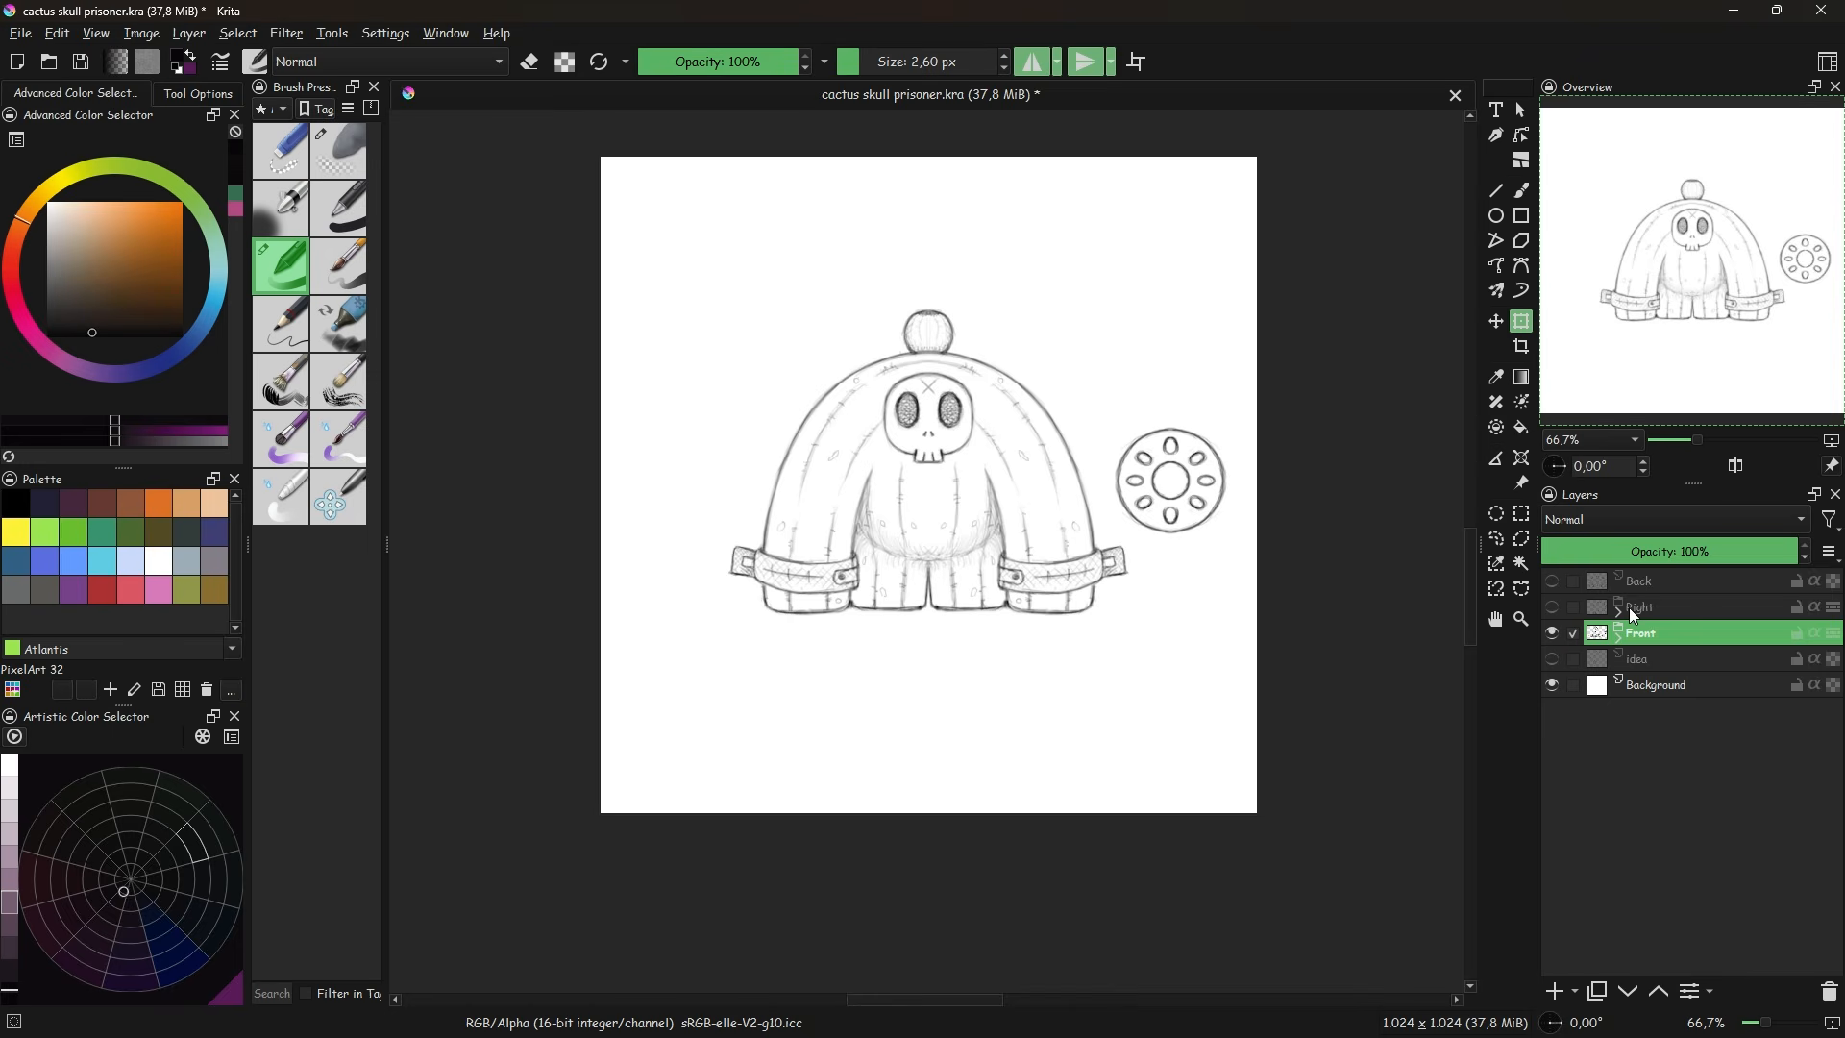
# - Group the Back, Right and Front views, collapse the new group and rename it BW
pyautogui.keyDown('shift'); pyautogui.click(1664, 582); pyautogui.keyUp('shift')
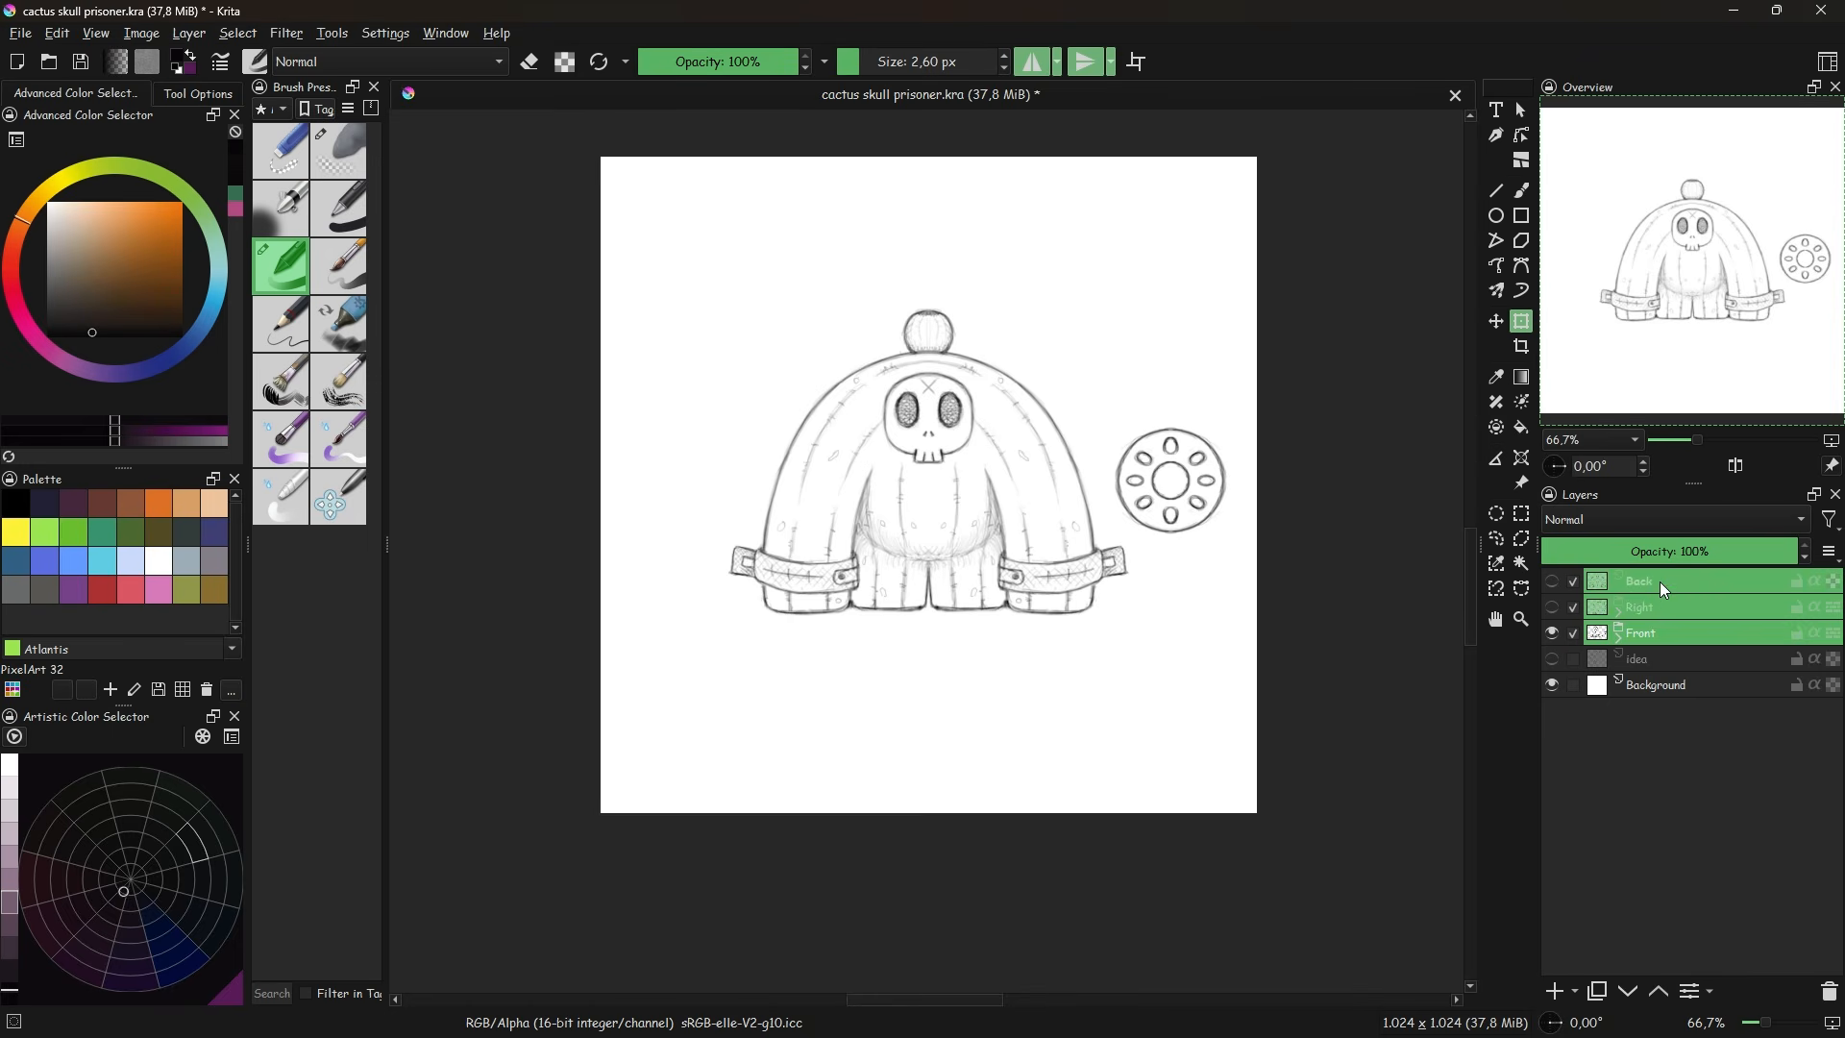
pyautogui.hotkey('ctrl', 'g')
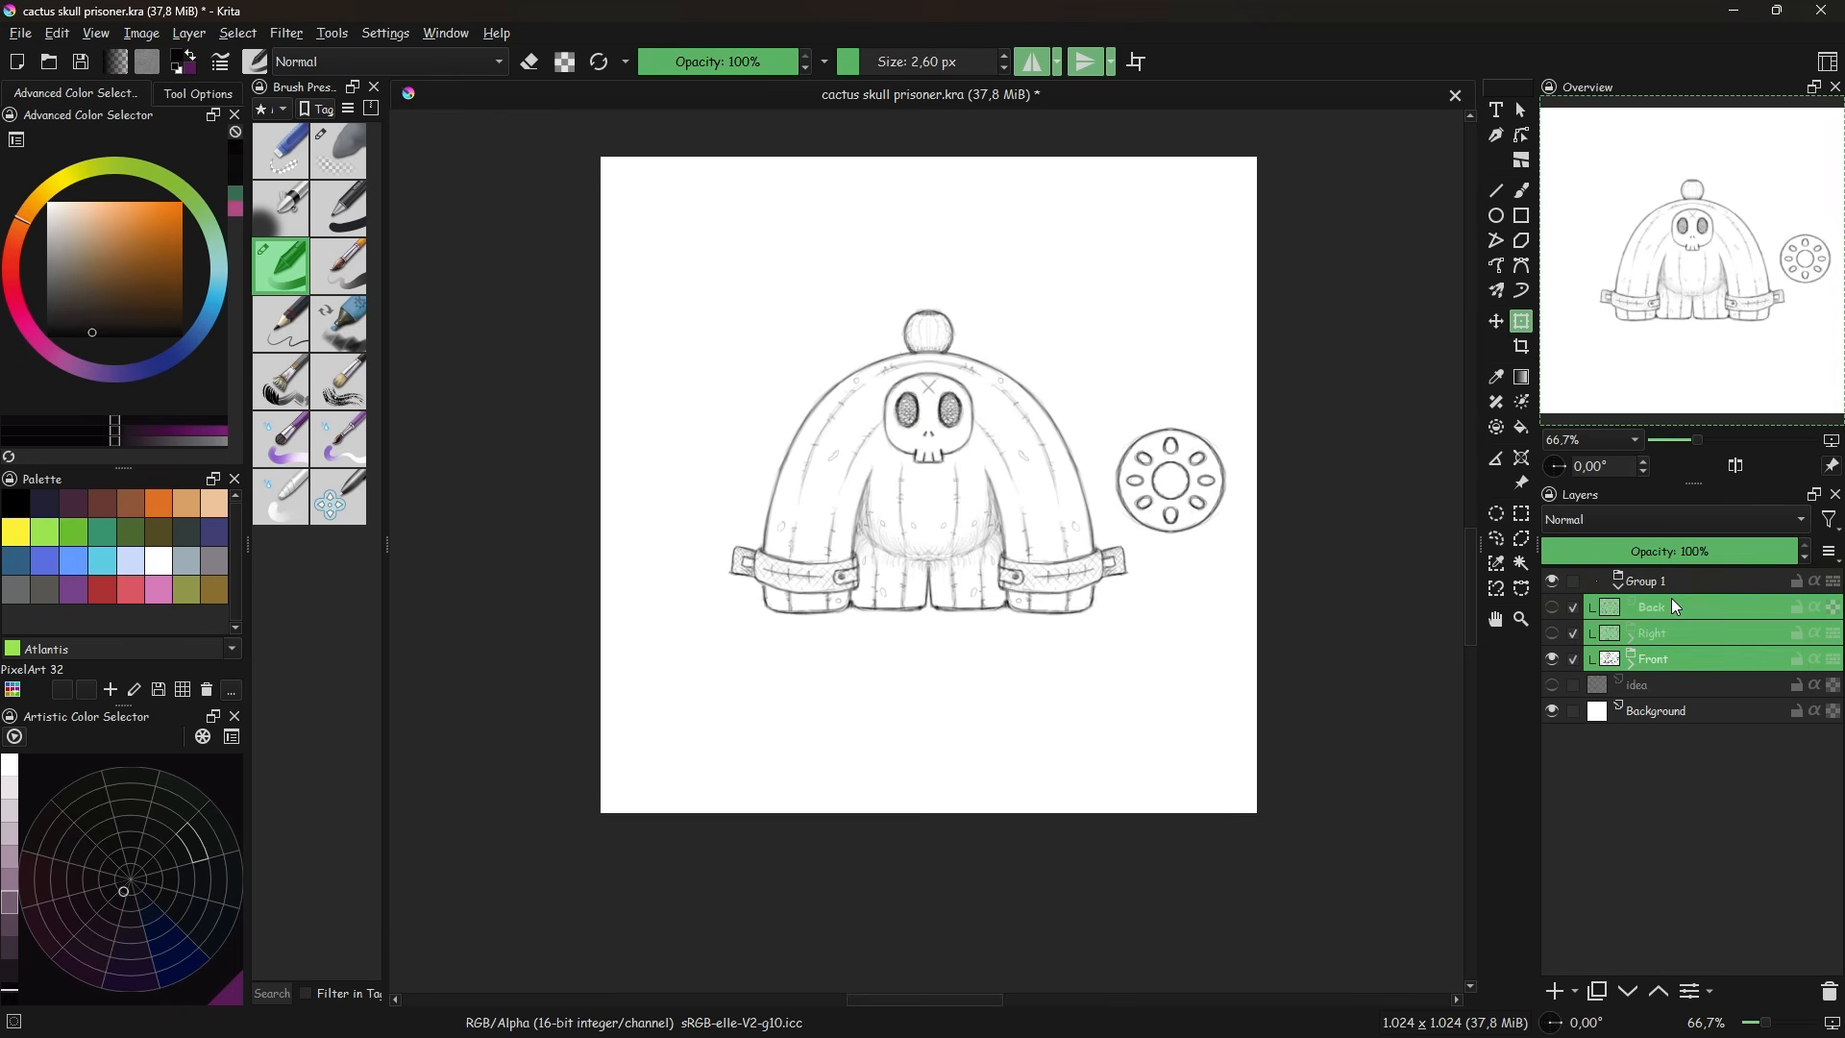
pyautogui.click(1618, 586)
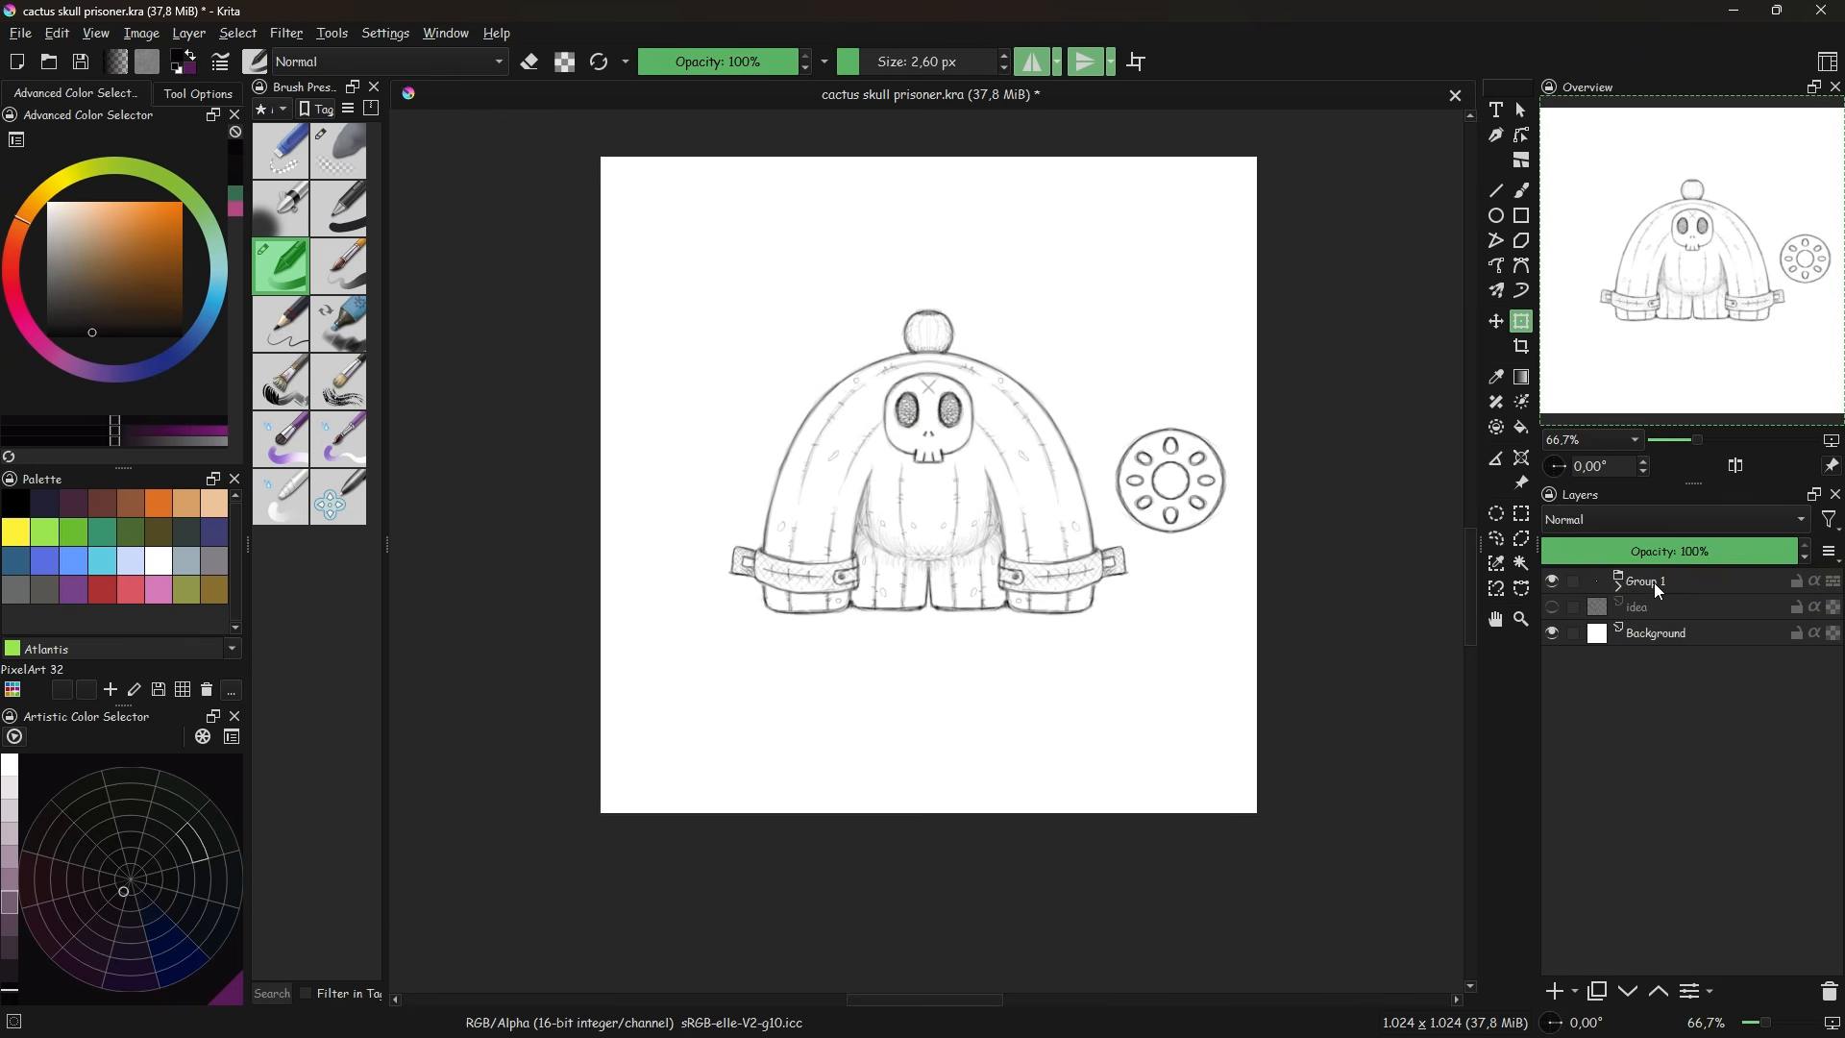
pyautogui.doubleClick(1652, 582)
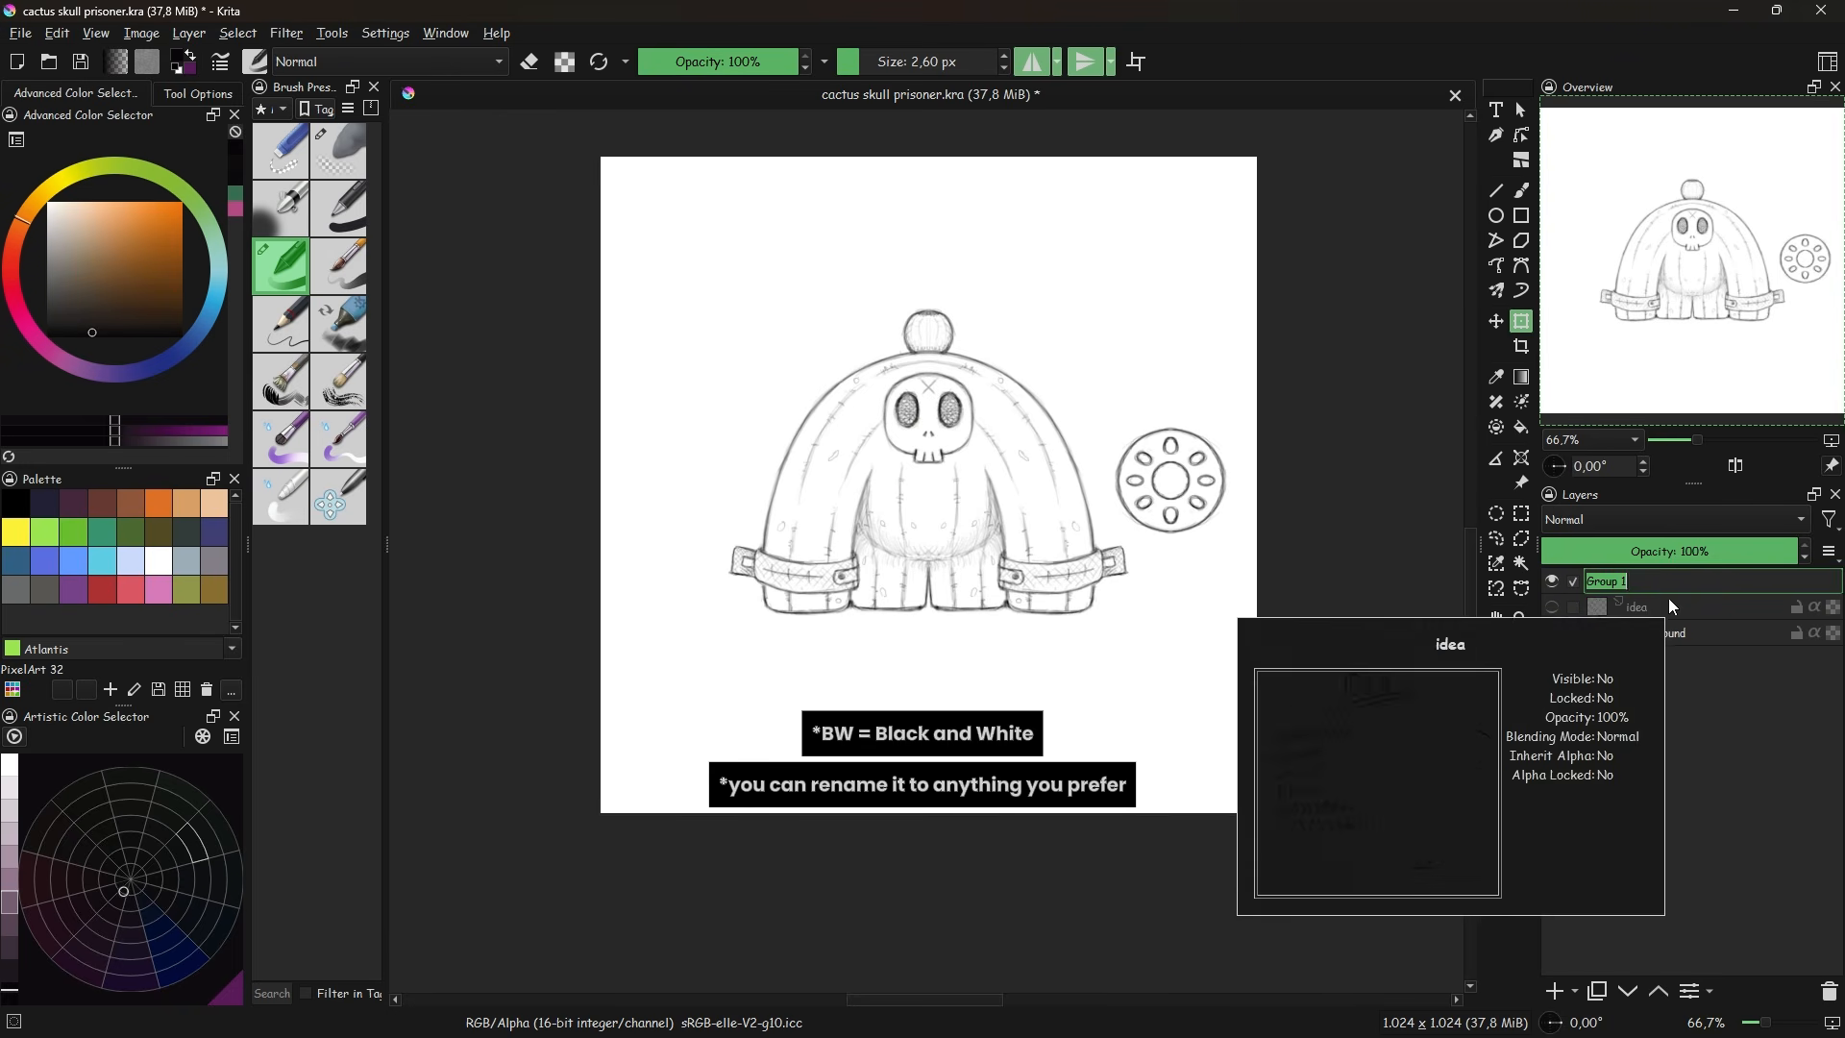
pyautogui.write('BW')
pyautogui.press('Return')
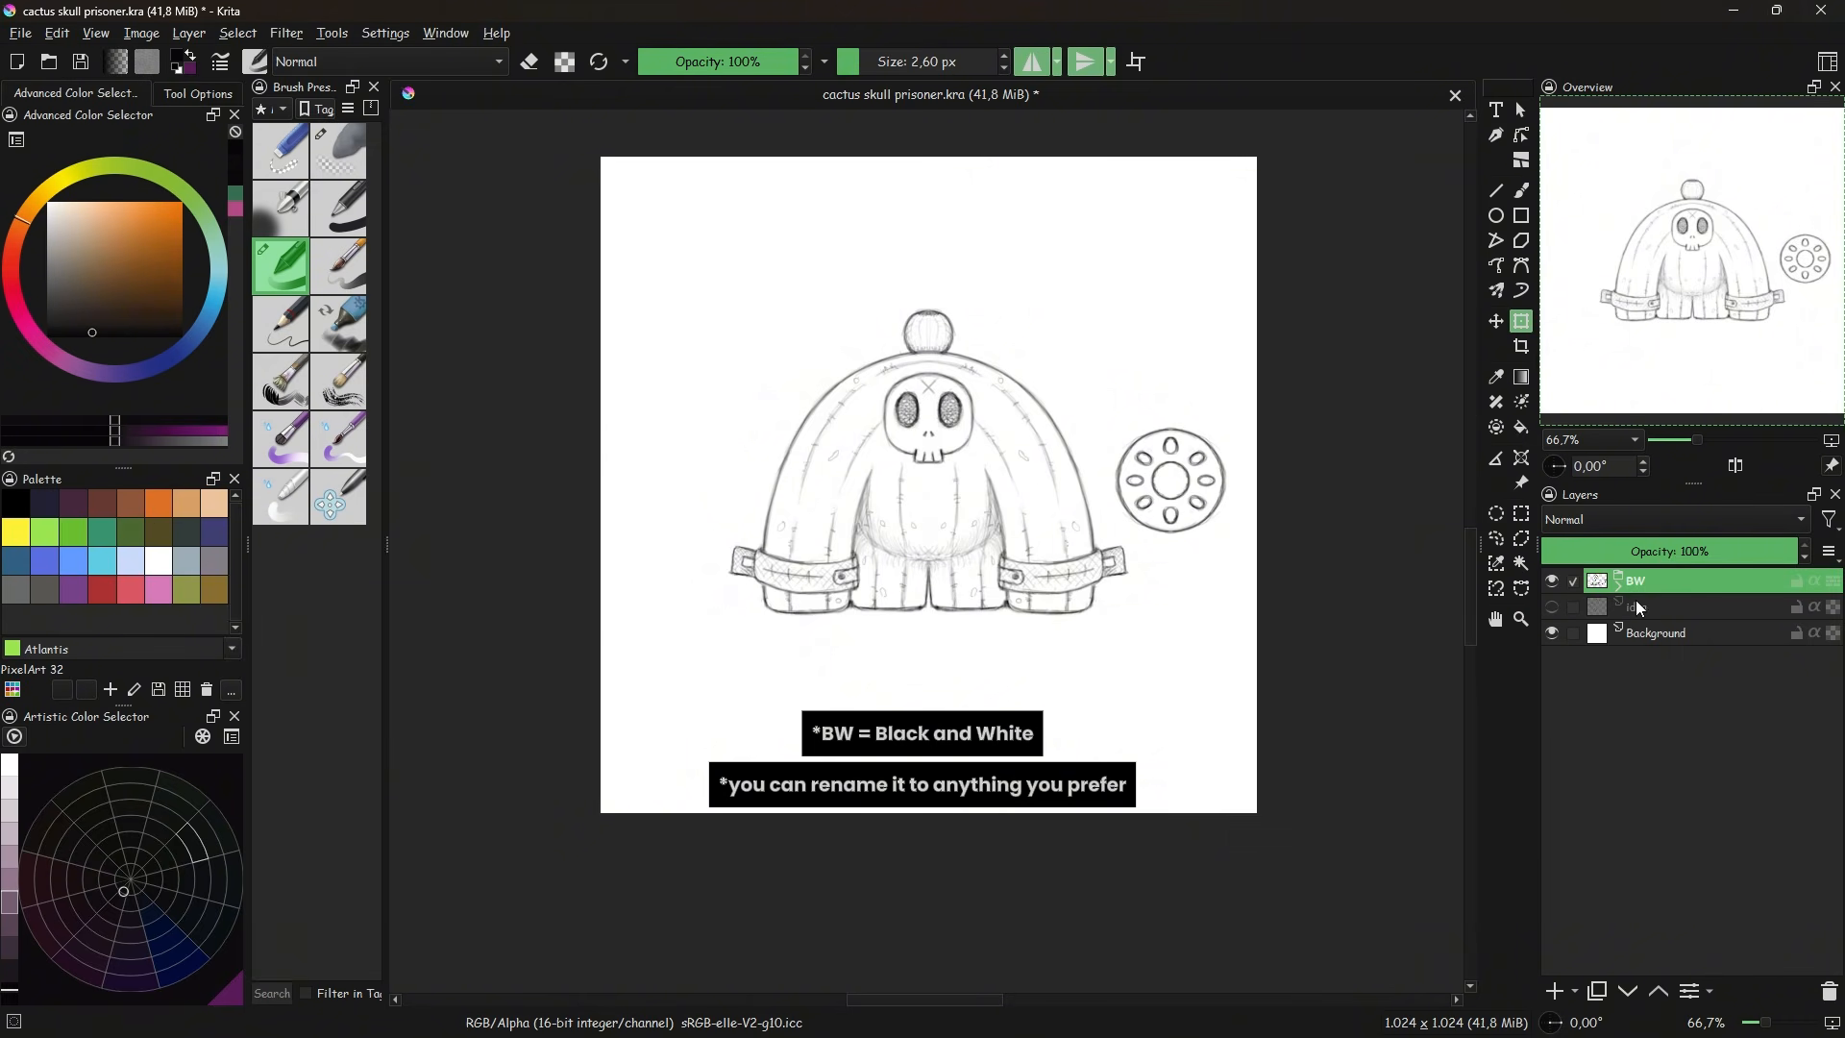
# - Add a paint layer above the BW group and choose the Christi green from the palette's named colours
pyautogui.click(1554, 990)
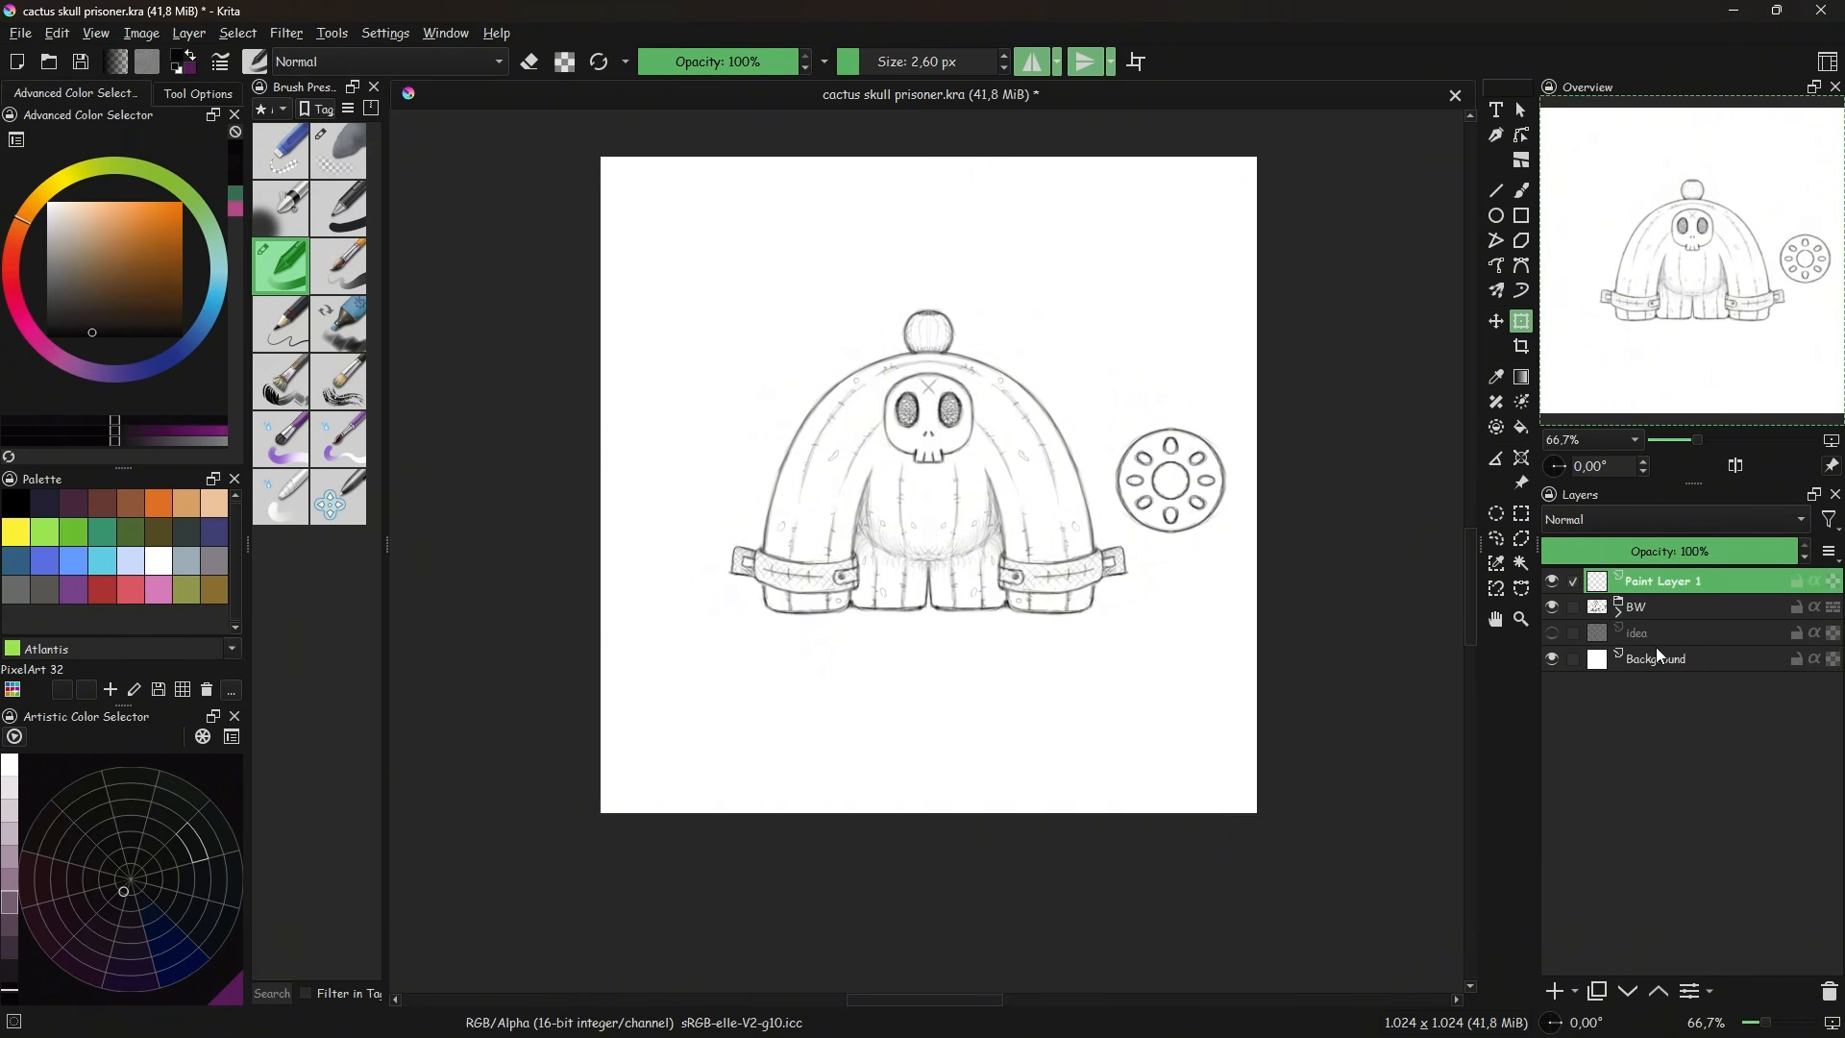
pyautogui.click(232, 648)
pyautogui.moveTo(236, 698)
pyautogui.mouseDown()
pyautogui.moveTo(240, 751)
pyautogui.moveTo(236, 695)
pyautogui.mouseUp()
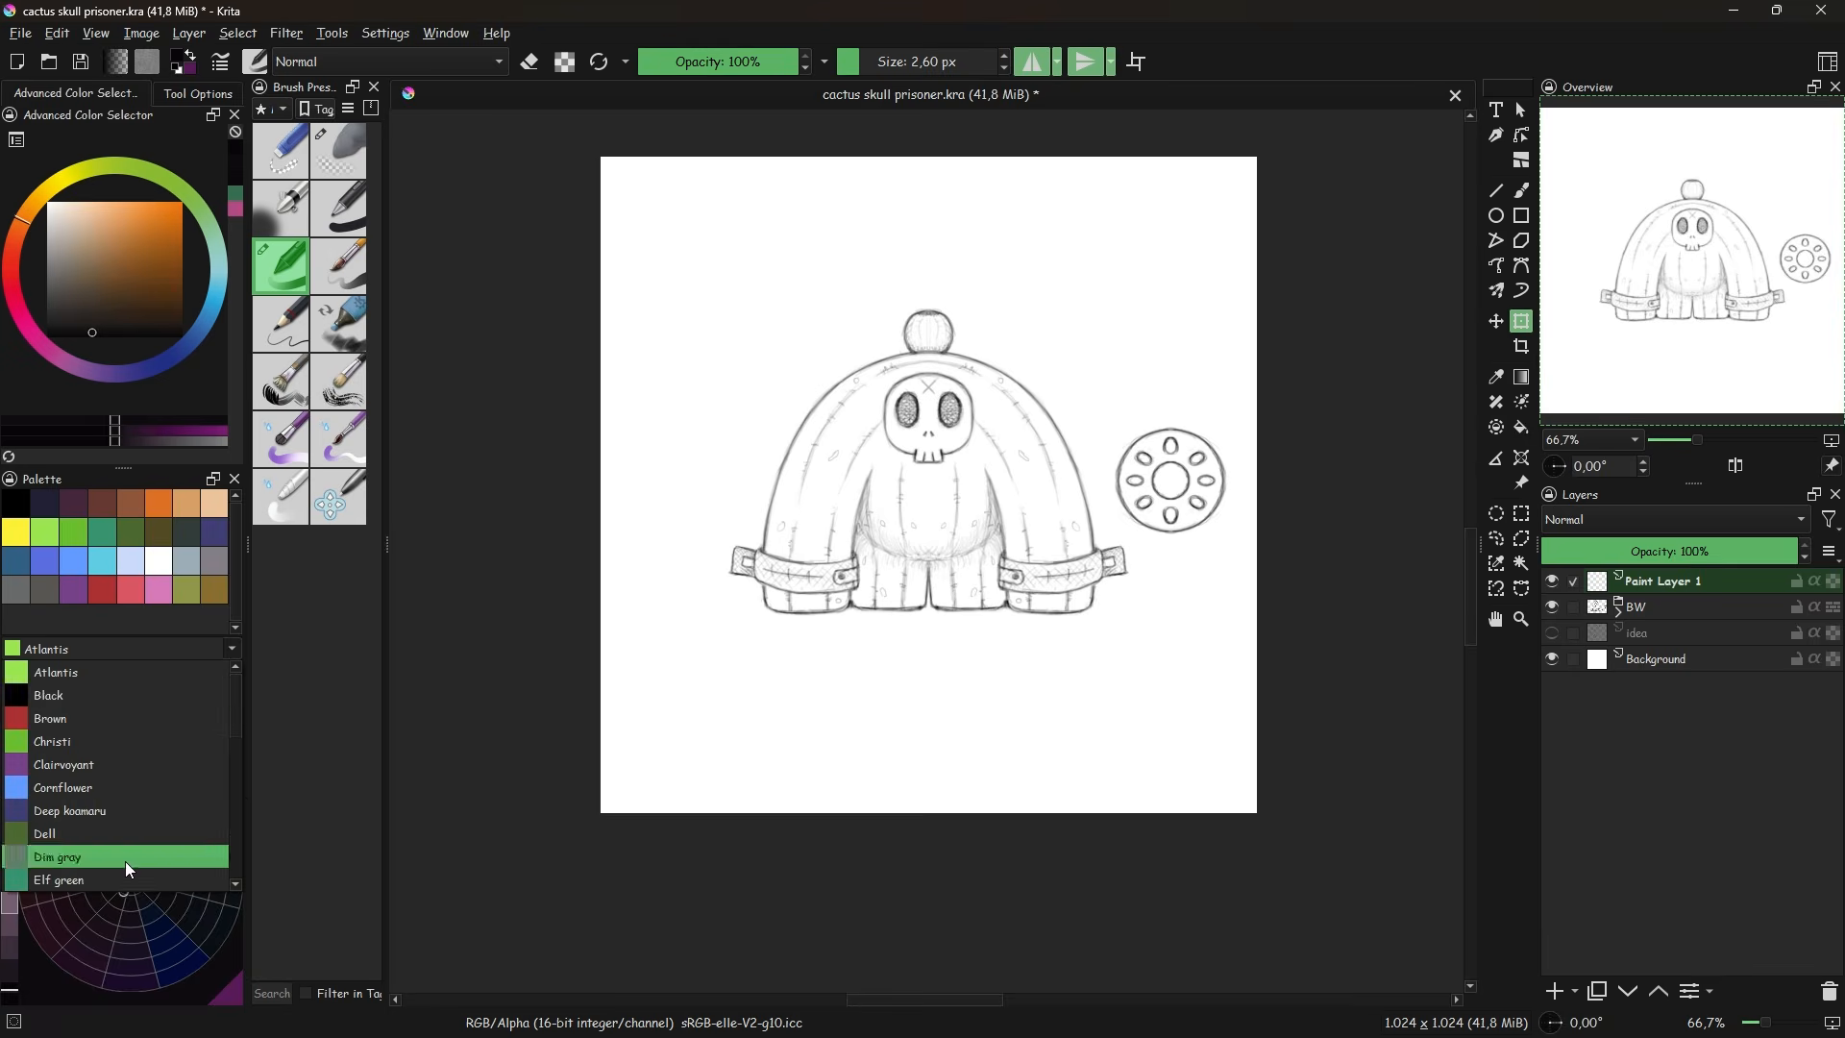
pyautogui.click(96, 741)
pyautogui.click(236, 653)
pyautogui.click(238, 652)
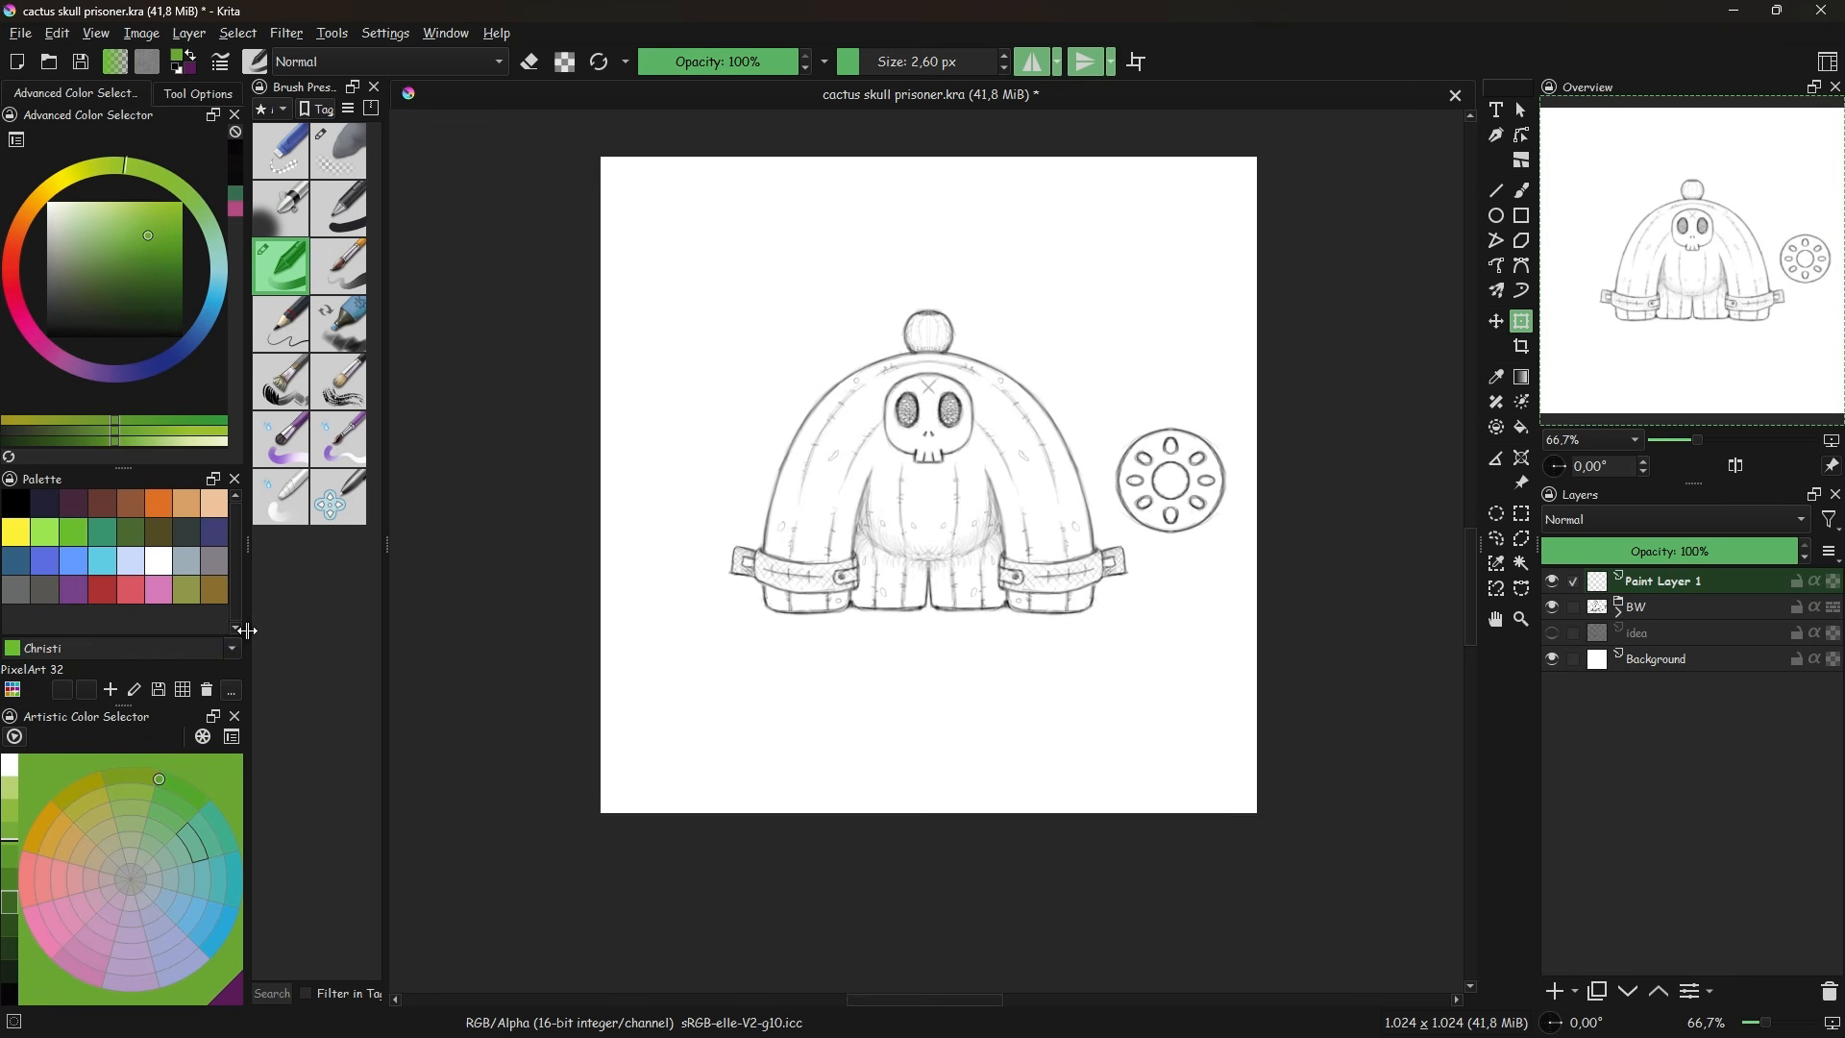
# - Enlarge the palette area, preview other palettes such as Swatch CMYK and Animation Color Set, and return to PixelArt 32
pyautogui.moveTo(136, 468); pyautogui.dragTo(135, 430)
pyautogui.moveTo(135, 440)
pyautogui.mouseDown()
pyautogui.moveTo(207, 446)
pyautogui.moveTo(144, 444)
pyautogui.mouseUp()
pyautogui.click(13, 694)
pyautogui.click(210, 769)
pyautogui.click(211, 811)
pyautogui.click(199, 914)
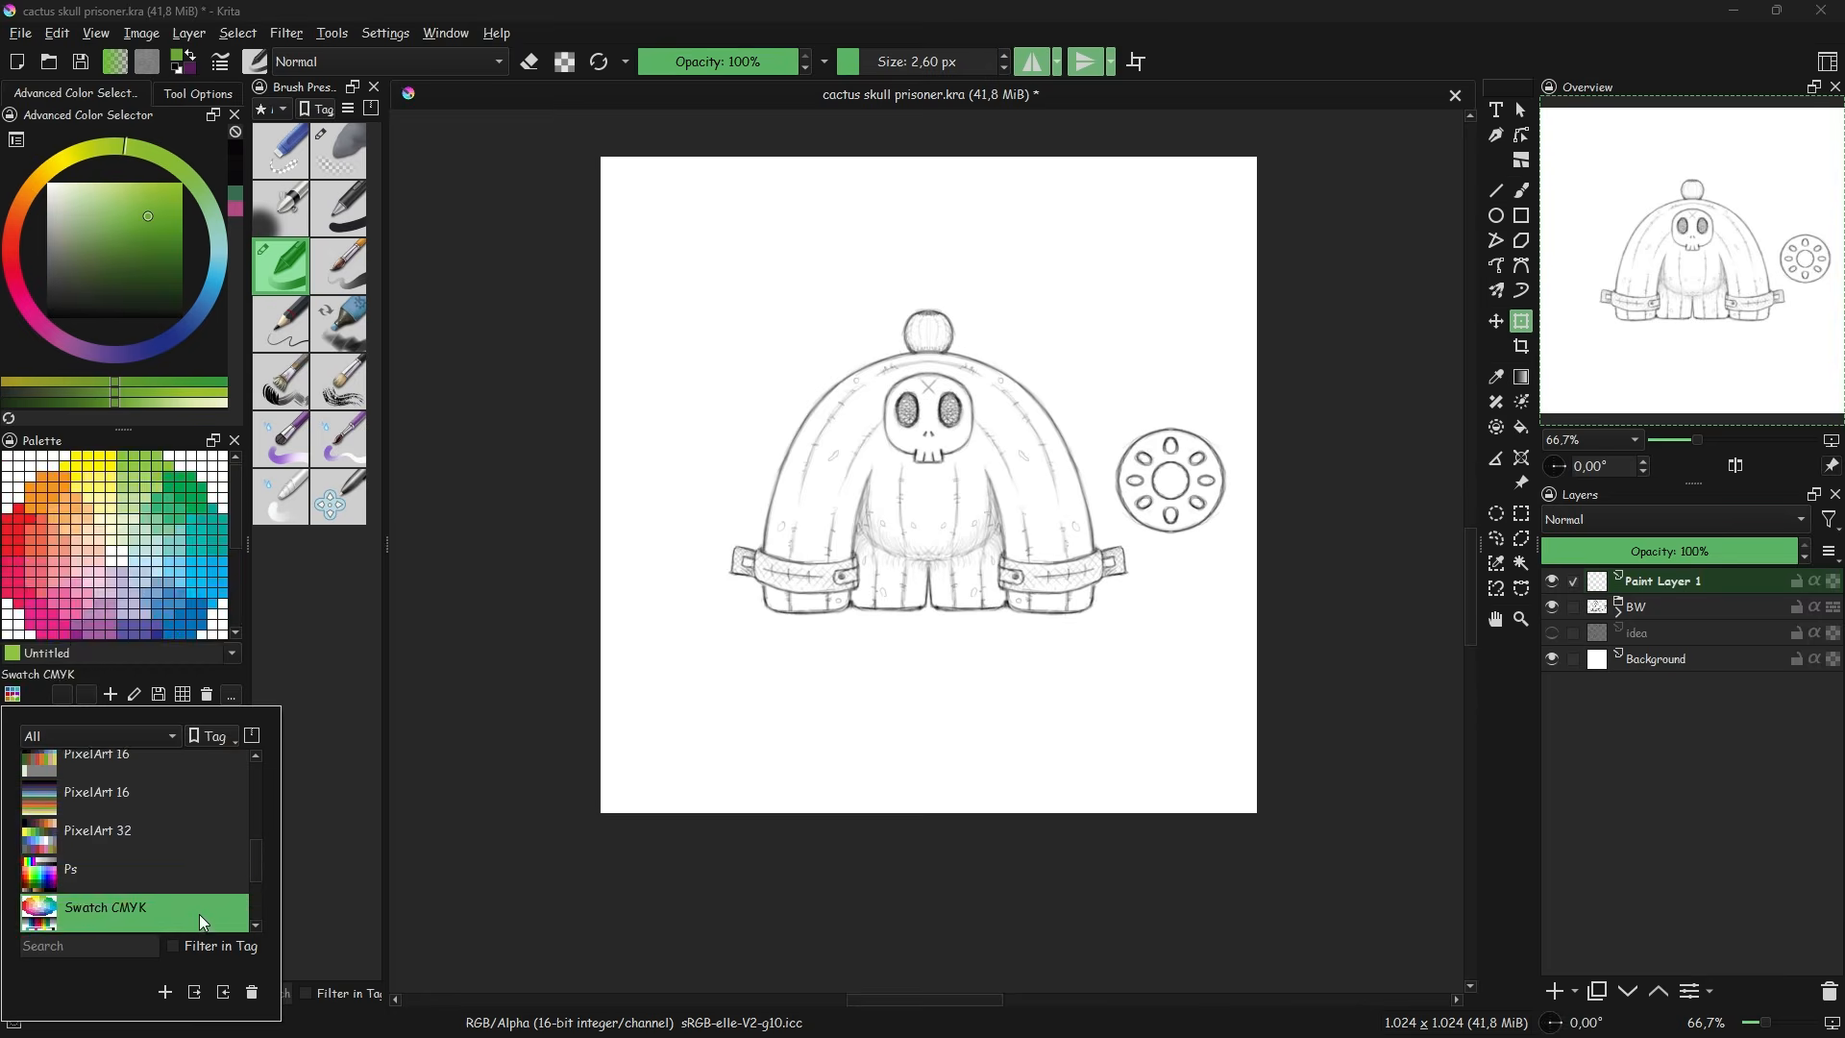
pyautogui.scroll(-2, 199, 914)
pyautogui.click(203, 878)
pyautogui.scroll(4, 209, 846)
pyautogui.click(214, 819)
pyautogui.click(215, 755)
pyautogui.scroll(1, 207, 769)
pyautogui.click(194, 783)
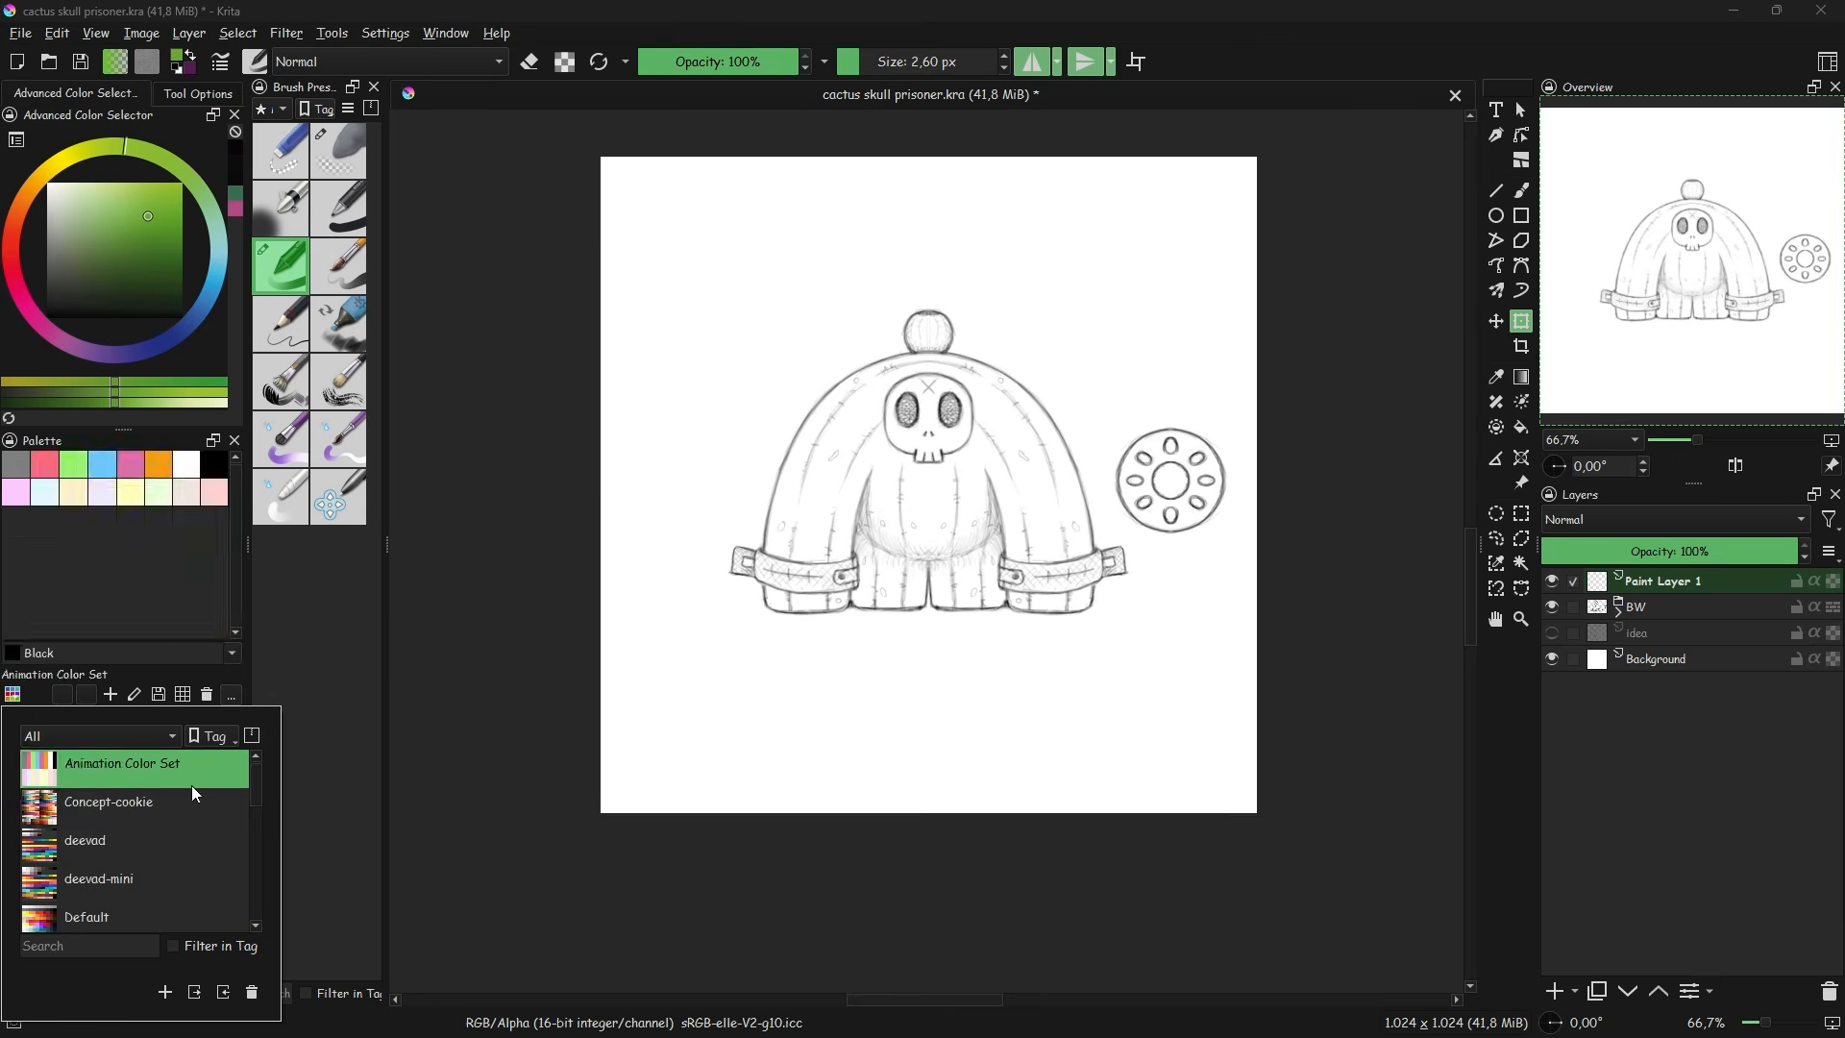
pyautogui.scroll(-1, 195, 784)
pyautogui.click(200, 780)
pyautogui.click(240, 807)
pyautogui.click(233, 870)
pyautogui.scroll(-1, 223, 856)
pyautogui.click(232, 820)
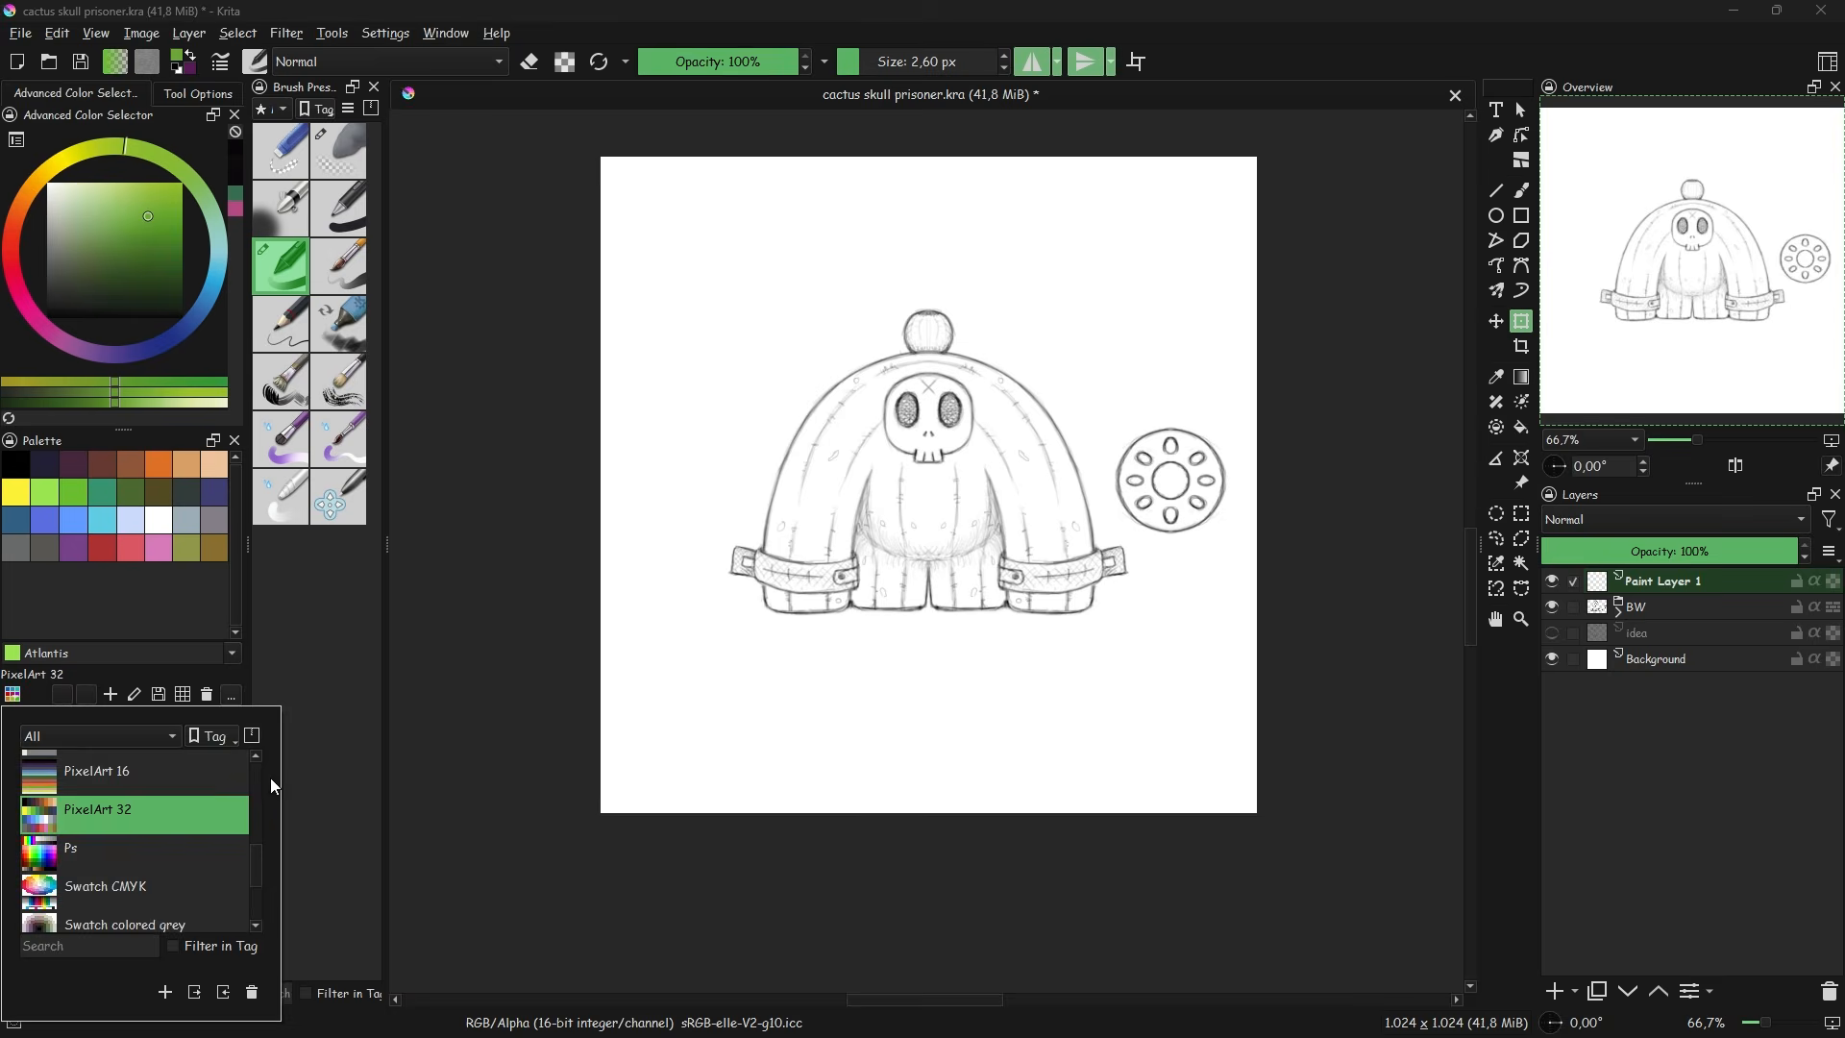
pyautogui.click(294, 775)
# - Widen the colour dockers and set the Advanced Color Selector's shape to a square inside a hue ring
pyautogui.moveTo(248, 742); pyautogui.dragTo(345, 686)
pyautogui.moveTo(227, 213)
pyautogui.mouseDown()
pyautogui.moveTo(233, 321)
pyautogui.moveTo(246, 183)
pyautogui.mouseUp()
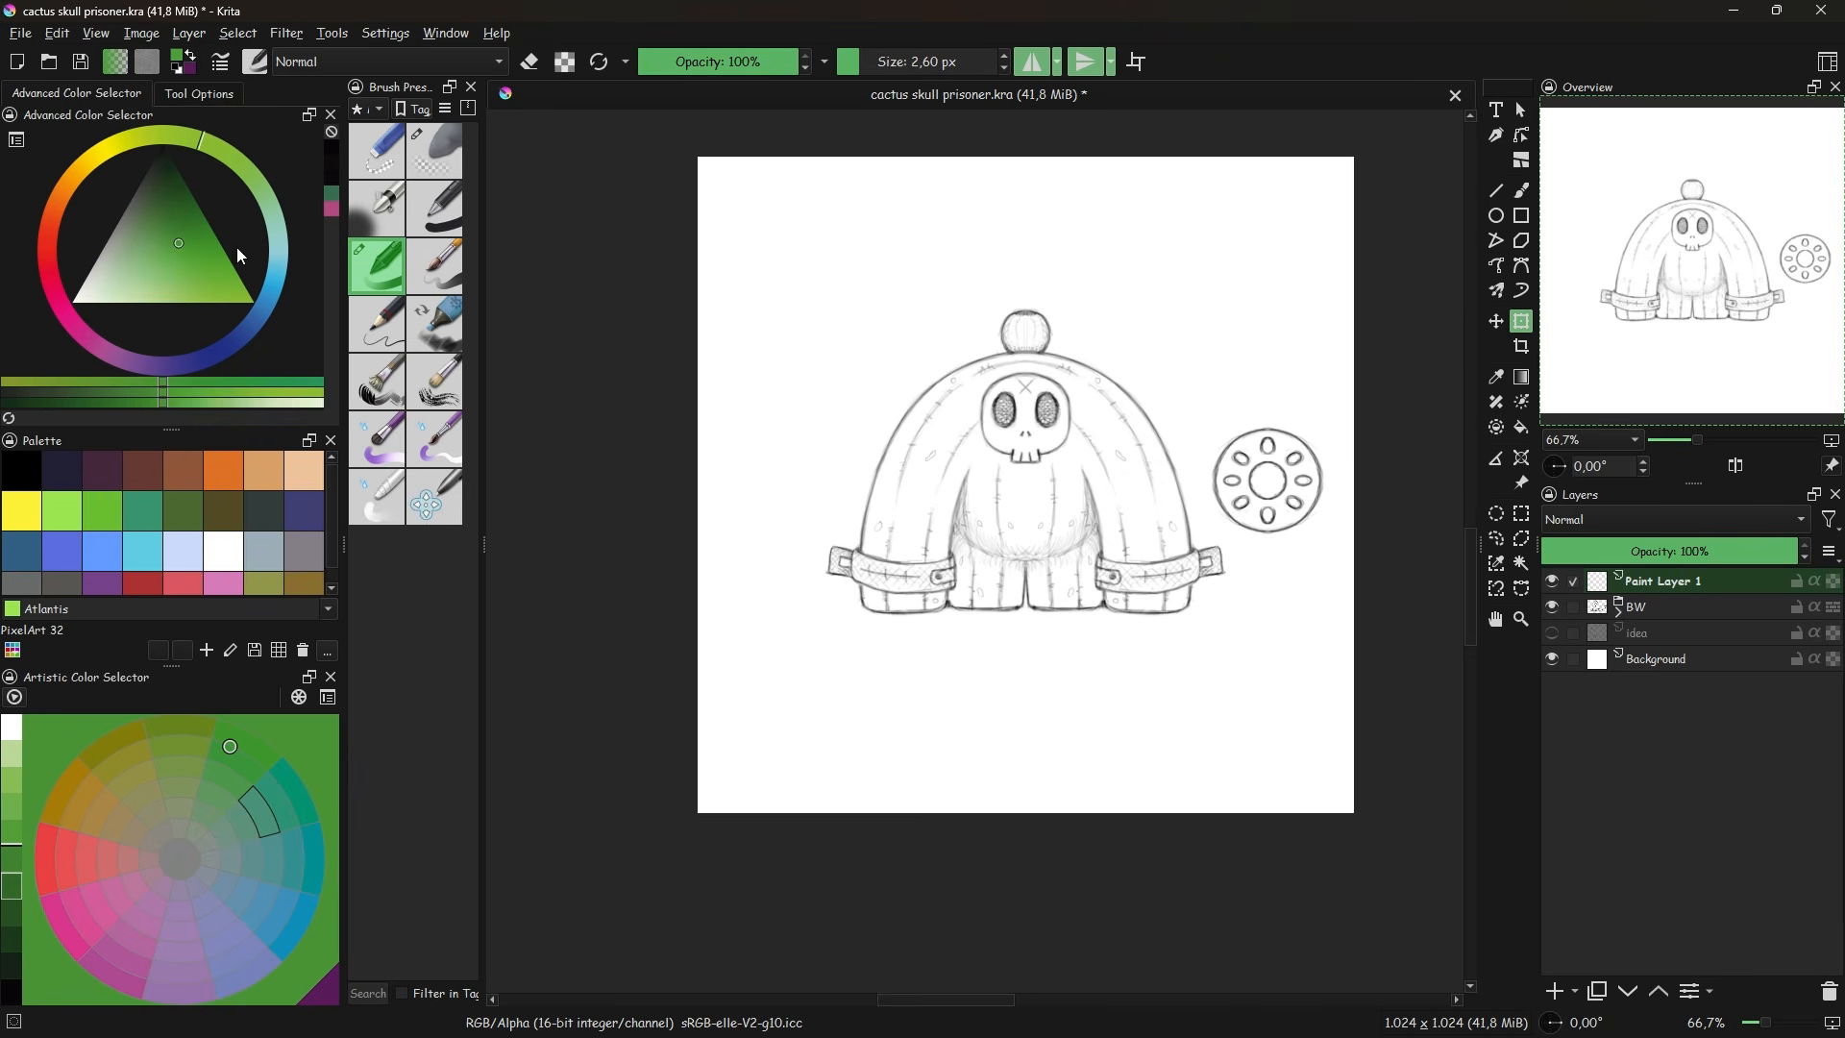
pyautogui.moveTo(236, 246); pyautogui.dragTo(245, 319)
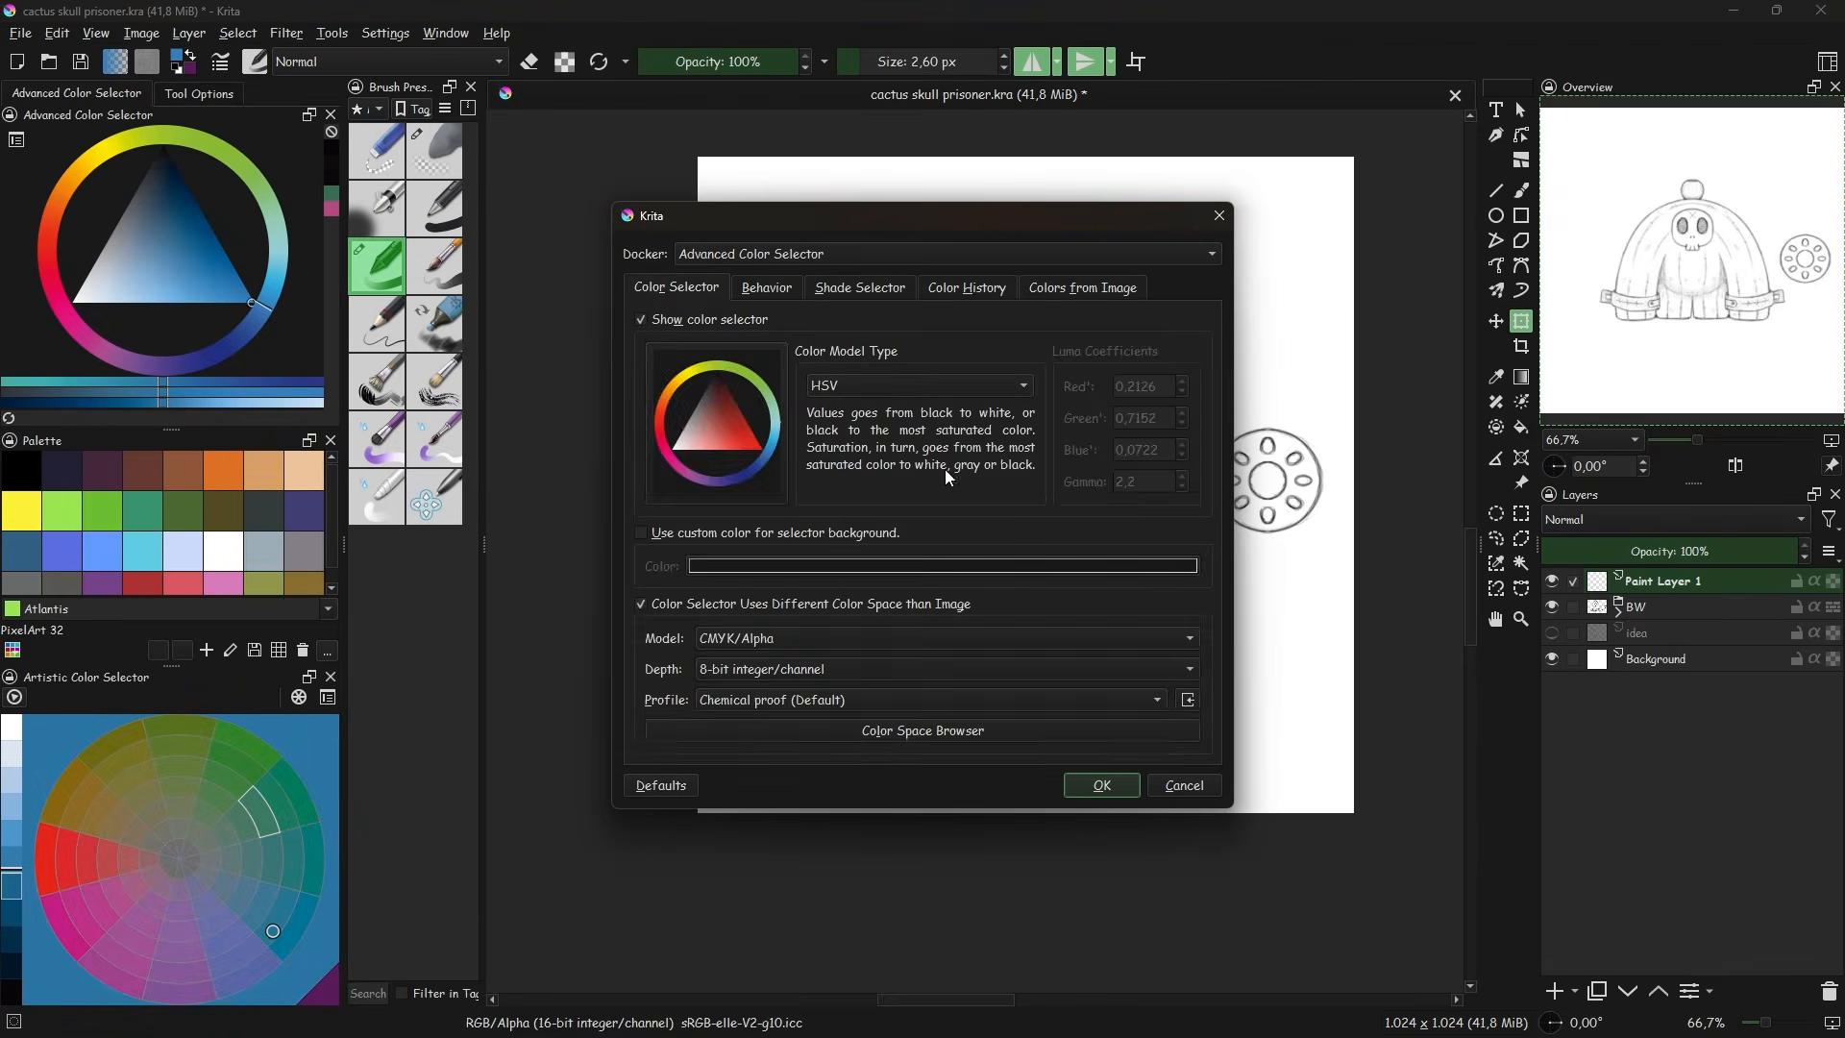
pyautogui.click(767, 287)
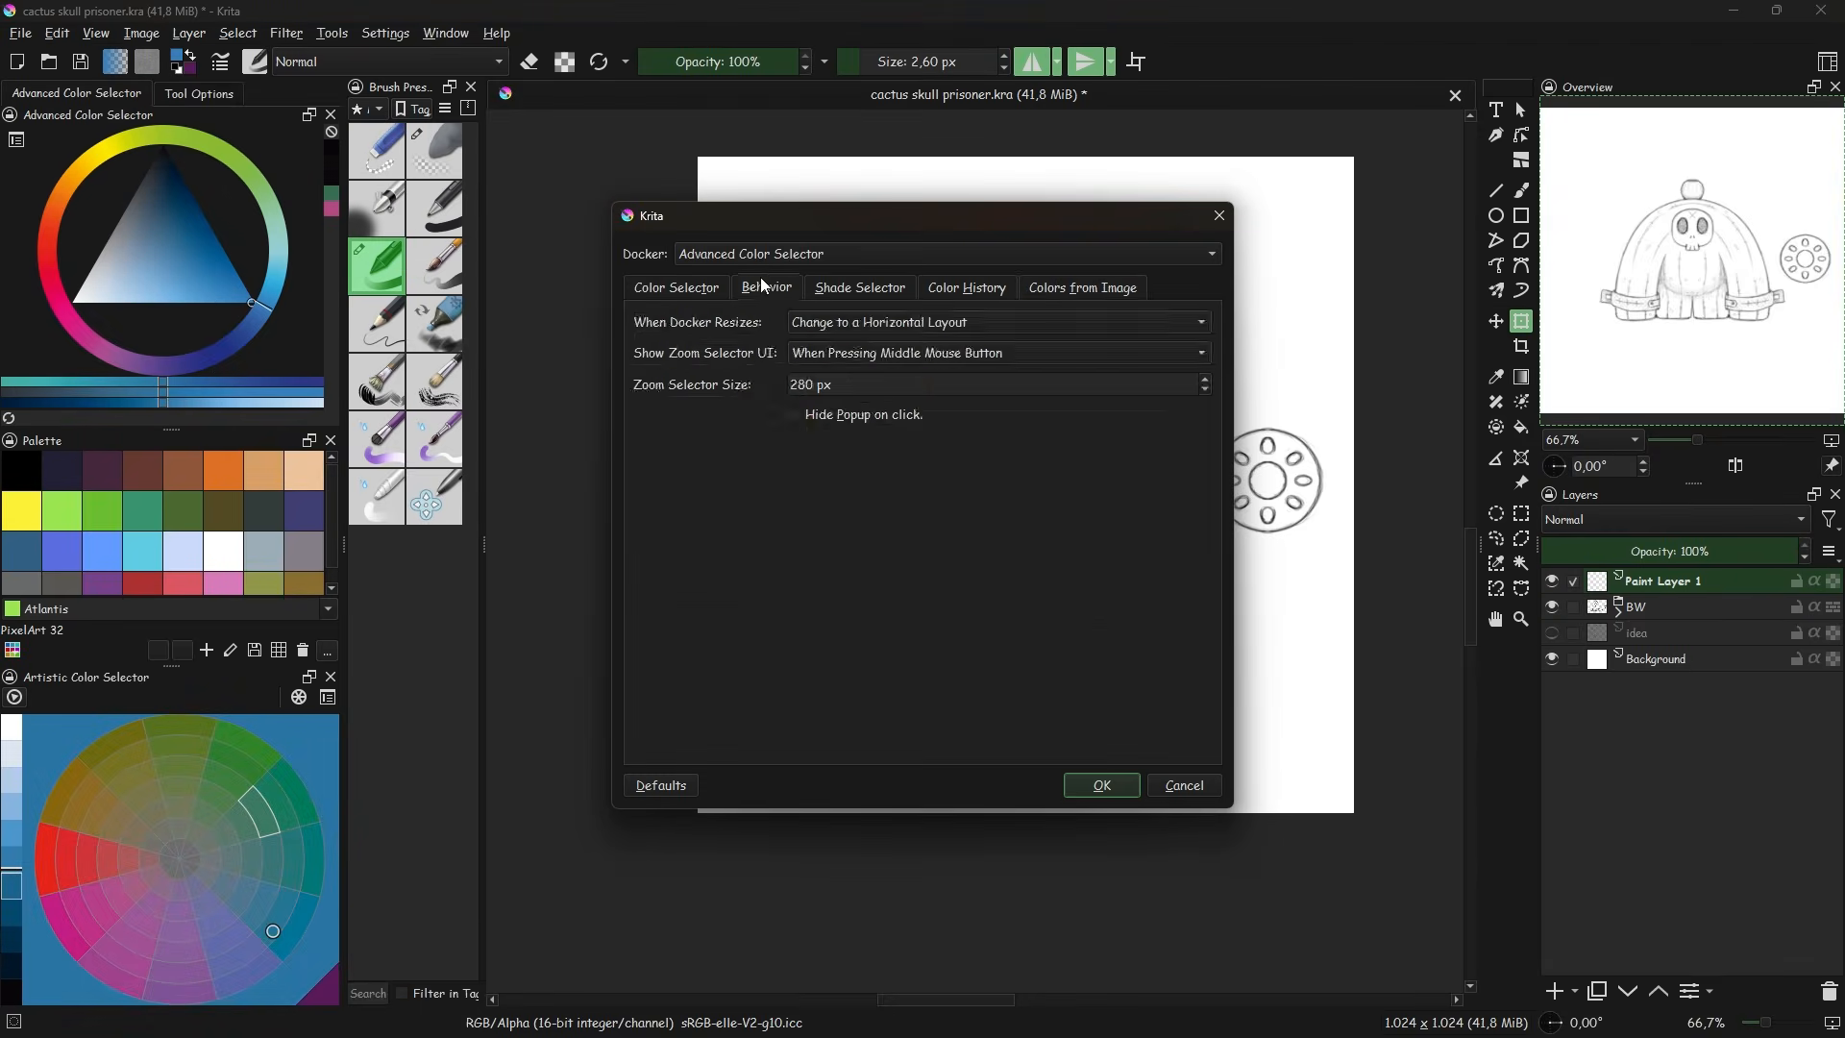
pyautogui.click(676, 287)
pyautogui.click(716, 423)
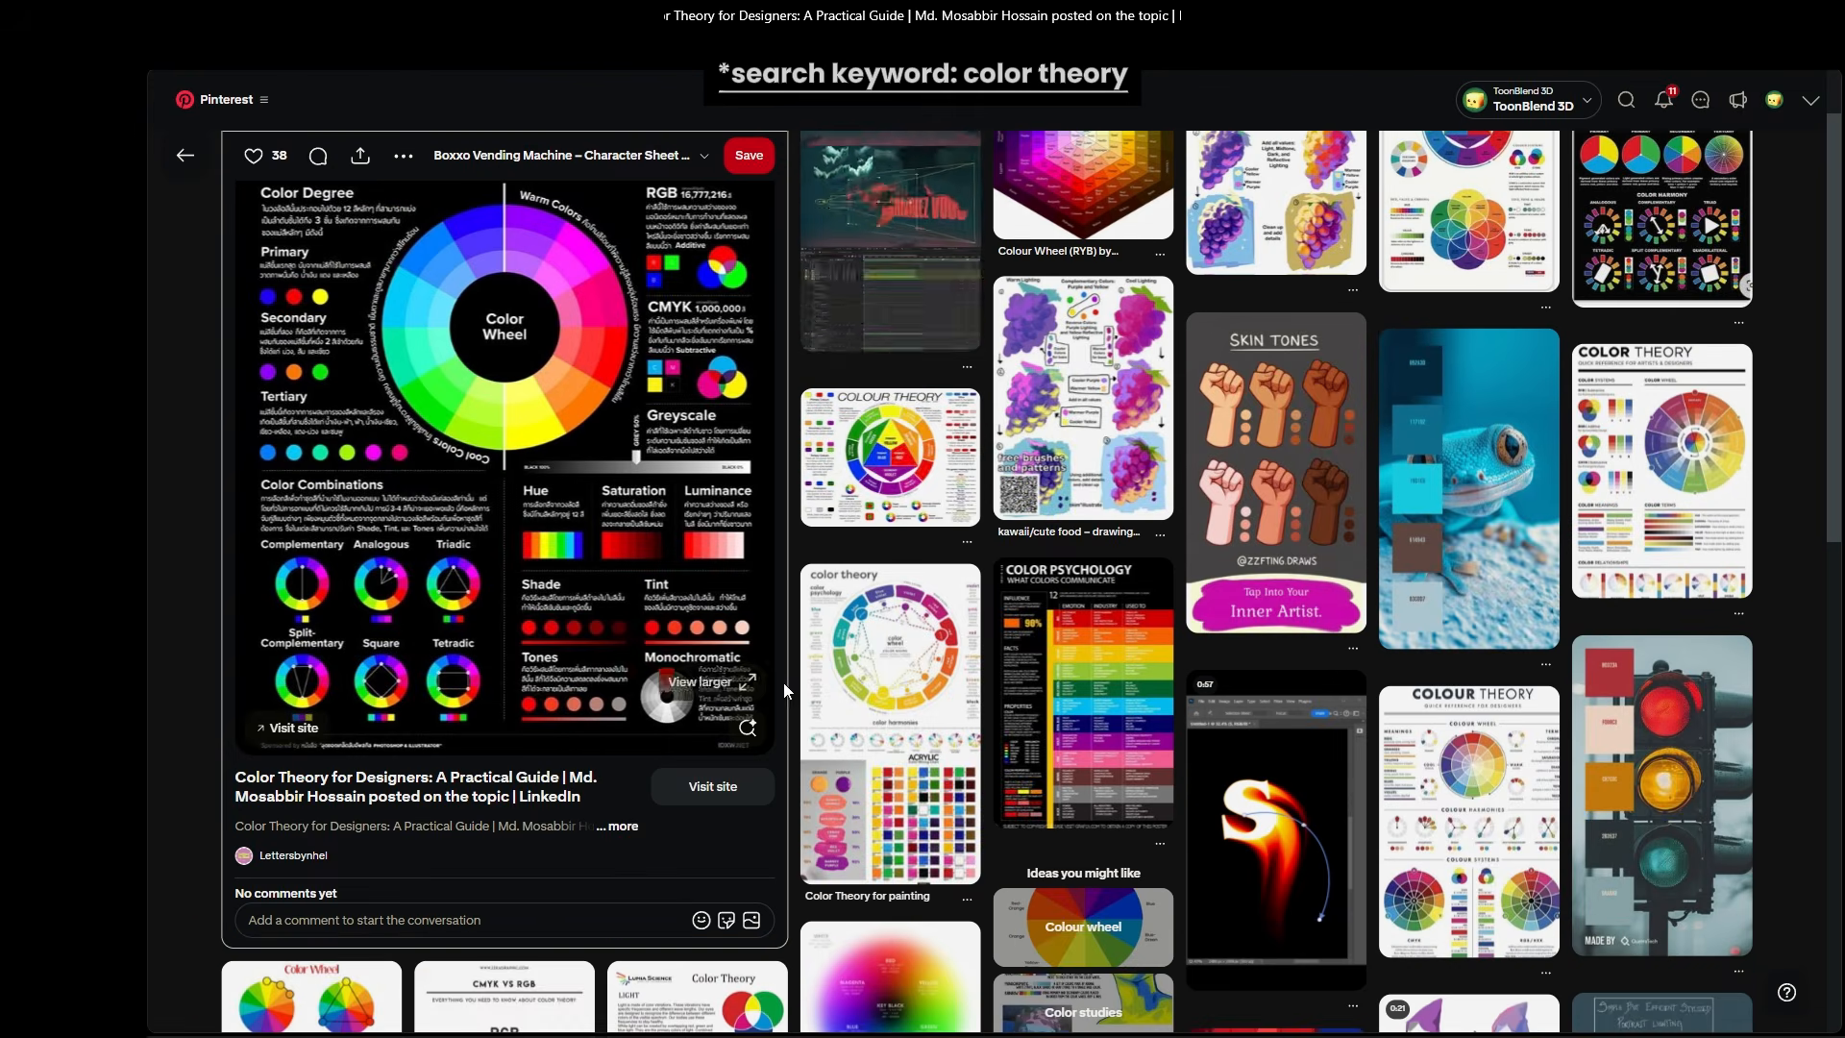
# - Browse colour theory references on Pinterest and in YouTube's "color theory" results
pyautogui.click(392, 567)
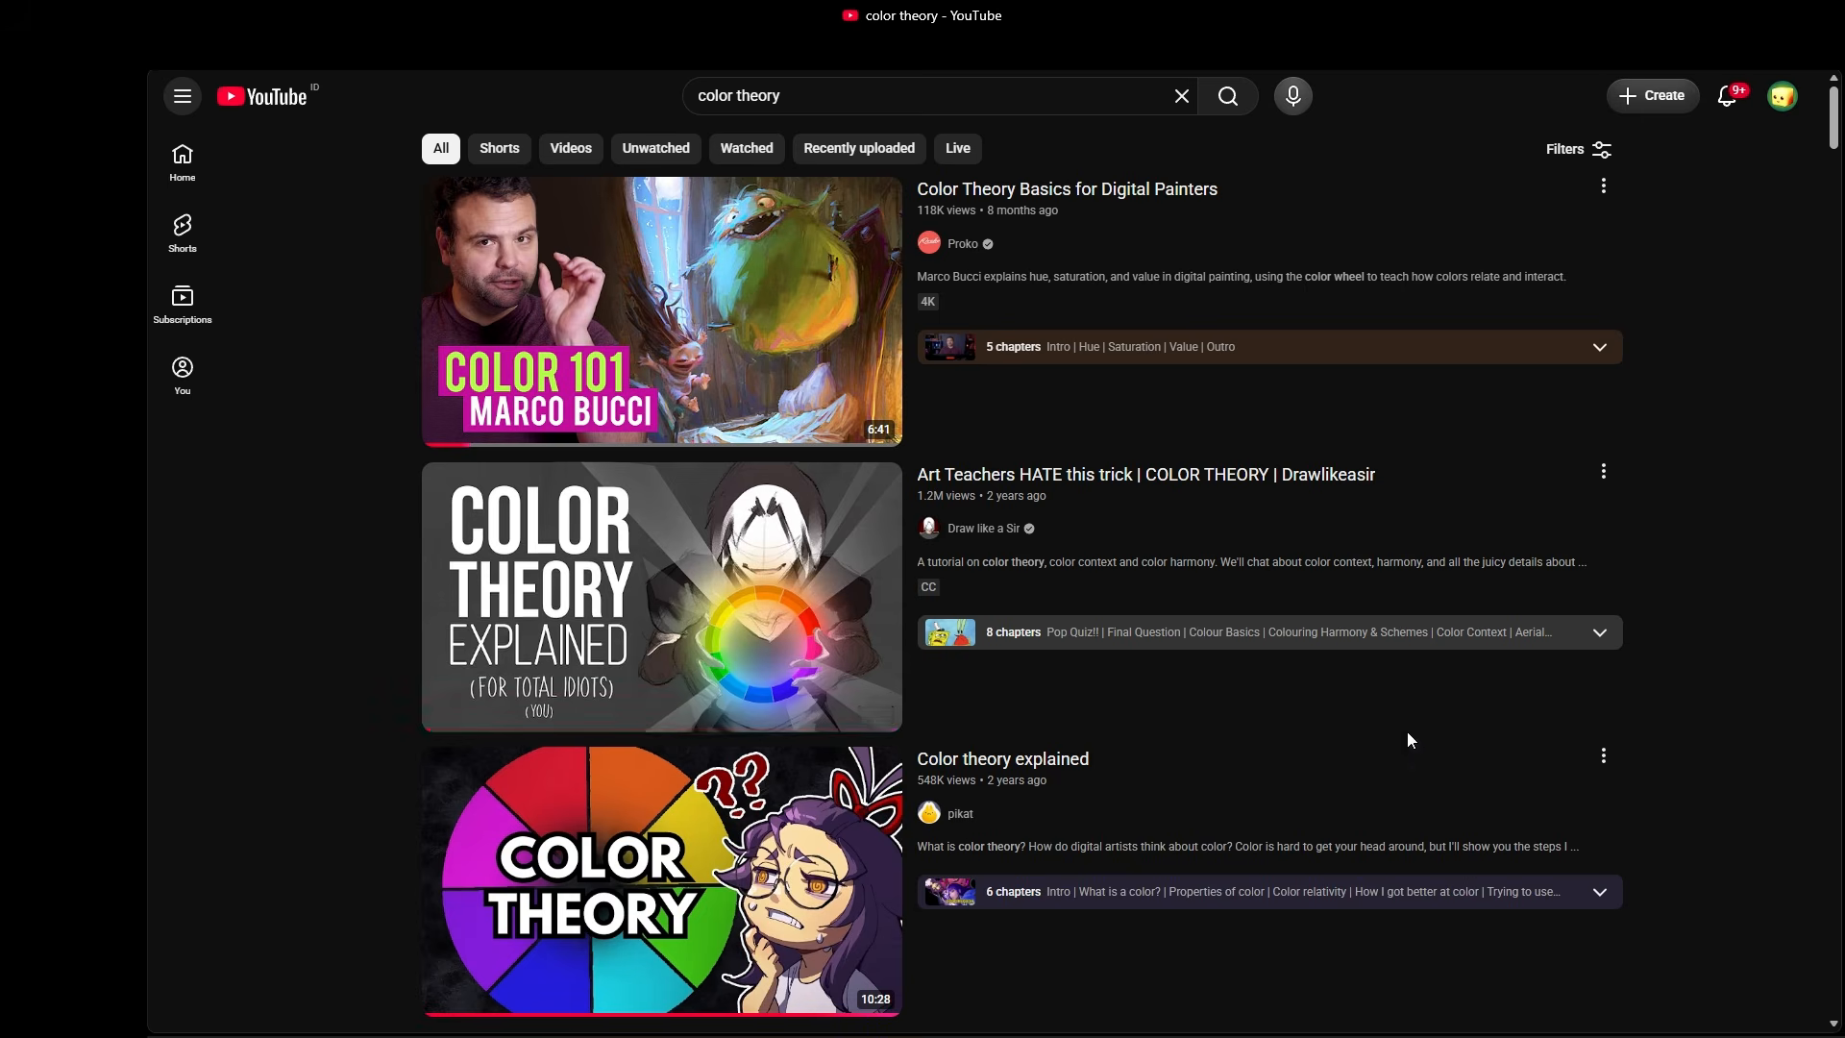
pyautogui.scroll(-10, 1387, 625)
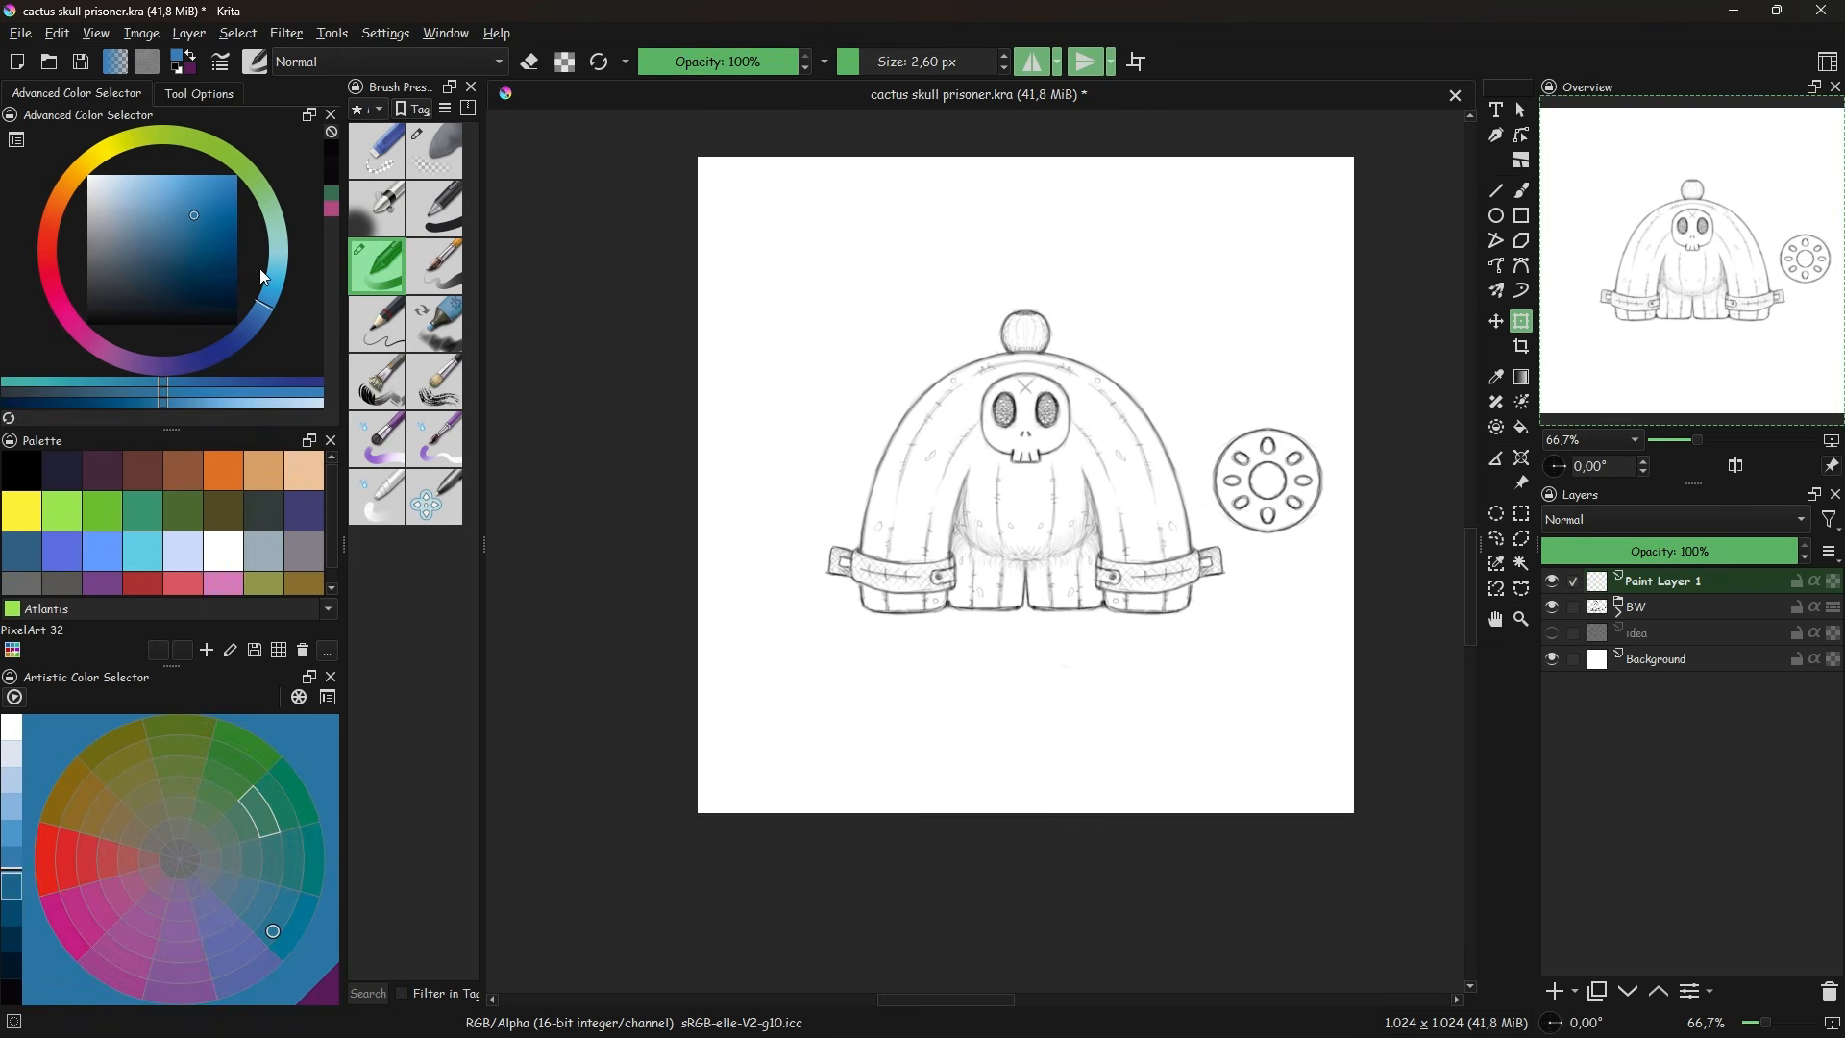
# - Pick a softer green by adjusting its hue, saturation and lightness in the two colour selectors
pyautogui.moveTo(205, 146)
pyautogui.mouseDown()
pyautogui.moveTo(186, 136)
pyautogui.moveTo(240, 148)
pyautogui.mouseUp()
pyautogui.moveTo(191, 227); pyautogui.dragTo(204, 219)
pyautogui.moveTo(11, 886); pyautogui.dragTo(14, 830)
pyautogui.click(250, 767)
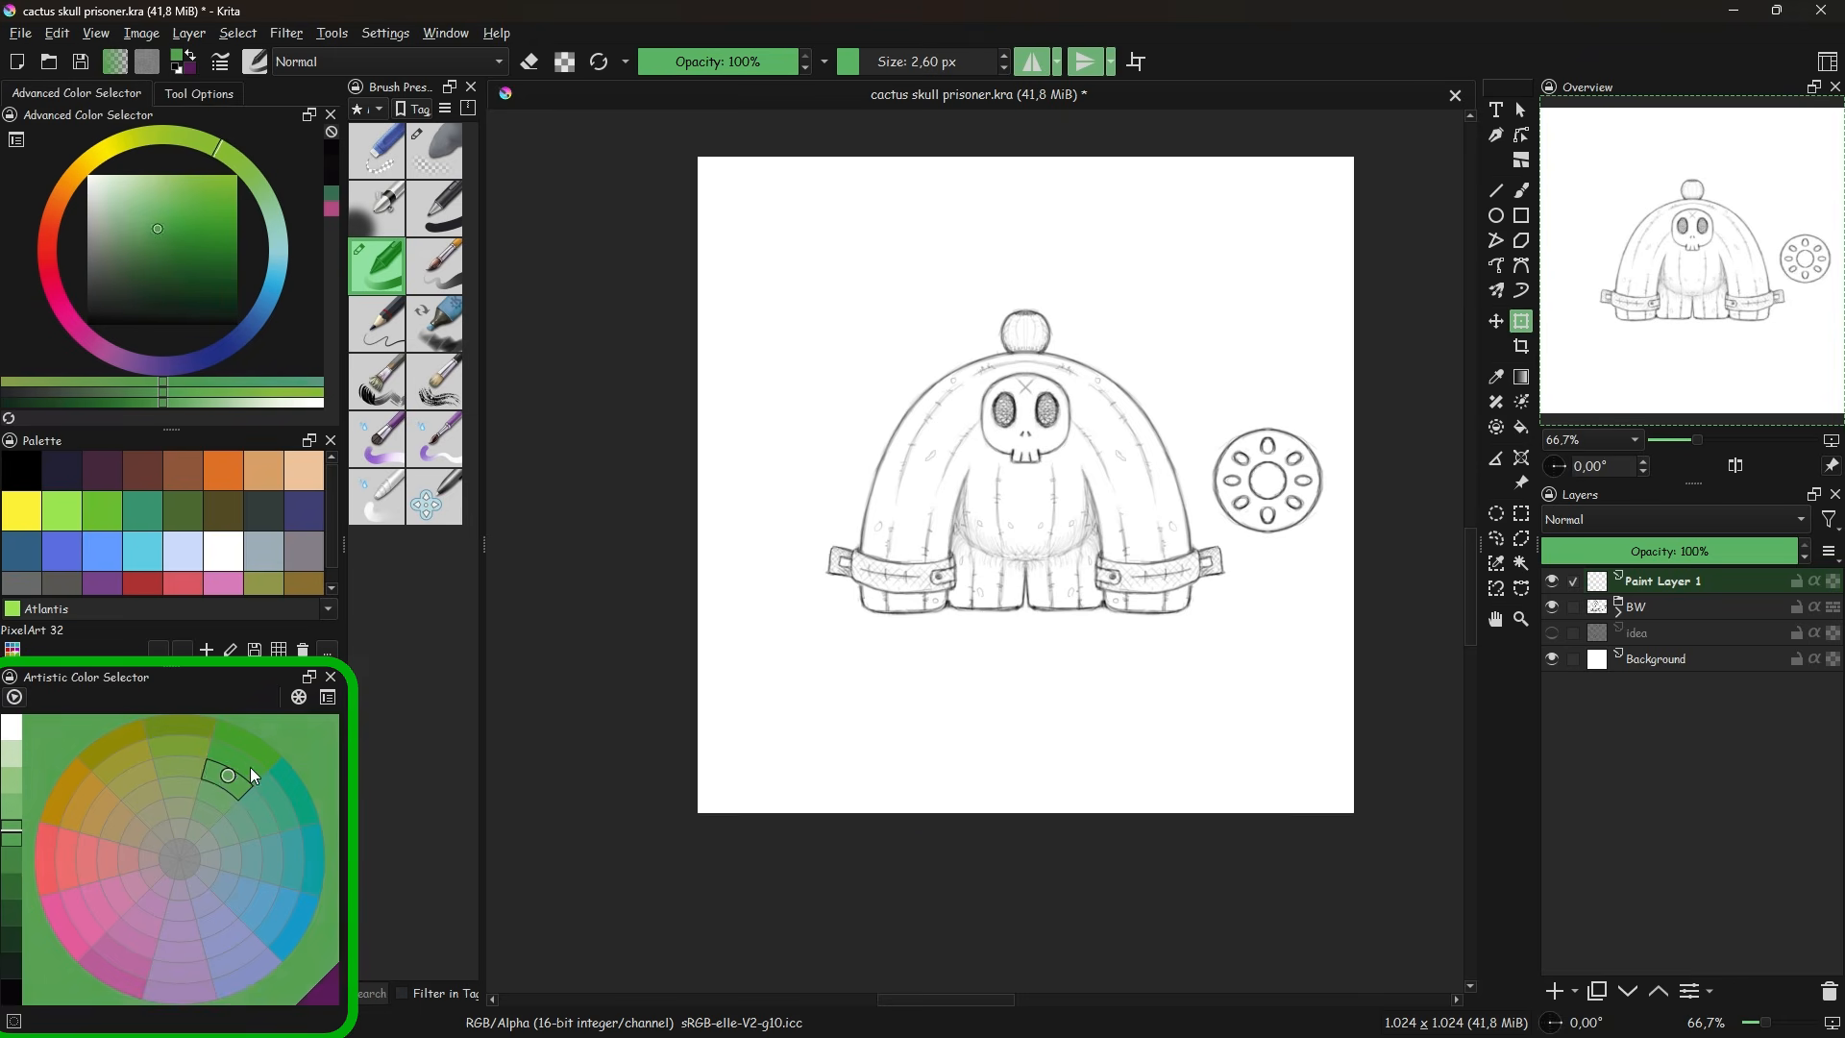
# - Choose the Basic-1 brush at 40 px and test green swatches in a column on the canvas beside the character
pyautogui.click(446, 228)
pyautogui.click(764, 228)
pyautogui.click(764, 284)
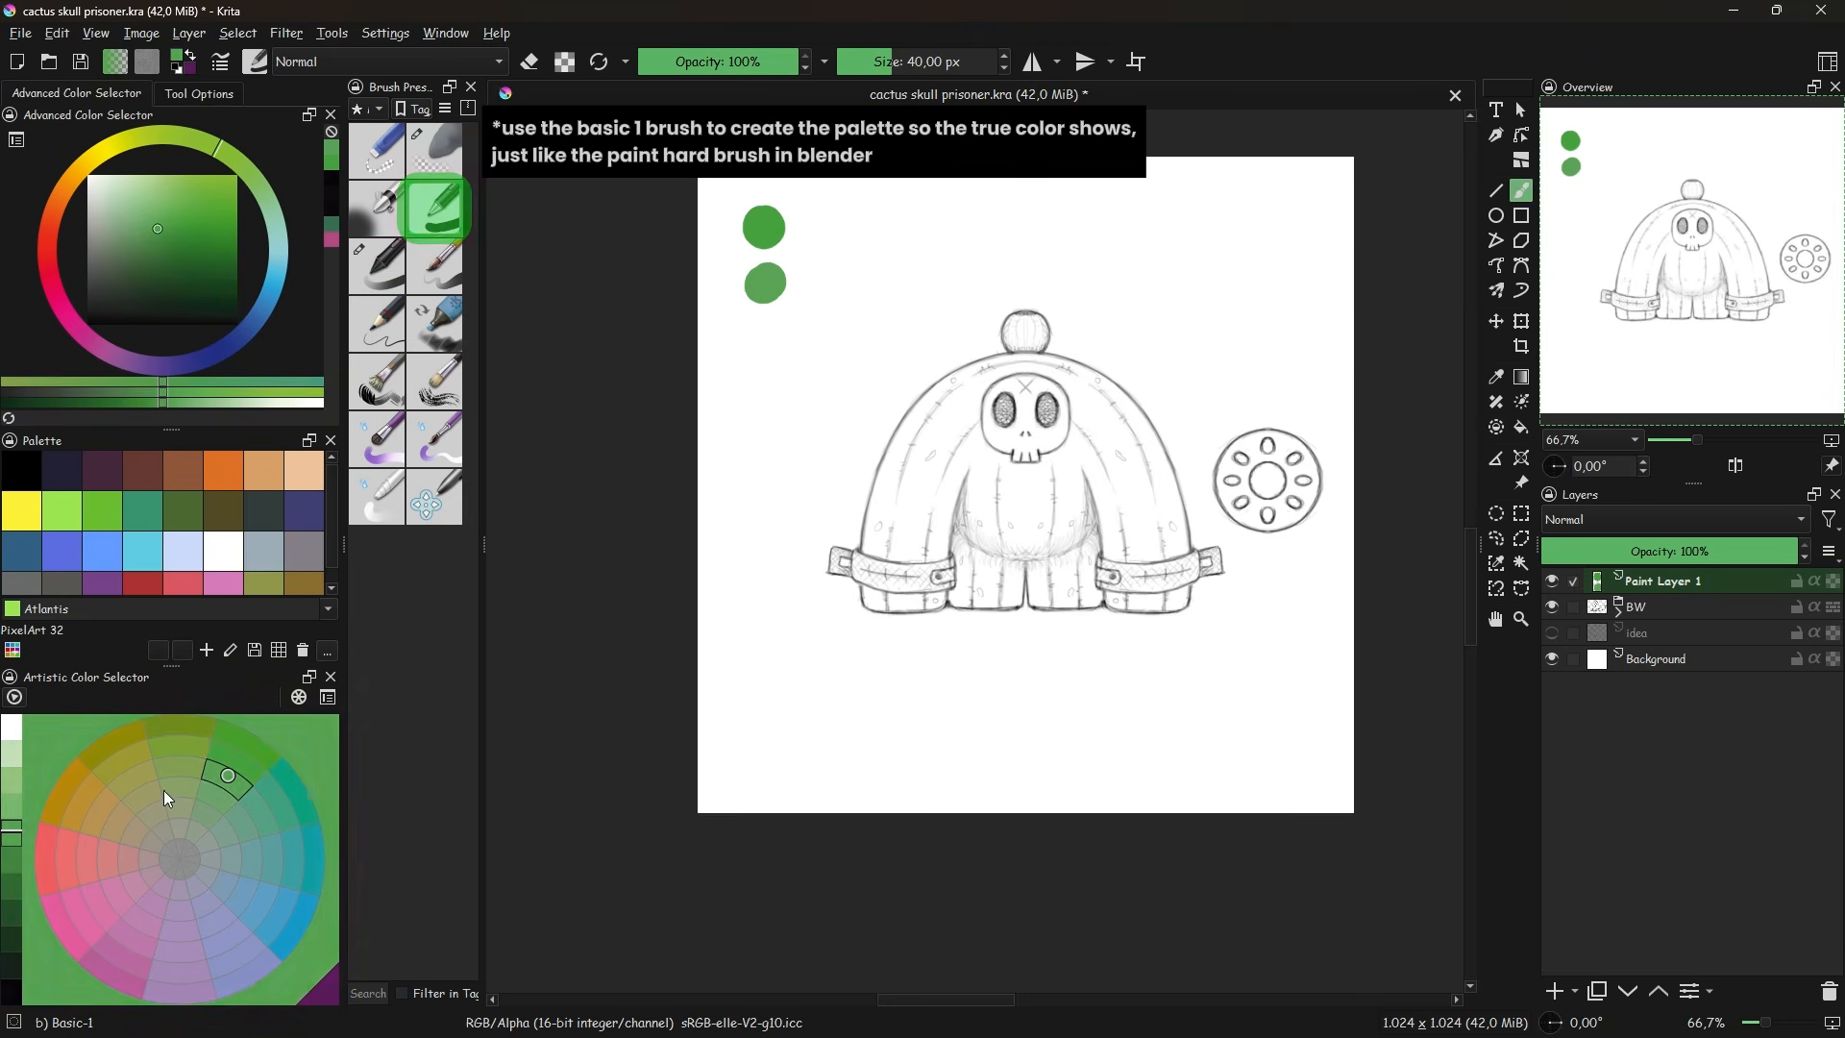
pyautogui.click(764, 330)
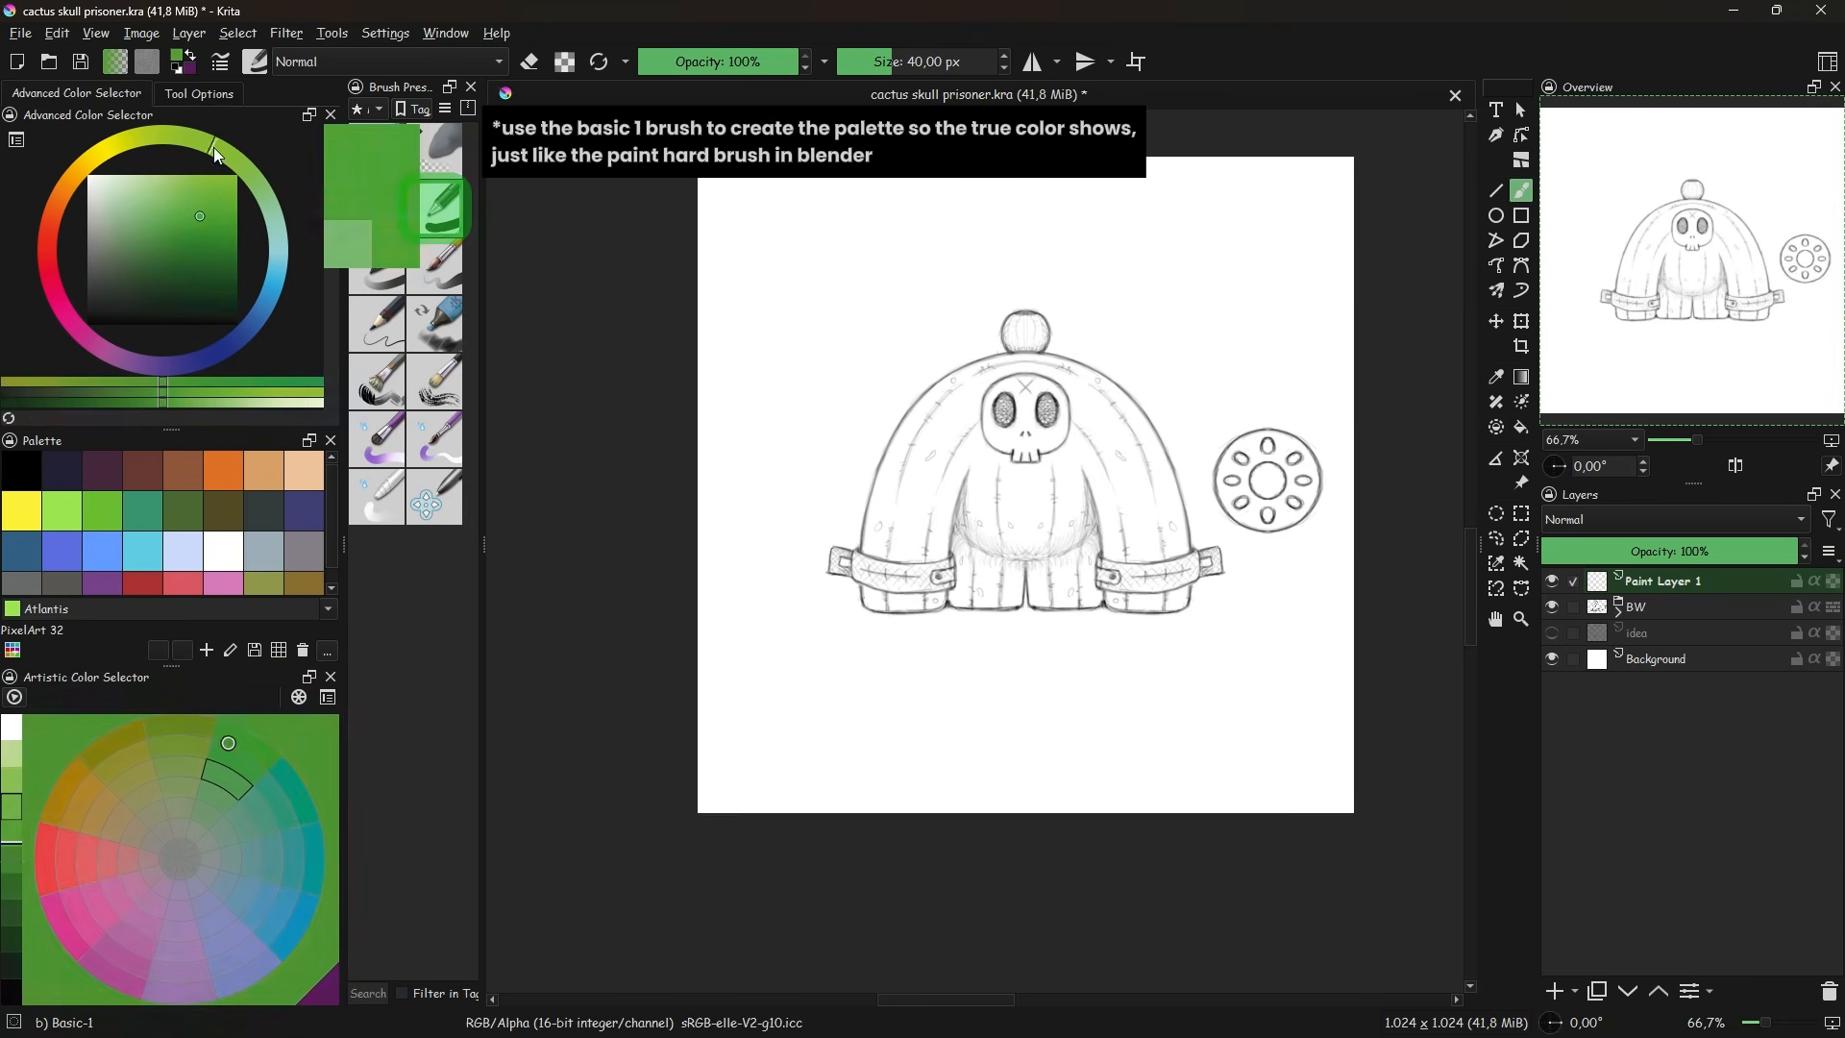
# - Shift the hue to yellow-green and test a row of swatches beside the character
pyautogui.moveTo(213, 147)
pyautogui.mouseDown()
pyautogui.moveTo(183, 137)
pyautogui.moveTo(166, 377)
pyautogui.moveTo(179, 125)
pyautogui.moveTo(160, 132)
pyautogui.mouseUp()
pyautogui.click(192, 224)
pyautogui.moveTo(759, 237); pyautogui.dragTo(770, 247)
pyautogui.click(824, 243)
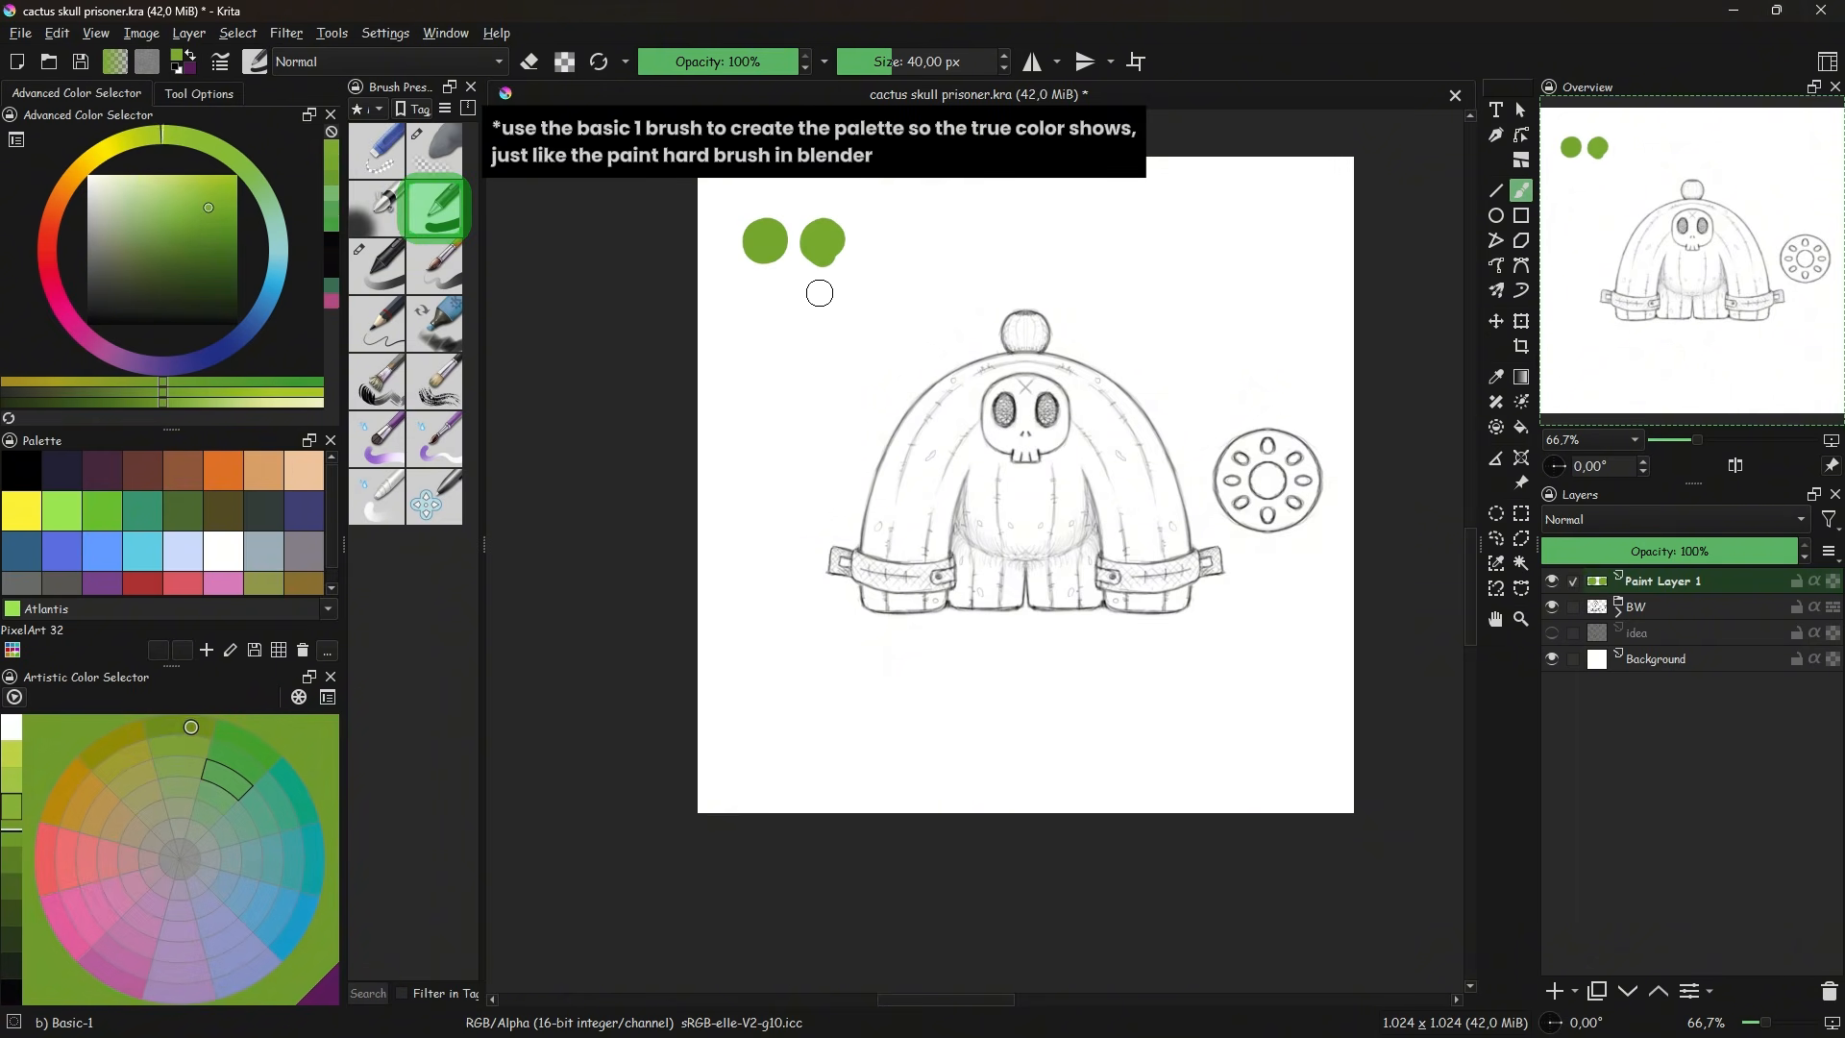
pyautogui.click(882, 245)
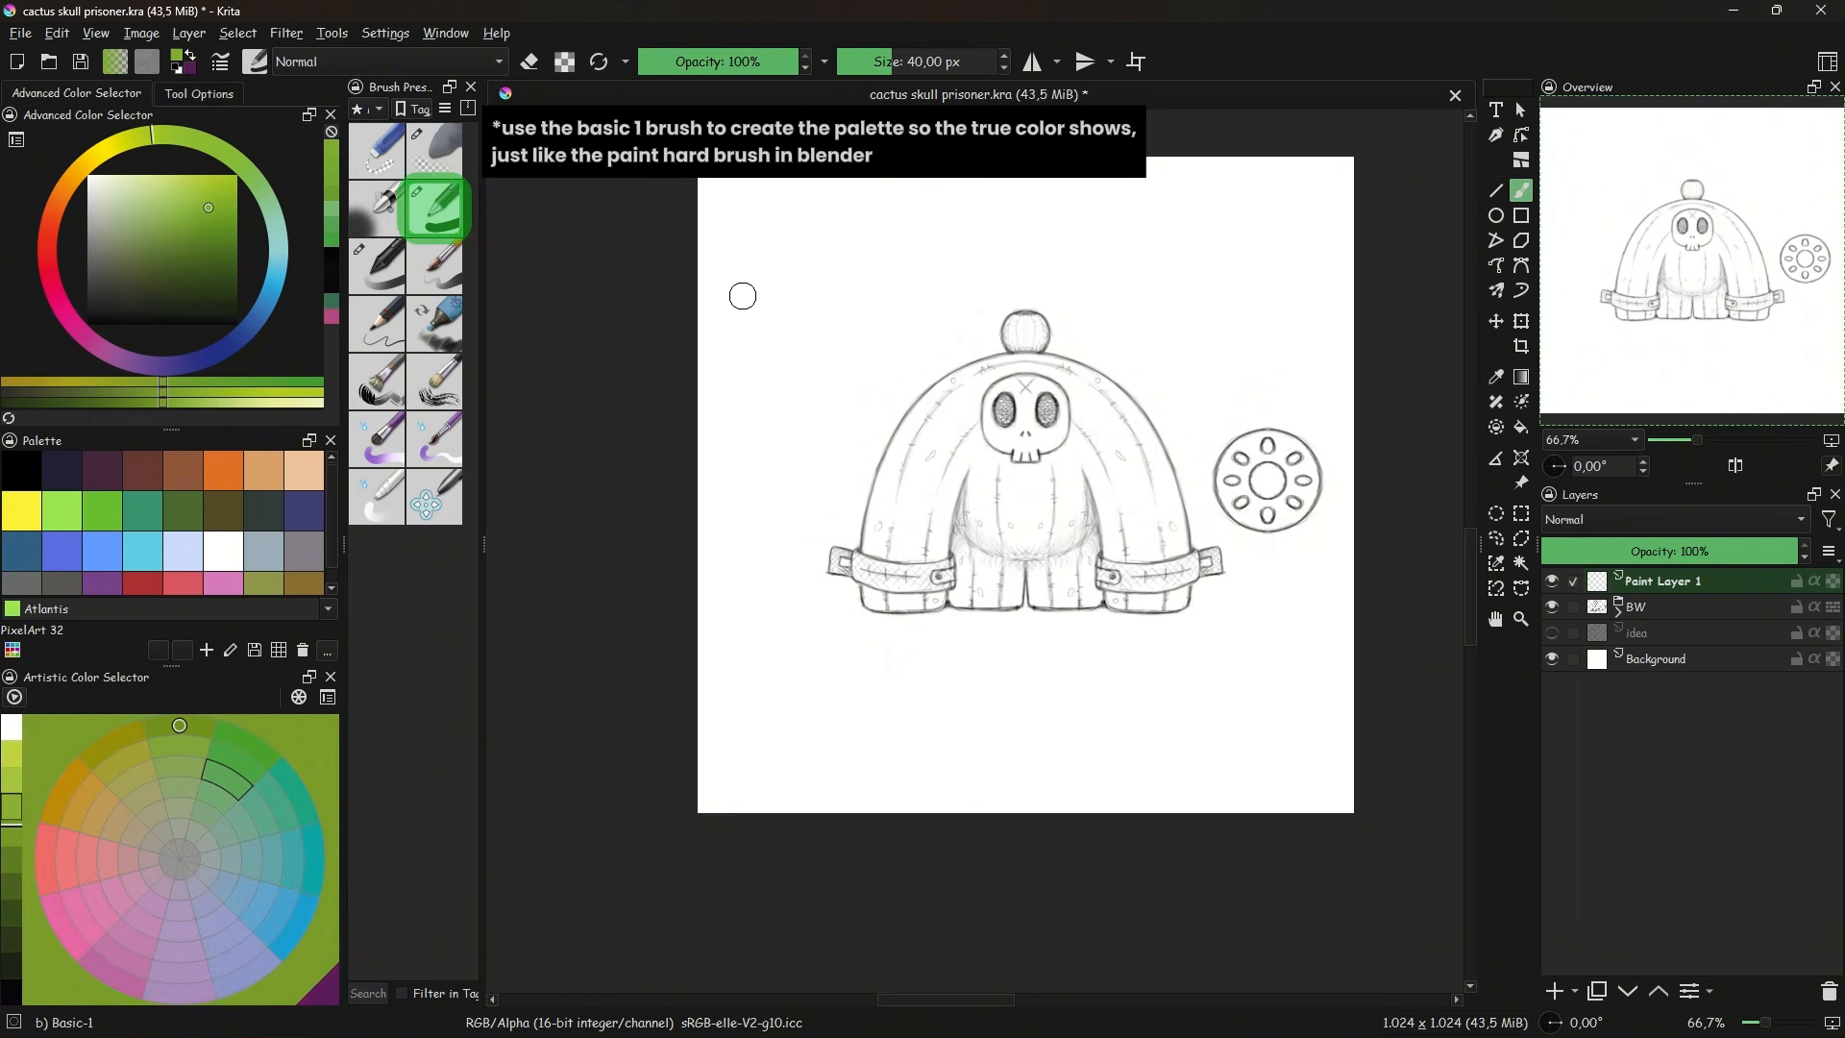
# - Paint a complementary pair of swatches beside the character: yellow-green with blue-violet below it
pyautogui.click(745, 267)
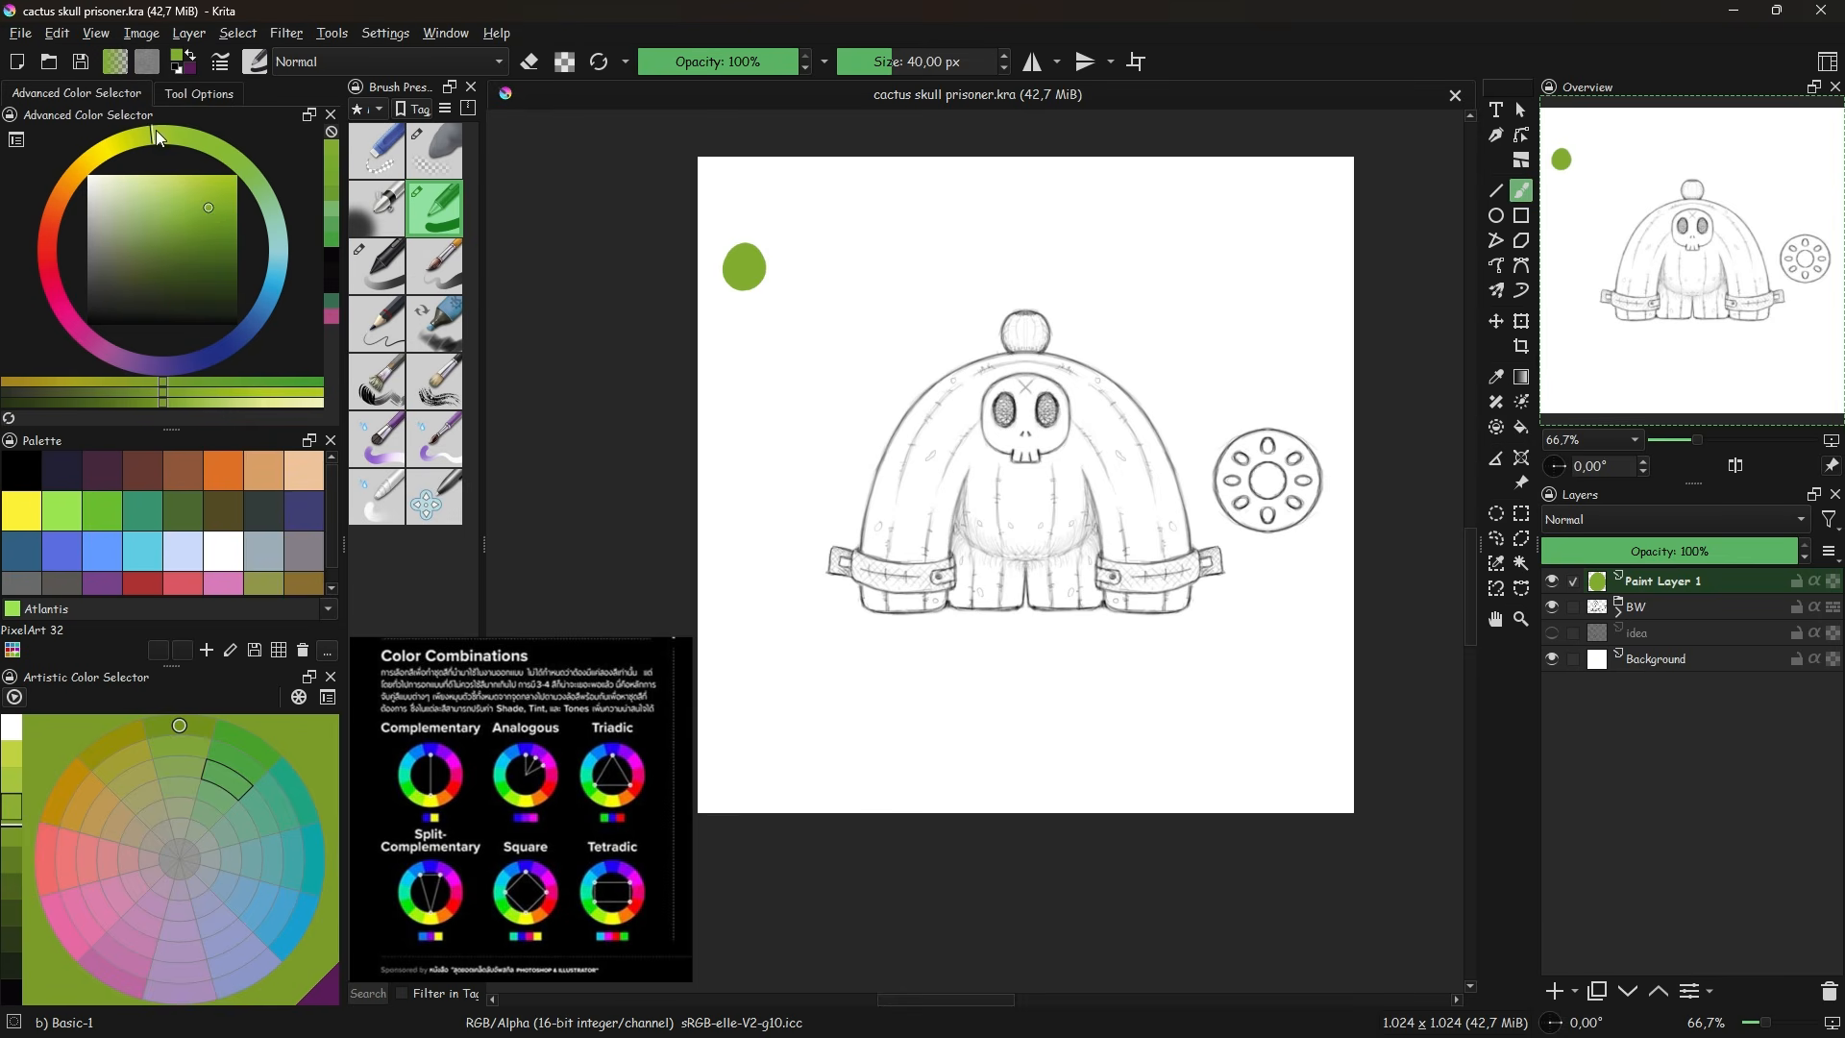
pyautogui.click(199, 361)
pyautogui.moveTo(745, 317); pyautogui.dragTo(747, 332)
pyautogui.click(332, 162)
pyautogui.click(206, 363)
pyautogui.click(225, 156)
pyautogui.click(194, 362)
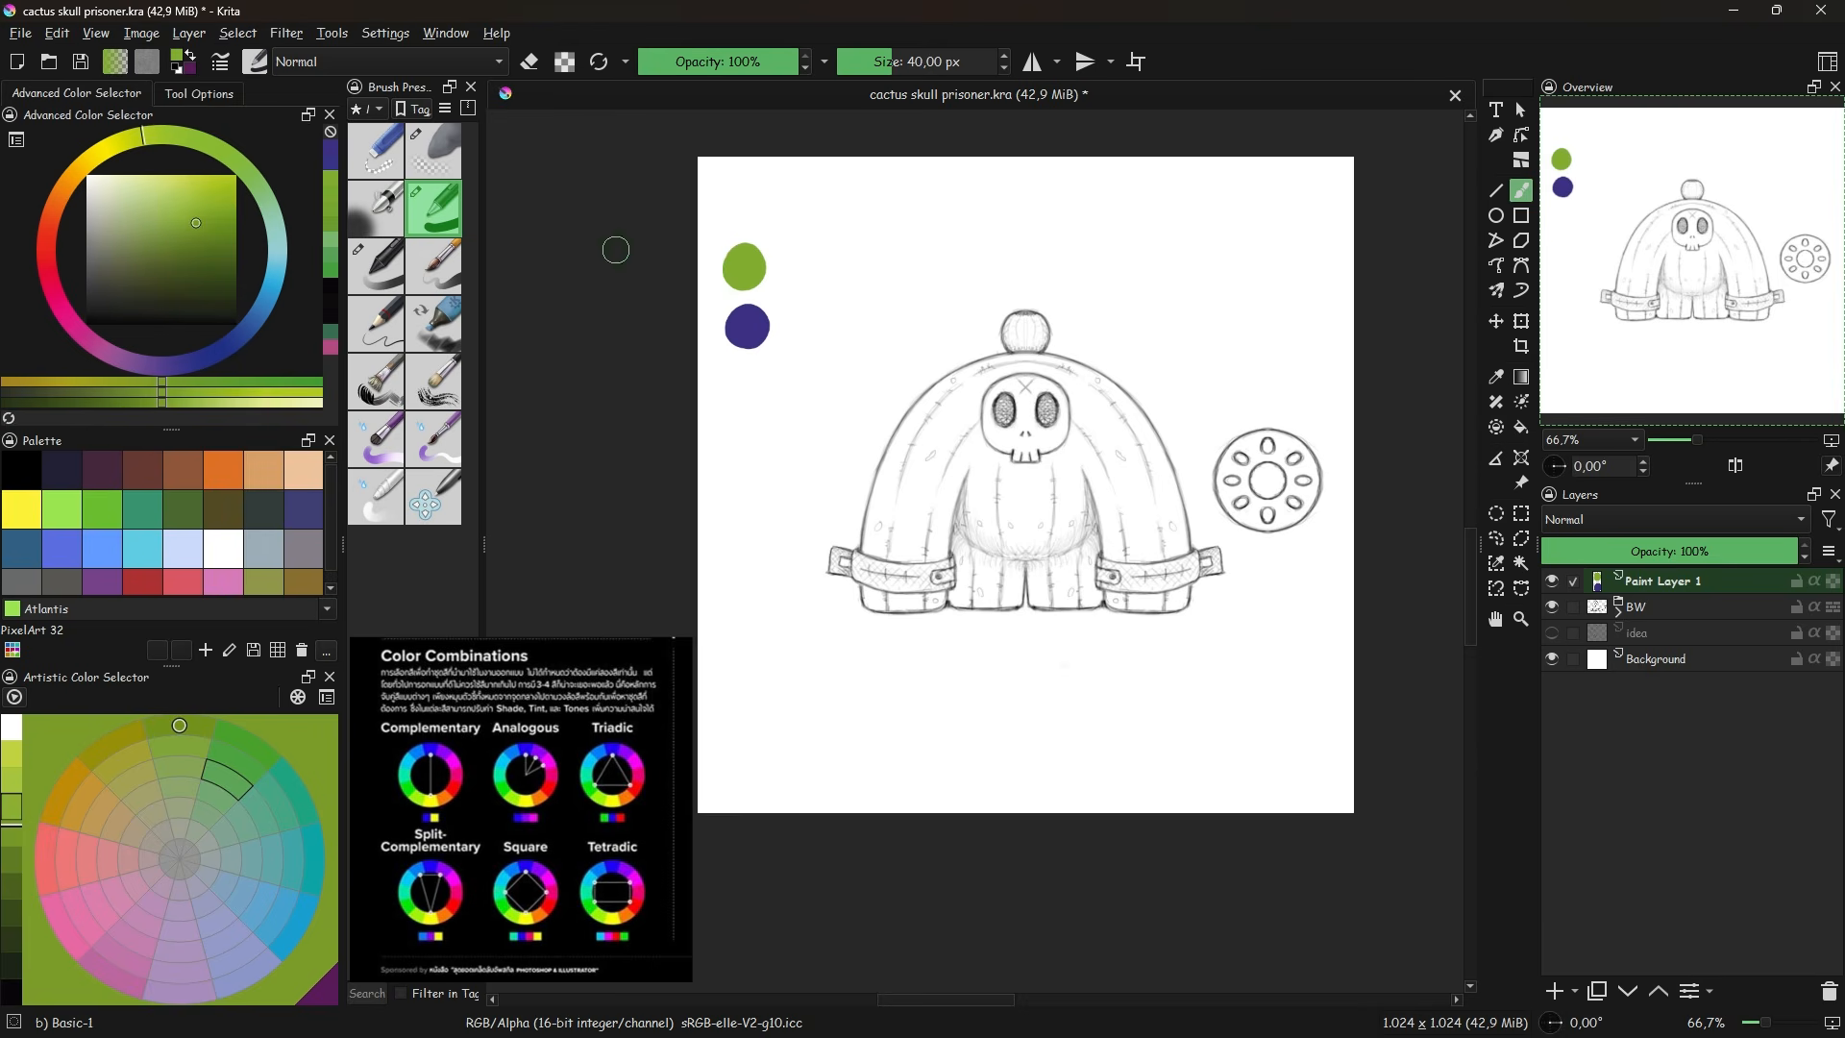
# - Paint a split-complementary set beside the first pair: purple and navy blue swatches with a yellow-green one centred above them
pyautogui.click(331, 155)
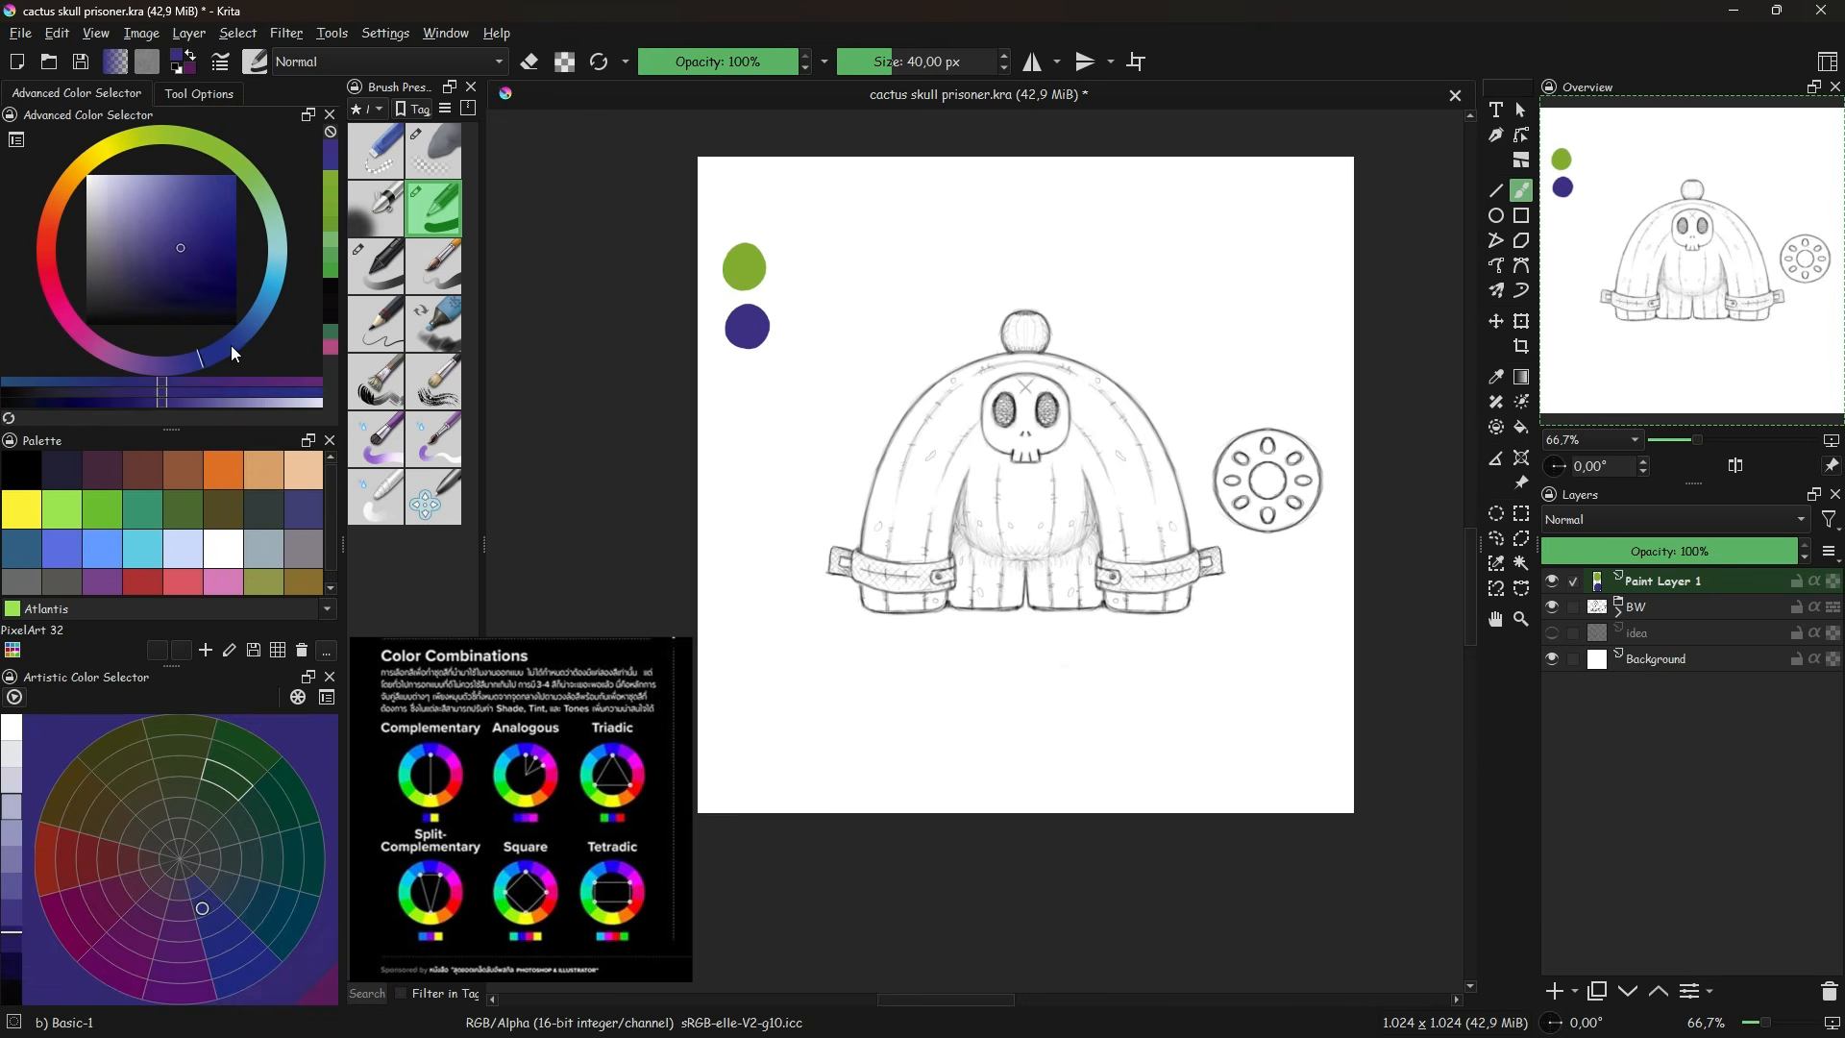
pyautogui.click(171, 368)
pyautogui.click(832, 325)
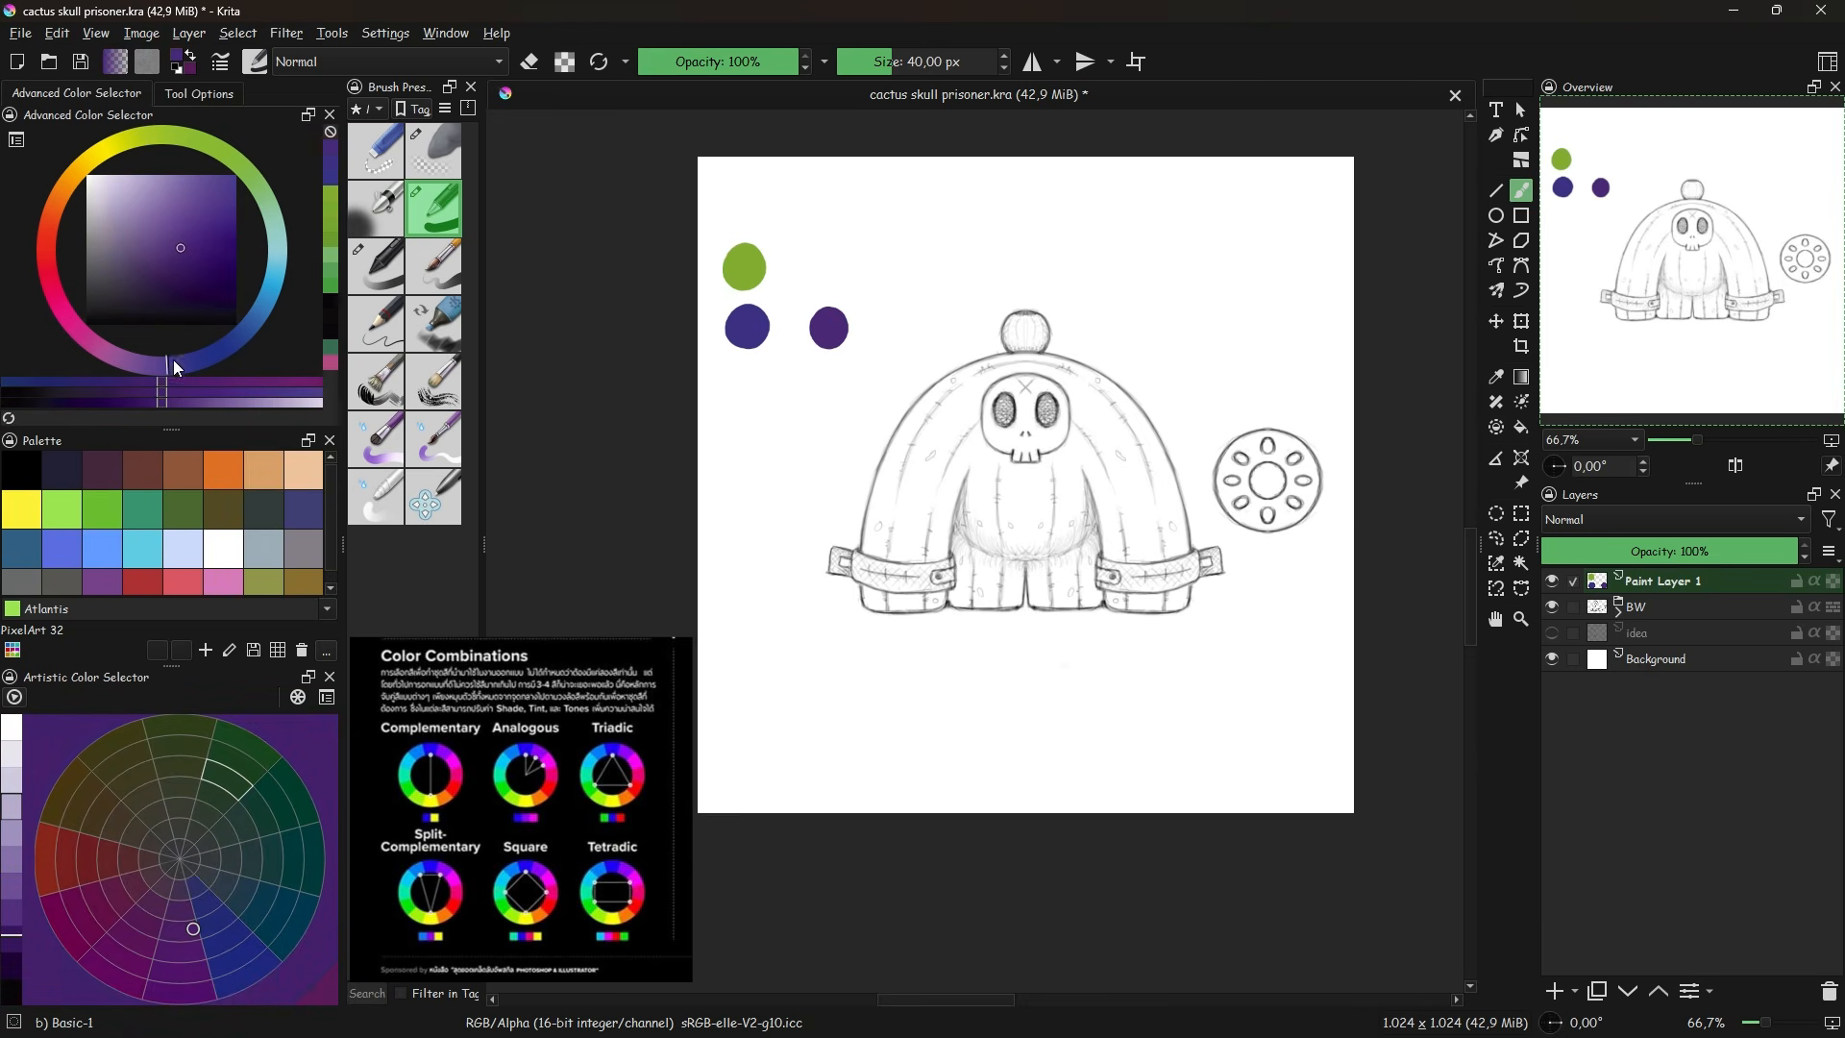
pyautogui.click(235, 342)
pyautogui.click(893, 326)
pyautogui.click(333, 215)
pyautogui.click(856, 262)
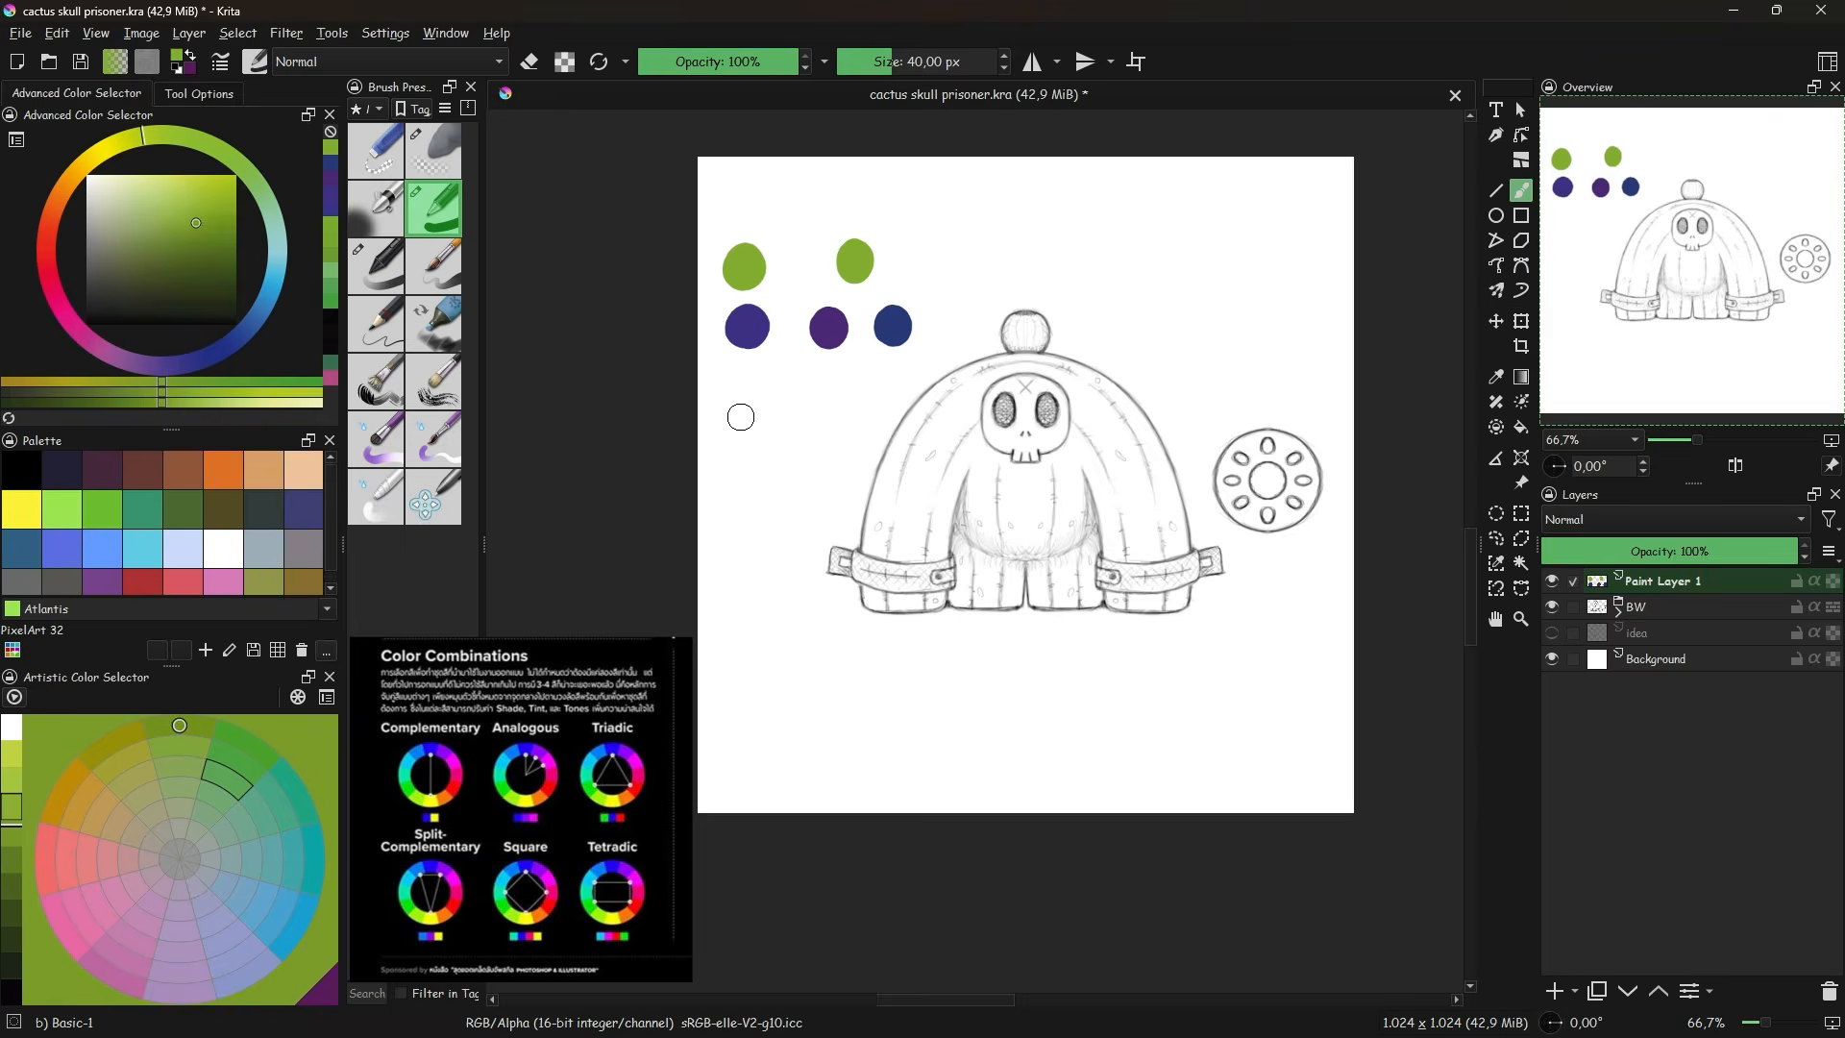
# - Paint a first analogous column of swatches beside the character: yellow-green, olive yellow and orange-brown
pyautogui.click(745, 415)
pyautogui.click(67, 174)
pyautogui.click(746, 469)
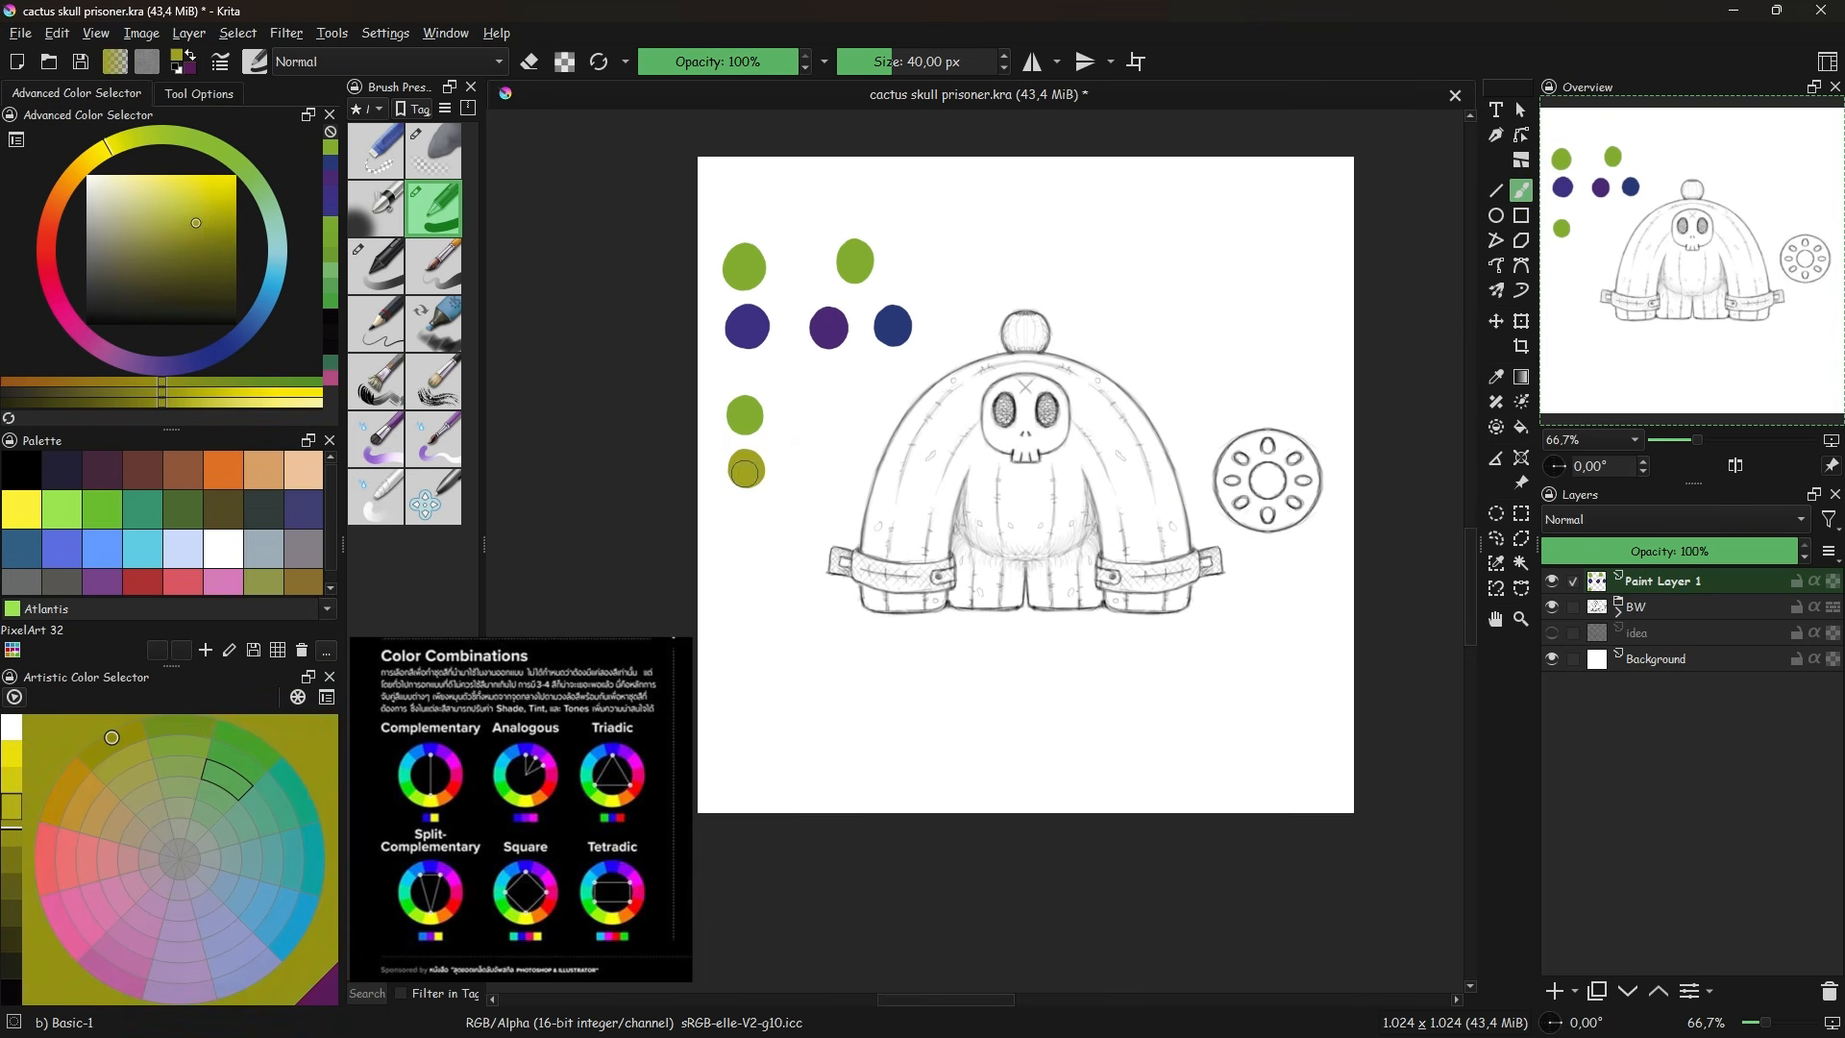
pyautogui.moveTo(751, 518); pyautogui.dragTo(747, 527)
# - Paint a second analogous column alongside the first: yellow-green, green and teal
pyautogui.click(332, 177)
pyautogui.moveTo(815, 409); pyautogui.dragTo(814, 473)
pyautogui.click(248, 177)
pyautogui.click(277, 252)
pyautogui.moveTo(299, 252); pyautogui.dragTo(297, 236)
pyautogui.moveTo(816, 520); pyautogui.dragTo(814, 531)
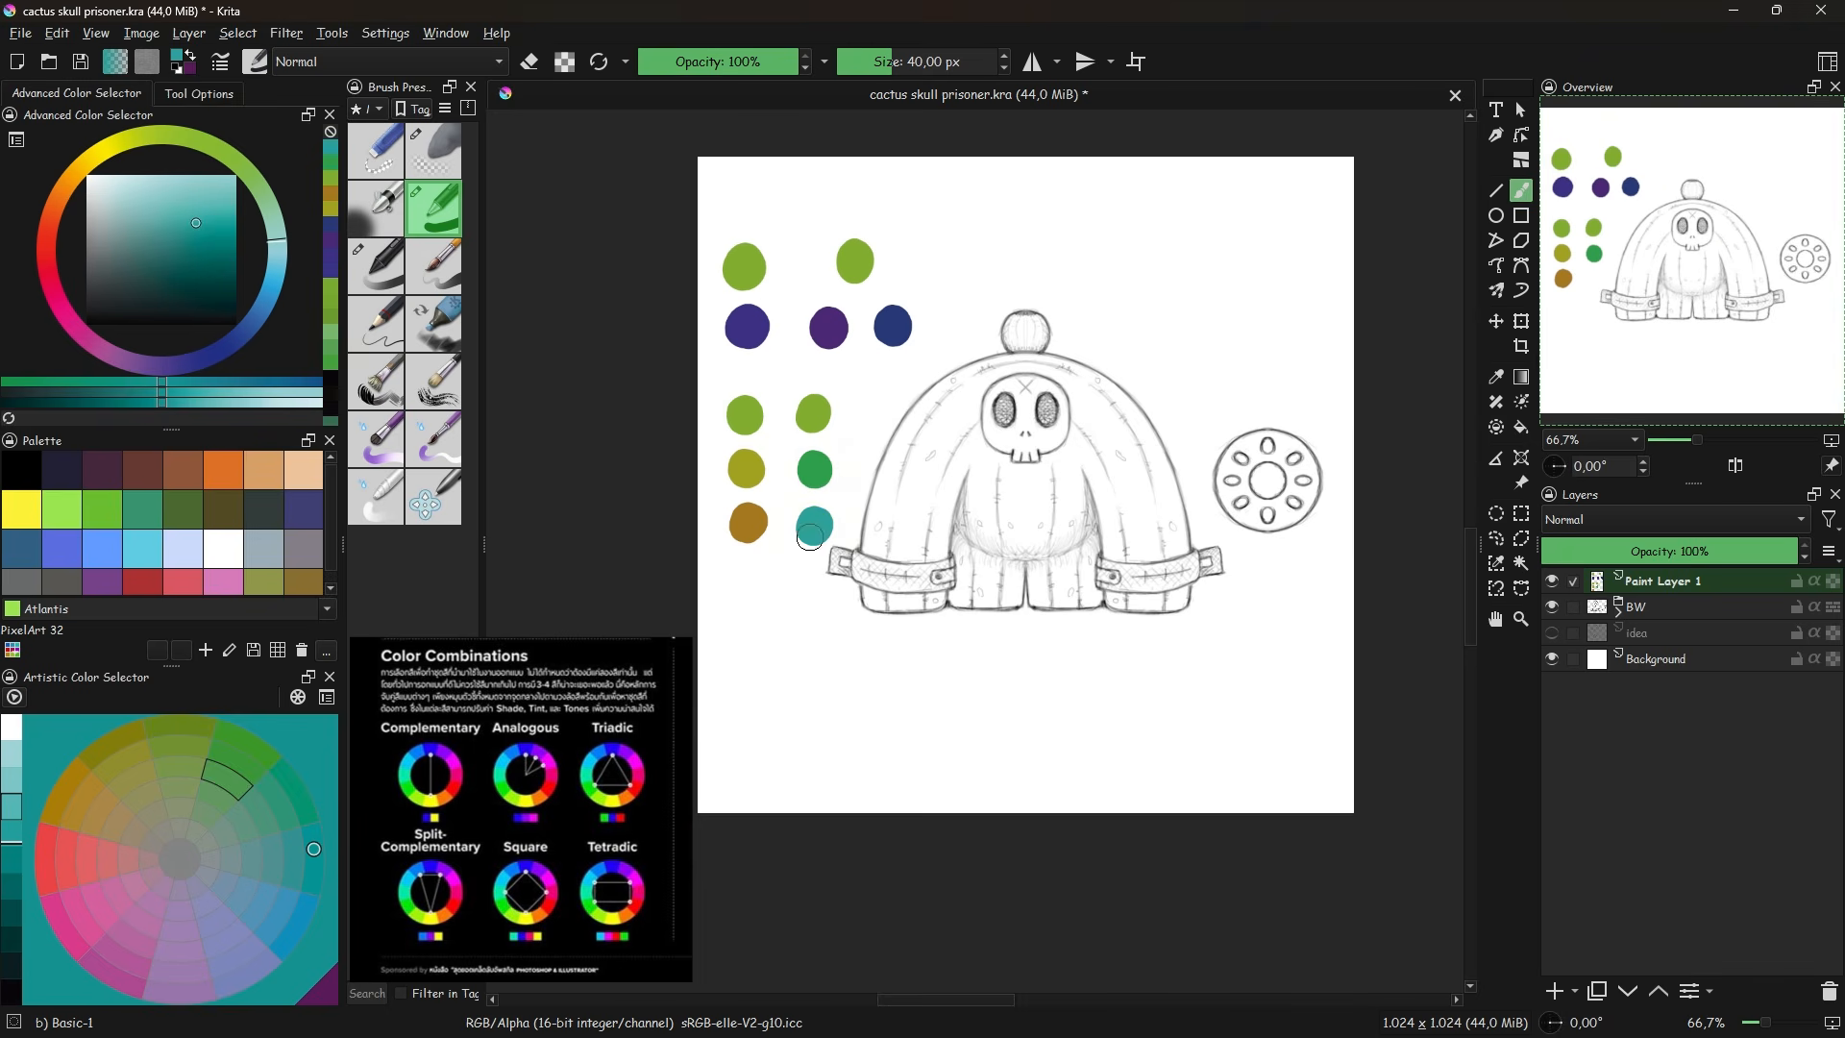
# - Repaint the lowest swatch of the first analogous column red-orange, keeping the middle one olive yellow
pyautogui.moveTo(88, 165); pyautogui.dragTo(68, 233)
pyautogui.moveTo(750, 518); pyautogui.dragTo(747, 528)
pyautogui.moveTo(65, 221); pyautogui.dragTo(78, 177)
pyautogui.moveTo(748, 463); pyautogui.dragTo(747, 528)
pyautogui.click(67, 200)
pyautogui.click(54, 224)
# - Paint a triadic set above the character: yellow-green with magenta and teal-blue swatches below it
pyautogui.keyDown('ctrl'); pyautogui.click(729, 272); pyautogui.keyUp('ctrl')
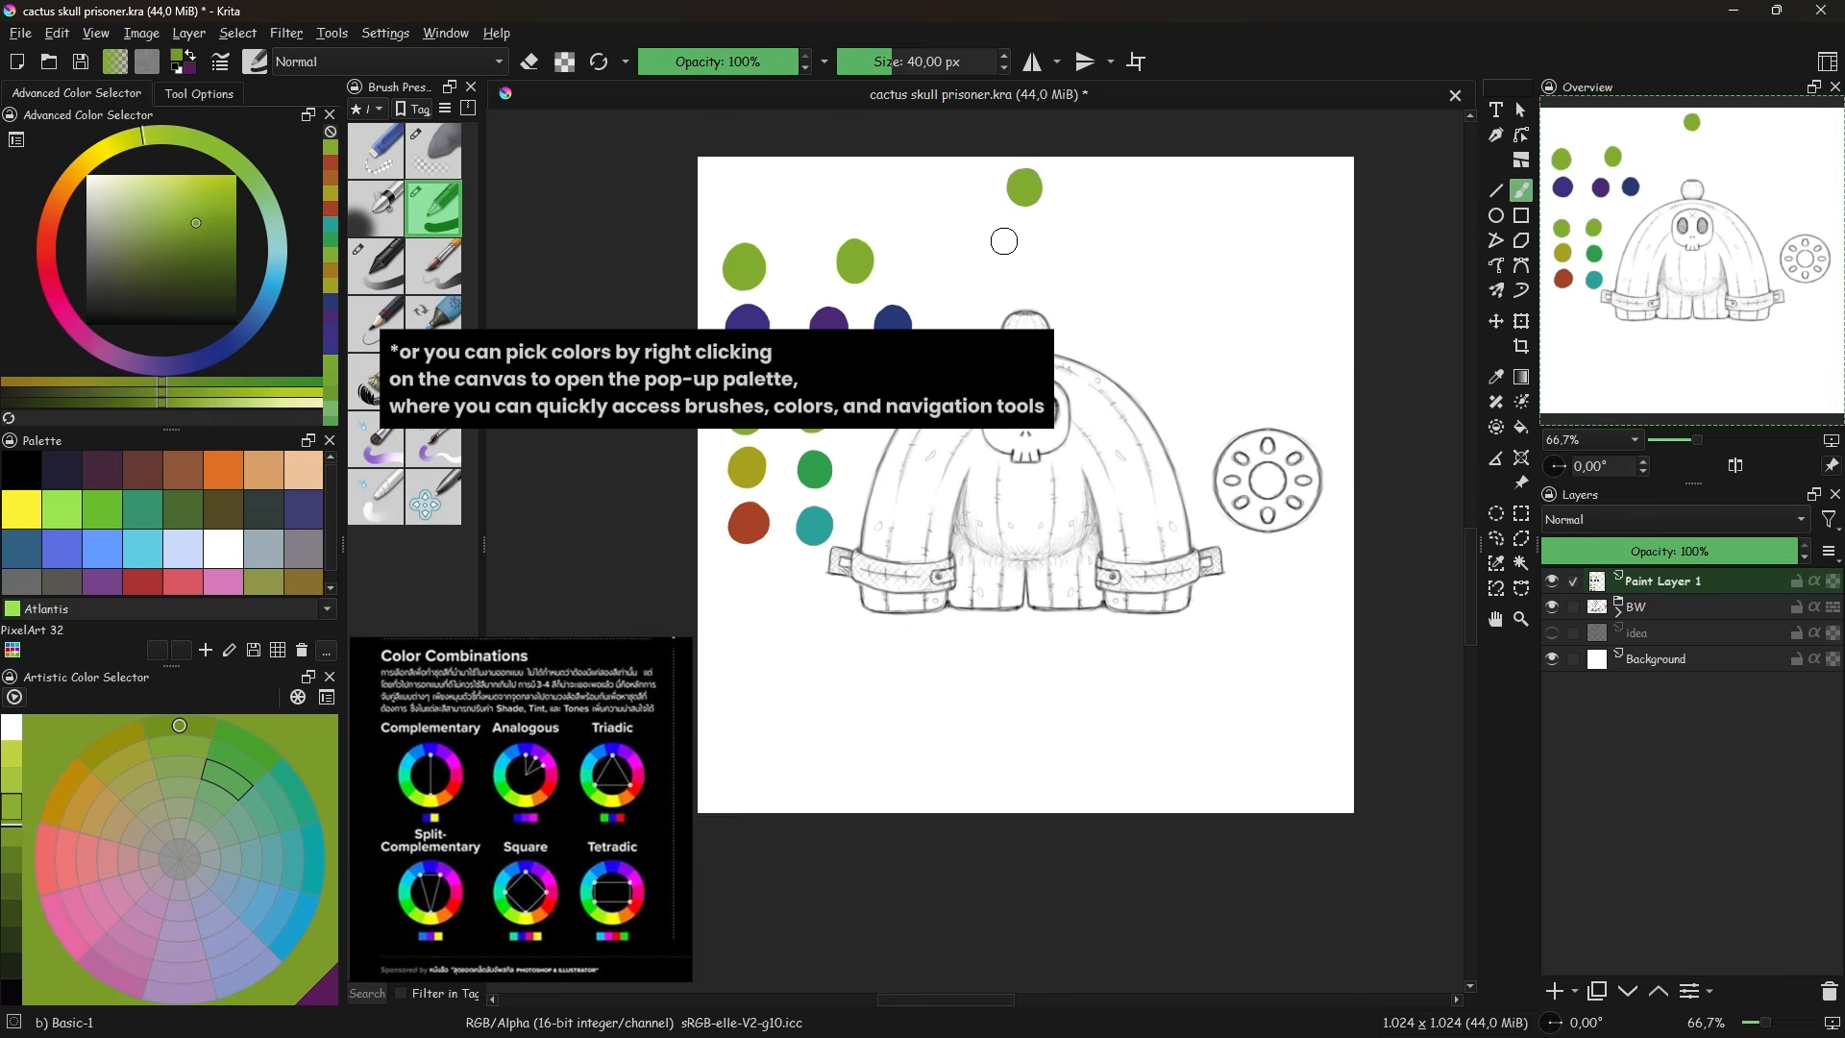
pyautogui.click(77, 331)
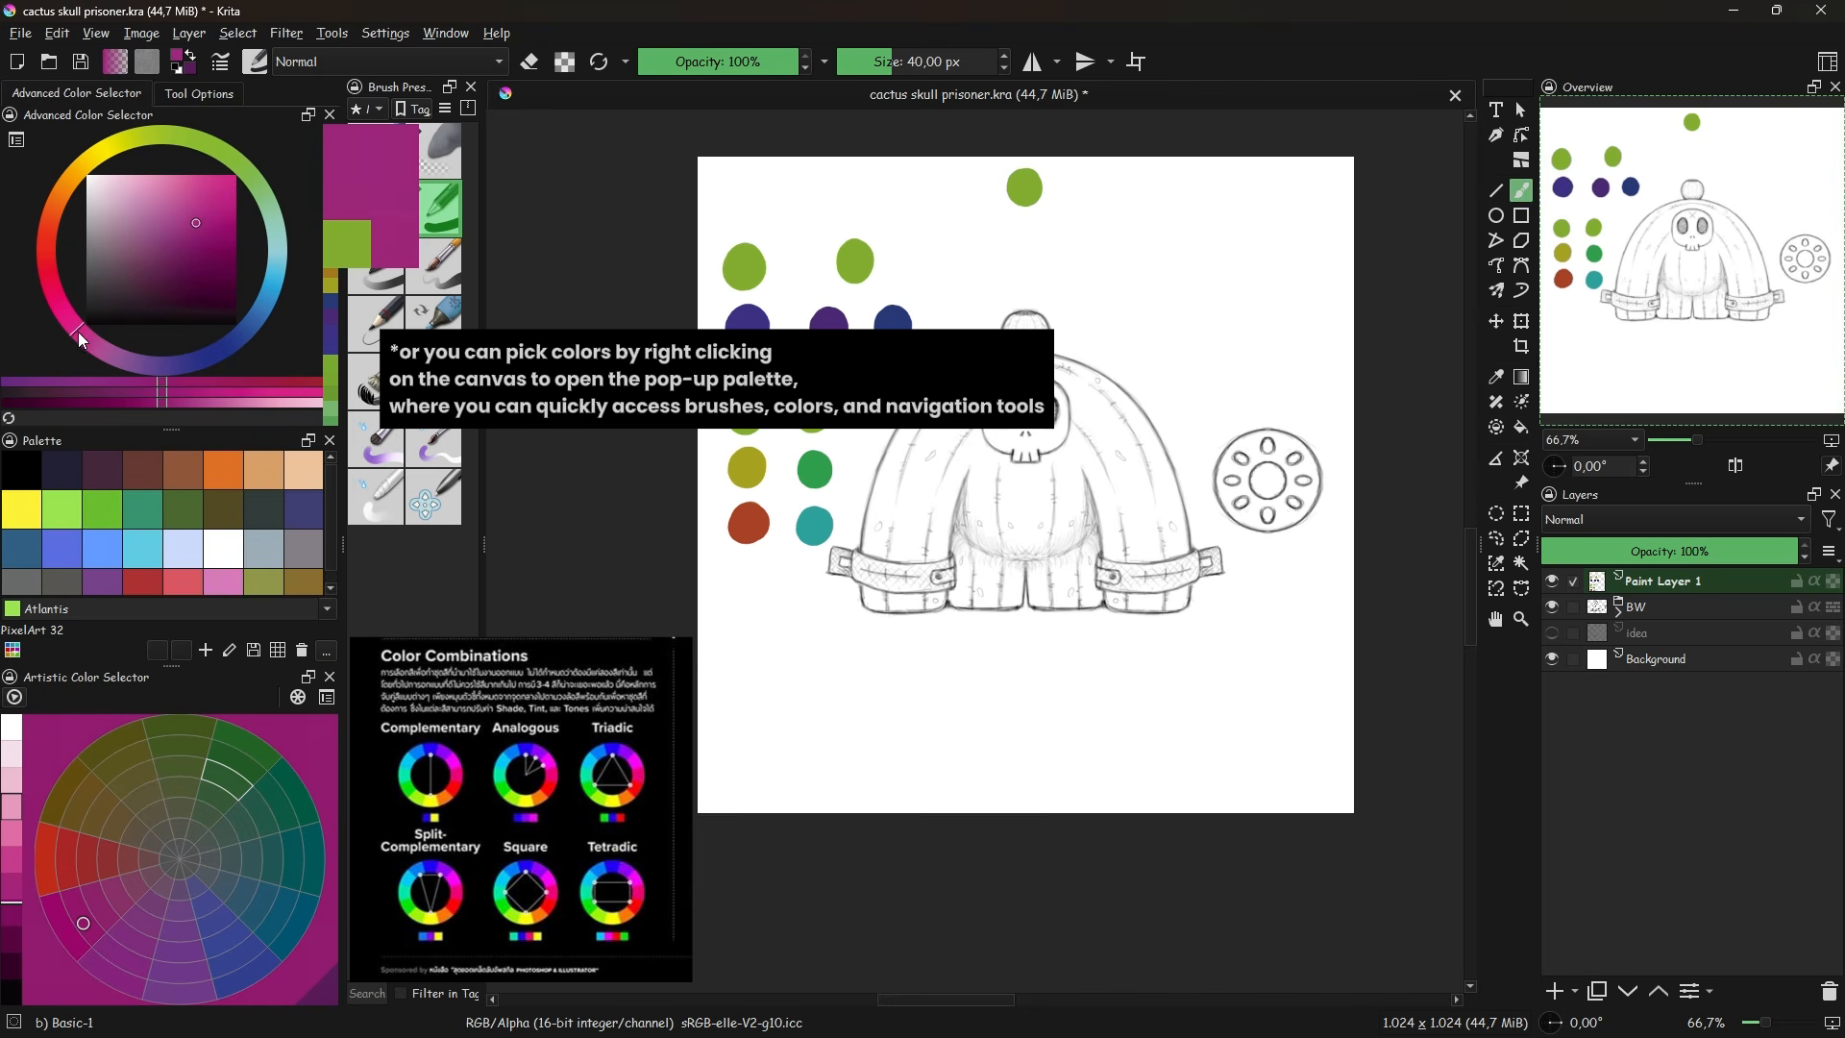
pyautogui.click(991, 237)
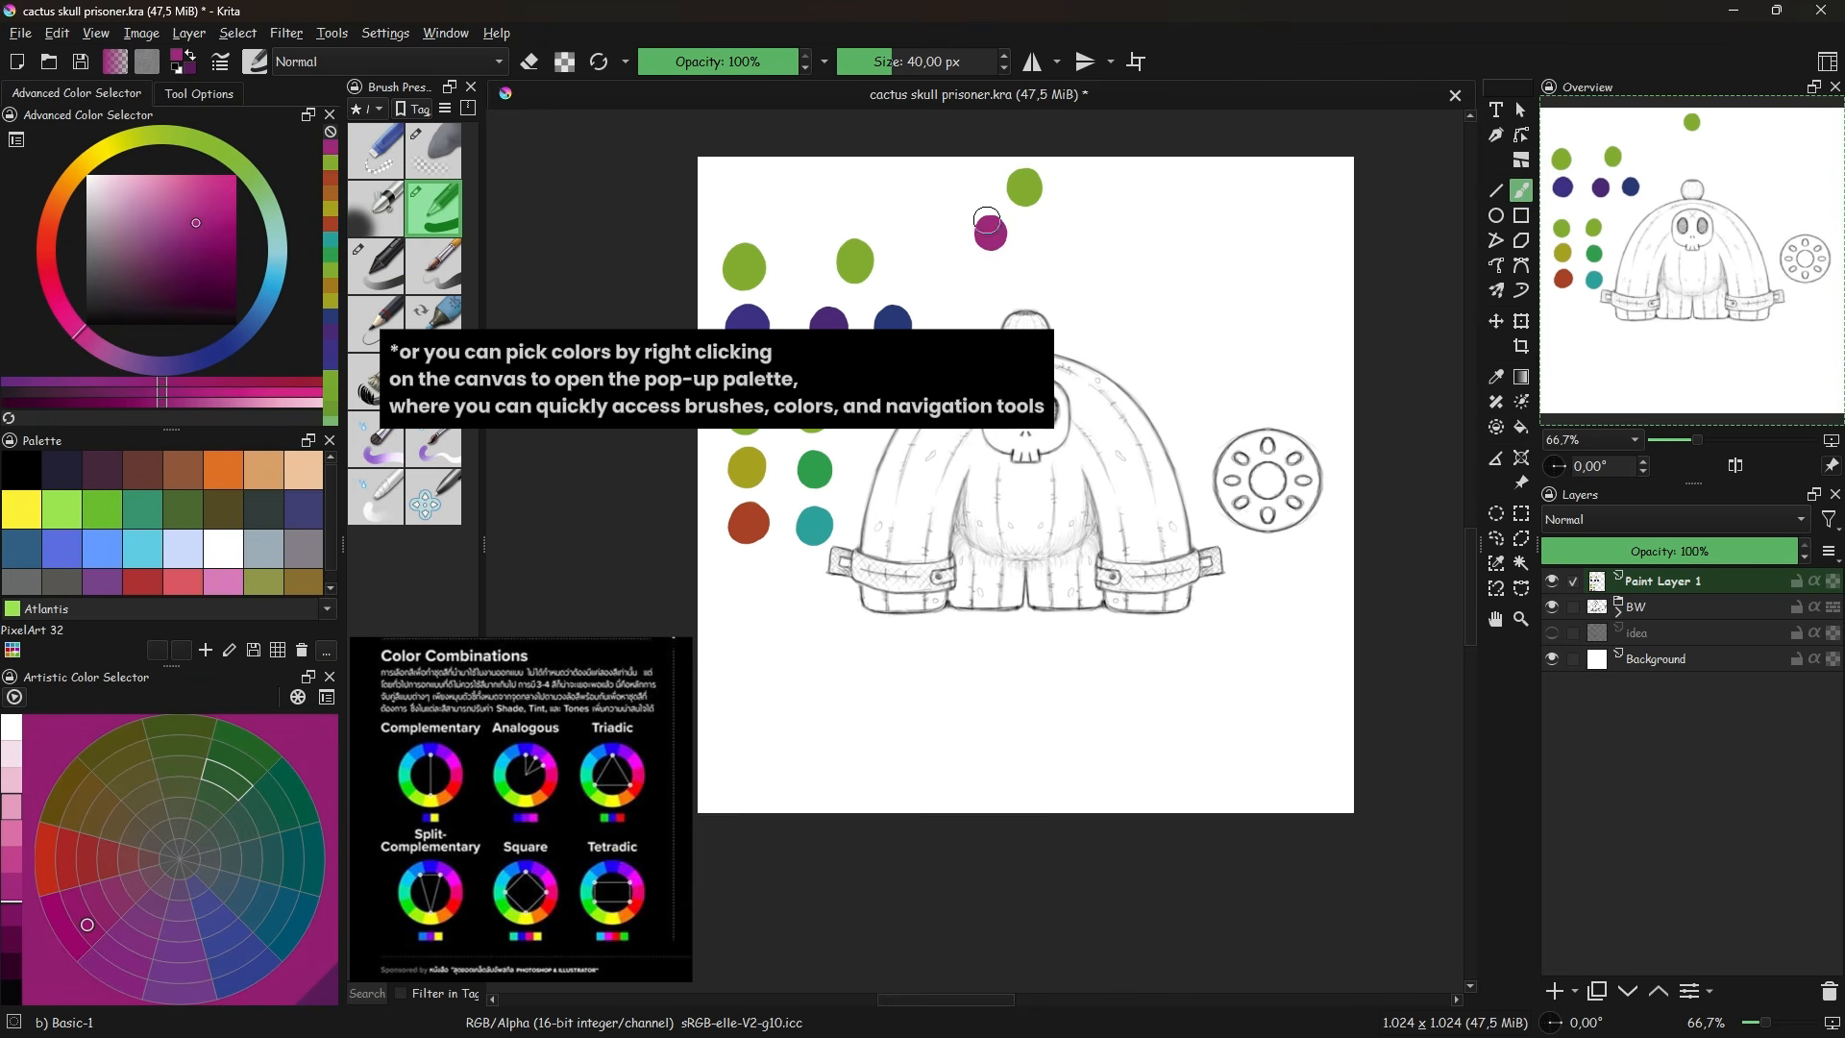
pyautogui.press('x')
pyautogui.click(272, 287)
pyautogui.moveTo(1048, 234); pyautogui.dragTo(1060, 237)
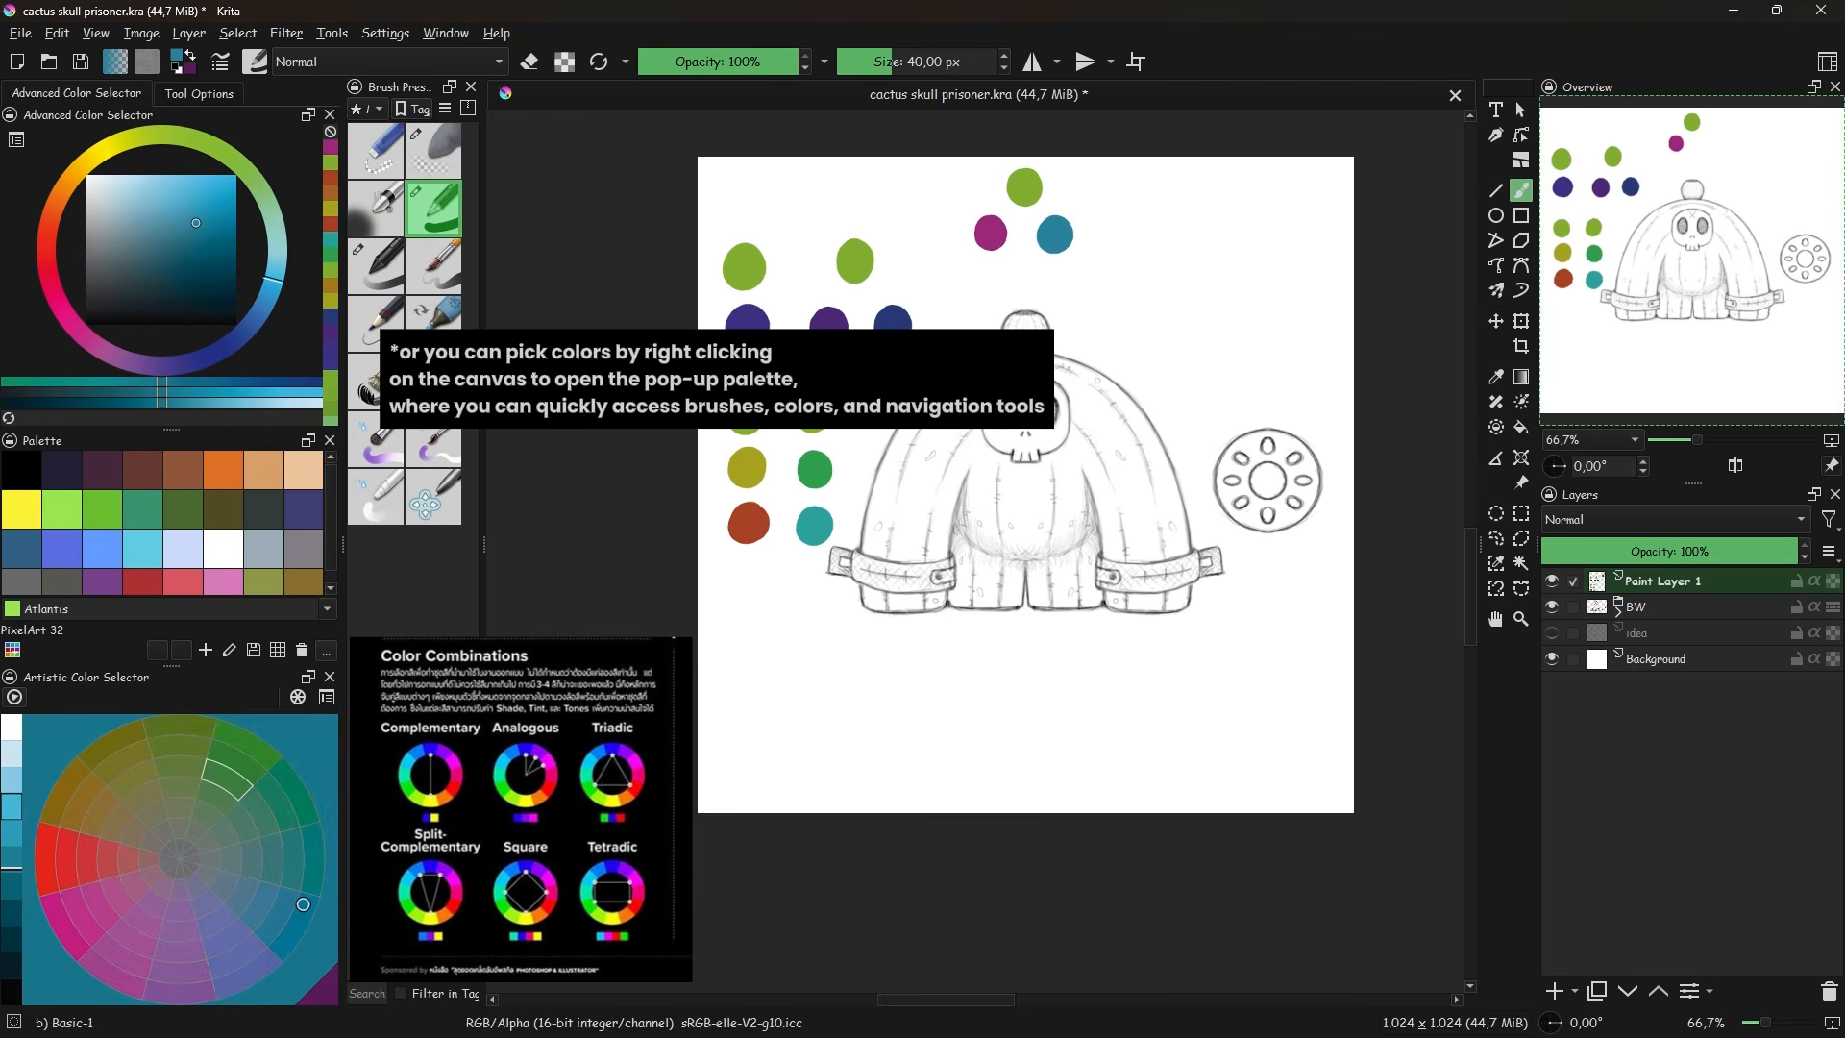
# - Paint a tetradic set beside the triadic one: yellow-green, red, dark blue and teal swatches
pyautogui.keyDown('ctrl'); pyautogui.click(1024, 188); pyautogui.keyUp('ctrl')
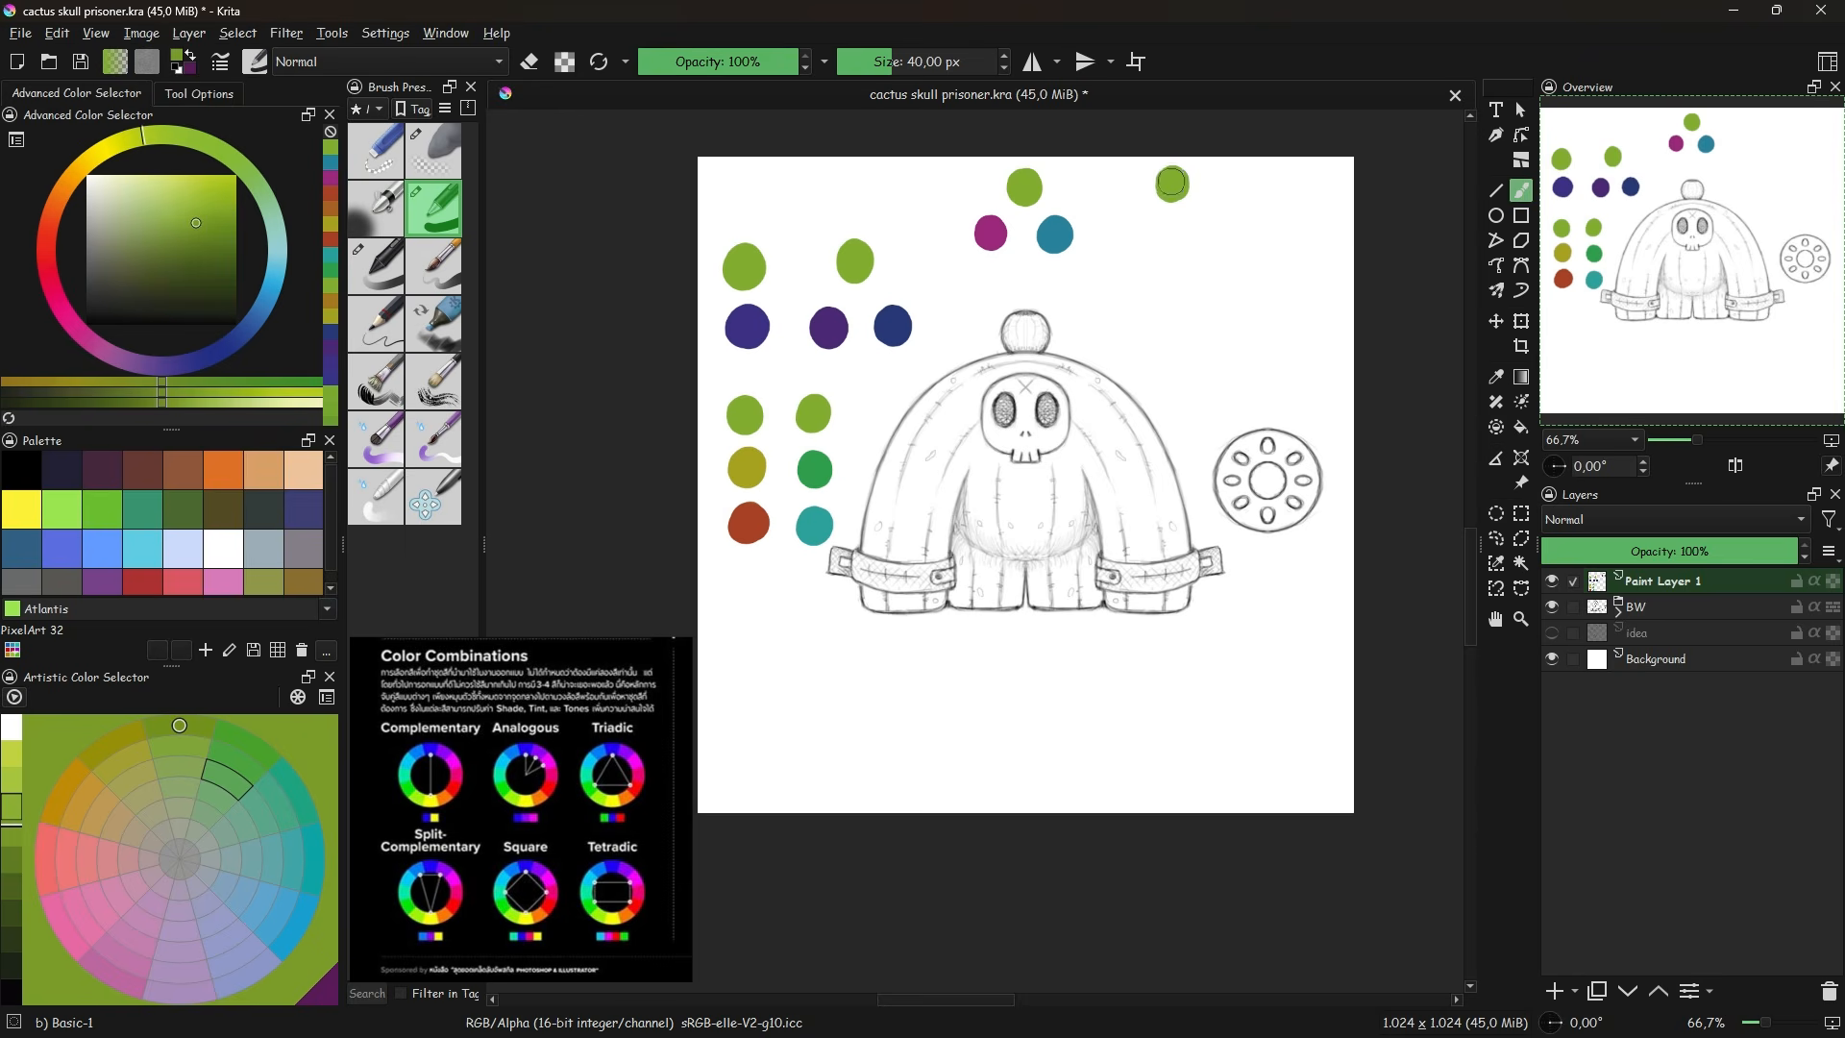
pyautogui.click(45, 244)
pyautogui.click(1144, 238)
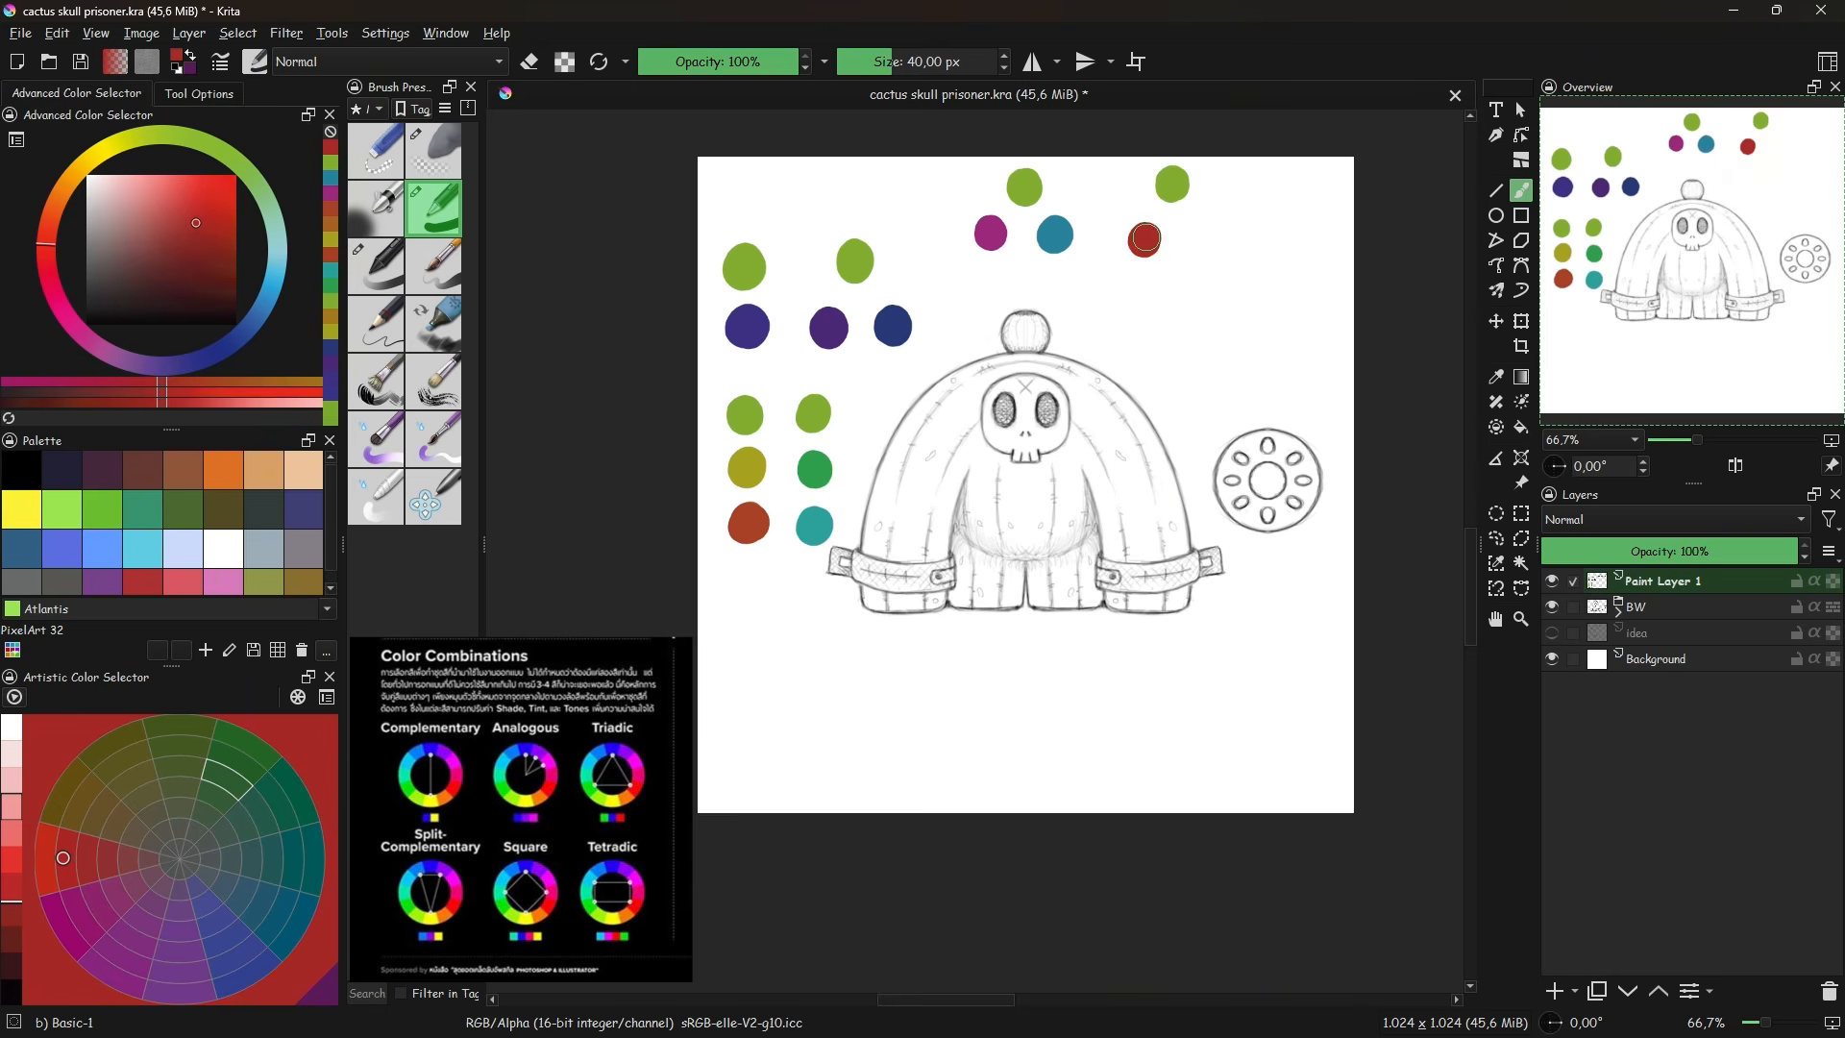
pyautogui.click(220, 347)
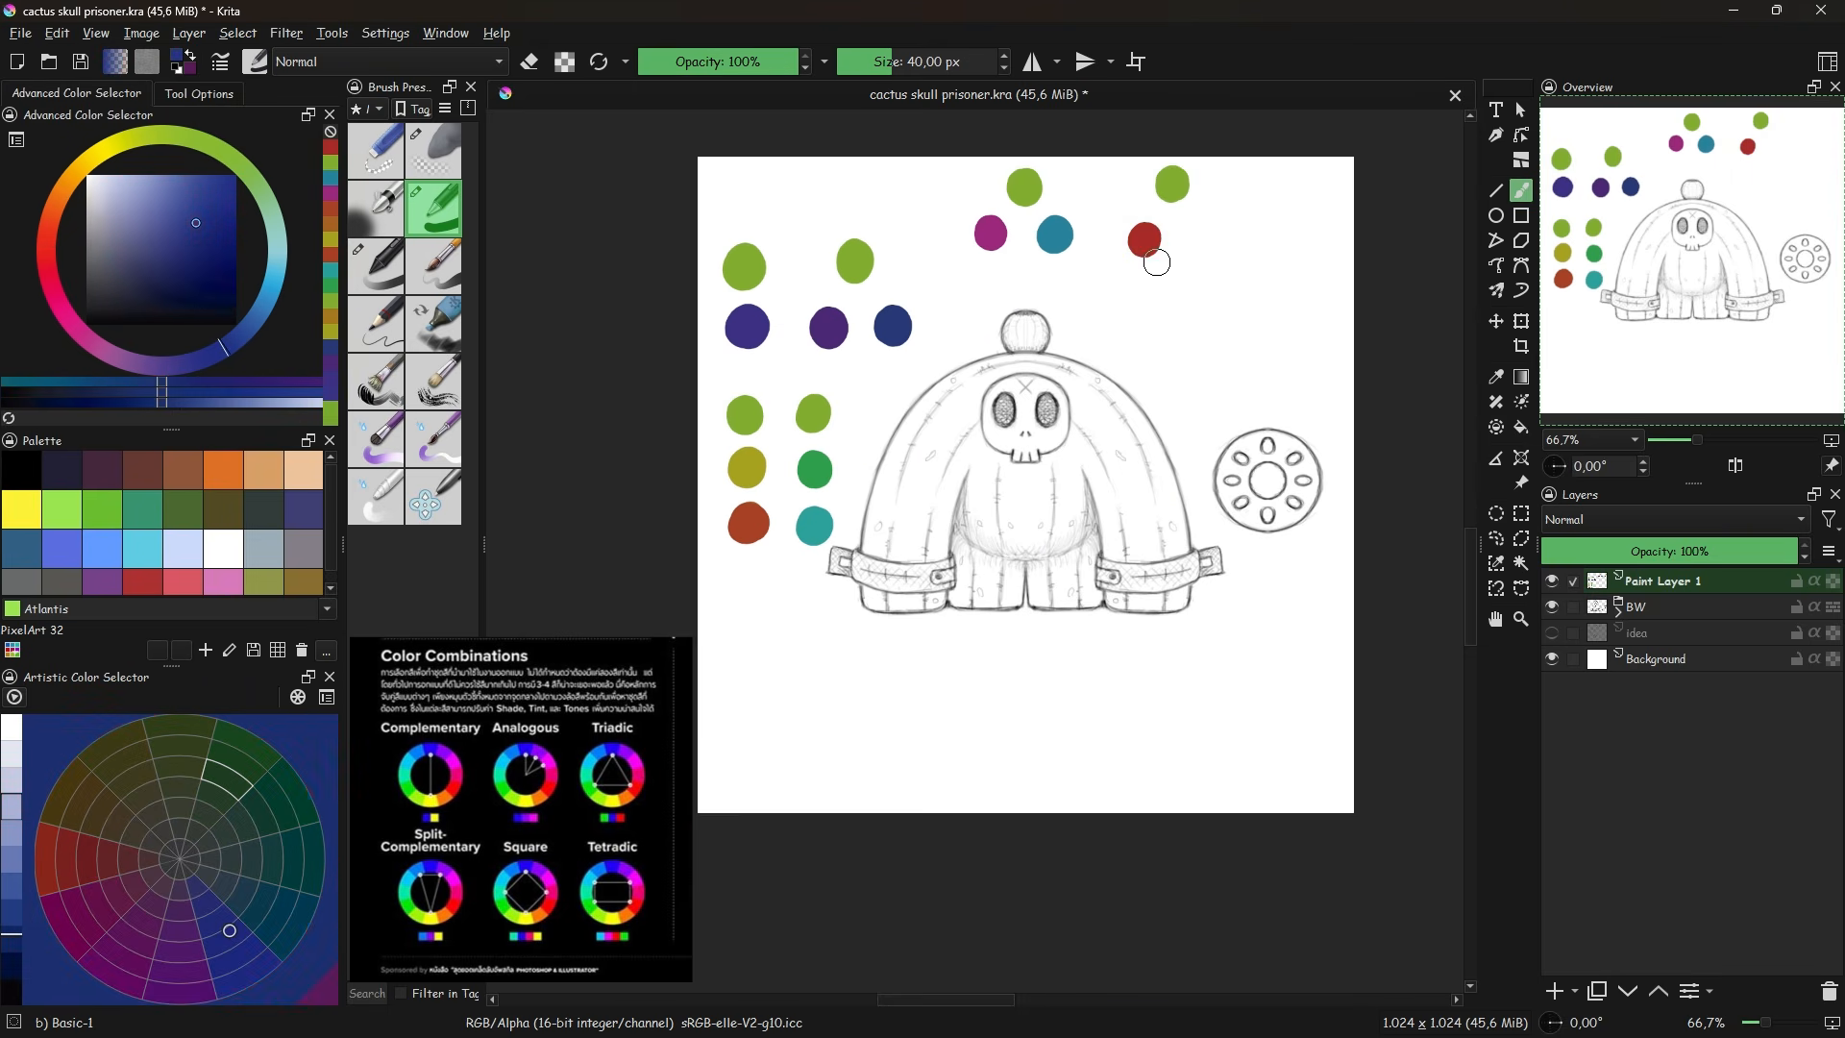
pyautogui.click(277, 251)
pyautogui.click(1237, 213)
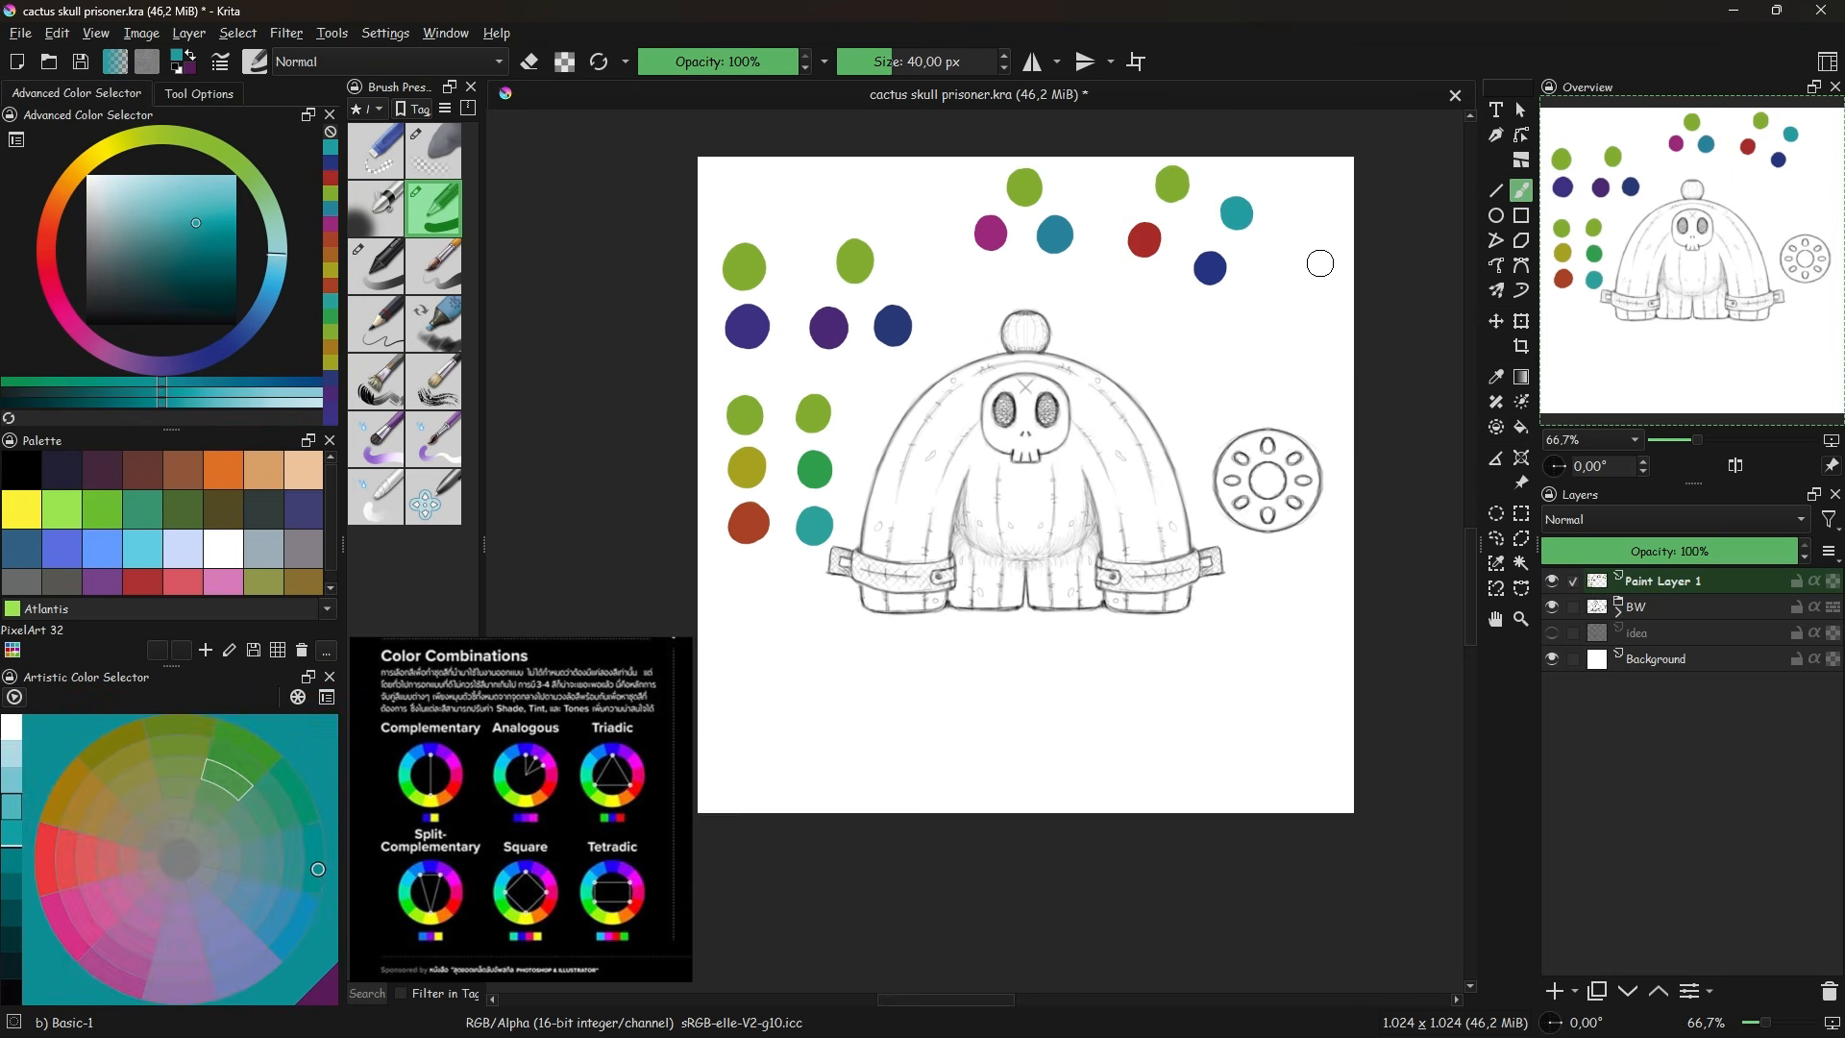
# - Paint a square set above the round cactus disc: yellow-green, blue-violet, crimson and green-teal swatches
pyautogui.click(142, 136)
pyautogui.click(1265, 318)
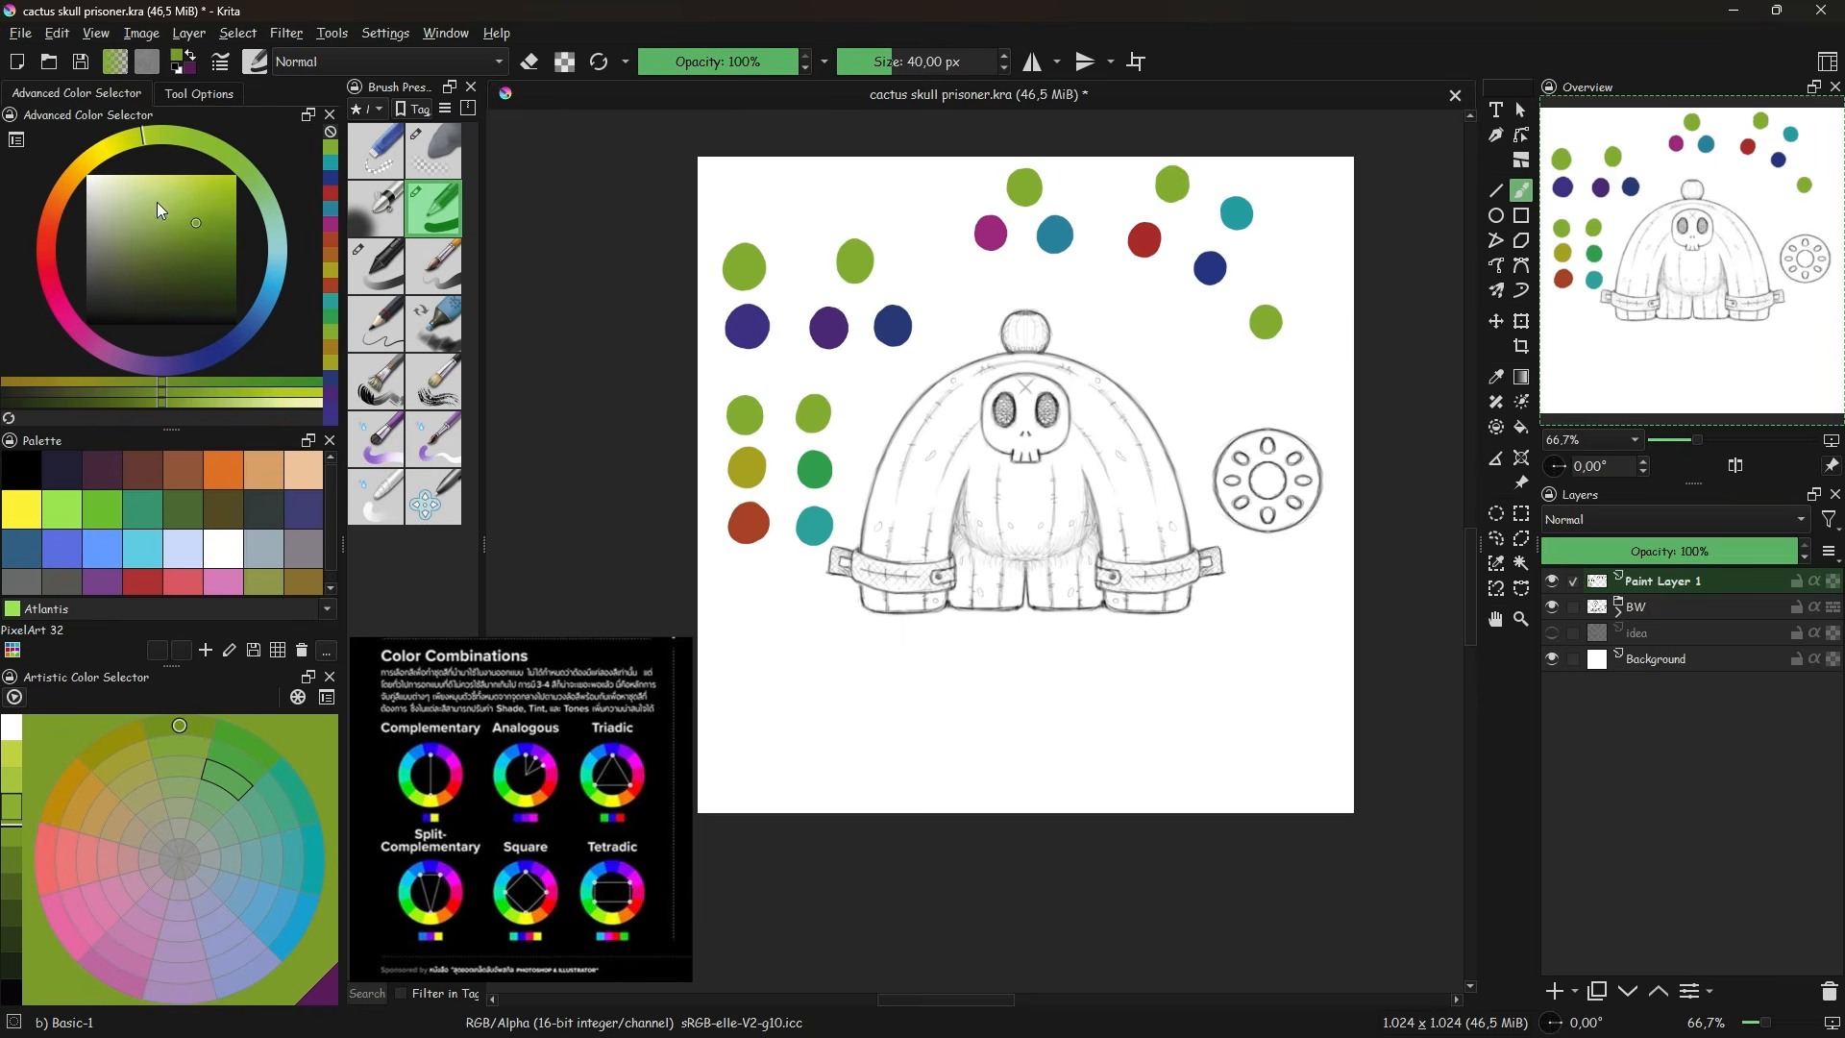
pyautogui.click(220, 348)
pyautogui.click(1271, 391)
pyautogui.click(43, 277)
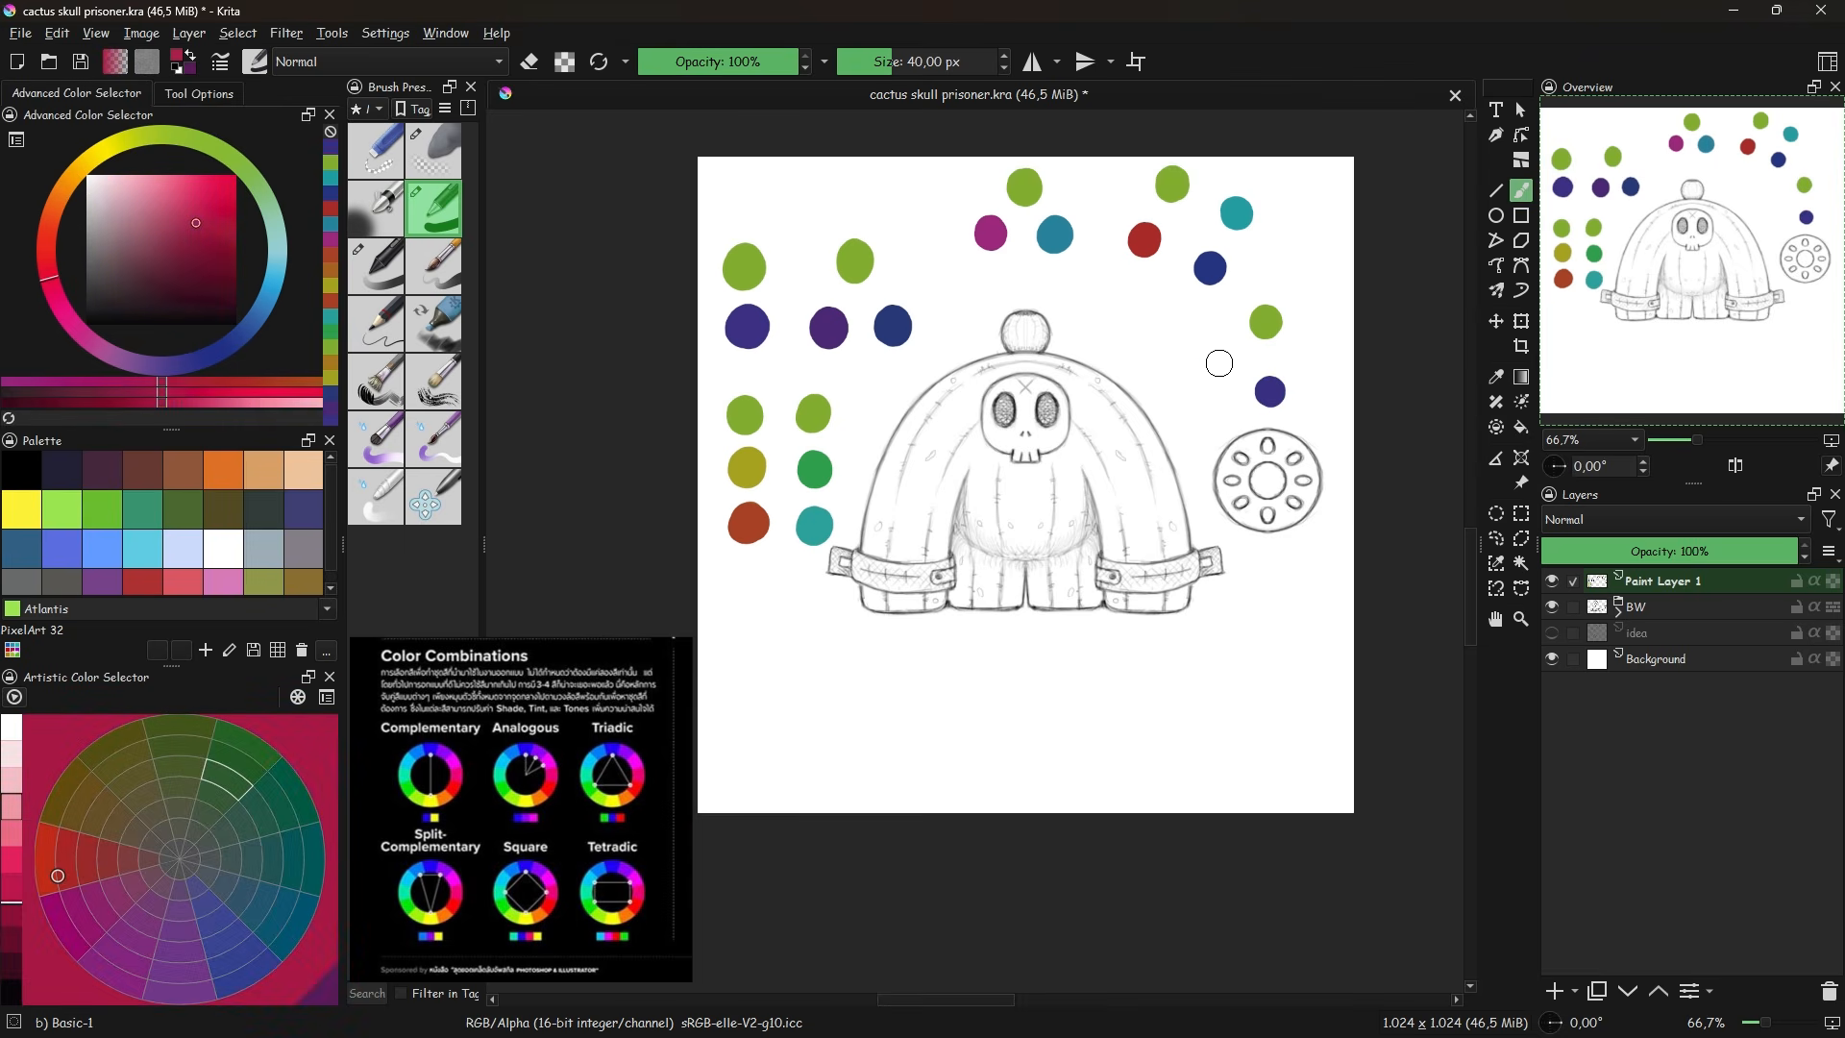
pyautogui.click(273, 217)
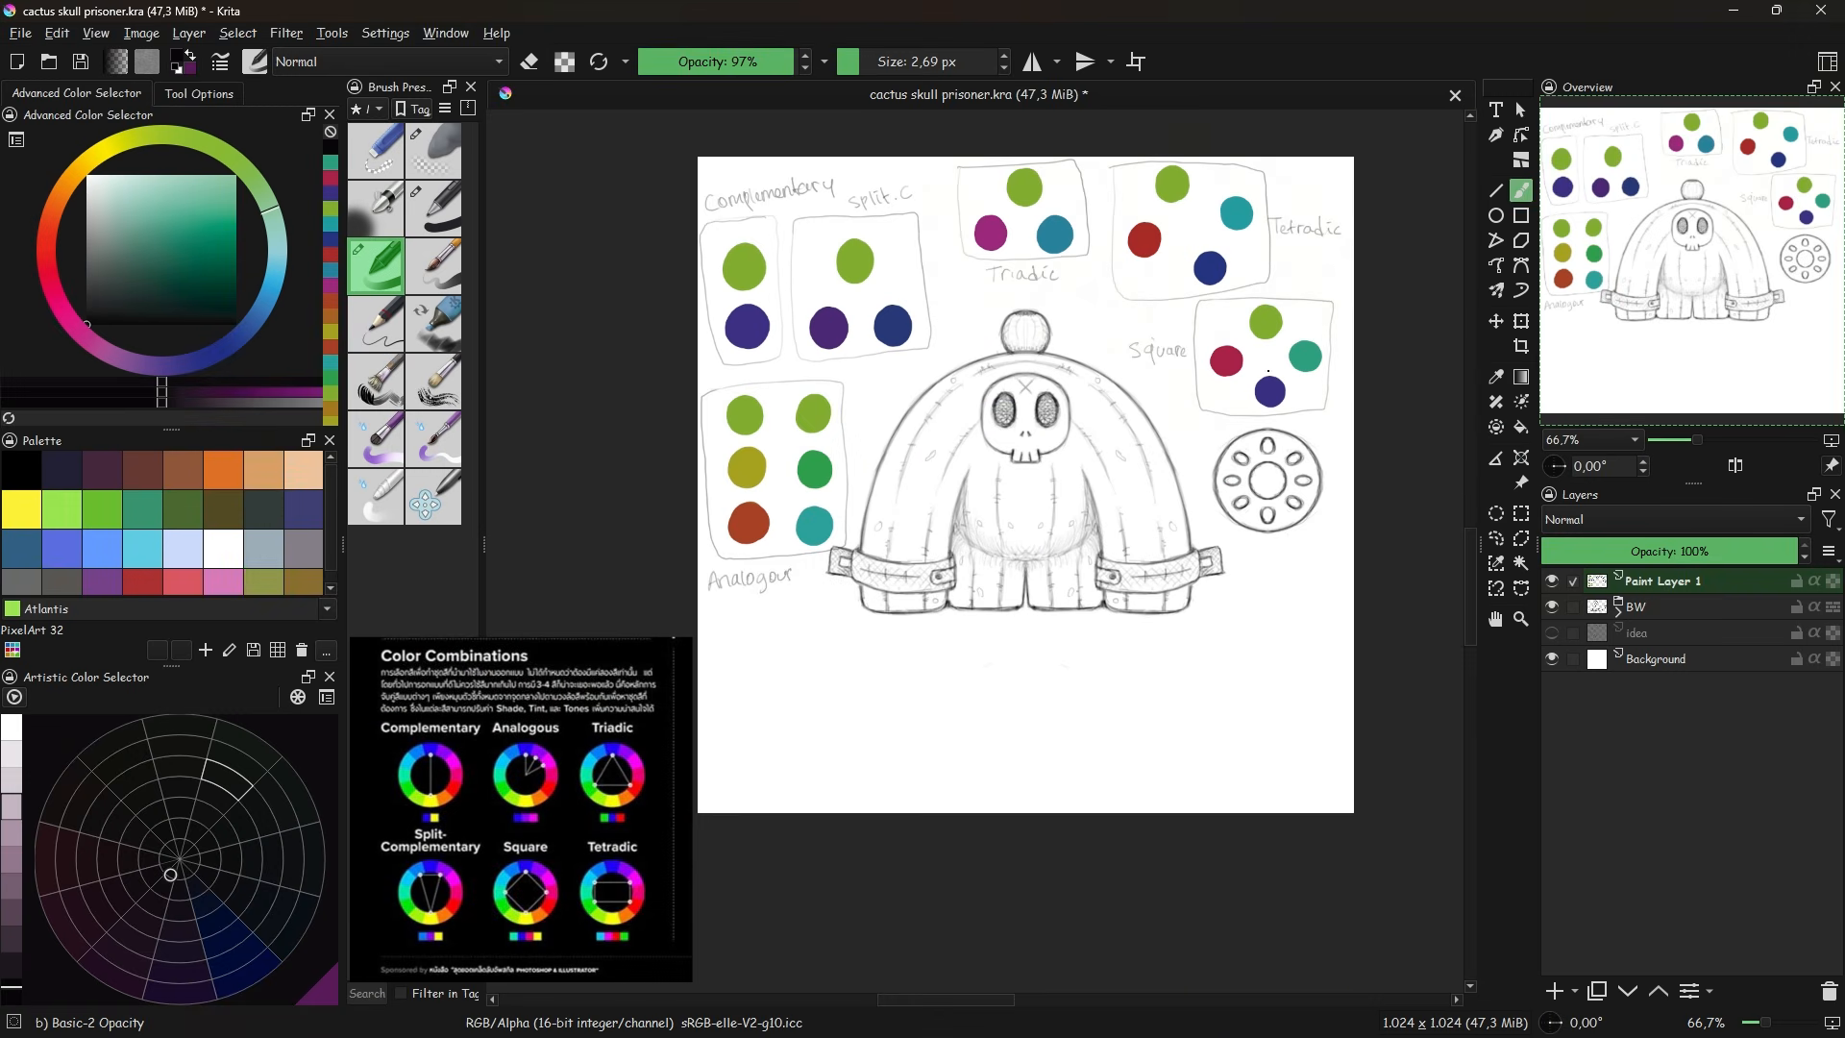
# - Rename the swatch layer "palette" and save the document
pyautogui.doubleClick(1633, 581)
pyautogui.write('palette')
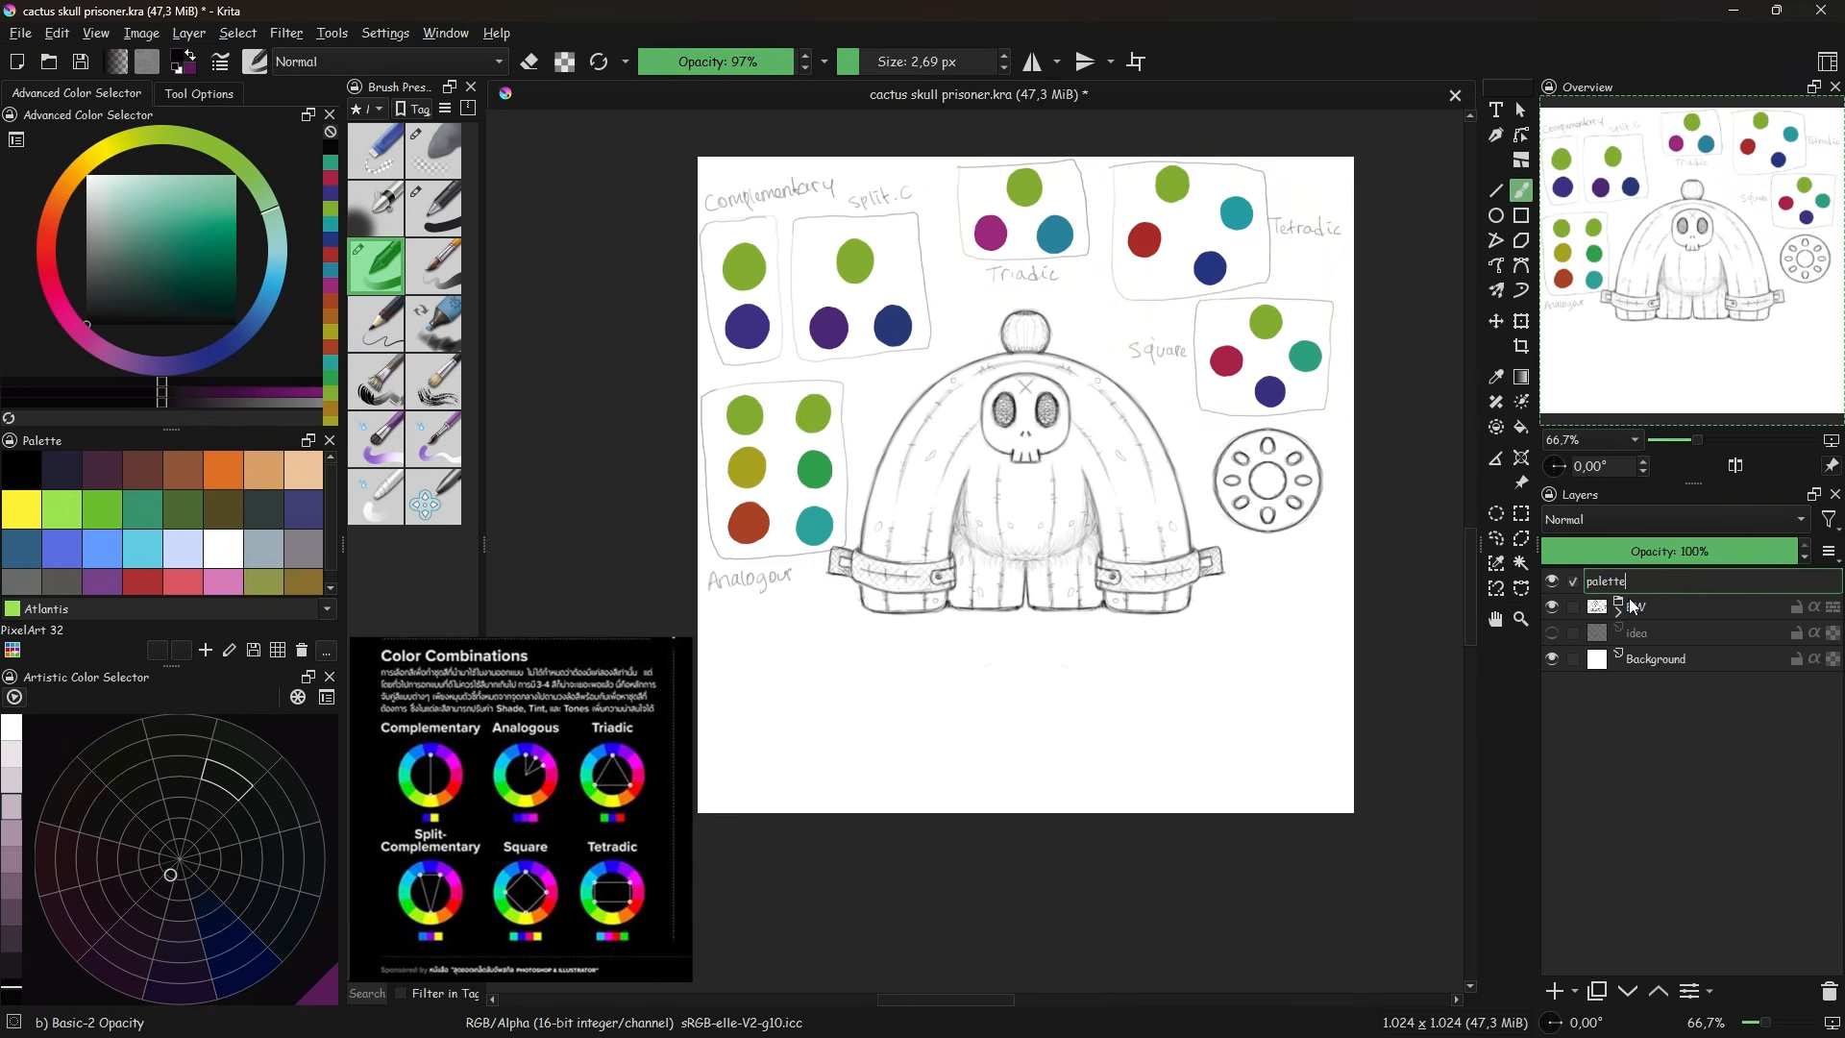
pyautogui.press('Return')
pyautogui.hotkey('ctrl', 's')
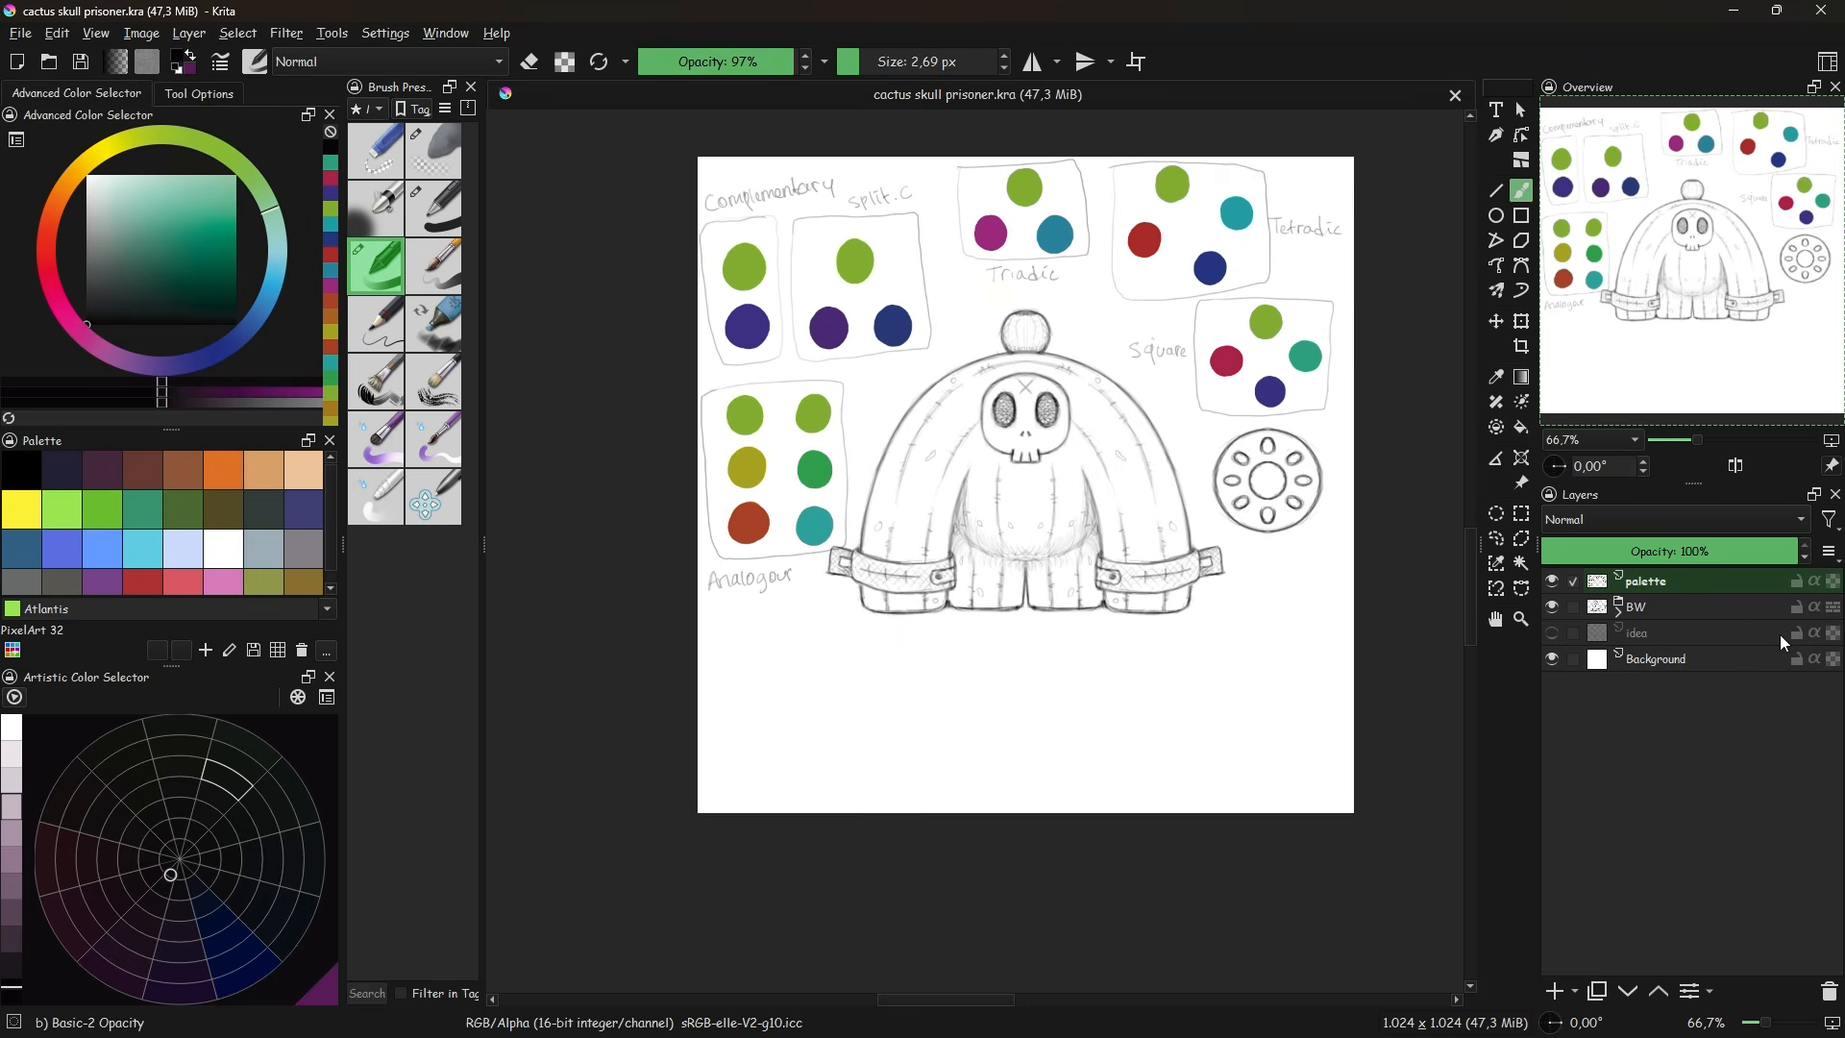
# - Duplicate the palette layer, hide the original and name the copy "Triadic palette"
pyautogui.rightClick(1747, 588)
pyautogui.click(1637, 247)
pyautogui.doubleClick(1626, 581)
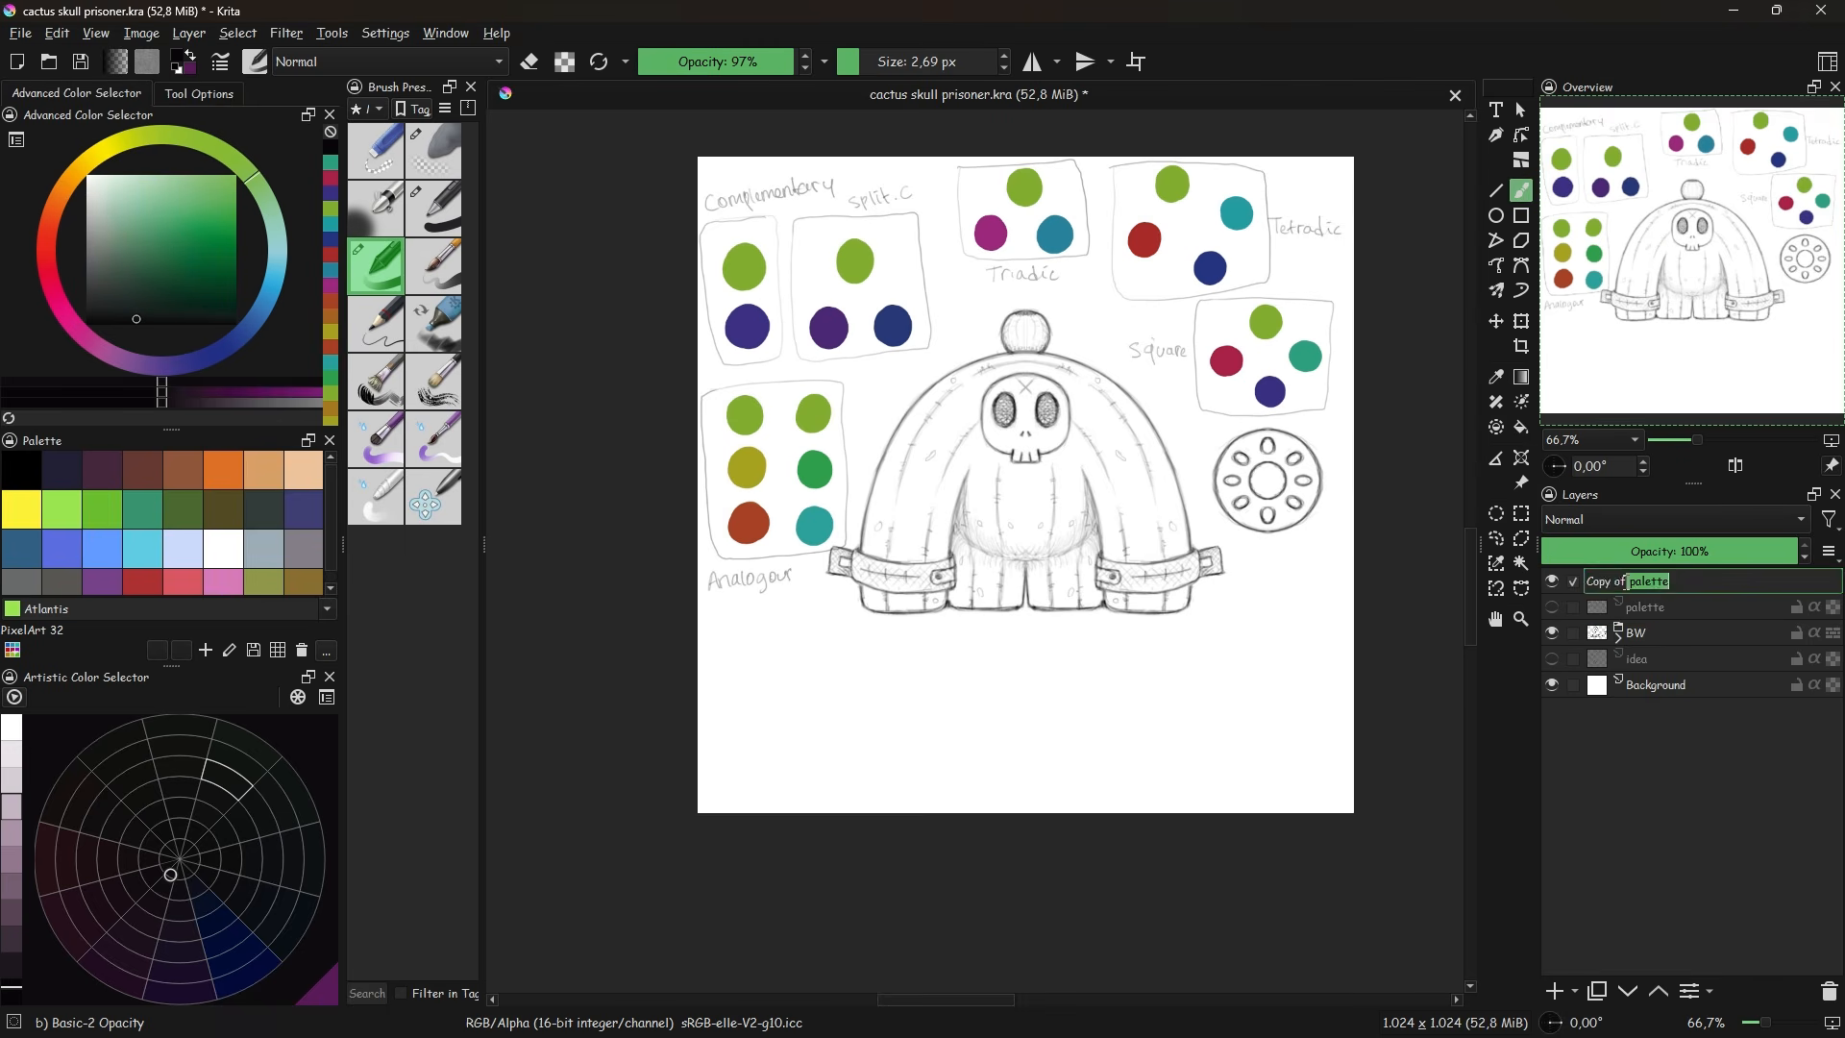
pyautogui.write('Triadic')
pyautogui.press('Return')
# - Remove every set except the triadic one from the Triadic palette layer and move it beside the character
pyautogui.moveTo(1240, 385); pyautogui.dragTo(1141, 157)
pyautogui.moveTo(893, 326)
pyautogui.mouseDown()
pyautogui.moveTo(741, 412)
pyautogui.moveTo(812, 519)
pyautogui.mouseUp()
pyautogui.click(1521, 321)
pyautogui.moveTo(1022, 351); pyautogui.dragTo(845, 490)
pyautogui.press('Return')
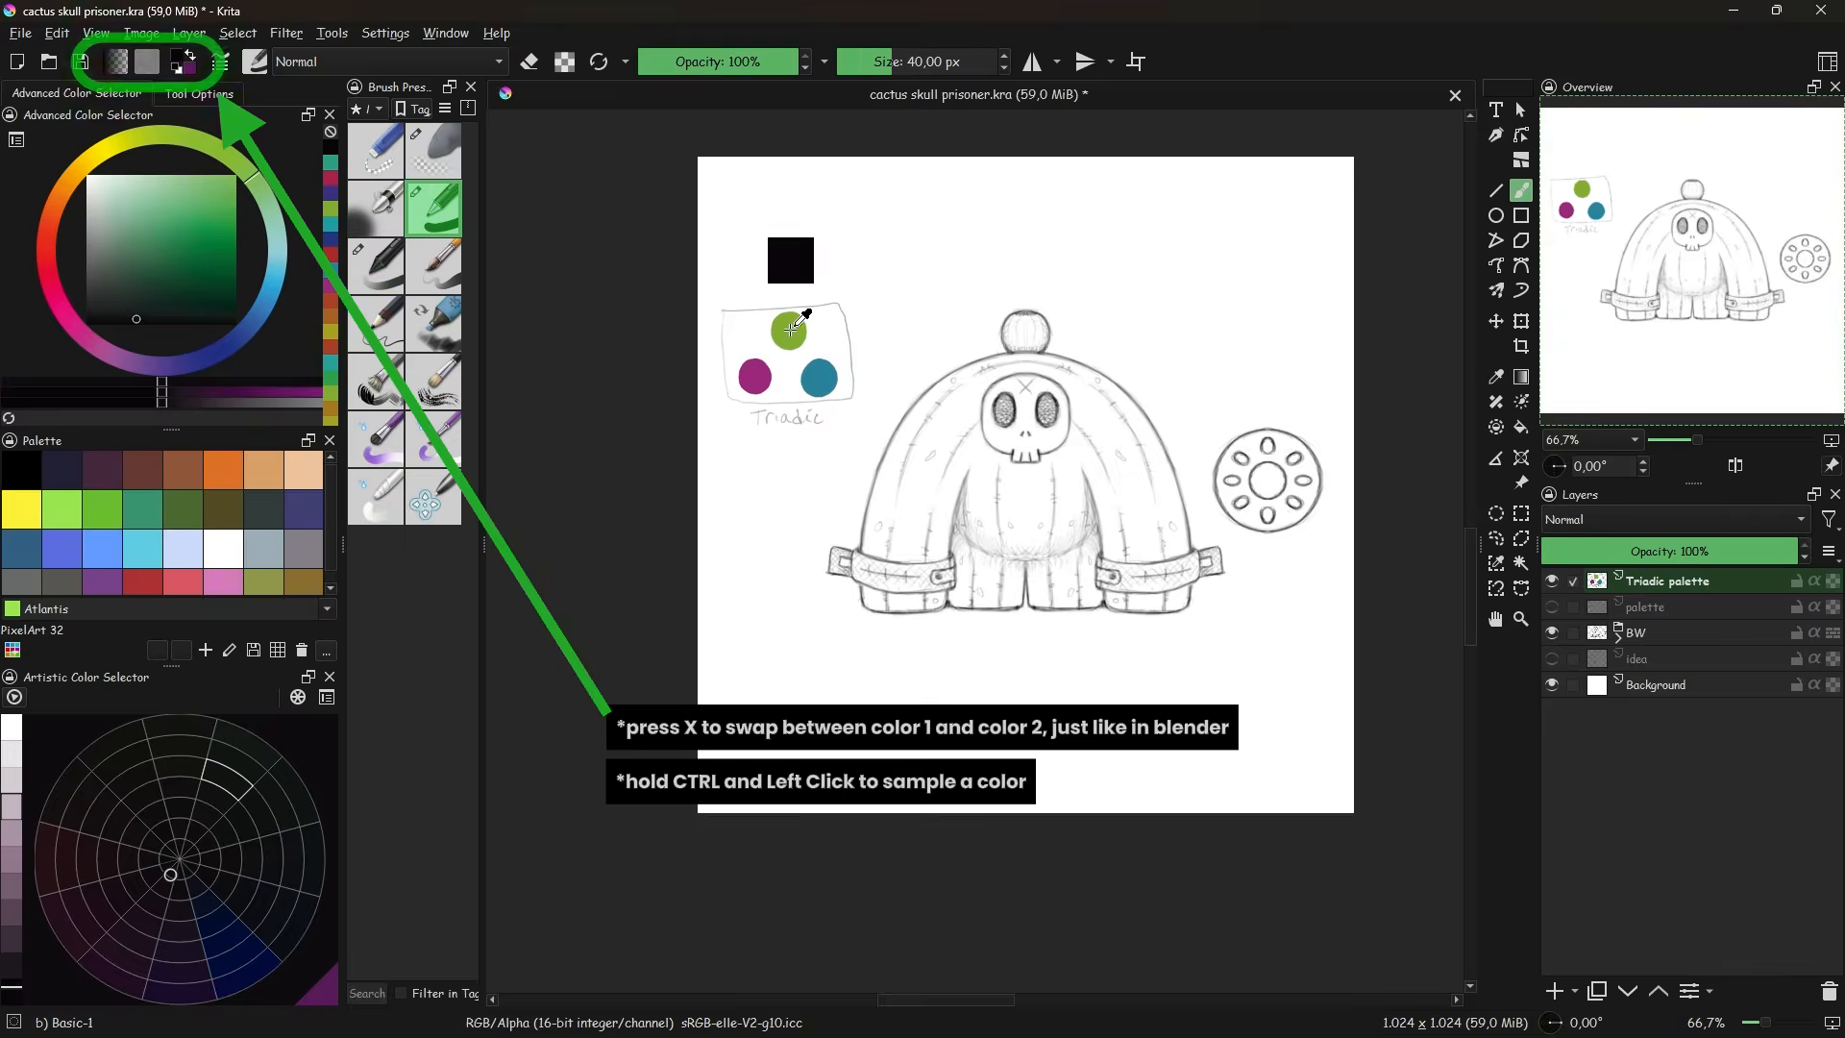
# - Colour the character beneath the BW sketch with the sampled triadic swatches: green body, magenta top ball and blue cuffs
pyautogui.keyDown('ctrl'); pyautogui.click(754, 377); pyautogui.keyUp('ctrl')
pyautogui.keyDown('ctrl'); pyautogui.click(819, 377); pyautogui.keyUp('ctrl')
pyautogui.keyDown('ctrl'); pyautogui.click(788, 329); pyautogui.keyUp('ctrl')
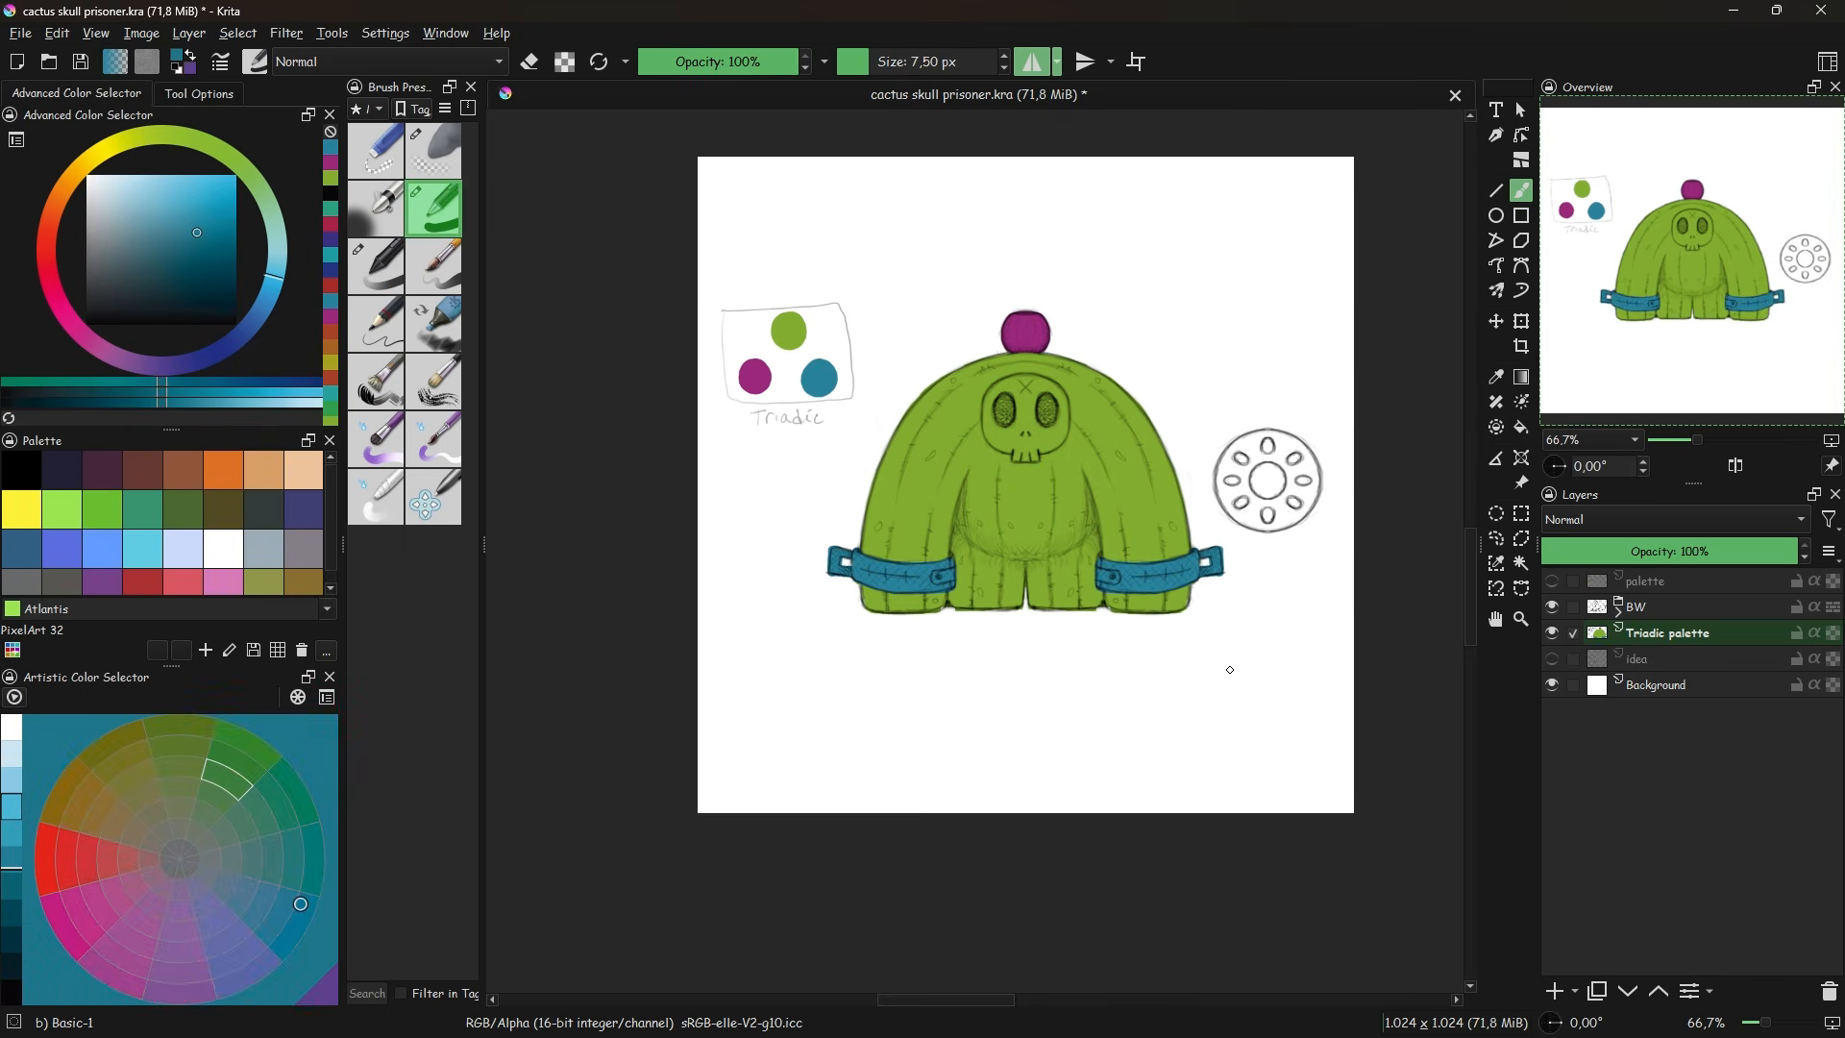
# - Mix a pale cream from the sampled green and add it as a swatch to the triadic set, without mirroring
pyautogui.keyDown('ctrl'); pyautogui.click(807, 347); pyautogui.keyUp('ctrl')
pyautogui.moveTo(167, 217)
pyautogui.mouseDown()
pyautogui.moveTo(127, 204)
pyautogui.moveTo(128, 185)
pyautogui.mouseUp()
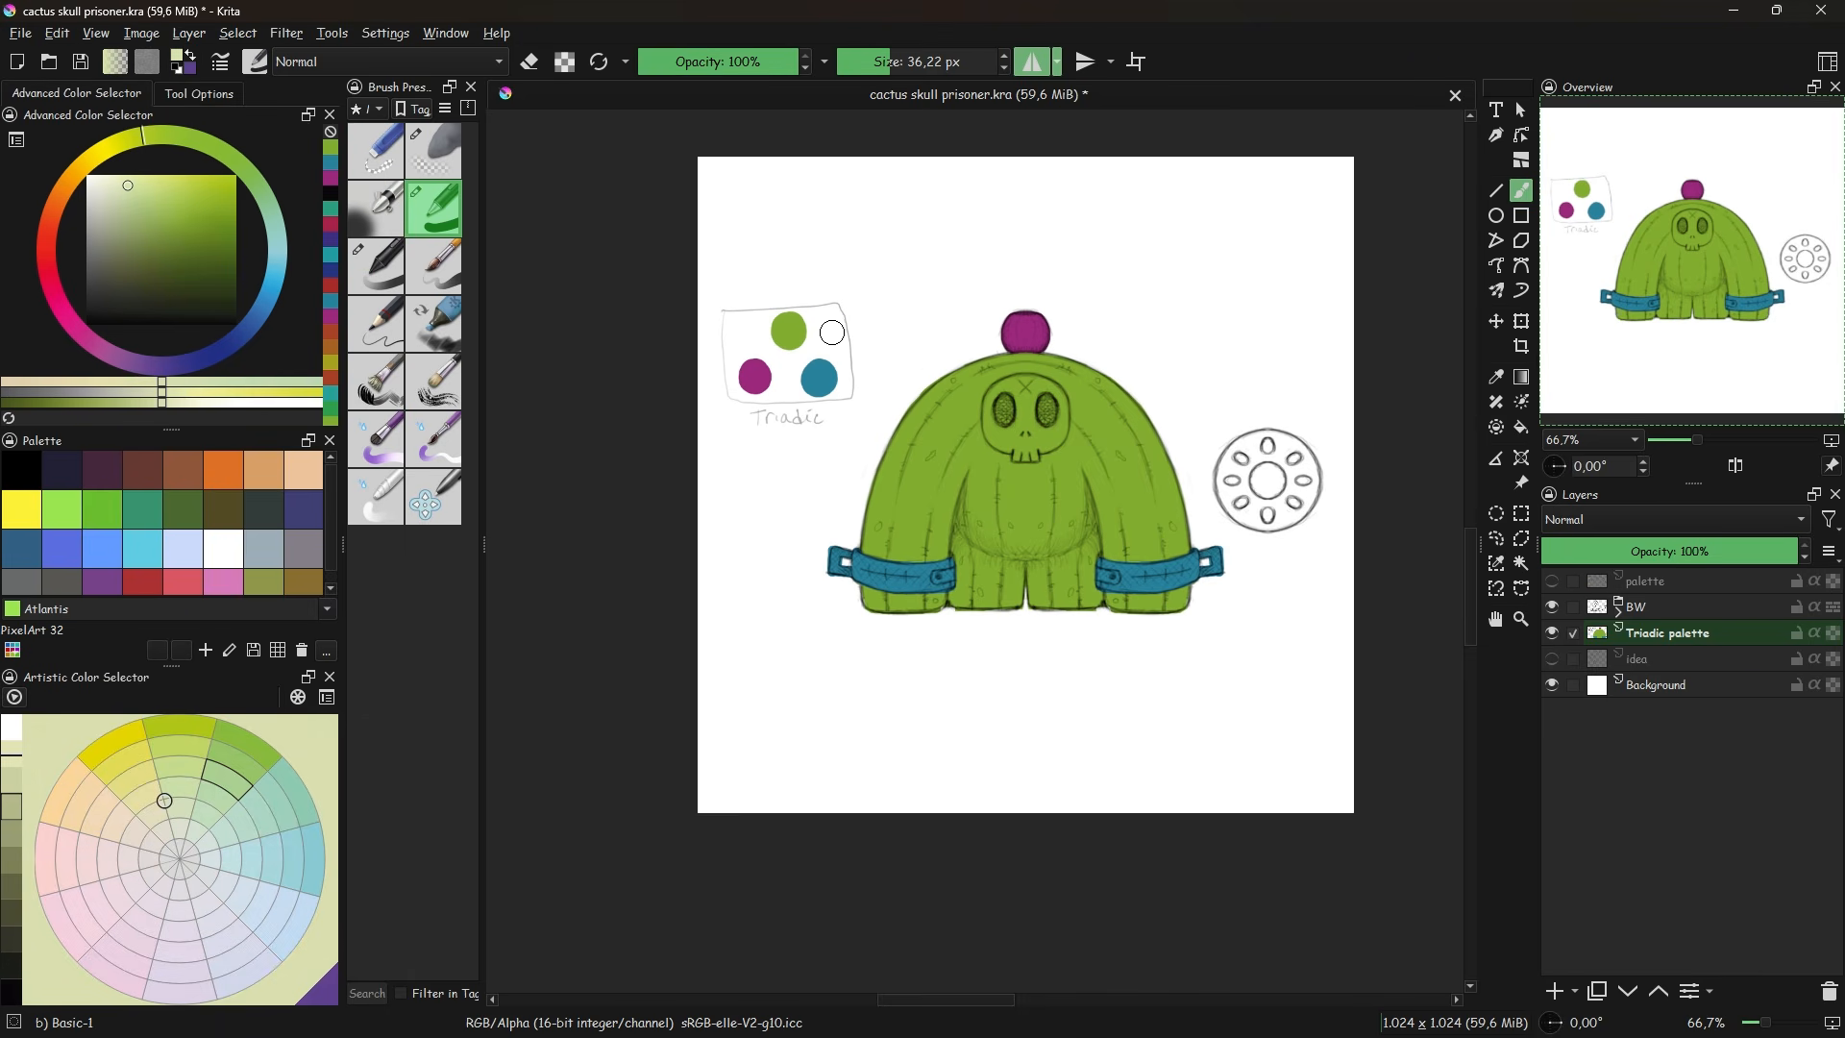
pyautogui.click(831, 331)
pyautogui.hotkey('ctrl', 'z')
pyautogui.click(1032, 62)
pyautogui.click(109, 187)
pyautogui.click(129, 151)
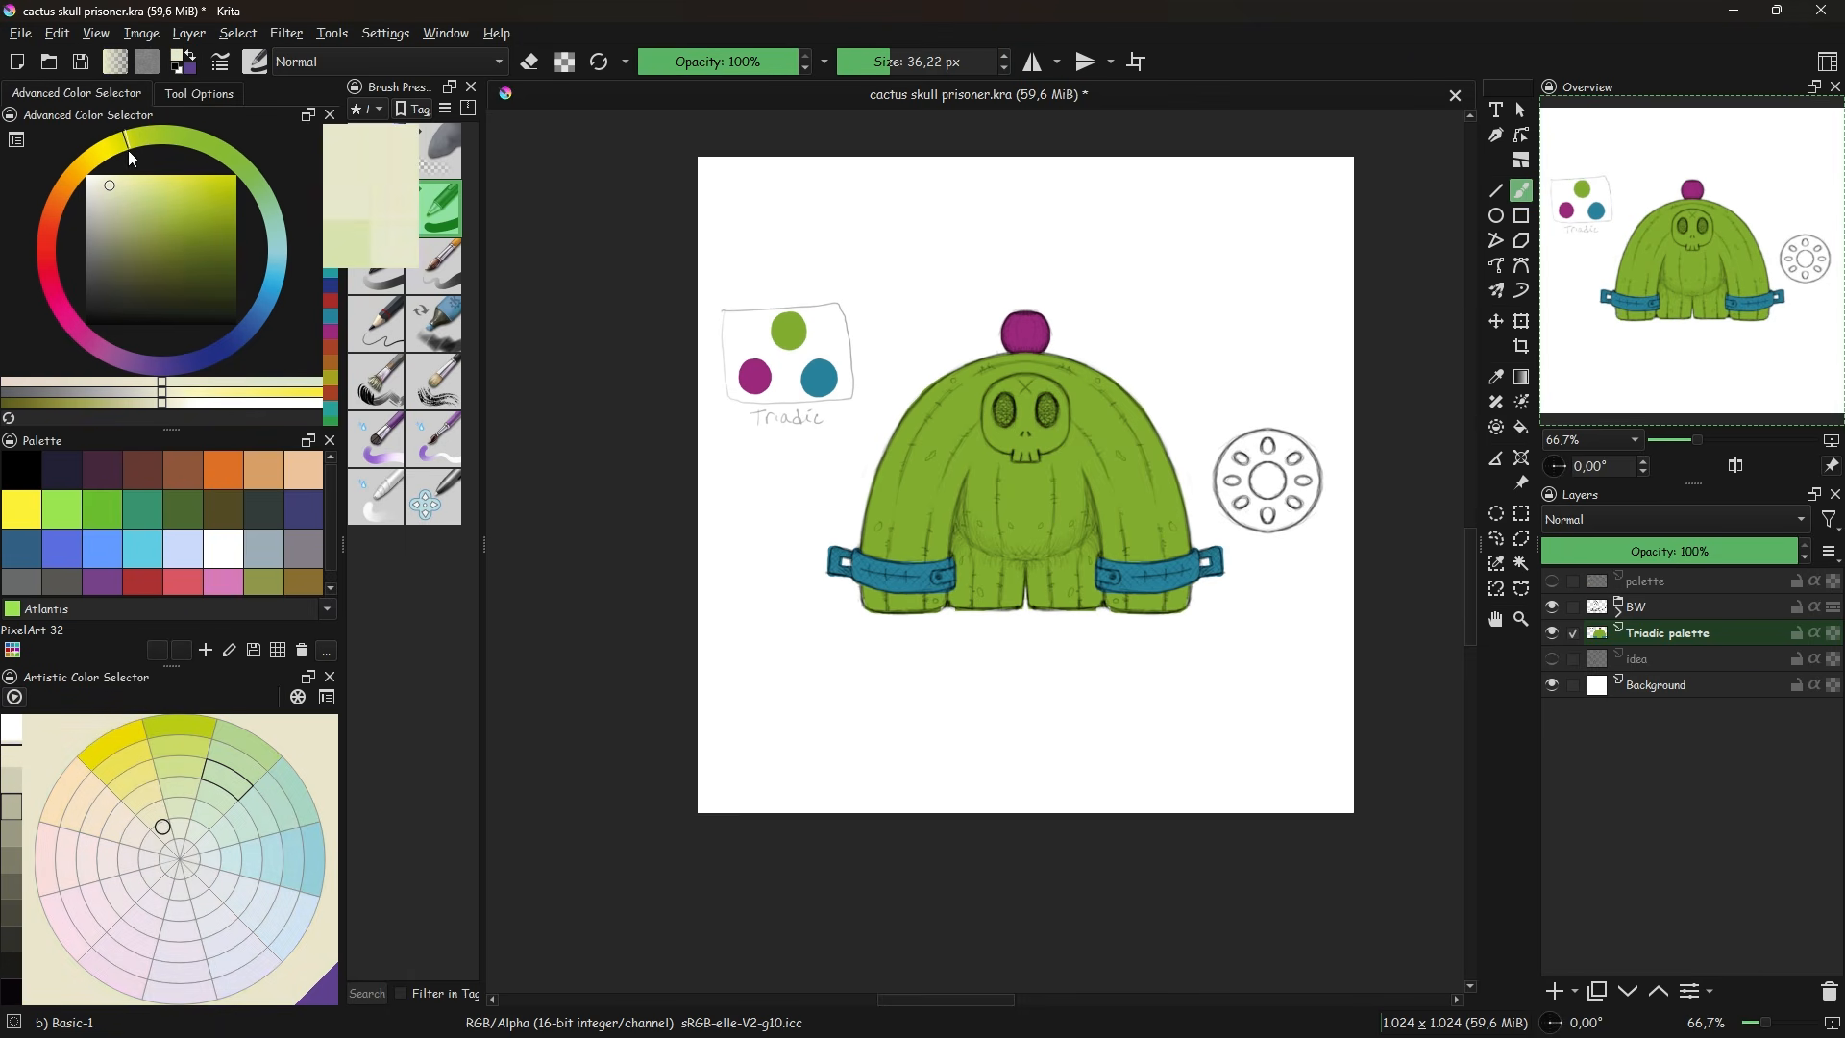
pyautogui.moveTo(829, 332); pyautogui.dragTo(825, 329)
# - Paint the character's skull face cream
pyautogui.moveTo(1038, 390)
pyautogui.mouseDown()
pyautogui.moveTo(1017, 419)
pyautogui.moveTo(1002, 392)
pyautogui.mouseUp()
pyautogui.hotkey('ctrl', 'z')
pyautogui.moveTo(1033, 389)
pyautogui.mouseDown()
pyautogui.moveTo(1004, 435)
pyautogui.moveTo(1023, 384)
pyautogui.moveTo(996, 407)
pyautogui.moveTo(1020, 444)
pyautogui.mouseUp()
pyautogui.press('m')
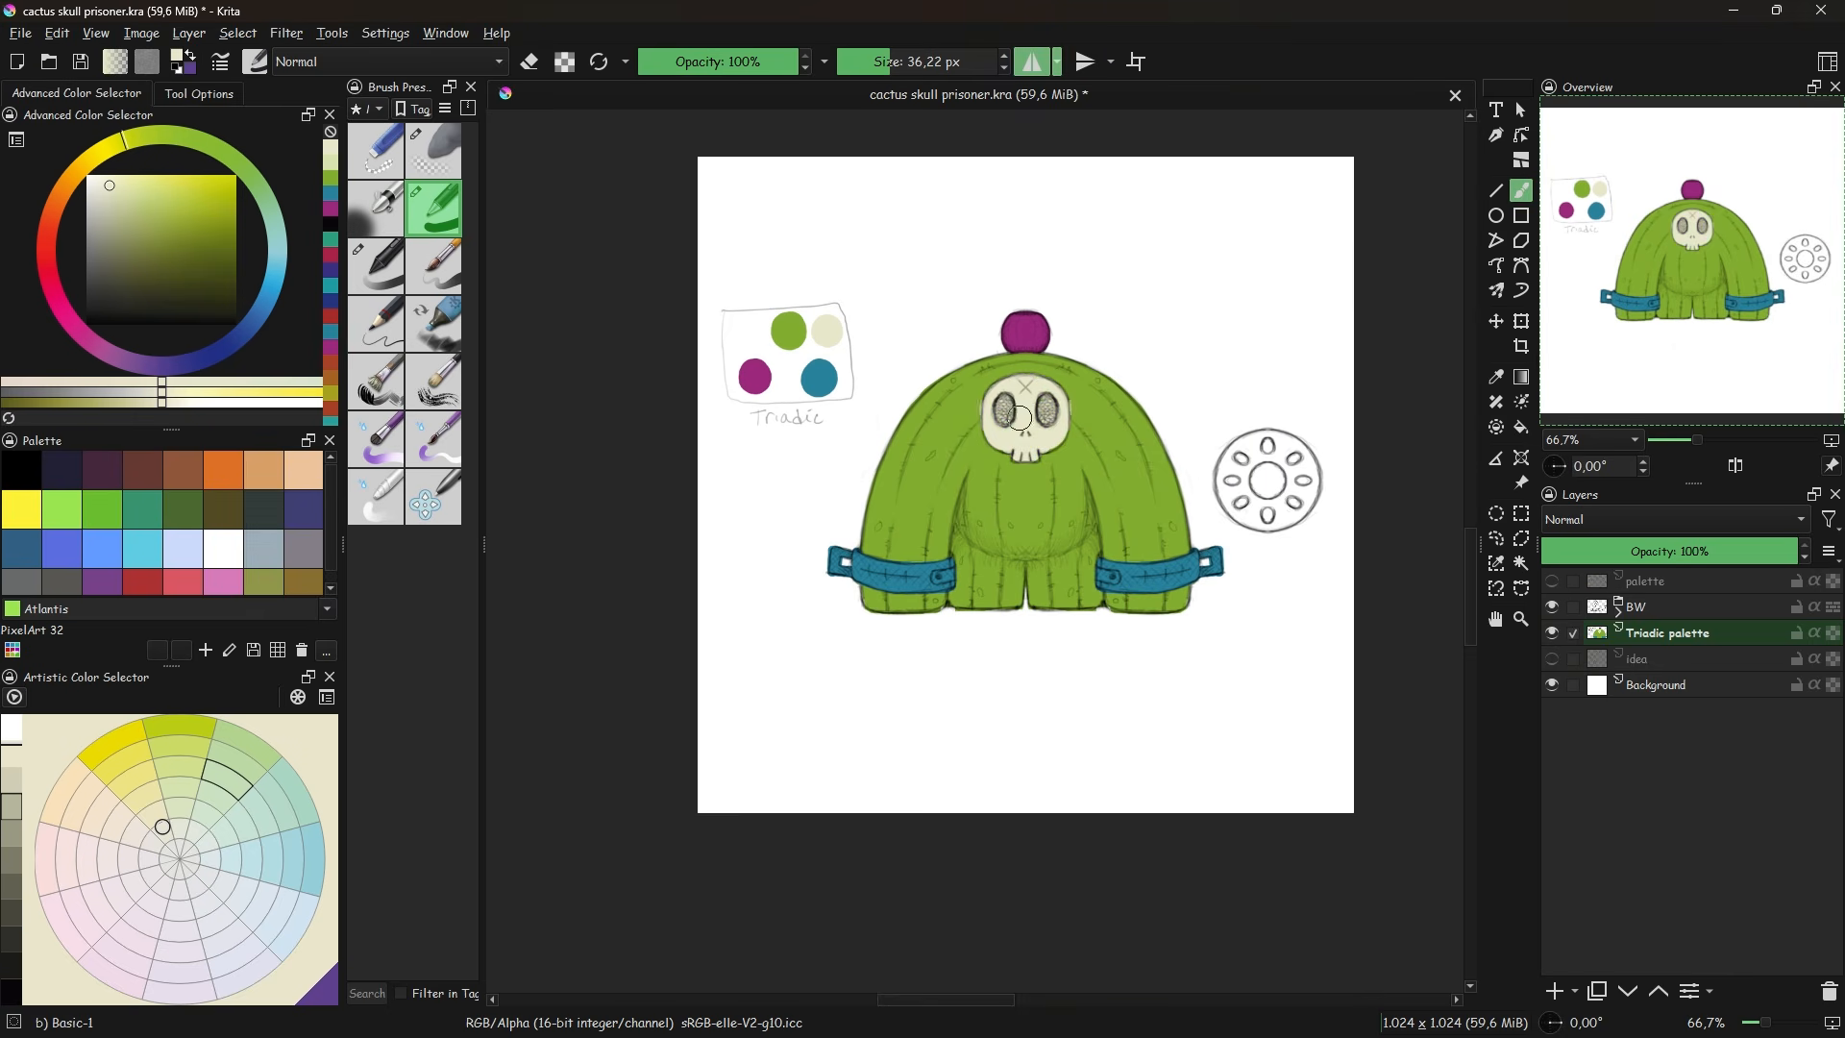
# - Sample the triadic green and fill the round cactus disc with one large unmirrored brush dab
pyautogui.keyDown('ctrl'); pyautogui.click(789, 331); pyautogui.keyUp('ctrl')
pyautogui.moveTo(1254, 461)
pyautogui.mouseDown()
pyautogui.moveTo(1283, 508)
pyautogui.moveTo(1309, 476)
pyautogui.mouseUp()
pyautogui.hotkey('ctrl', 'z')
pyautogui.click(1032, 62)
pyautogui.click(1268, 481)
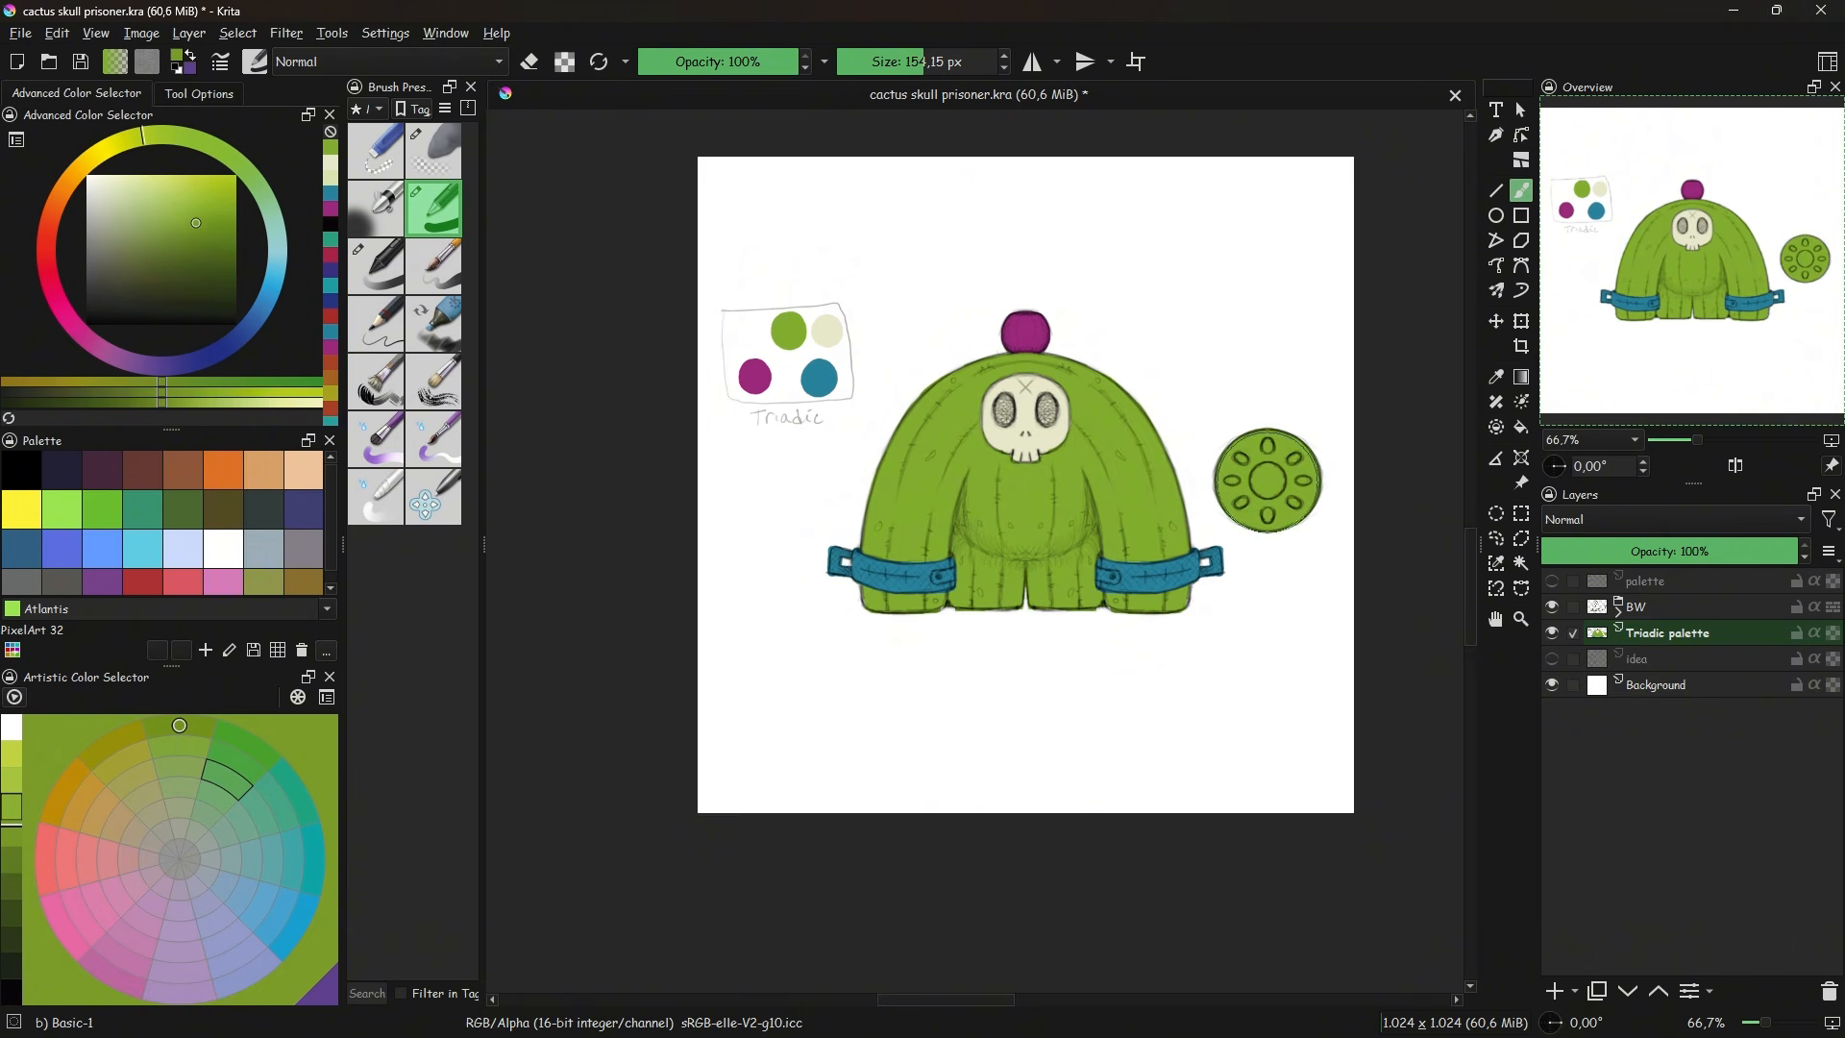
# - Paint the disc's small ovals and its centre circle with the sampled magenta
pyautogui.keyDown('shift'); pyautogui.moveTo(1287, 583); pyautogui.dragTo(1244, 583); pyautogui.keyUp('shift')
pyautogui.keyDown('ctrl'); pyautogui.click(755, 375); pyautogui.keyUp('ctrl')
pyautogui.keyDown('shift'); pyautogui.moveTo(1268, 499); pyautogui.dragTo(1264, 499); pyautogui.keyUp('shift')
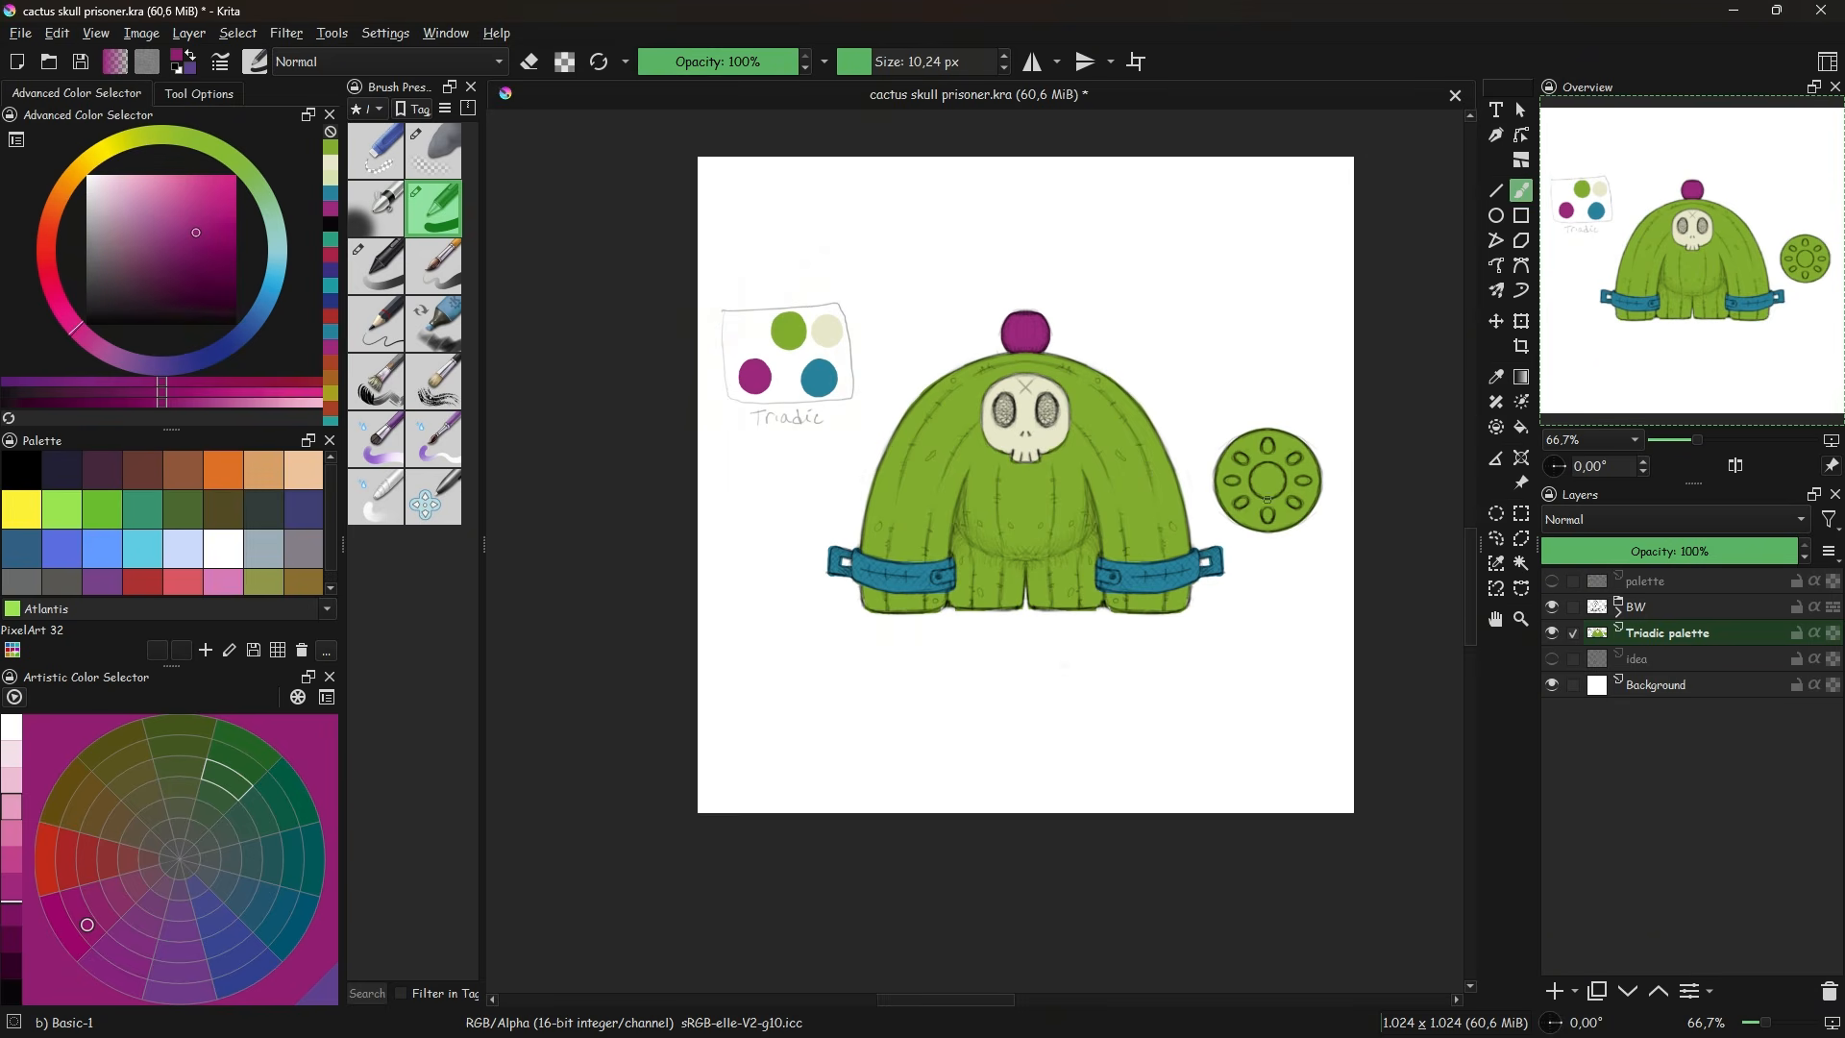
pyautogui.click(1267, 515)
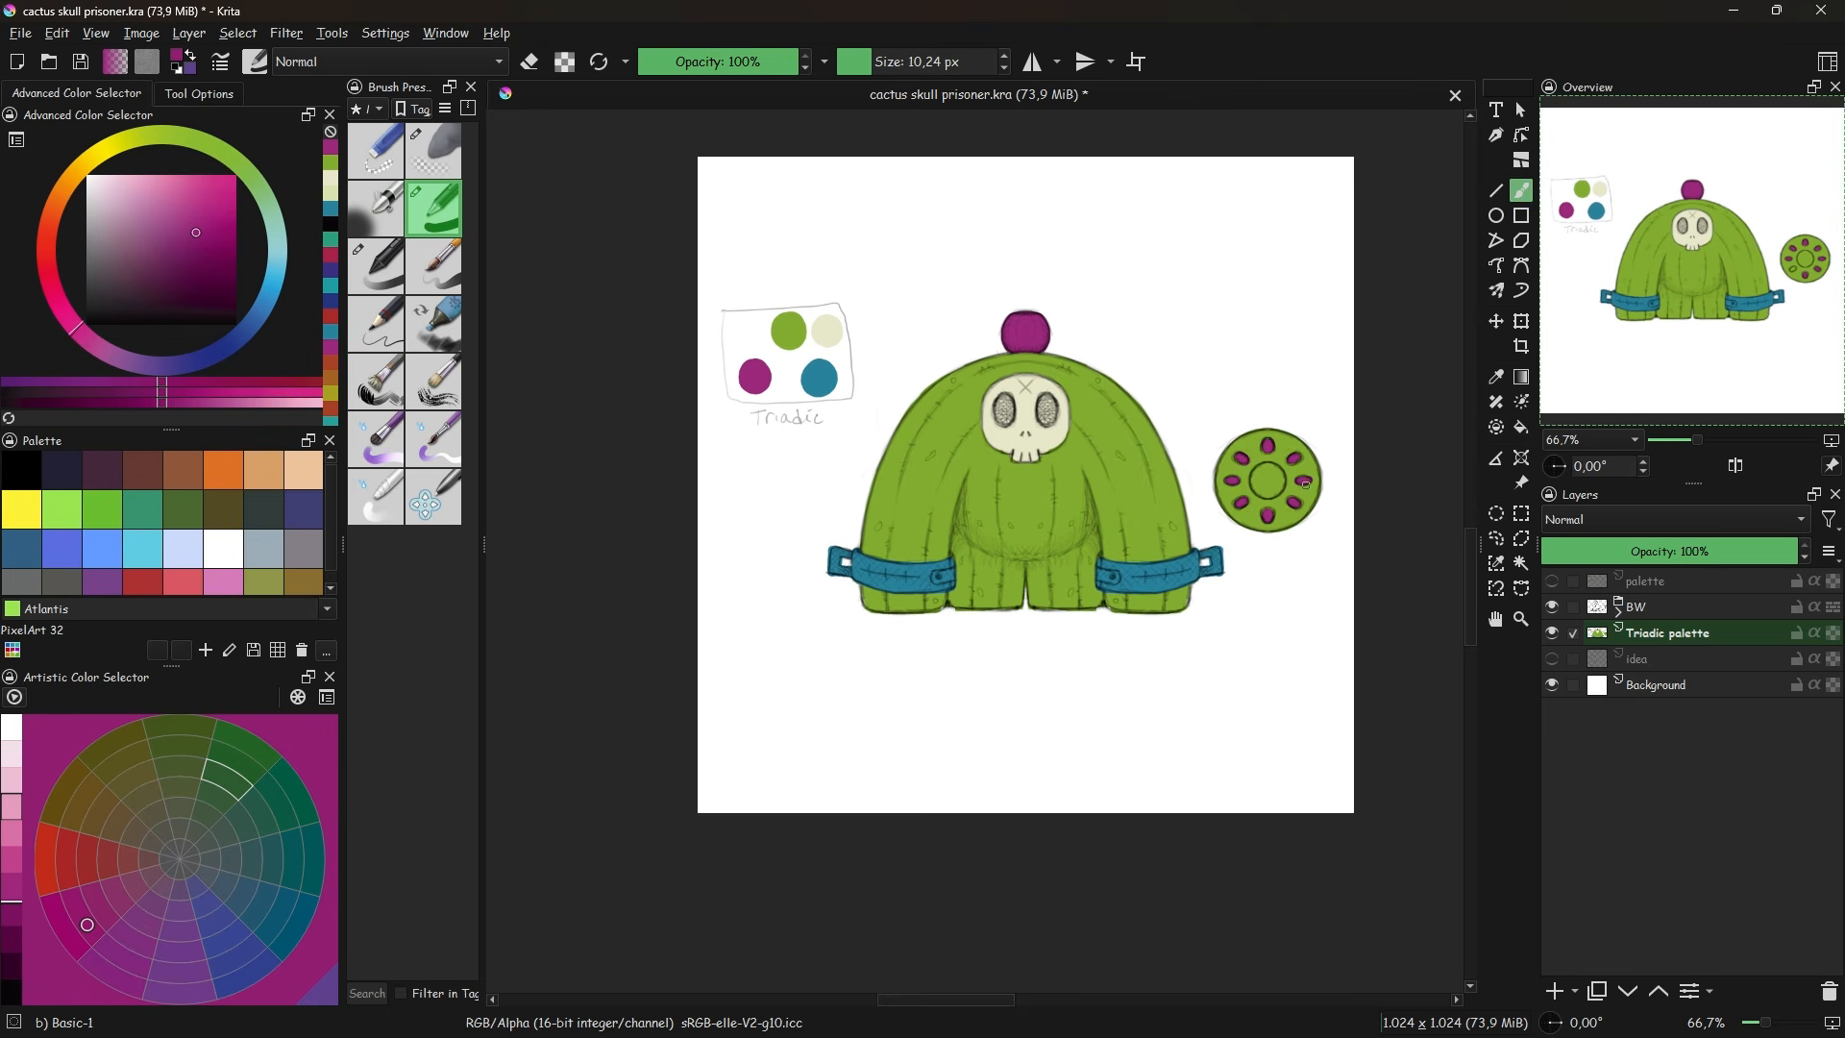
pyautogui.moveTo(1277, 473); pyautogui.dragTo(1257, 472)
pyautogui.keyDown('shift'); pyautogui.moveTo(1308, 475); pyautogui.dragTo(1321, 475); pyautogui.keyUp('shift')
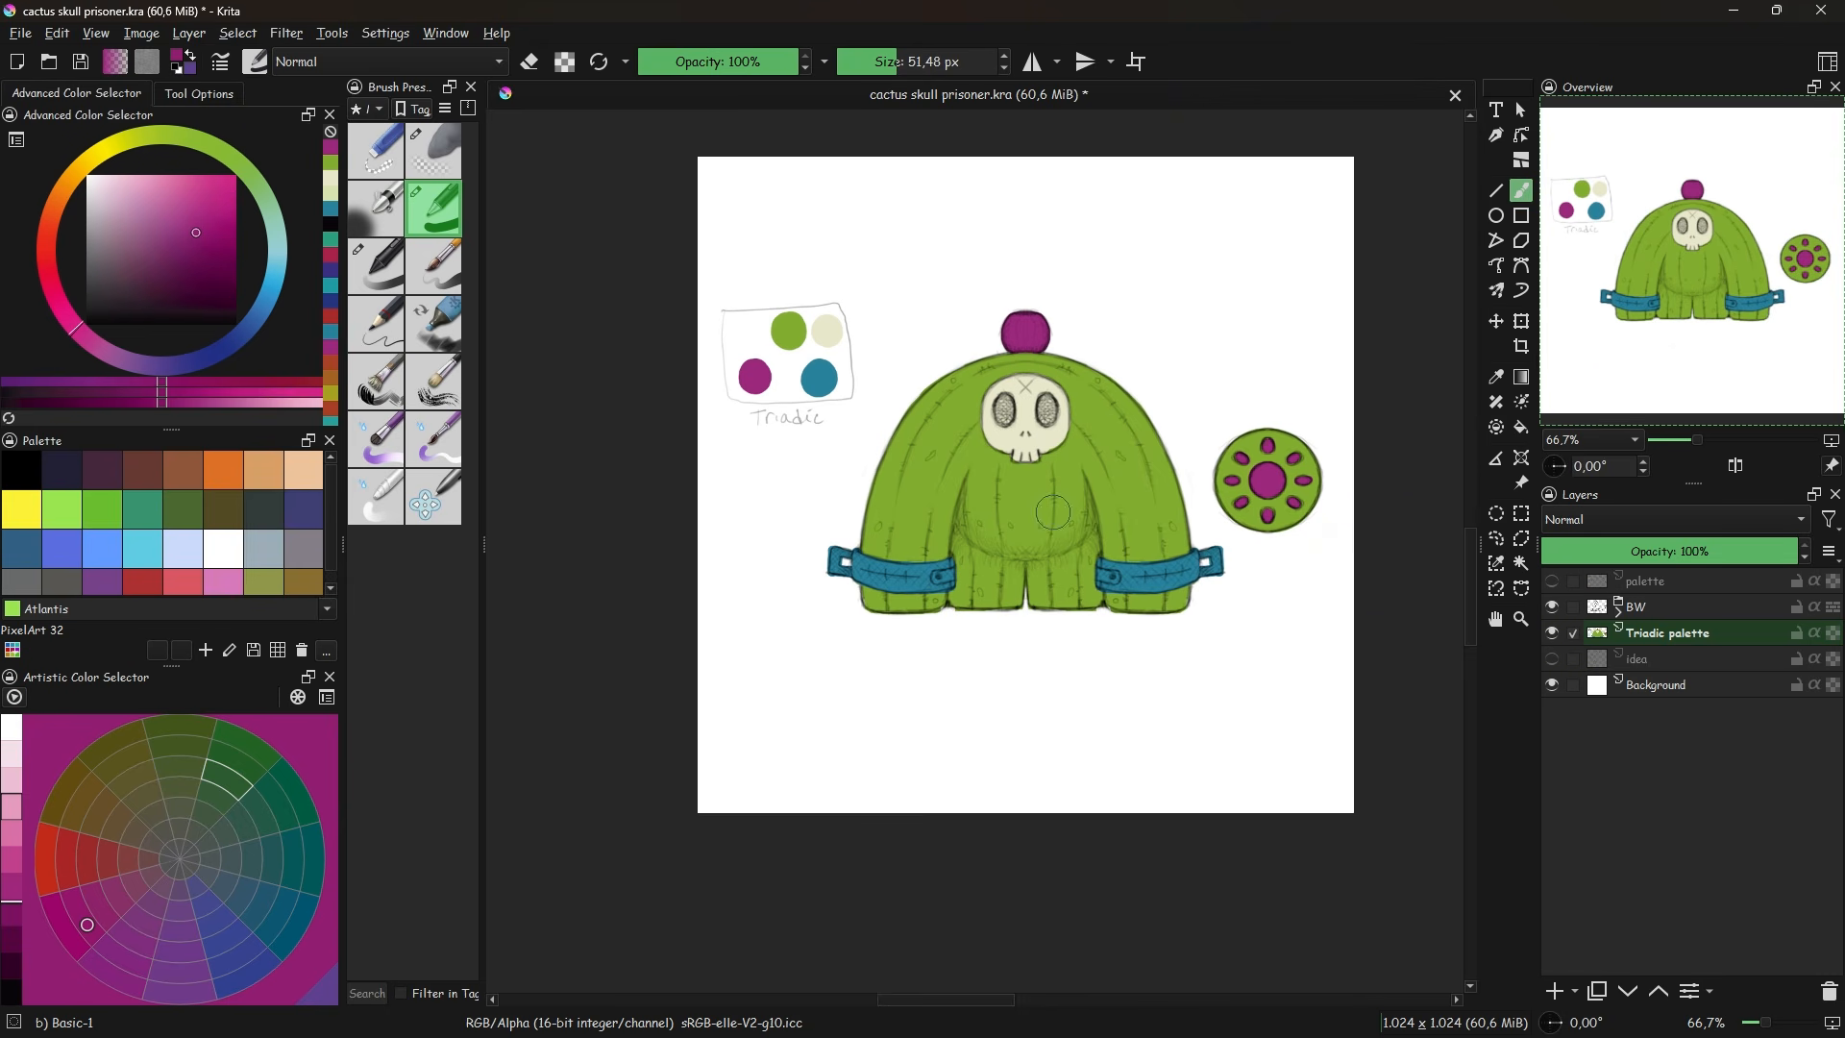
# - Start a swatch row above the triadic set with the sampled body green and a darker green beside it
pyautogui.press('ctrl')
pyautogui.keyDown('ctrl'); pyautogui.click(788, 331); pyautogui.keyUp('ctrl')
pyautogui.click(778, 238)
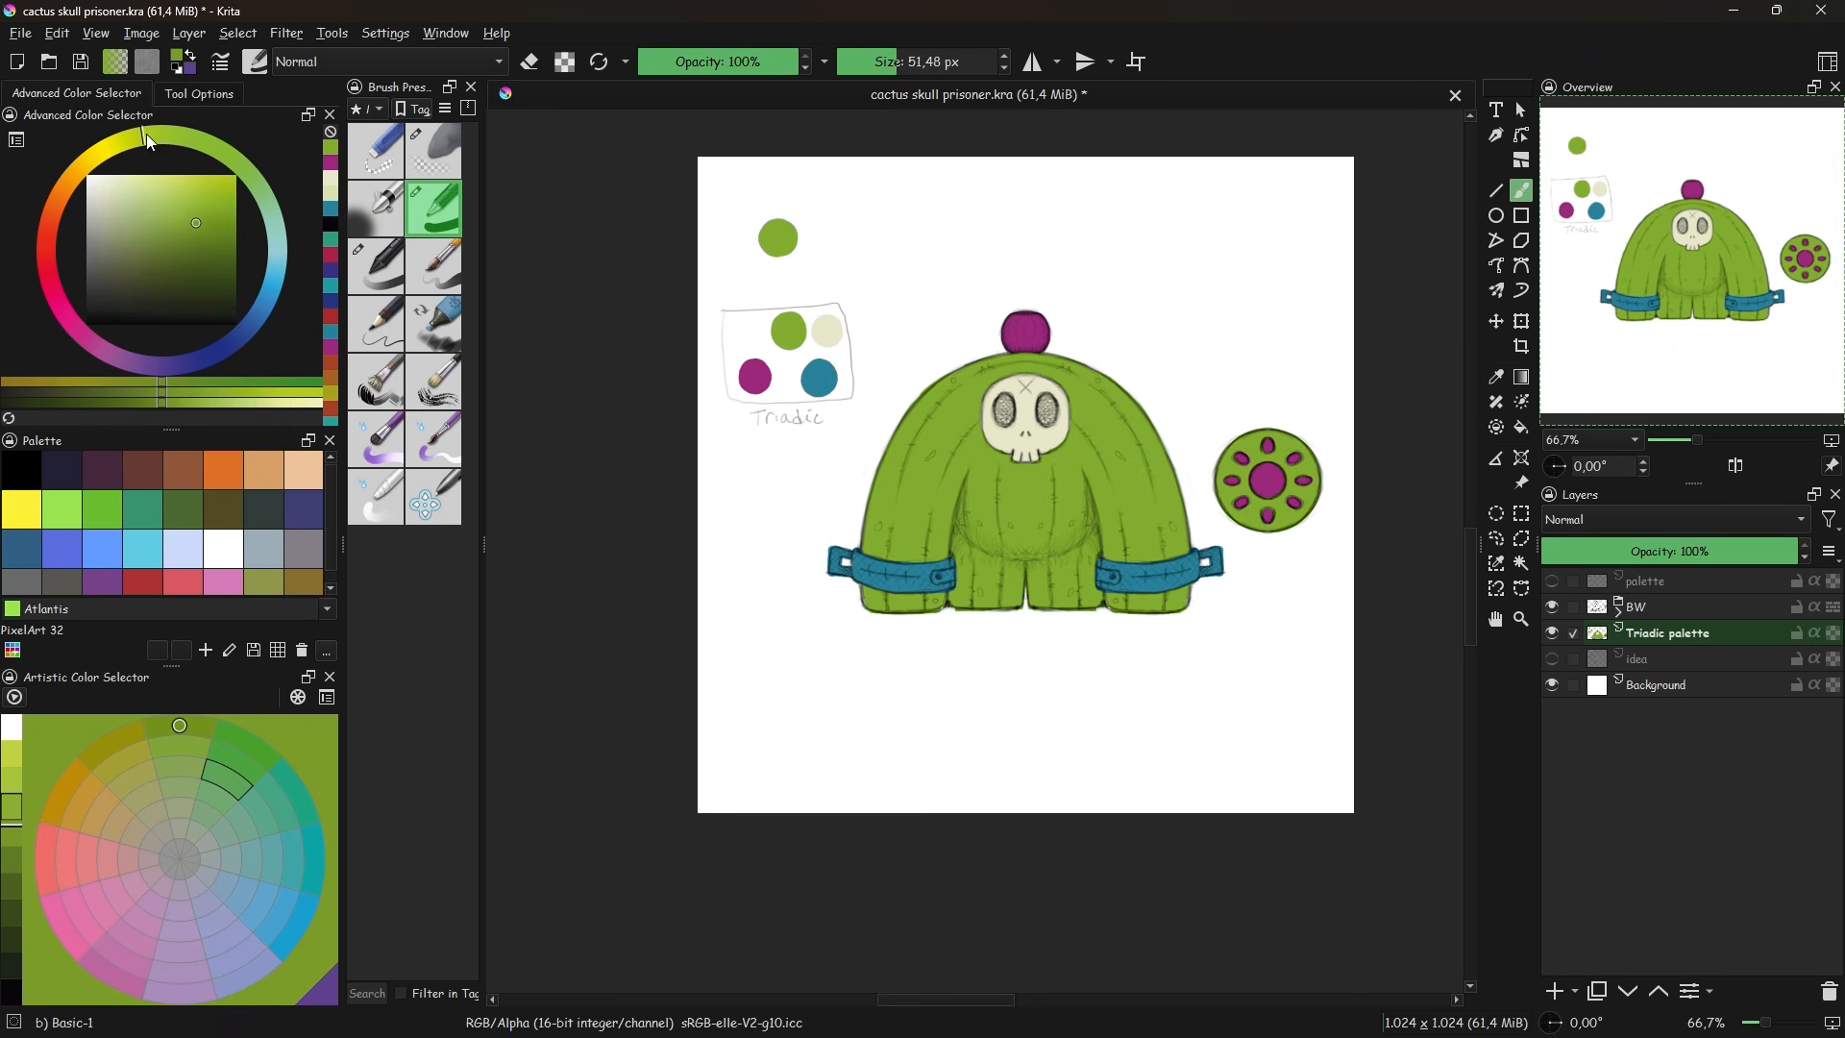
pyautogui.moveTo(146, 134)
pyautogui.mouseDown()
pyautogui.moveTo(240, 169)
pyautogui.moveTo(111, 146)
pyautogui.moveTo(132, 138)
pyautogui.mouseUp()
pyautogui.click(194, 237)
pyautogui.click(823, 240)
# - Mix a yellower green and add its swatch at the other end of the green row
pyautogui.click(183, 205)
pyautogui.moveTo(156, 210); pyautogui.dragTo(185, 206)
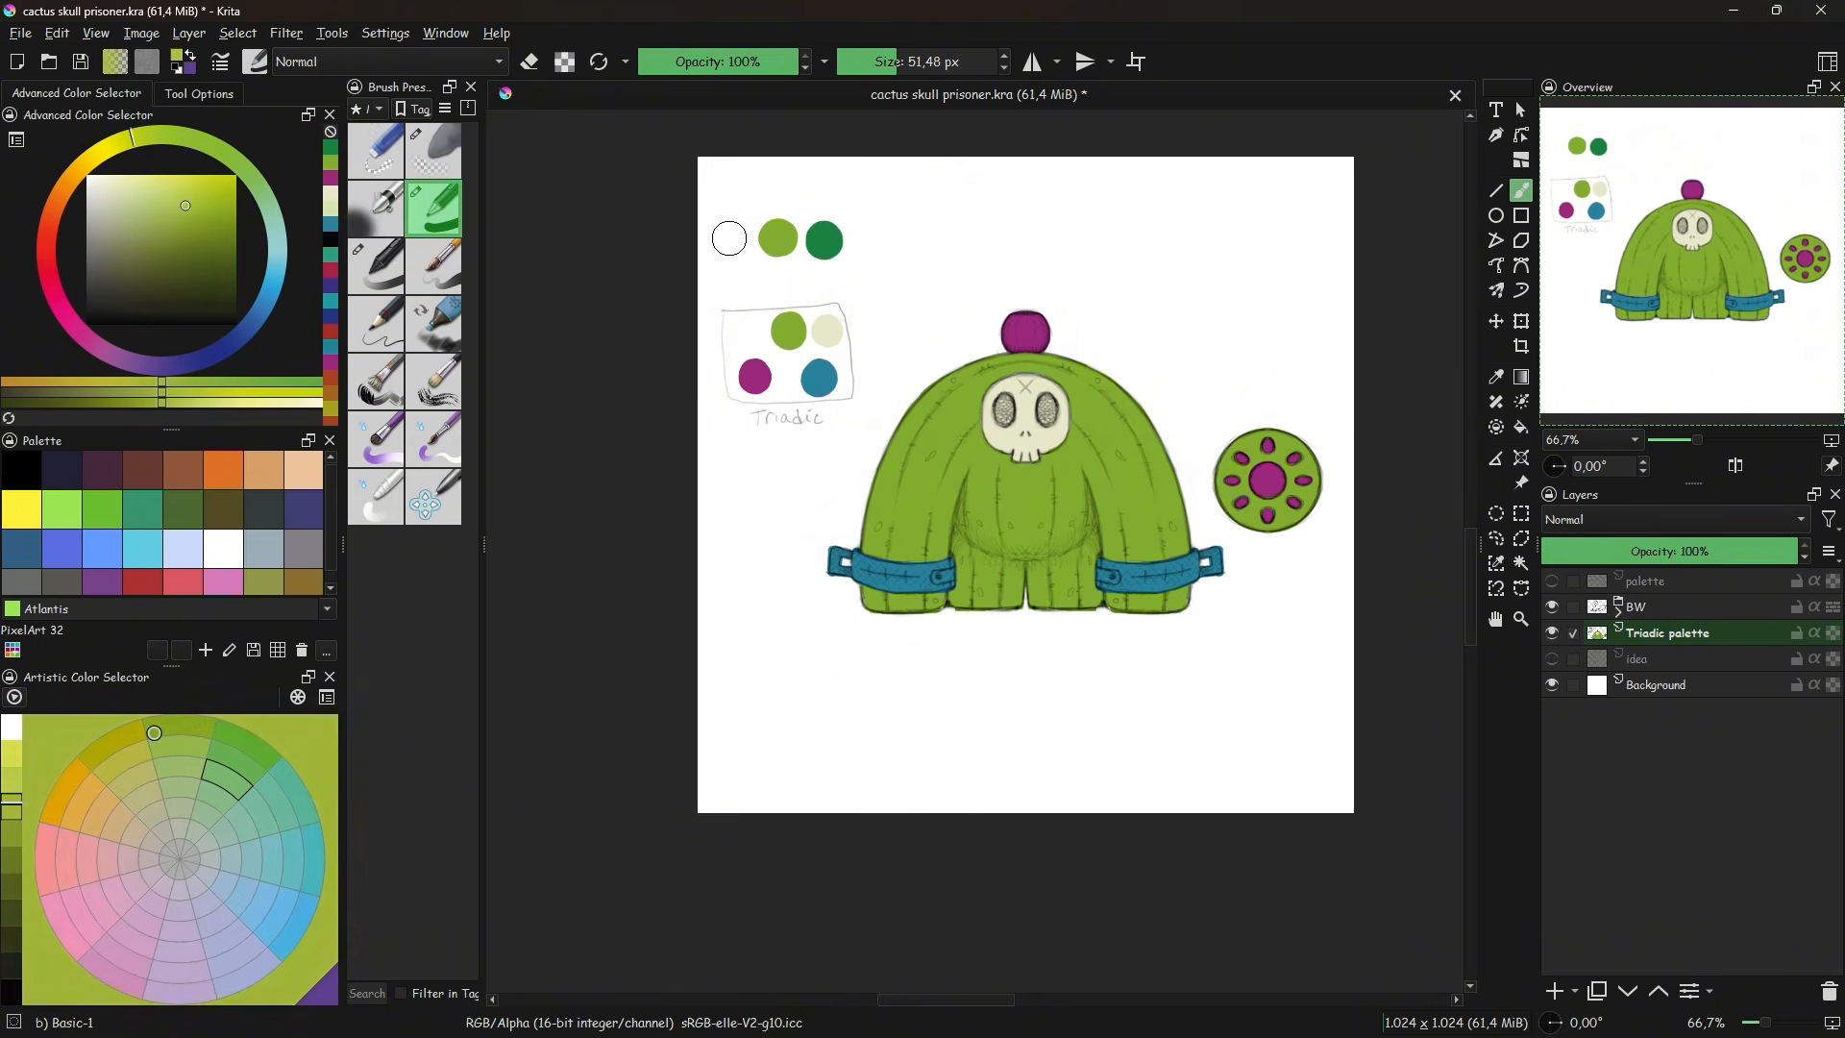
pyautogui.click(729, 238)
pyautogui.click(198, 211)
pyautogui.click(730, 238)
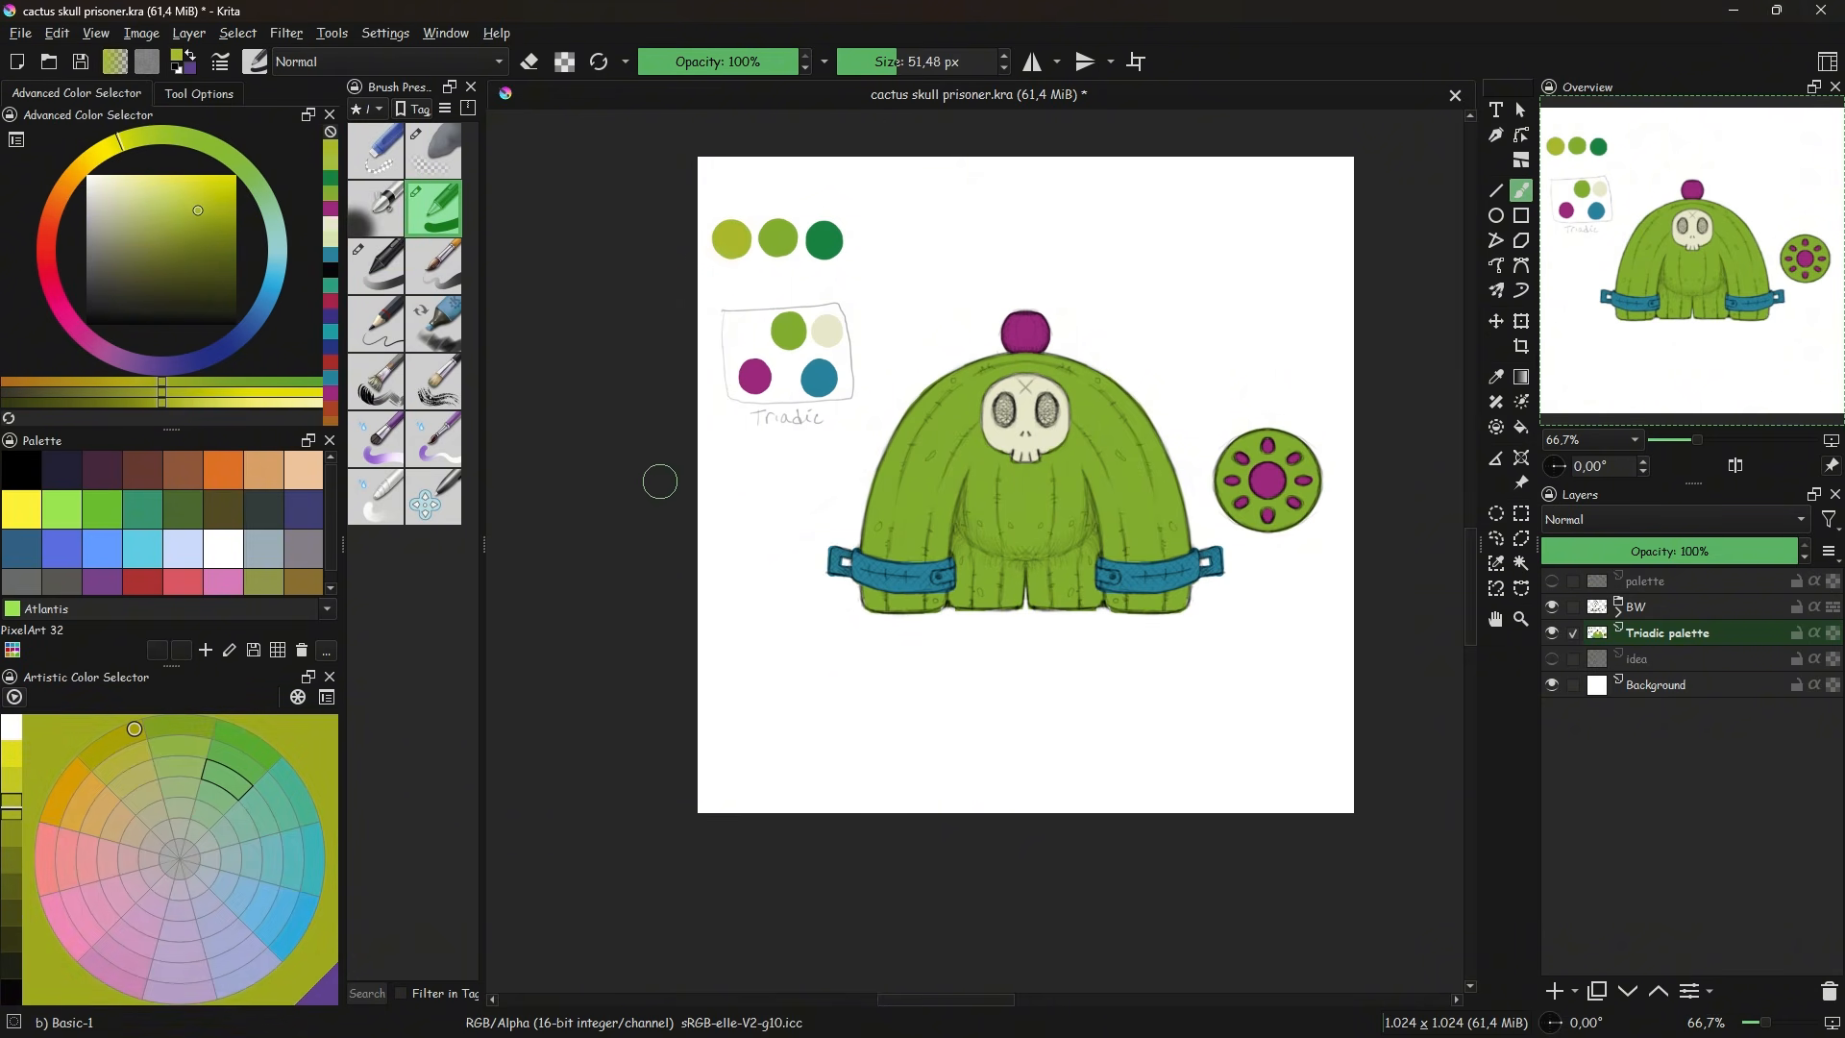
# - Shade the belly's lower edge dark green with the Basic-2 Opacity brush and horizontal mirroring
pyautogui.click(376, 266)
pyautogui.keyDown('ctrl'); pyautogui.click(823, 241); pyautogui.keyUp('ctrl')
pyautogui.click(887, 62)
pyautogui.click(1031, 62)
pyautogui.moveTo(969, 488)
pyautogui.mouseDown()
pyautogui.moveTo(975, 546)
pyautogui.moveTo(1053, 569)
pyautogui.mouseUp()
# - Highlight the arms and body with the sampled yellow-green, and extend the dark green shading on the belly beneath the skull
pyautogui.press('x')
pyautogui.keyDown('ctrl'); pyautogui.click(737, 243); pyautogui.keyUp('ctrl')
pyautogui.press('x')
pyautogui.press('x')
pyautogui.moveTo(1112, 437); pyautogui.dragTo(1139, 508)
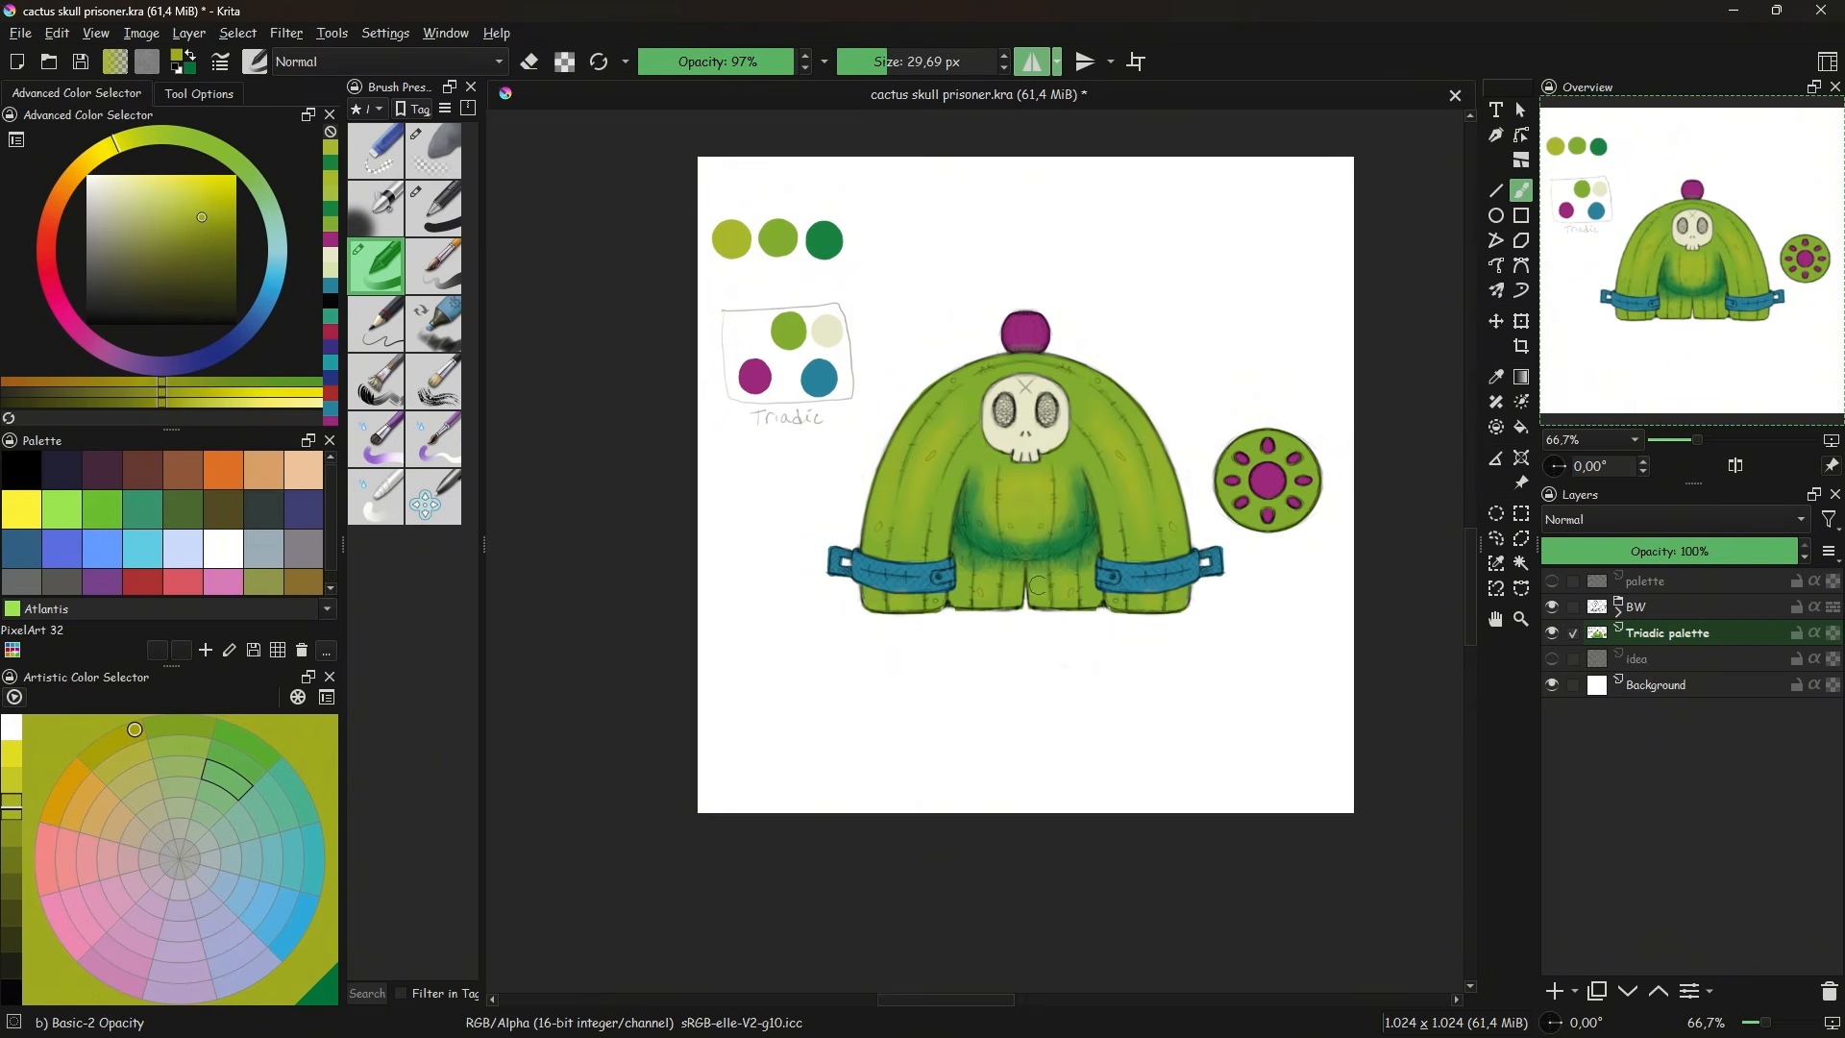
pyautogui.press('x')
pyautogui.moveTo(1063, 448); pyautogui.dragTo(1031, 467)
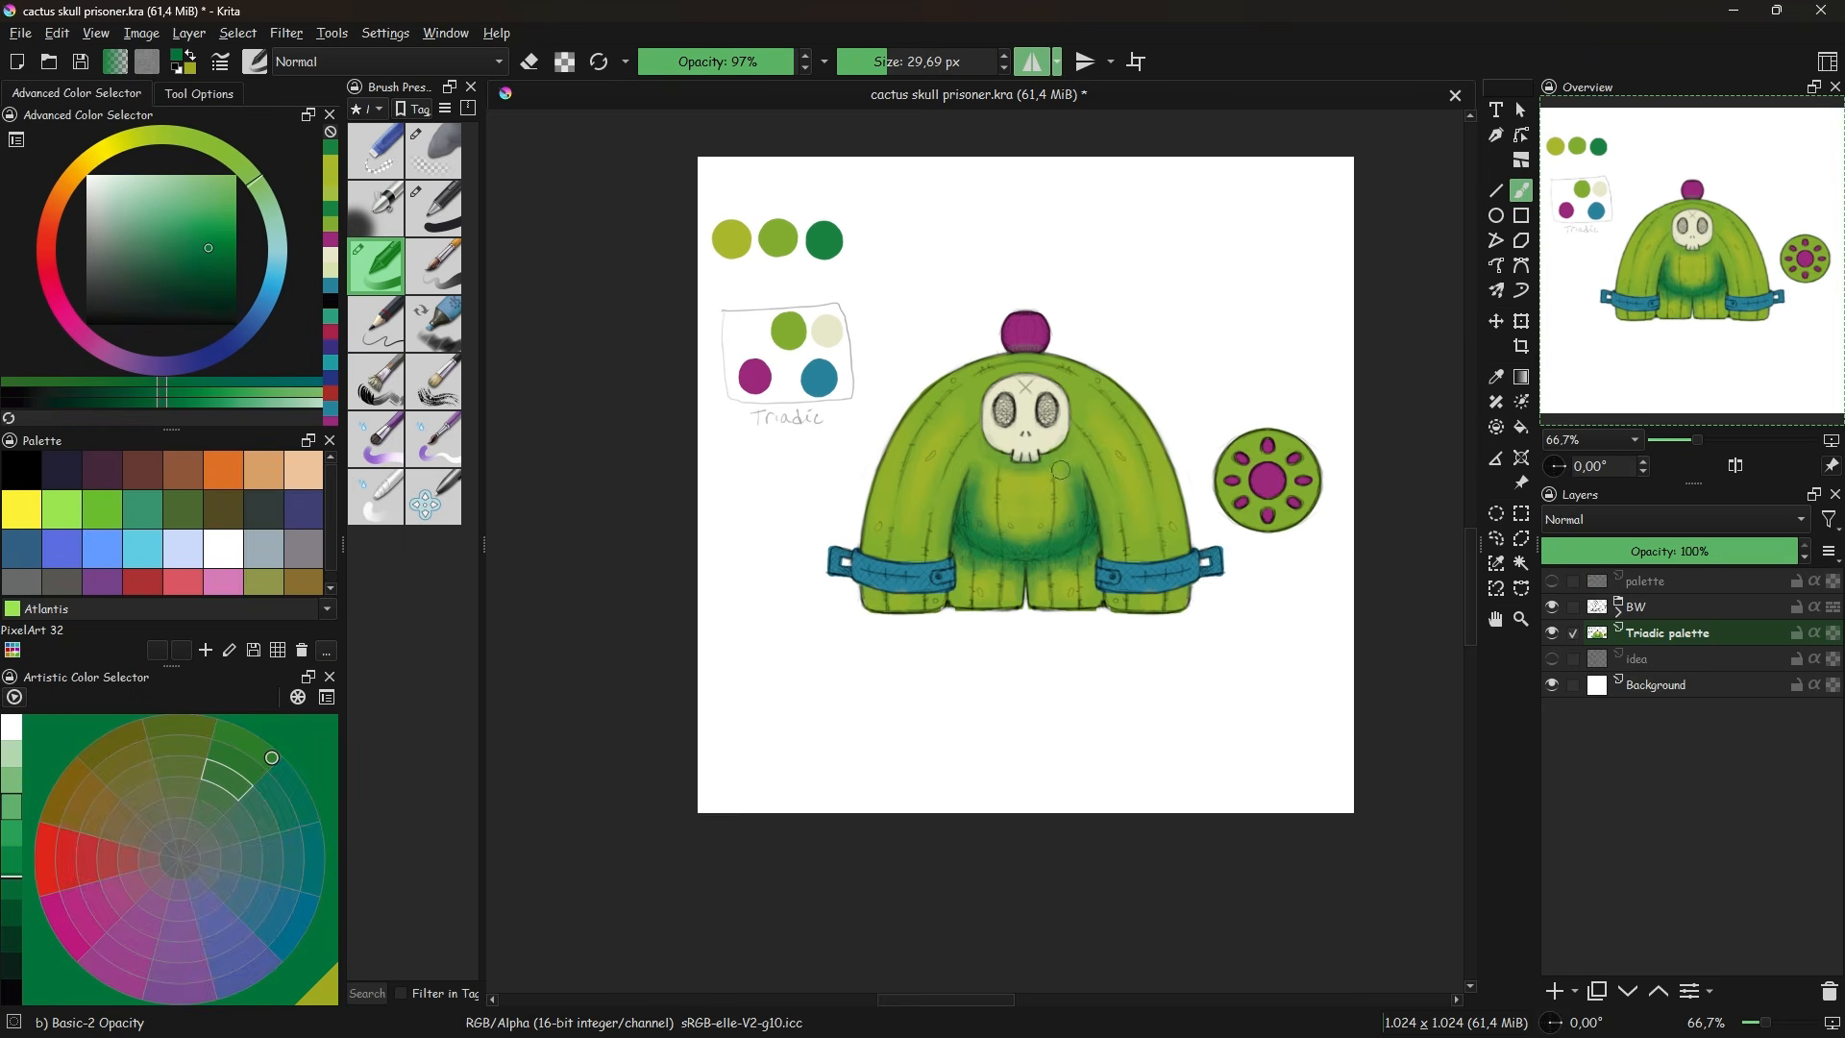
# - Lock the Triadic palette layer's alpha and shade the body's upper edge around the top ball dark green
pyautogui.press('x')
pyautogui.press('x')
pyautogui.moveTo(1145, 389); pyautogui.dragTo(1160, 389)
pyautogui.moveTo(1050, 363); pyautogui.dragTo(1114, 396)
pyautogui.click(1835, 633)
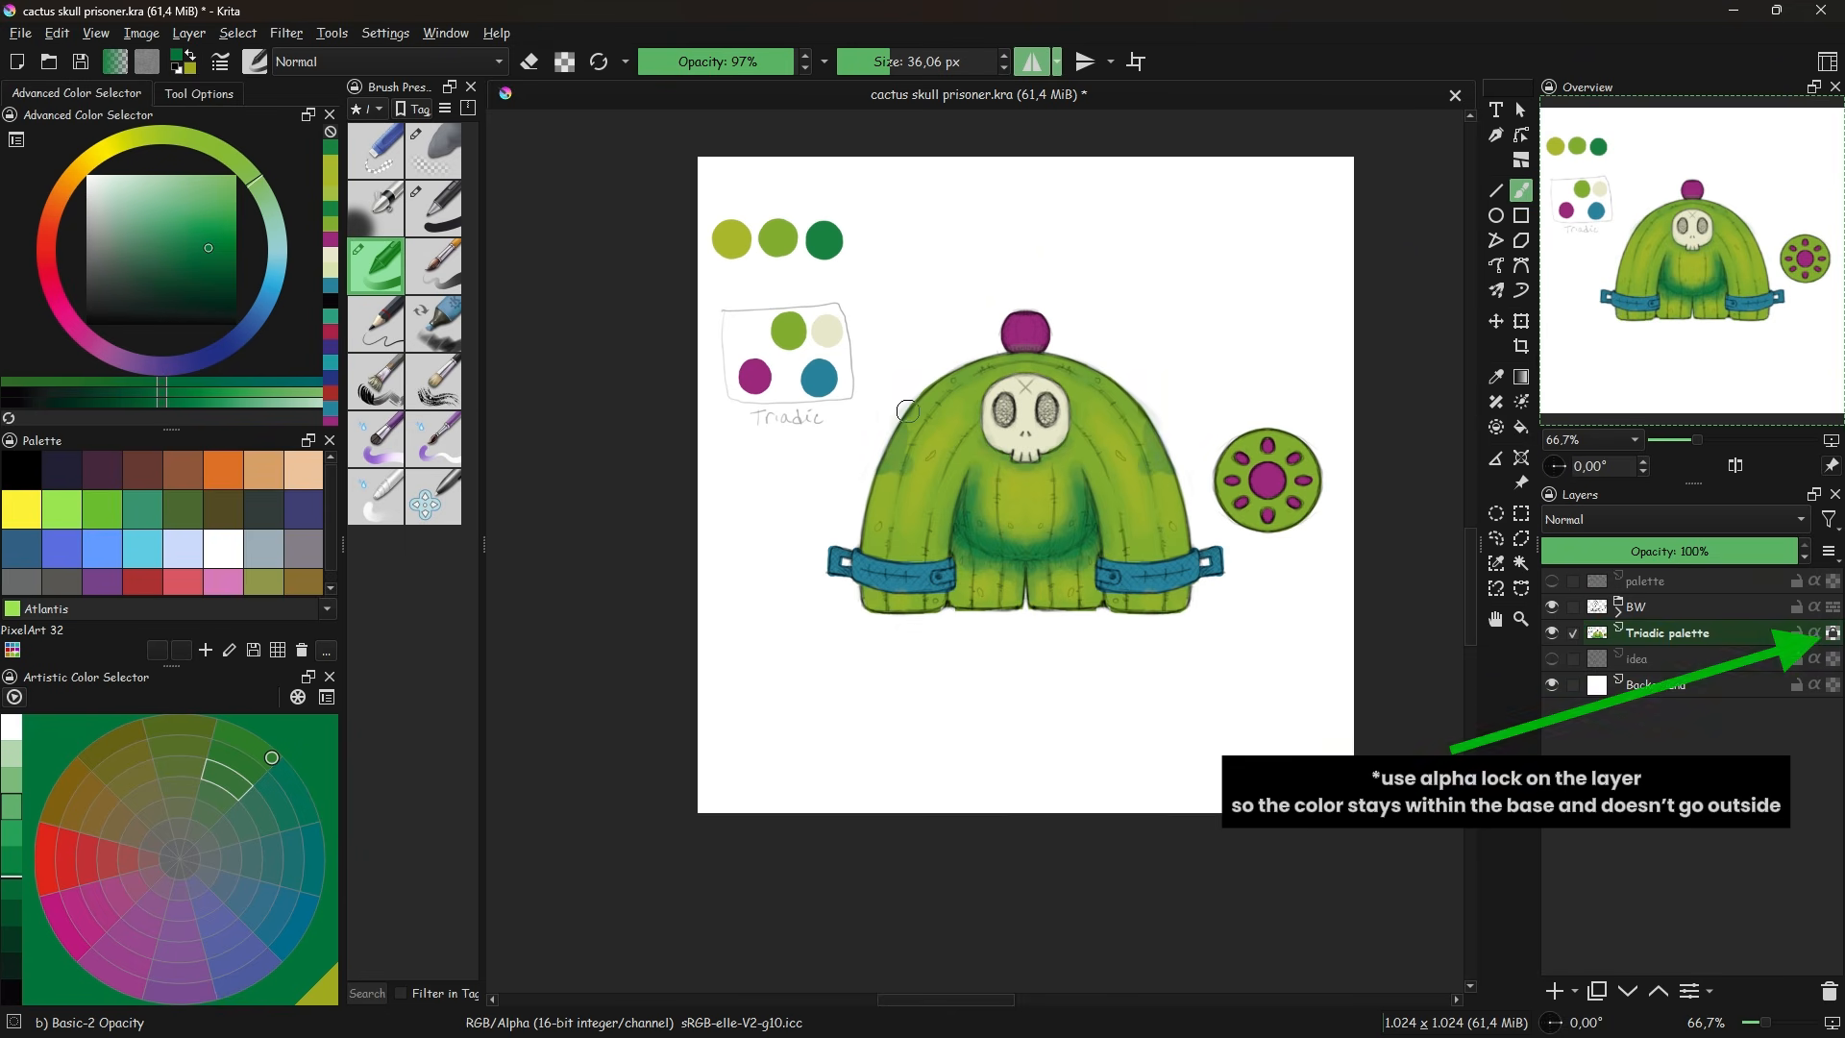
pyautogui.moveTo(1030, 361)
pyautogui.mouseDown()
pyautogui.moveTo(1091, 375)
pyautogui.moveTo(1144, 422)
pyautogui.mouseUp()
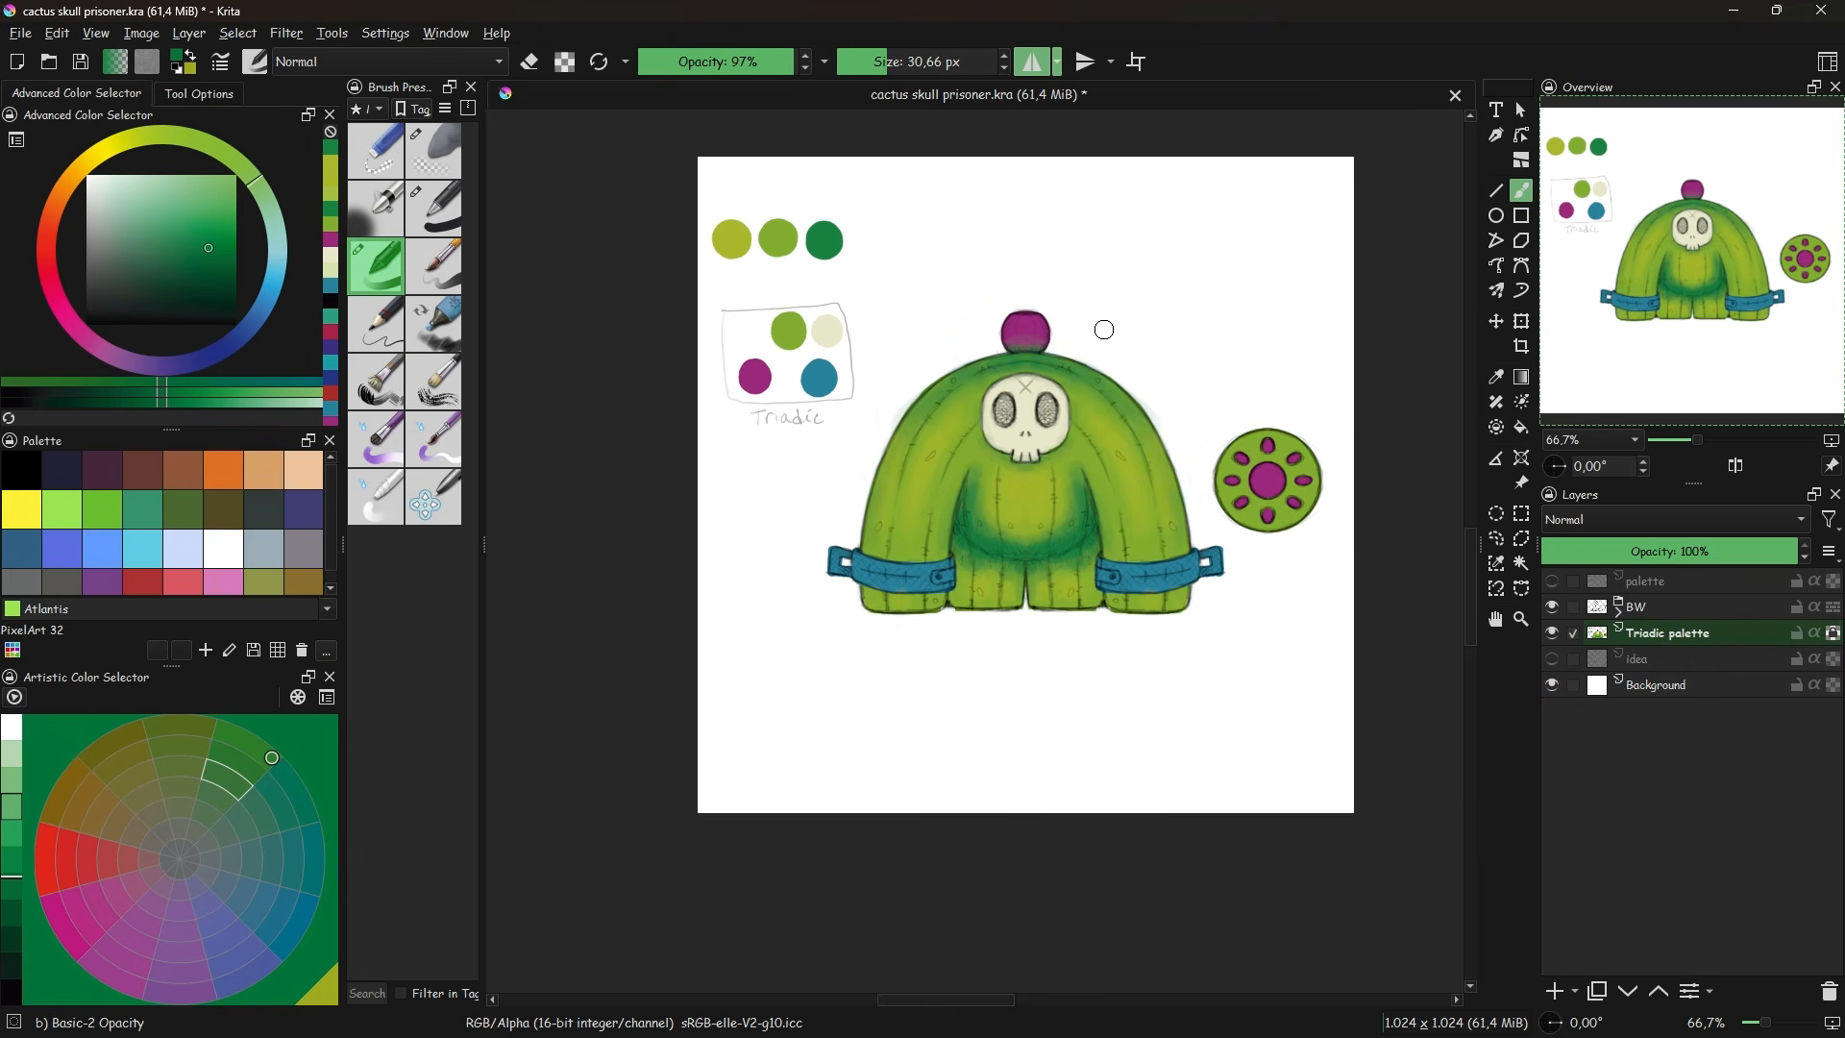
# - Soften the shading around the belly with a smaller brush and add small dark green spots on the body
pyautogui.press('x')
pyautogui.press('x')
pyautogui.press('[')
pyautogui.moveTo(1100, 519); pyautogui.dragTo(1049, 576)
pyautogui.moveTo(1103, 483)
pyautogui.mouseDown()
pyautogui.moveTo(1030, 528)
pyautogui.moveTo(1084, 548)
pyautogui.mouseUp()
pyautogui.press('[')
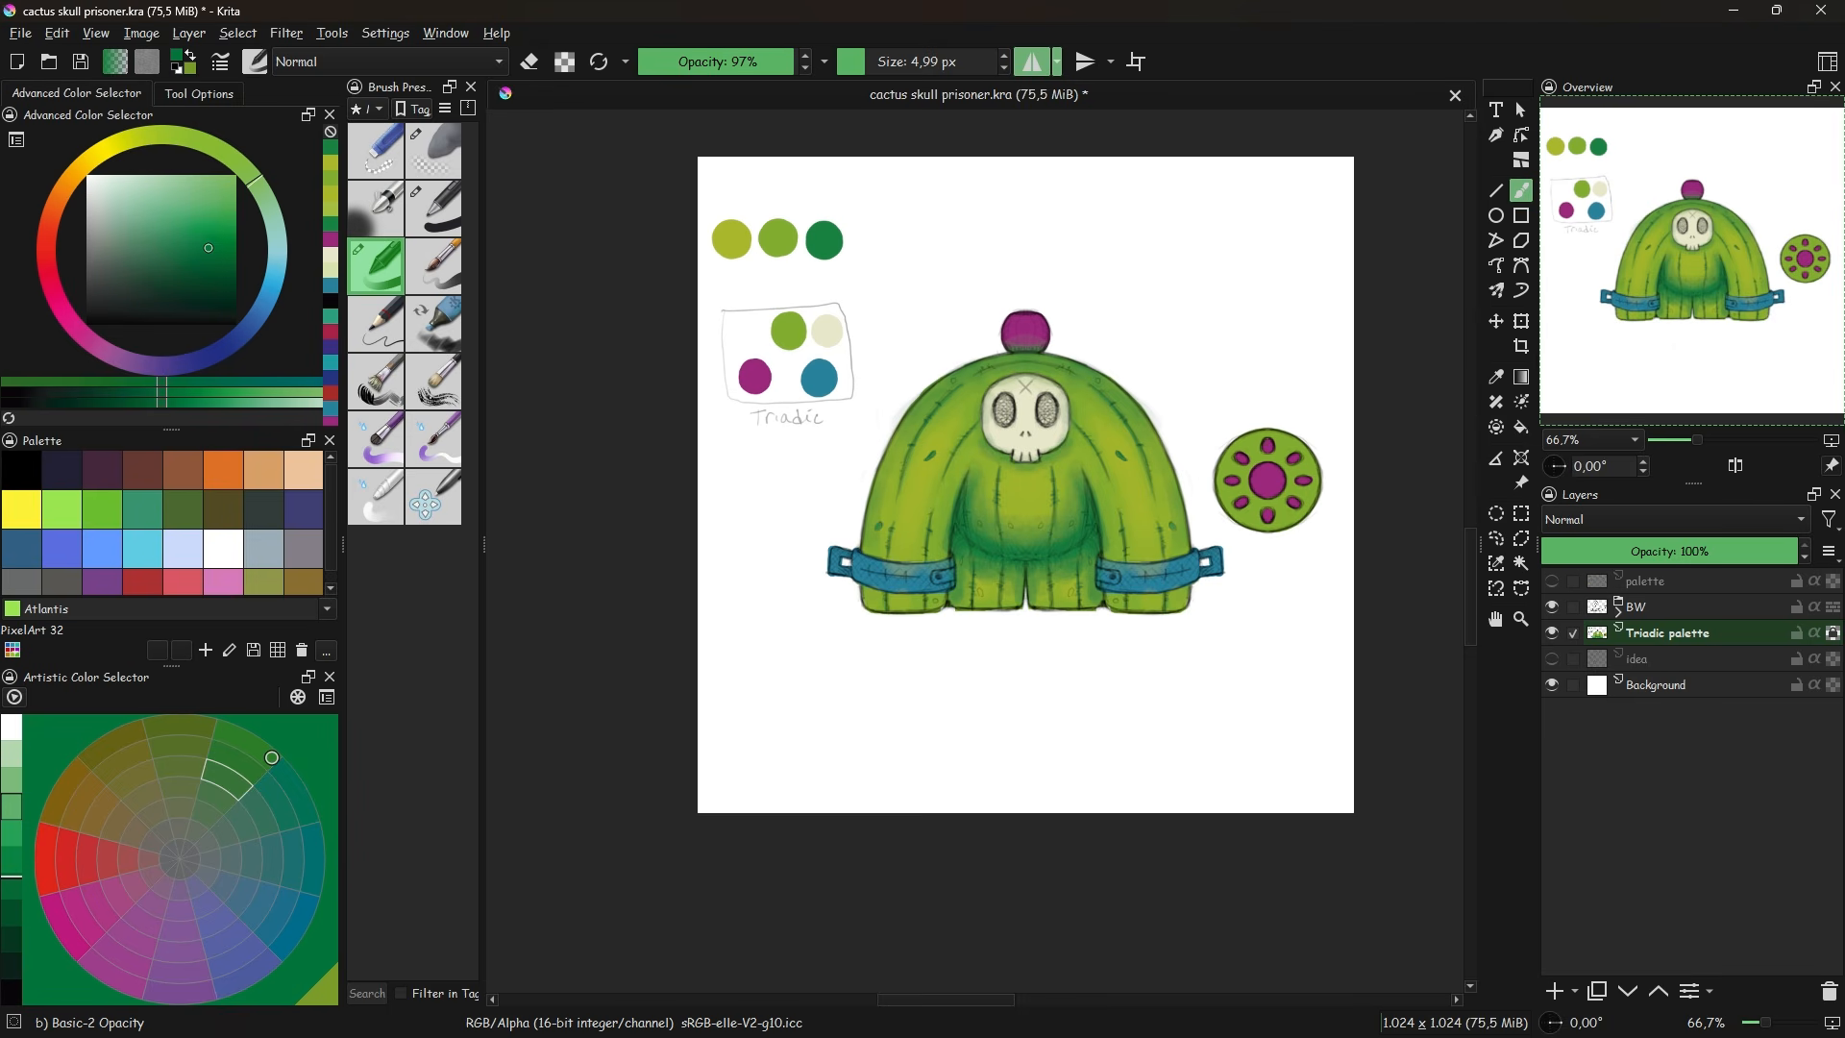
pyautogui.moveTo(1011, 522); pyautogui.dragTo(1012, 529)
# - Mix a pale yellow-green highlight colour and paint its swatch above the green row with the Basic-1 brush
pyautogui.press('x')
pyautogui.press('[')
pyautogui.moveTo(154, 144); pyautogui.dragTo(129, 152)
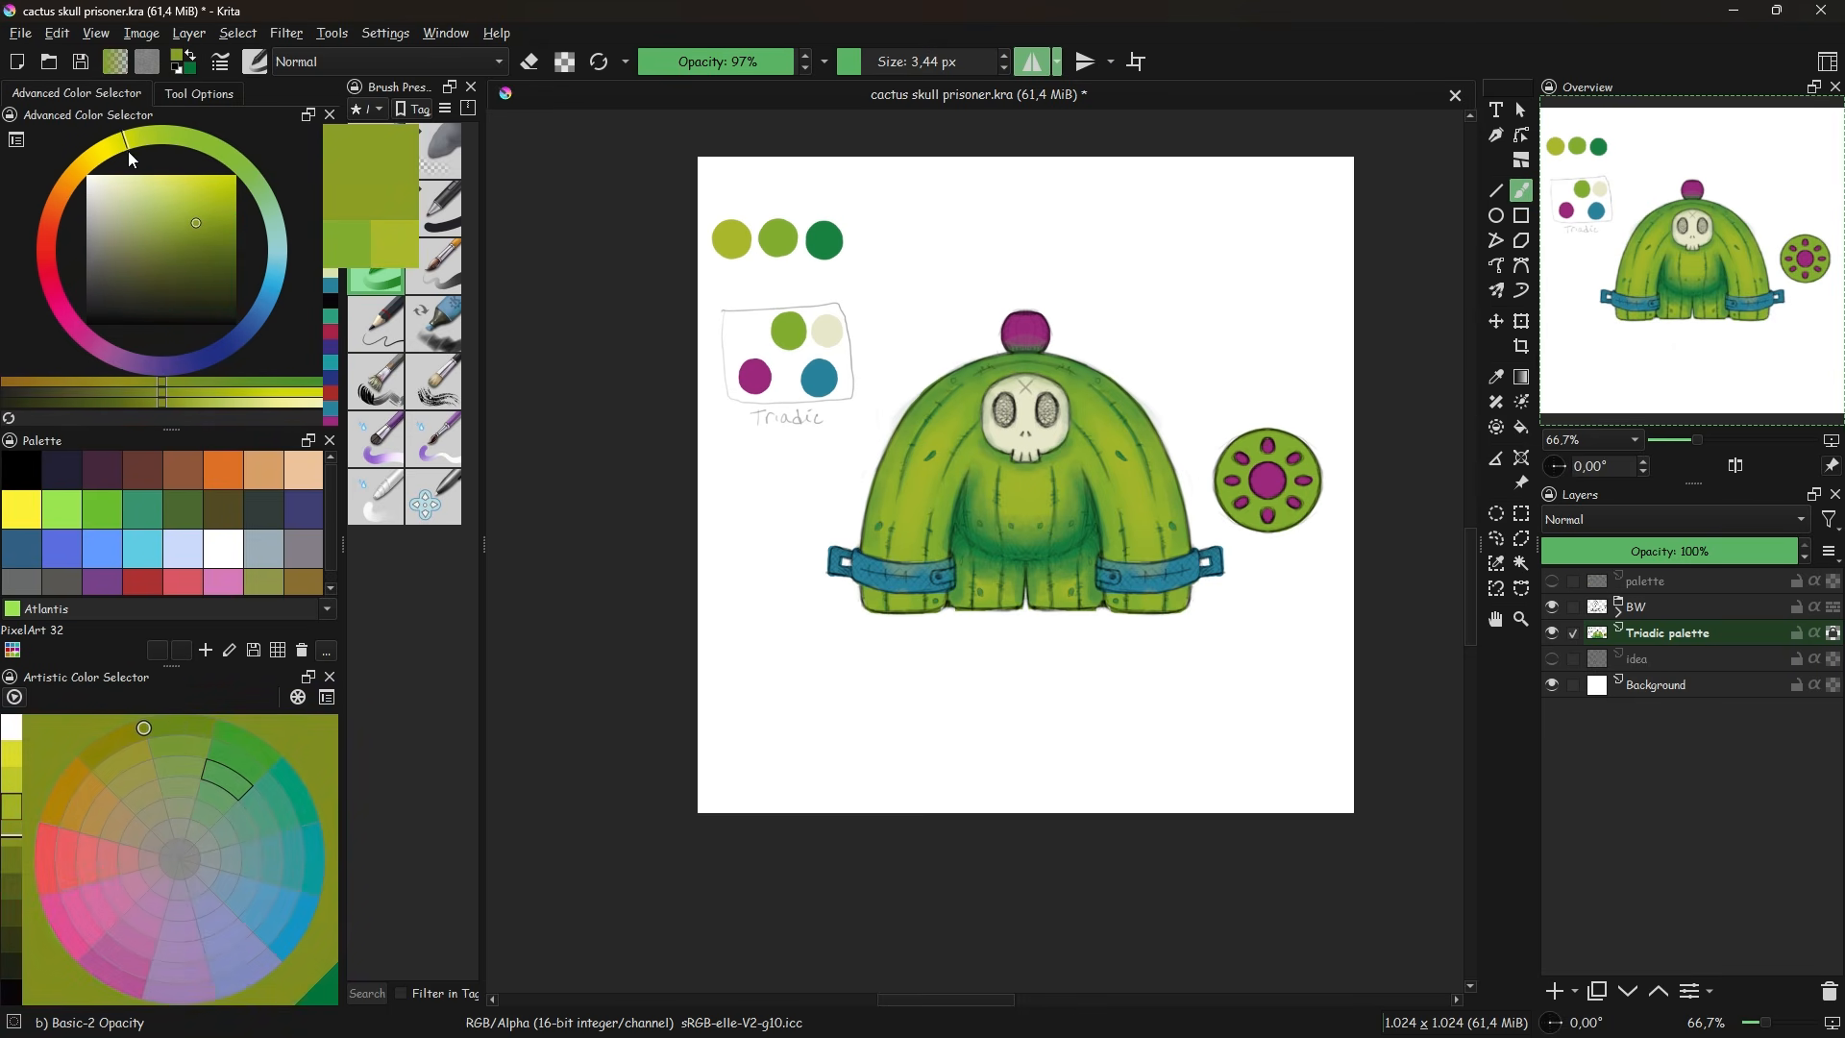
pyautogui.moveTo(196, 208); pyautogui.dragTo(168, 215)
pyautogui.click(434, 209)
pyautogui.click(731, 189)
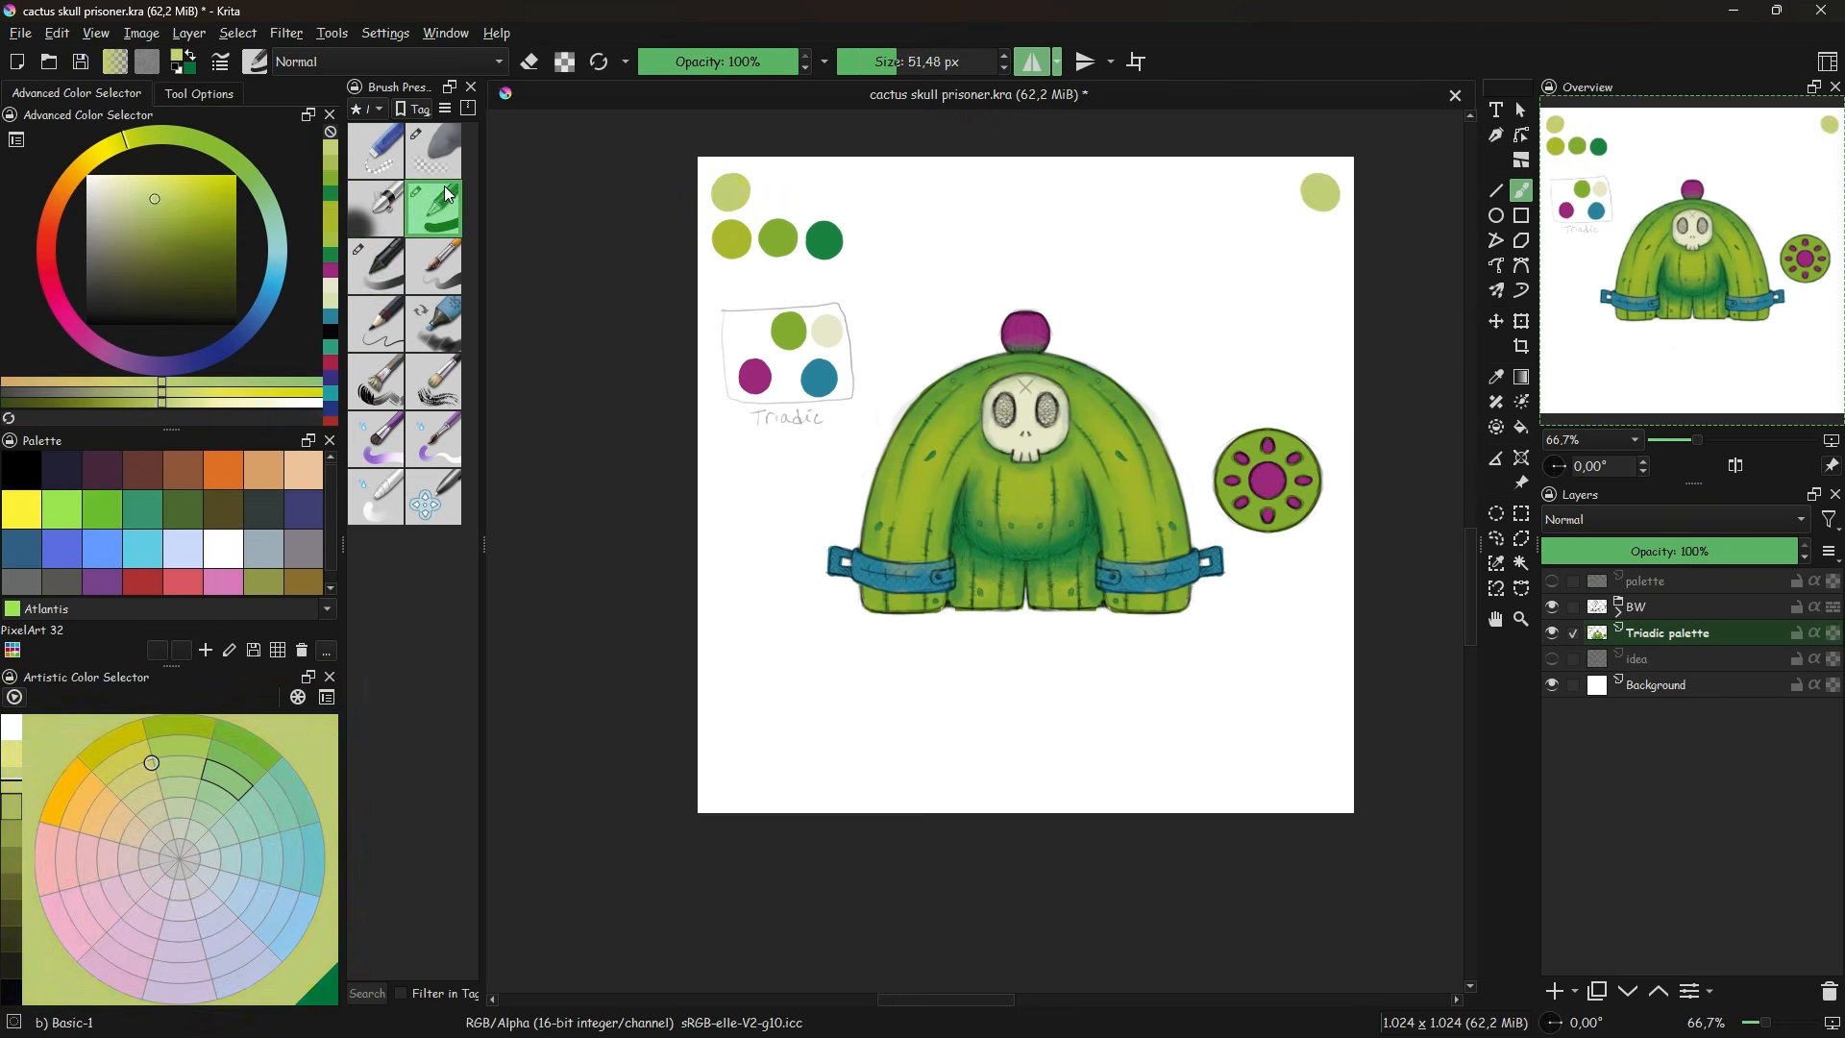
# - Erase the mirrored swatch copy in the canvas's upper corner and deepen the belly shading with dark green using Basic-2 Opacity
pyautogui.click(434, 151)
pyautogui.click(1318, 189)
pyautogui.click(375, 266)
pyautogui.moveTo(1697, 440); pyautogui.dragTo(1708, 440)
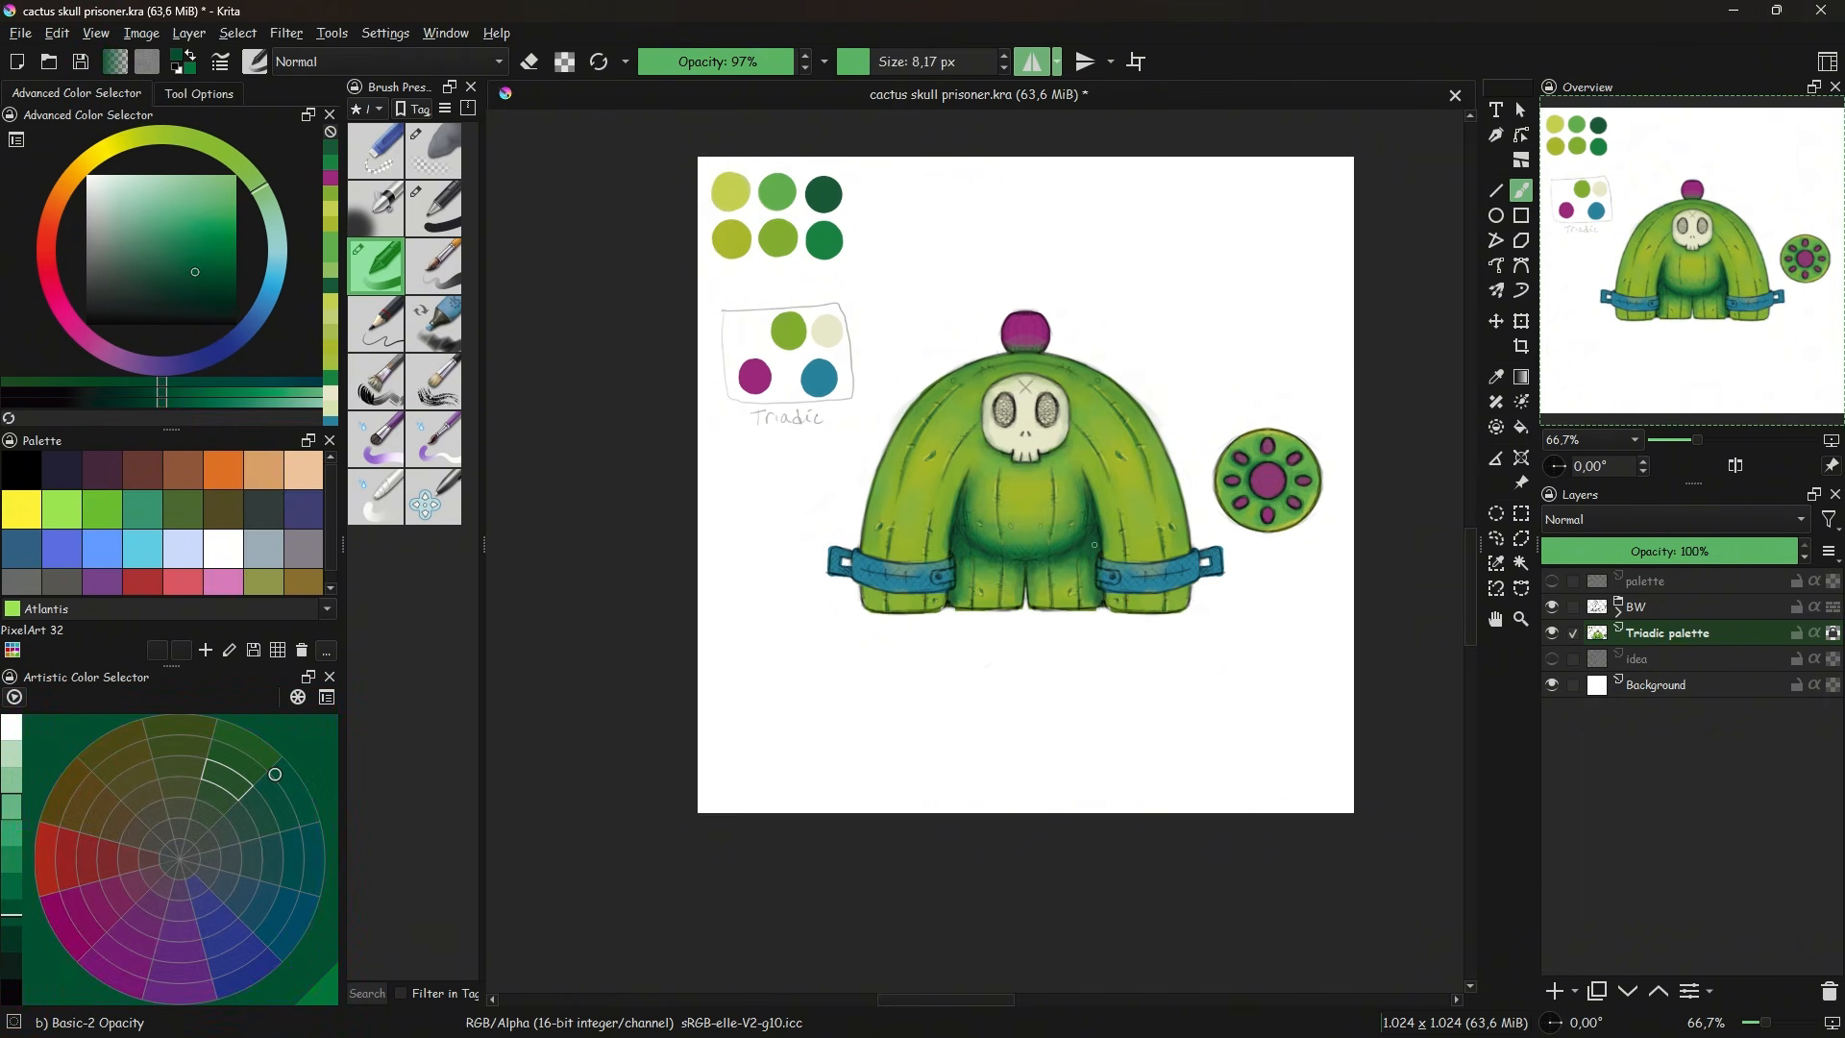
pyautogui.moveTo(1095, 545); pyautogui.dragTo(1058, 571)
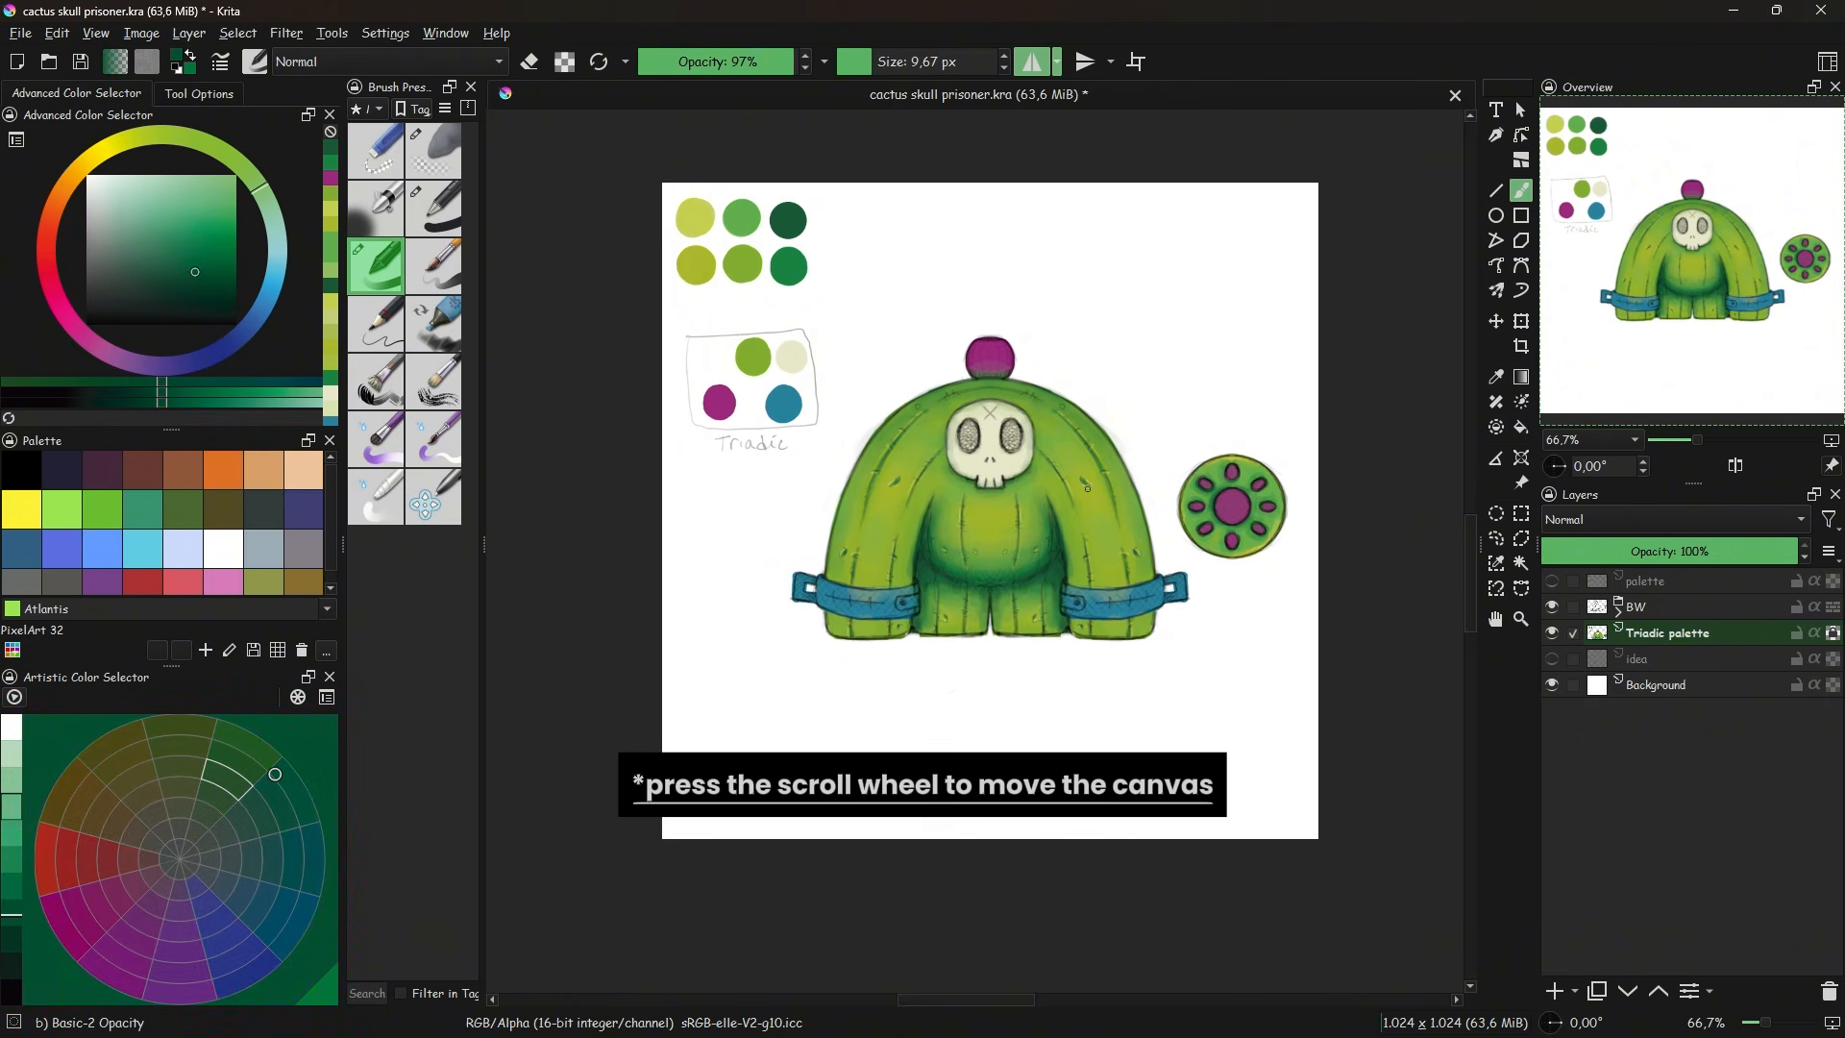
# - Paint purple, dark purple and rose swatches above the cactus and shade the ball on its head with the sampled tones
pyautogui.click(1076, 264)
pyautogui.click(1135, 265)
pyautogui.click(1023, 266)
pyautogui.keyDown('ctrl'); pyautogui.click(1135, 265); pyautogui.keyUp('ctrl')
pyautogui.keyDown('ctrl'); pyautogui.click(1023, 266); pyautogui.keyUp('ctrl')
pyautogui.moveTo(973, 367); pyautogui.dragTo(1007, 352)
# - Add crimson and magenta swatches above the purple row, and shade the paw's centre with the layer's alpha locked
pyautogui.click(433, 208)
pyautogui.click(1022, 220)
pyautogui.click(1075, 220)
pyautogui.click(376, 266)
pyautogui.click(1032, 61)
pyautogui.click(1833, 633)
pyautogui.moveTo(1222, 499); pyautogui.dragTo(1241, 513)
# - Paint the skull's eye sockets with the sampled dark green using mirrored strokes
pyautogui.keyDown('ctrl'); pyautogui.click(788, 220); pyautogui.keyUp('ctrl')
pyautogui.click(1032, 61)
pyautogui.moveTo(1011, 423)
pyautogui.mouseDown()
pyautogui.moveTo(1011, 448)
pyautogui.moveTo(996, 420)
pyautogui.mouseUp()
pyautogui.click(860, 62)
# - Paint two rows of cream and beige skull swatches beside the green ones, starting from the sampled cream
pyautogui.keyDown('ctrl'); pyautogui.click(792, 357); pyautogui.keyUp('ctrl')
pyautogui.click(433, 208)
pyautogui.click(854, 265)
pyautogui.click(899, 265)
pyautogui.click(126, 154)
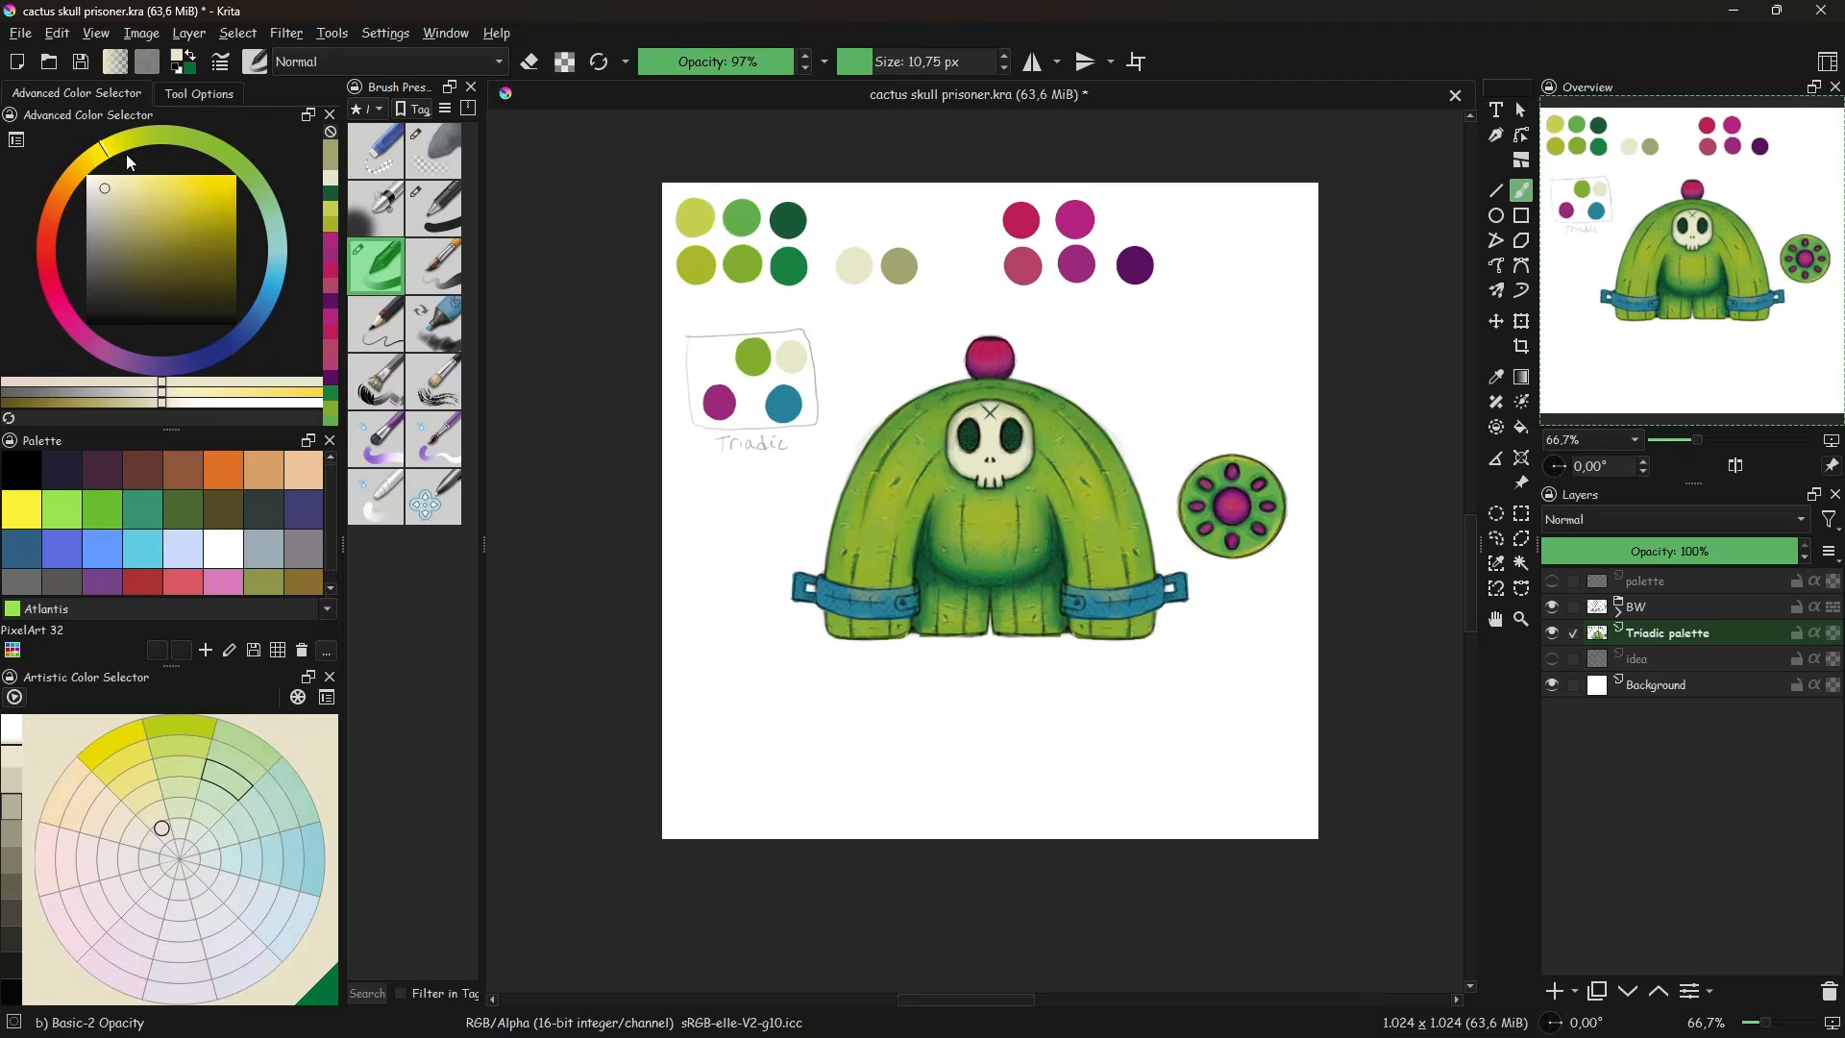
pyautogui.click(851, 220)
pyautogui.click(375, 266)
pyautogui.keyDown('ctrl'); pyautogui.click(854, 265); pyautogui.keyUp('ctrl')
pyautogui.click(131, 217)
pyautogui.click(898, 224)
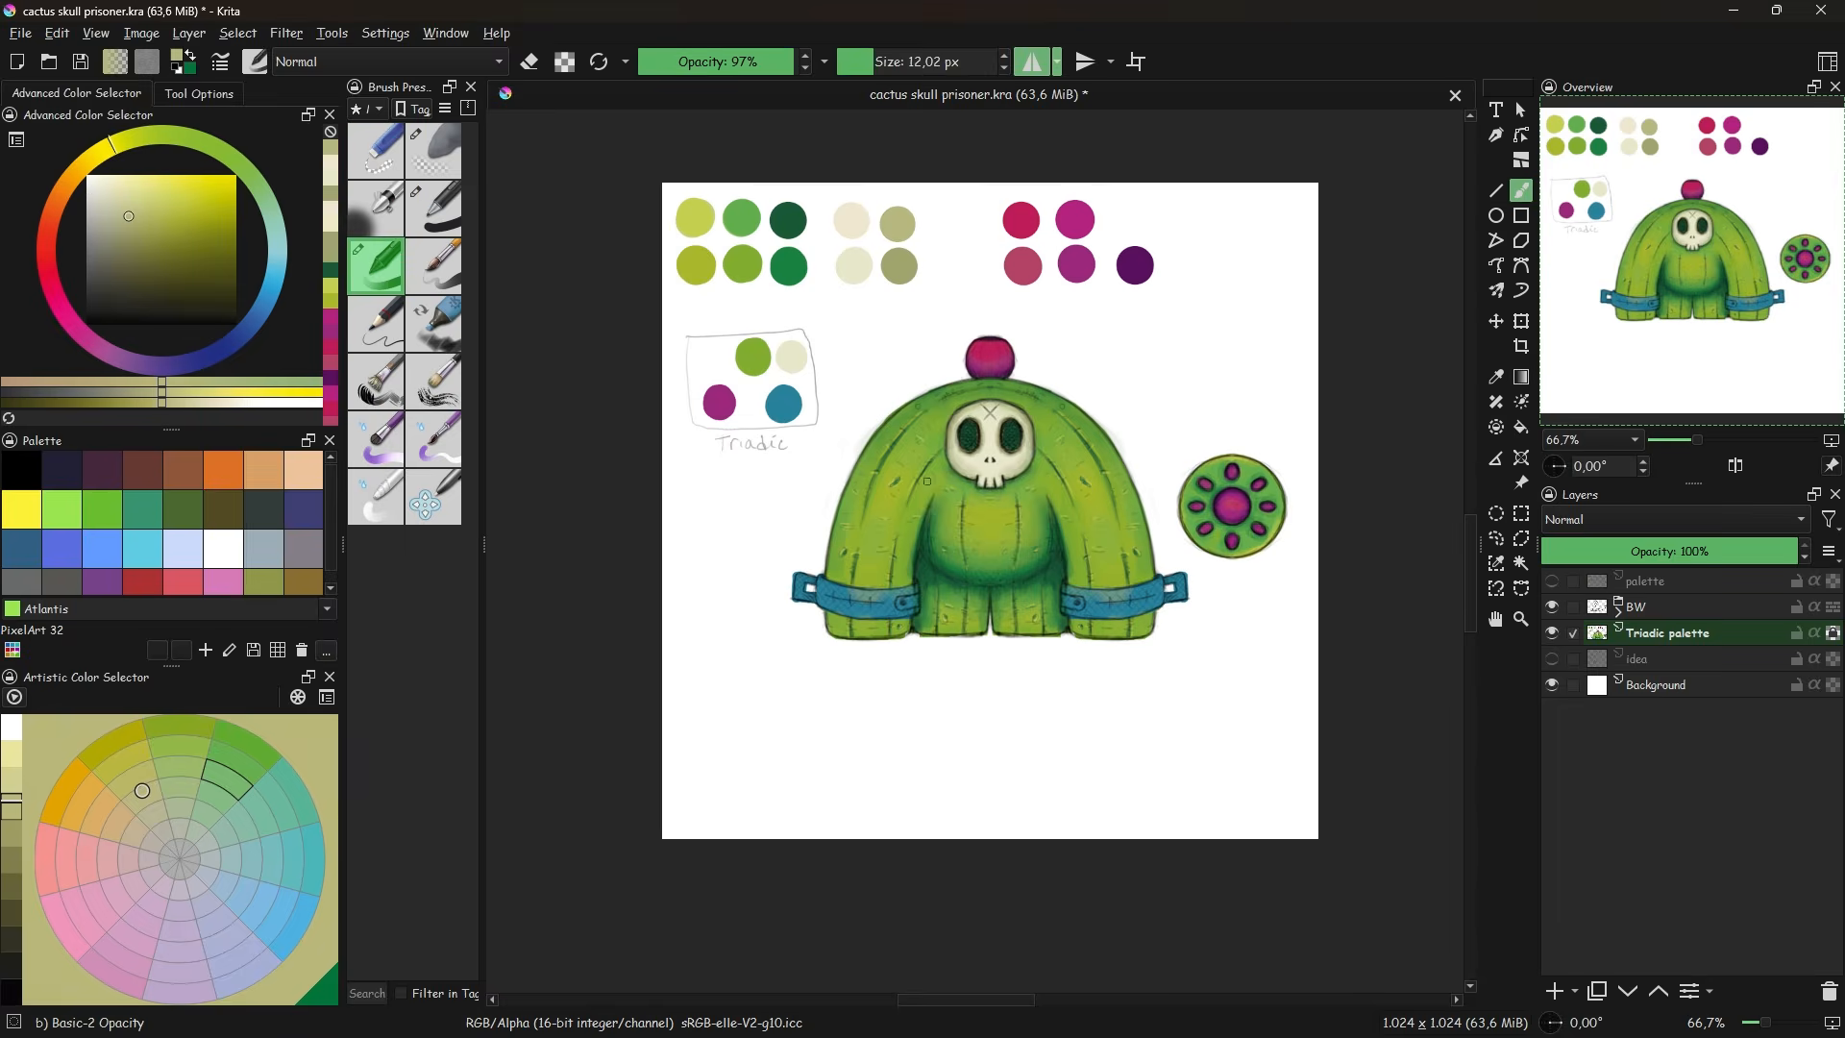
# - Paint two blue swatches beside the purple group, and fill the cuff with a newly mixed blue
pyautogui.click(434, 209)
pyautogui.click(1198, 267)
pyautogui.click(1197, 223)
pyautogui.click(1833, 633)
pyautogui.click(1521, 427)
pyautogui.click(162, 254)
pyautogui.click(870, 598)
# - Mix a navy blue and add navy and teal swatches to the blue group with the Basic-1 brush
pyautogui.click(375, 266)
pyautogui.click(194, 252)
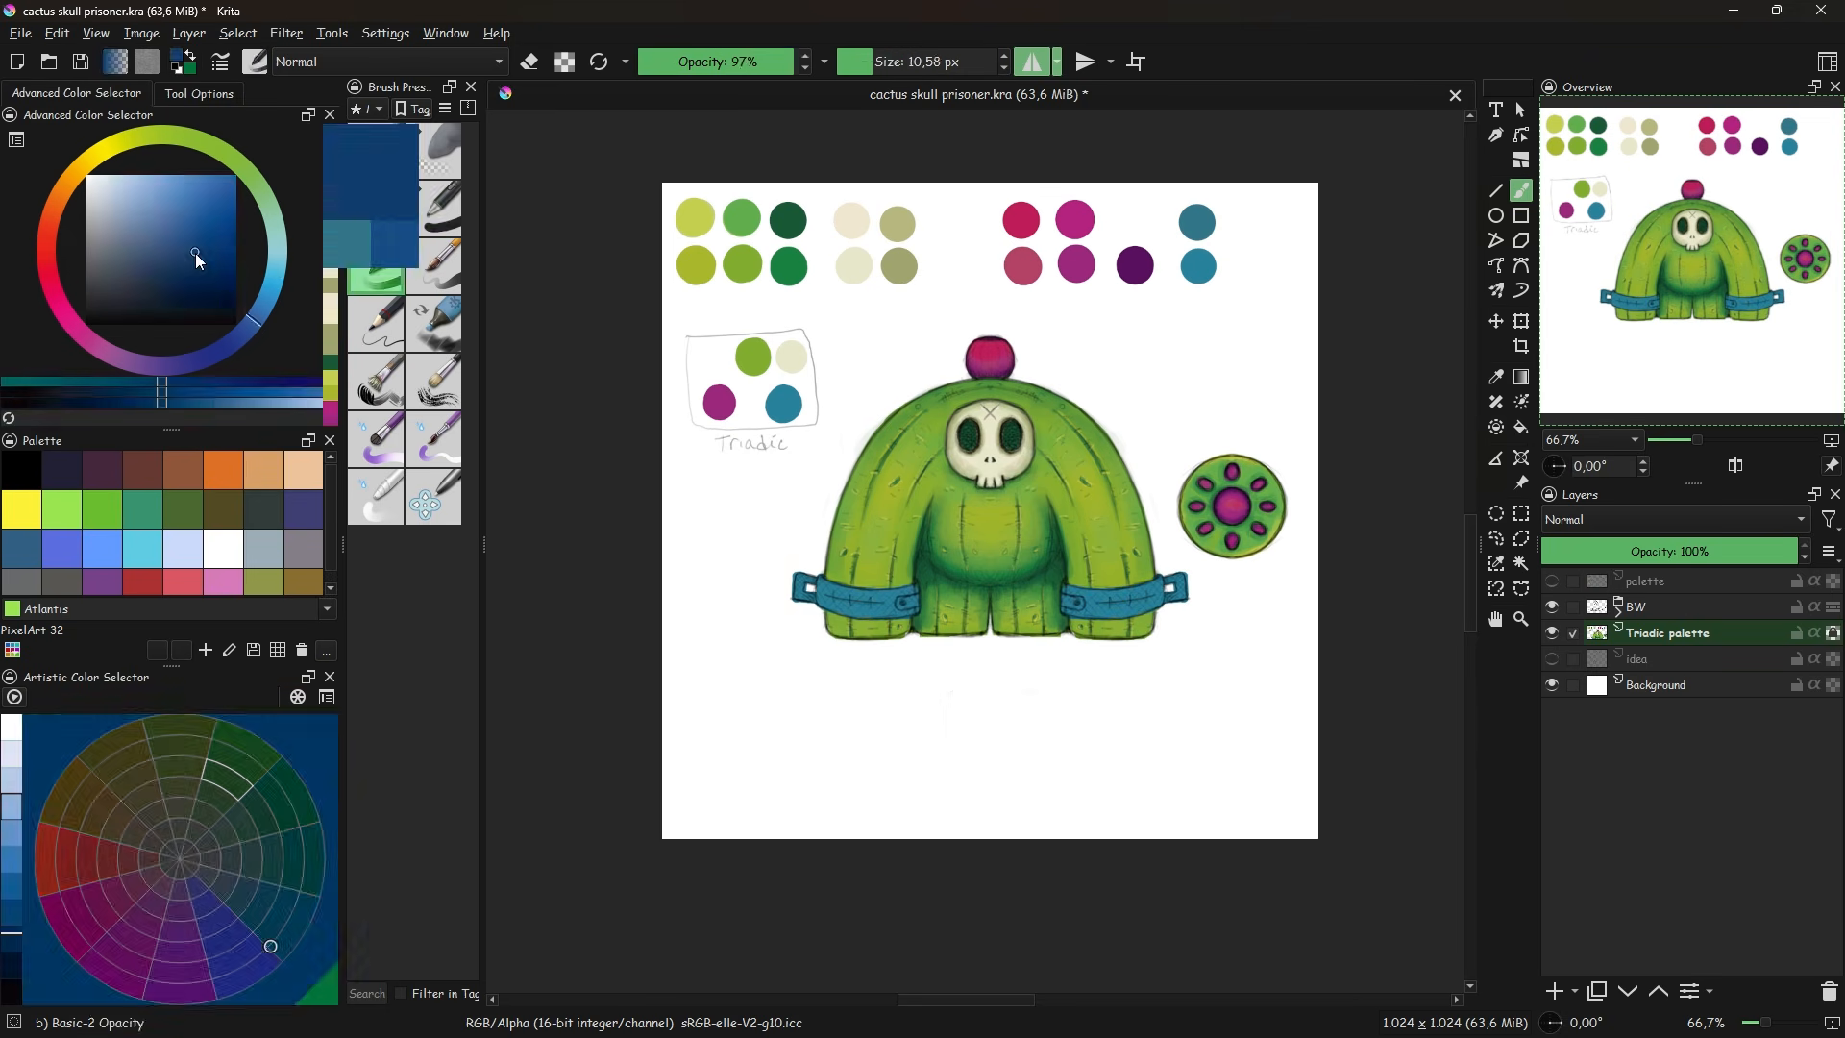
pyautogui.click(434, 208)
pyautogui.click(1243, 267)
pyautogui.click(1286, 267)
# - Shade the cuffs with the sampled navy and blue, and add a slate-blue swatch above the navy one
pyautogui.click(375, 266)
pyautogui.keyDown('ctrl'); pyautogui.click(1242, 267); pyautogui.keyUp('ctrl')
pyautogui.keyDown('ctrl'); pyautogui.click(1198, 266); pyautogui.keyUp('ctrl')
pyautogui.moveTo(1074, 598); pyautogui.dragTo(1153, 594)
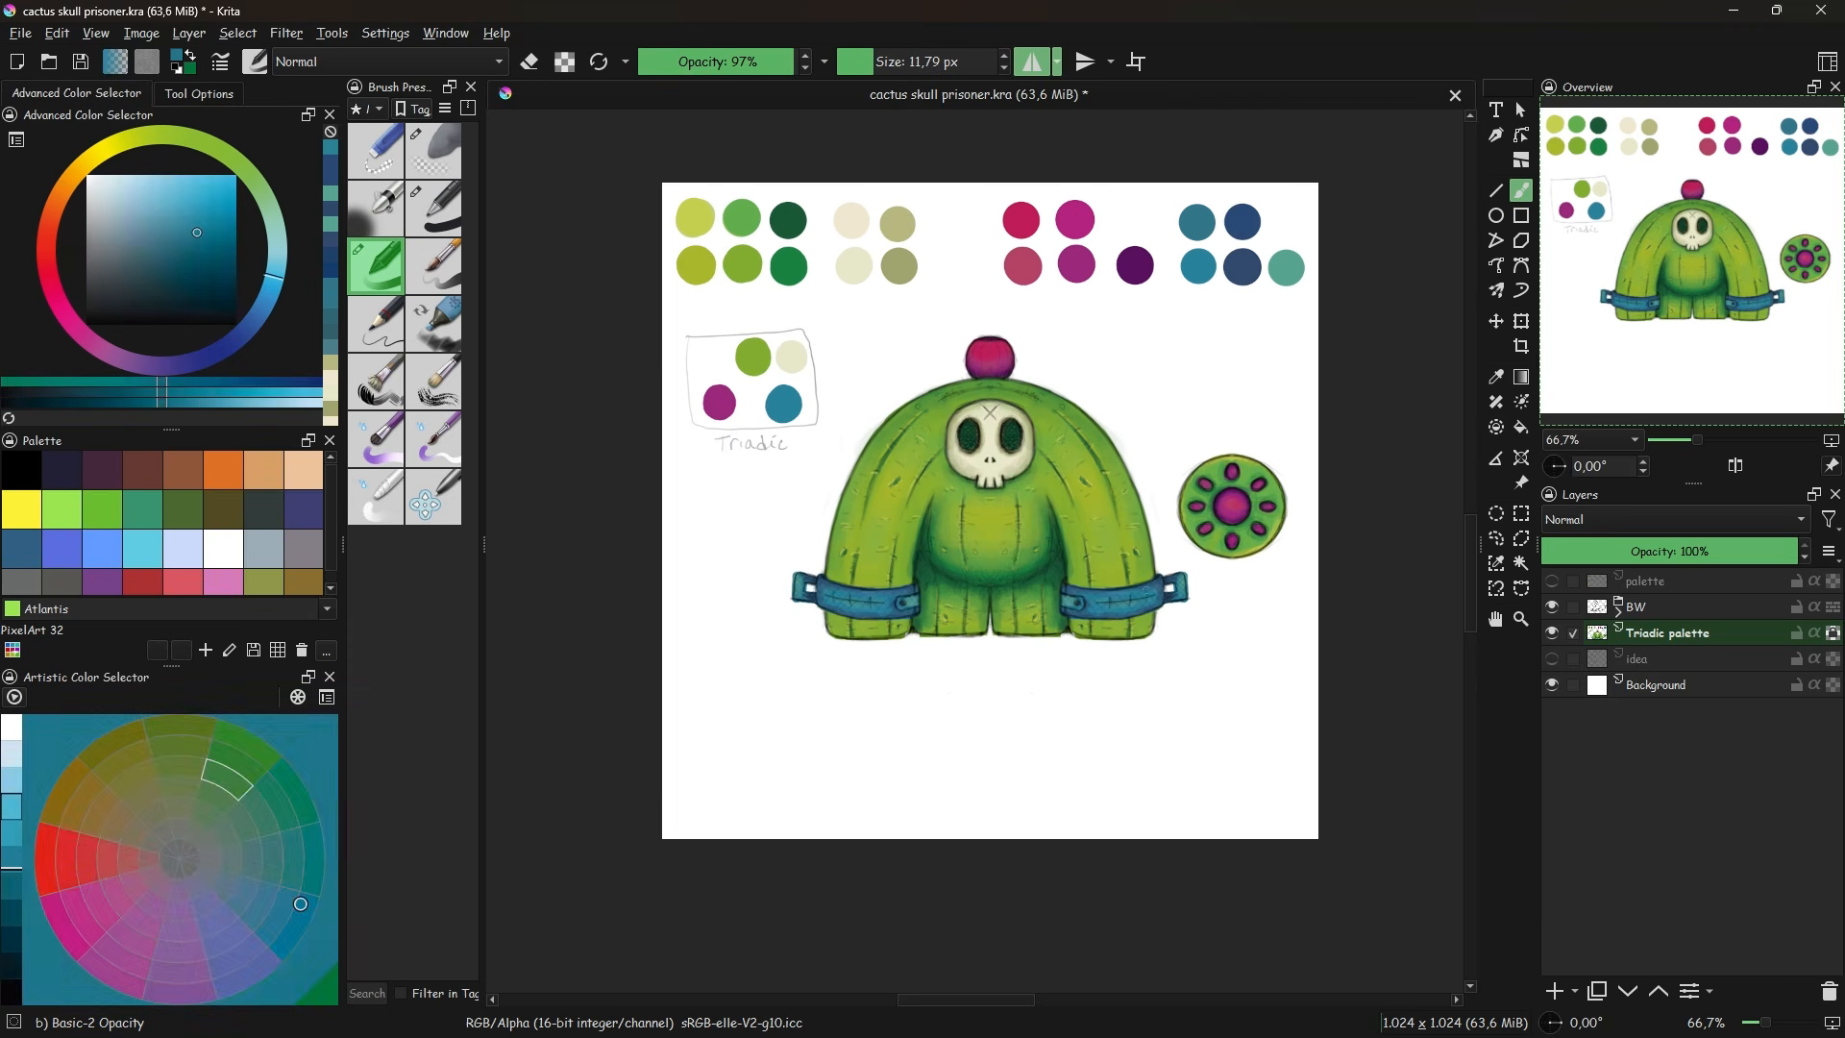
pyautogui.click(433, 209)
pyautogui.click(1032, 61)
pyautogui.click(1243, 222)
pyautogui.click(375, 266)
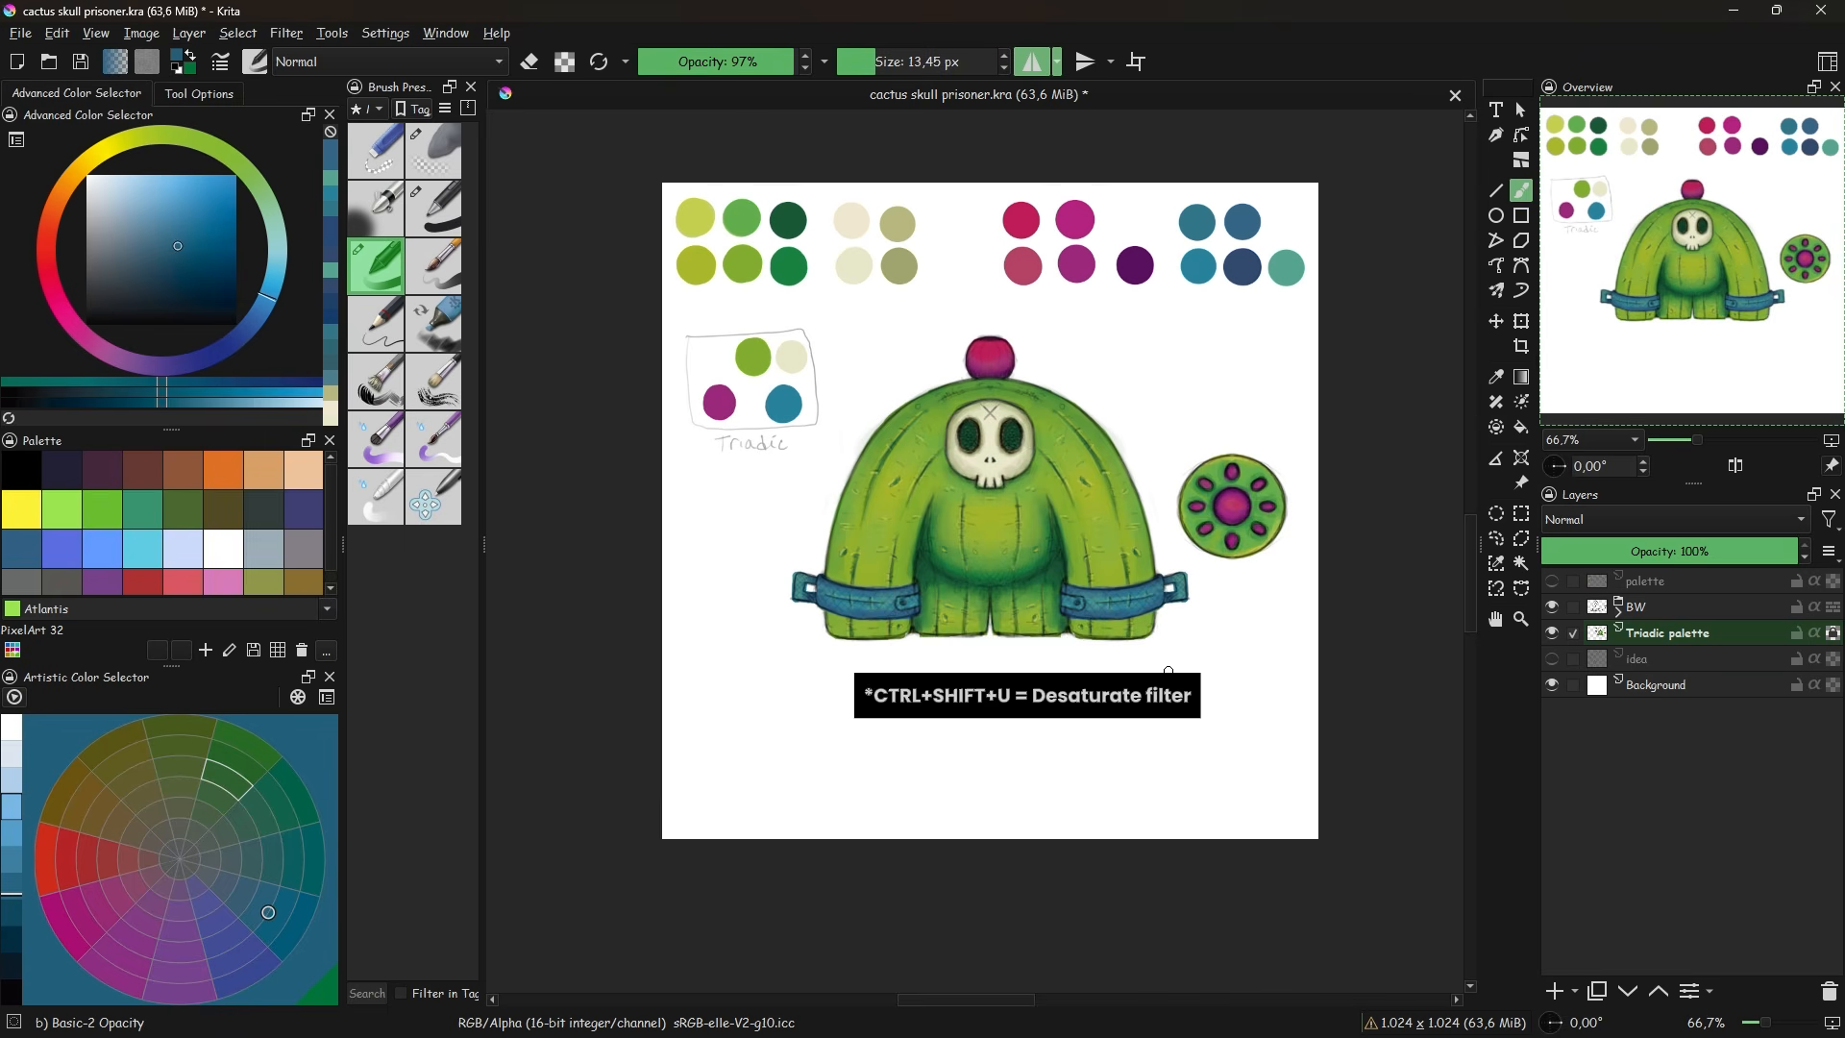
# - Preview the desaturation methods on the Triadic palette layer and create a Desaturate filter mask using Lightness
pyautogui.hotkey('ctrl', 'shift', 'u')
pyautogui.click(227, 537)
pyautogui.click(235, 619)
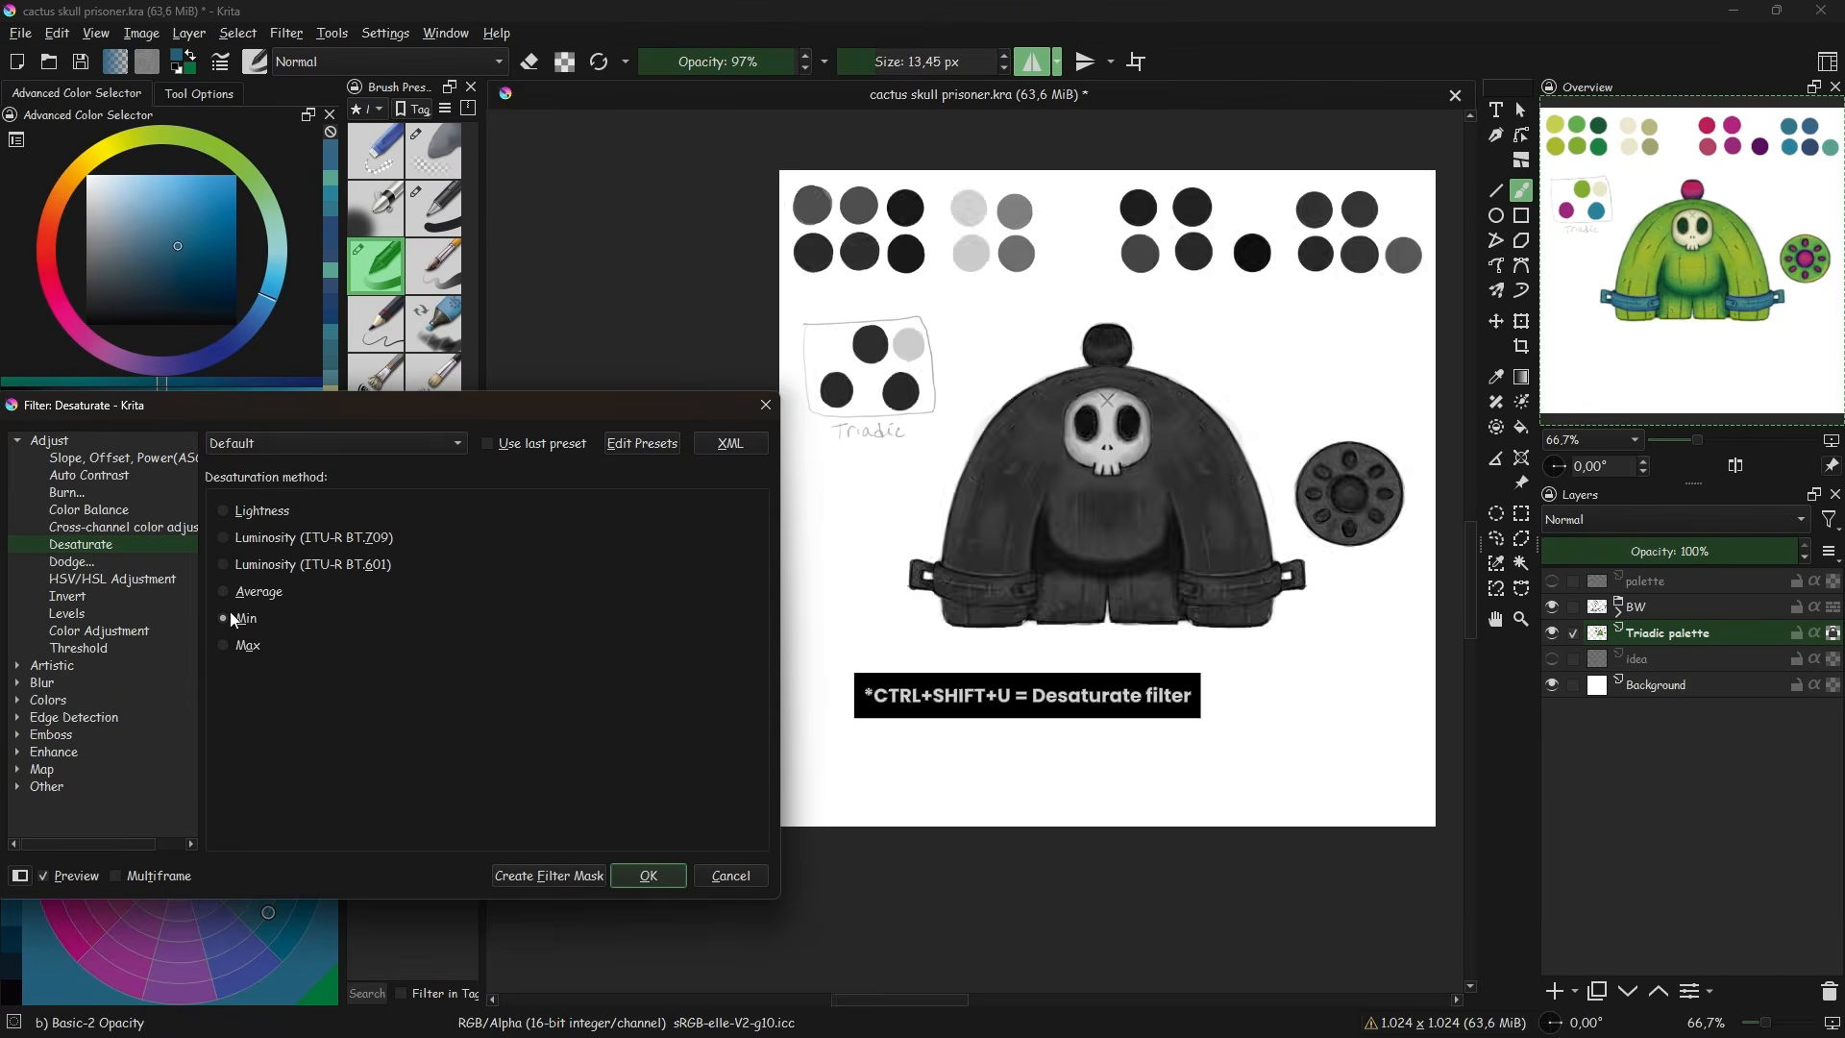
pyautogui.click(237, 594)
pyautogui.click(242, 515)
pyautogui.click(233, 542)
pyautogui.click(234, 567)
pyautogui.click(242, 593)
pyautogui.click(240, 620)
pyautogui.click(252, 512)
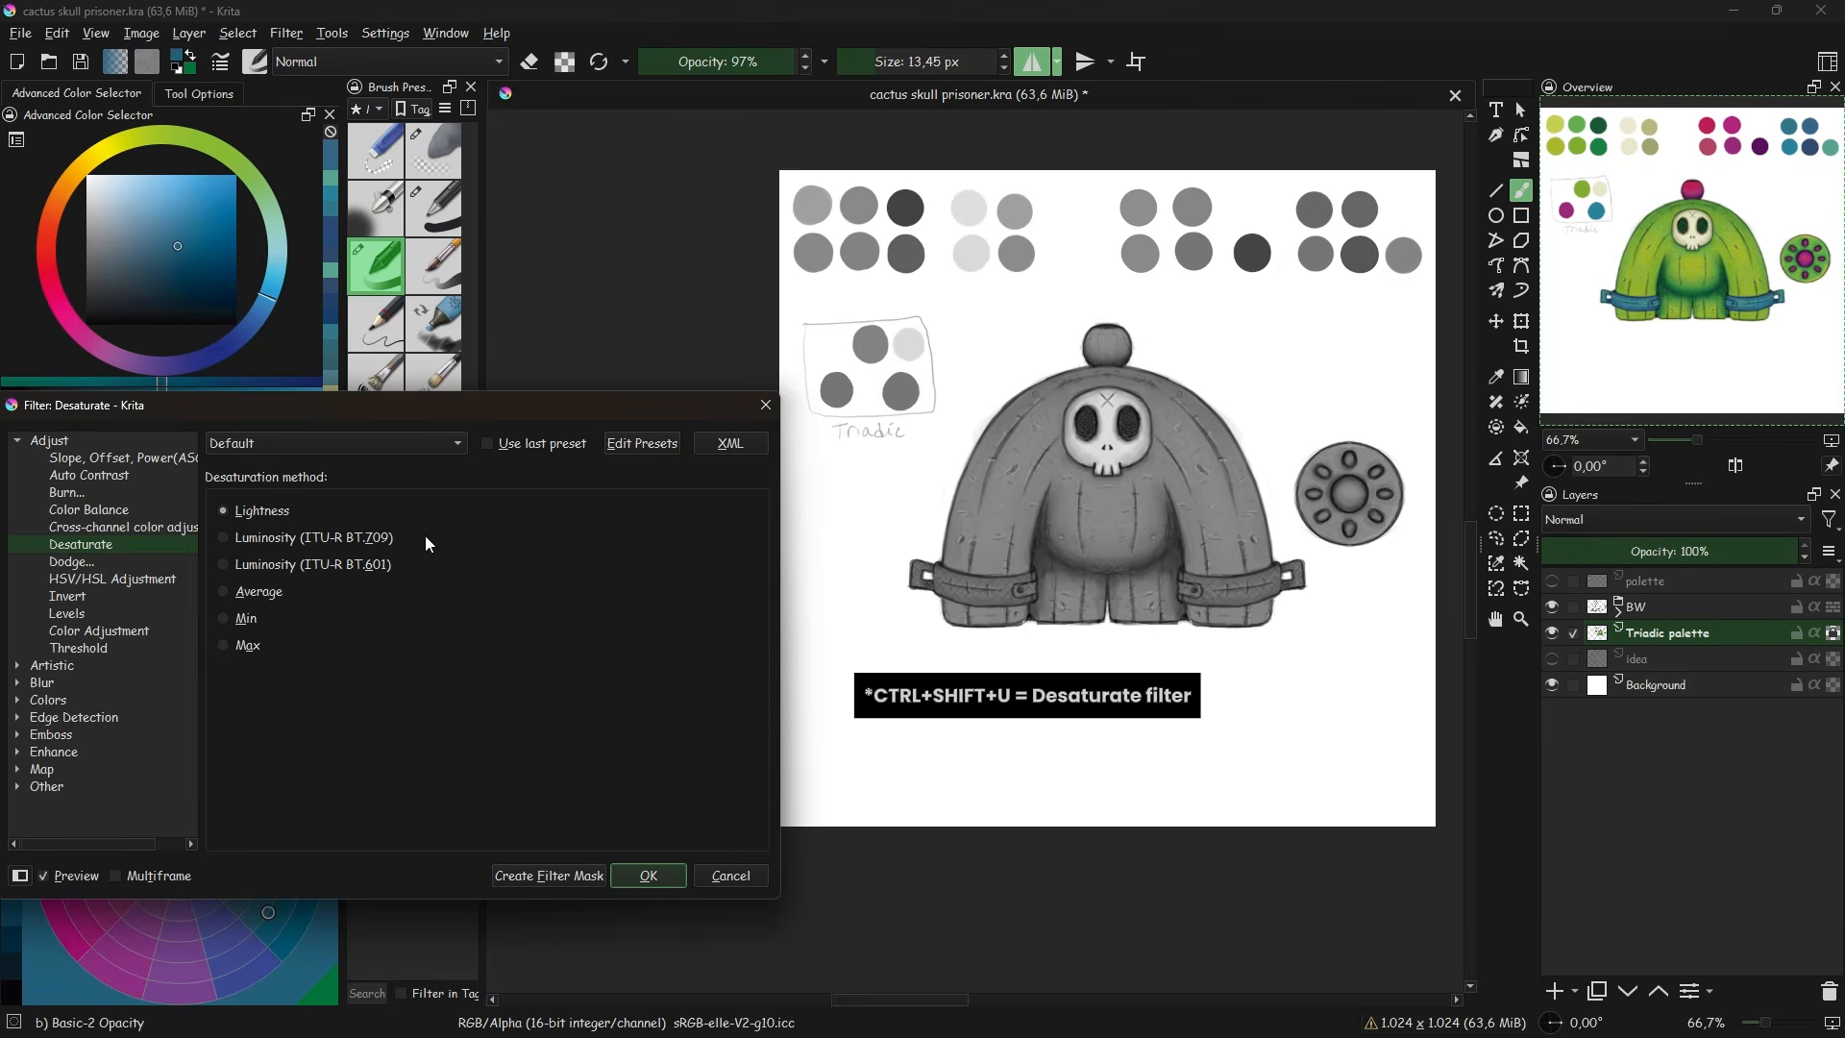
pyautogui.click(573, 873)
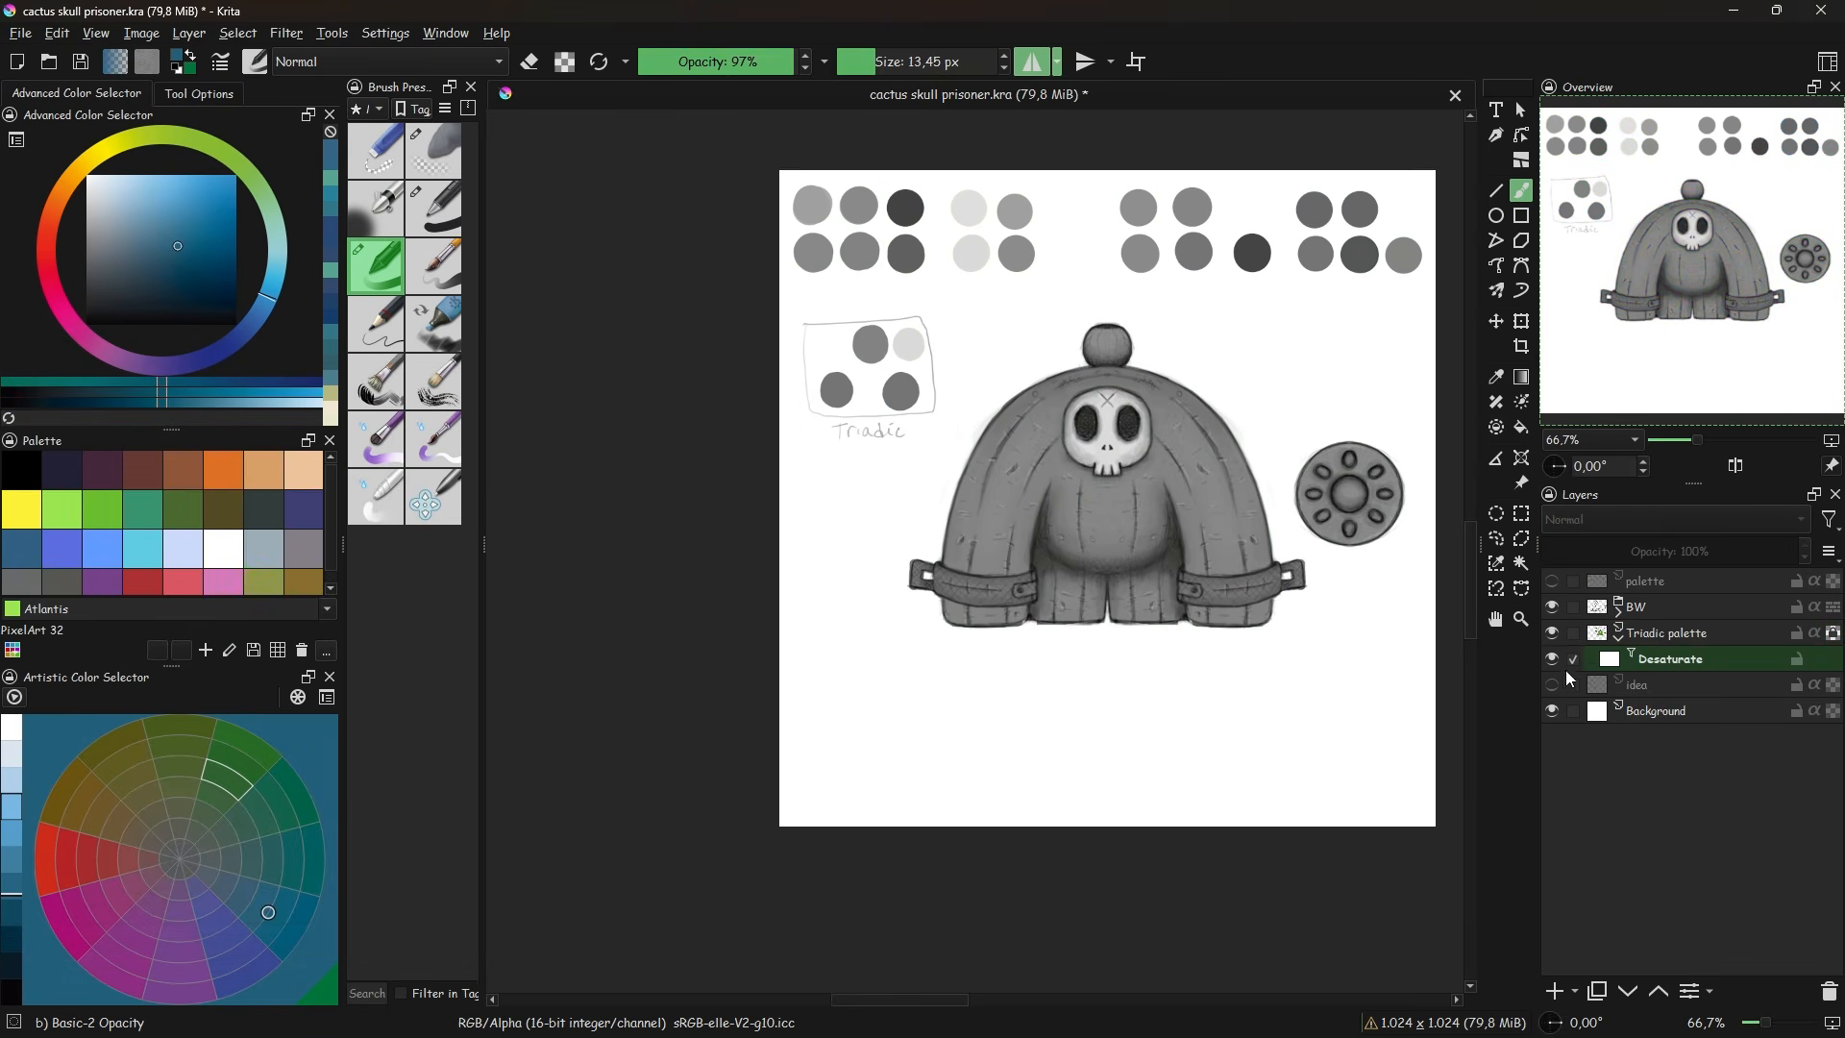
# - Toggle the Desaturate mask to compare the coloured cactus with its greyscale values
pyautogui.click(1553, 658)
pyautogui.click(1553, 657)
pyautogui.click(1553, 657)
pyautogui.click(1553, 657)
pyautogui.click(1553, 657)
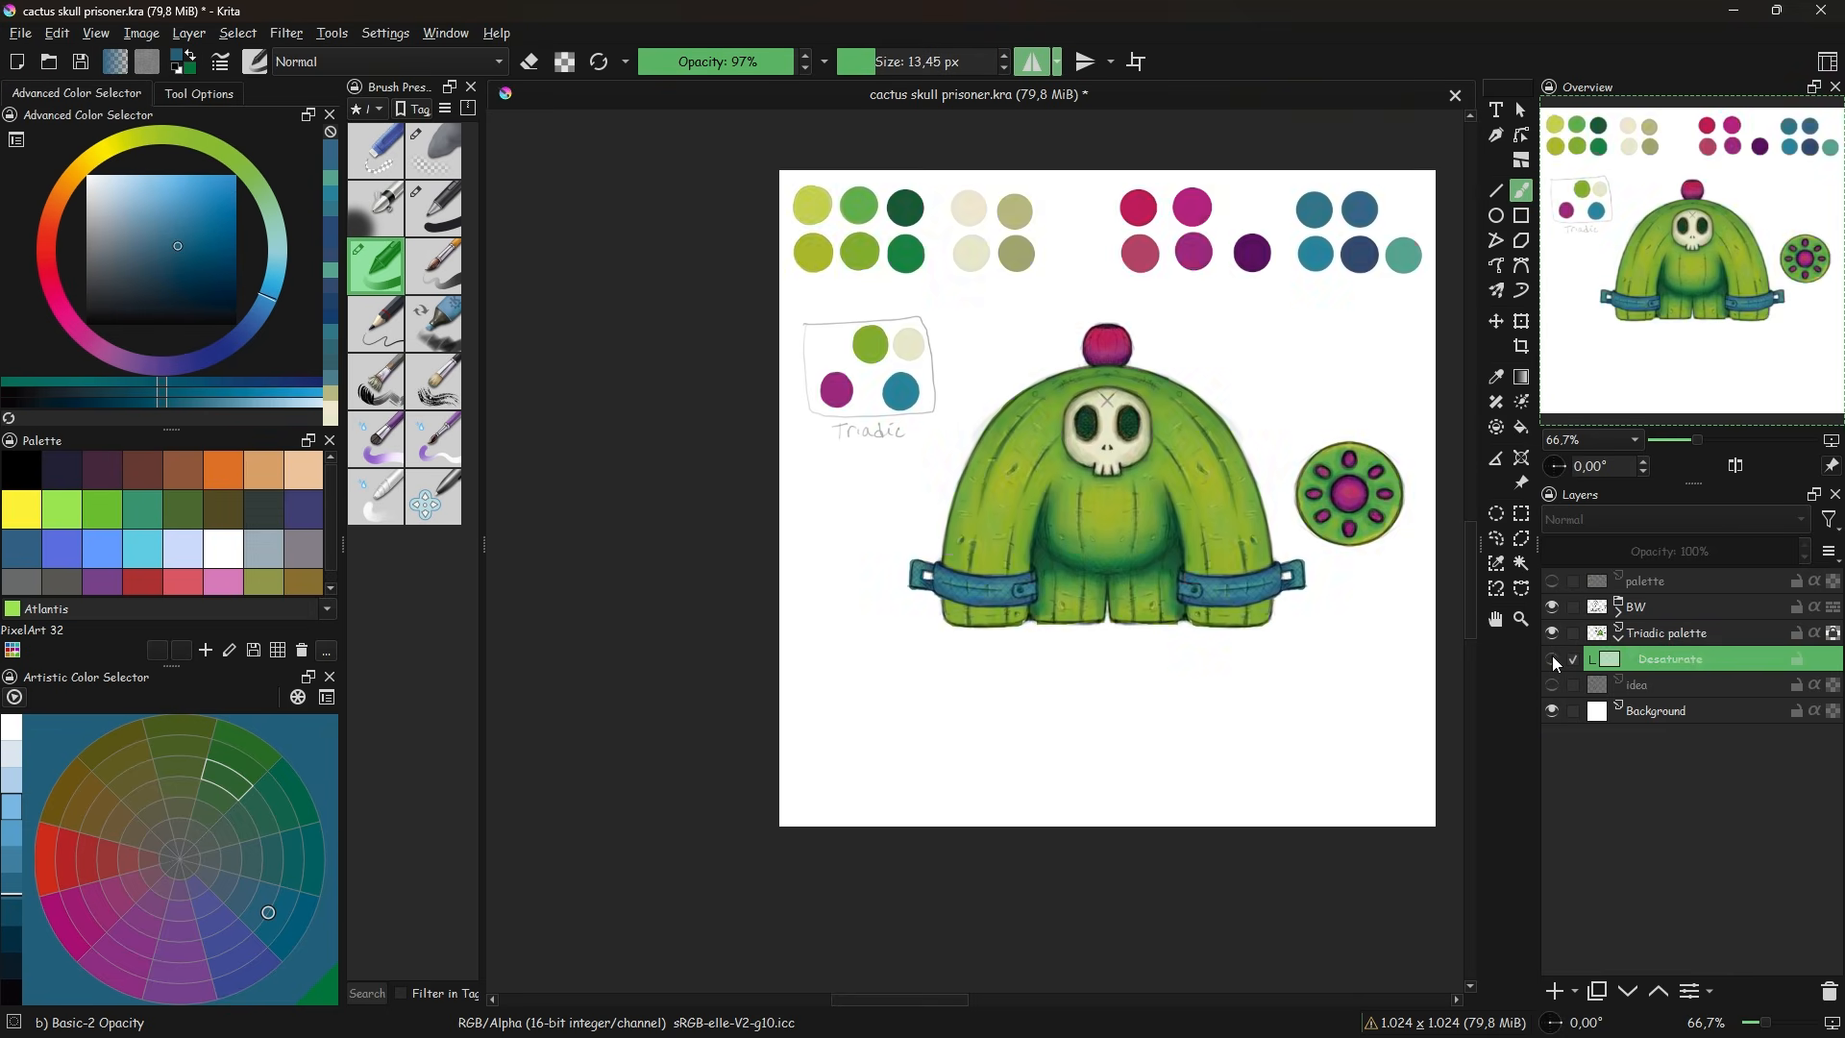
pyautogui.click(1553, 659)
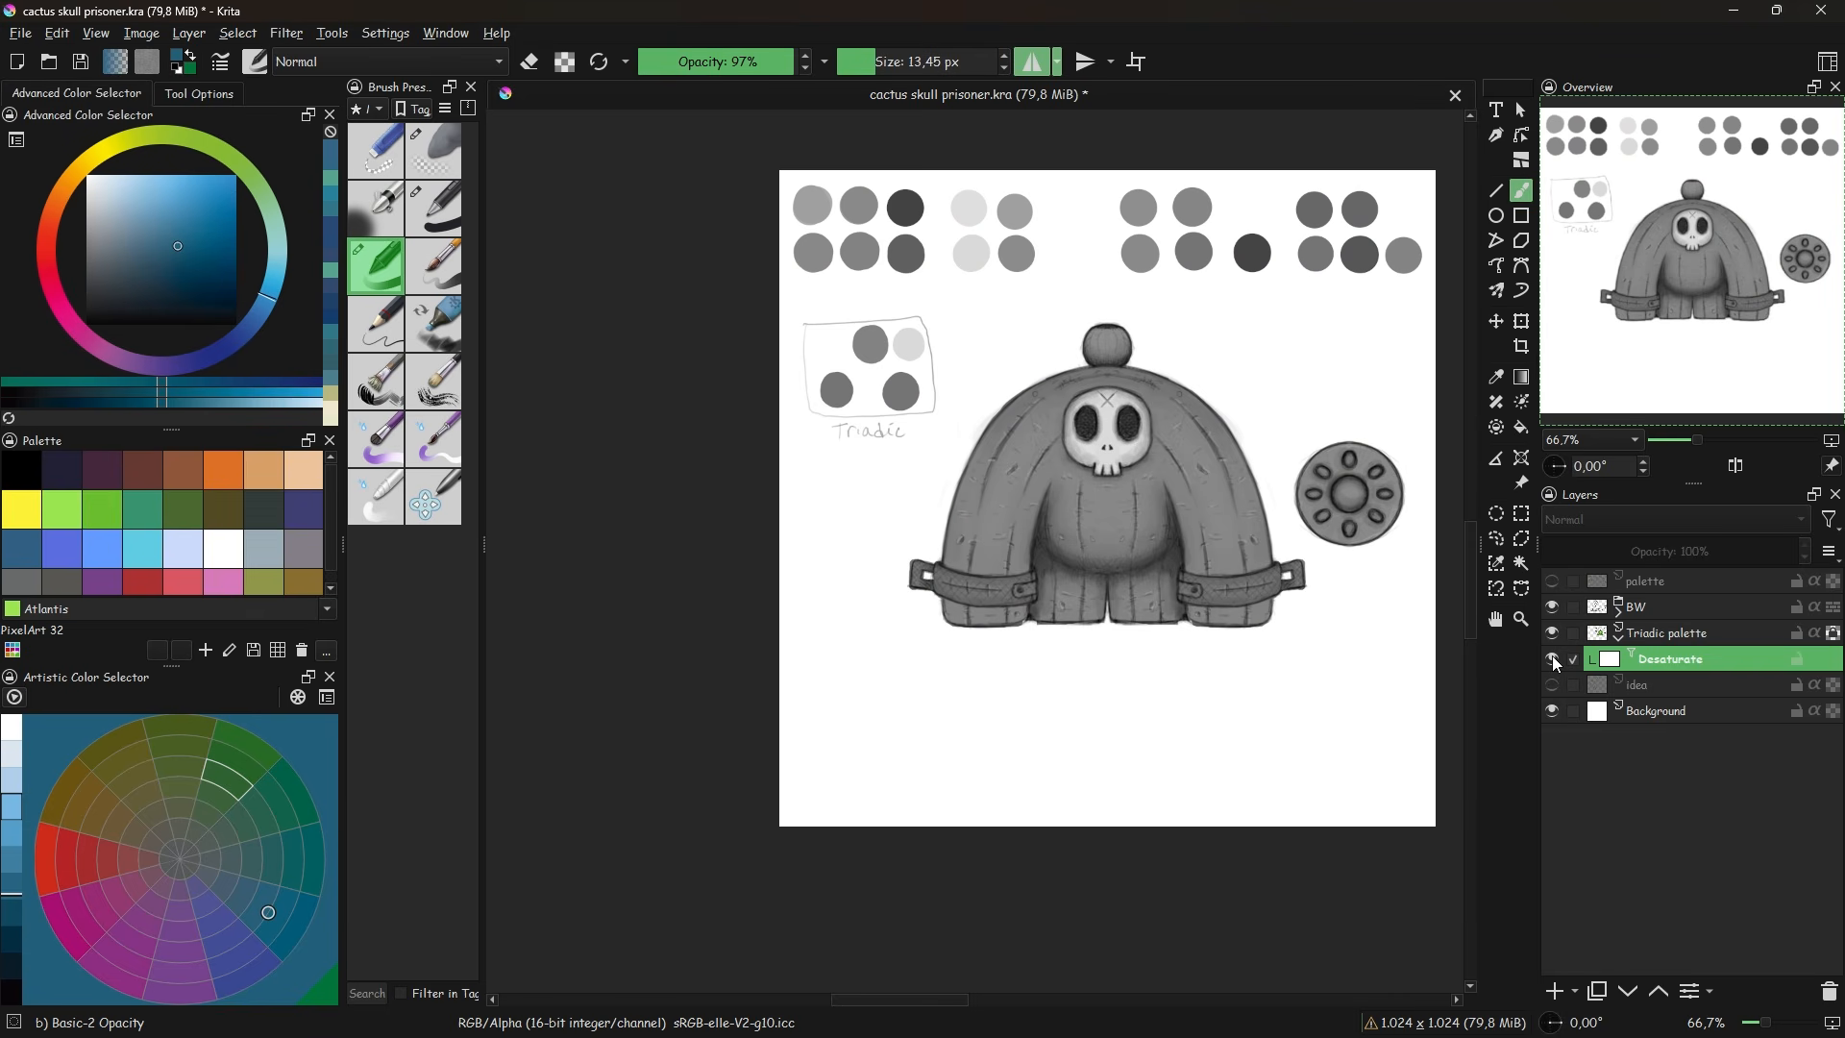
pyautogui.click(1553, 658)
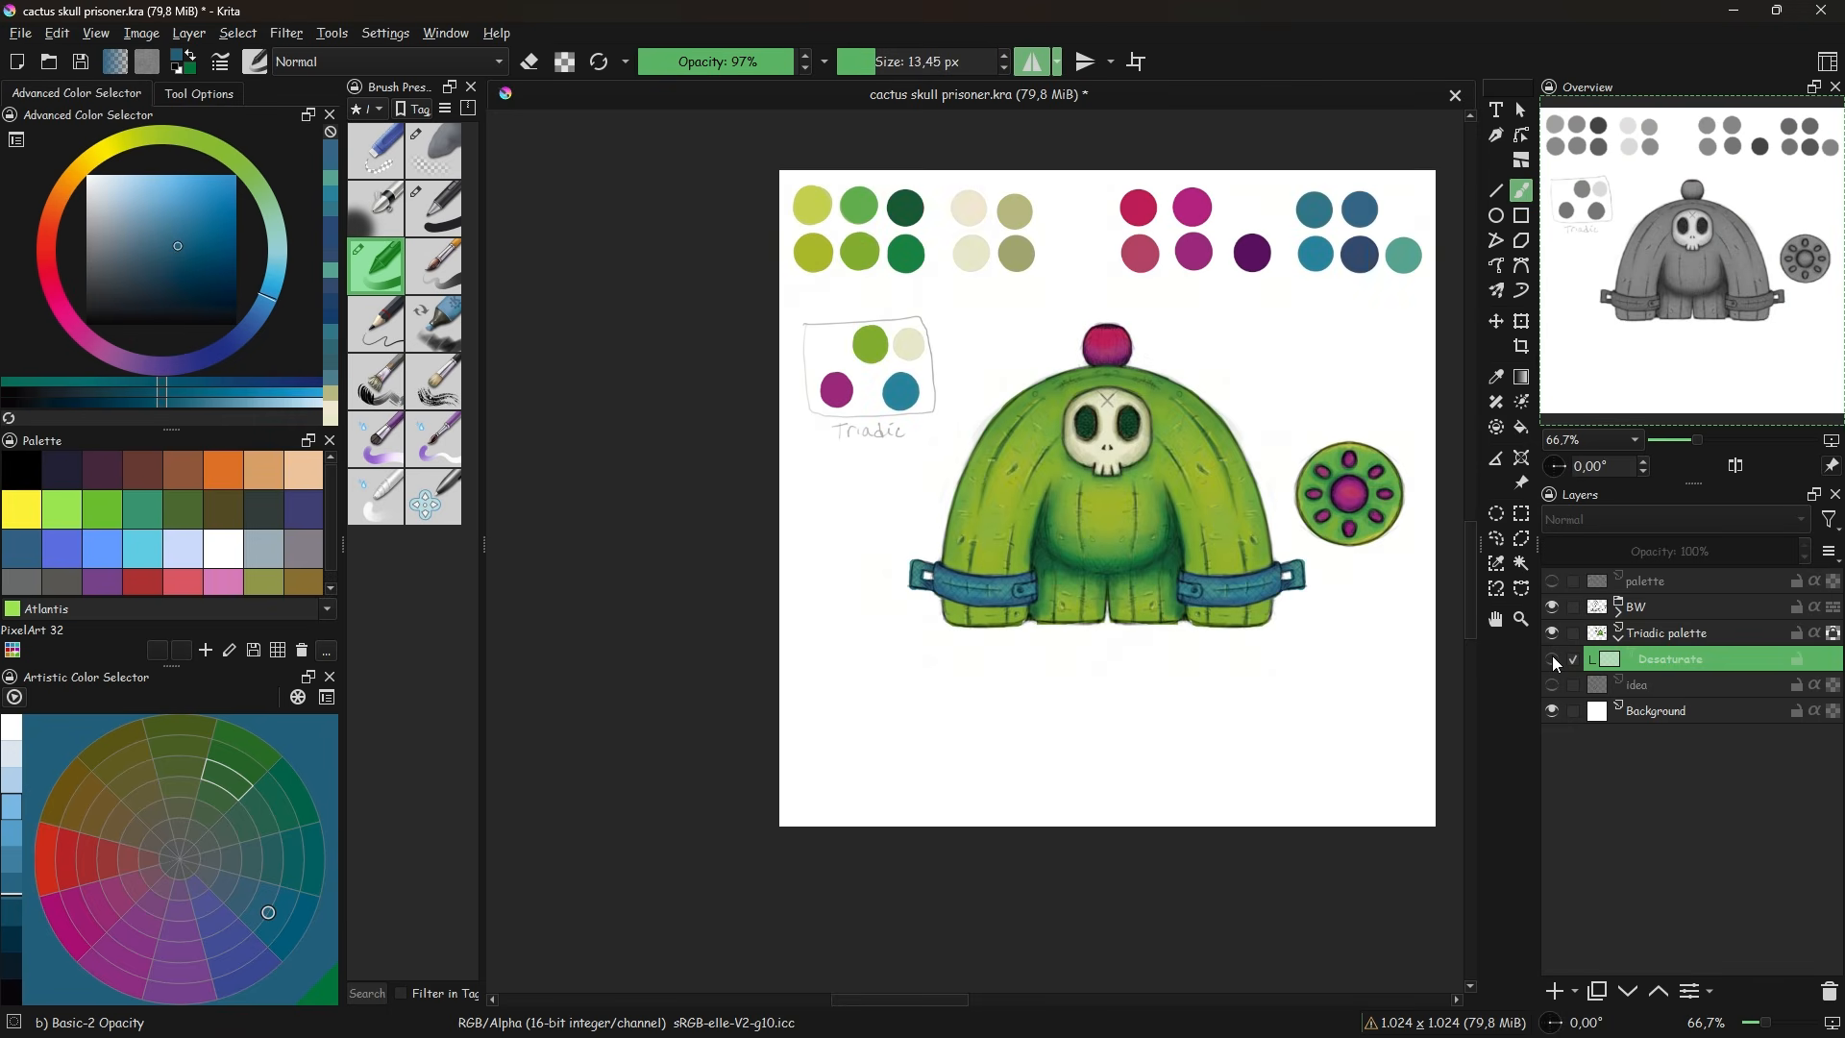
# - Select the Triadic palette layer and test the sampled teal on the cuff with the Desaturate mask shown
pyautogui.click(1667, 632)
pyautogui.keyDown('ctrl'); pyautogui.click(1404, 251); pyautogui.keyUp('ctrl')
pyautogui.click(1551, 660)
pyautogui.moveTo(1186, 588)
pyautogui.mouseDown()
pyautogui.moveTo(1295, 575)
pyautogui.moveTo(1195, 596)
pyautogui.mouseUp()
pyautogui.click(1553, 657)
# - Try a lighter blue on both cuffs, mixed from the sampled blue swatch
pyautogui.keyDown('ctrl'); pyautogui.click(1315, 254); pyautogui.keyUp('ctrl')
pyautogui.click(433, 208)
pyautogui.keyDown('ctrl'); pyautogui.click(1315, 254); pyautogui.keyUp('ctrl')
pyautogui.click(280, 918)
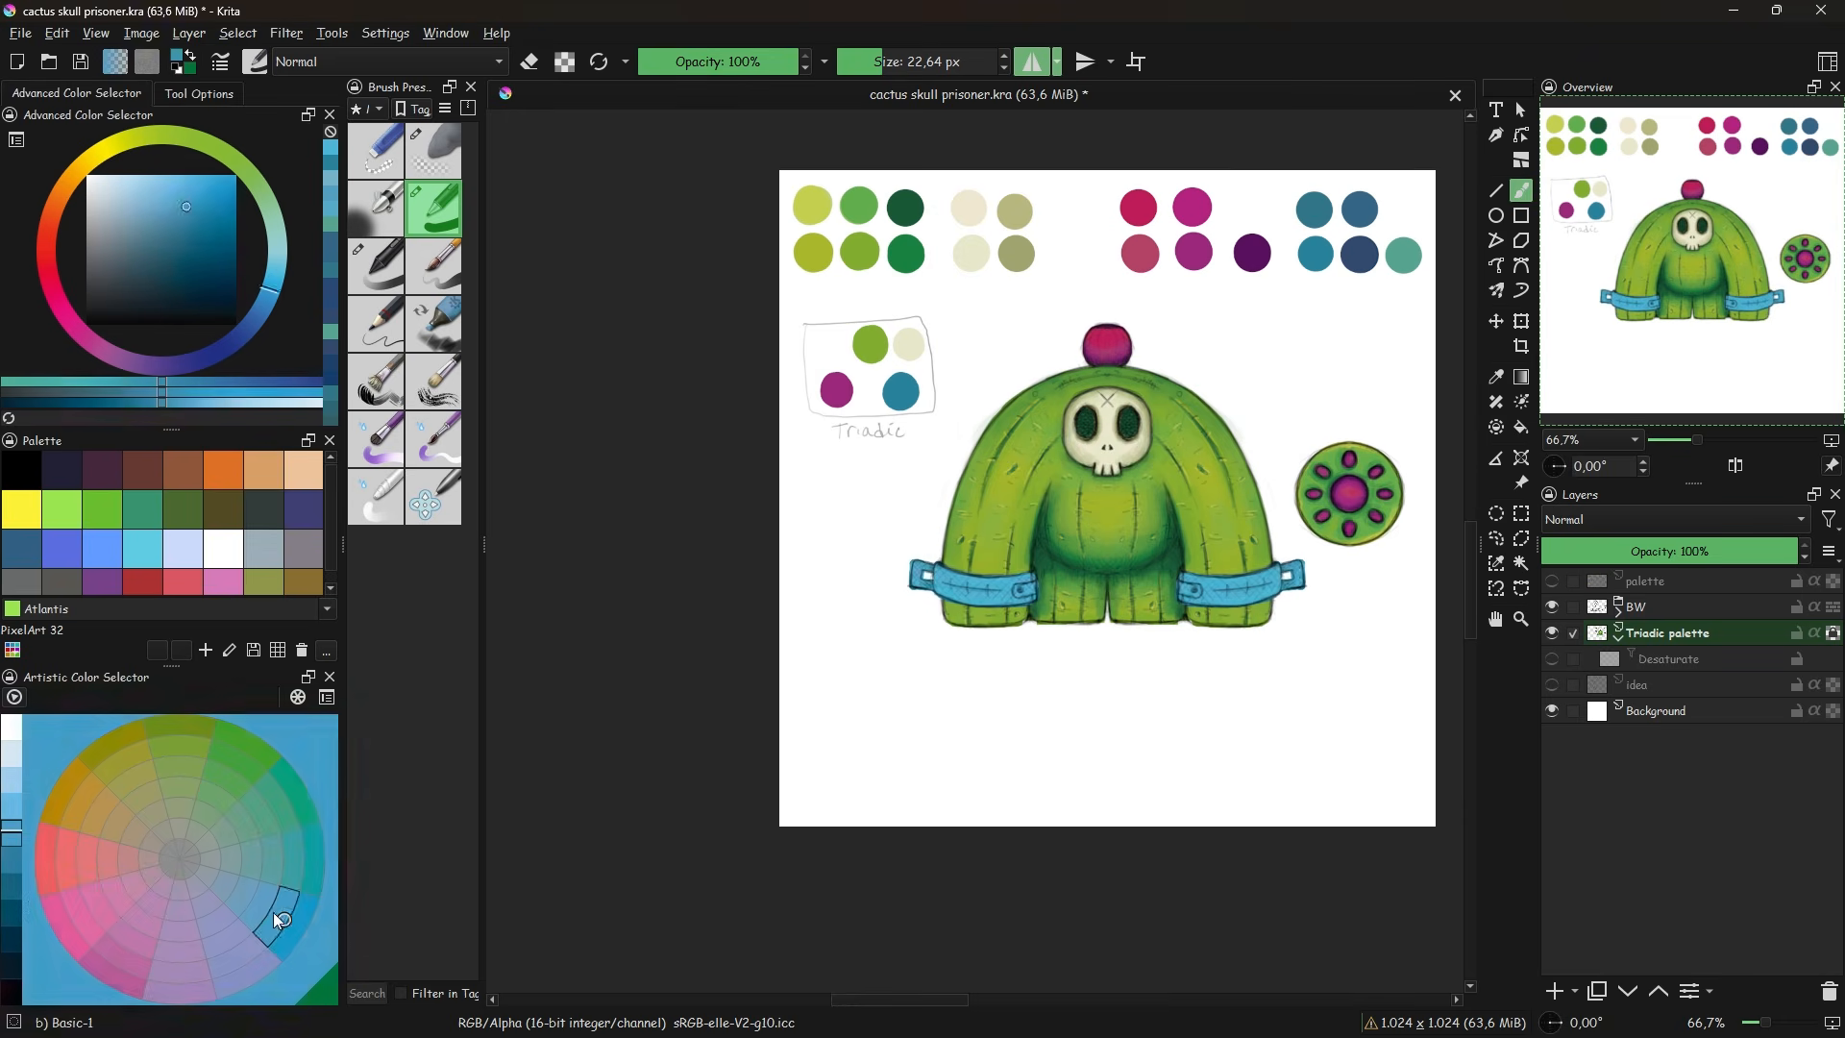
# - Compare the blue cuffs' value against the green body by switching the Desaturate mask on and off
pyautogui.click(1552, 659)
pyautogui.click(1552, 660)
pyautogui.click(1552, 659)
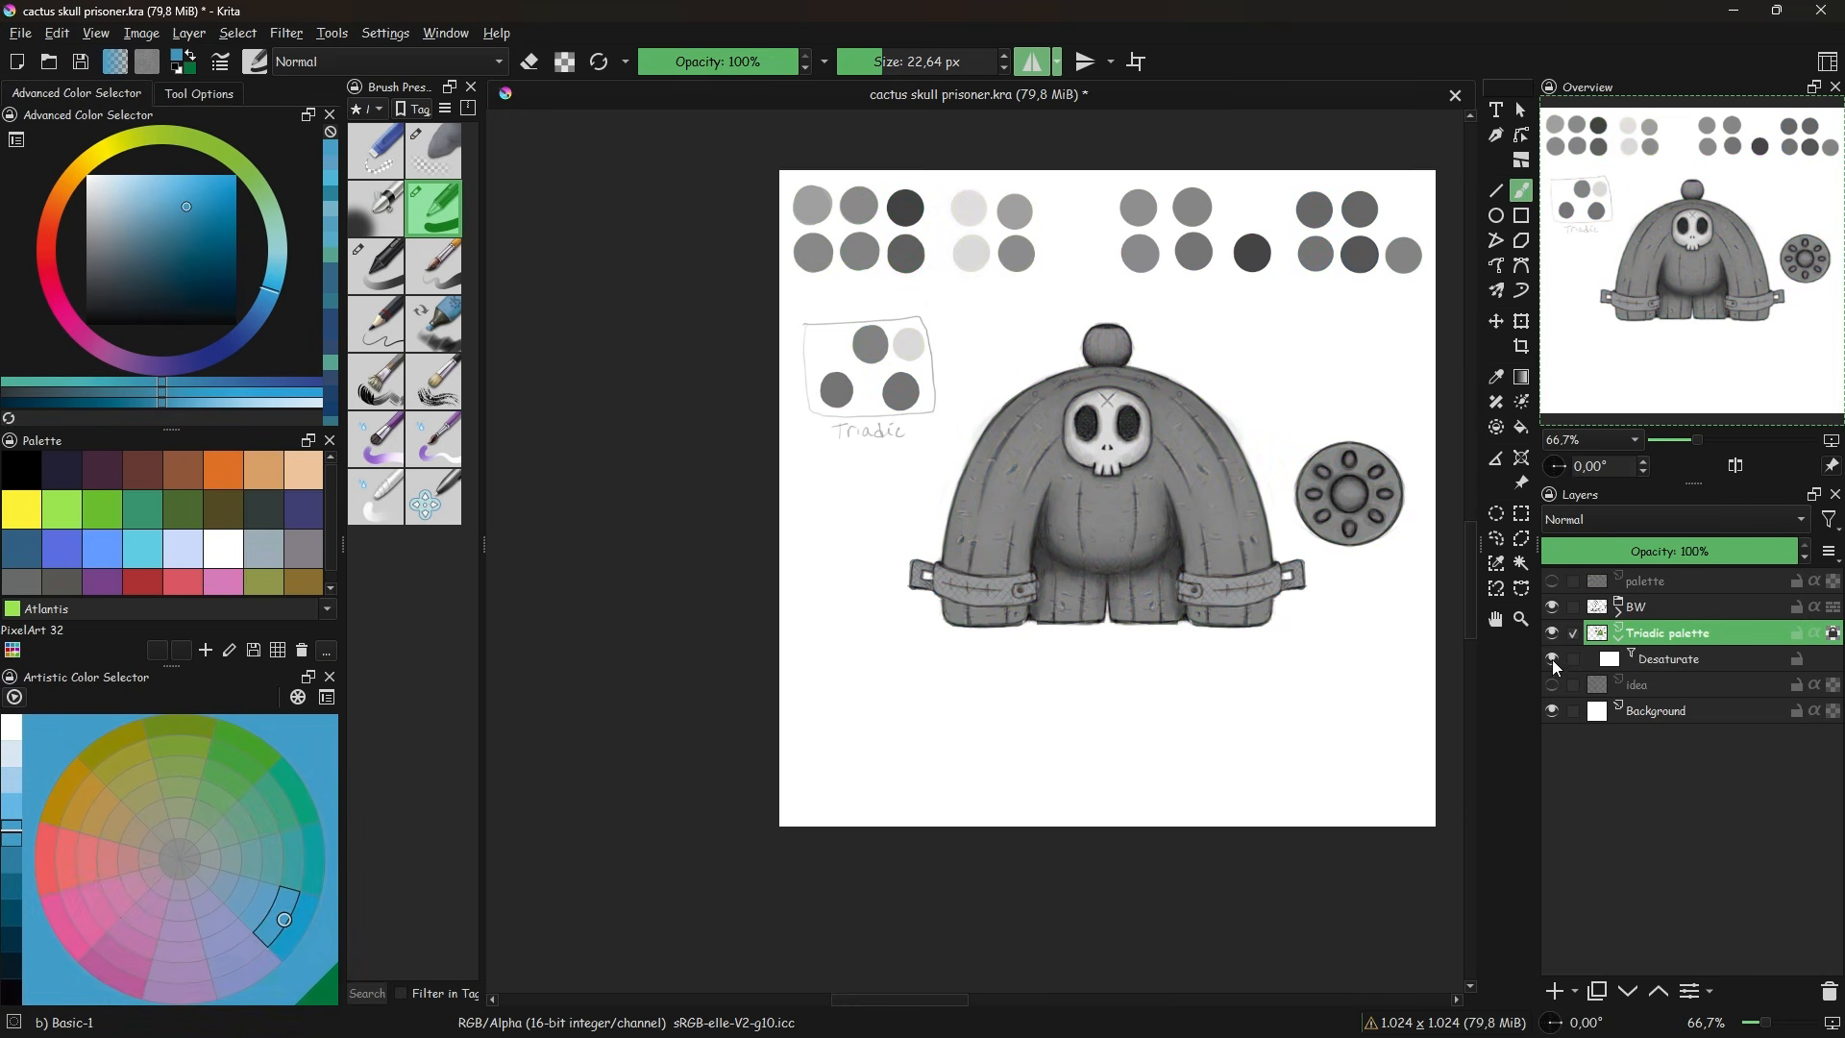
pyautogui.click(1551, 659)
pyautogui.click(1551, 659)
pyautogui.click(1552, 659)
pyautogui.click(1552, 659)
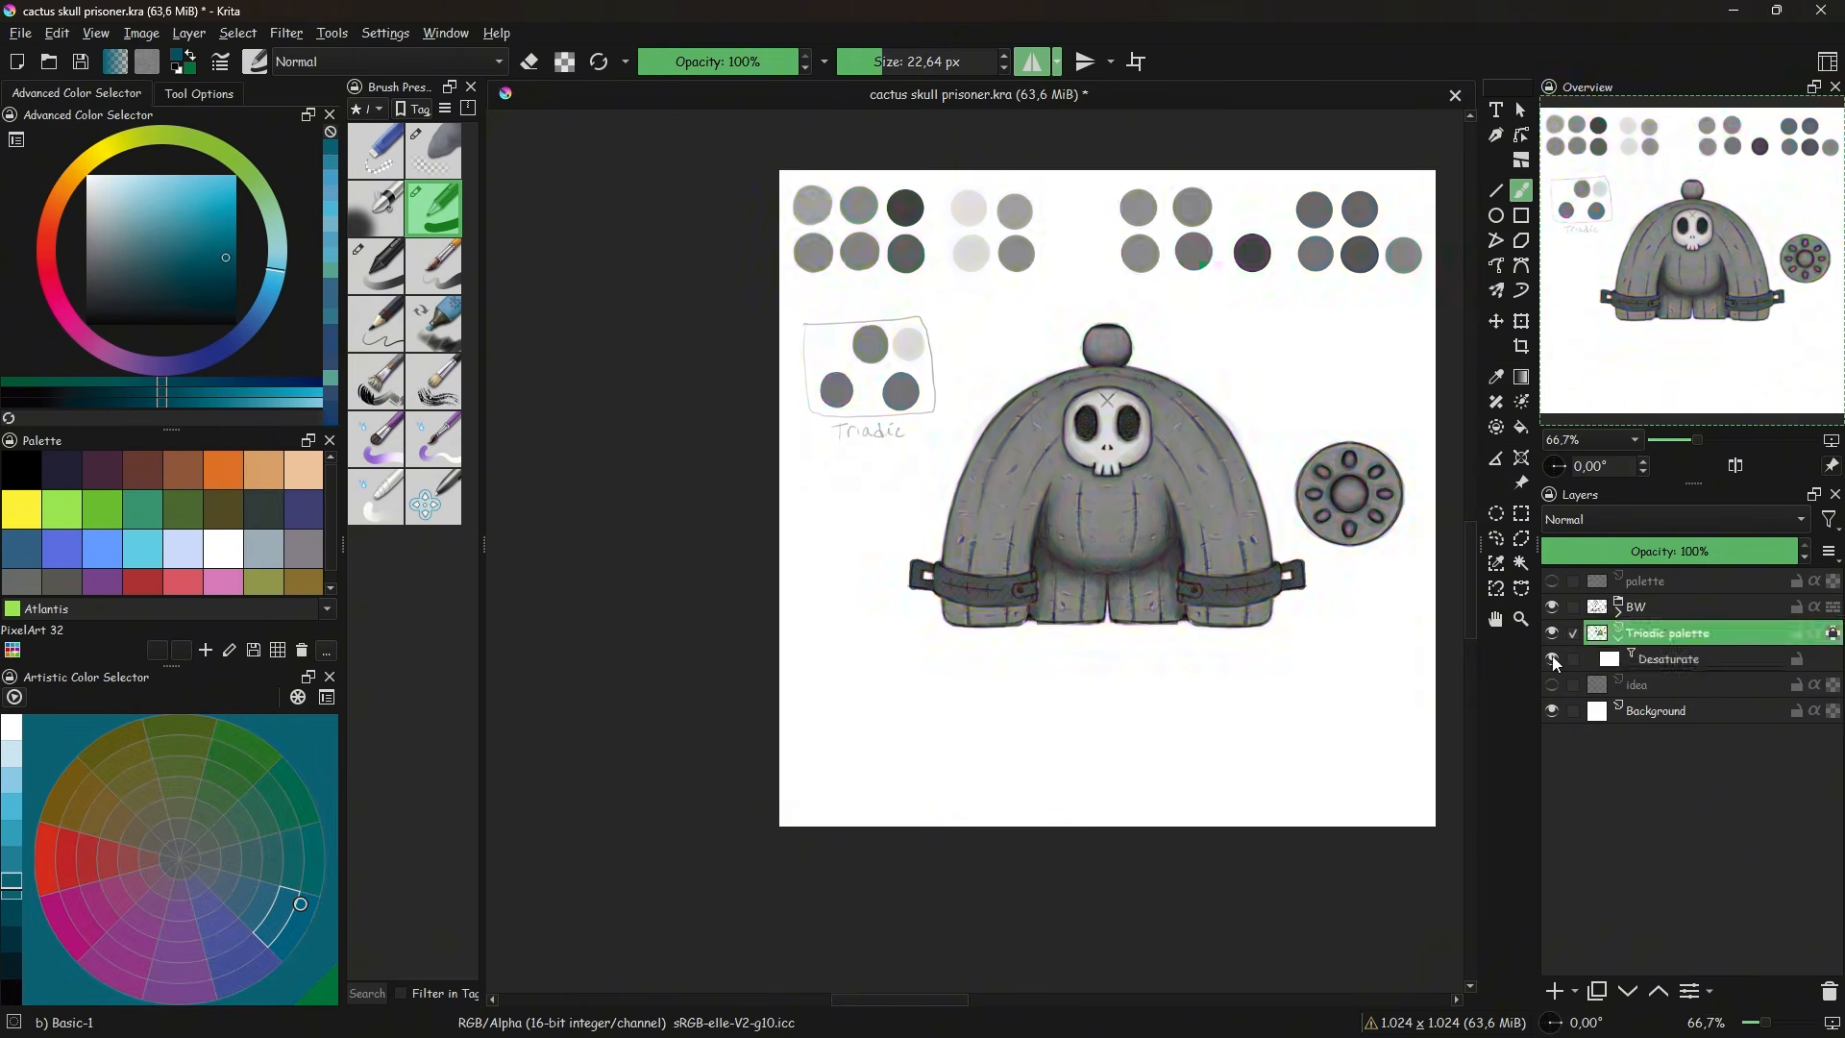
pyautogui.click(1551, 659)
pyautogui.click(1552, 659)
pyautogui.click(1551, 659)
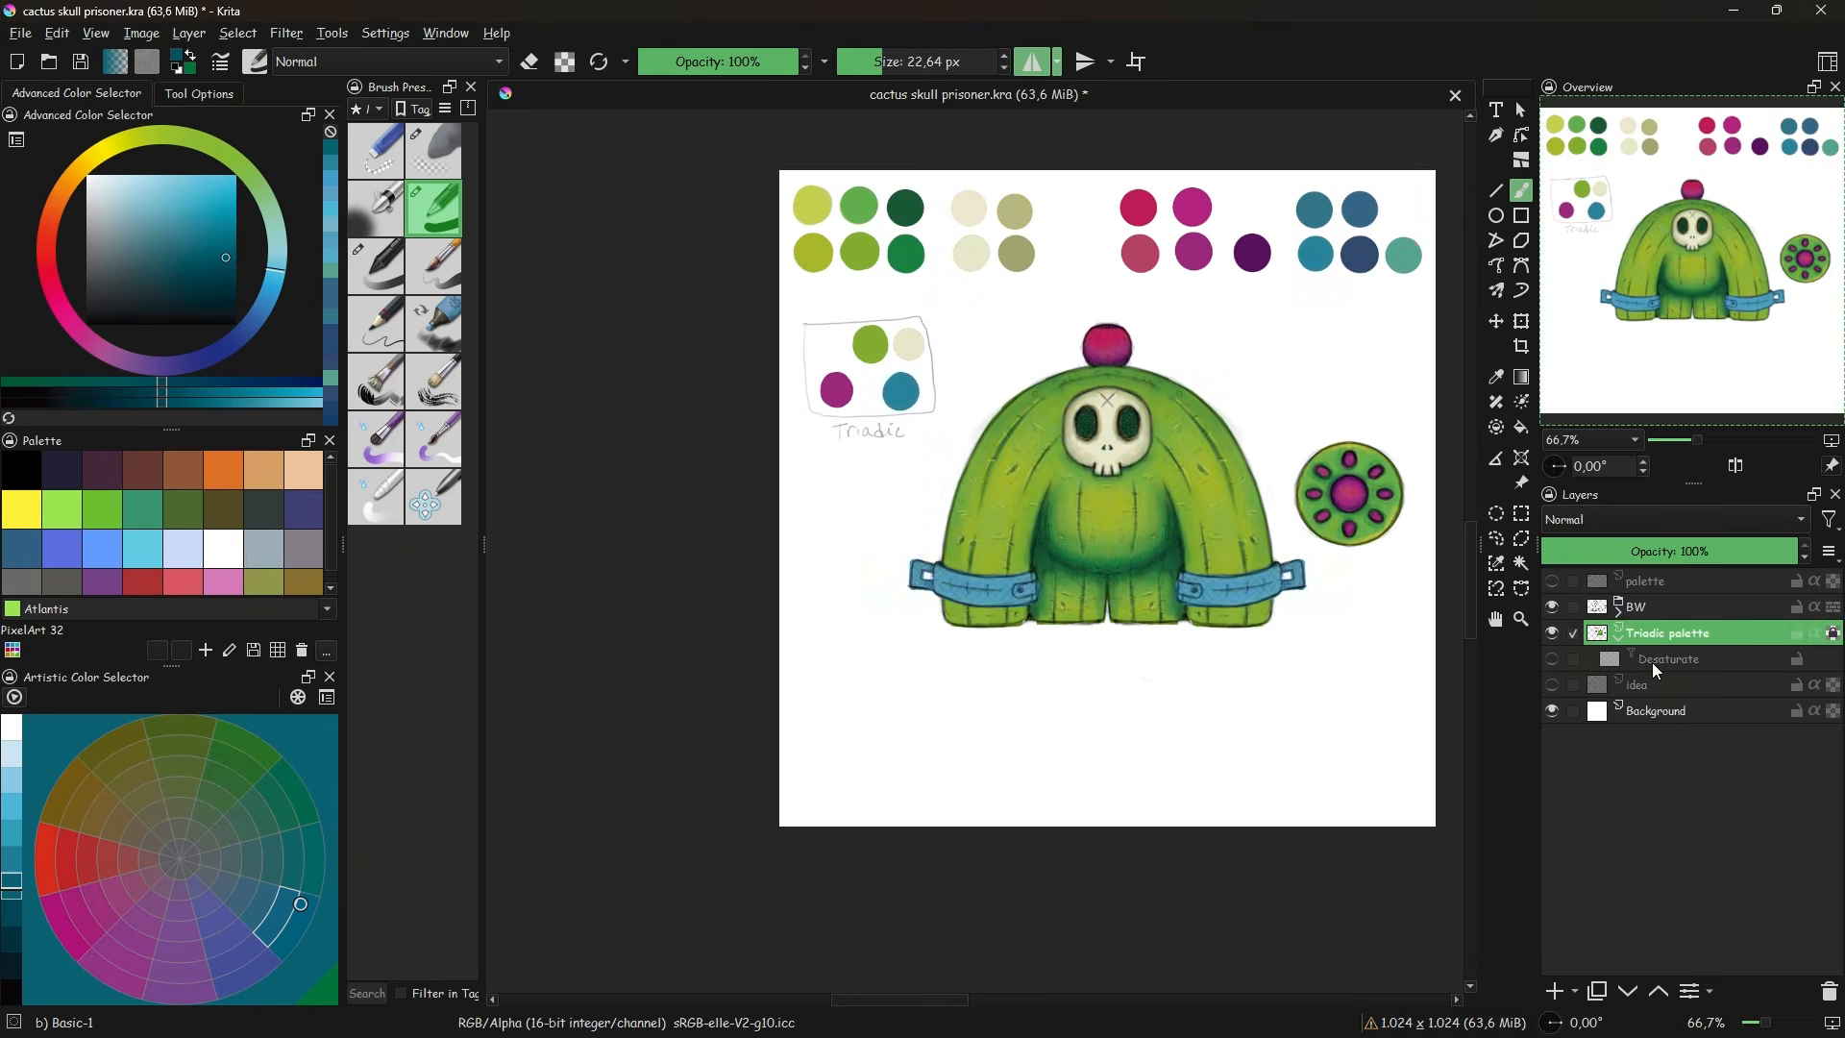
# - Undo the recent cuff recolouring, try the sampled teal on the cuffs and undo it as well
pyautogui.hotkey('ctrl', 'z')
pyautogui.hotkey('ctrl', 'z')
pyautogui.hotkey('ctrl', 'z')
pyautogui.hotkey('ctrl', 'z')
pyautogui.keyDown('ctrl'); pyautogui.click(1404, 258); pyautogui.keyUp('ctrl')
pyautogui.moveTo(1293, 575); pyautogui.dragTo(1197, 593)
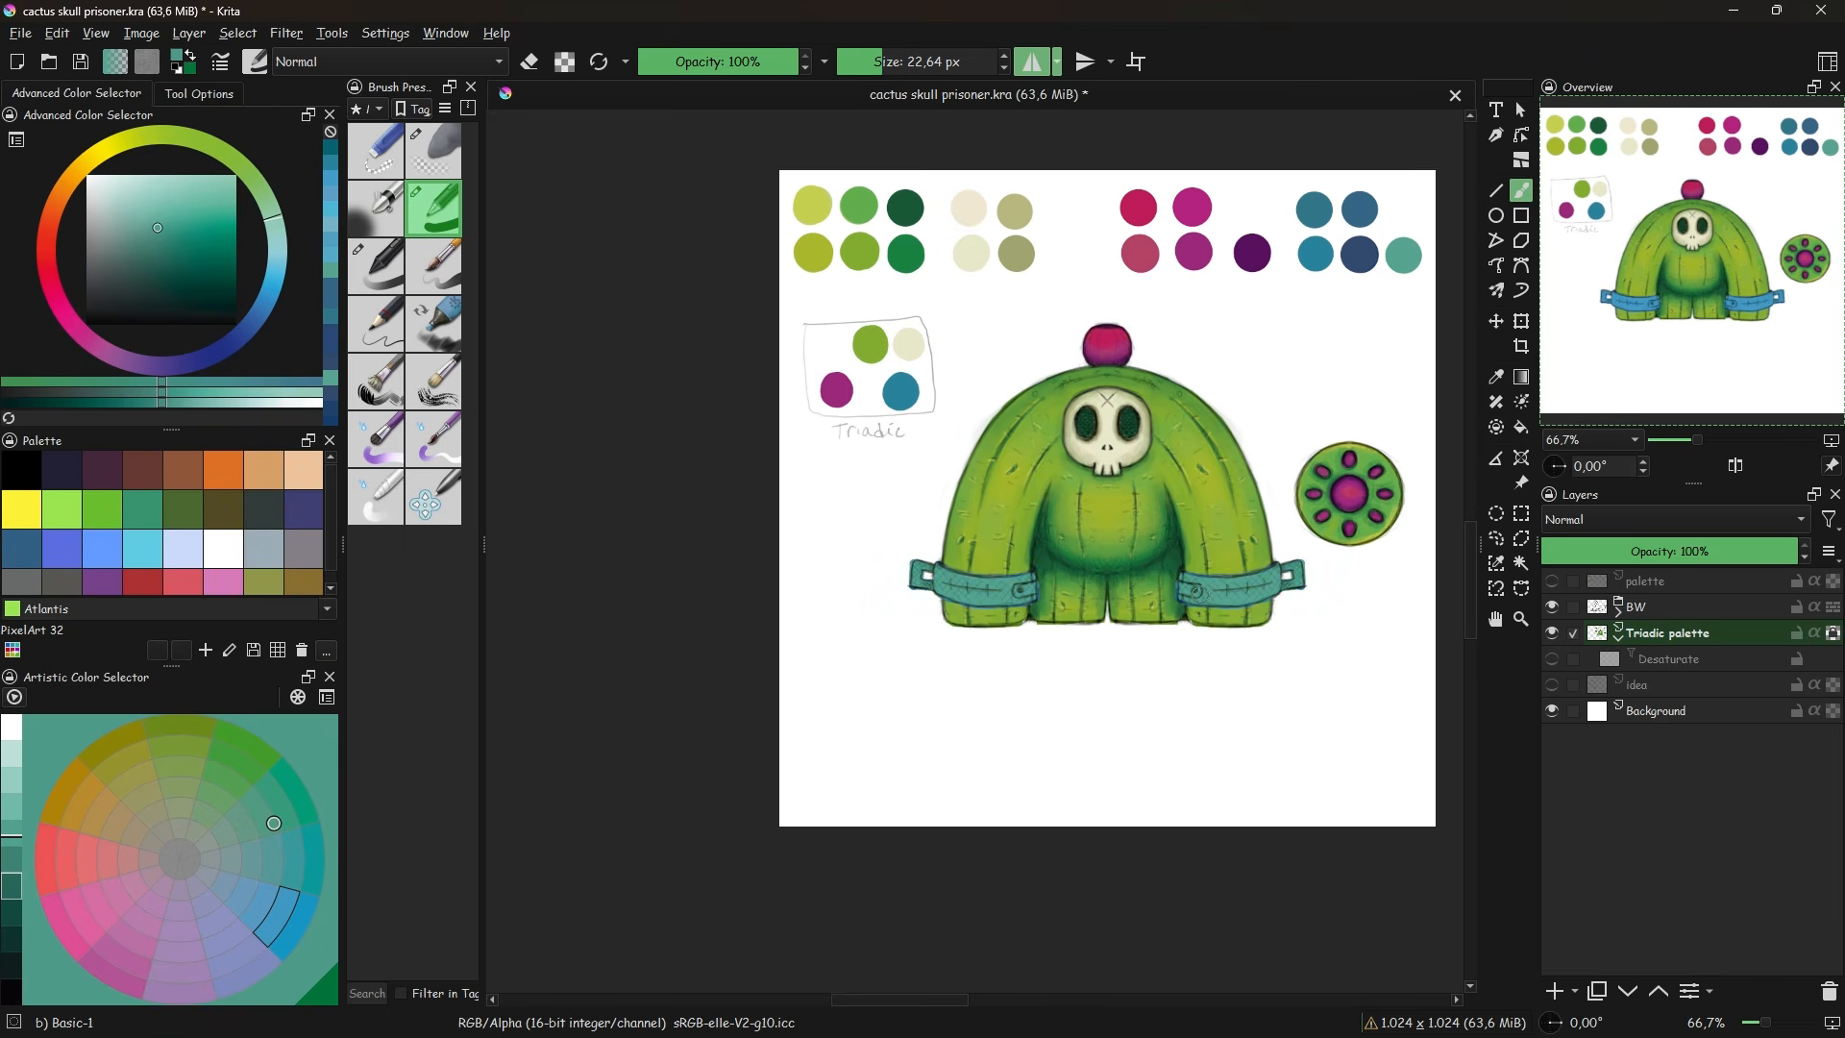
pyautogui.hotkey('ctrl', 'z')
# - Fill the cuffs with a dark teal, checking their value against the body with the Desaturate mask
pyautogui.keyDown('ctrl'); pyautogui.click(1203, 588); pyautogui.keyUp('ctrl')
pyautogui.press('f')
pyautogui.click(1239, 588)
pyautogui.click(1553, 656)
pyautogui.click(1552, 655)
pyautogui.keyDown('ctrl'); pyautogui.click(1203, 577); pyautogui.keyUp('ctrl')
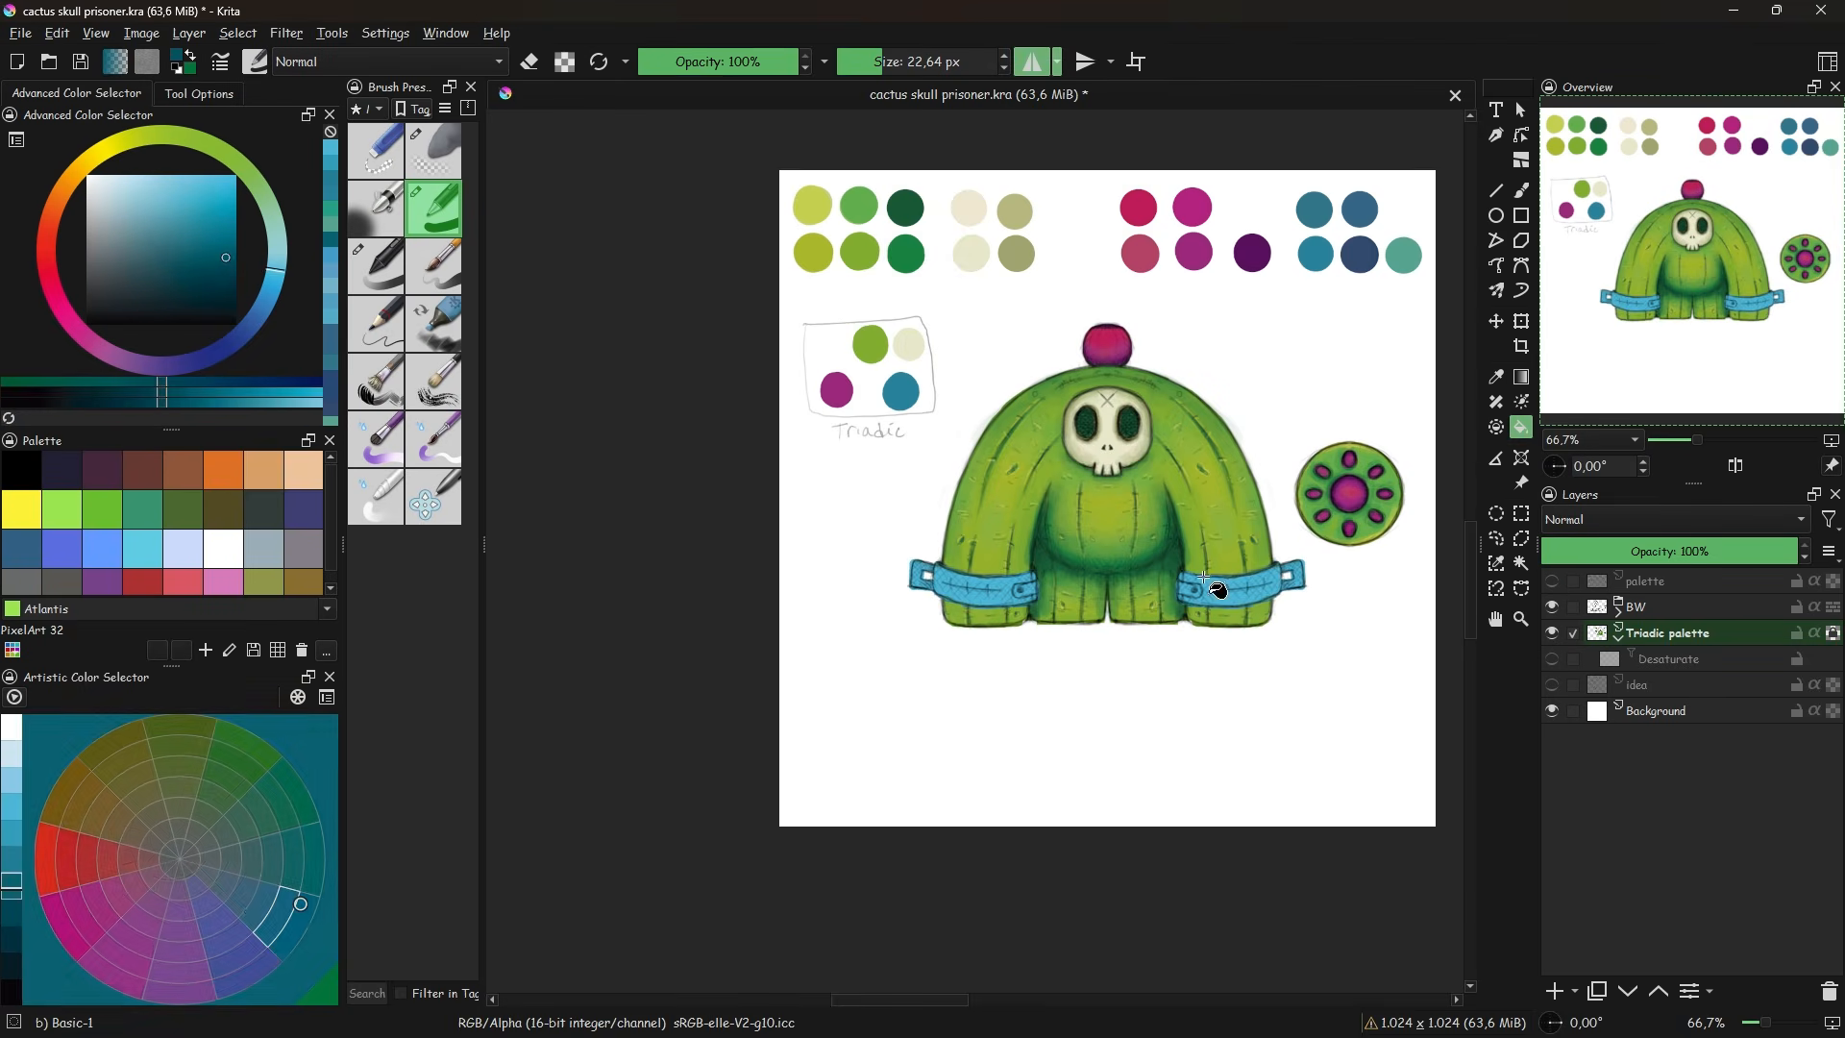
pyautogui.click(1204, 576)
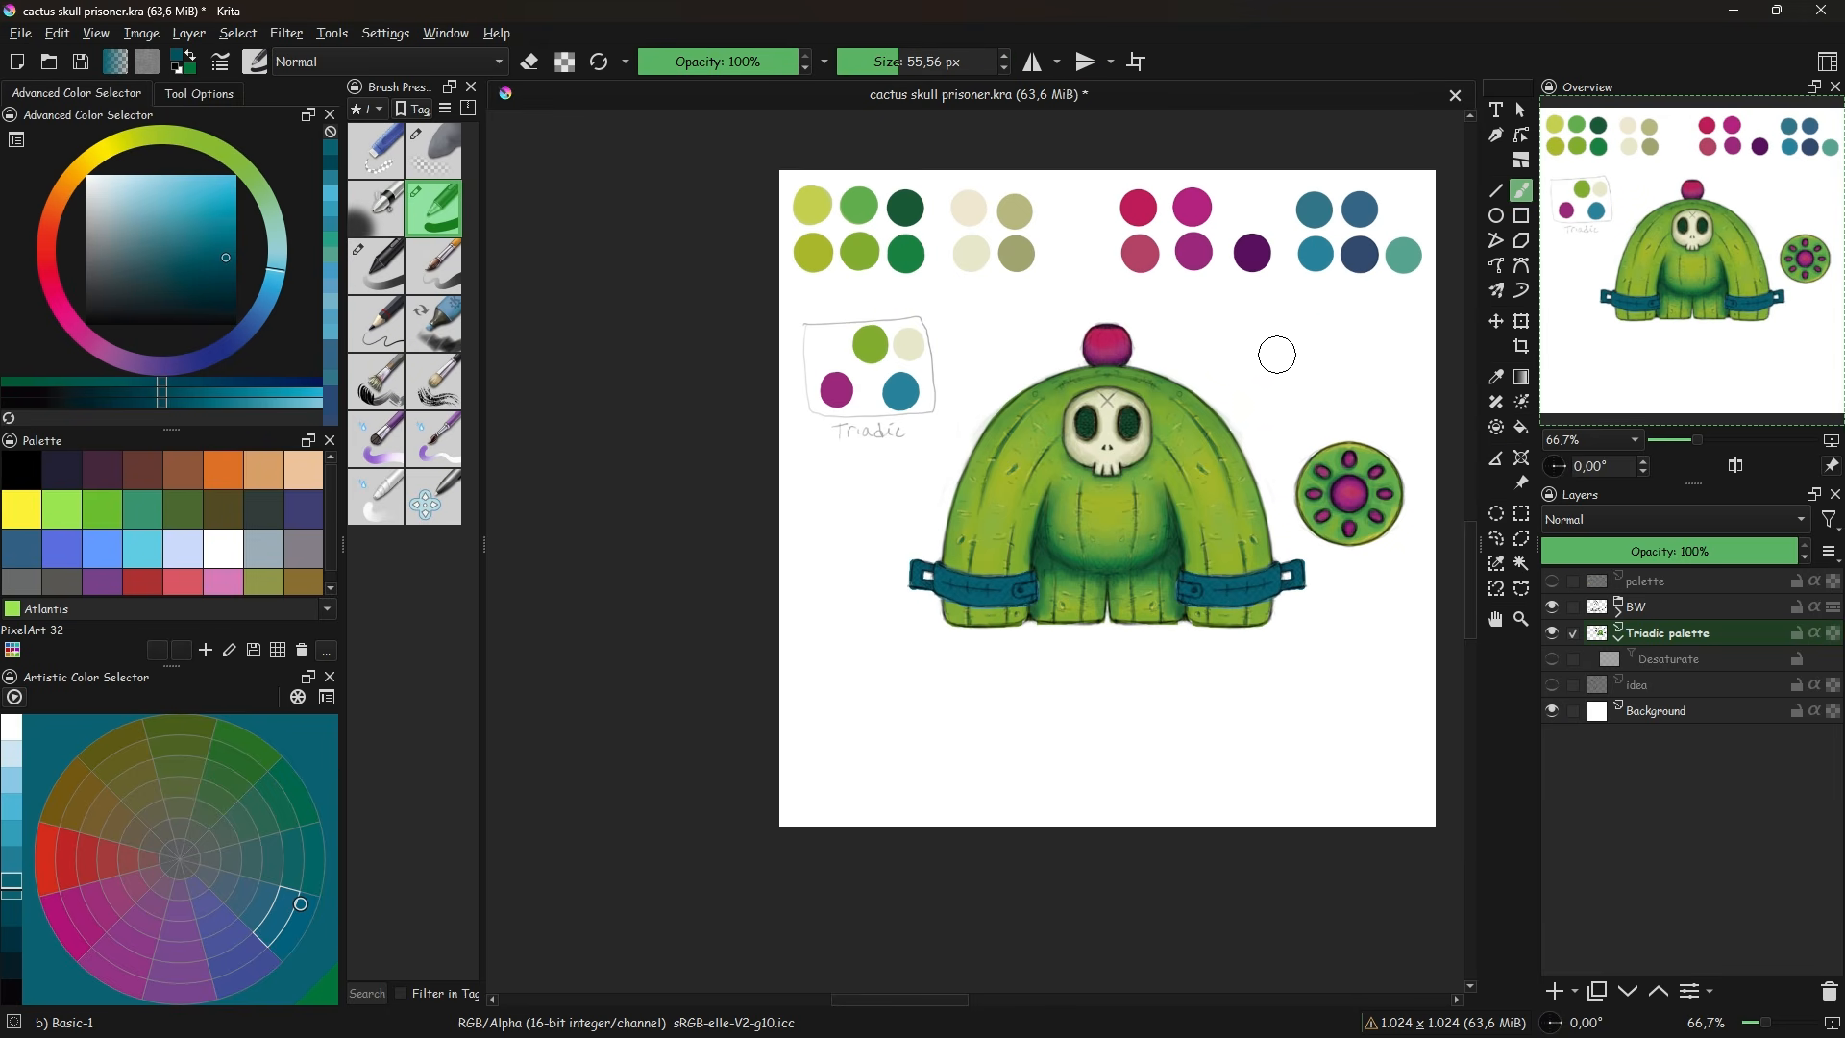
# - Add dark teal, dark purple and maroon swatches below the blue group and compare them in greyscale
pyautogui.click(1316, 329)
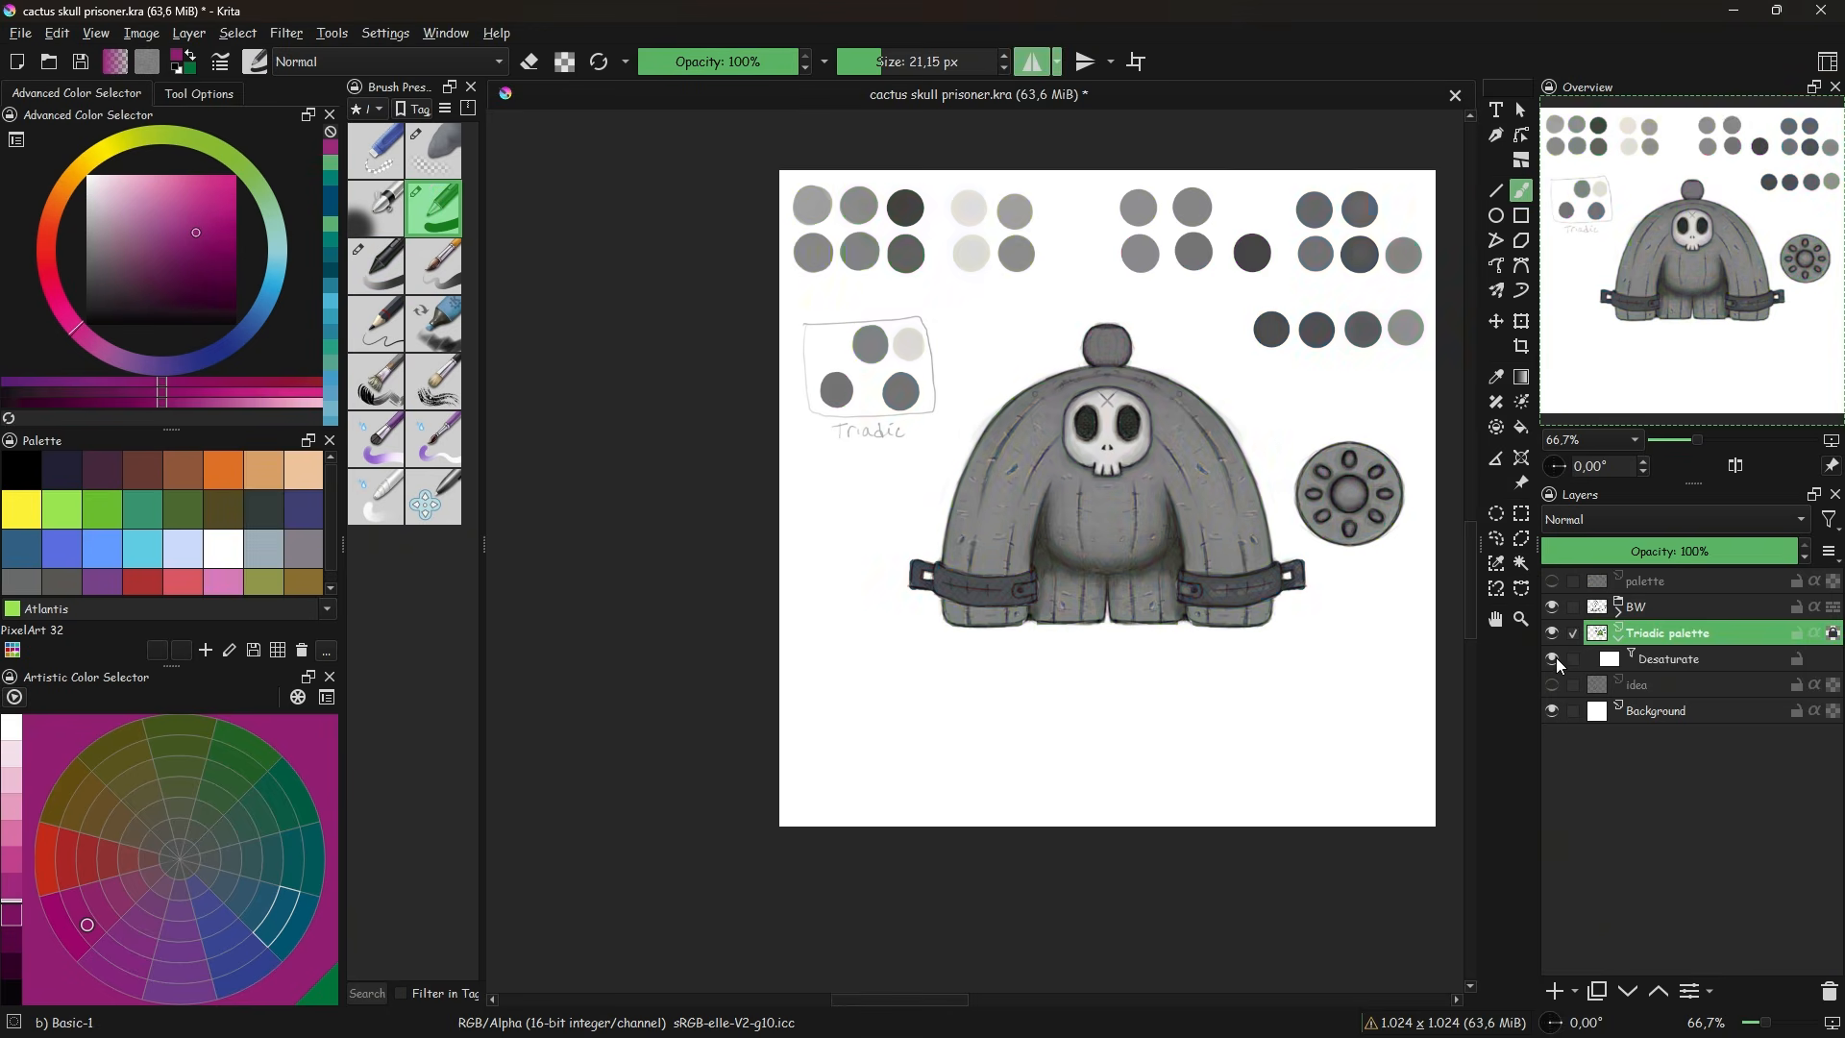
pyautogui.click(59, 321)
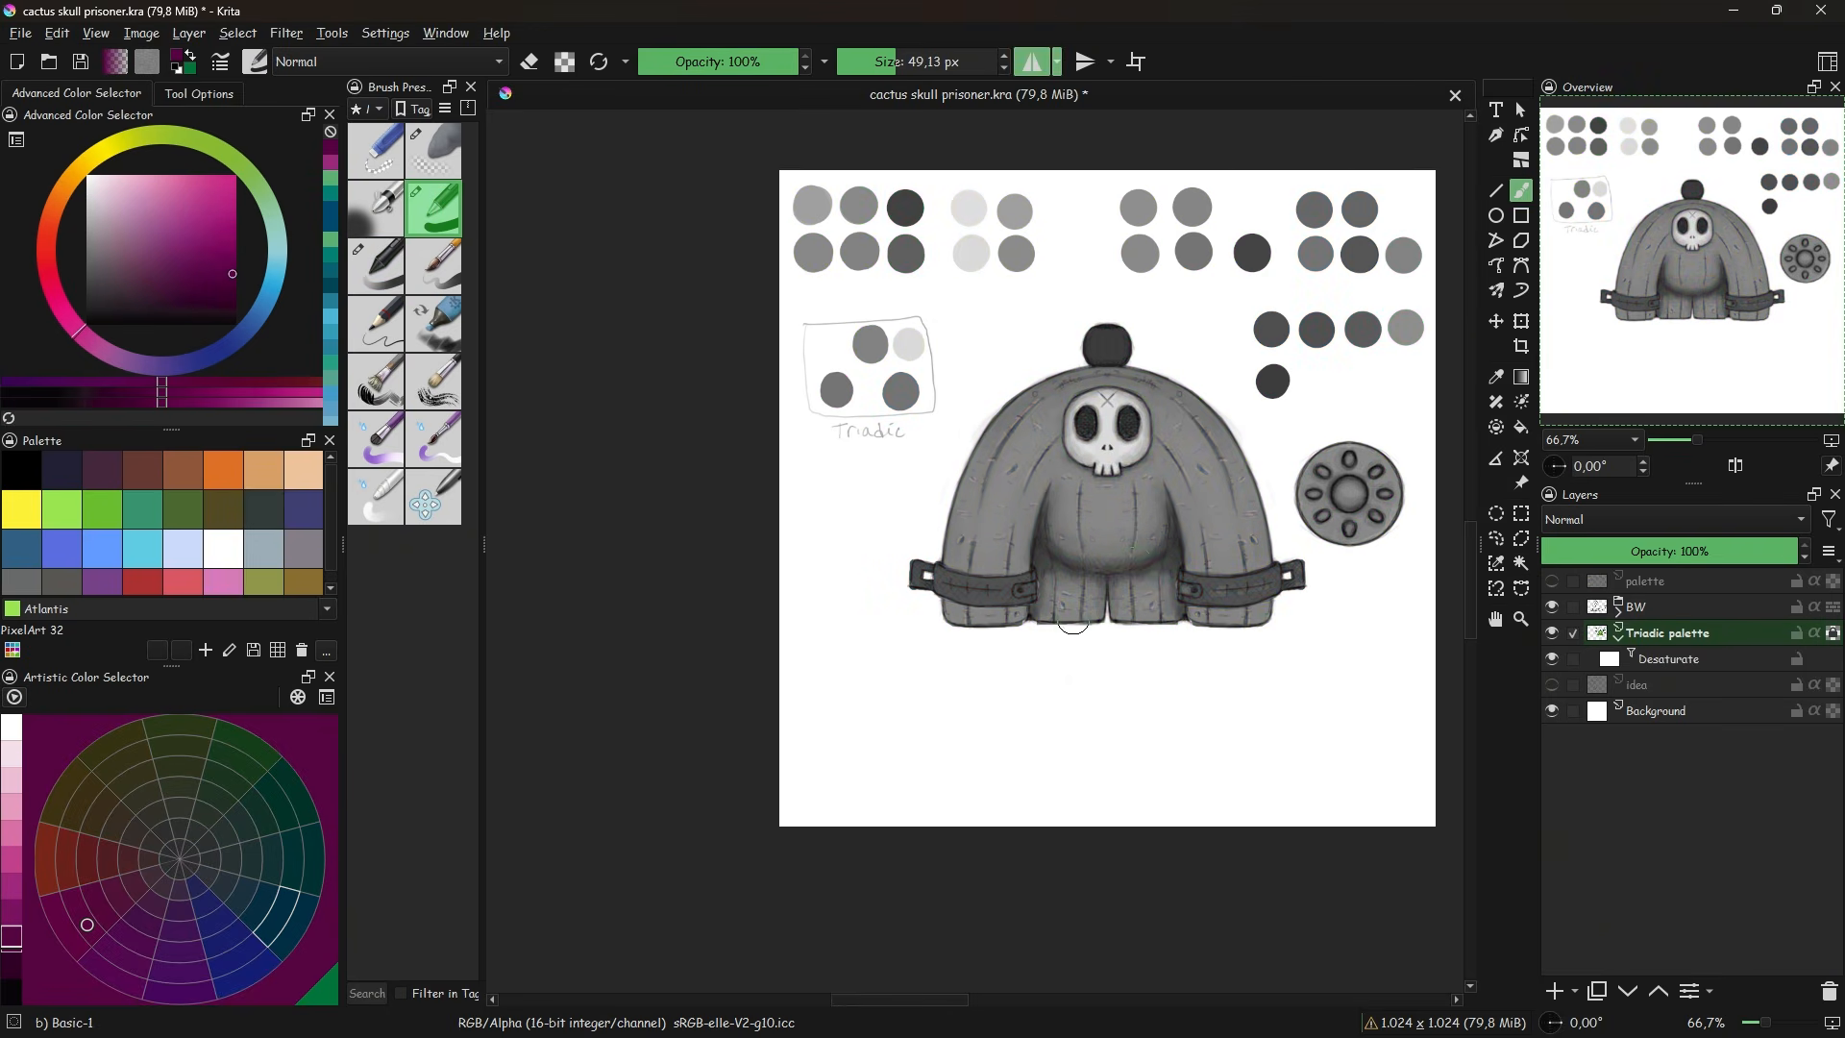
pyautogui.click(219, 273)
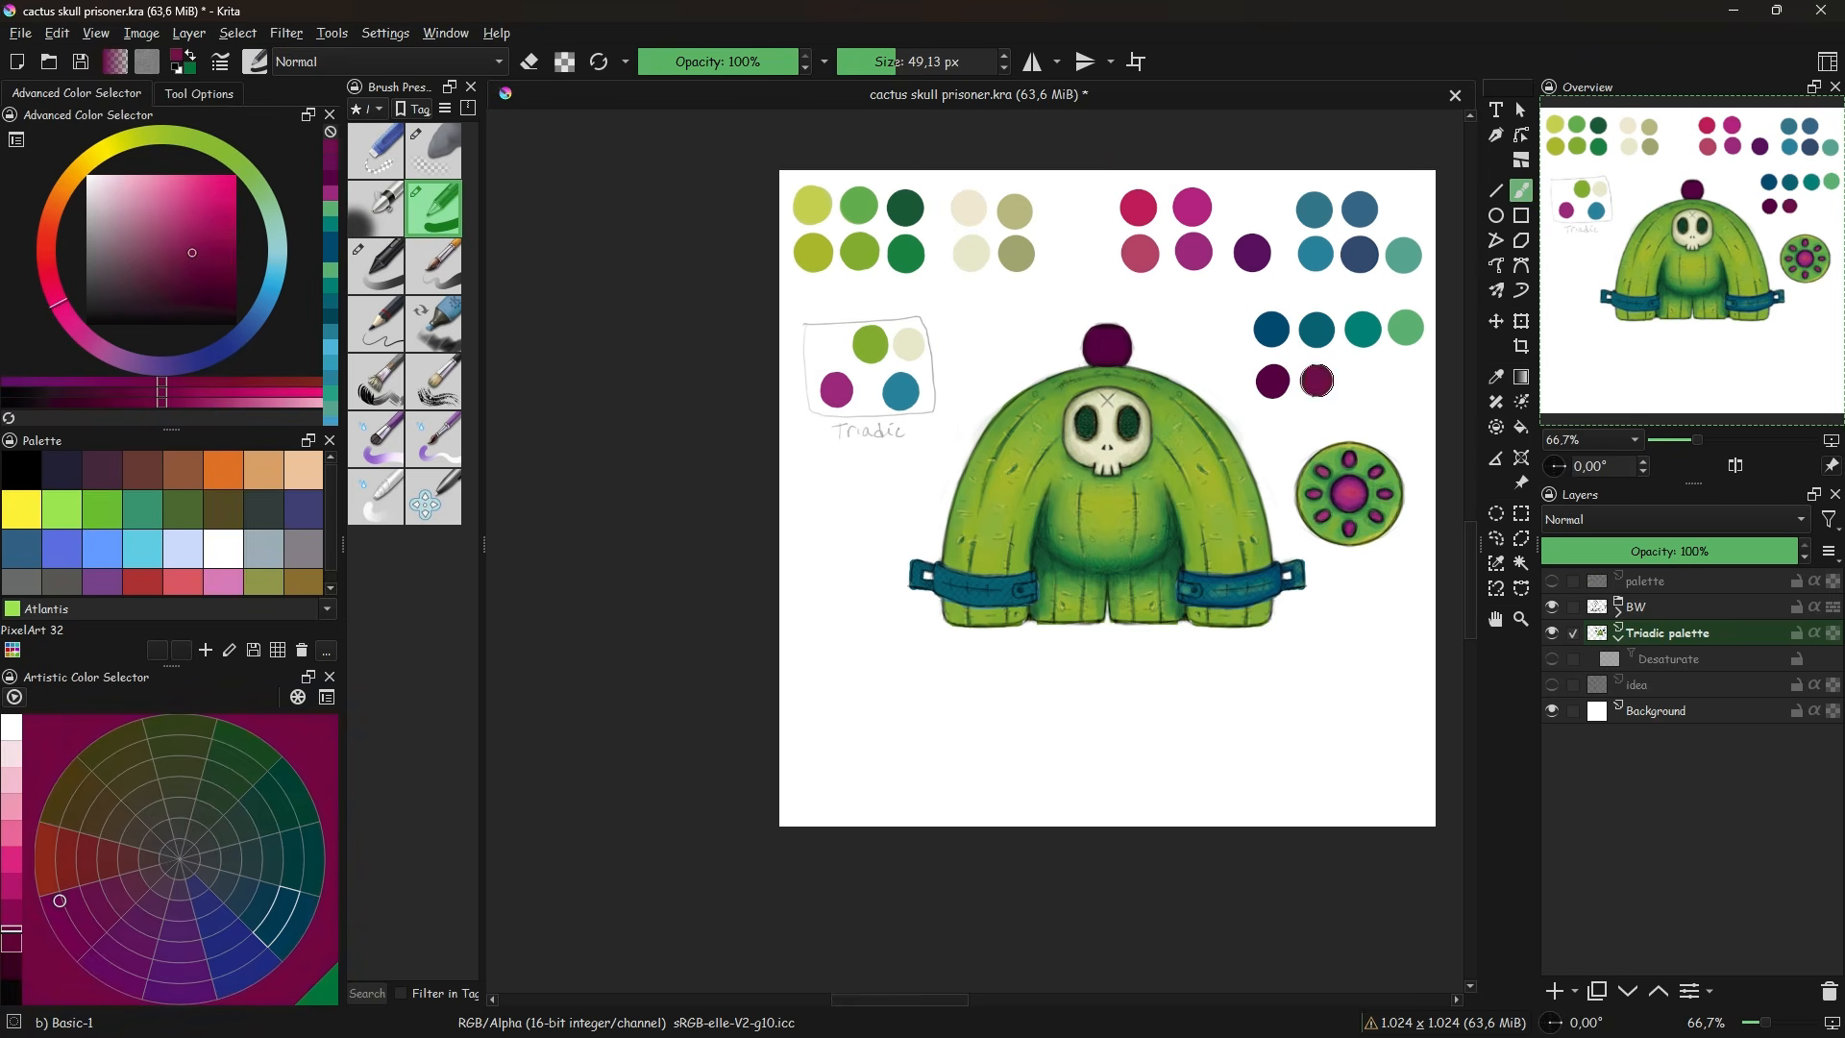
pyautogui.click(1551, 659)
pyautogui.click(1552, 659)
pyautogui.click(1552, 659)
pyautogui.click(1552, 659)
# - Mix a strong red and a darker purple and paint them into the maroon swatch row
pyautogui.click(248, 380)
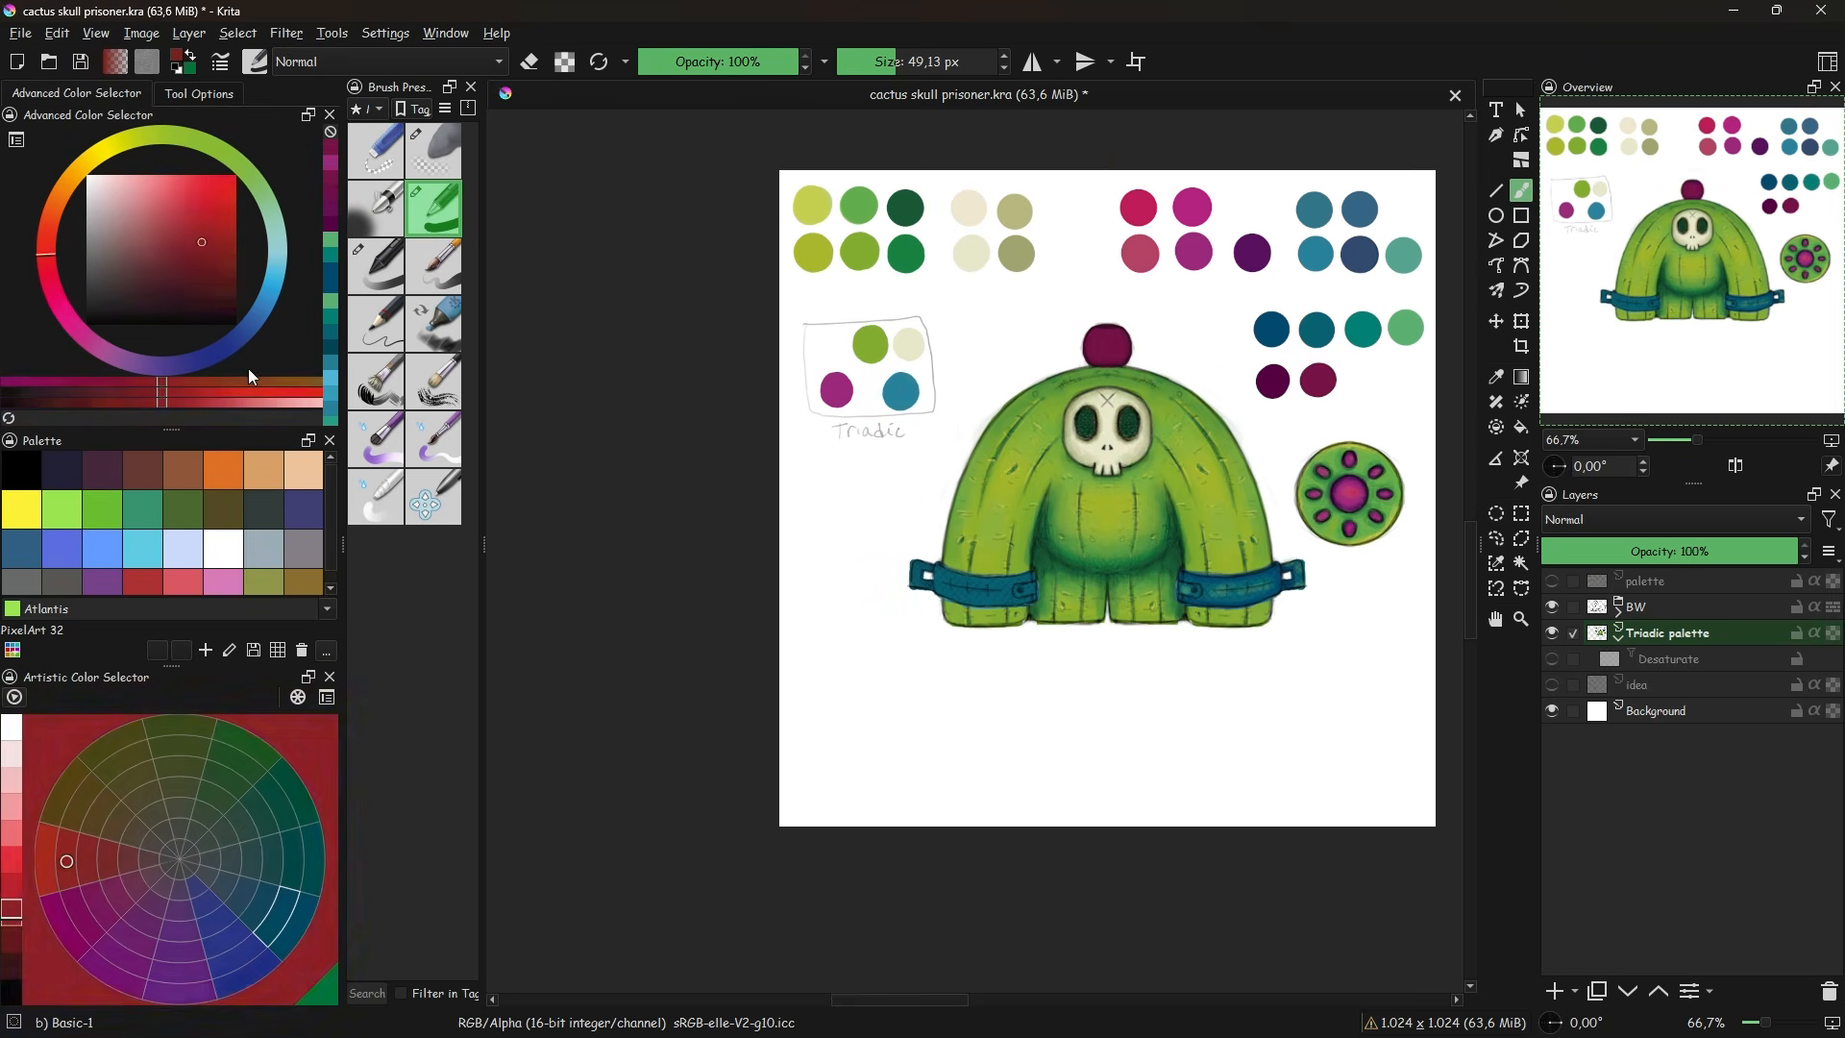
pyautogui.click(211, 213)
pyautogui.click(95, 348)
pyautogui.moveTo(1358, 377); pyautogui.dragTo(1276, 386)
# - Shade the ball on the head with sampled maroon and red, alpha locked, and check its value in greyscale
pyautogui.click(376, 266)
pyautogui.click(1032, 61)
pyautogui.click(1833, 633)
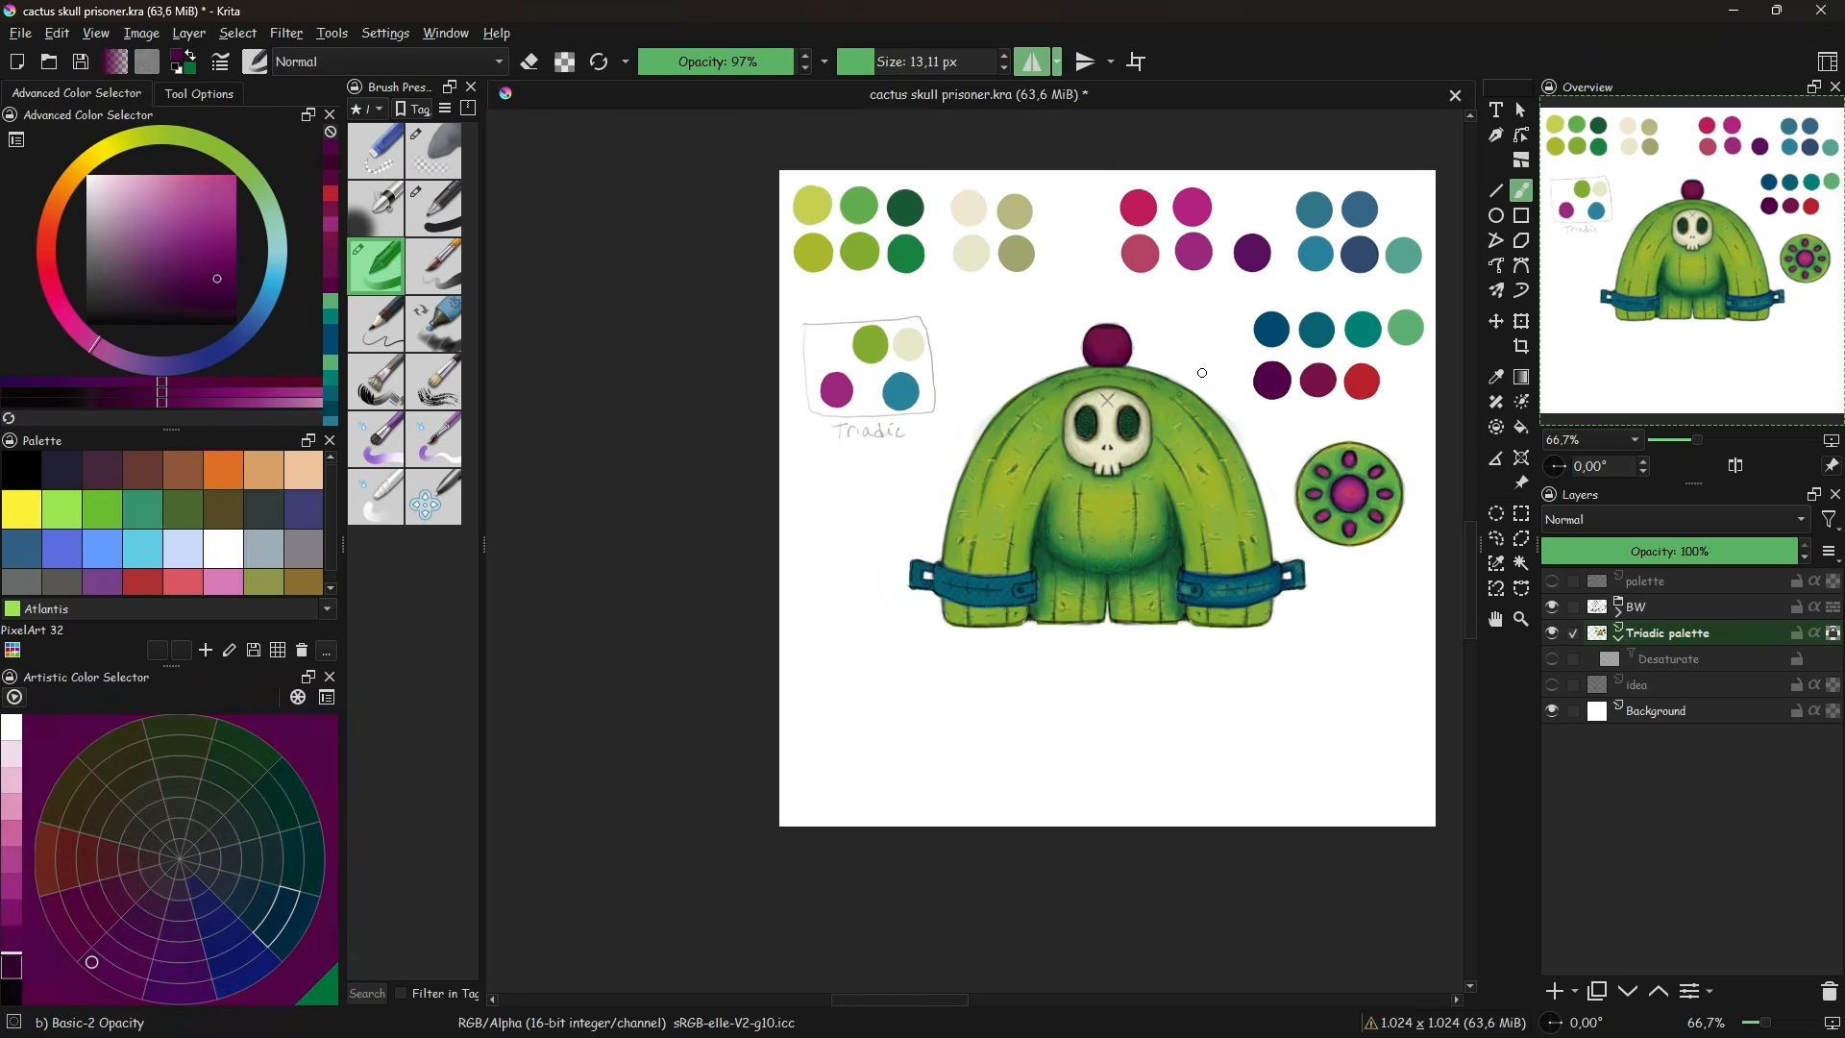
pyautogui.keyDown('ctrl'); pyautogui.click(1317, 381); pyautogui.keyUp('ctrl')
pyautogui.keyDown('ctrl'); pyautogui.click(1361, 382); pyautogui.keyUp('ctrl')
pyautogui.moveTo(1099, 338); pyautogui.dragTo(1115, 343)
pyautogui.click(1552, 659)
pyautogui.keyDown('ctrl'); pyautogui.click(1318, 380); pyautogui.keyUp('ctrl')
pyautogui.click(1552, 659)
pyautogui.click(1552, 659)
# - Paint a revised triadic palette of green, cream, maroon and dark teal swatches below the Triadic label
pyautogui.keyDown('ctrl'); pyautogui.click(1014, 442); pyautogui.keyUp('ctrl')
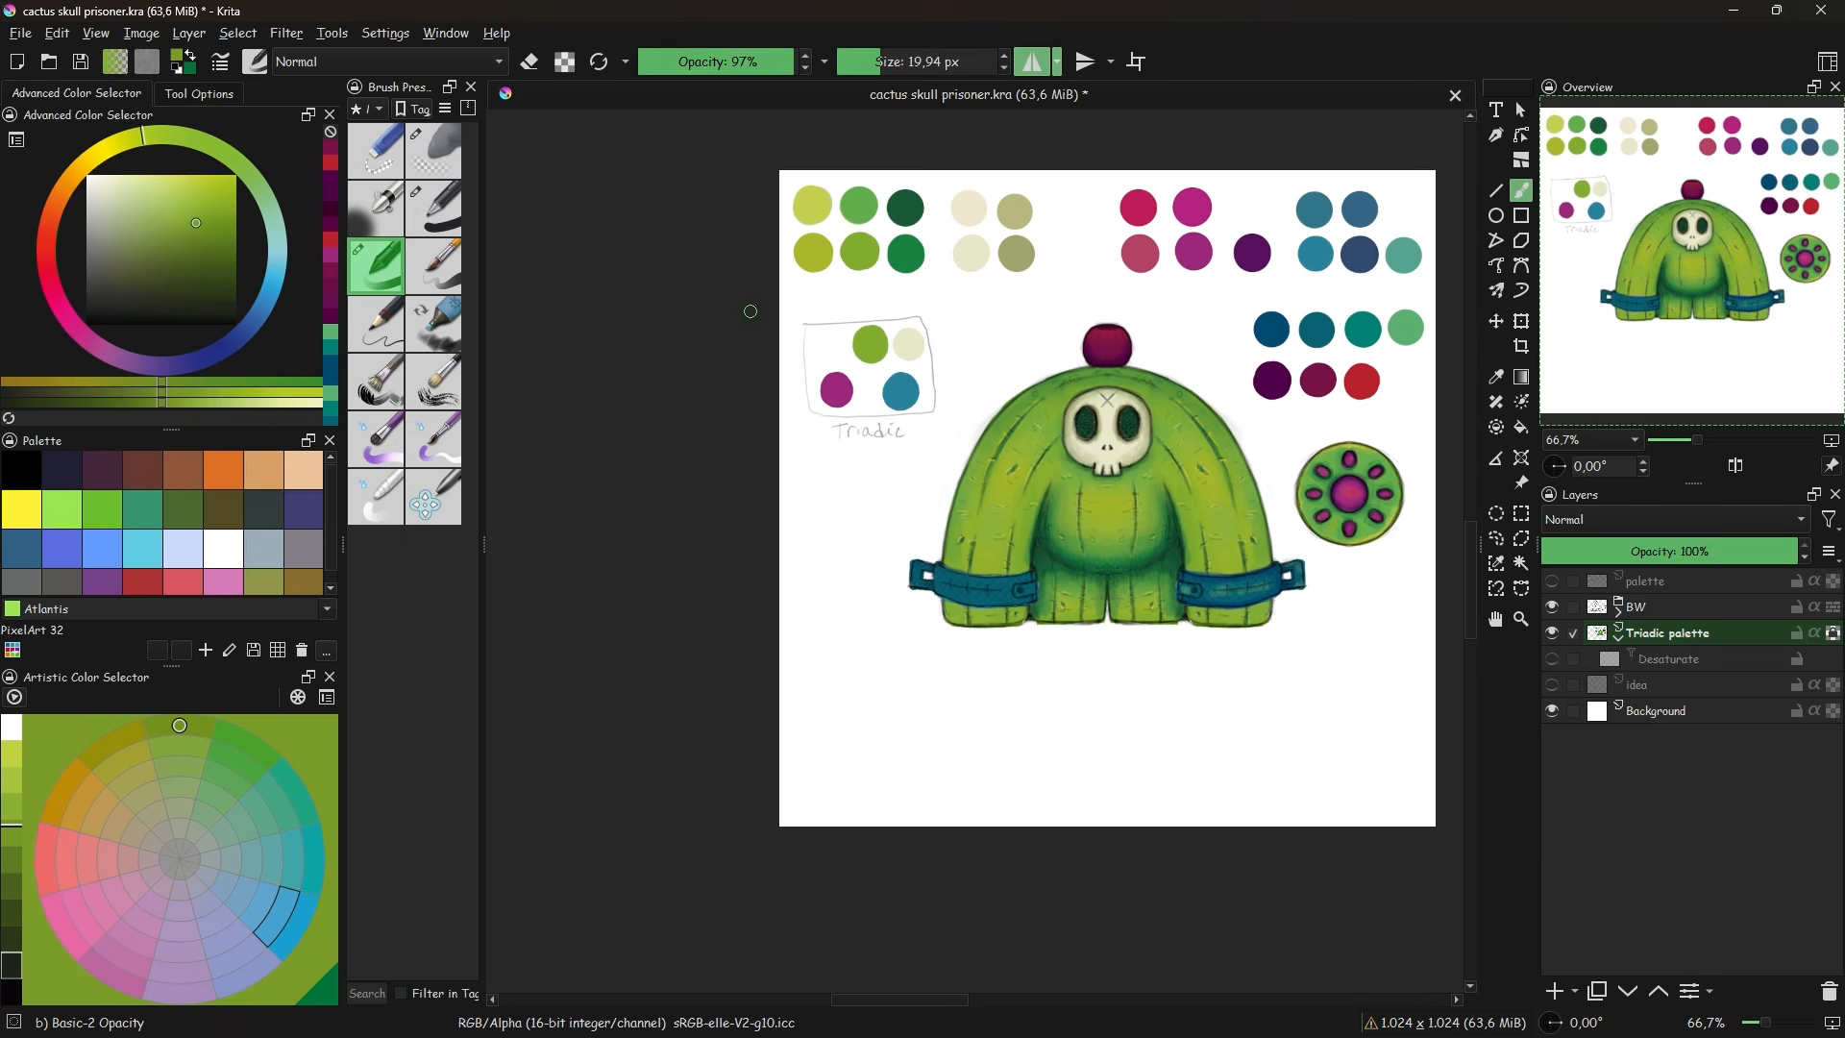
pyautogui.click(1032, 62)
pyautogui.click(844, 492)
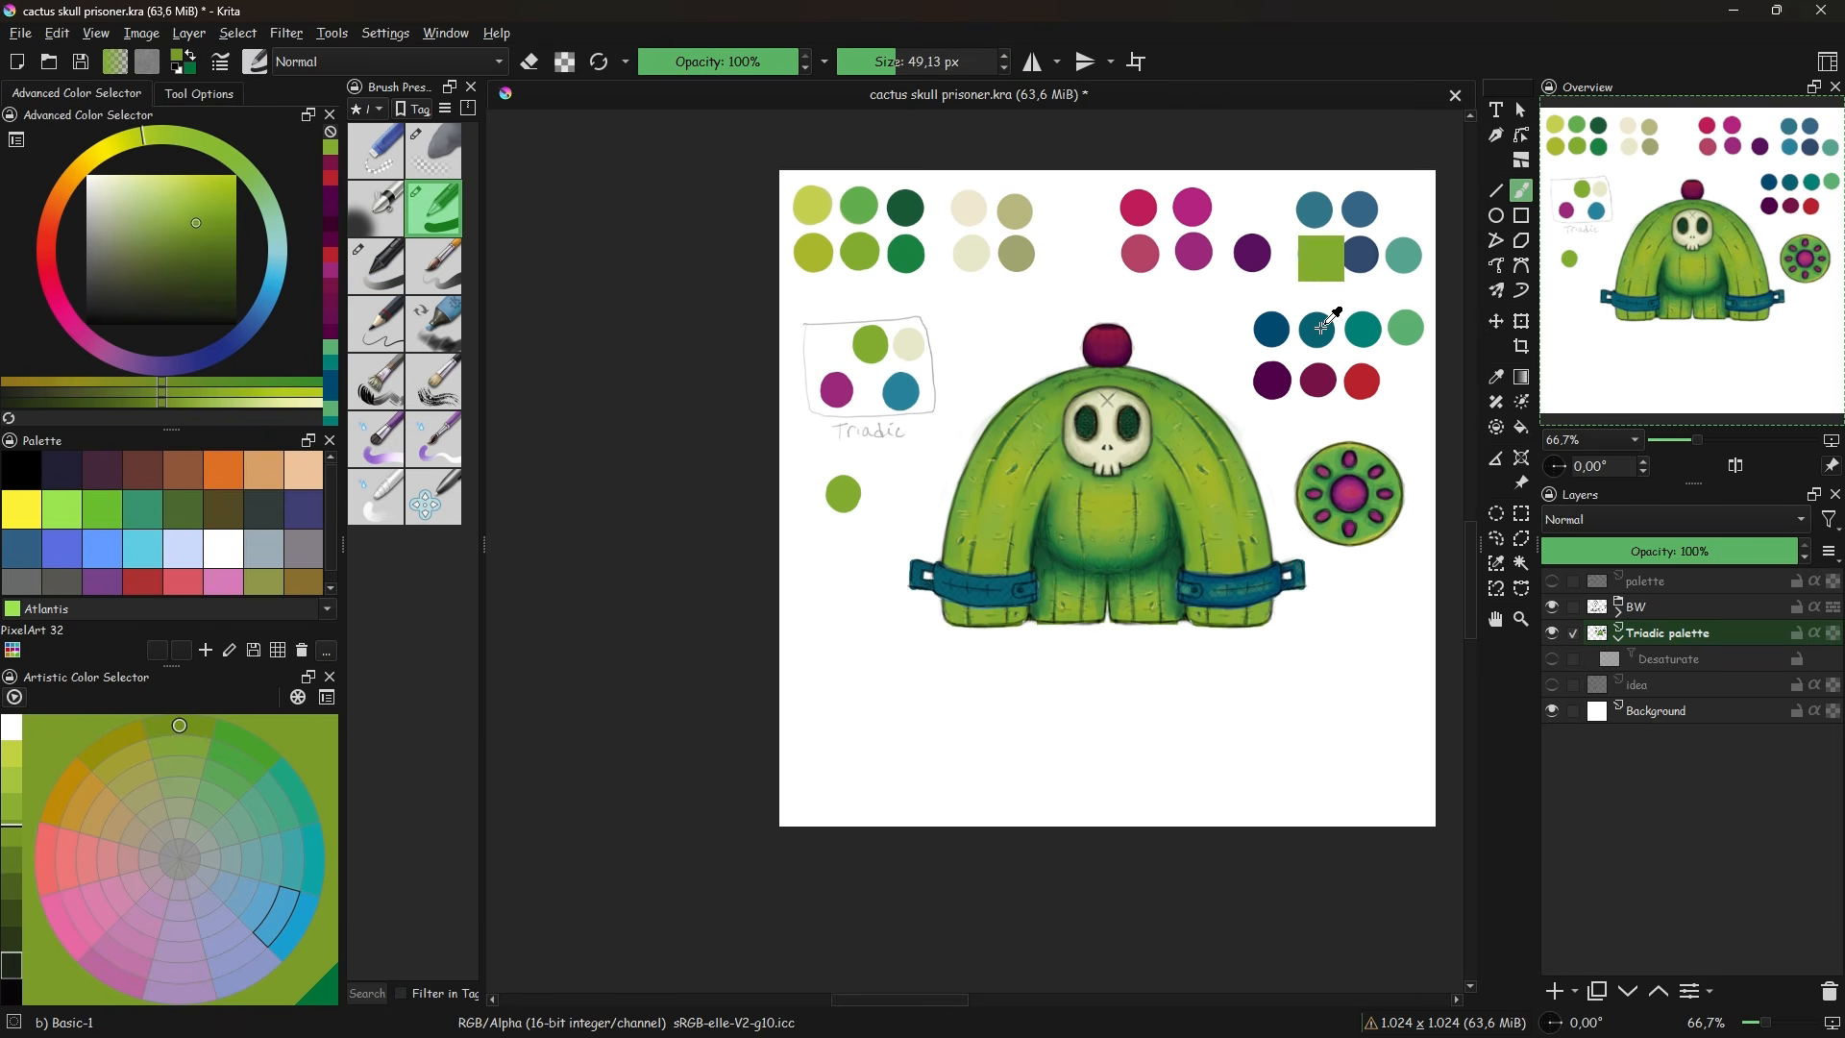
pyautogui.keyDown('ctrl'); pyautogui.click(1320, 328); pyautogui.keyUp('ctrl')
pyautogui.click(869, 551)
pyautogui.keyDown('ctrl'); pyautogui.click(1319, 380); pyautogui.keyUp('ctrl')
pyautogui.keyDown('ctrl'); pyautogui.click(909, 343); pyautogui.keyUp('ctrl')
pyautogui.click(884, 494)
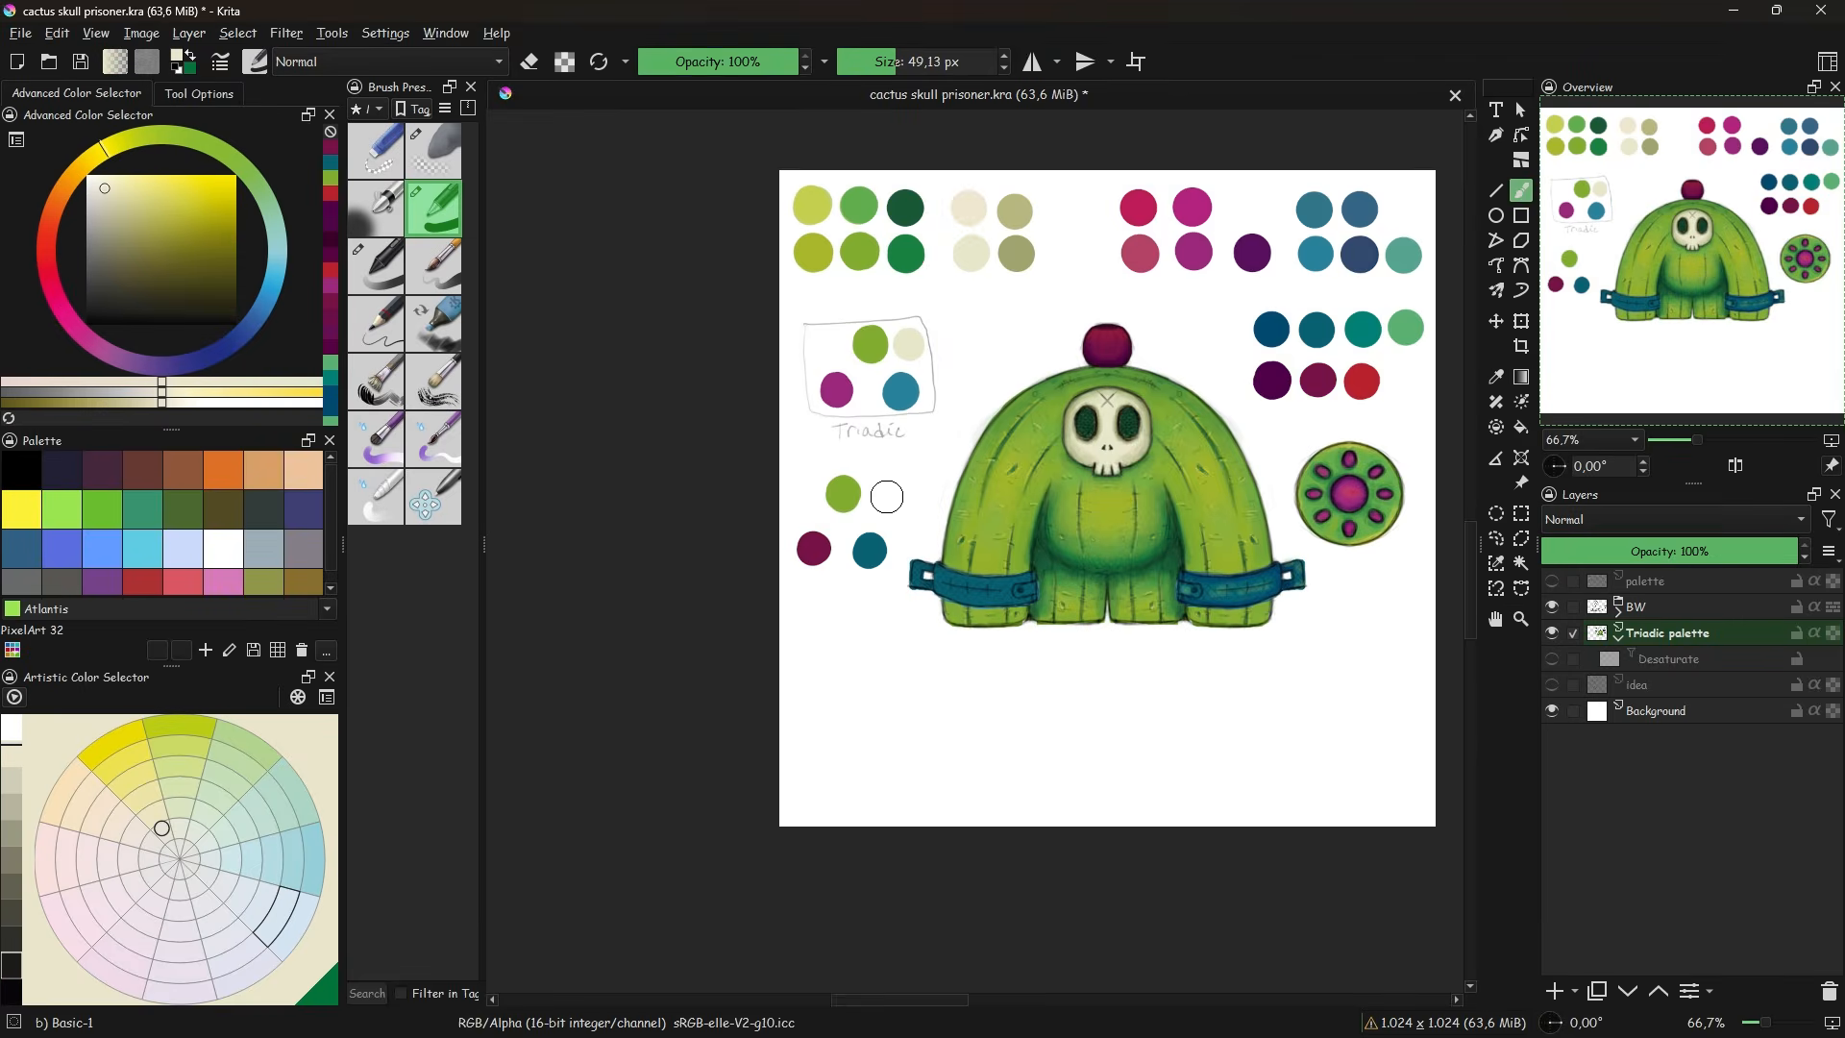
# - Move the new teal and maroon swatch rows up beside the cream swatches
pyautogui.click(1552, 660)
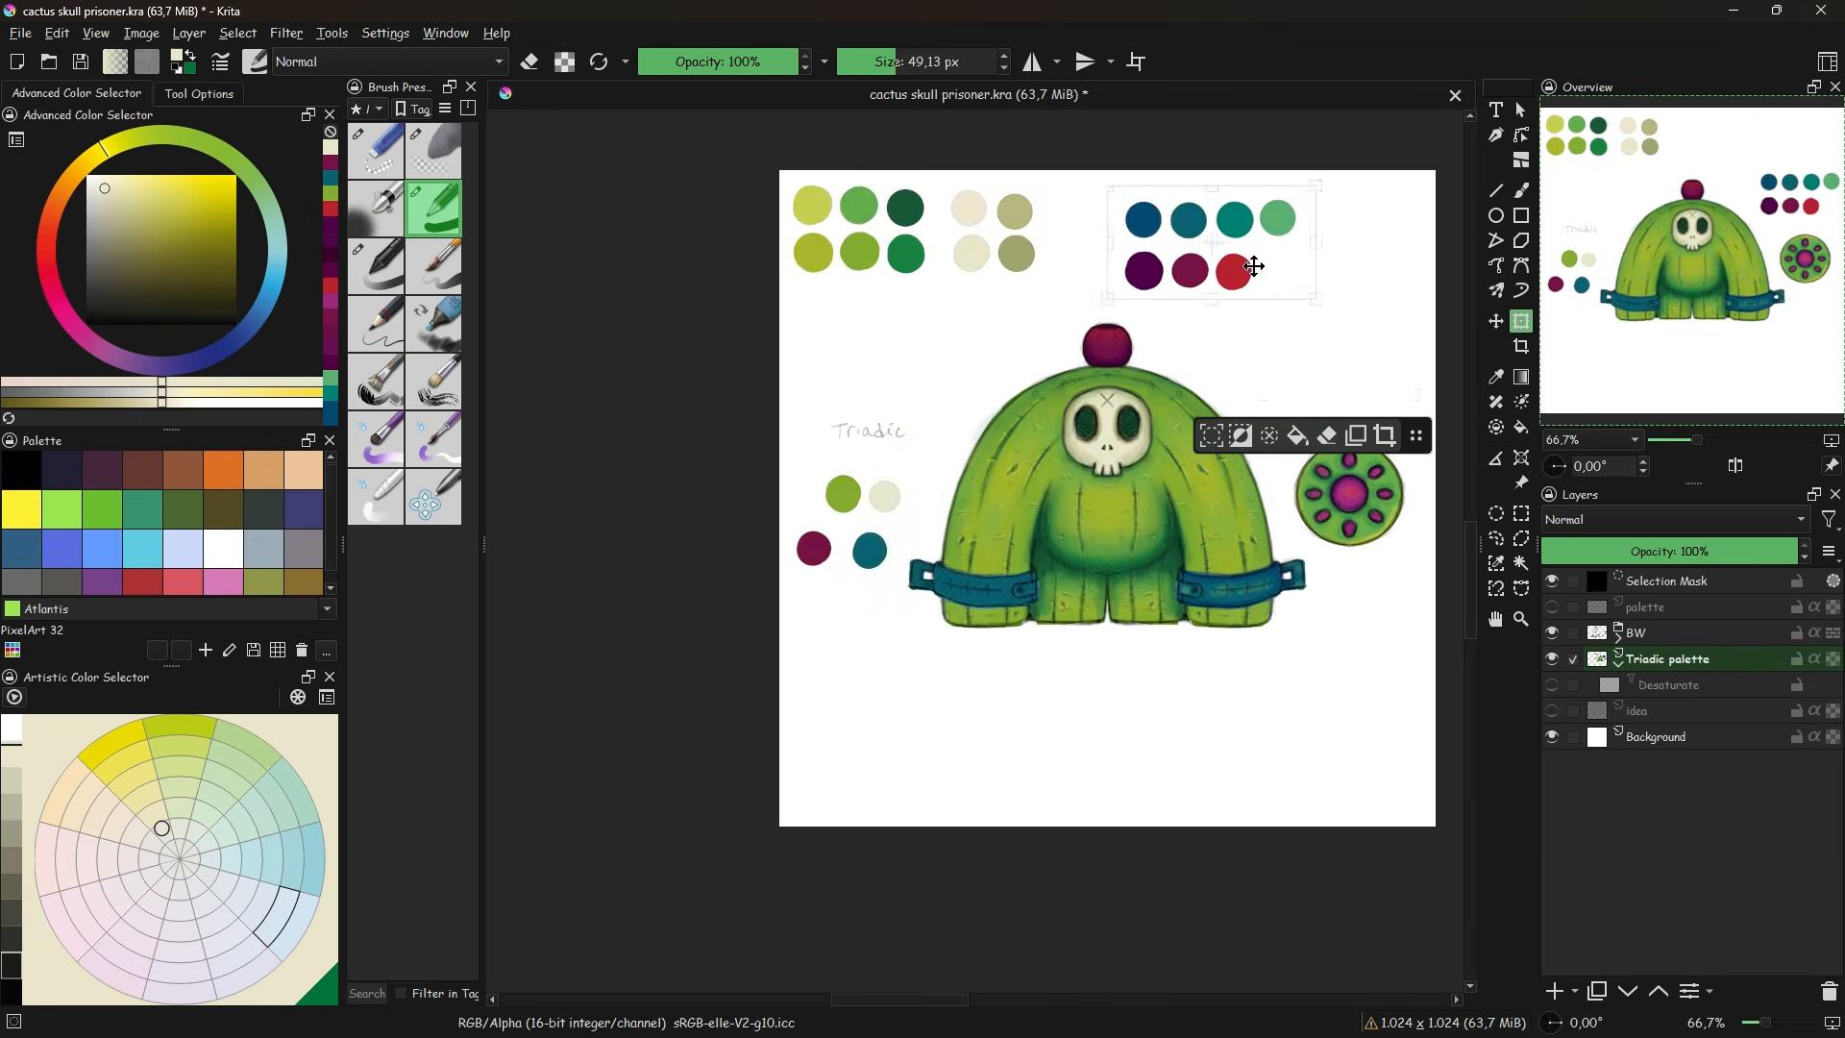
pyautogui.hotkey('ctrl', 't')
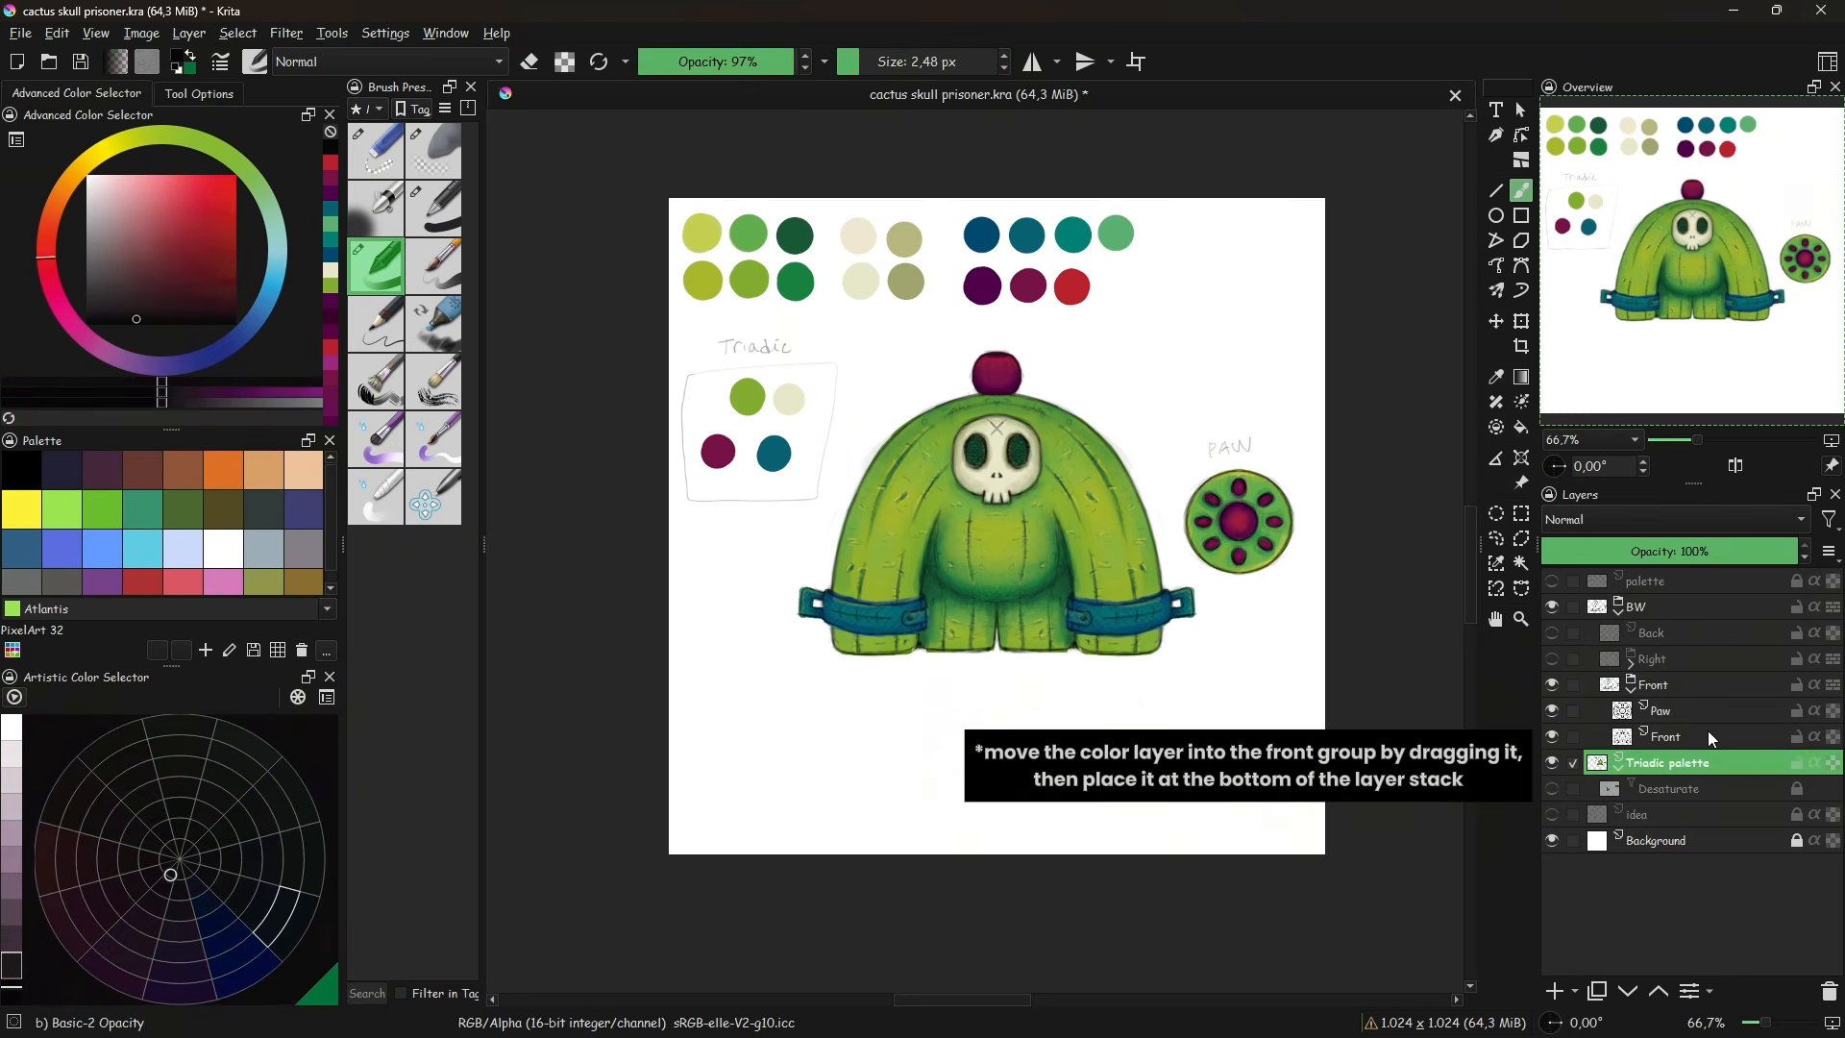
# - Move the Triadic palette layer into the Front group, beneath the Front line layer
pyautogui.moveTo(1709, 730); pyautogui.dragTo(1708, 716)
pyautogui.click(1637, 995)
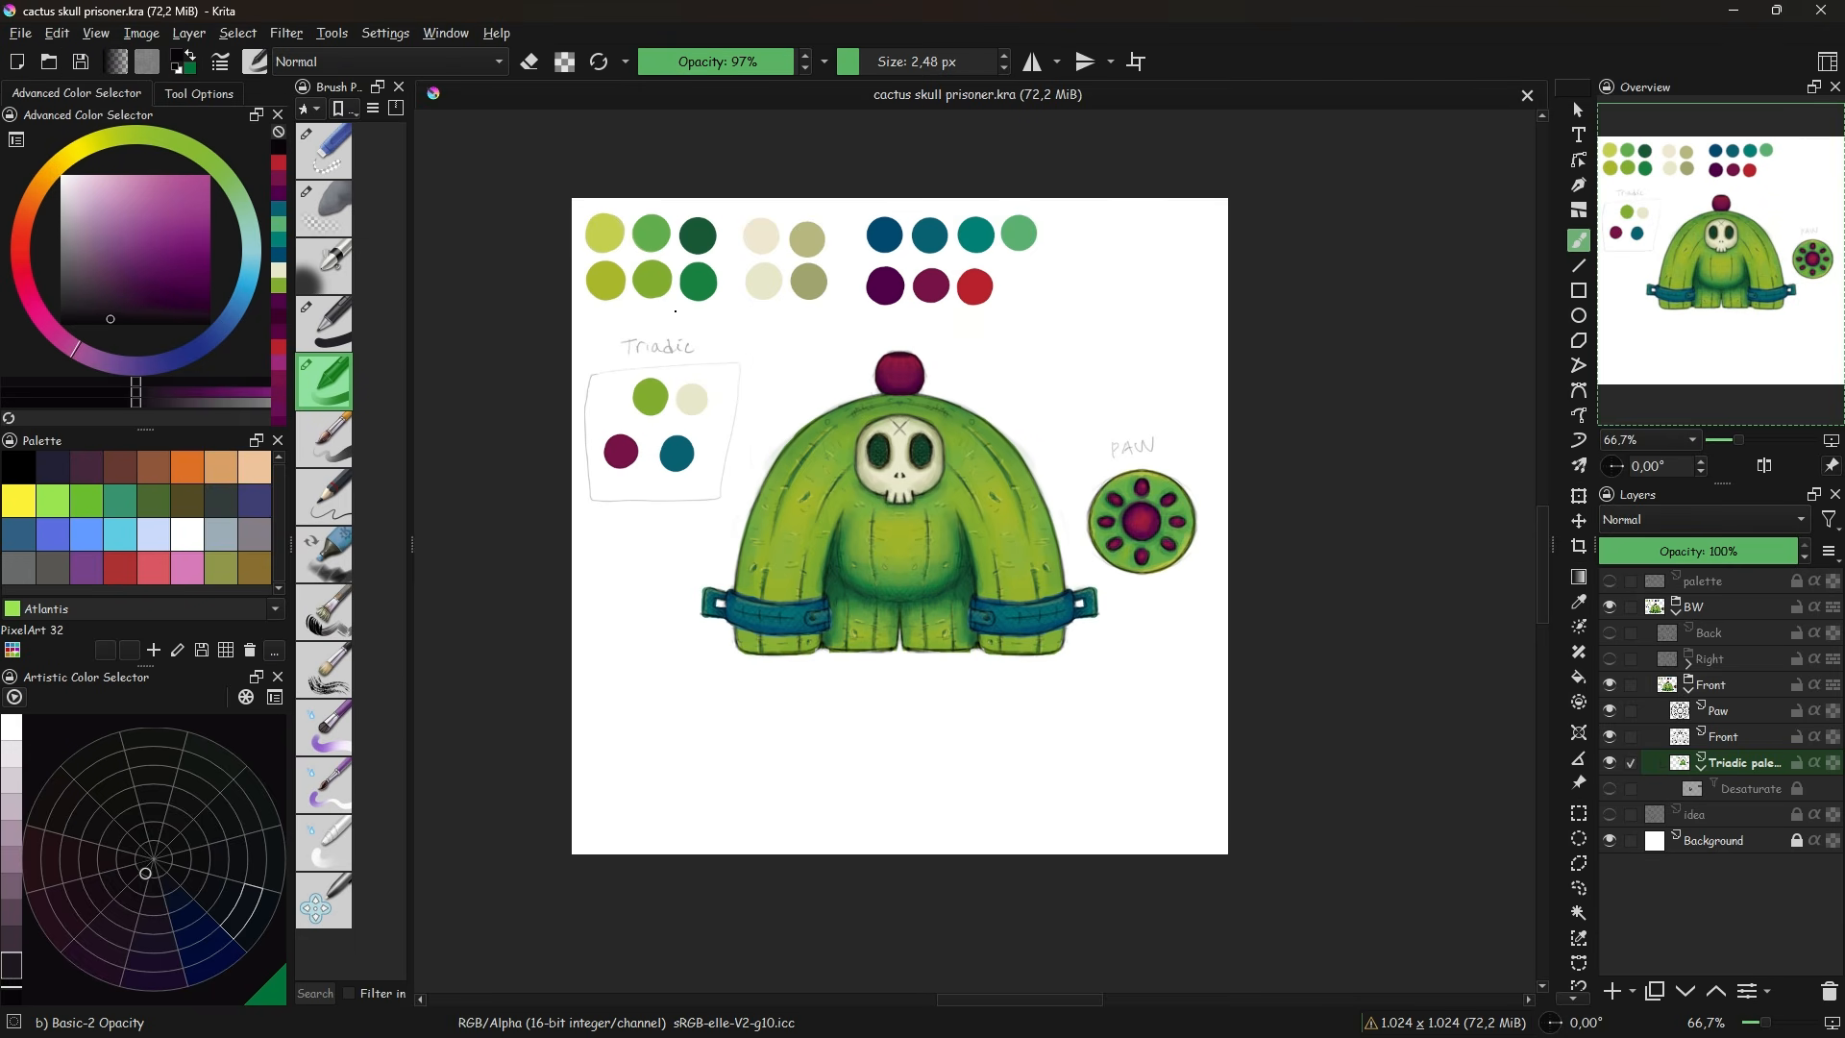
pyautogui.click(20, 32)
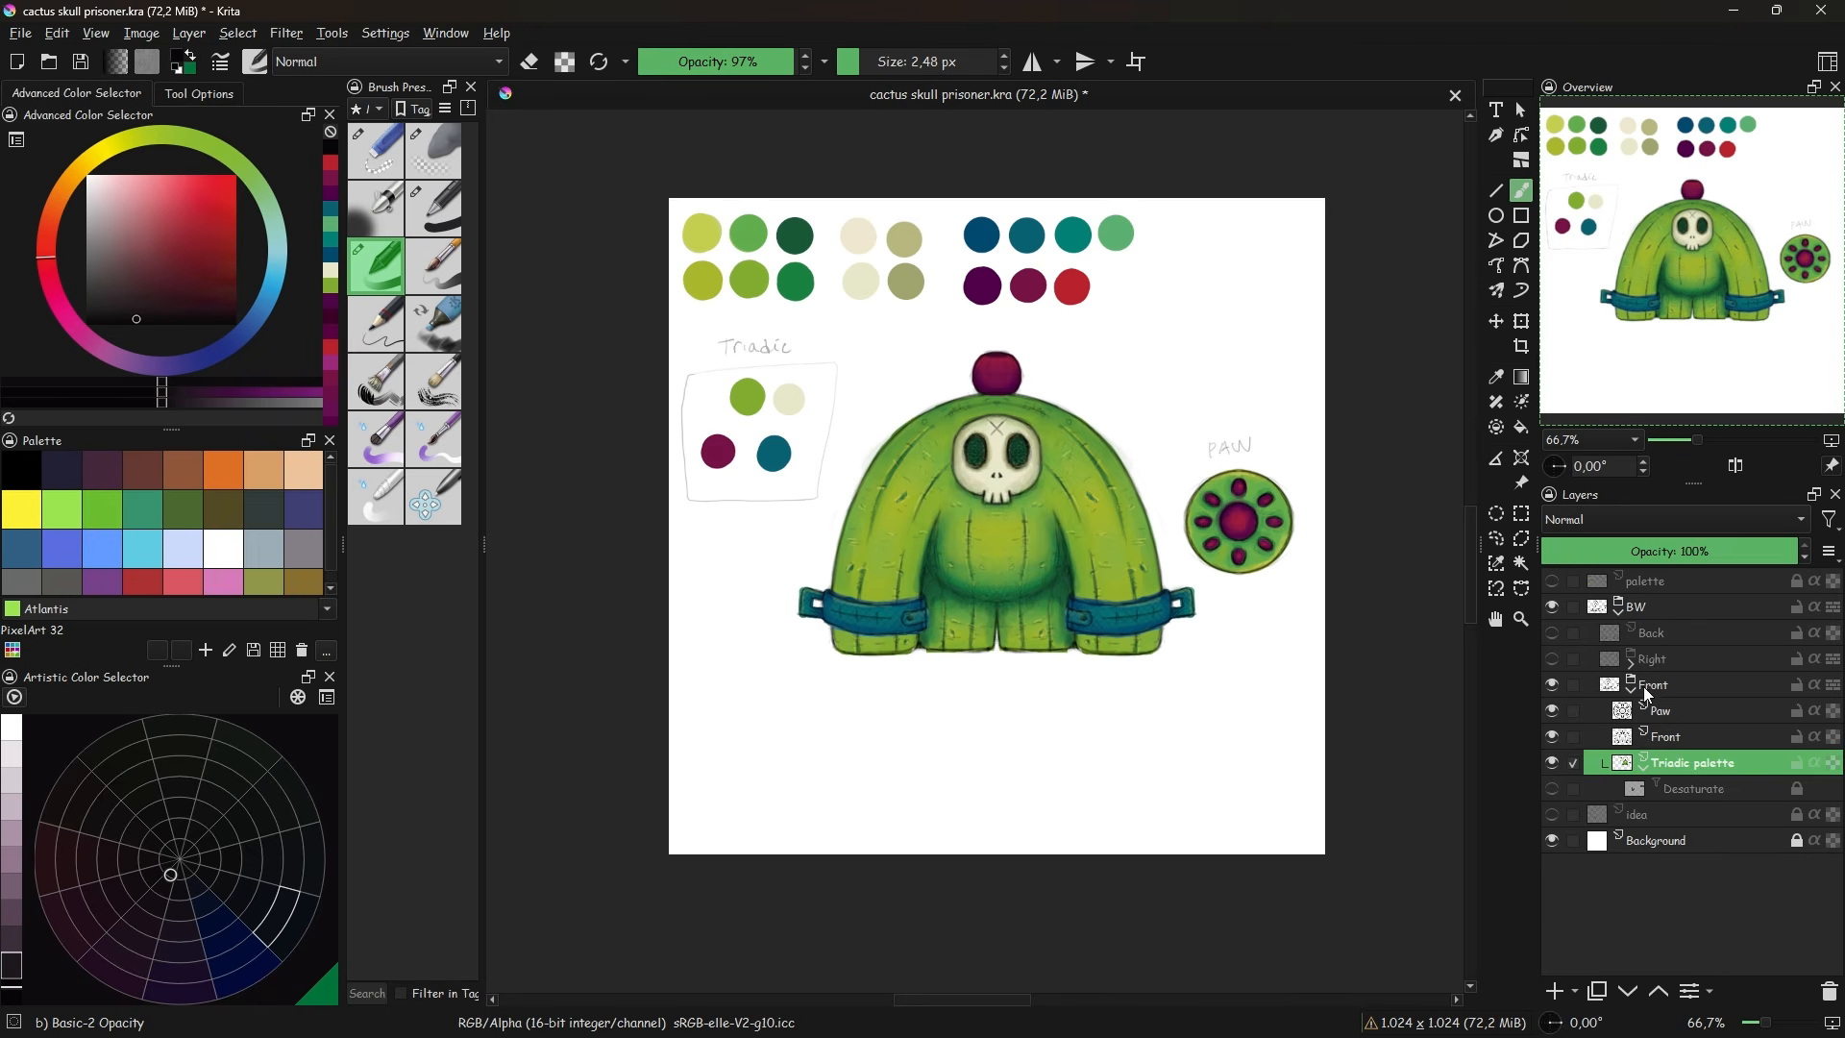
# - Collapse the Front group and toggle the Front, Right and Back layers to review each view of the cactus
pyautogui.click(1636, 687)
pyautogui.click(1554, 684)
pyautogui.click(1554, 683)
pyautogui.click(1553, 683)
pyautogui.click(1553, 659)
pyautogui.click(1552, 660)
pyautogui.click(1553, 633)
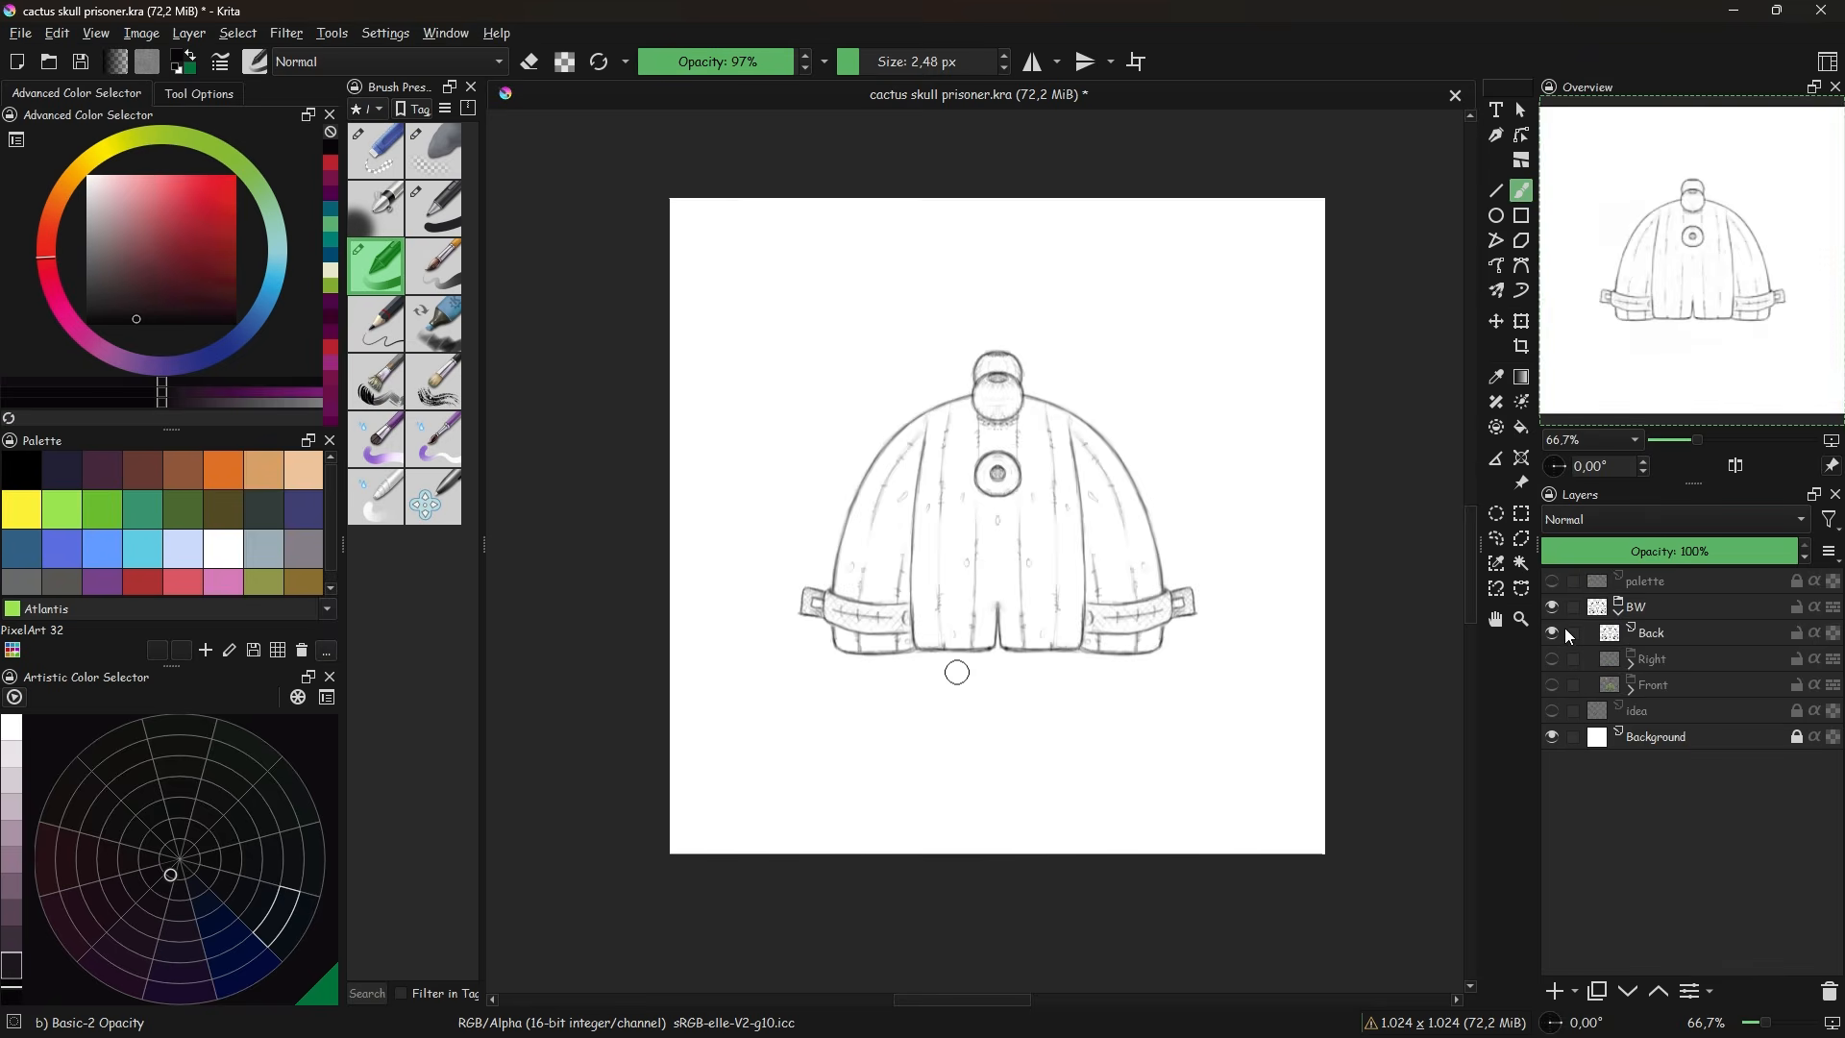
pyautogui.click(1553, 633)
pyautogui.click(1553, 660)
pyautogui.click(1553, 659)
pyautogui.click(1554, 684)
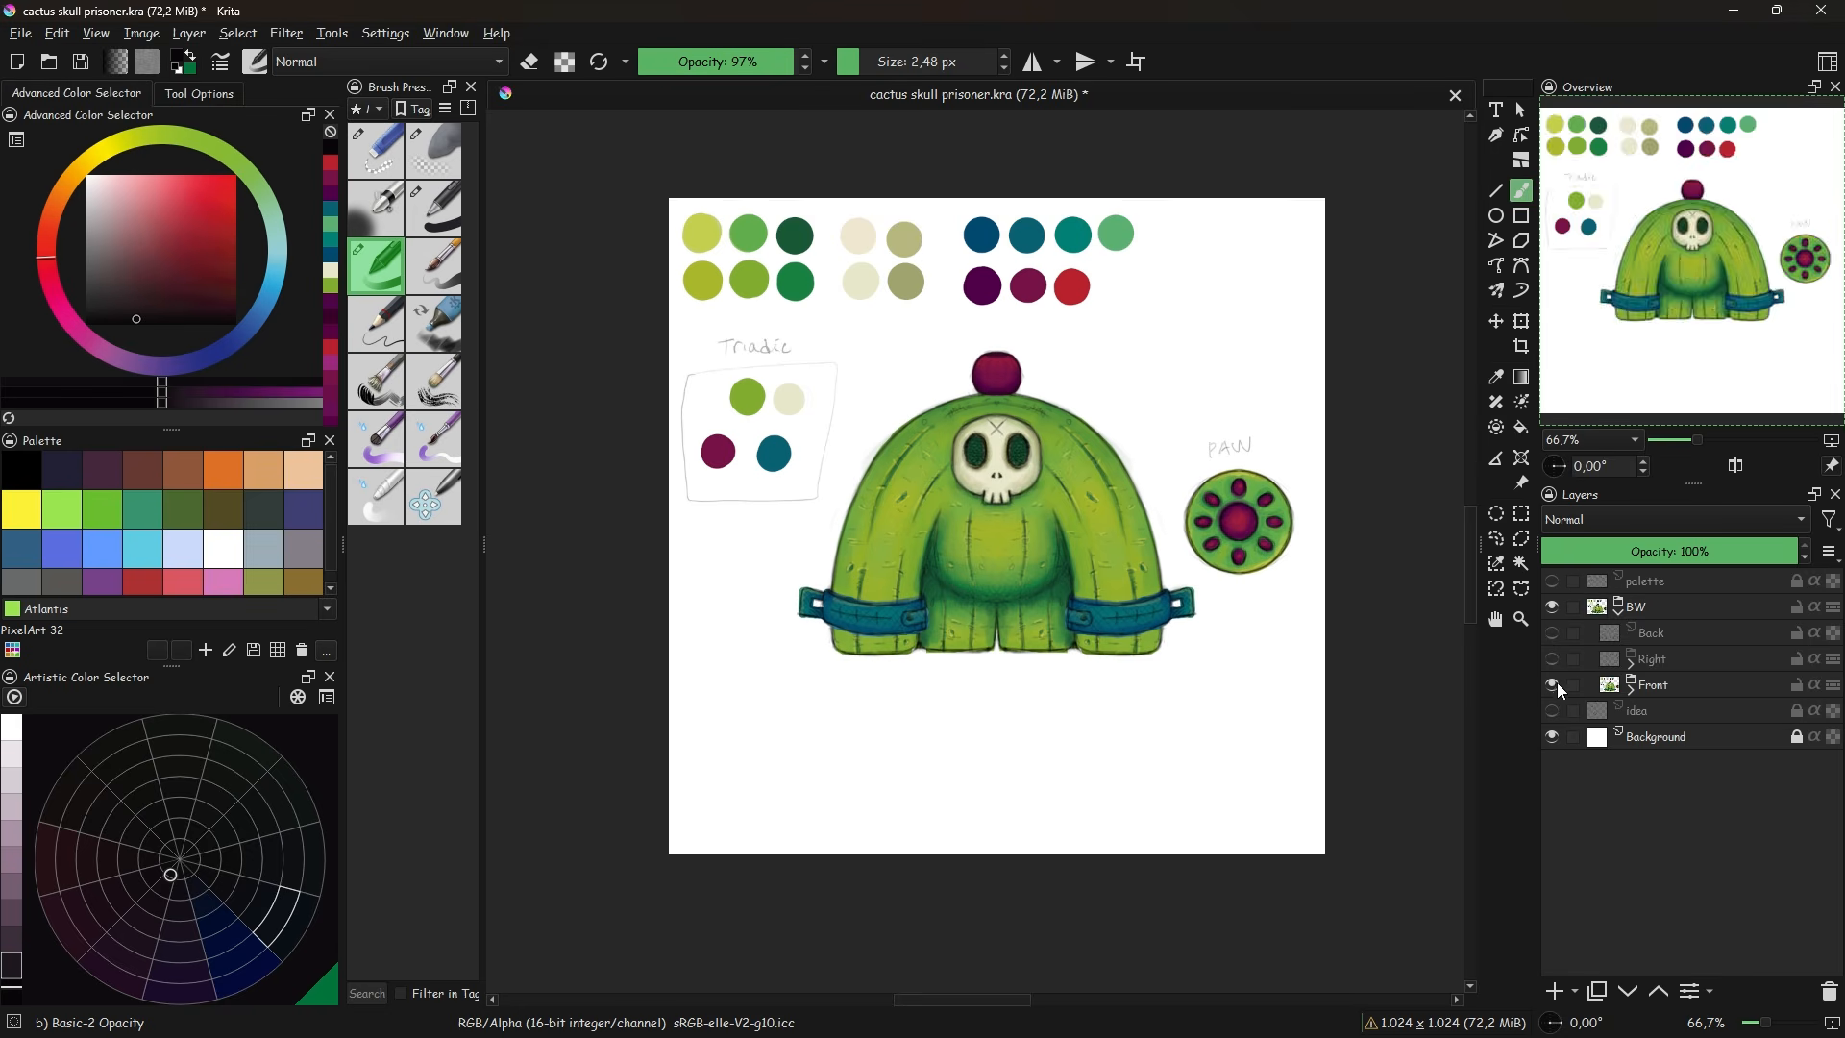
pyautogui.click(1554, 685)
pyautogui.click(1553, 659)
pyautogui.click(1553, 659)
pyautogui.click(1553, 634)
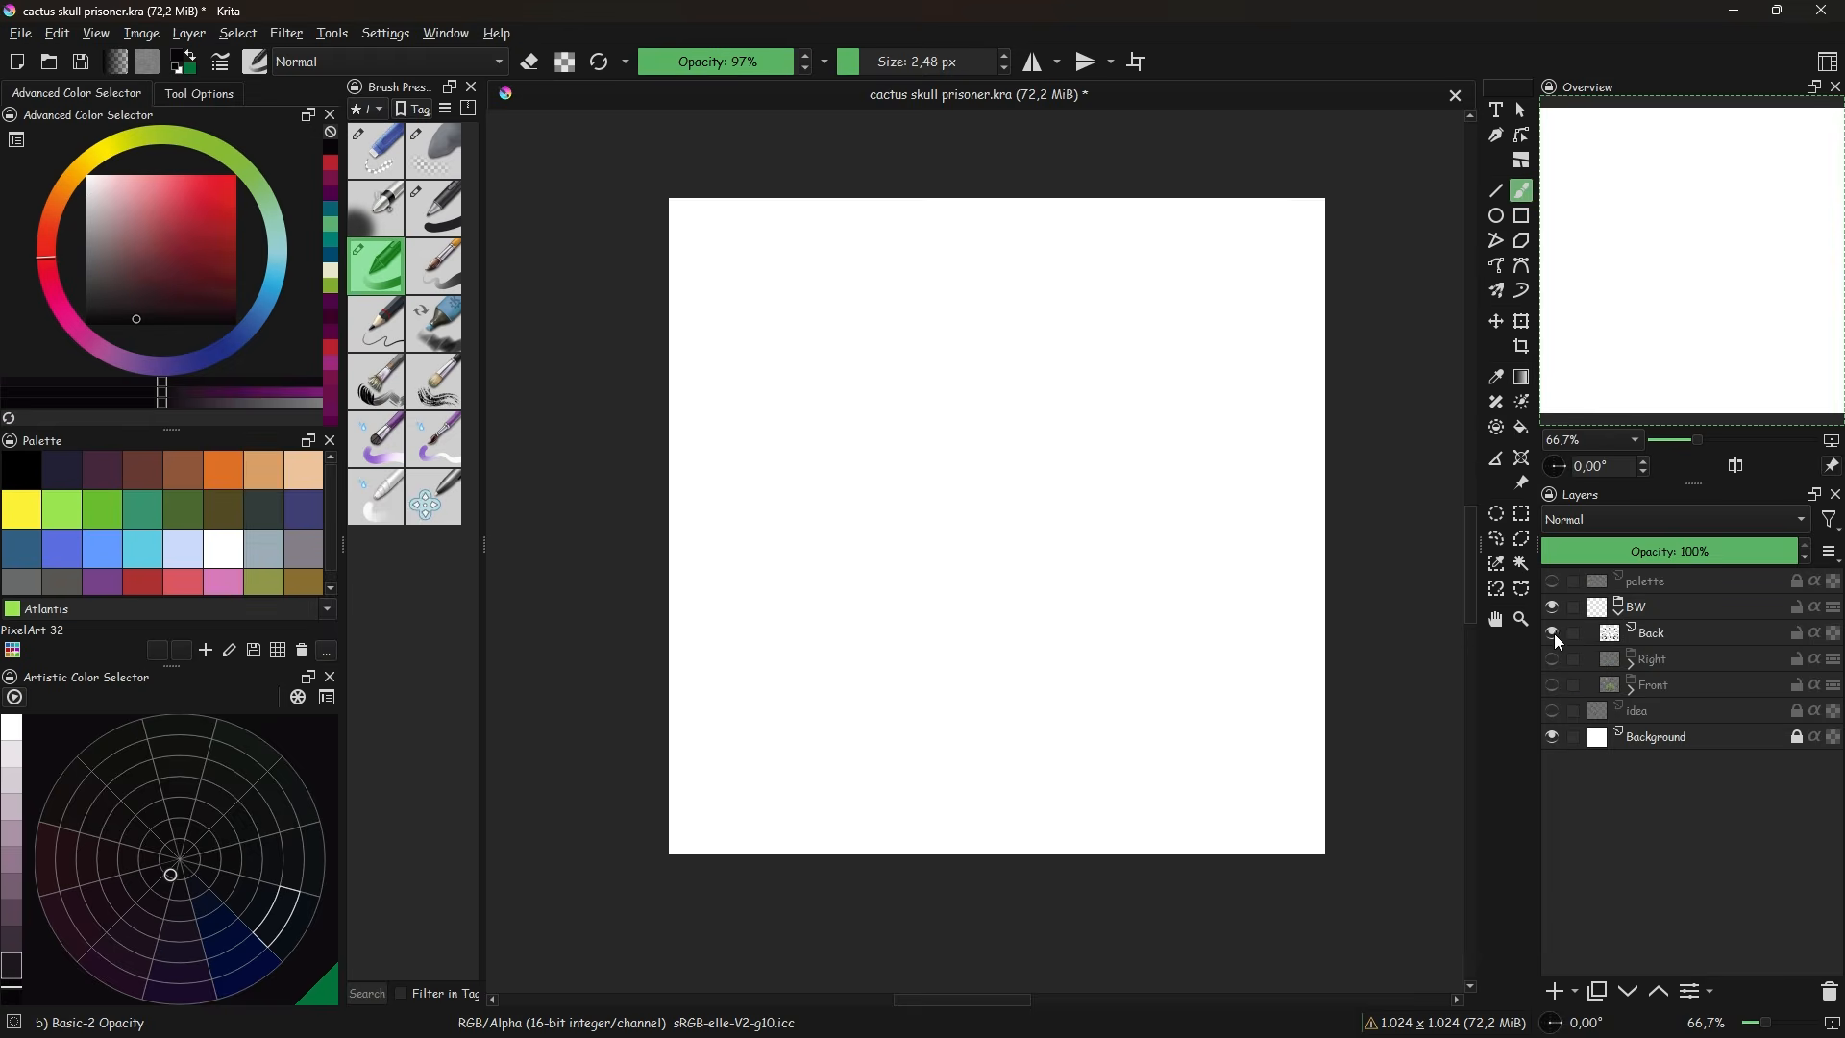
# - Hide the Back layer, show only the coloured Front group, and save the document
pyautogui.click(1553, 633)
pyautogui.click(1553, 659)
pyautogui.click(1553, 659)
pyautogui.click(1553, 684)
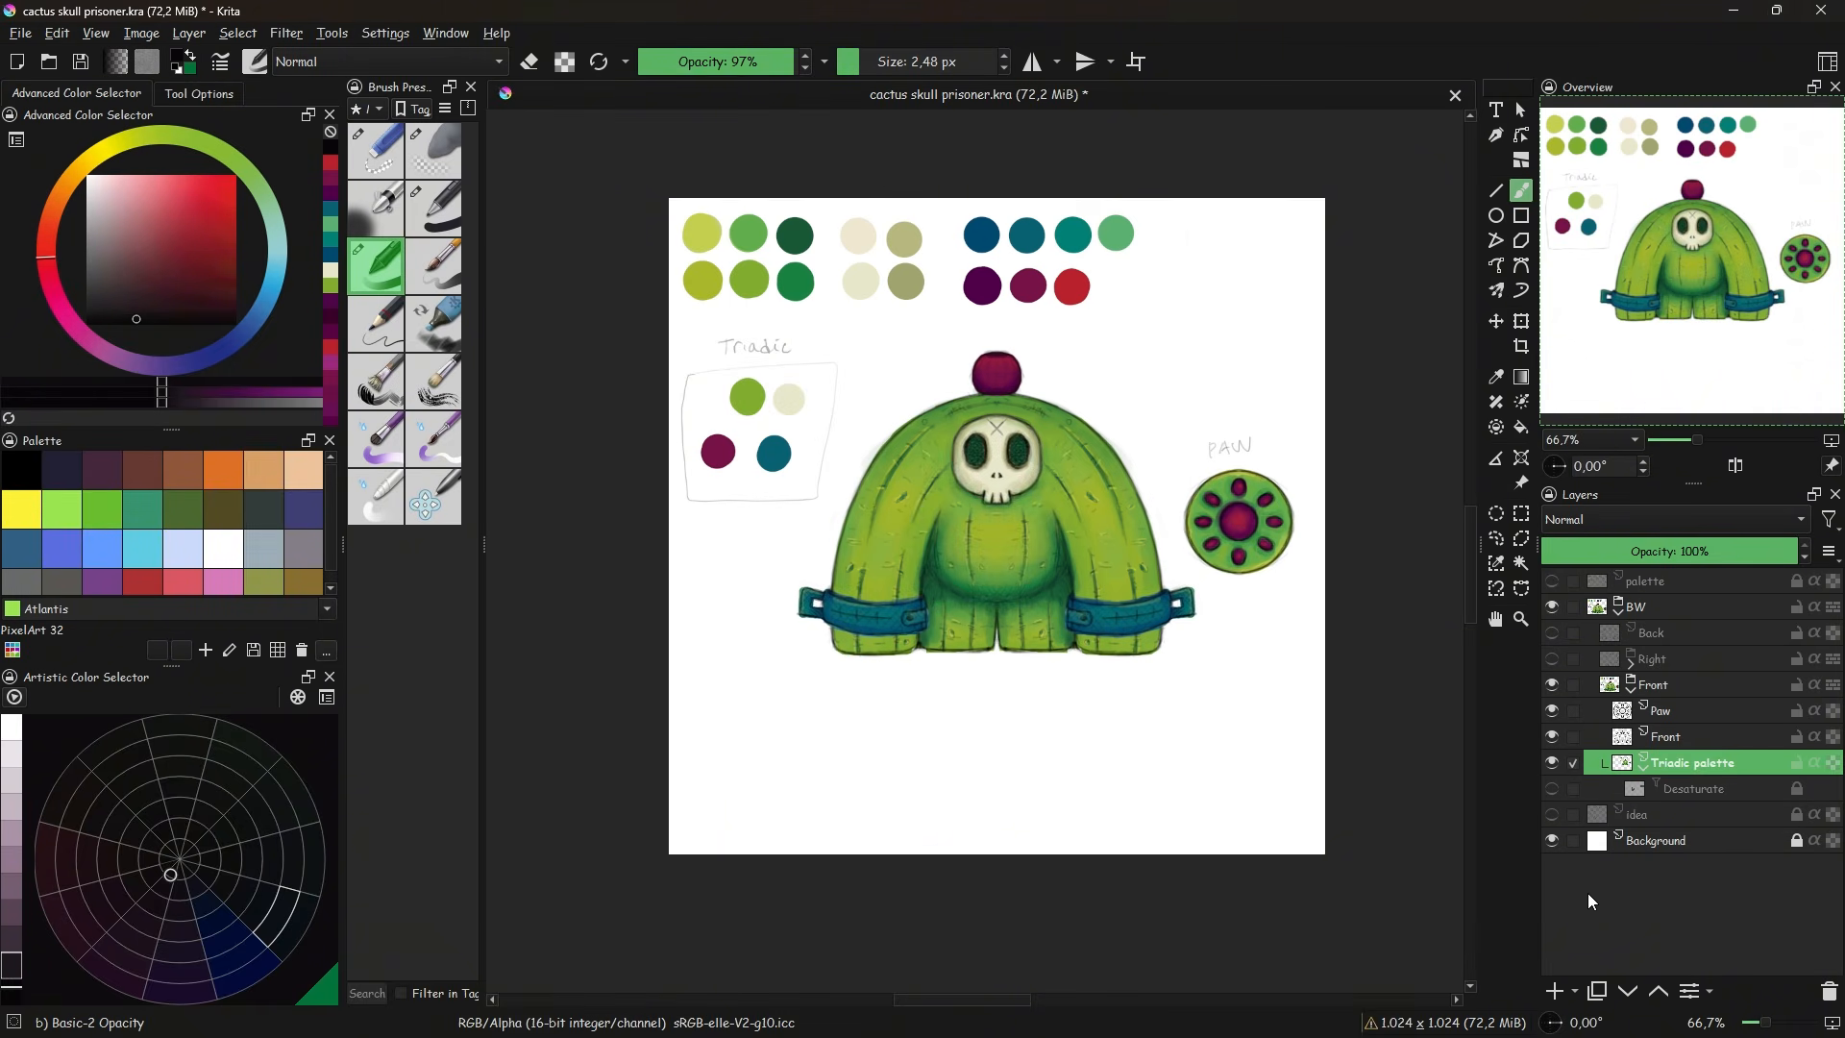
pyautogui.hotkey('ctrl', 's')
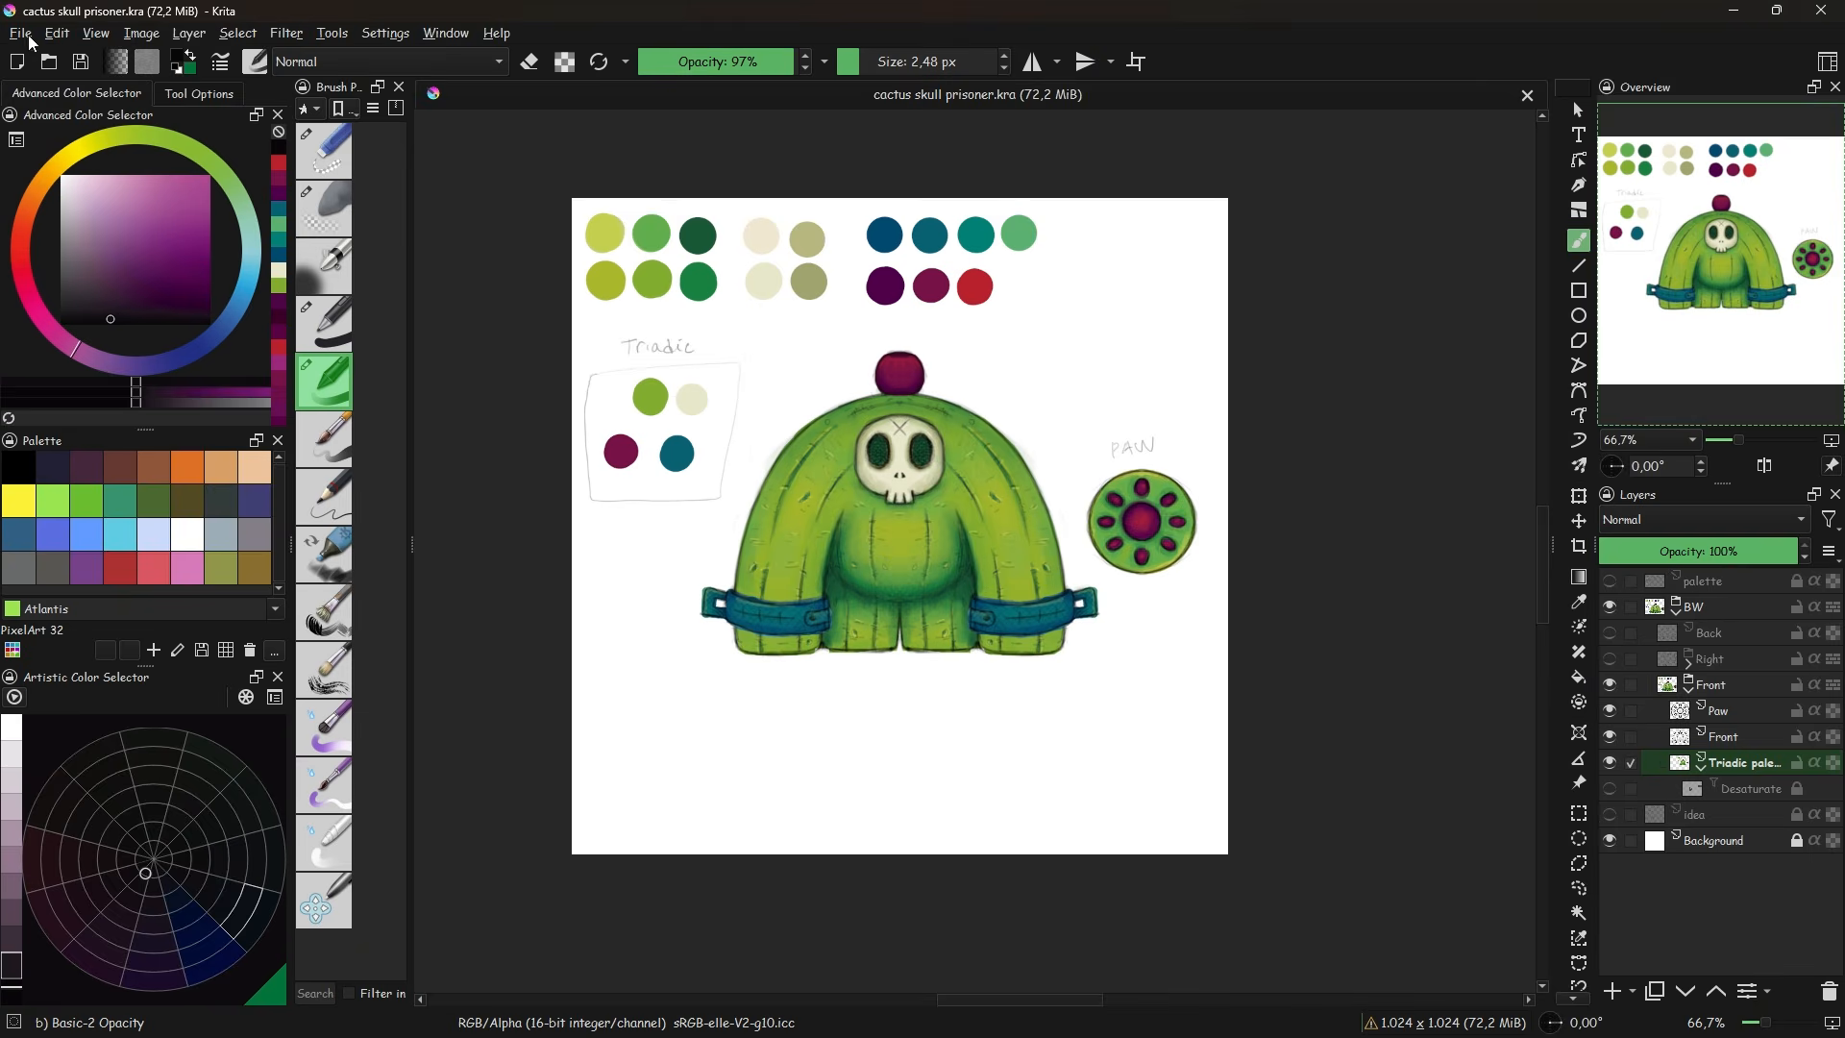
# - Export the coloured front view as a PNG image named "cactus skull prisoner F"
pyautogui.click(30, 38)
pyautogui.click(107, 242)
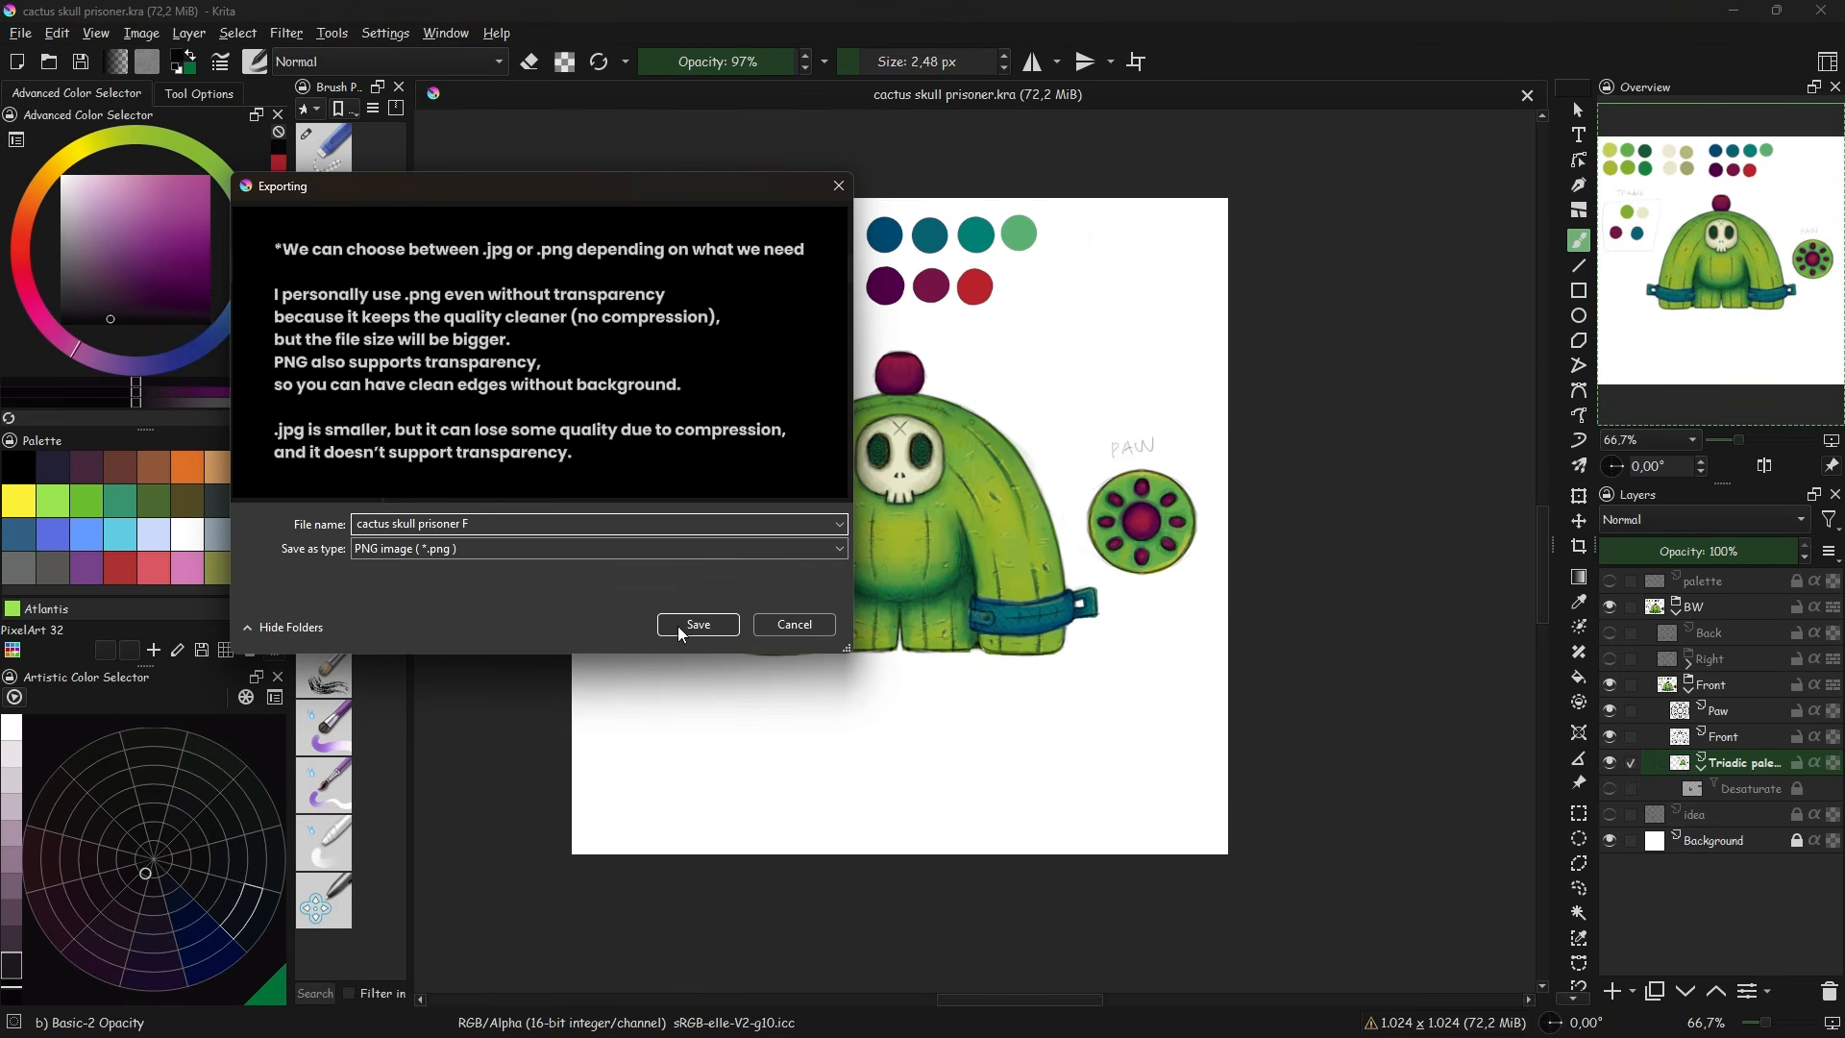
pyautogui.click(705, 624)
pyautogui.click(1070, 780)
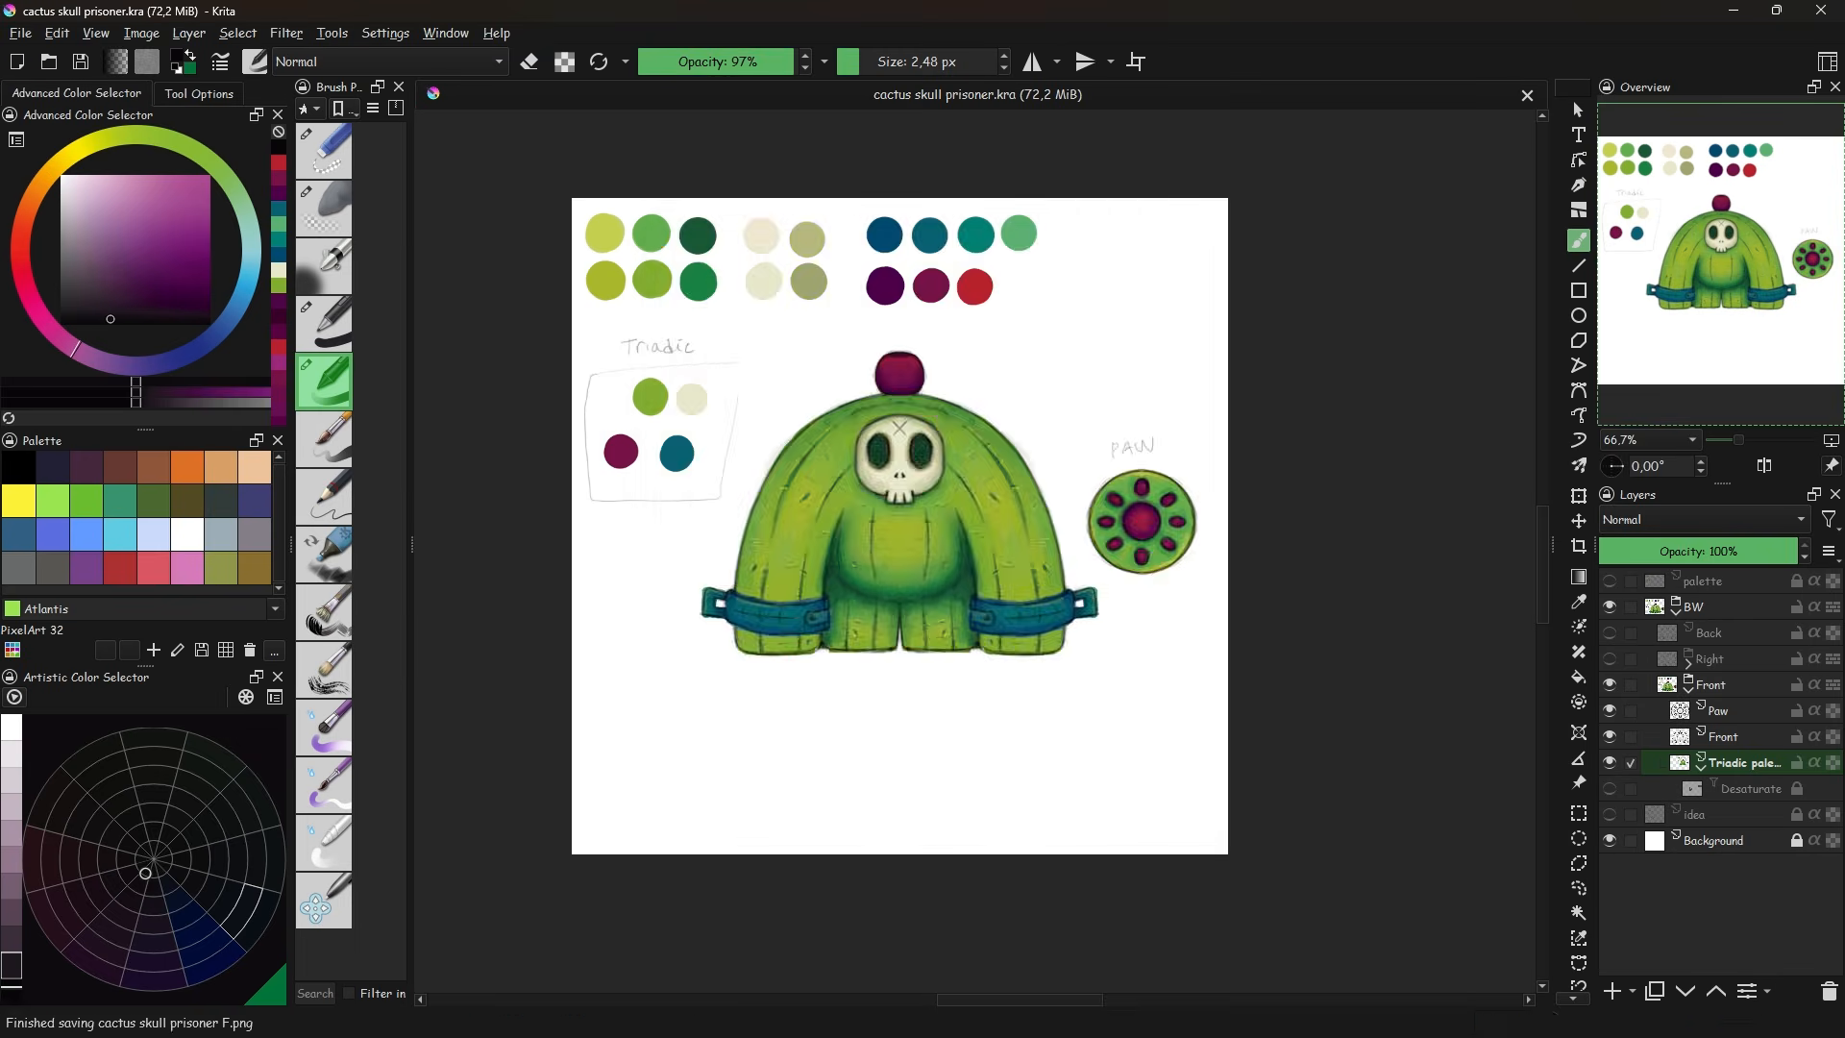
# - Show the Right group instead of the Front group and export the right side view as a PNG image
pyautogui.click(1609, 685)
pyautogui.click(1609, 659)
pyautogui.click(1689, 687)
pyautogui.click(1688, 662)
pyautogui.click(29, 36)
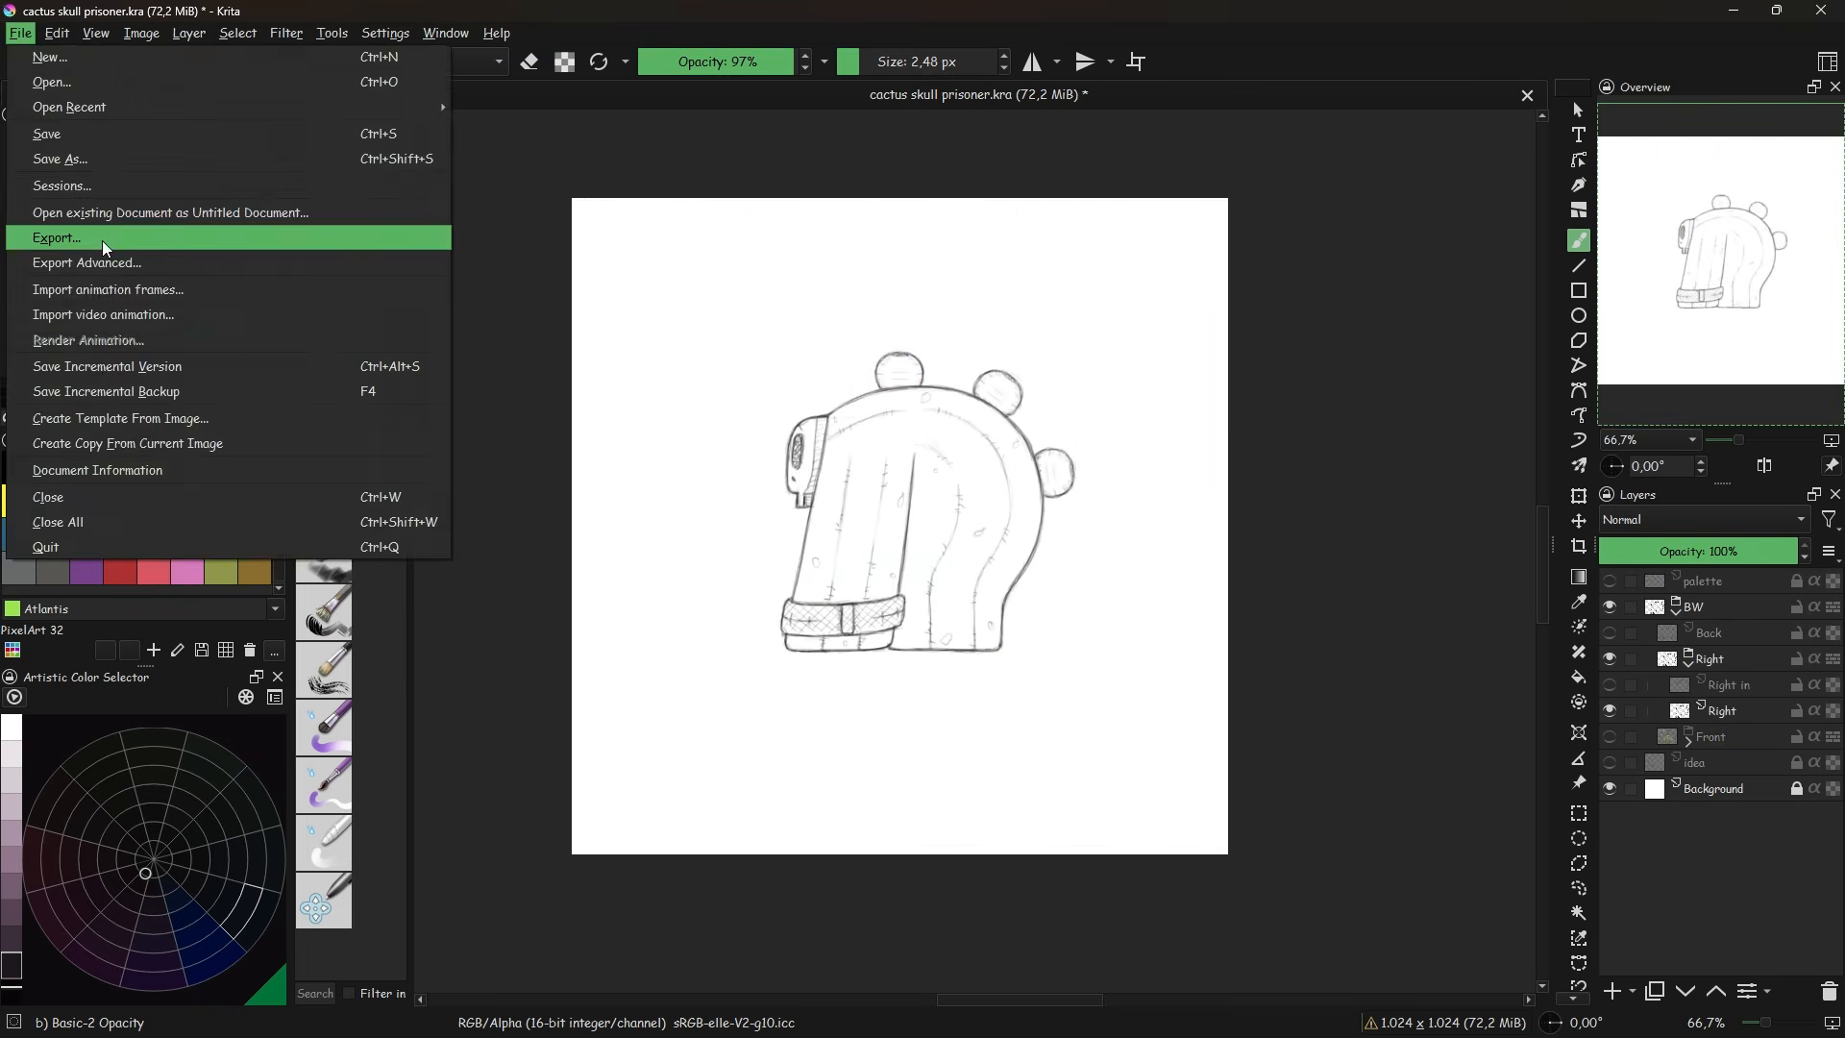
pyautogui.click(106, 240)
pyautogui.click(534, 519)
pyautogui.click(701, 624)
pyautogui.click(1045, 778)
# - Show the Right in layer instead of the Right layer and export that view as a PNG with the name suffix R1
pyautogui.click(1610, 711)
pyautogui.click(1610, 685)
pyautogui.click(21, 34)
pyautogui.click(105, 240)
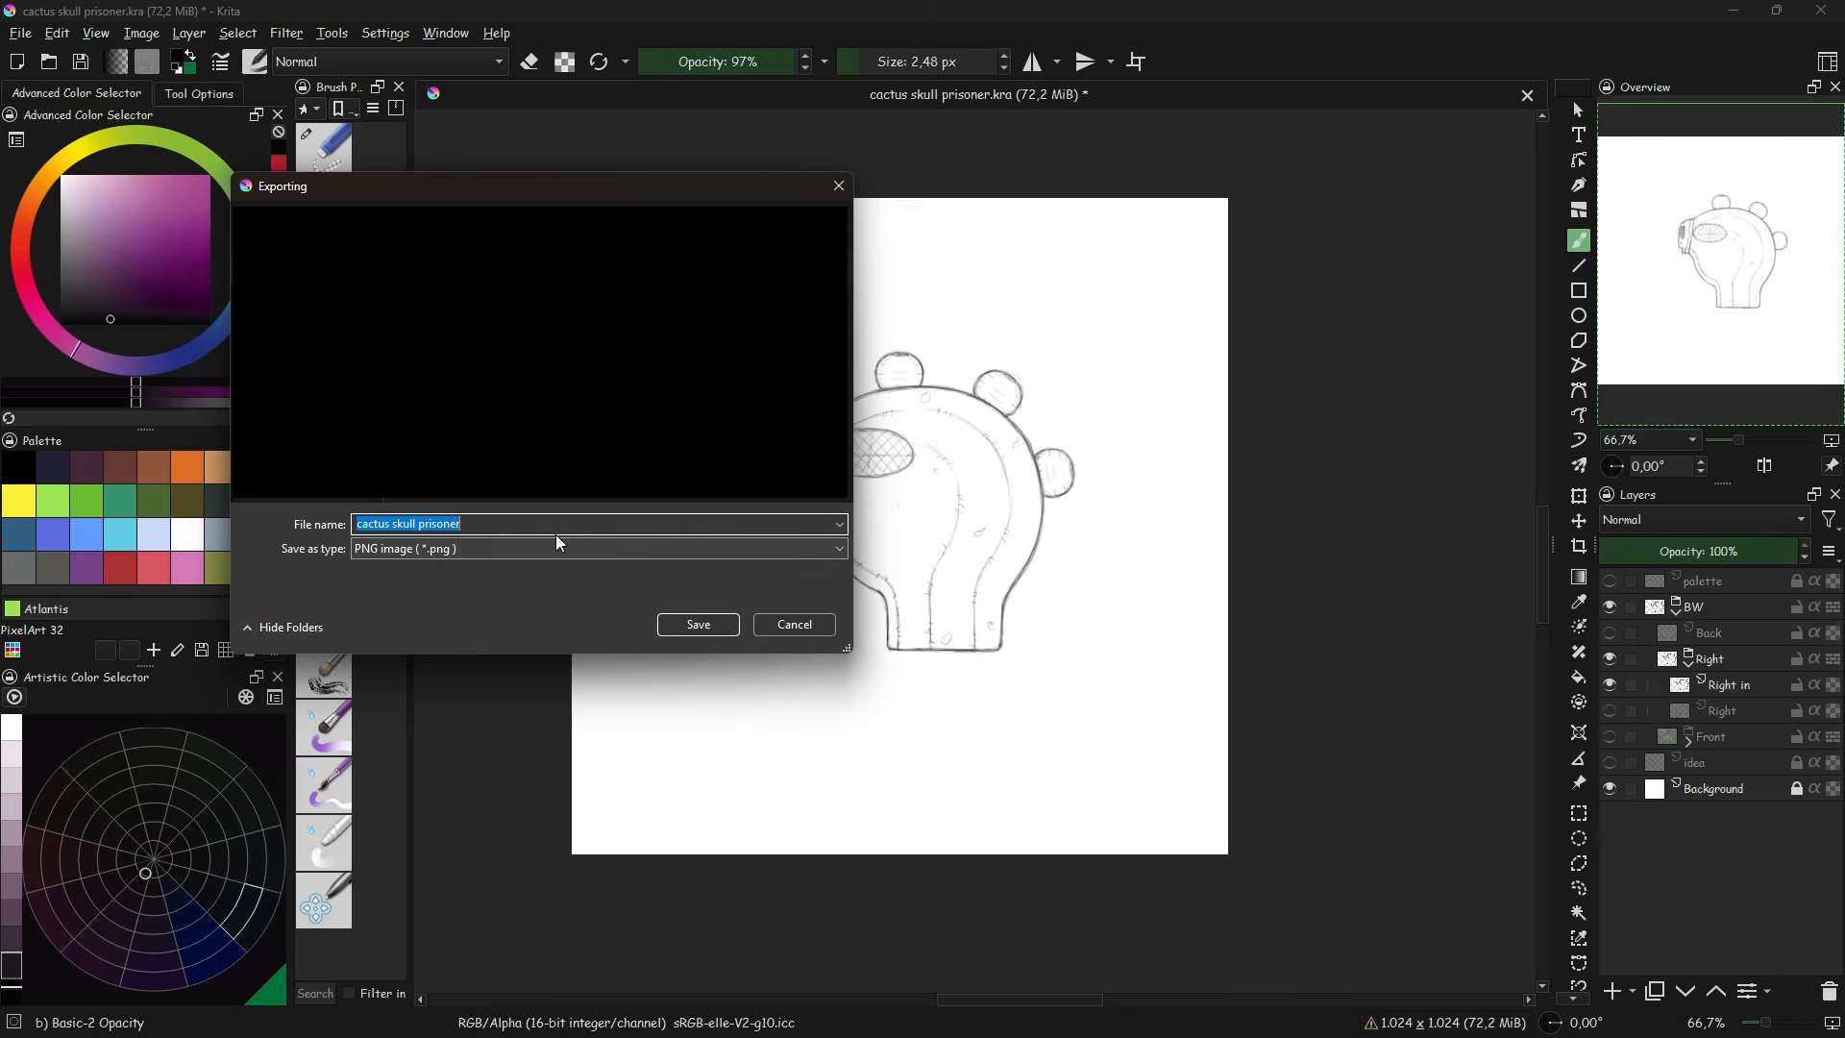
pyautogui.click(516, 522)
pyautogui.write('R1')
pyautogui.click(700, 624)
pyautogui.click(1048, 778)
# - Show the Back layer instead of the Right group and export it as a PNG named "cactus skull prisoner B"
pyautogui.click(1688, 662)
pyautogui.click(1609, 660)
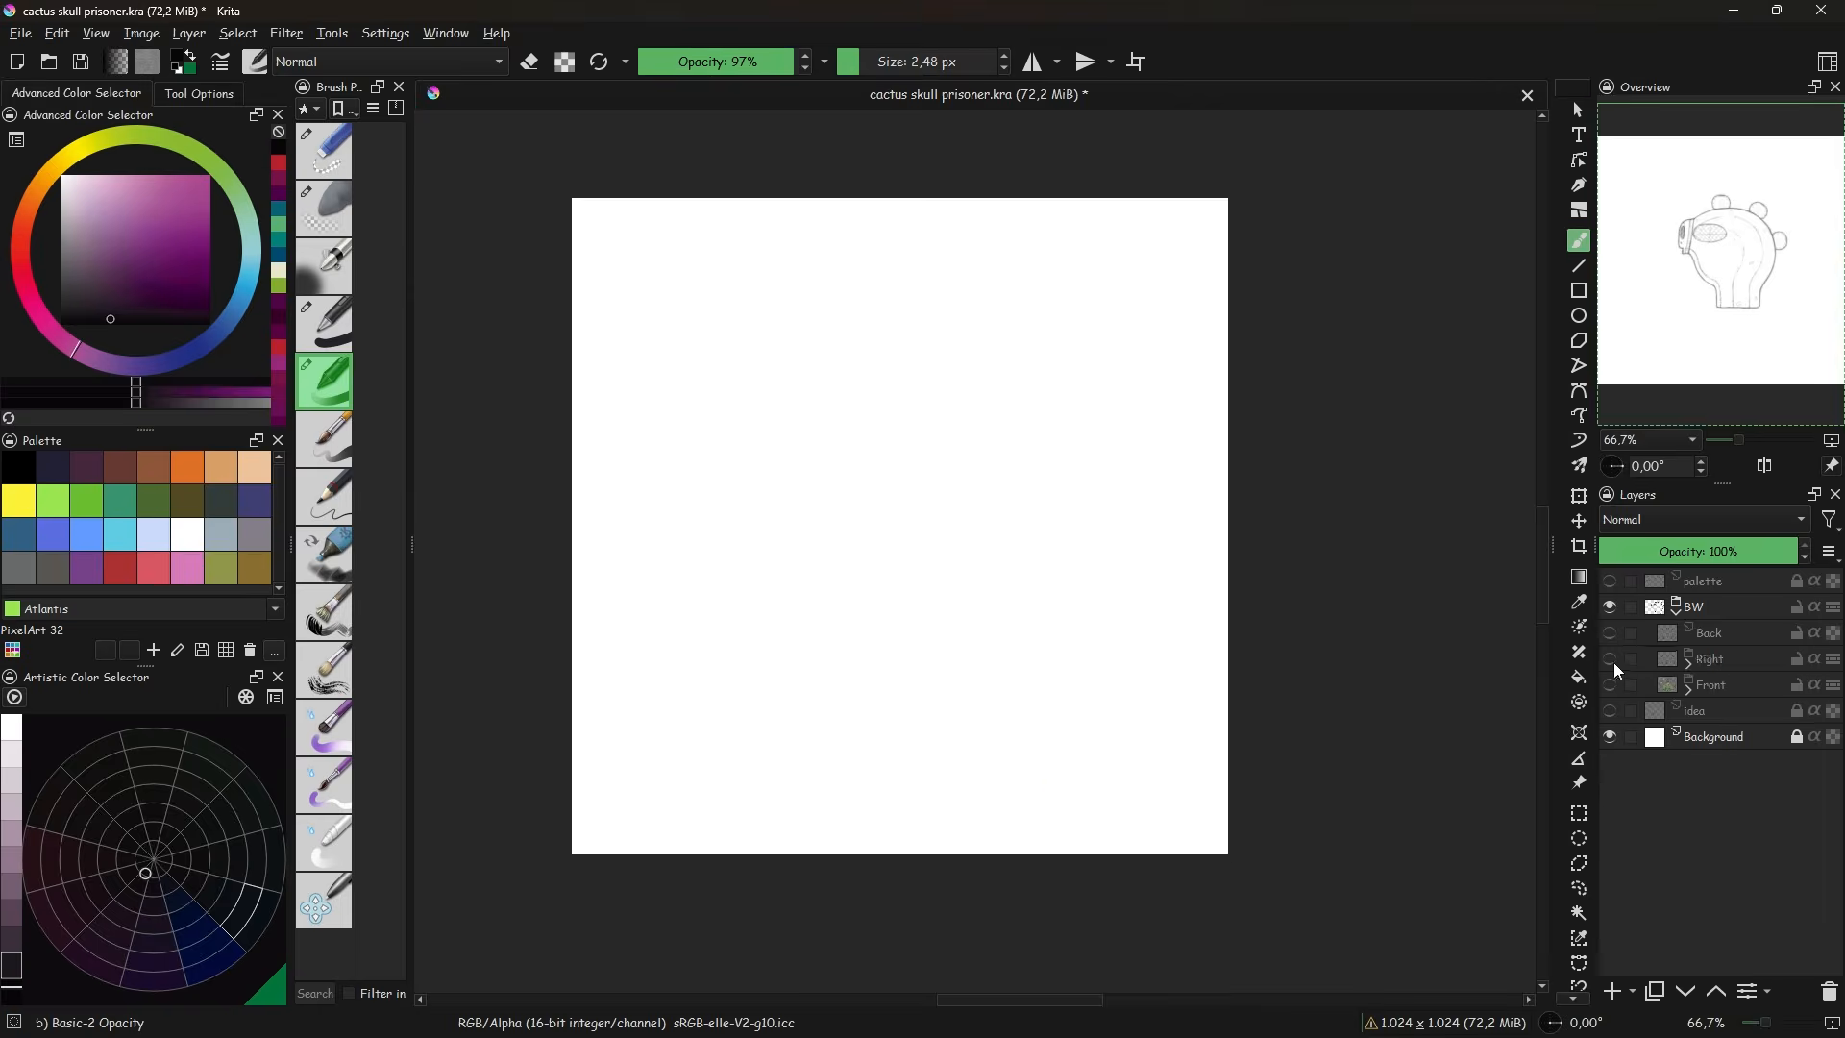
pyautogui.click(1609, 633)
pyautogui.click(22, 34)
pyautogui.click(106, 240)
pyautogui.click(516, 522)
pyautogui.write('B')
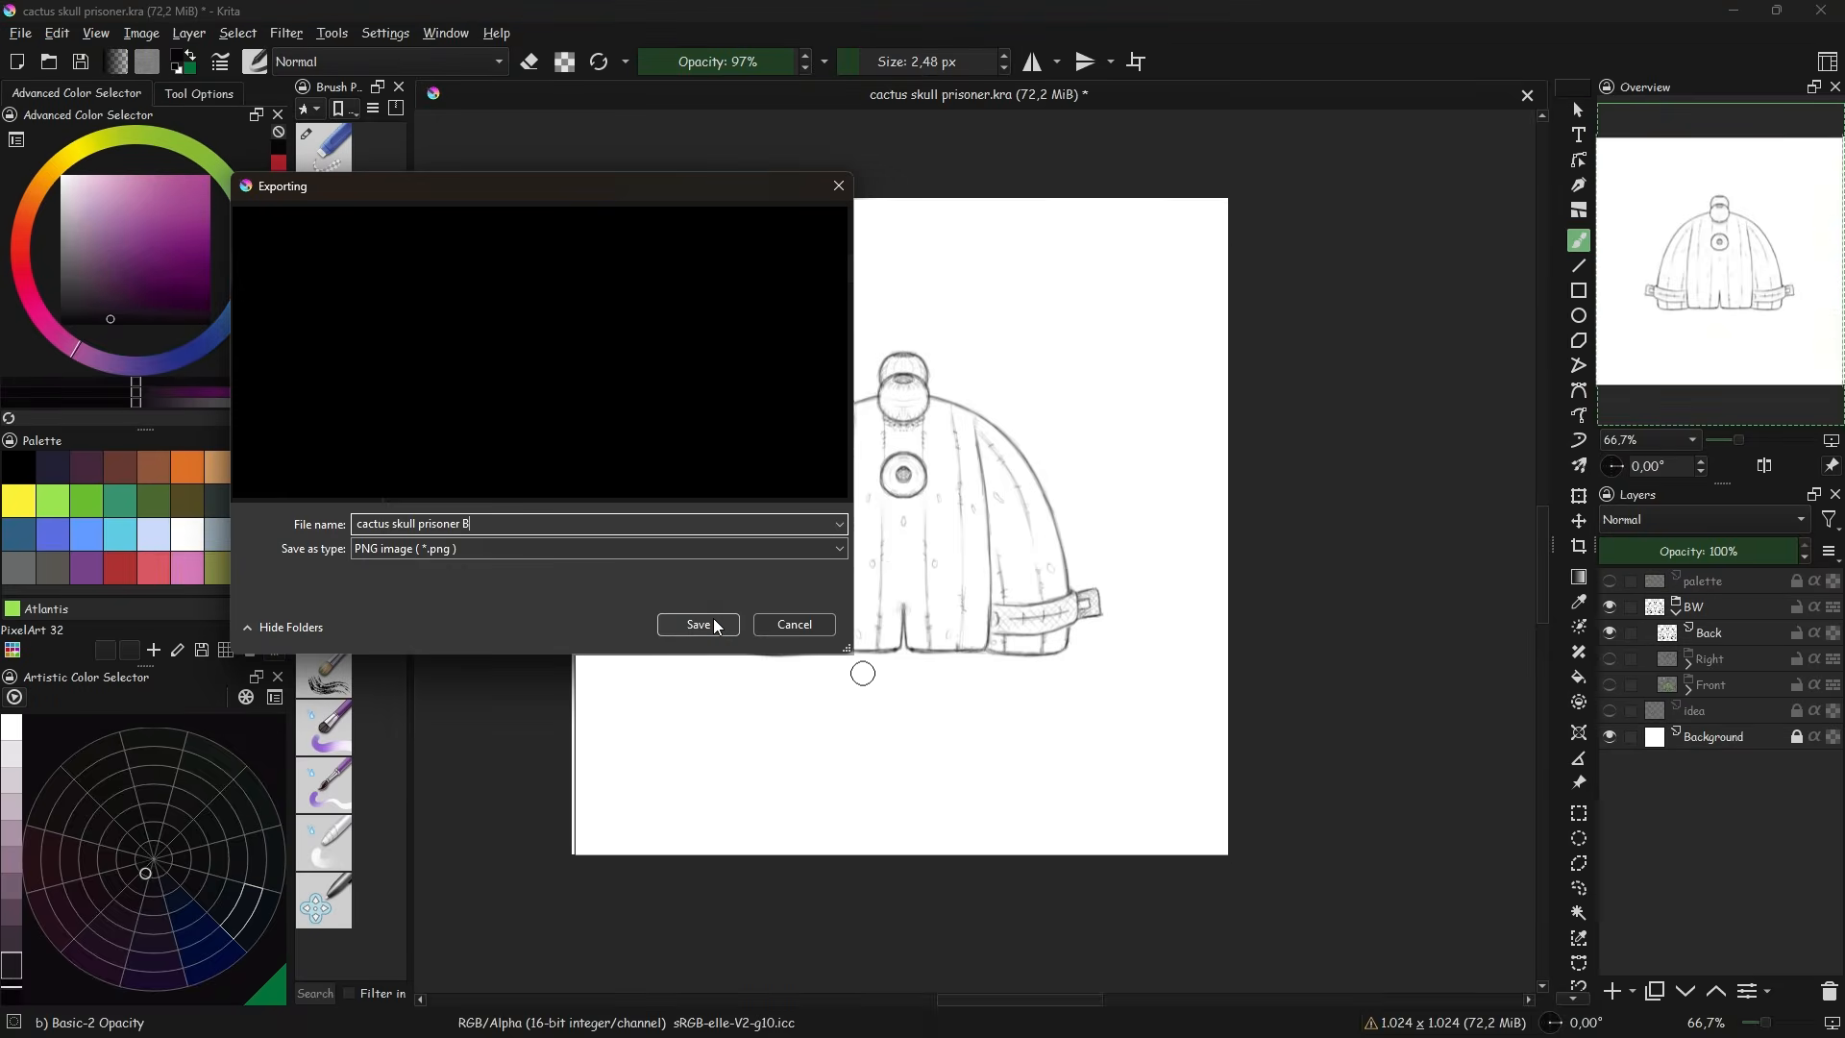
pyautogui.click(709, 625)
pyautogui.click(1049, 779)
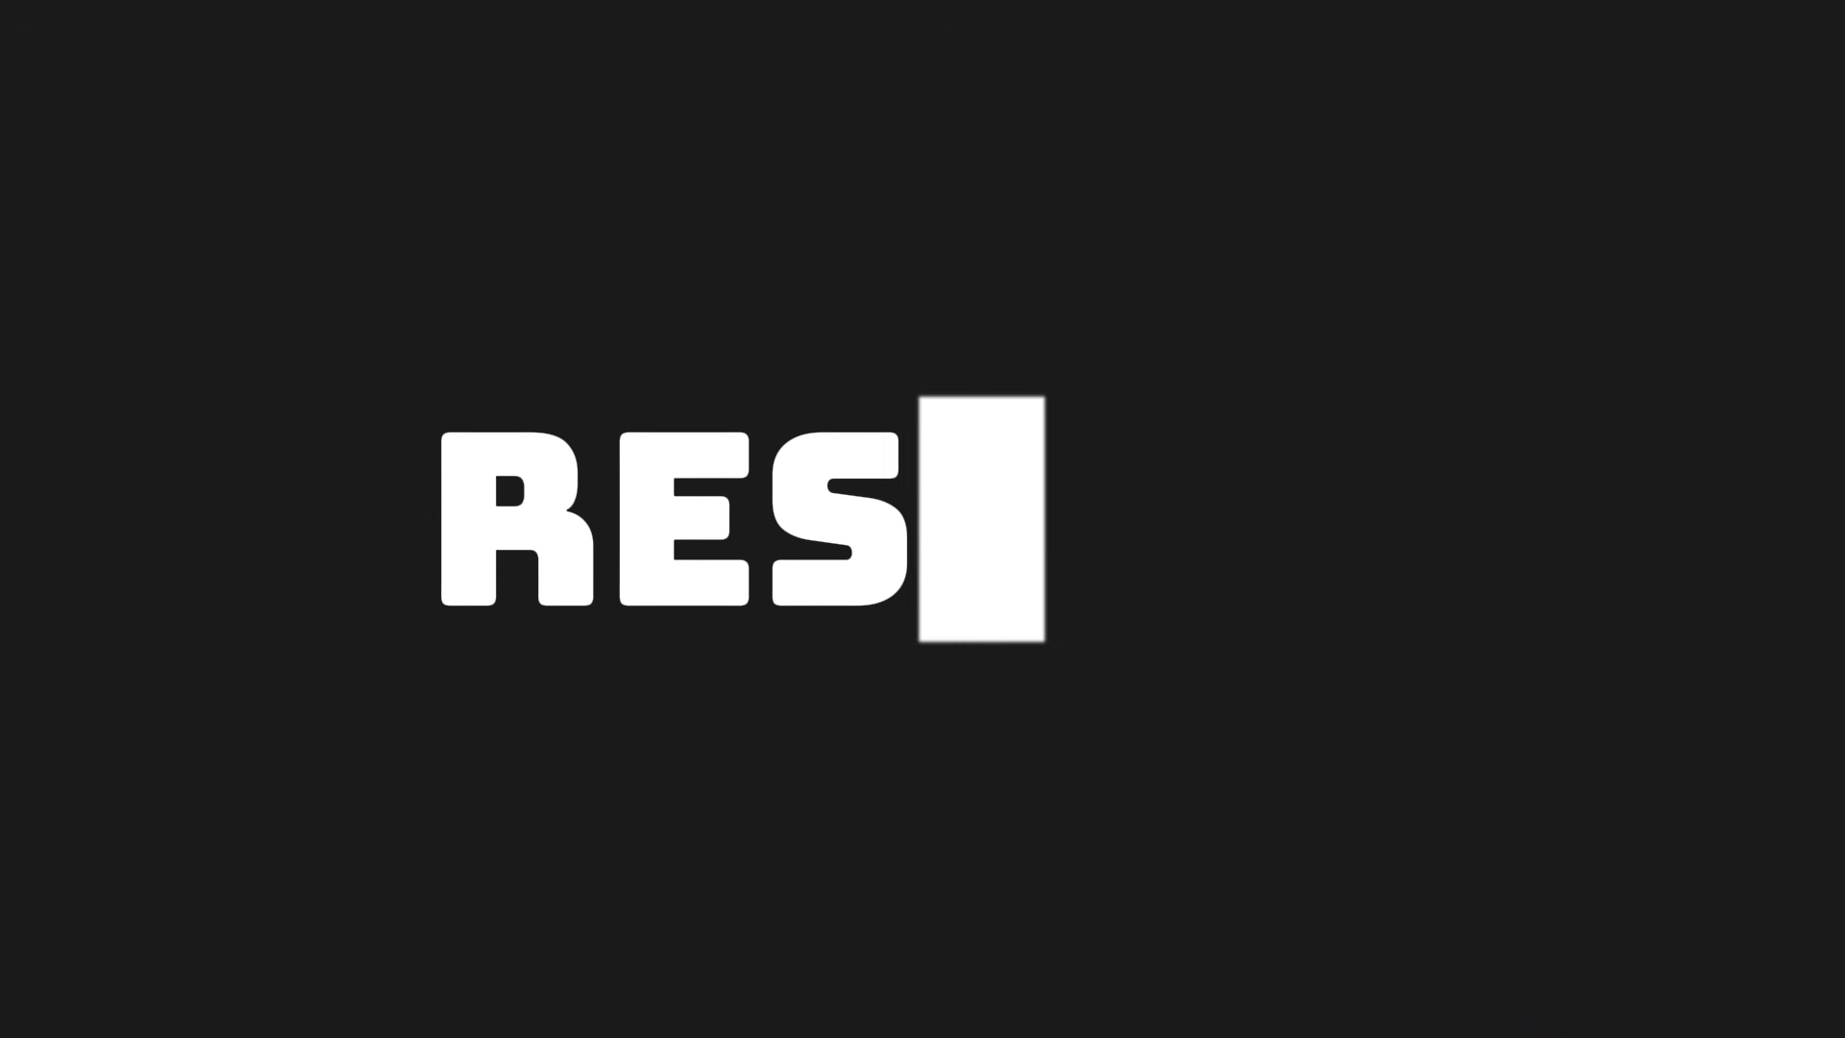